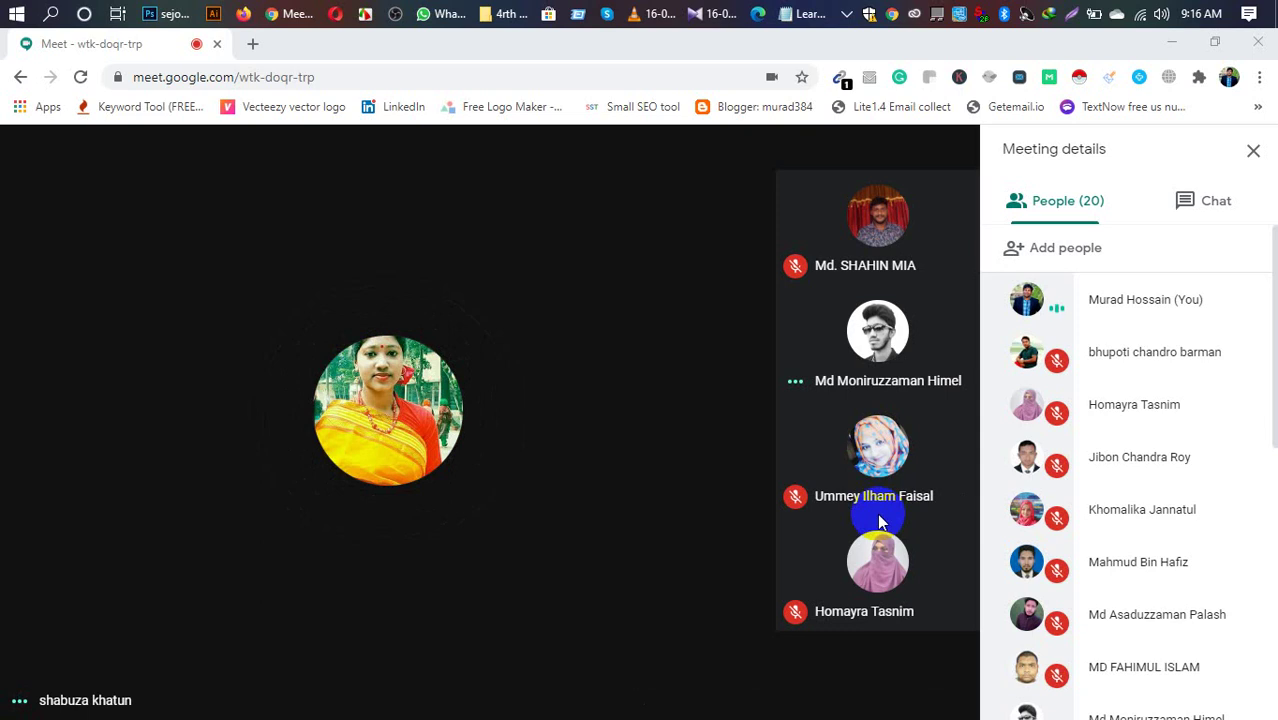
Present the entire screen to the Google Meet call and admit the participant waiting to join.
{"action": "mouse_move", "coordinate": [805, 707]}
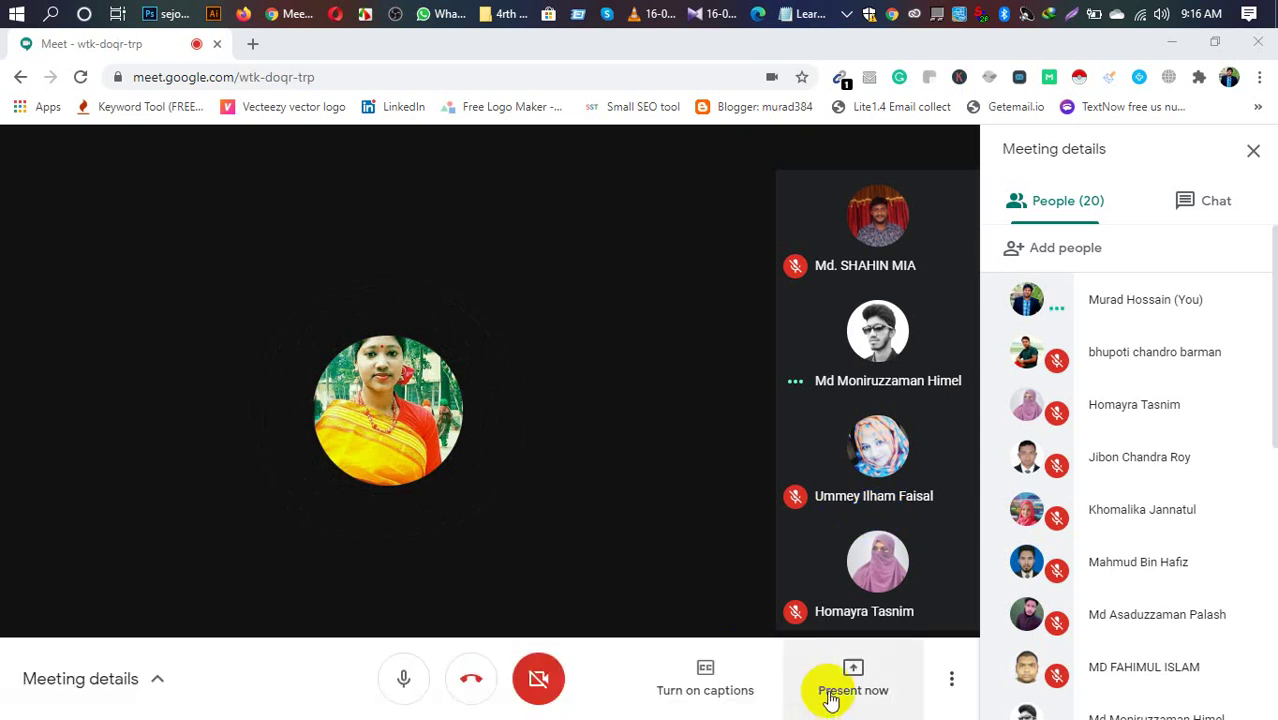
{"action": "left_click", "coordinate": [852, 688]}
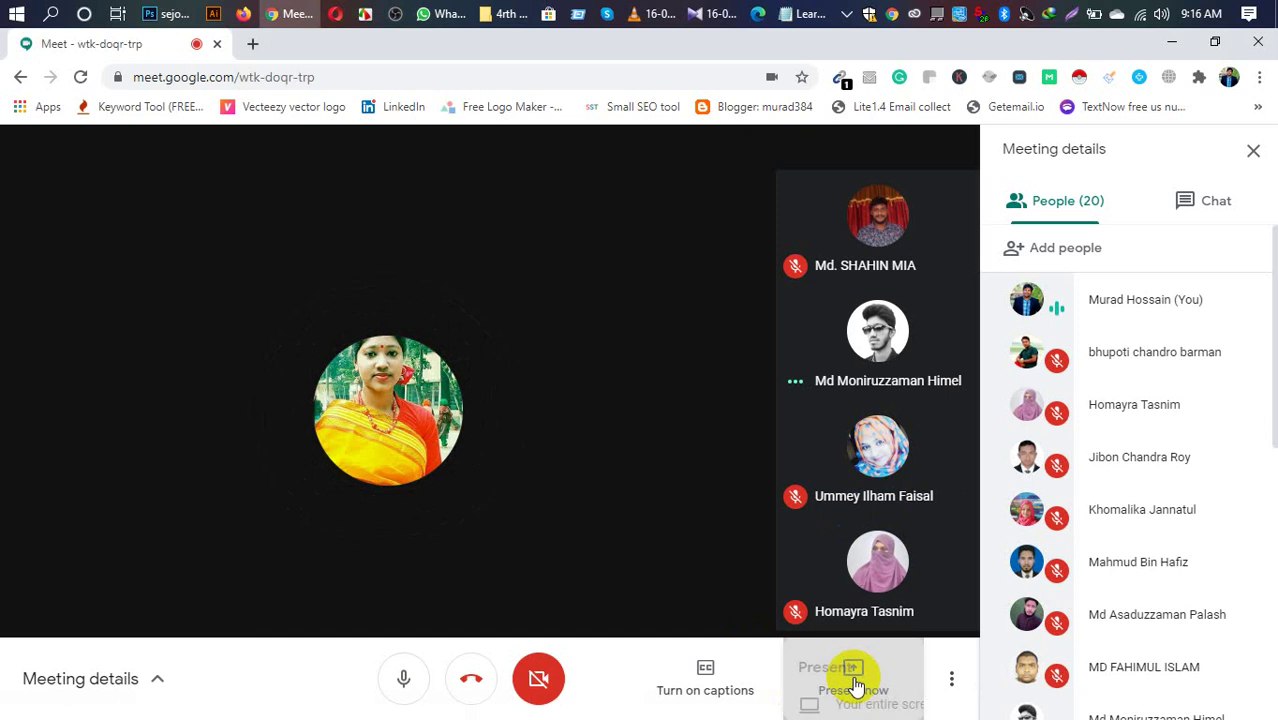
{"action": "left_click", "coordinate": [853, 684]}
{"action": "left_click", "coordinate": [804, 517]}
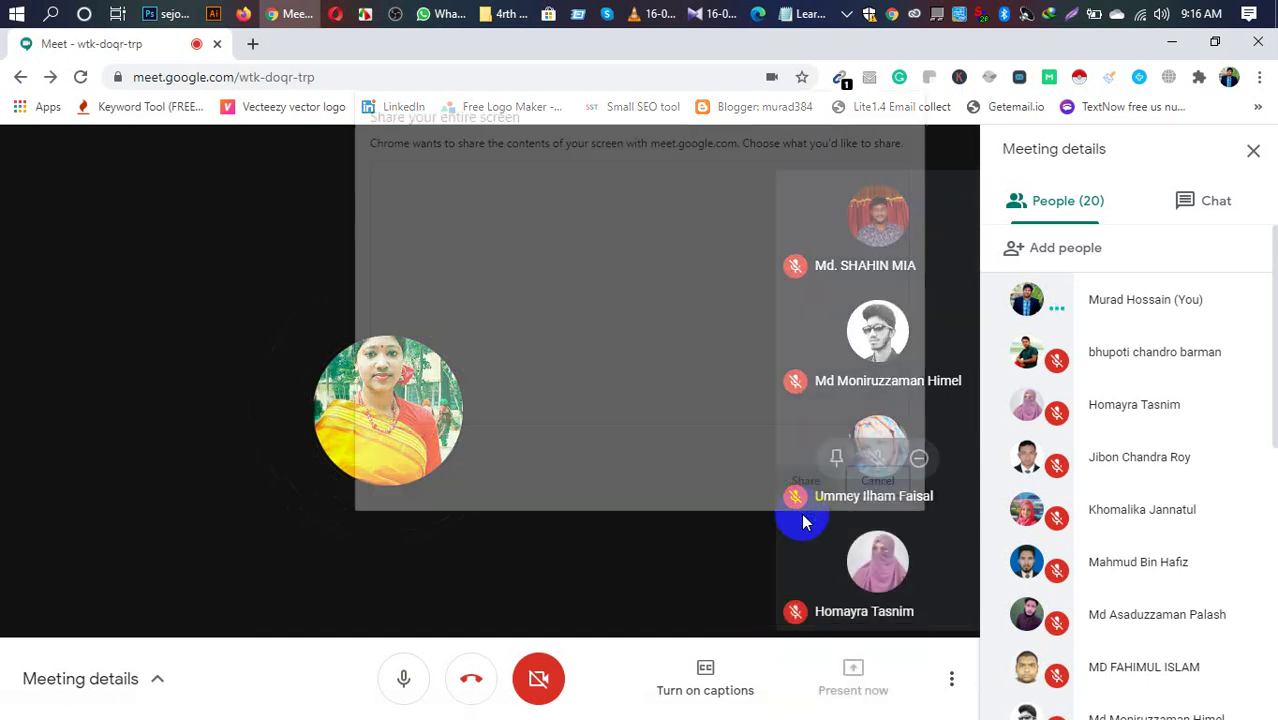
{"action": "left_click", "coordinate": [628, 272]}
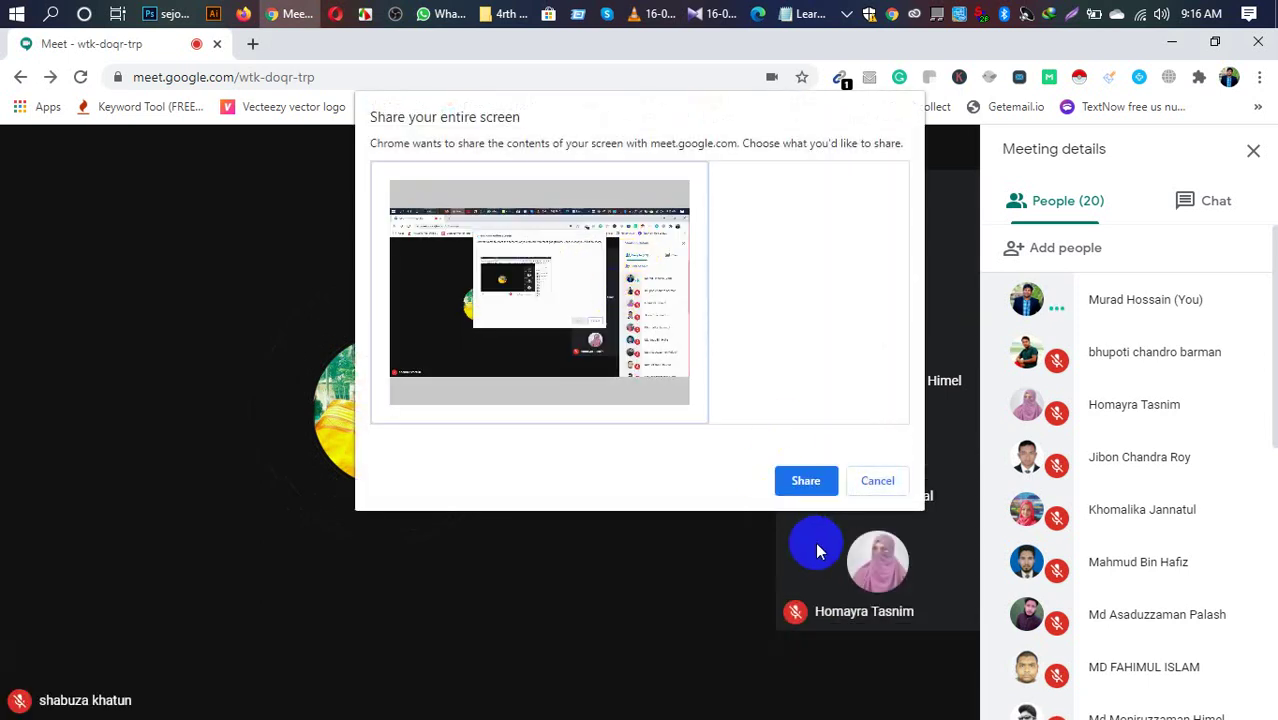
{"action": "left_click", "coordinate": [800, 482]}
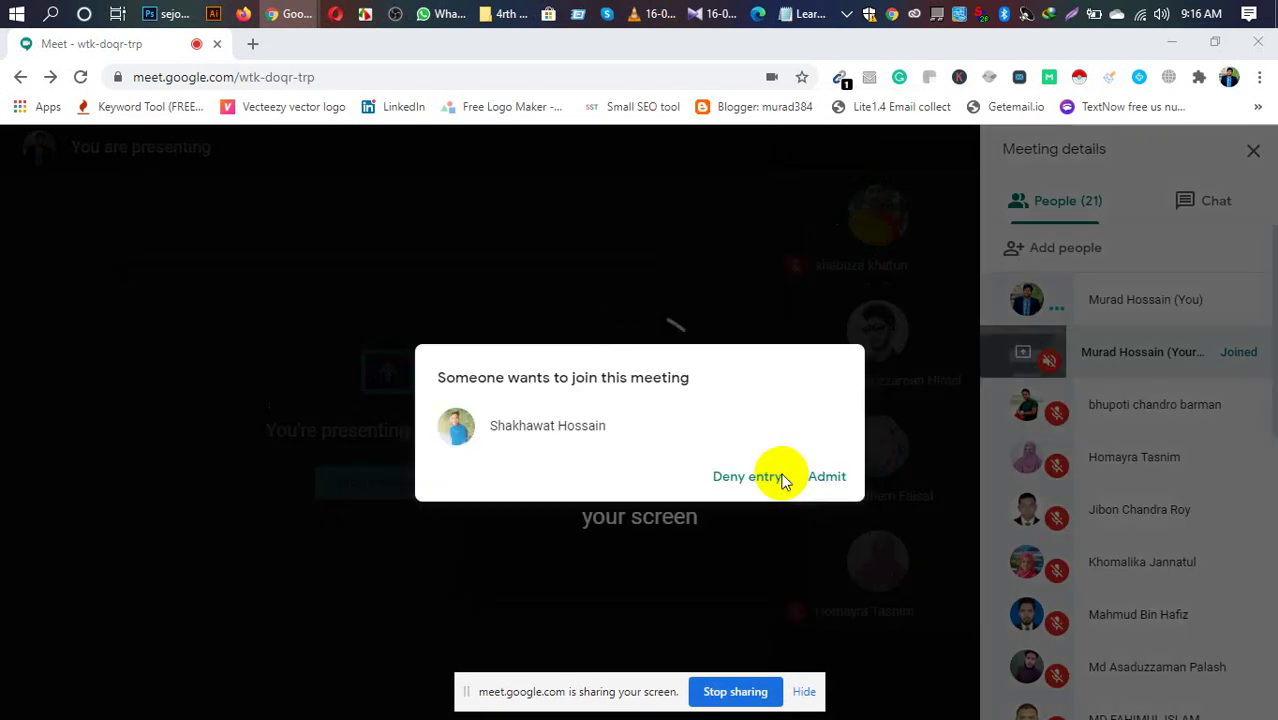
{"action": "left_click", "coordinate": [826, 478]}
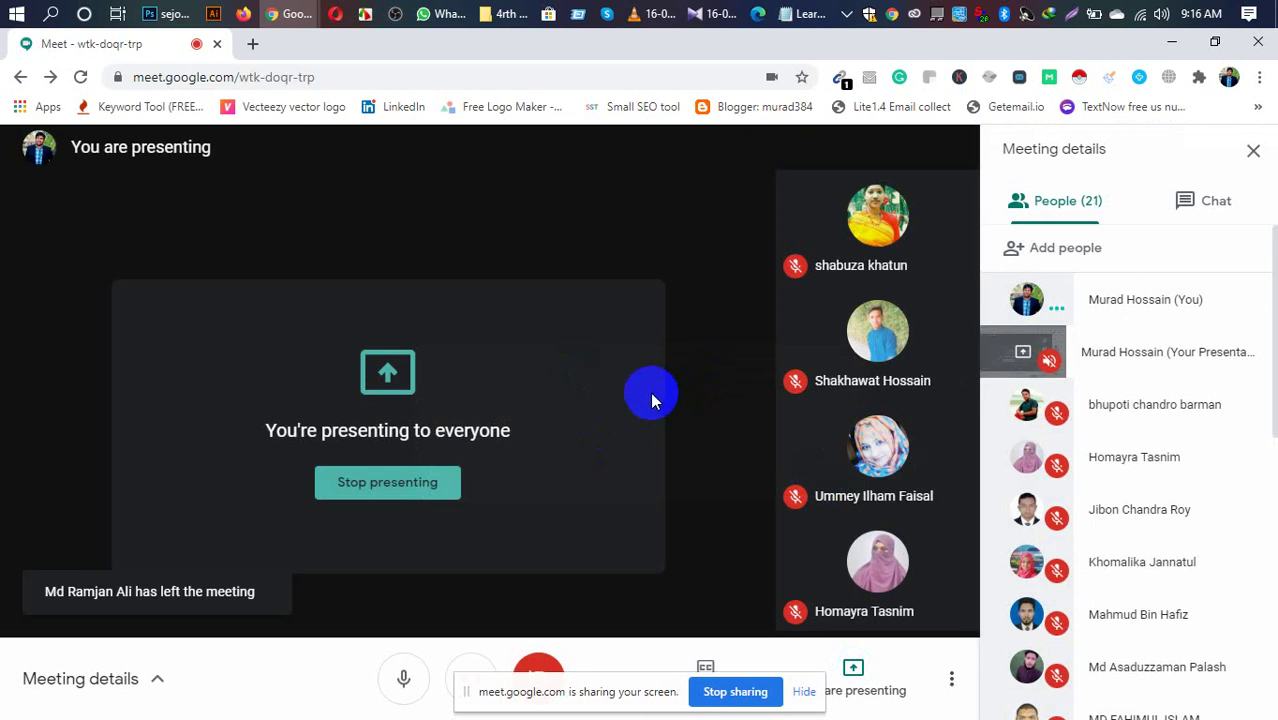
Switch to KMPlayer, maximize it and skip through the path-drawing and saving part of 16-07-2020.wmv in five-second jumps.
{"action": "left_click", "coordinate": [706, 15]}
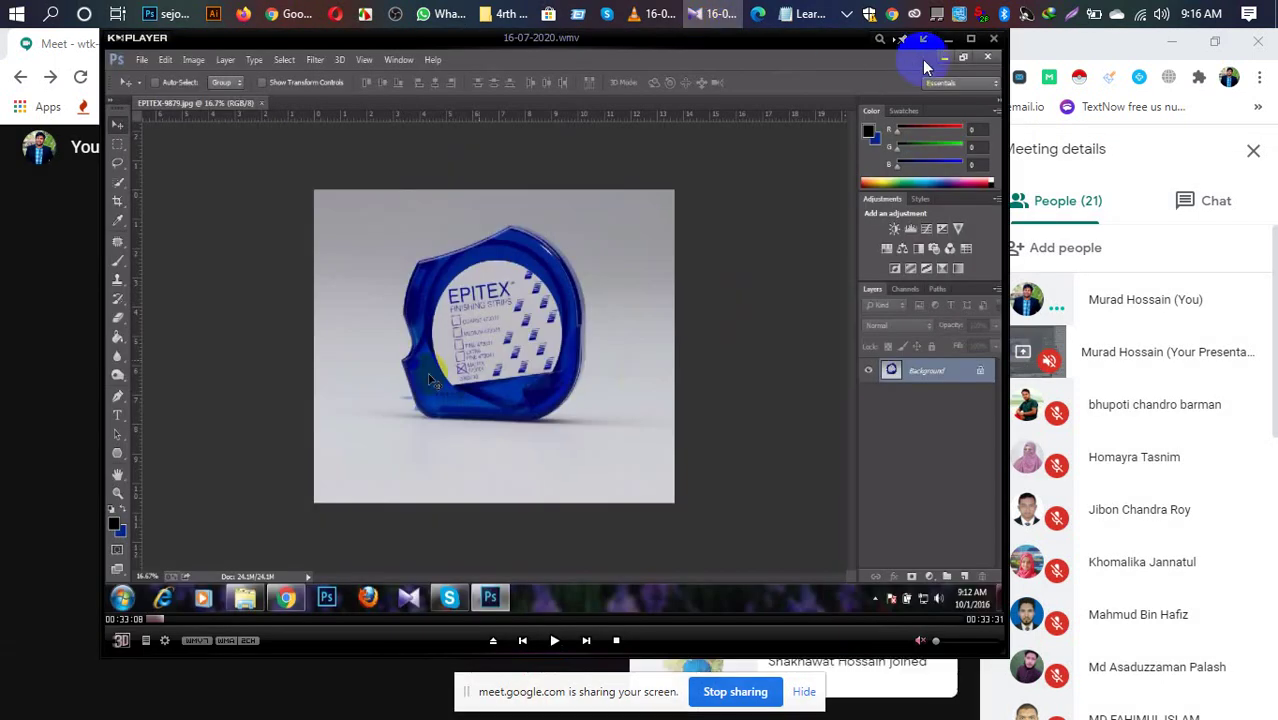
{"action": "left_click", "coordinate": [970, 38]}
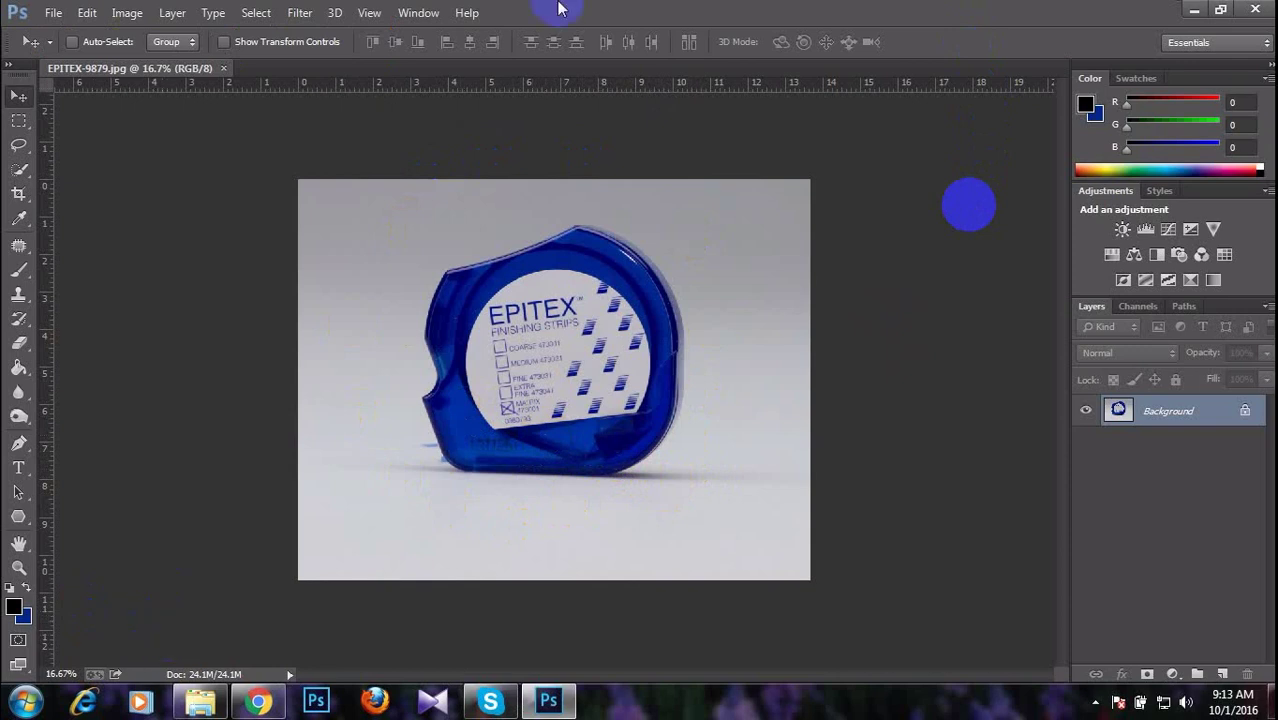
{"action": "key", "text": "Right"}
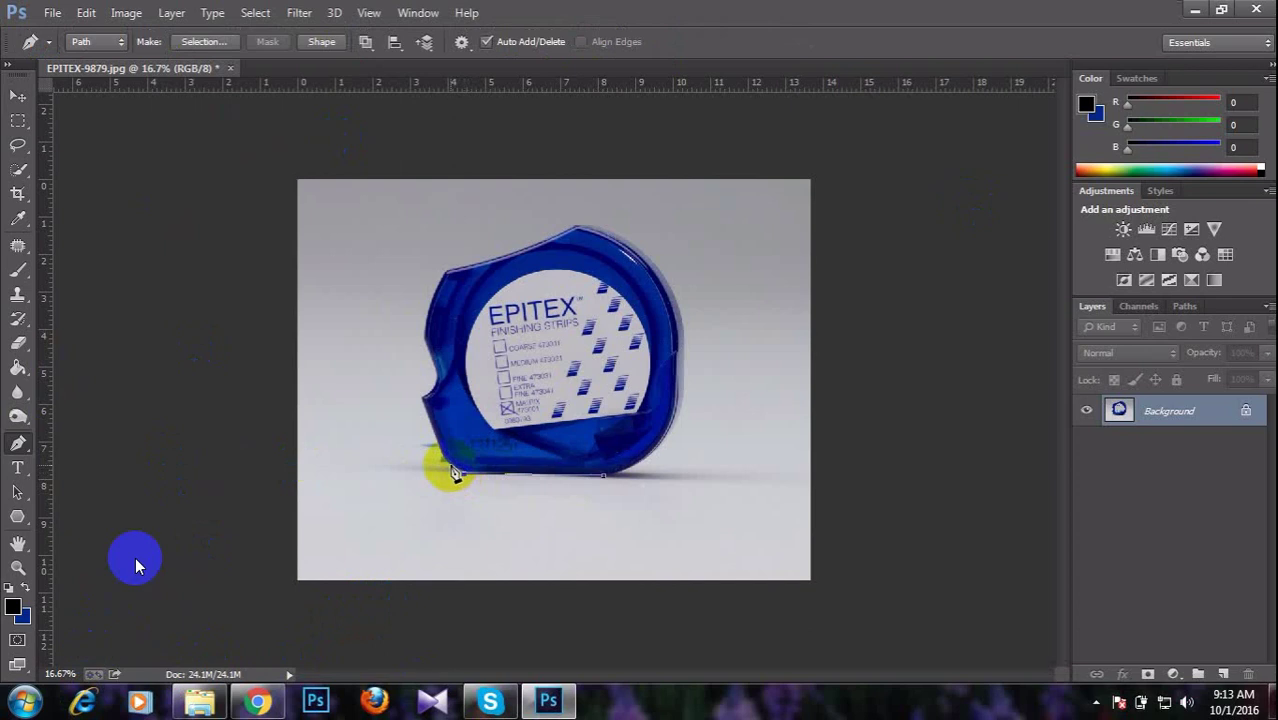
{"action": "key", "text": "Right"}
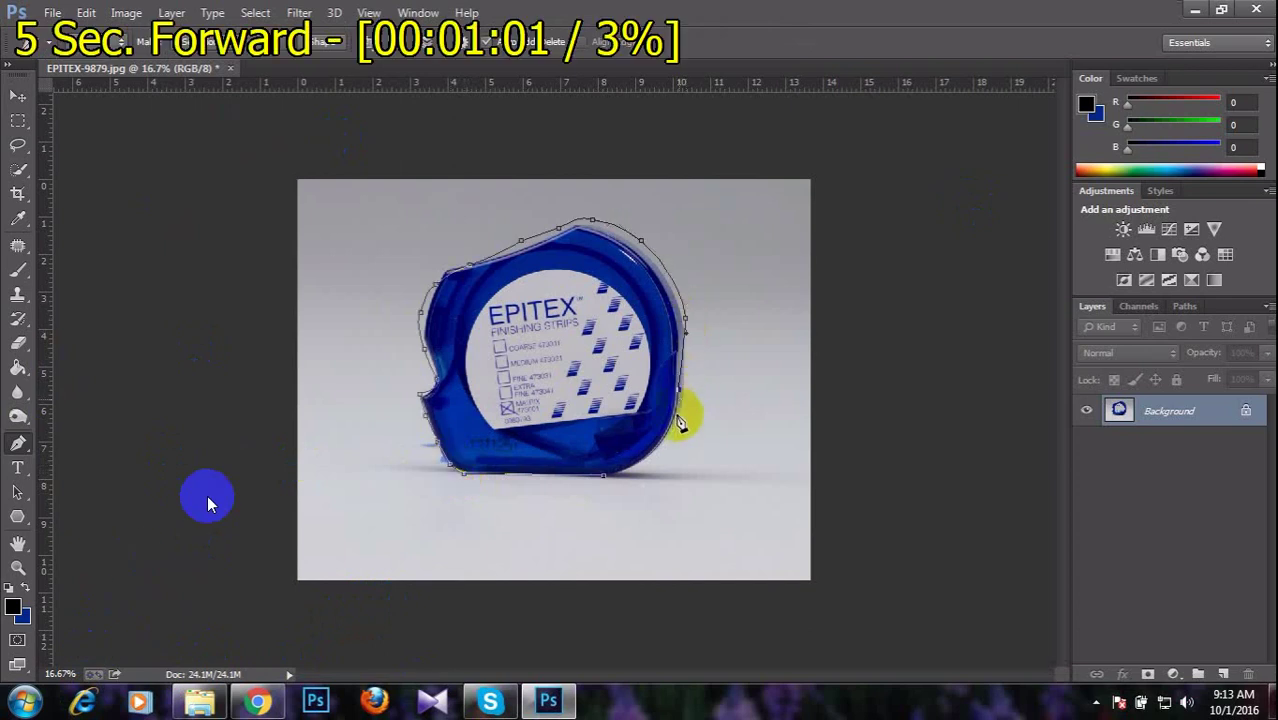
{"action": "key", "text": "Right"}
{"action": "key", "text": "Right"}
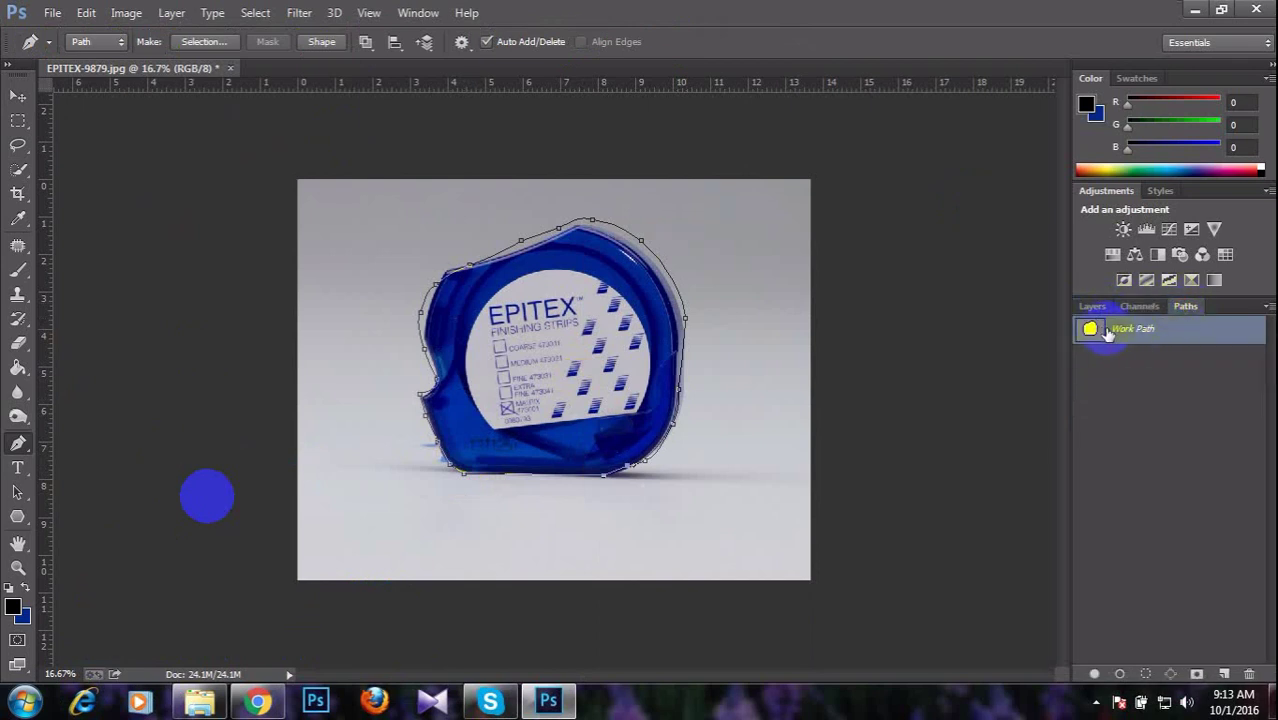
{"action": "key", "text": "Right"}
{"action": "key", "text": "Right"}
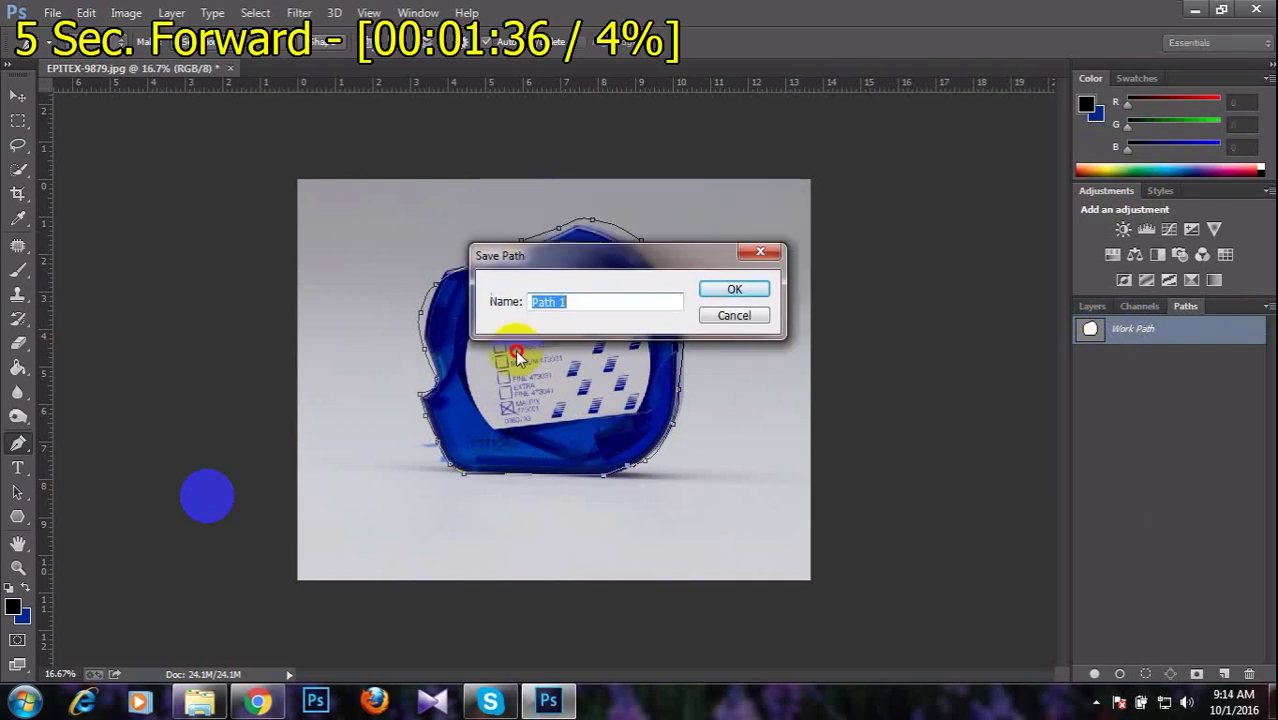
{"action": "key", "text": "Right"}
{"action": "key", "text": "Right"}
{"action": "key", "text": "Right"}
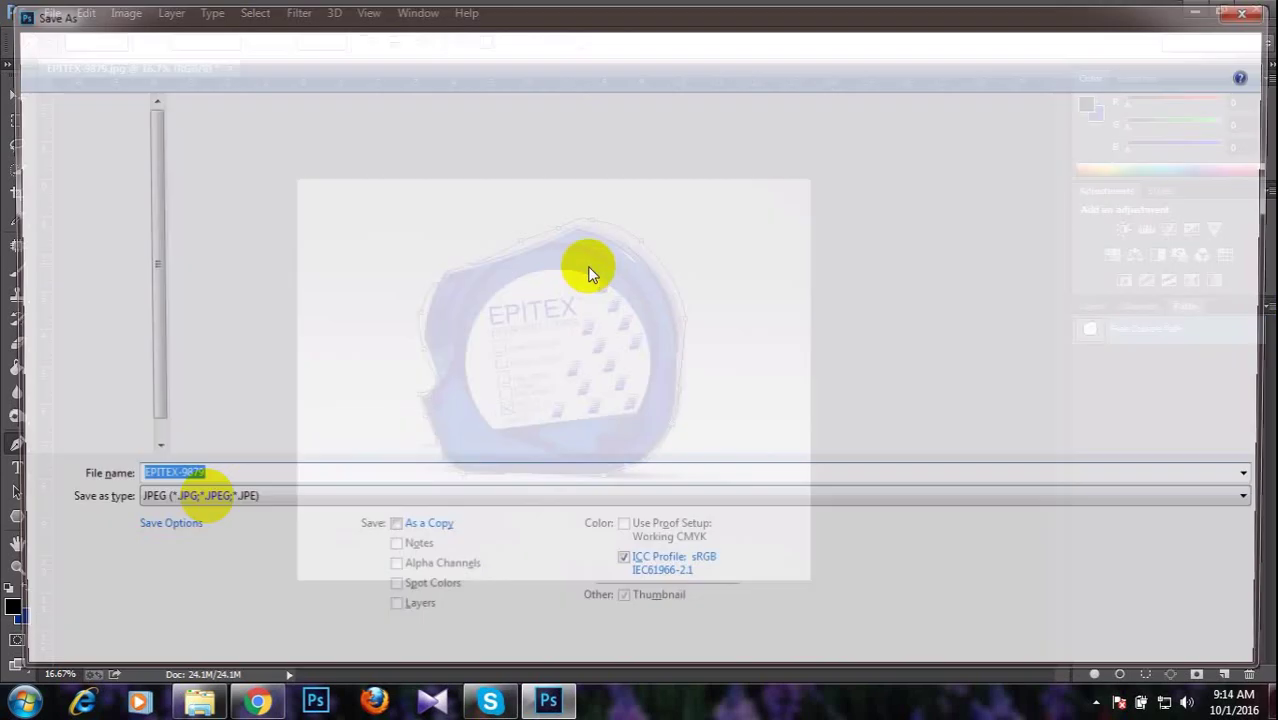
{"action": "key", "text": "Right"}
{"action": "key", "text": "Right"}
{"action": "key", "text": "Right"}
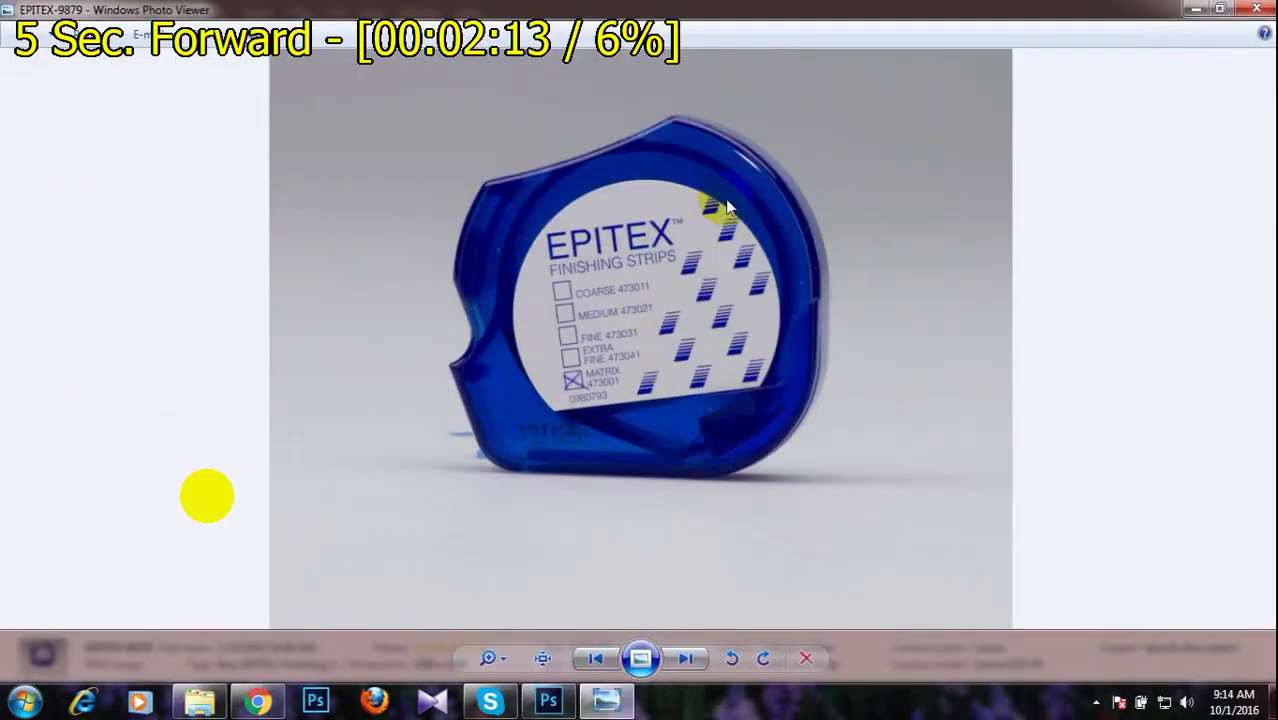
{"action": "key", "text": "Right"}
{"action": "key", "text": "Right"}
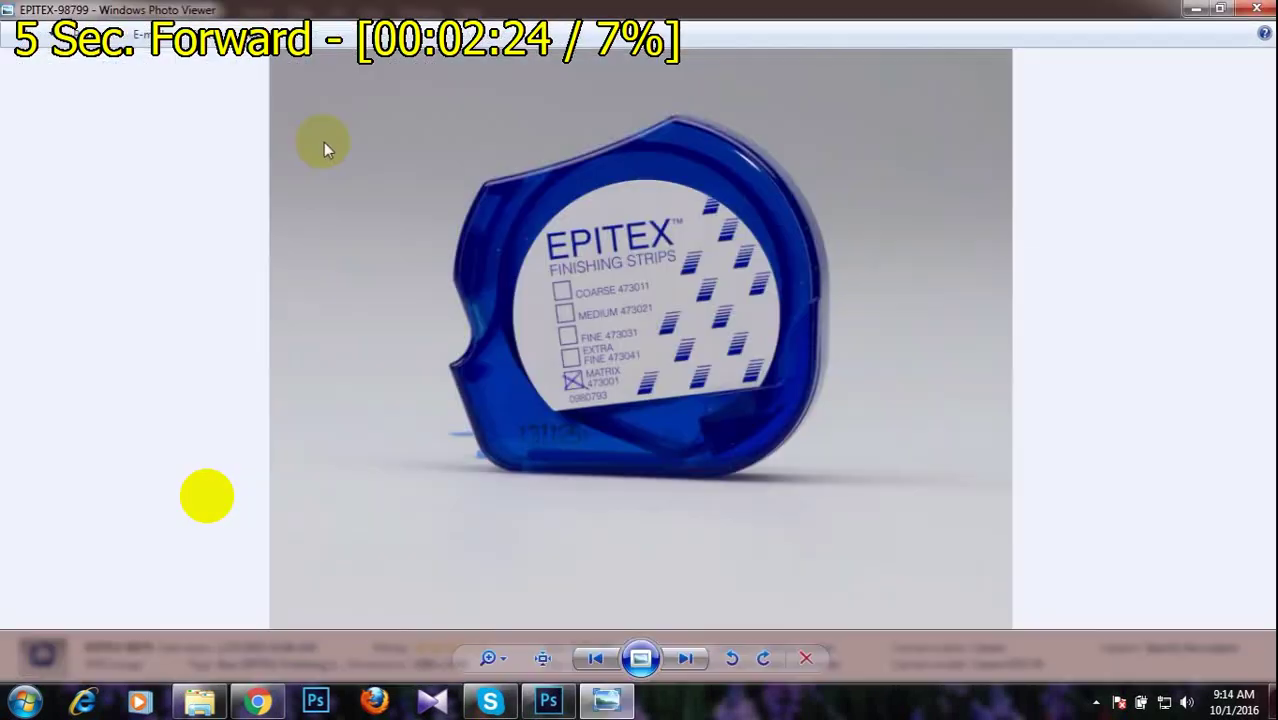
{"action": "key", "text": "Right"}
{"action": "key", "text": "Right"}
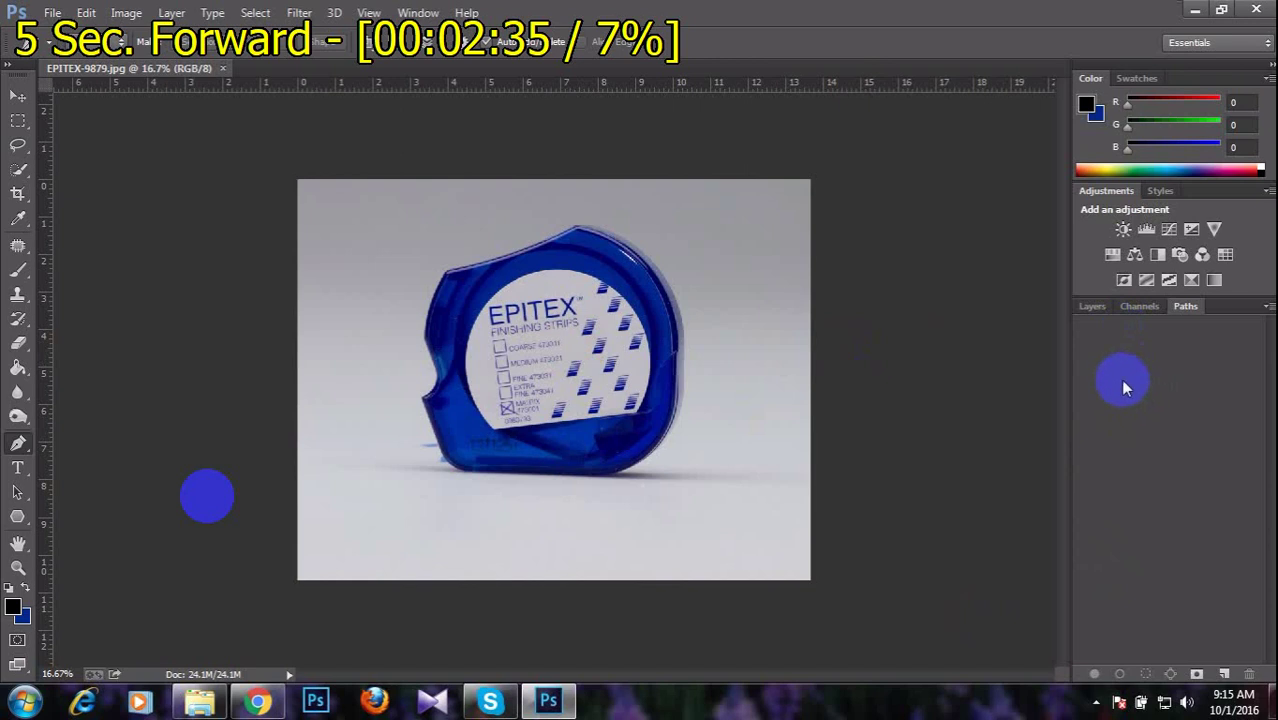
{"action": "key", "text": "Right"}
{"action": "key", "text": "Right"}
{"action": "key", "text": "Right"}
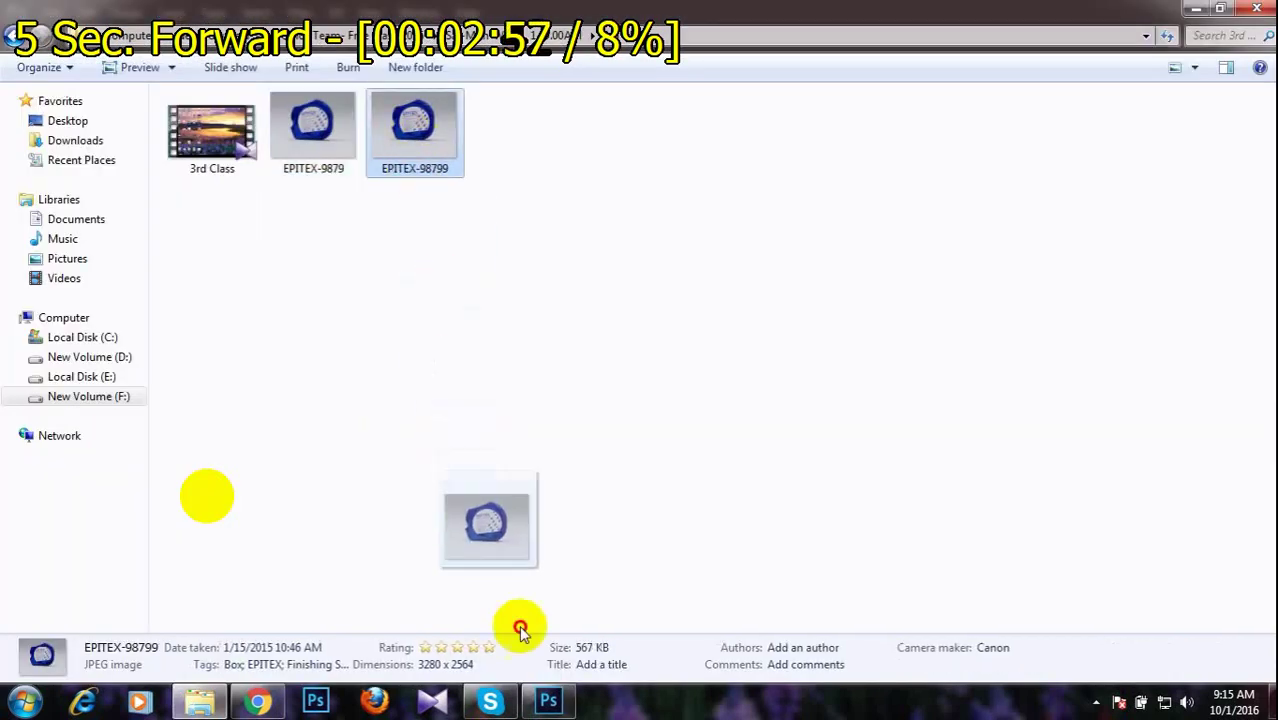
{"action": "key", "text": "Right"}
{"action": "key", "text": "Right"}
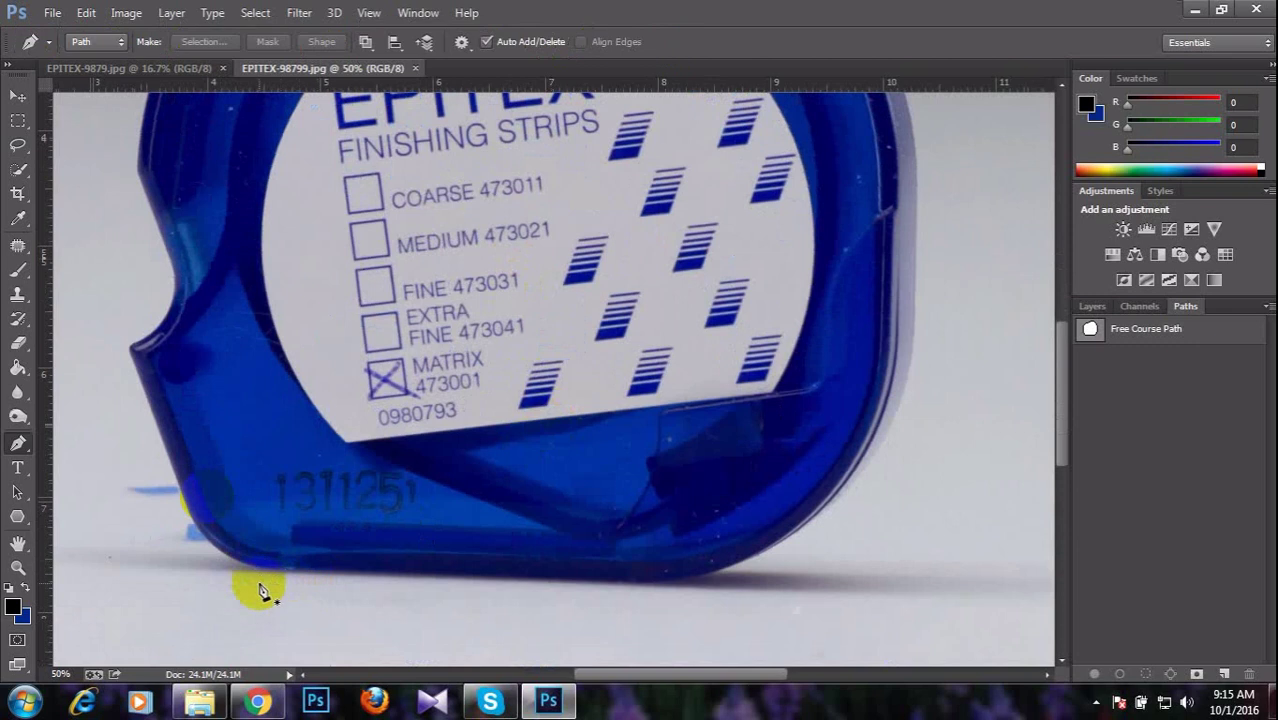
{"action": "key", "text": "Right"}
{"action": "key", "text": "Right"}
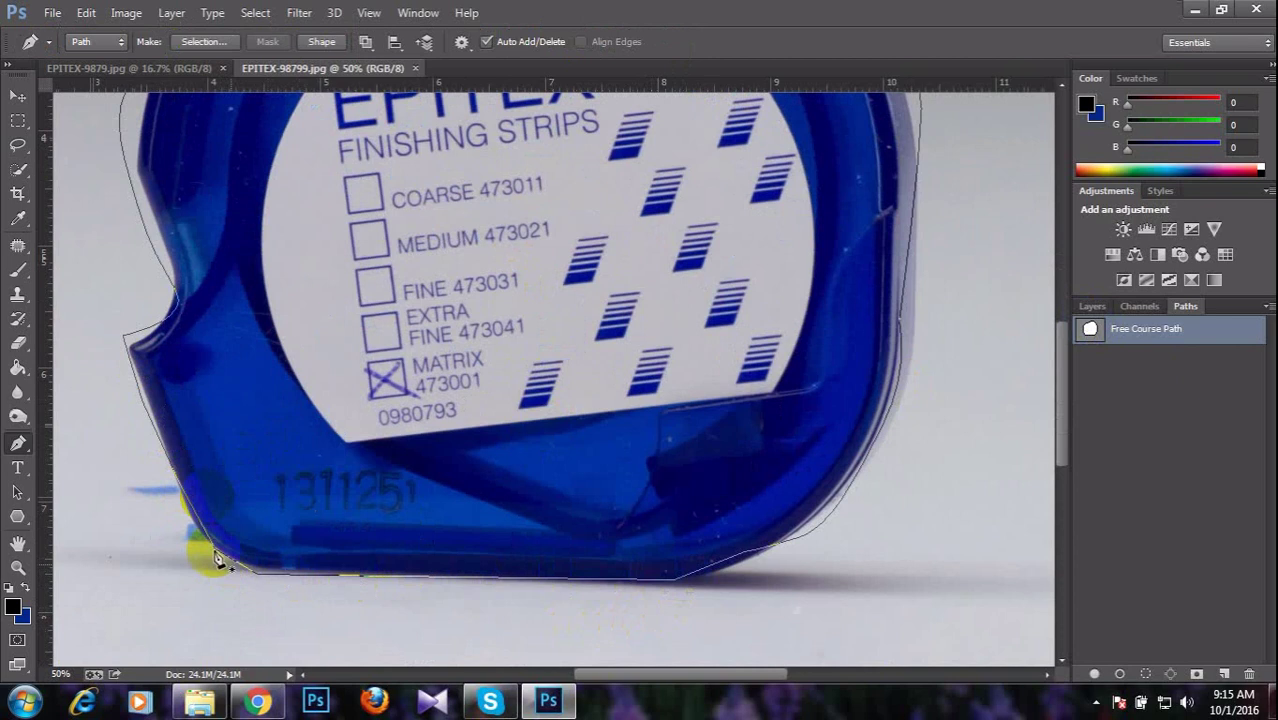
{"action": "key", "text": "Right"}
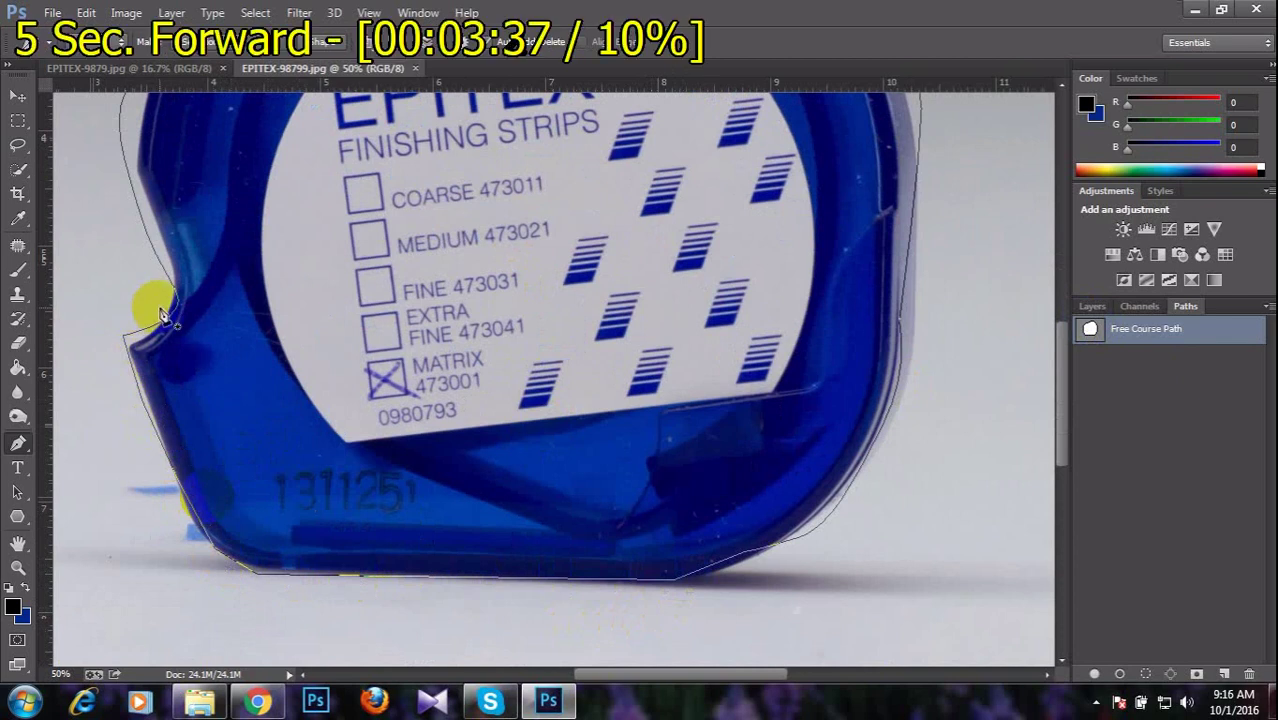
{"action": "key", "text": "Right"}
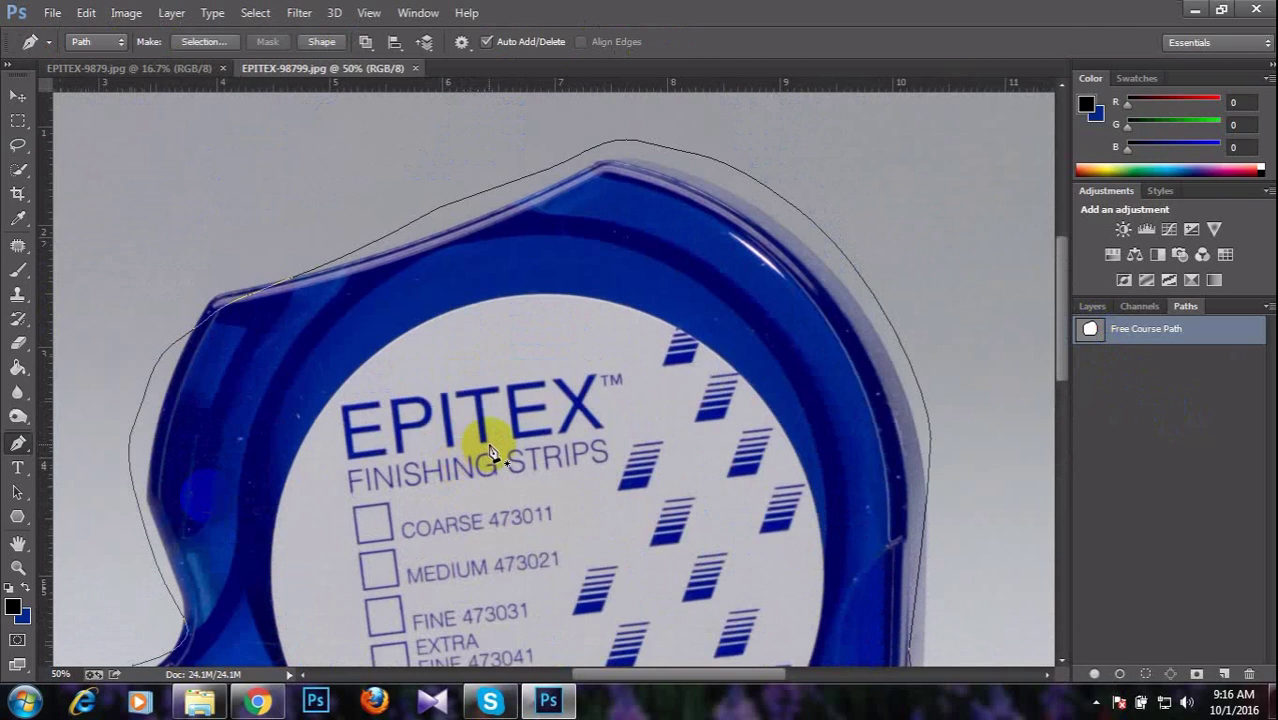
{"action": "left_click", "coordinate": [1090, 330], "text": "ctrl"}
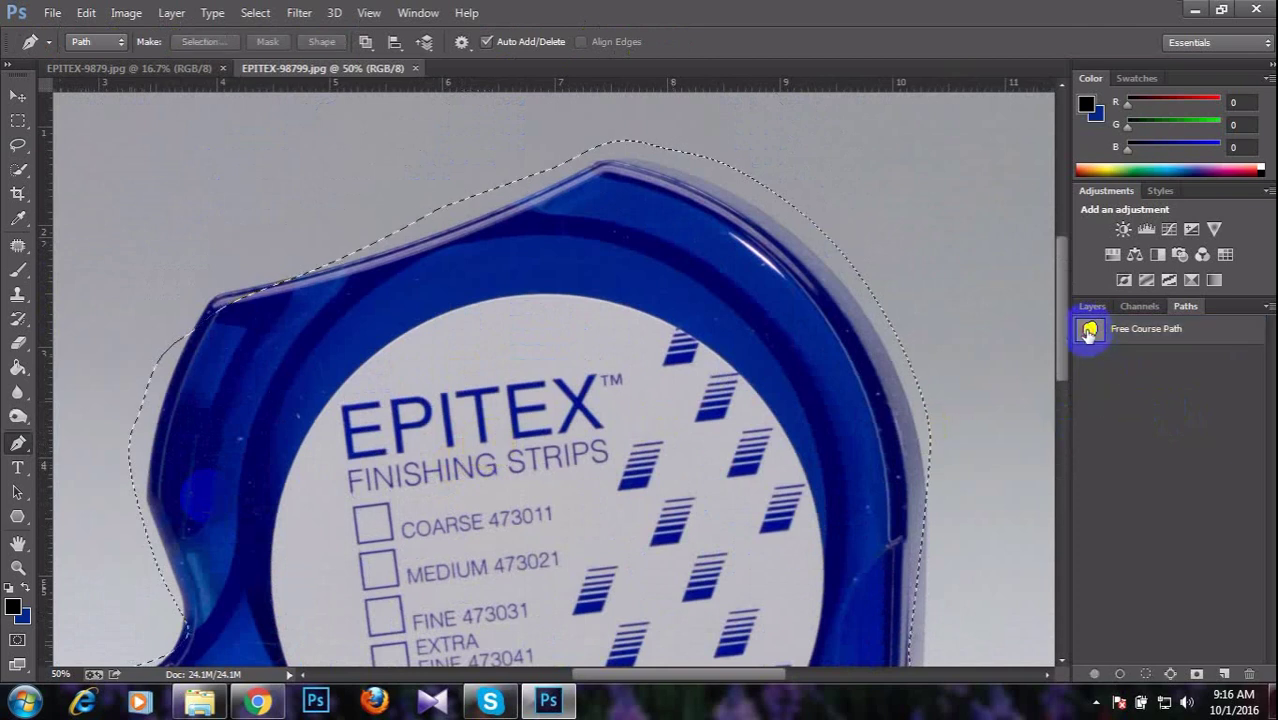
{"action": "key", "text": "ctrl+j"}
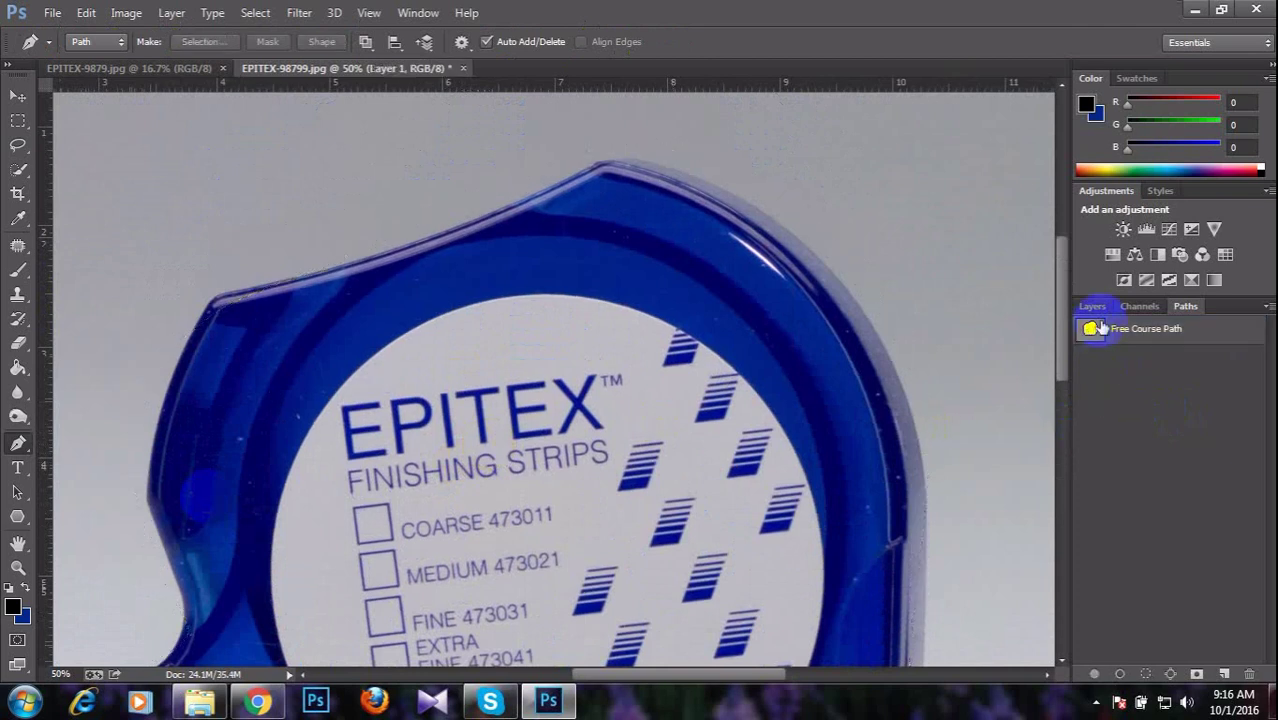
{"action": "left_click", "coordinate": [1092, 306]}
{"action": "left_click", "coordinate": [1086, 440]}
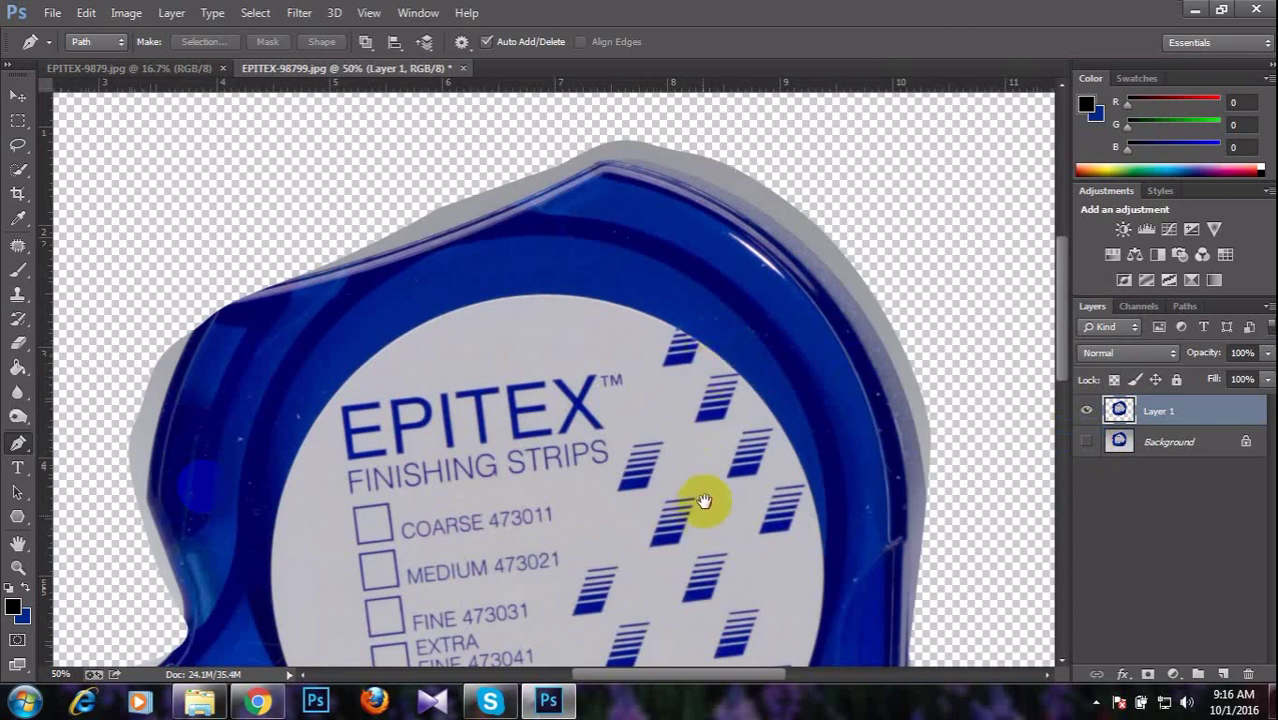
{"action": "scroll", "coordinate": [706, 505], "scroll_direction": "down", "scroll_amount": 3}
{"action": "left_click_drag", "start_coordinate": [707, 508], "coordinate": [687, 290]}
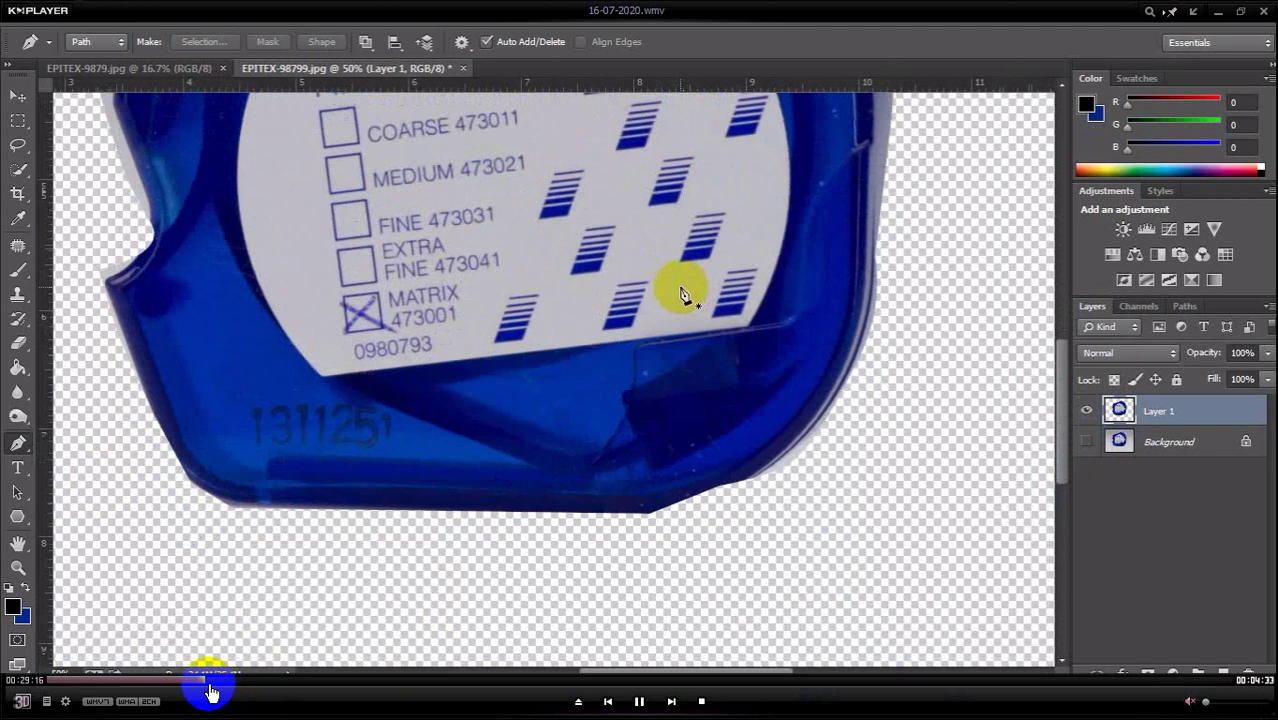
Advance the playback of 16-07-2020.wmv to the sejong.jpg section at about 00:07:36 for viewing.
{"action": "left_click", "coordinate": [221, 682]}
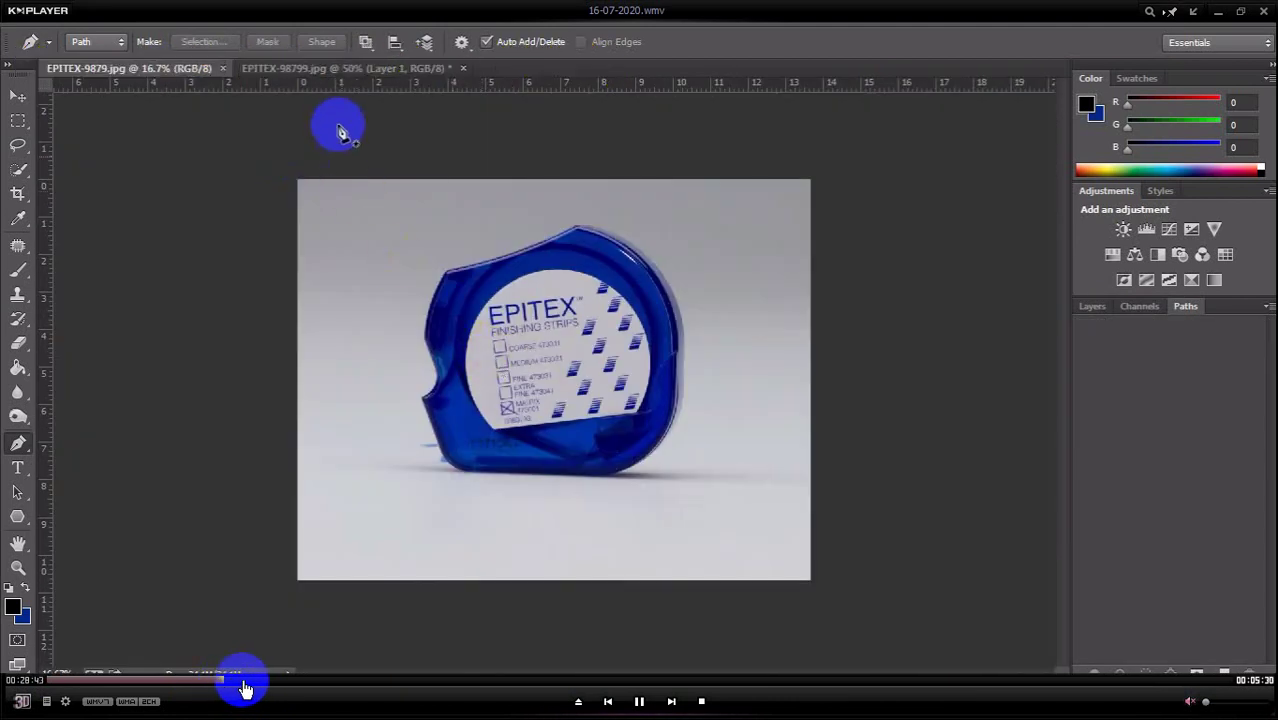
{"action": "left_click", "coordinate": [246, 683]}
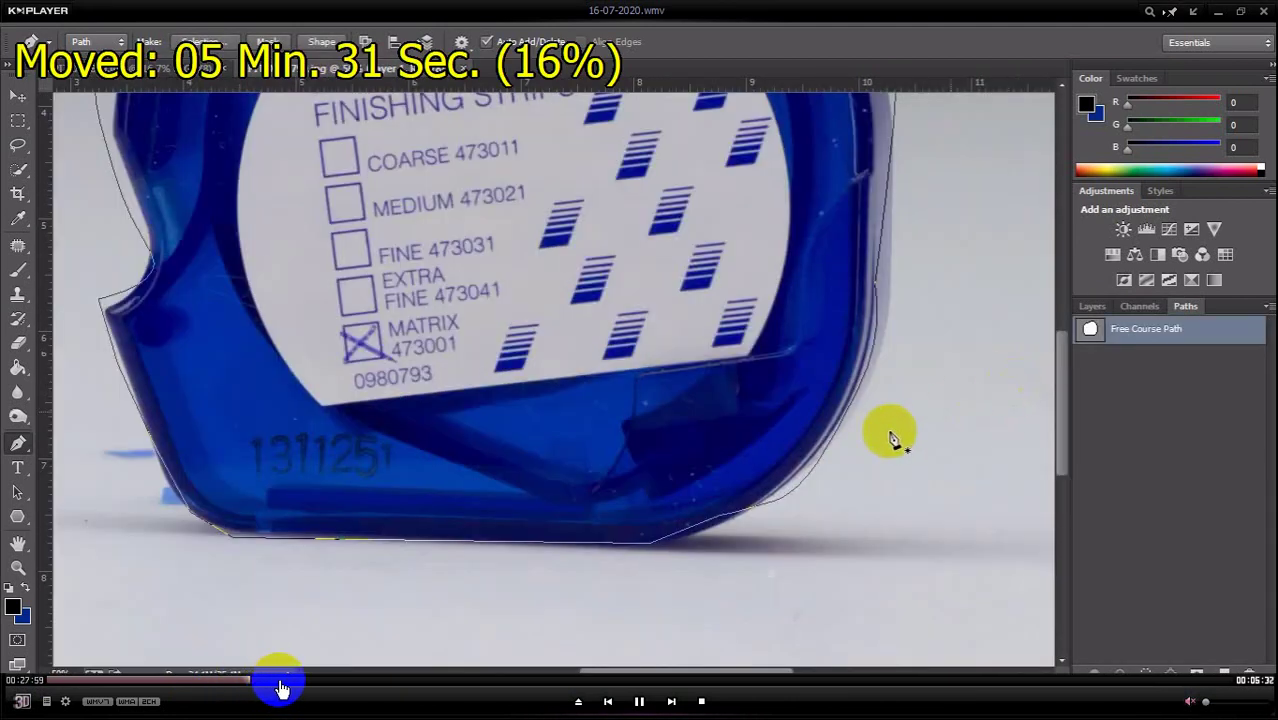
{"action": "left_click", "coordinate": [279, 684]}
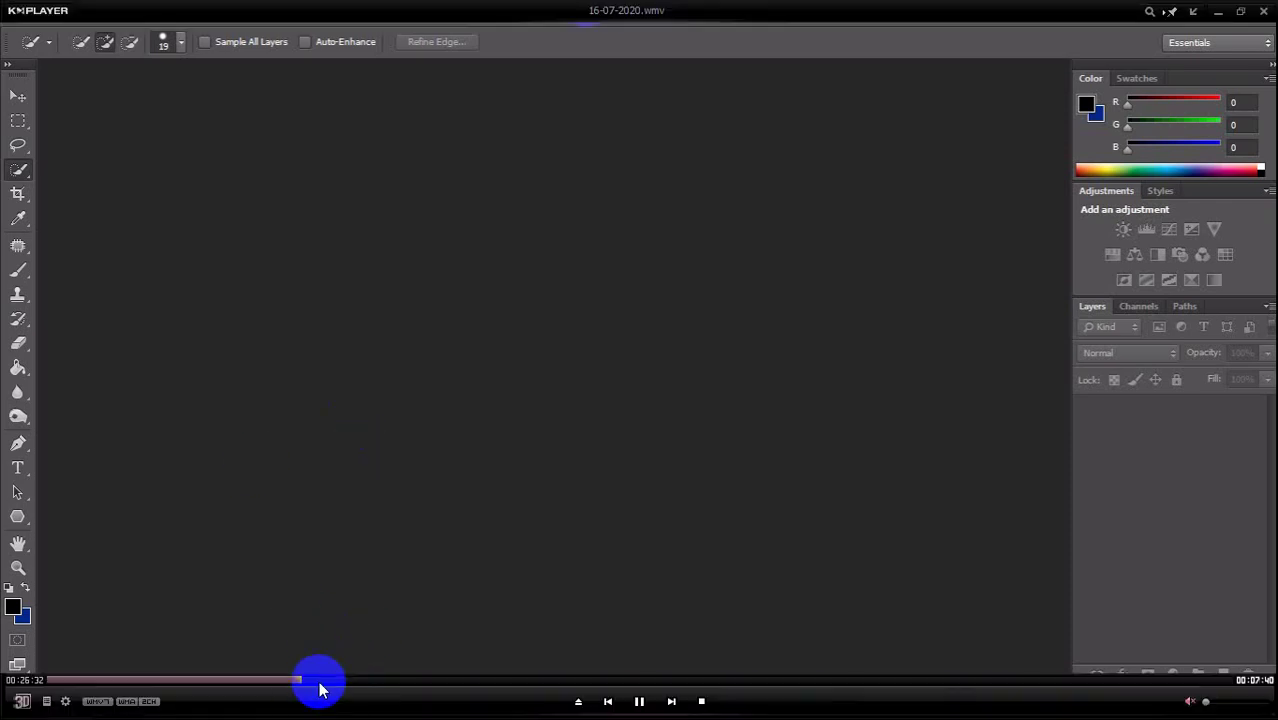
{"action": "left_click", "coordinate": [310, 680]}
{"action": "left_click", "coordinate": [325, 689]}
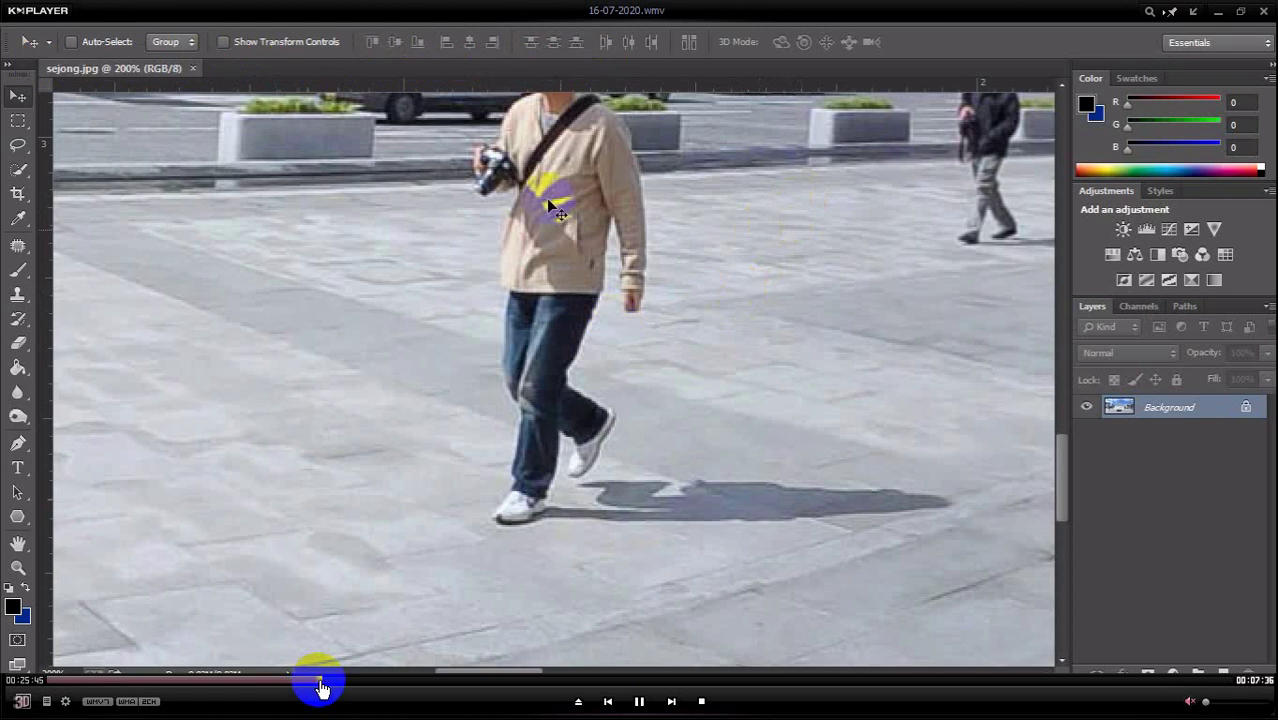
{"action": "left_click", "coordinate": [320, 688]}
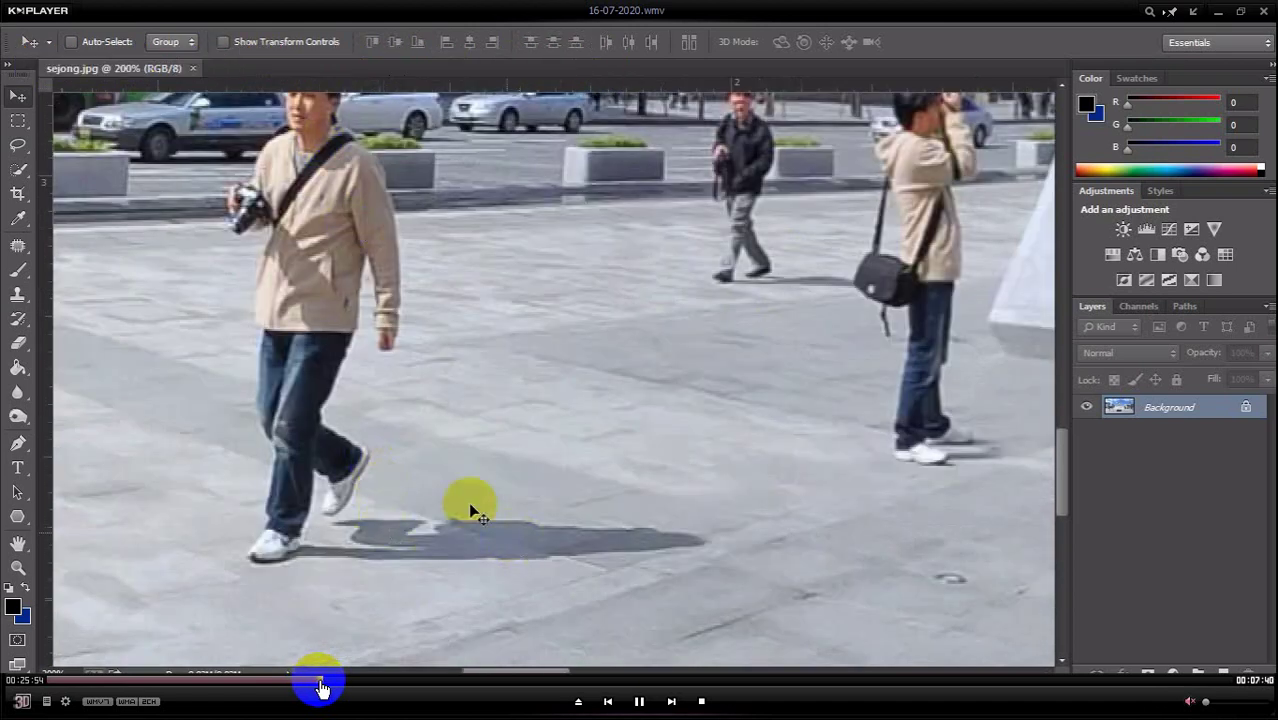
{"action": "left_click", "coordinate": [321, 688]}
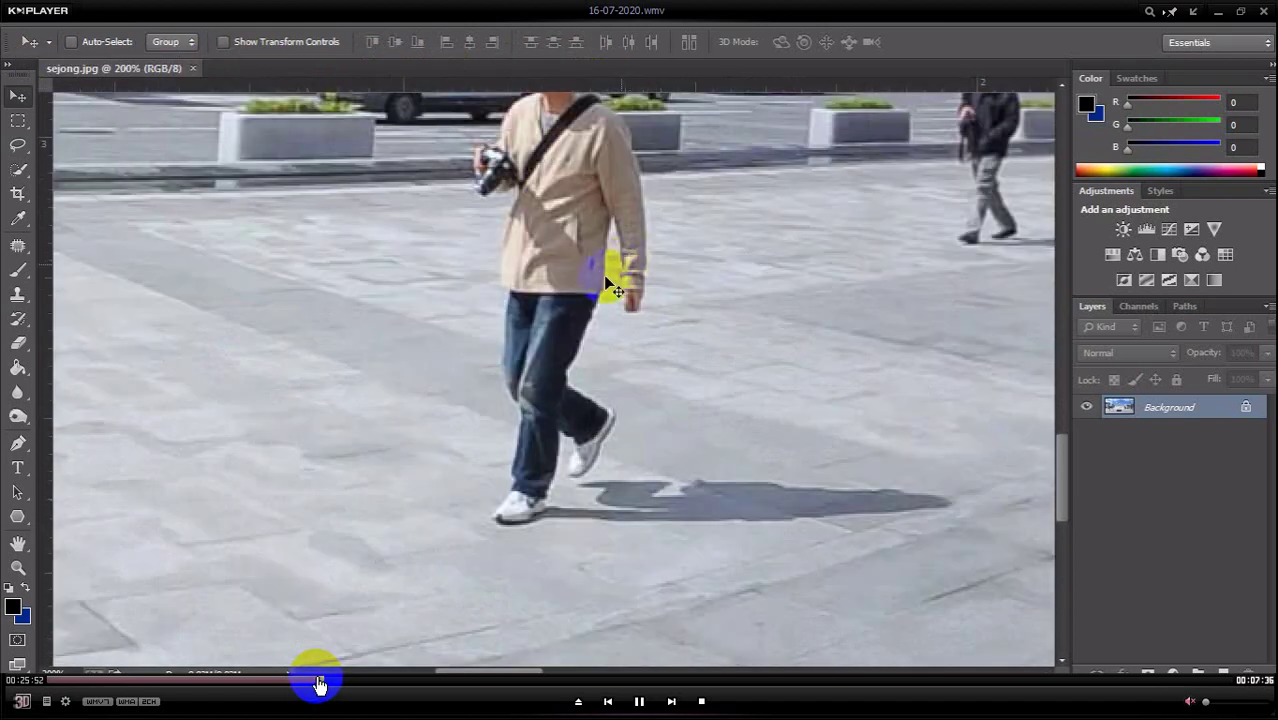
{"action": "left_click", "coordinate": [320, 684]}
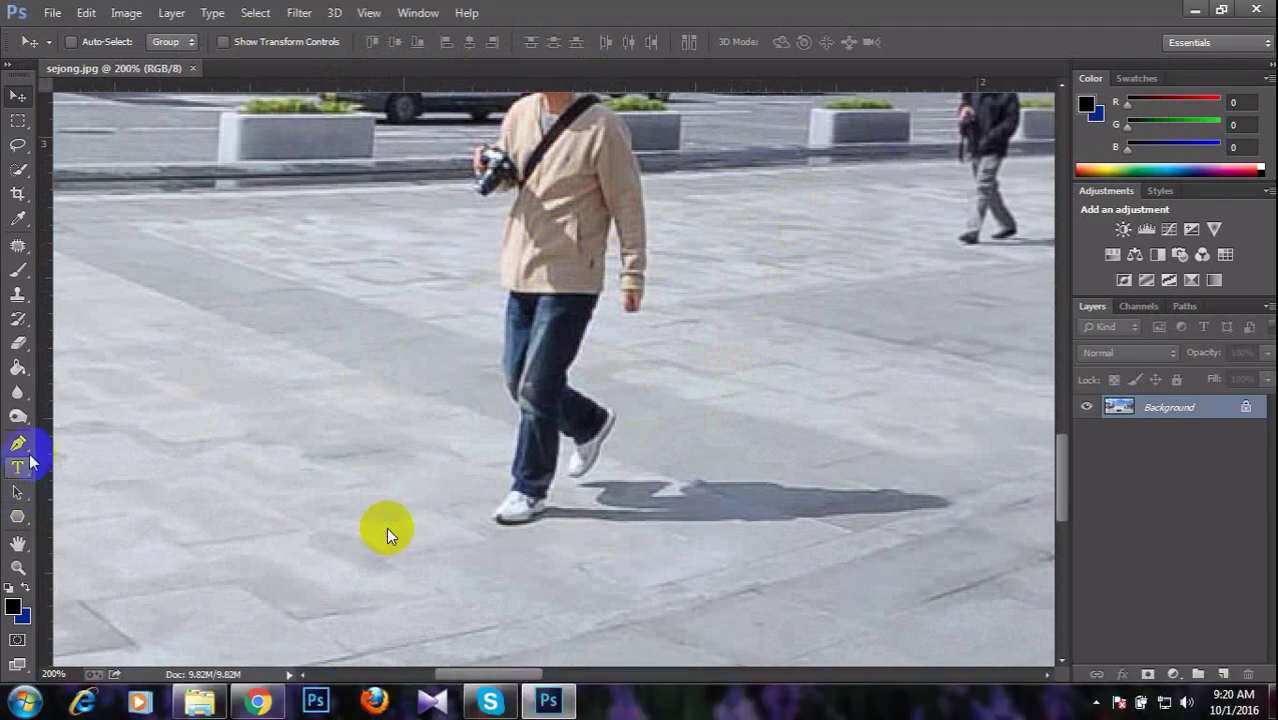
Minimize the video player to return to the Google Meet call and admit the participant waiting to join.
{"action": "mouse_move", "coordinate": [399, 700]}
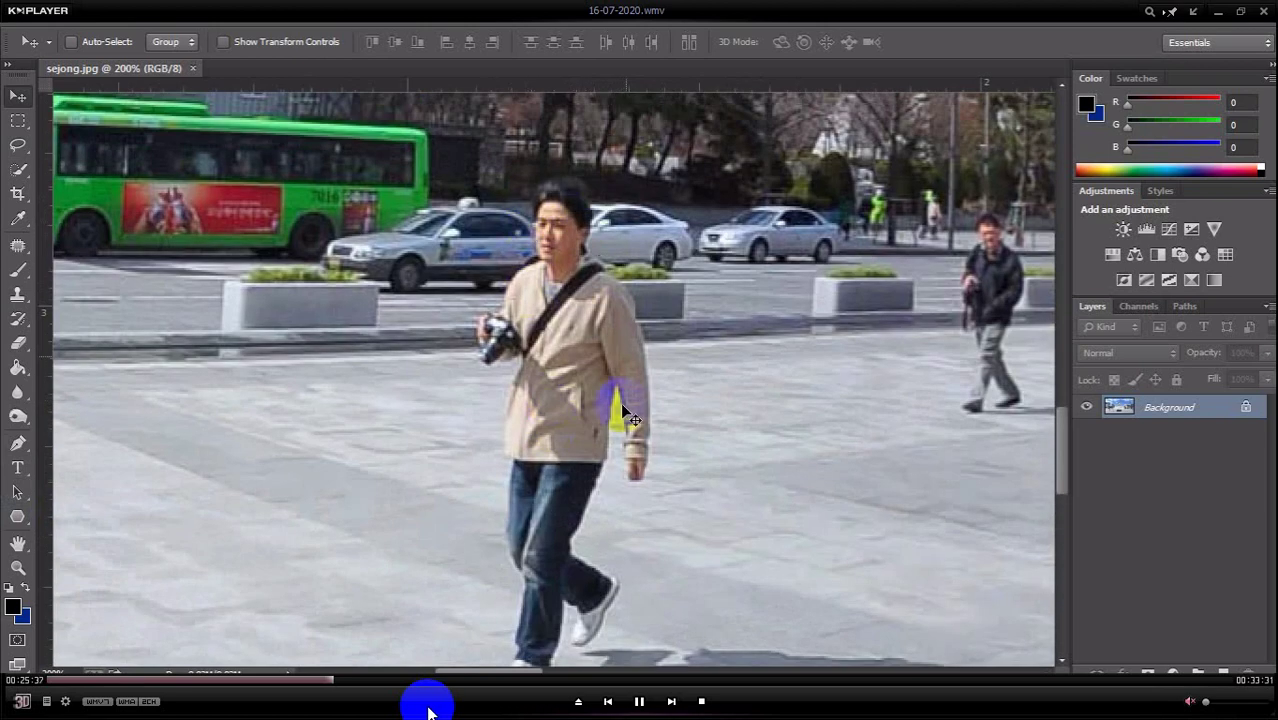
{"action": "left_click", "coordinate": [1220, 14]}
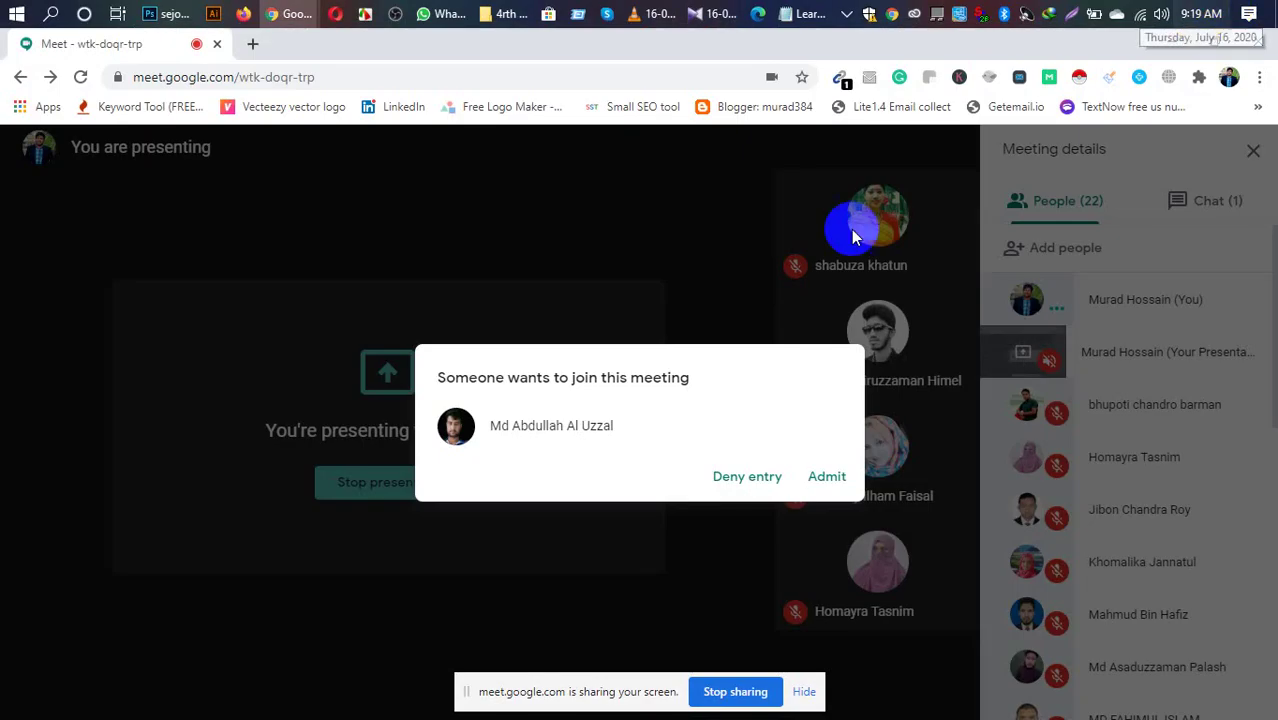
{"action": "left_click", "coordinate": [824, 478]}
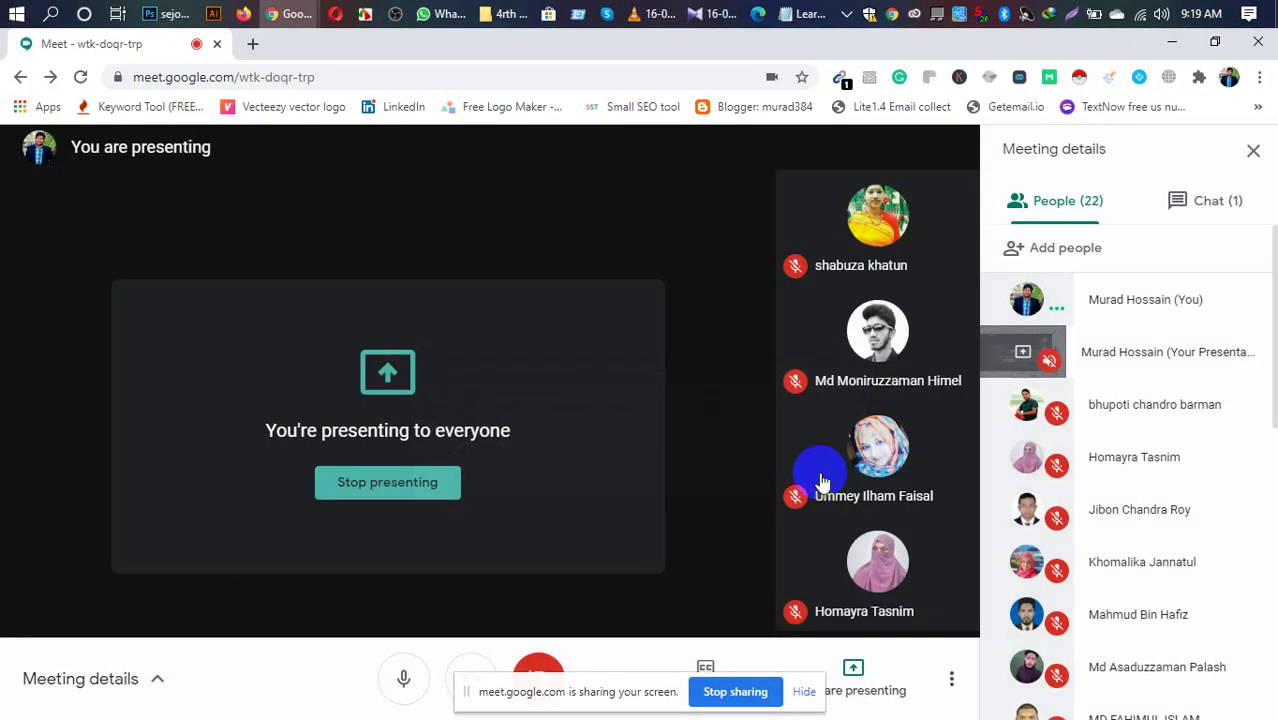
Switch back to KMPlayer and continue playing 16-07-2020.wmv up to the Clone Stamp retouching of sejong.jpg.
{"action": "left_click", "coordinate": [727, 12]}
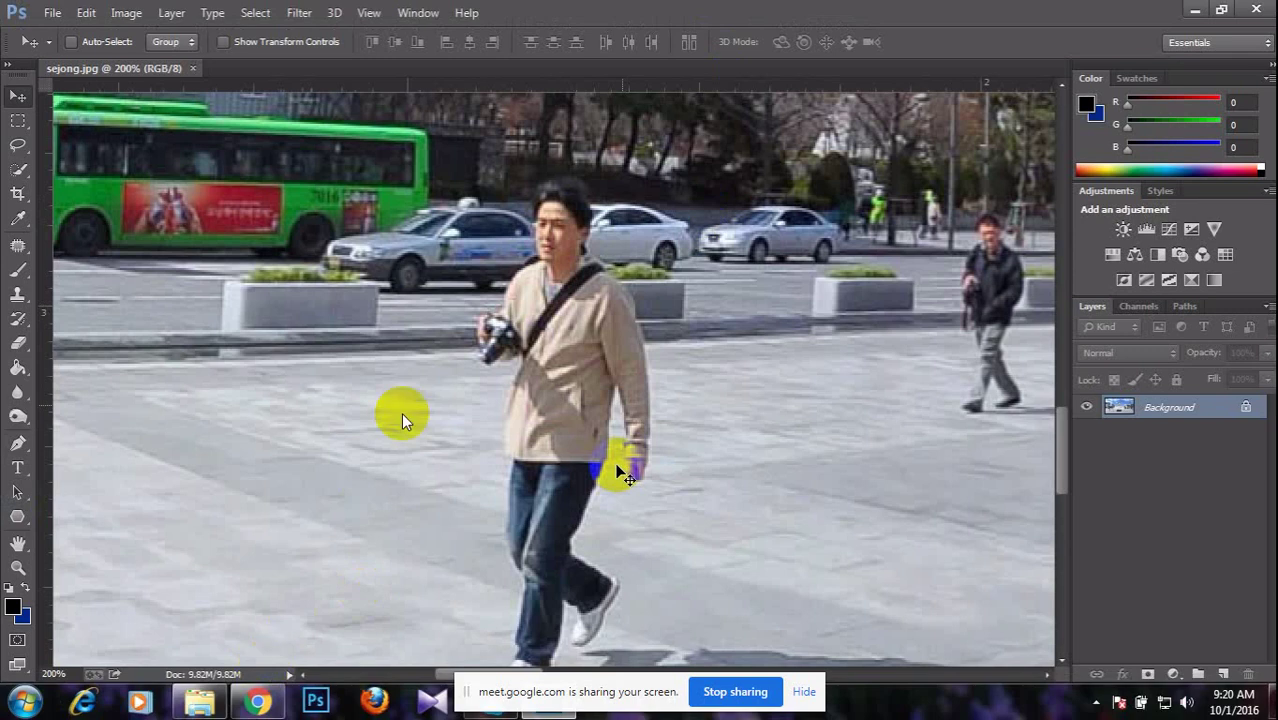
{"action": "mouse_move", "coordinate": [243, 700]}
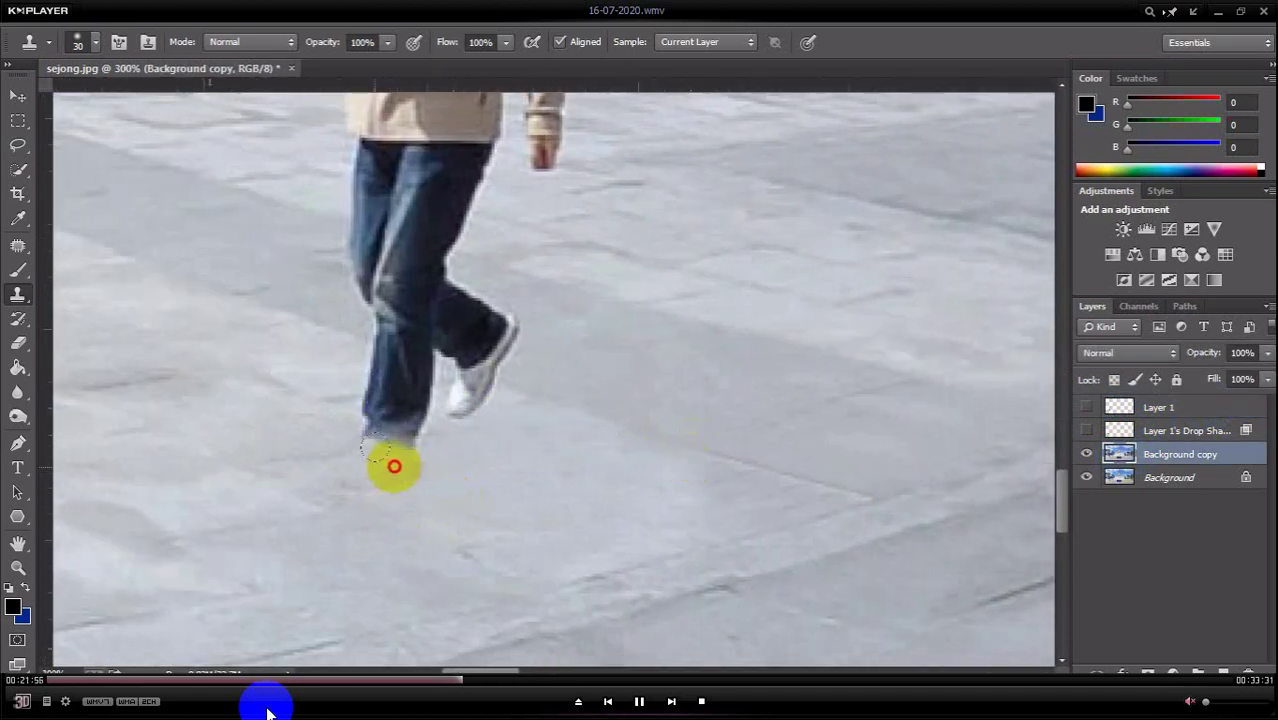
{"action": "key", "text": "Left"}
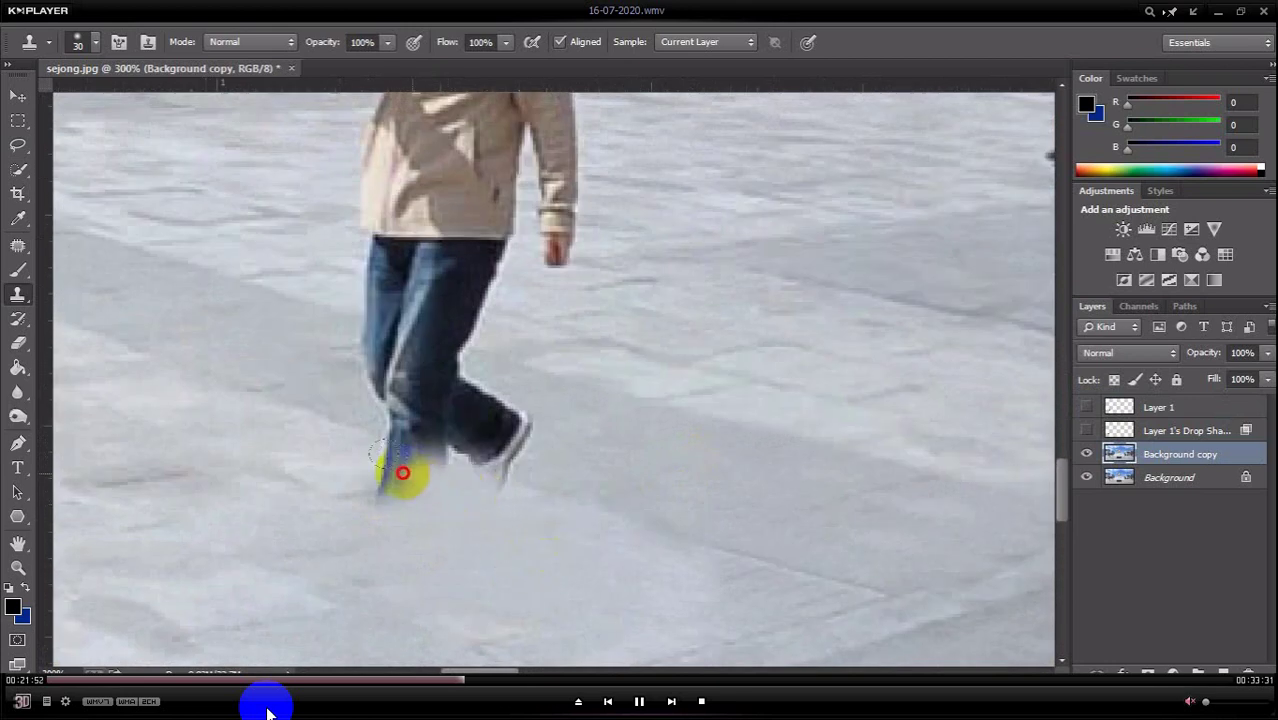
{"action": "key", "text": "Left"}
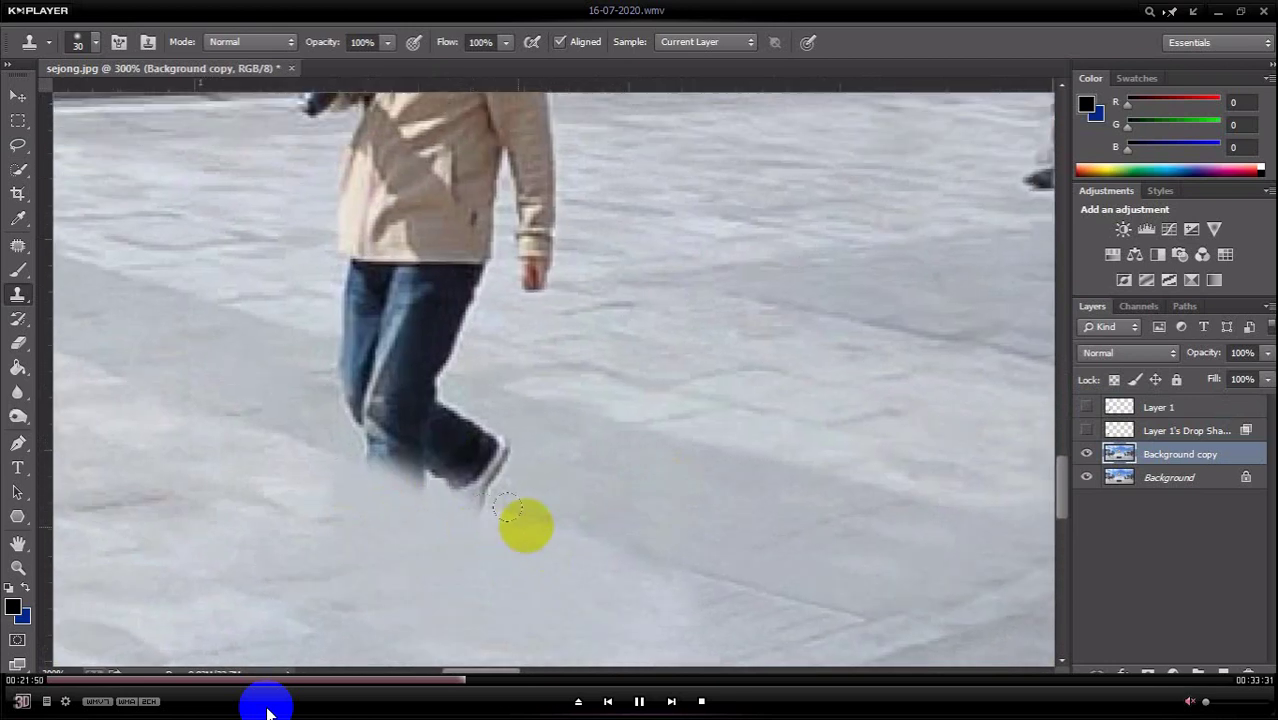
{"action": "key", "text": "Left"}
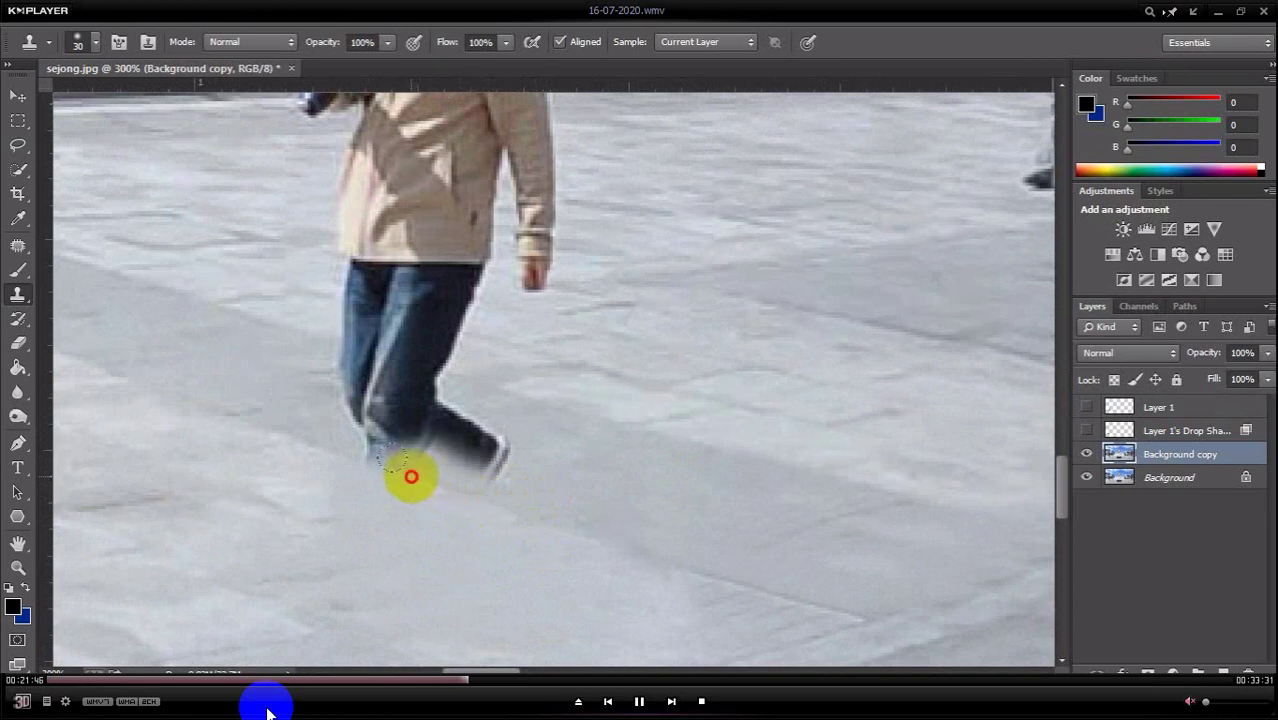
{"action": "key", "text": "Left"}
{"action": "key", "text": "Left"}
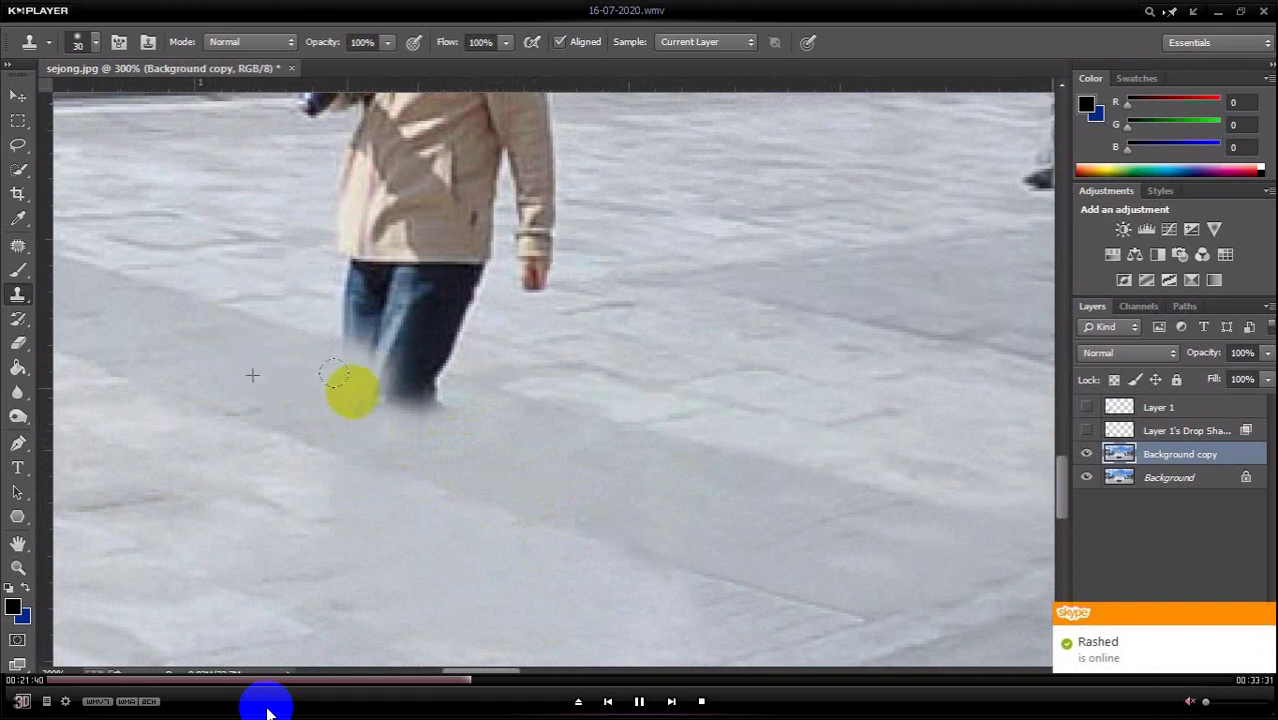
{"action": "key", "text": "Left"}
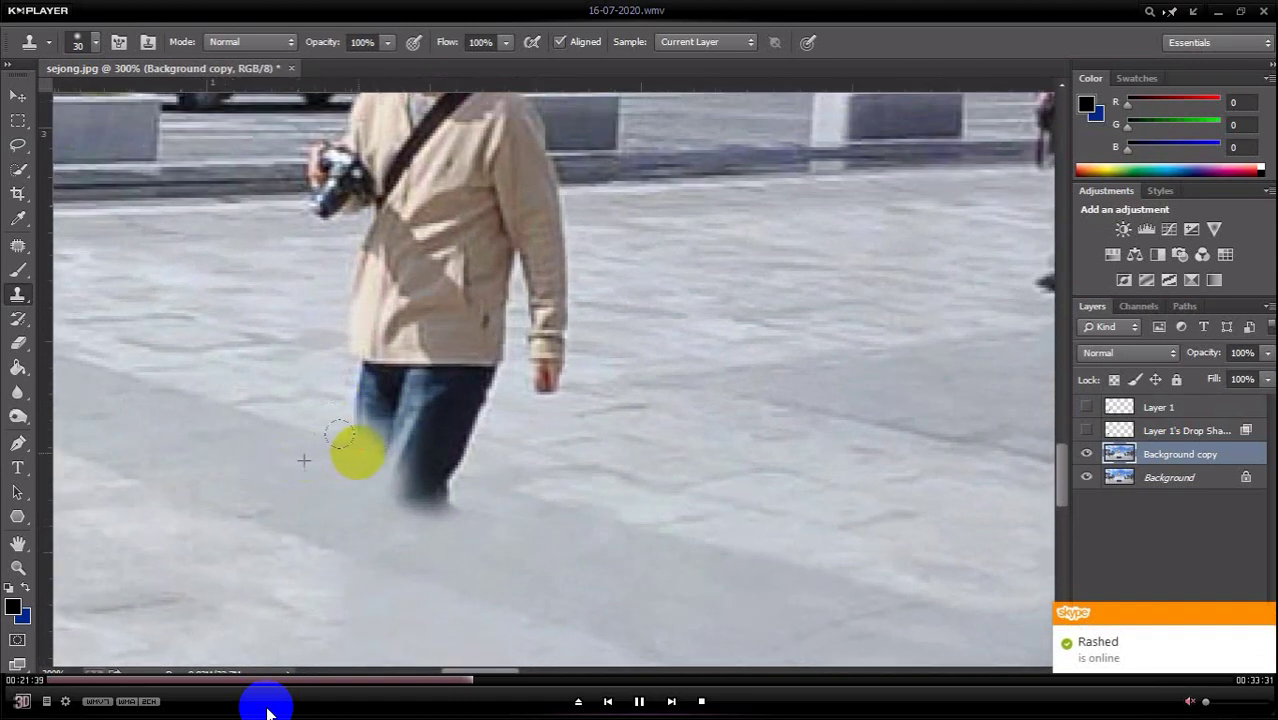
{"action": "key", "text": "Left"}
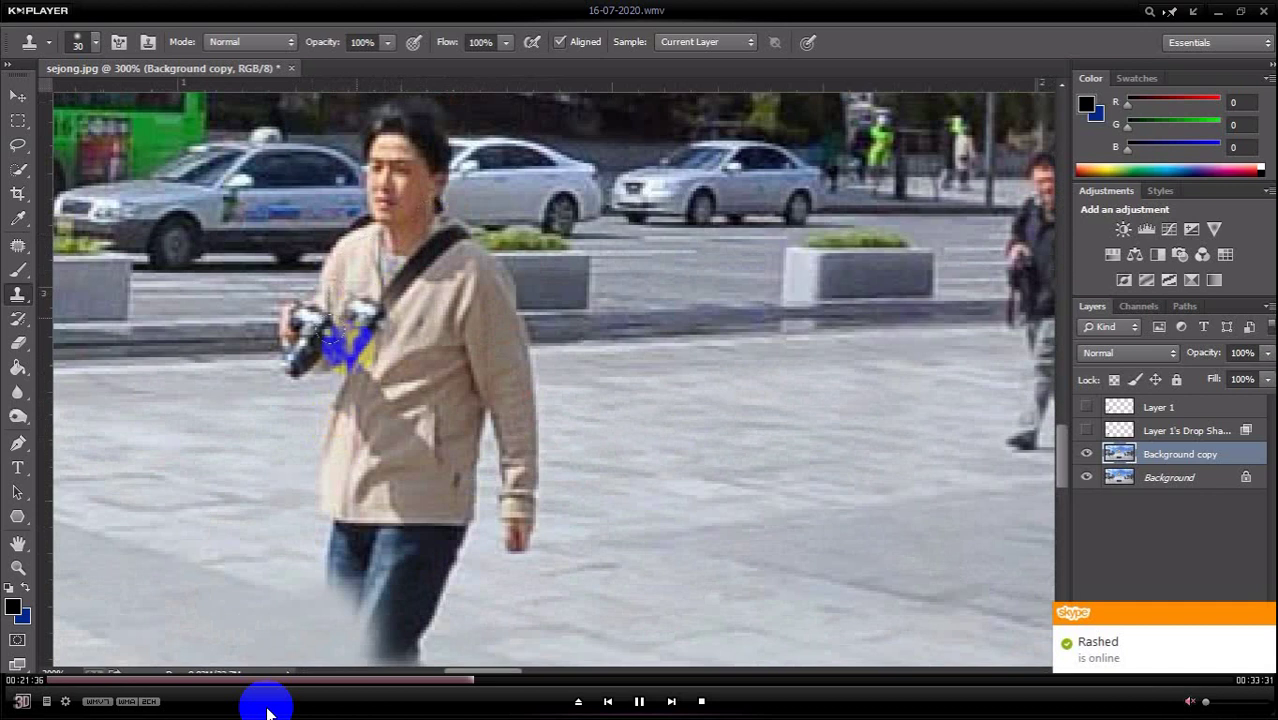
{"action": "key", "text": "Left"}
{"action": "key", "text": "Left"}
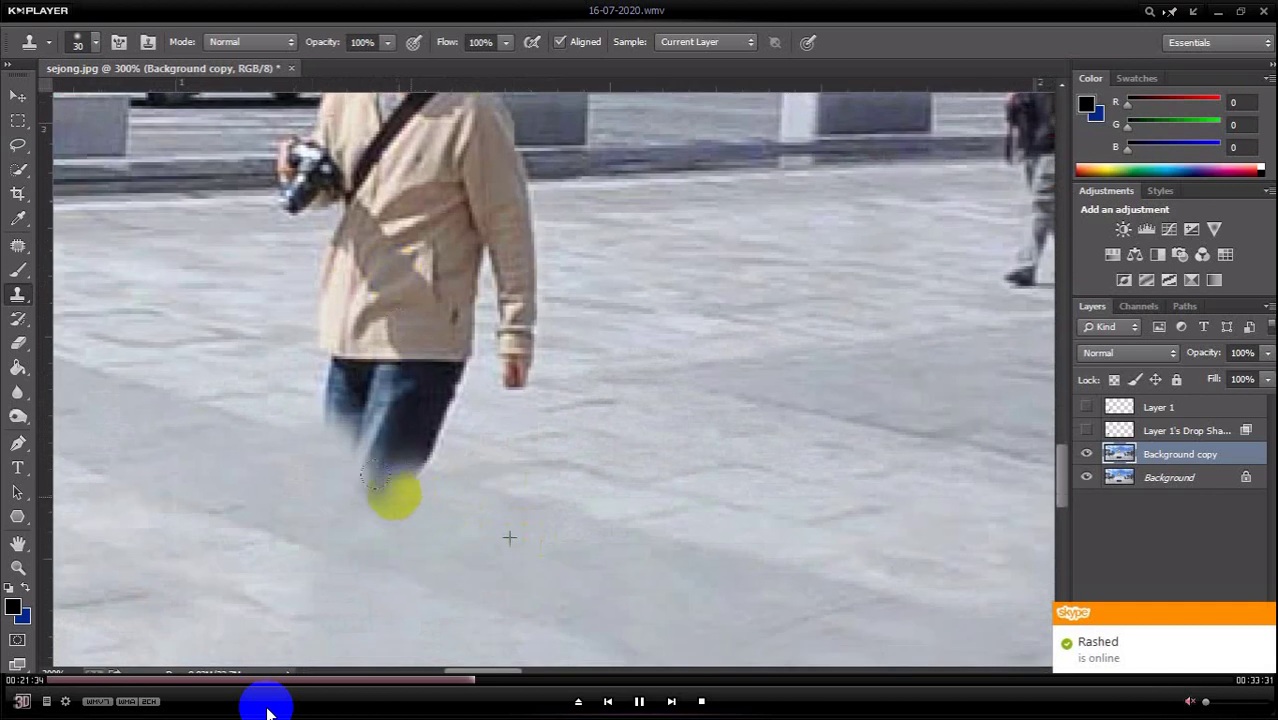
{"action": "key", "text": "Left"}
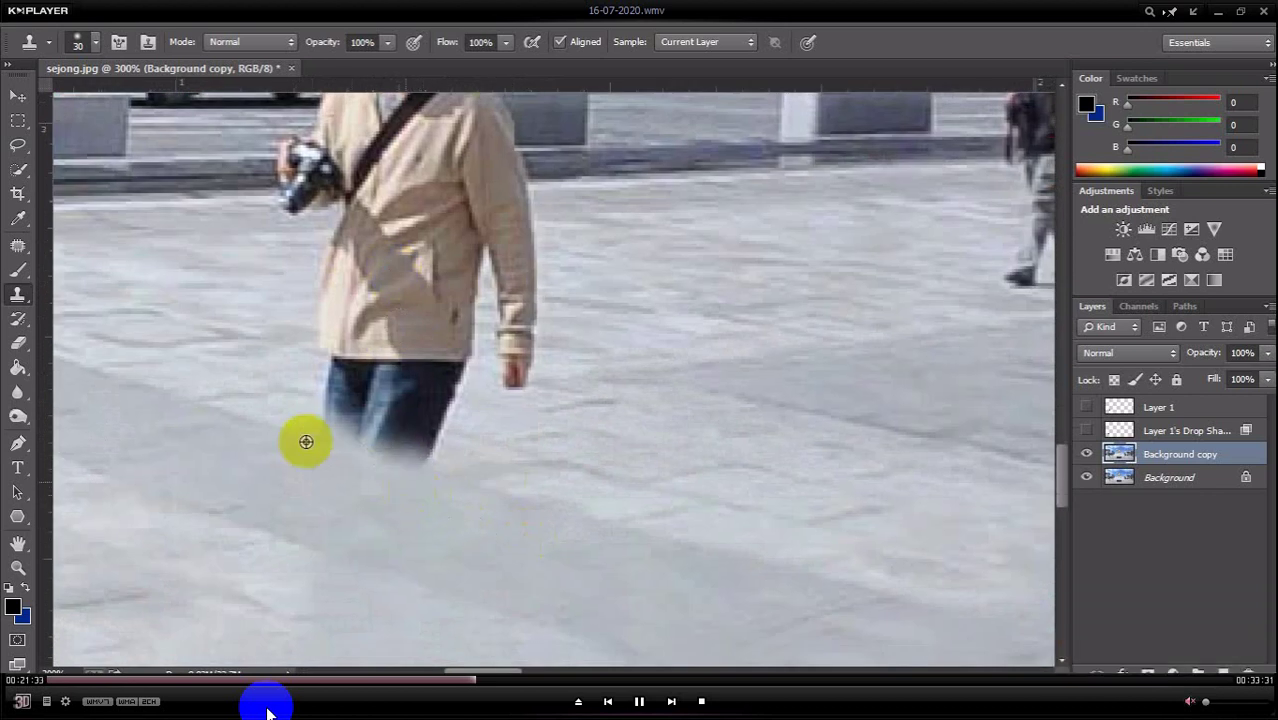
{"action": "key", "text": "Left"}
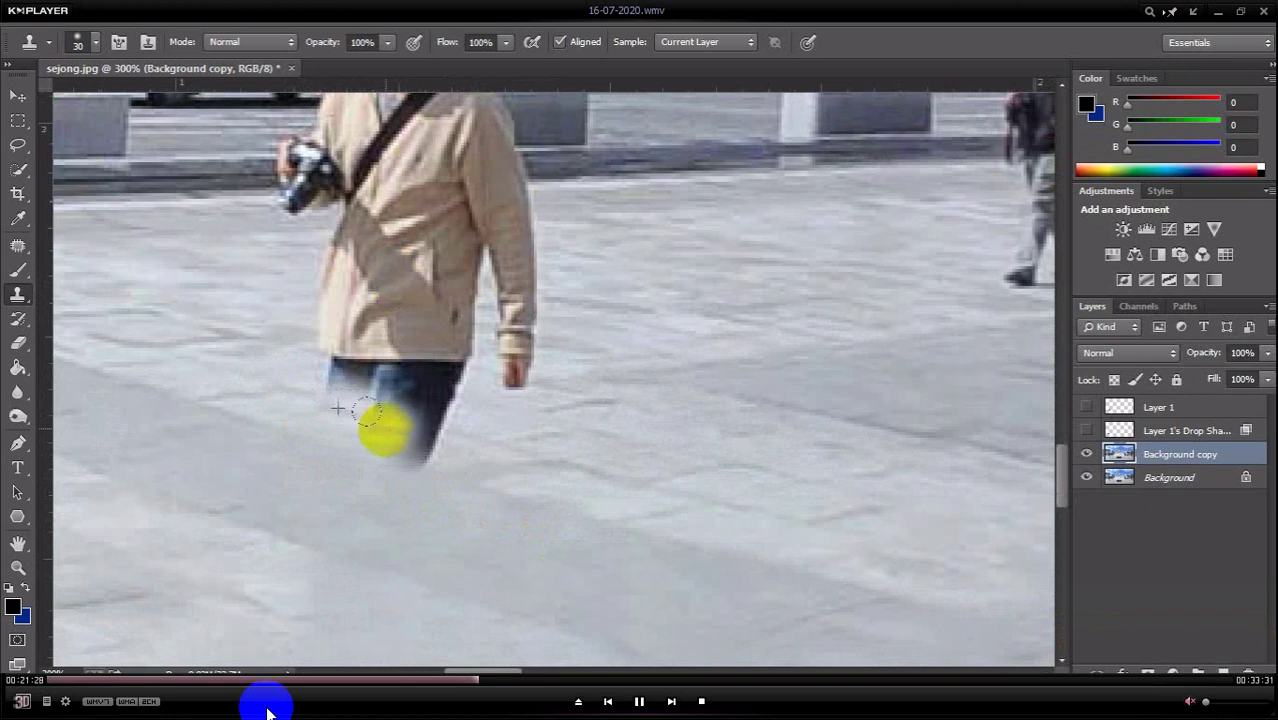
{"action": "key", "text": "Left"}
{"action": "key", "text": "Left"}
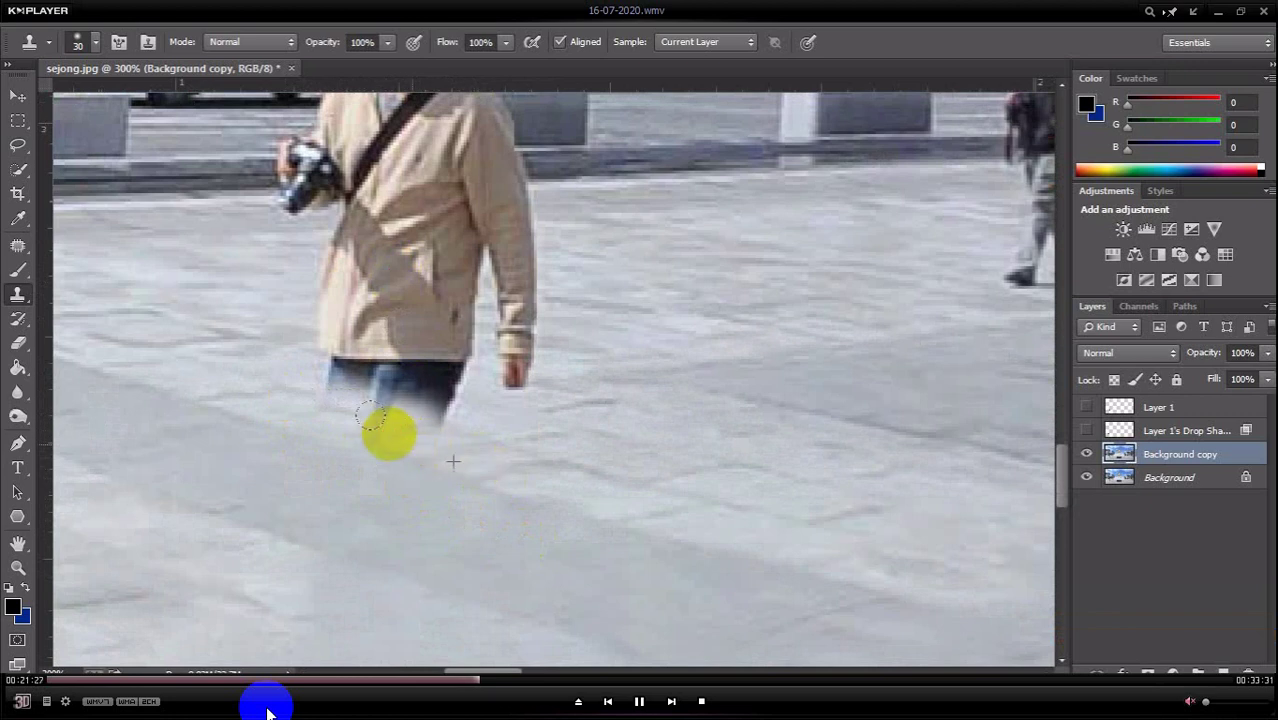
{"action": "key", "text": "Left"}
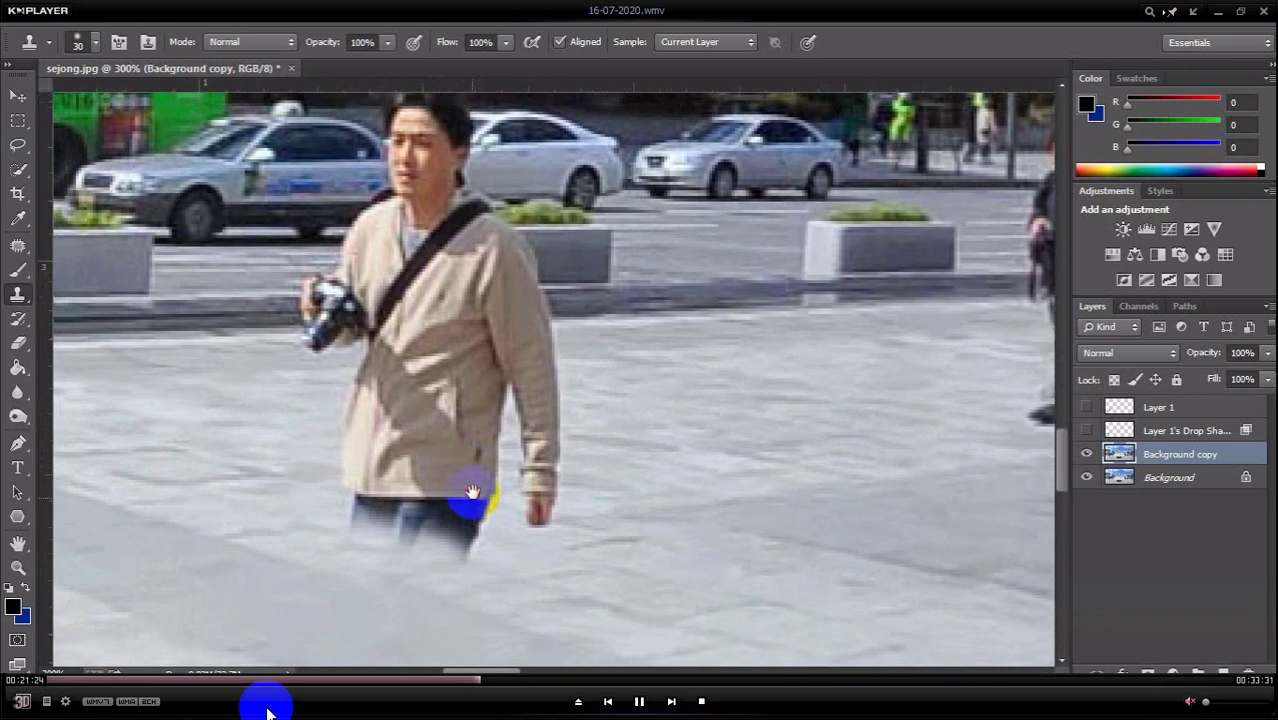
{"action": "key", "text": "Left"}
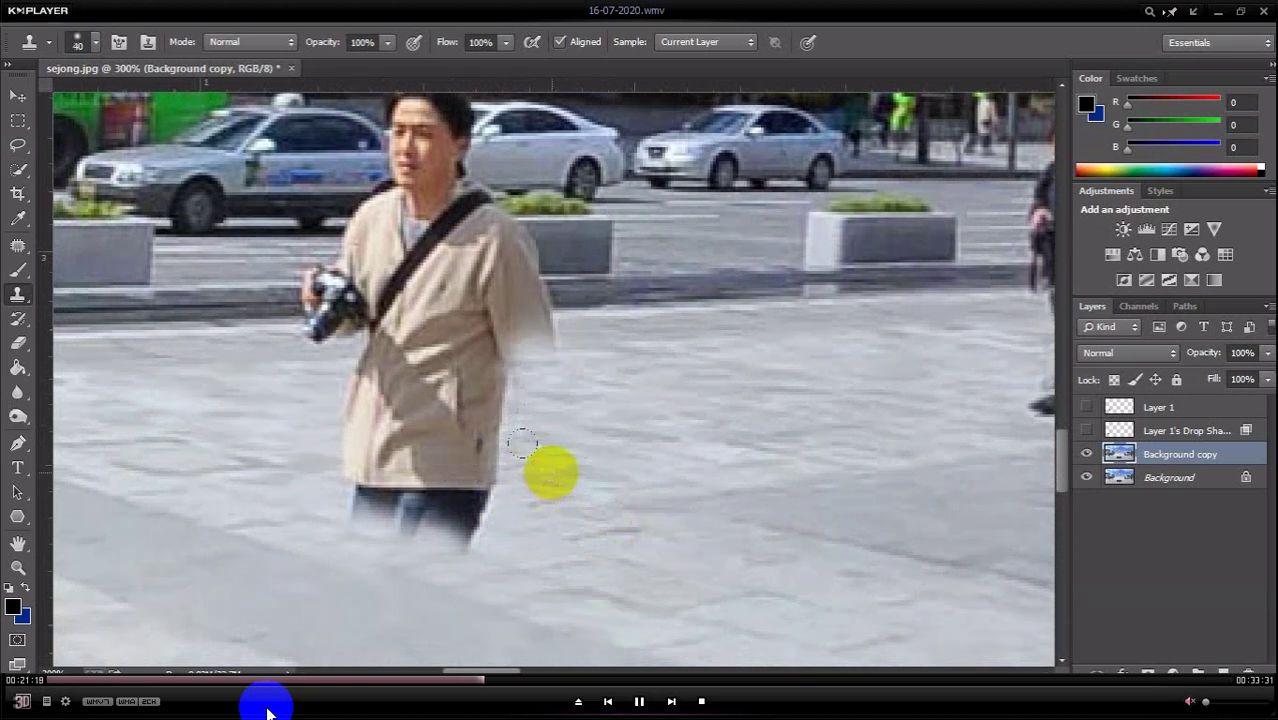
{"action": "key", "text": "Left"}
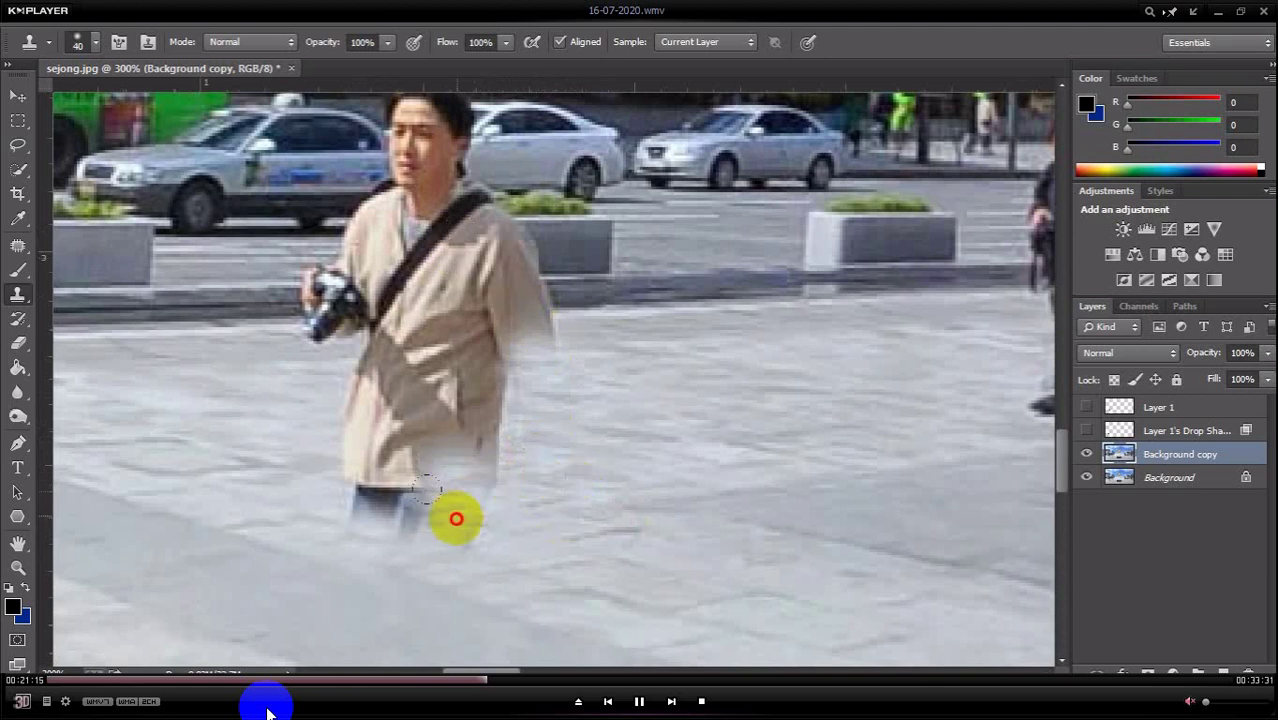
{"action": "key", "text": "Left"}
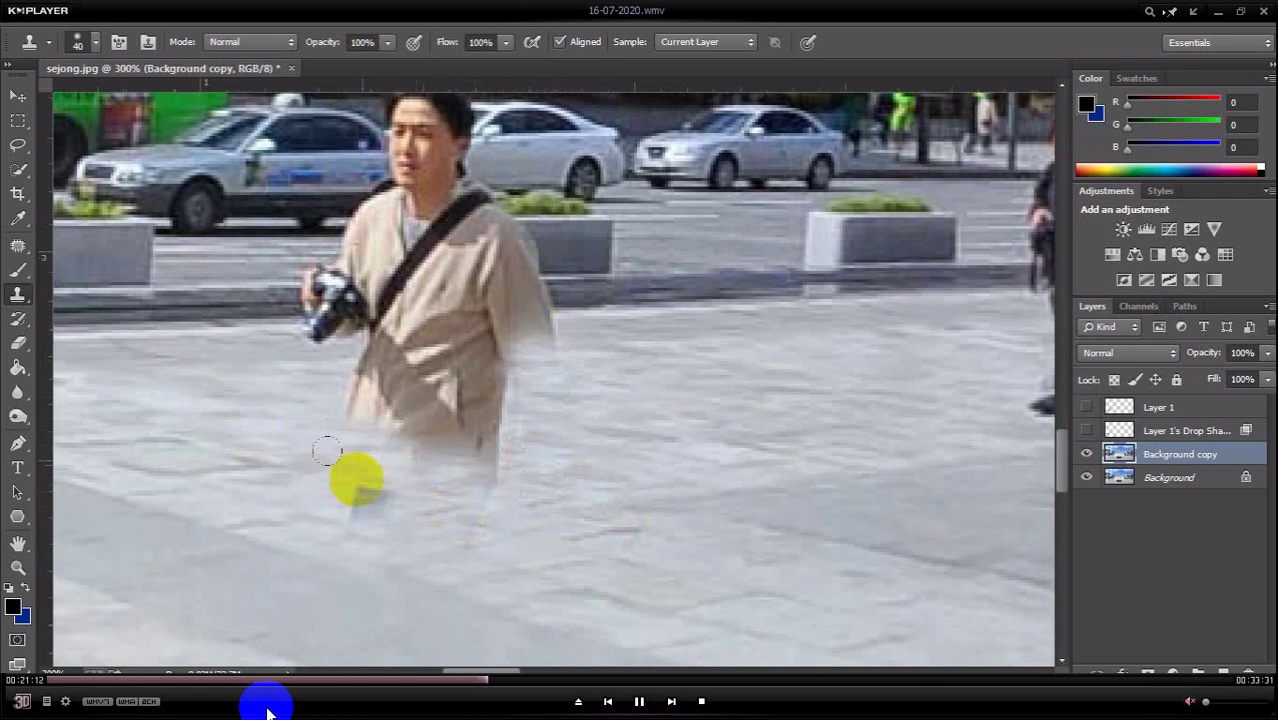
{"action": "key", "text": "Left"}
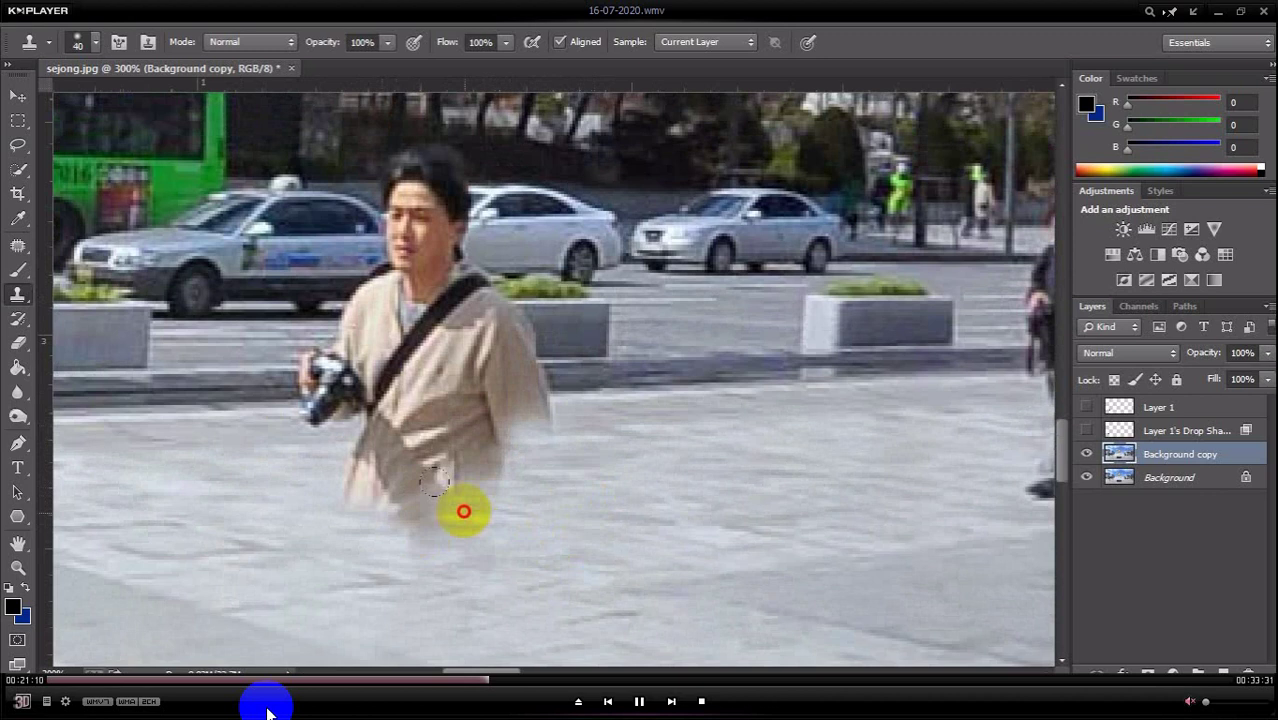
{"action": "key", "text": "Left"}
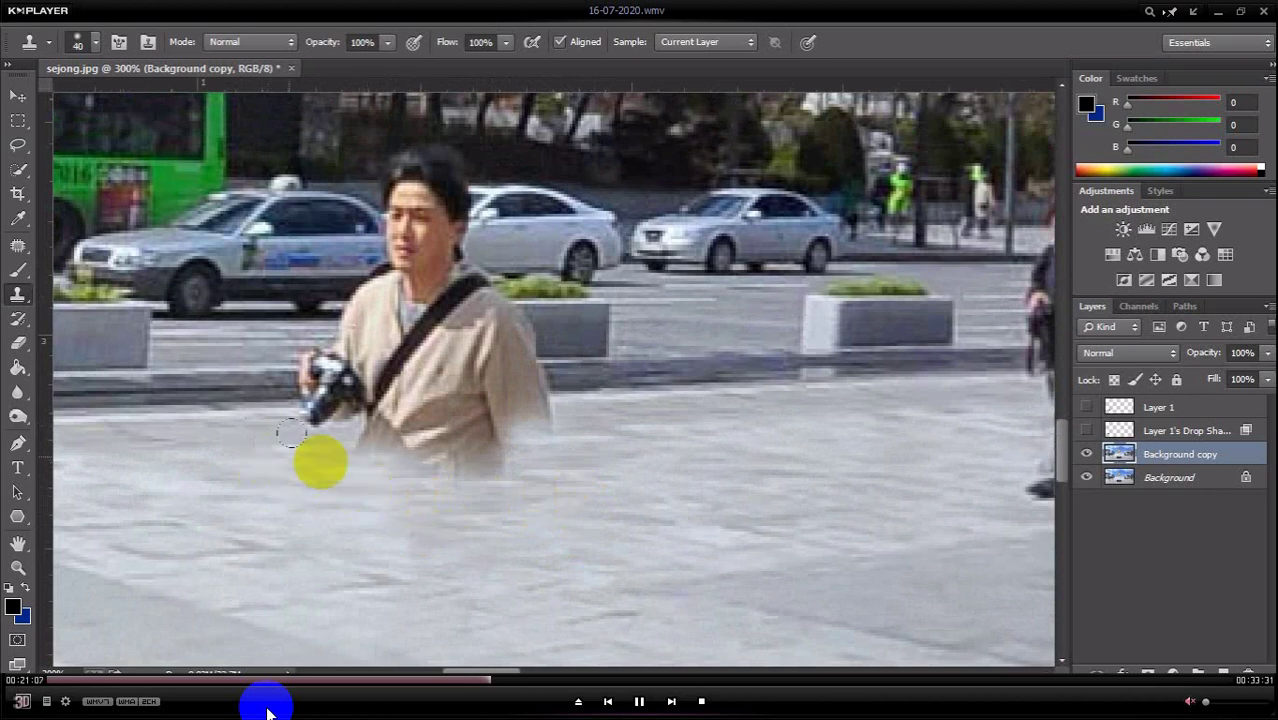
{"action": "key", "text": "Left"}
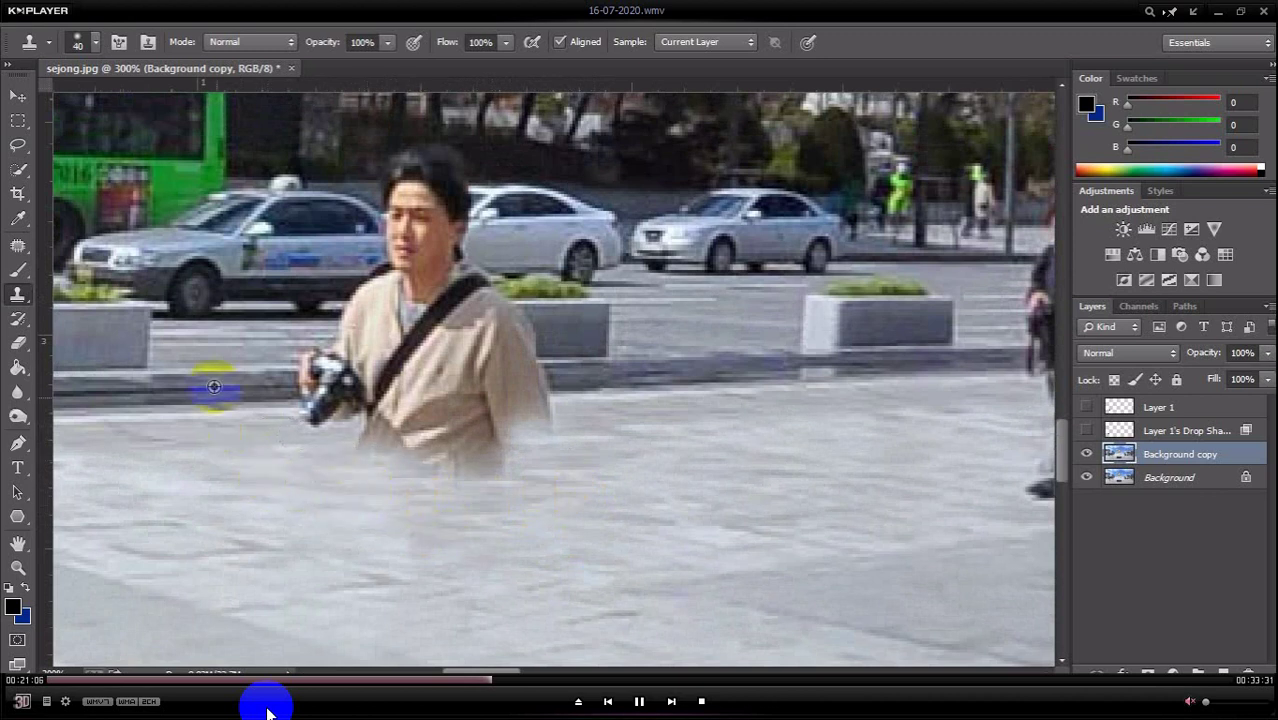
{"action": "key", "text": "Left"}
{"action": "key", "text": "Left"}
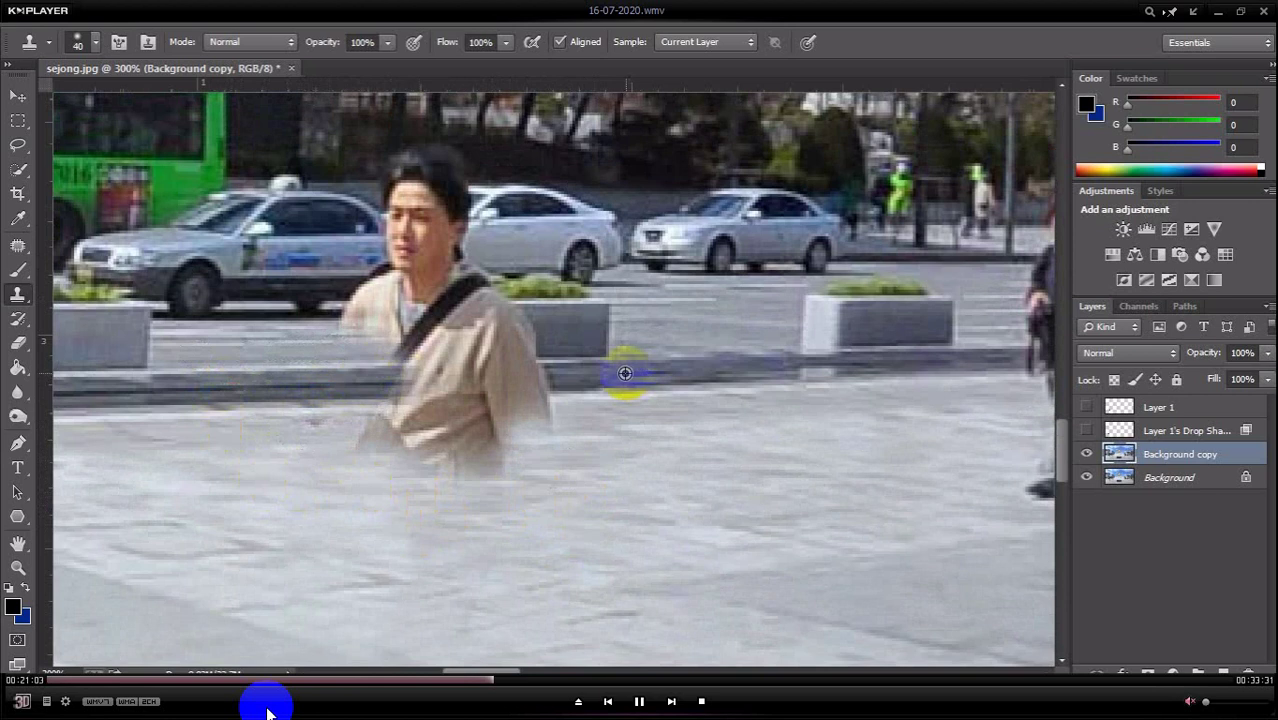
{"action": "key", "text": "Left"}
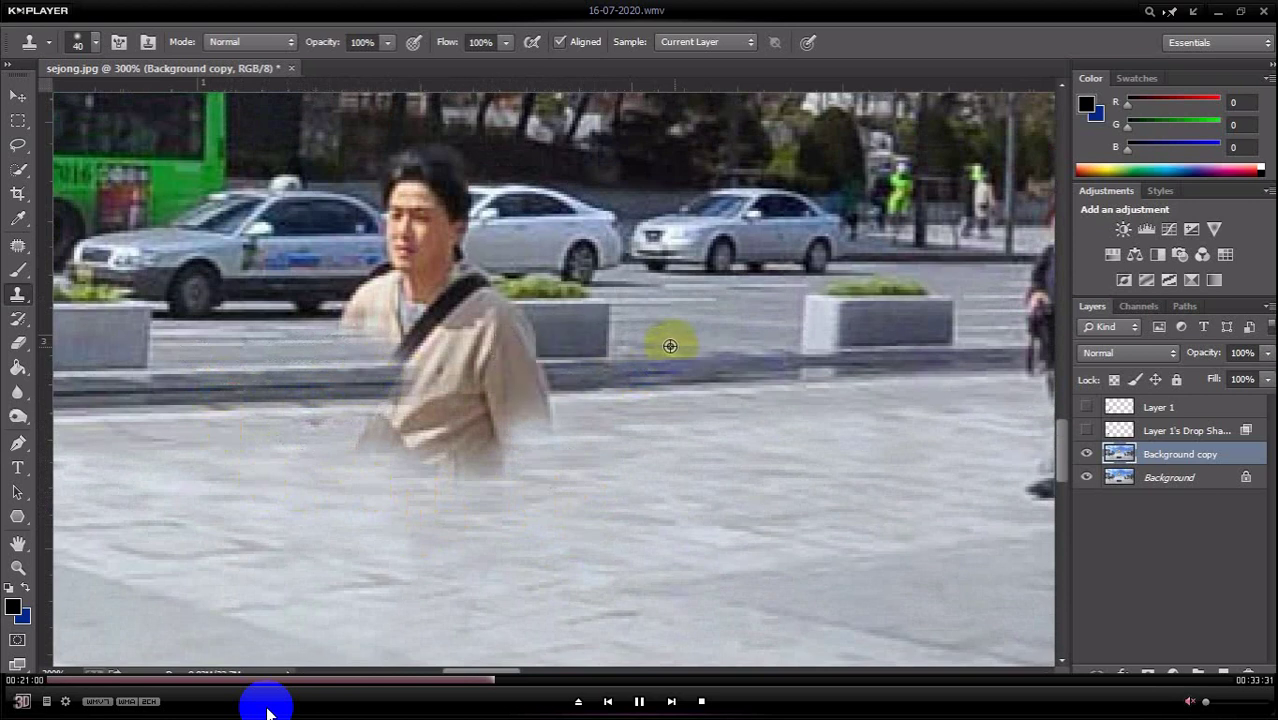
{"action": "key", "text": "Left"}
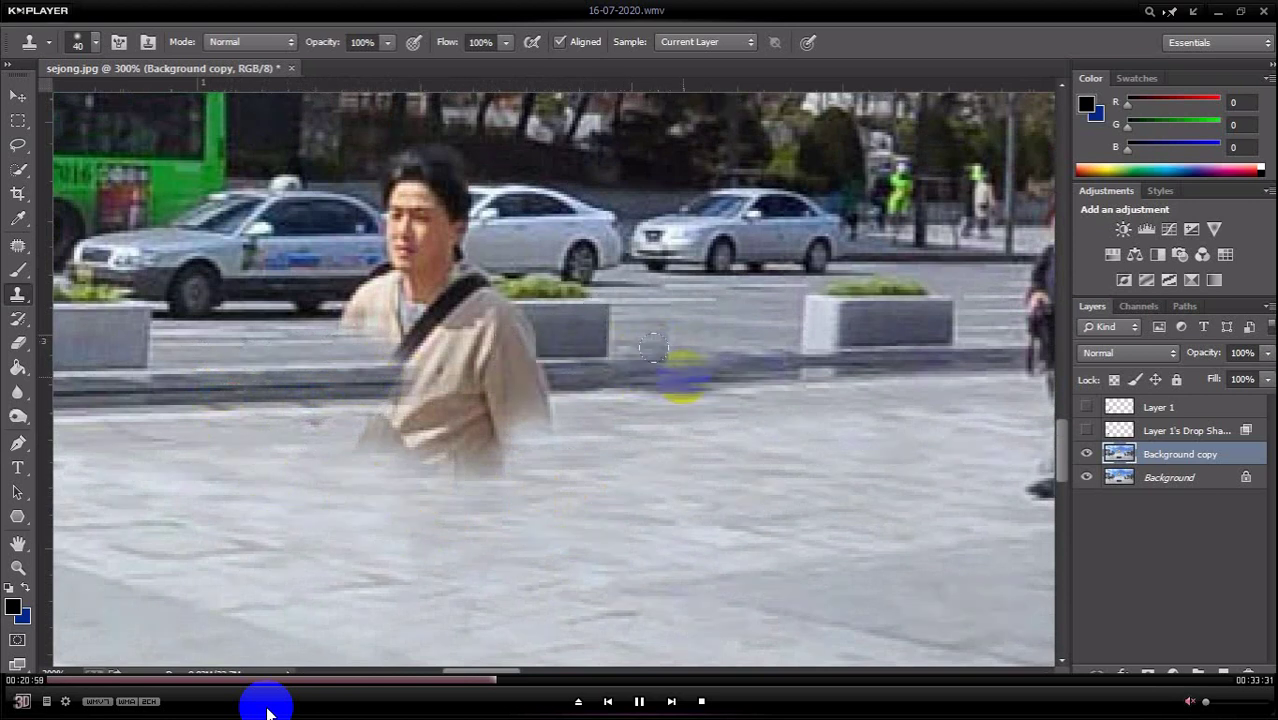
{"action": "key", "text": "Left"}
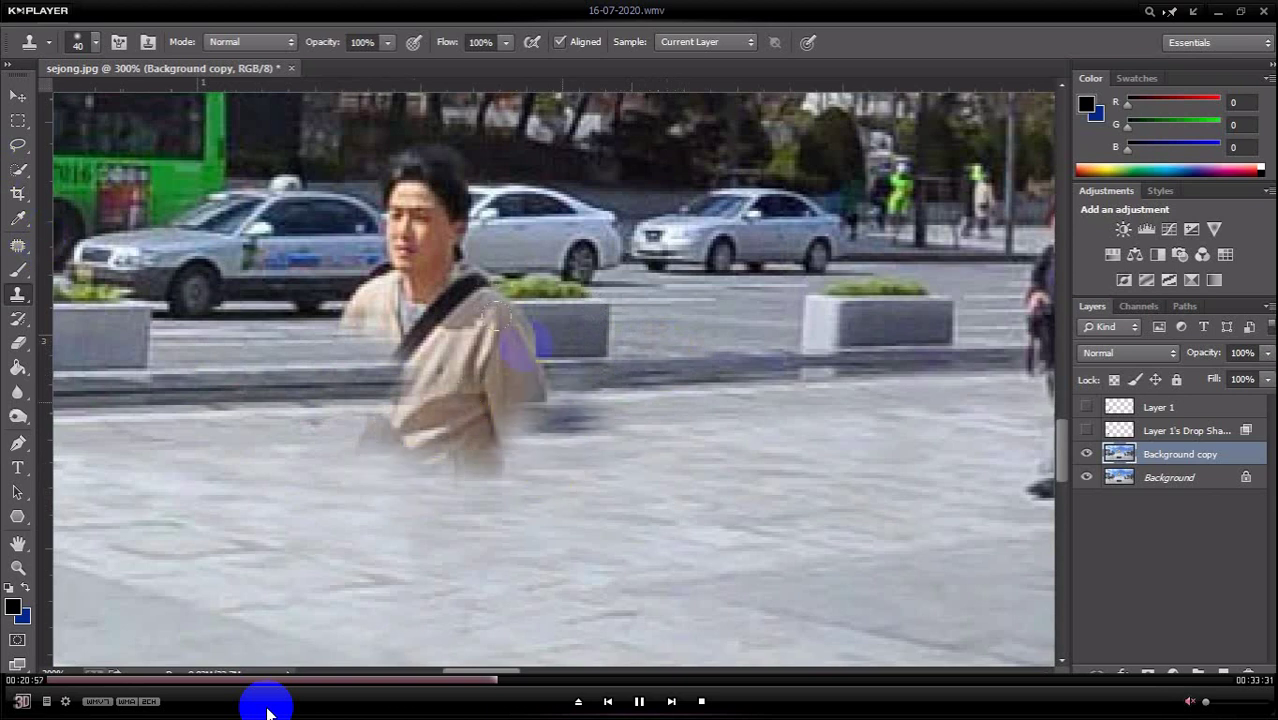
{"action": "key", "text": "Left"}
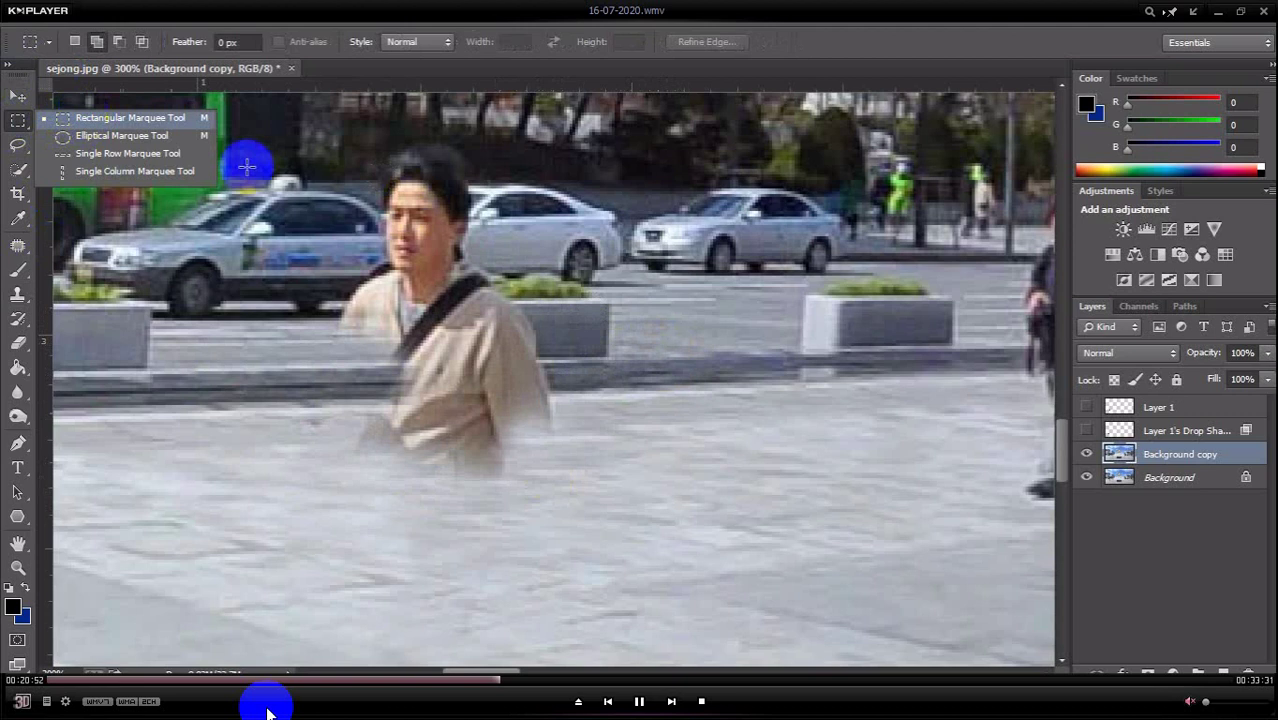
{"action": "key", "text": "Left"}
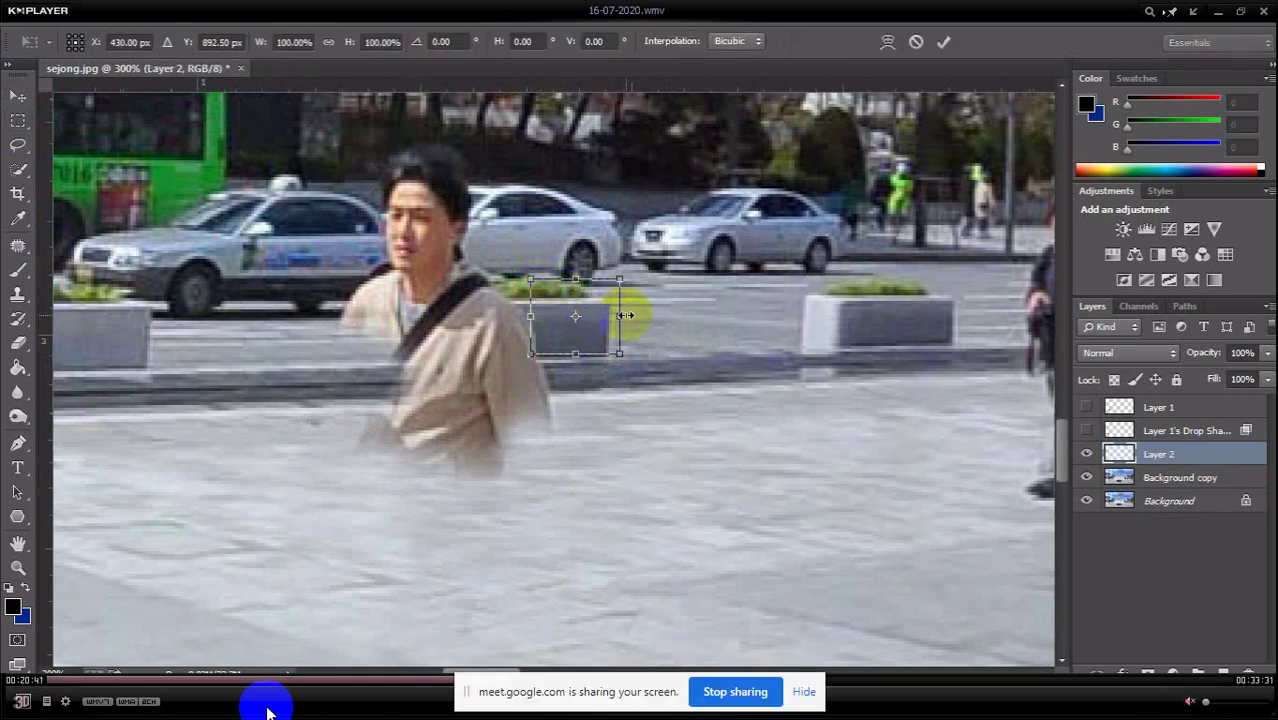
Minimize the video player, admit the participant waiting to join the Google Meet call, and return to KMPlayer.
{"action": "left_click", "coordinate": [1217, 13]}
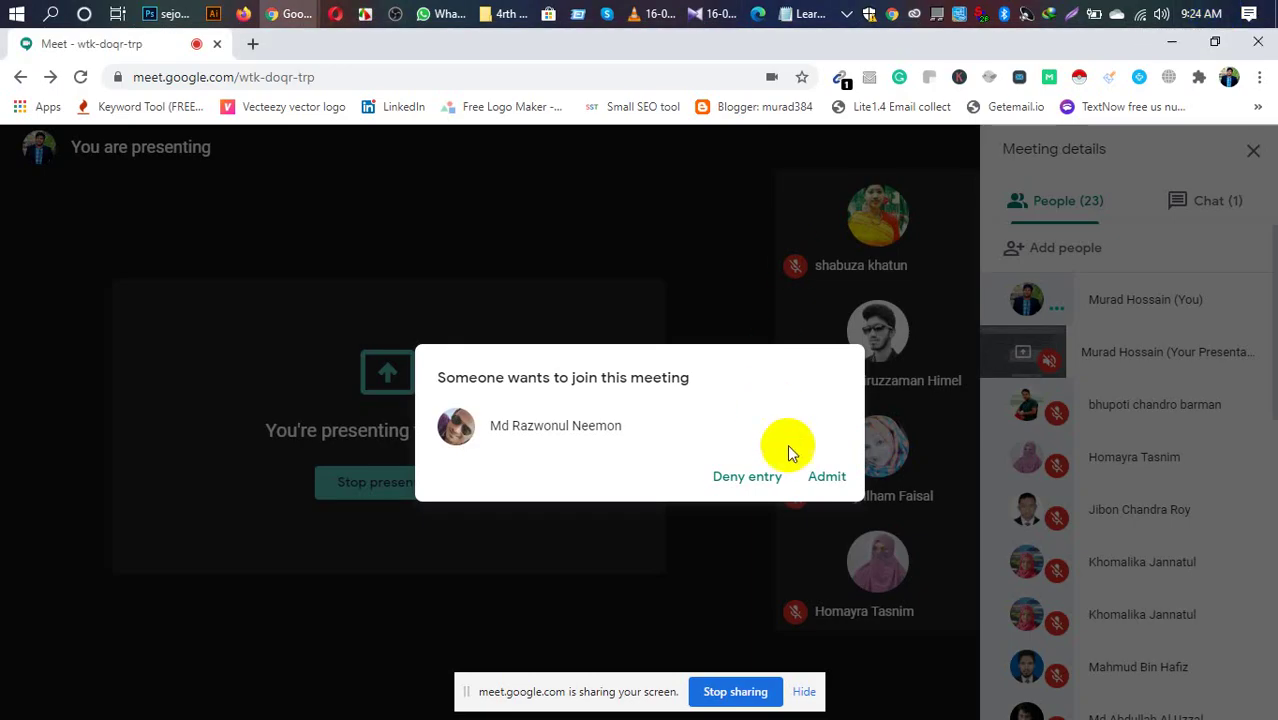
{"action": "left_click", "coordinate": [826, 478]}
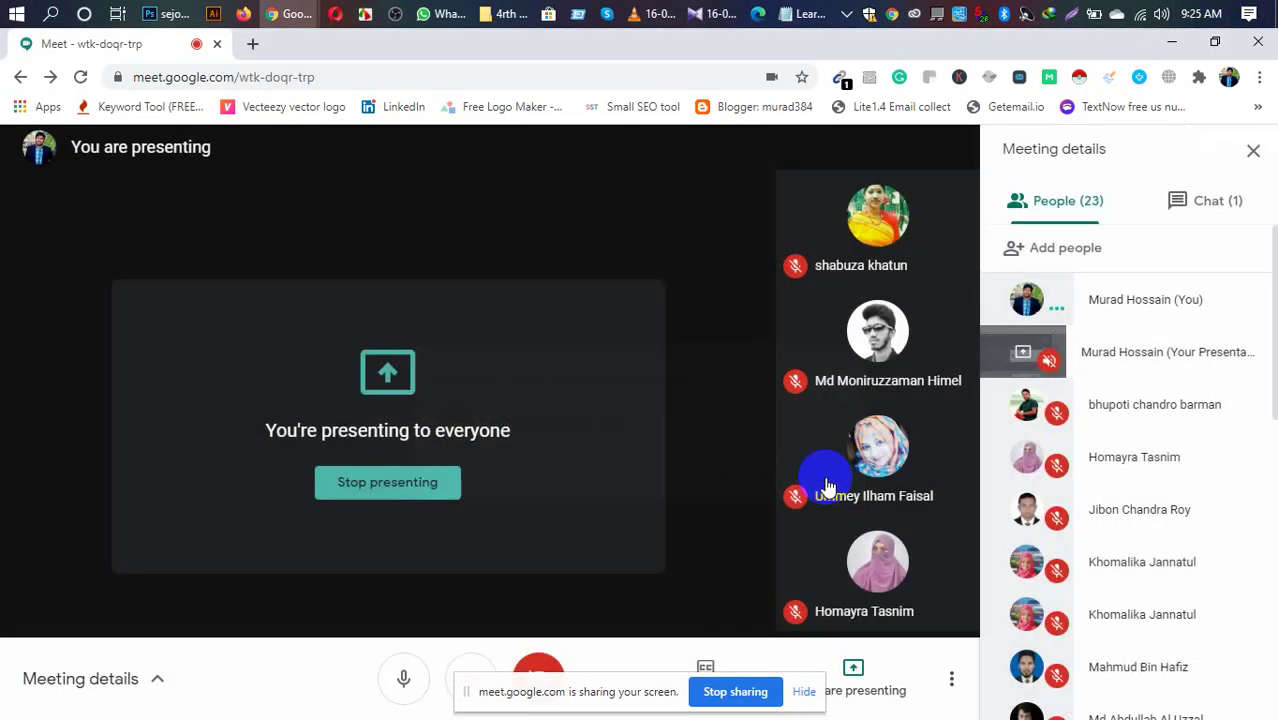
{"action": "left_click", "coordinate": [716, 13]}
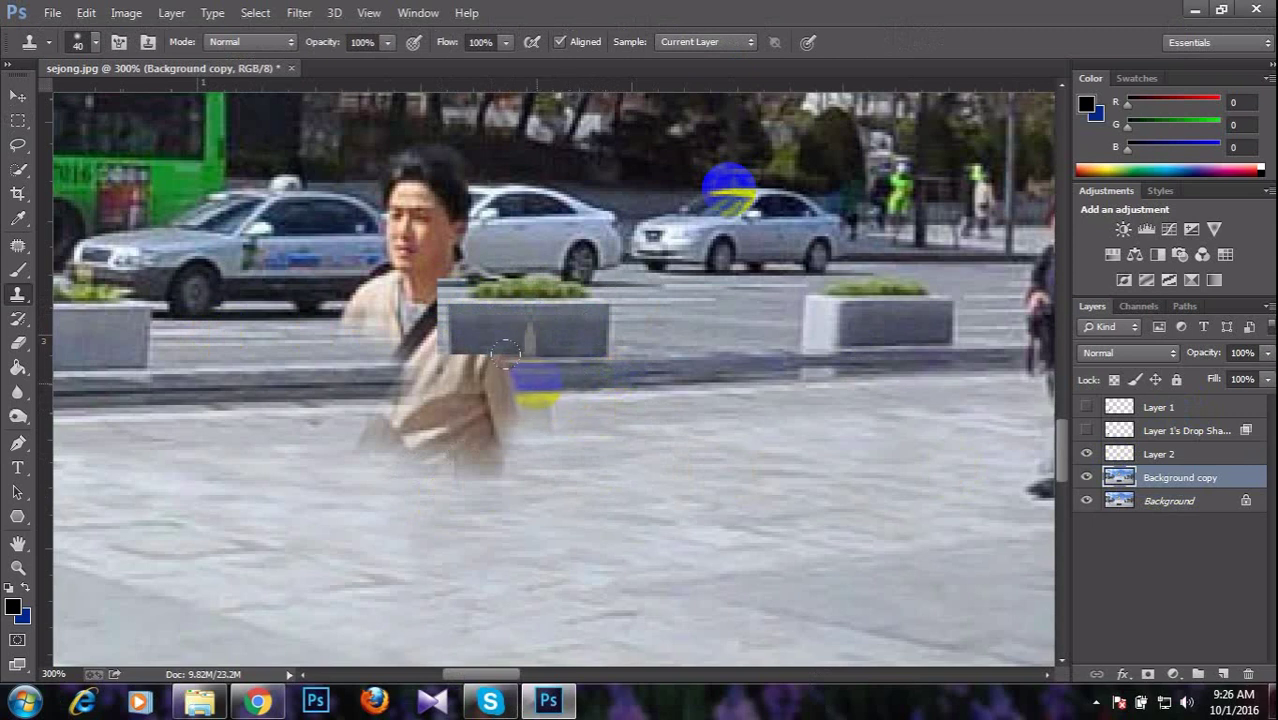
Clone the surrounding pavement, road and dark background over the man's jacket and hair on the Background copy layer.
{"action": "mouse_move", "coordinate": [521, 385]}
{"action": "left_mouse_down"}
{"action": "mouse_move", "coordinate": [322, 388]}
{"action": "mouse_move", "coordinate": [490, 383]}
{"action": "left_mouse_up"}
{"action": "mouse_move", "coordinate": [599, 434]}
{"action": "left_mouse_down"}
{"action": "mouse_move", "coordinate": [506, 398]}
{"action": "mouse_move", "coordinate": [339, 415]}
{"action": "mouse_move", "coordinate": [486, 421]}
{"action": "mouse_move", "coordinate": [472, 423]}
{"action": "mouse_move", "coordinate": [535, 503]}
{"action": "mouse_move", "coordinate": [510, 485]}
{"action": "mouse_move", "coordinate": [365, 454]}
{"action": "mouse_move", "coordinate": [444, 429]}
{"action": "mouse_move", "coordinate": [462, 518]}
{"action": "mouse_move", "coordinate": [433, 489]}
{"action": "mouse_move", "coordinate": [501, 517]}
{"action": "mouse_move", "coordinate": [357, 466]}
{"action": "left_mouse_up"}
{"action": "scroll", "coordinate": [505, 451], "scroll_direction": "up", "scroll_amount": 1}
{"action": "scroll", "coordinate": [457, 520], "scroll_direction": "up", "scroll_amount": 4}
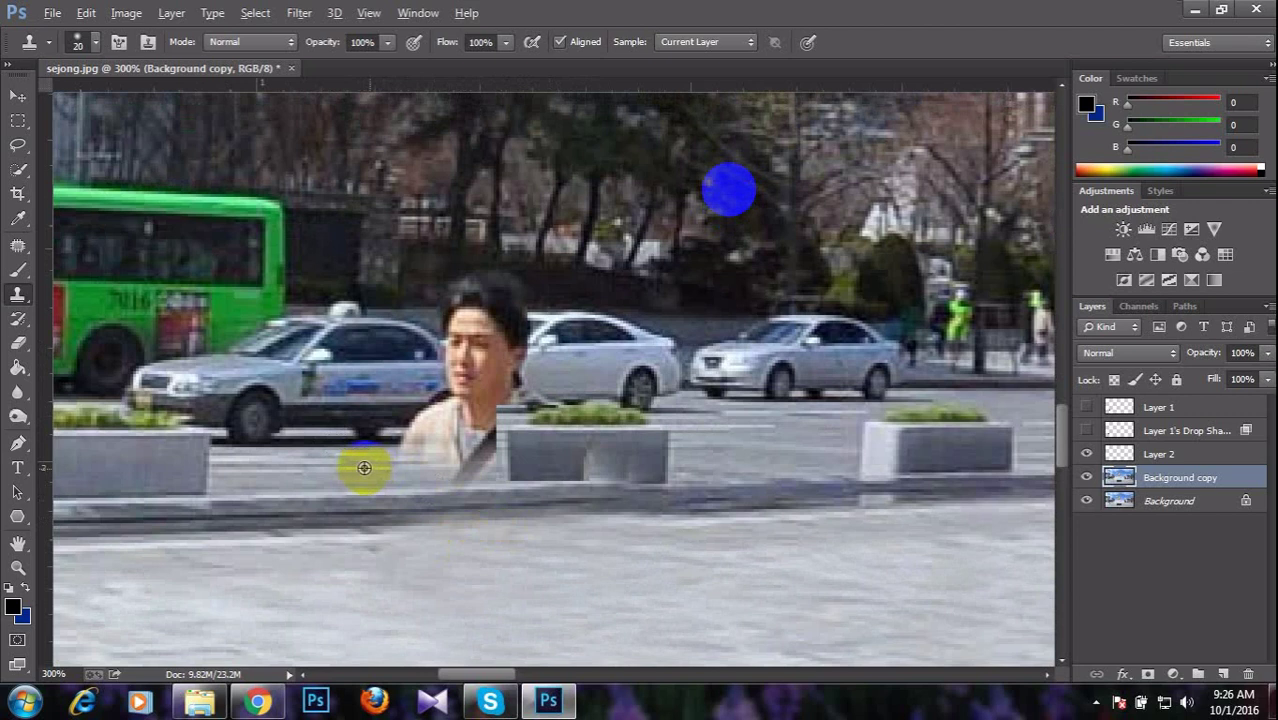
{"action": "mouse_move", "coordinate": [364, 467]}
{"action": "left_mouse_down"}
{"action": "mouse_move", "coordinate": [475, 458]}
{"action": "mouse_move", "coordinate": [363, 453]}
{"action": "mouse_move", "coordinate": [427, 440]}
{"action": "mouse_move", "coordinate": [375, 509]}
{"action": "mouse_move", "coordinate": [363, 431]}
{"action": "mouse_move", "coordinate": [416, 377]}
{"action": "mouse_move", "coordinate": [405, 469]}
{"action": "mouse_move", "coordinate": [387, 439]}
{"action": "mouse_move", "coordinate": [415, 386]}
{"action": "mouse_move", "coordinate": [412, 436]}
{"action": "mouse_move", "coordinate": [286, 462]}
{"action": "mouse_move", "coordinate": [365, 460]}
{"action": "left_mouse_up"}
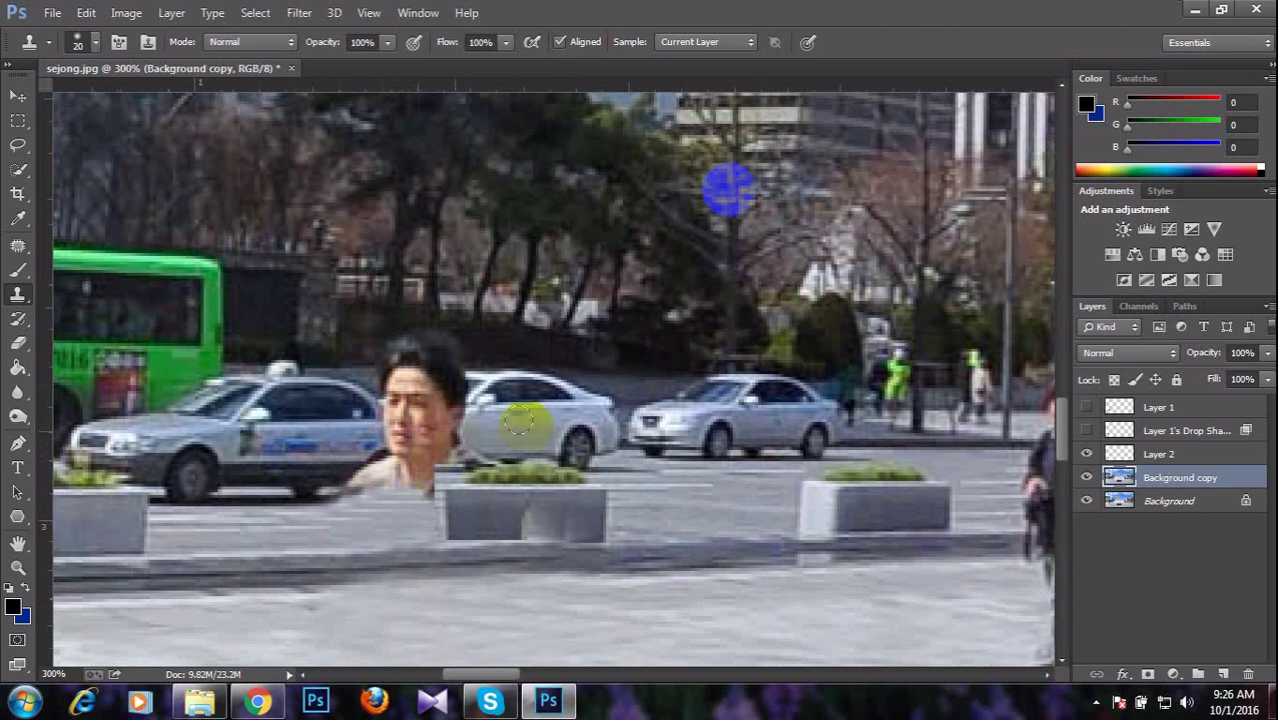
{"action": "mouse_move", "coordinate": [487, 340]}
{"action": "left_mouse_down"}
{"action": "mouse_move", "coordinate": [395, 348]}
{"action": "mouse_move", "coordinate": [506, 355]}
{"action": "mouse_move", "coordinate": [474, 350]}
{"action": "mouse_move", "coordinate": [396, 379]}
{"action": "mouse_move", "coordinate": [392, 369]}
{"action": "mouse_move", "coordinate": [490, 355]}
{"action": "mouse_move", "coordinate": [456, 374]}
{"action": "mouse_move", "coordinate": [398, 368]}
{"action": "mouse_move", "coordinate": [443, 377]}
{"action": "mouse_move", "coordinate": [471, 351]}
{"action": "mouse_move", "coordinate": [430, 341]}
{"action": "mouse_move", "coordinate": [473, 335]}
{"action": "mouse_move", "coordinate": [447, 358]}
{"action": "mouse_move", "coordinate": [394, 369]}
{"action": "mouse_move", "coordinate": [470, 360]}
{"action": "left_mouse_up"}
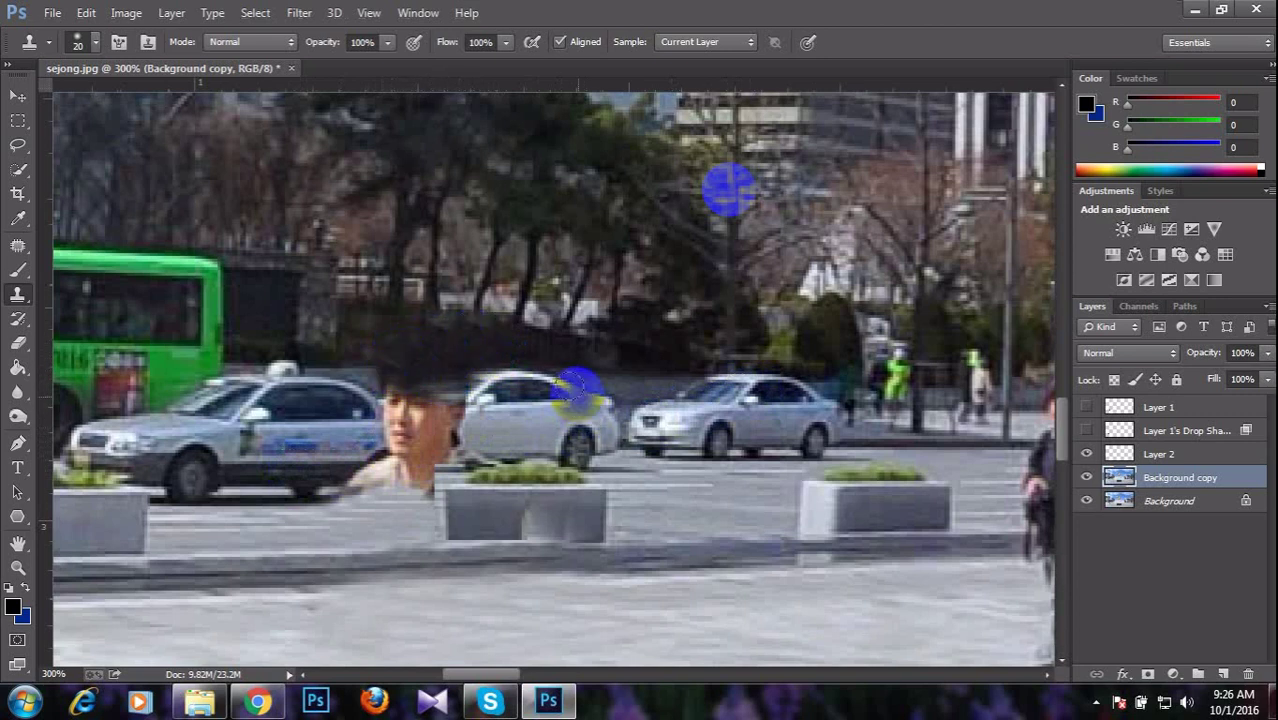
{"action": "left_click", "coordinate": [18, 170]}
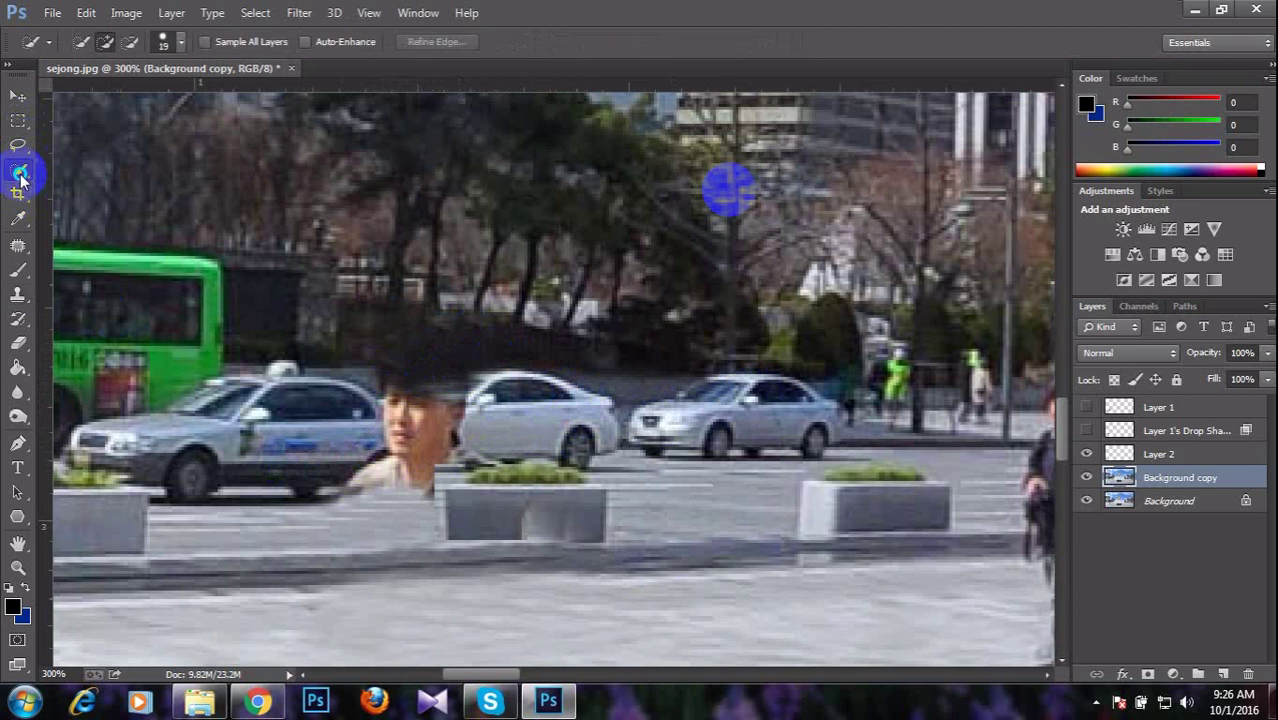
{"action": "left_click", "coordinate": [83, 173]}
{"action": "mouse_move", "coordinate": [603, 316]}
{"action": "left_mouse_down"}
{"action": "mouse_move", "coordinate": [647, 347]}
{"action": "mouse_move", "coordinate": [658, 390]}
{"action": "left_mouse_up"}
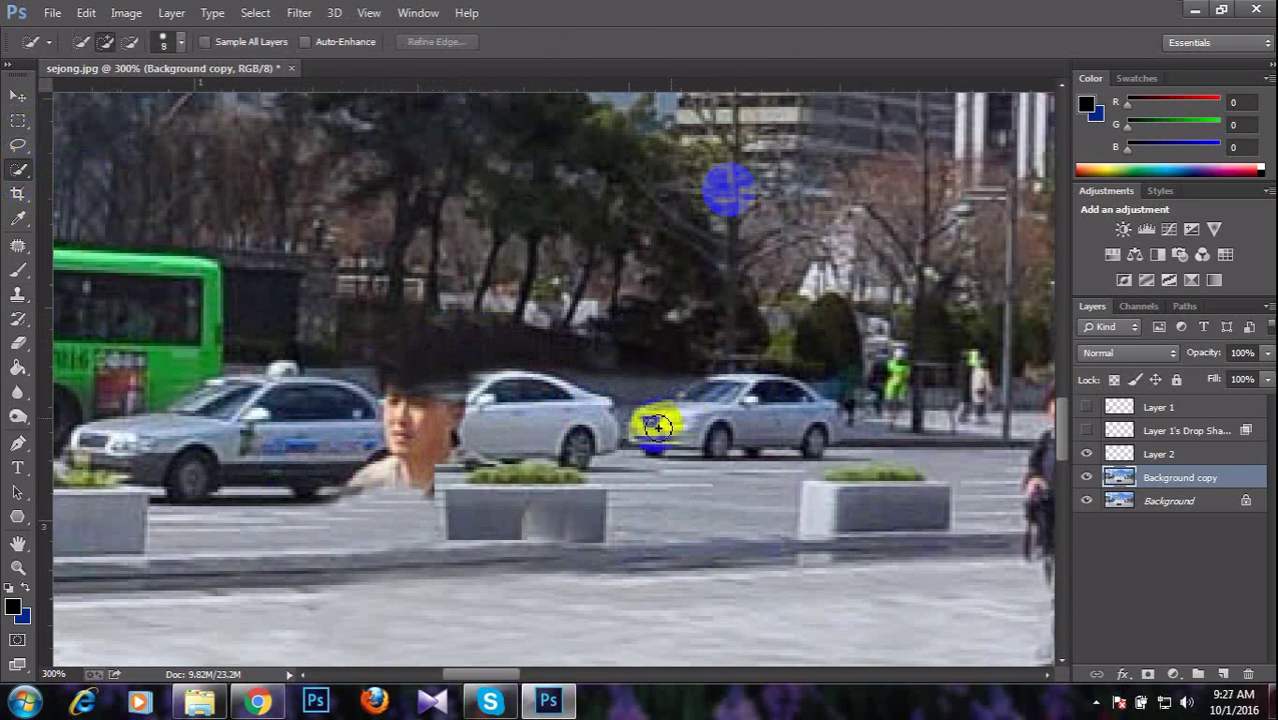
{"action": "left_click_drag", "start_coordinate": [664, 432], "coordinate": [717, 430]}
{"action": "key", "text": "ctrl+d"}
Trace a closed Pen tool path around the rightmost silver car on the Background copy layer.
{"action": "key", "text": "p"}
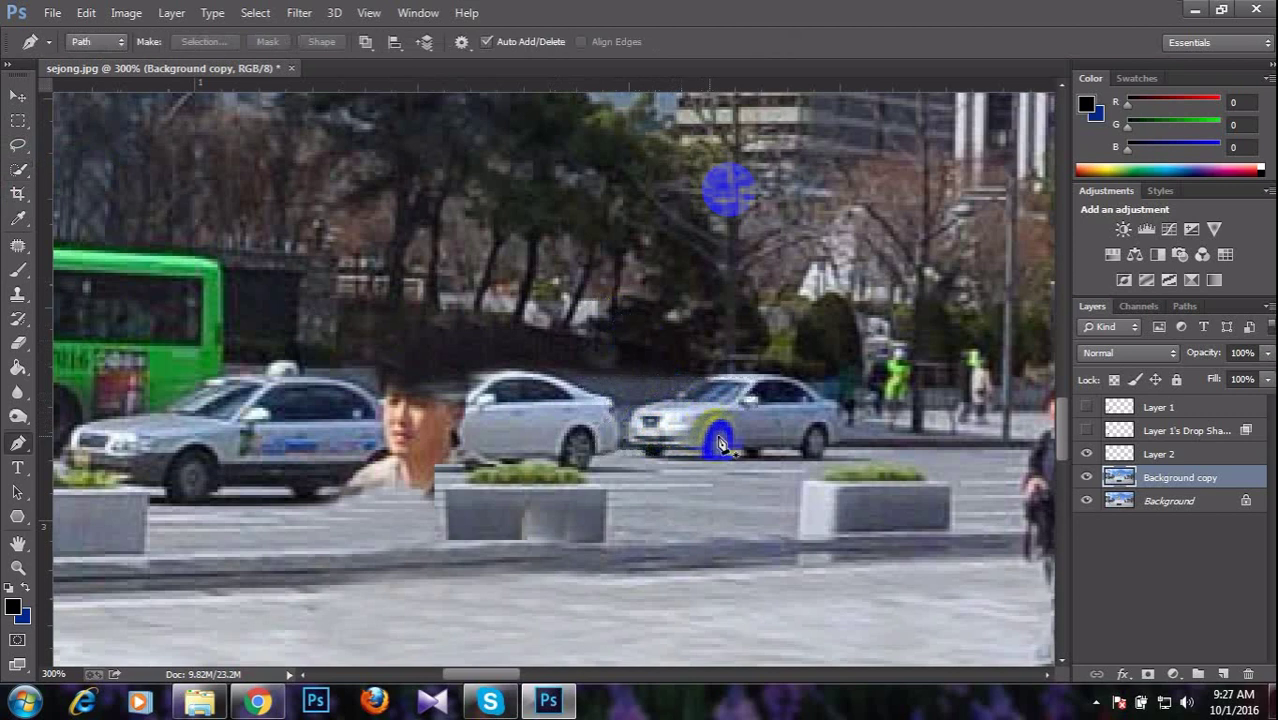
{"action": "left_click", "coordinate": [726, 470]}
{"action": "left_click", "coordinate": [664, 470]}
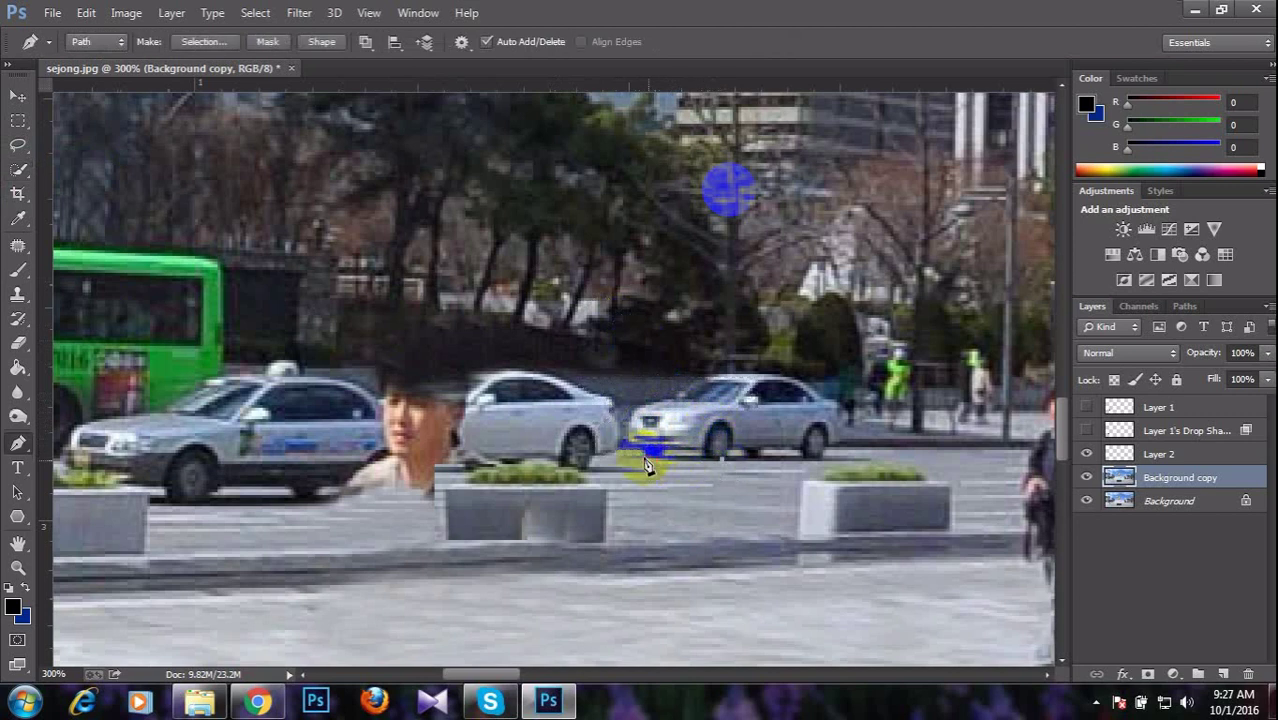
{"action": "left_click", "coordinate": [707, 378]}
{"action": "left_click", "coordinate": [785, 377]}
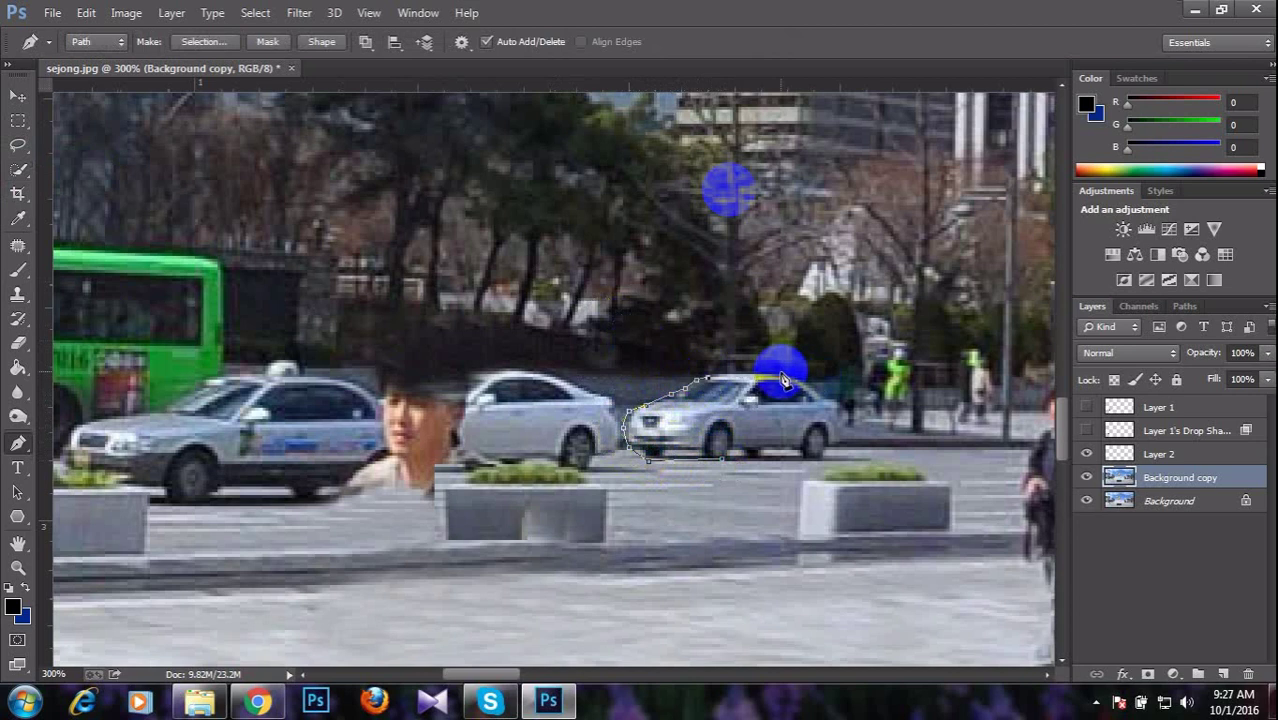
{"action": "left_click_drag", "start_coordinate": [785, 380], "coordinate": [800, 386]}
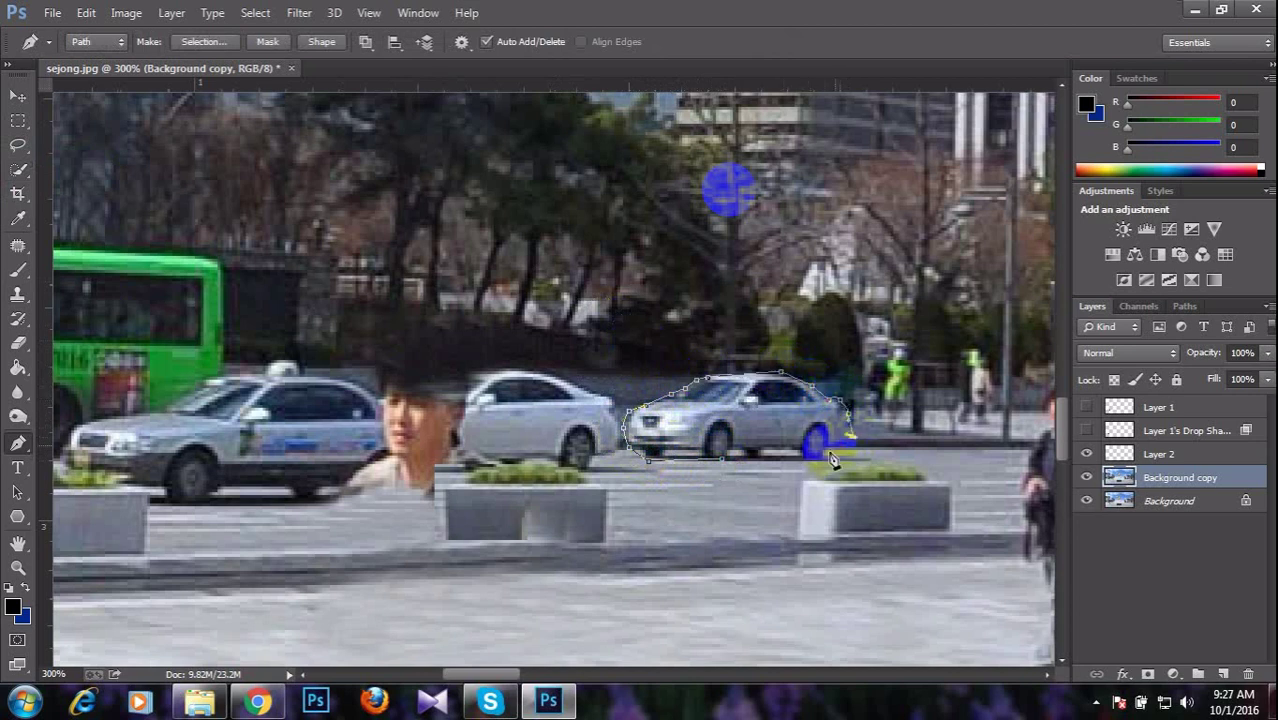
{"action": "left_click", "coordinate": [724, 464]}
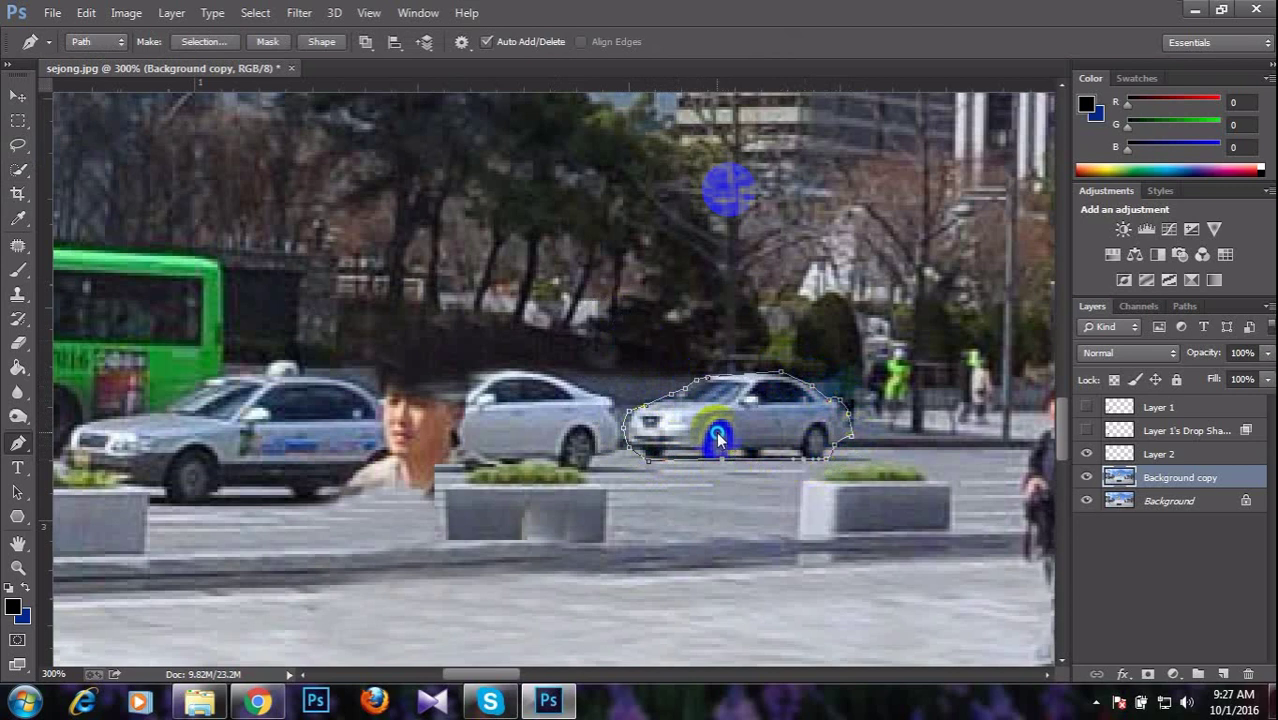
Convert the car path to a new anti-aliased selection with 0 pixels feather and copy it onto its own layer.
{"action": "right_click", "coordinate": [718, 437]}
{"action": "left_click", "coordinate": [803, 309]}
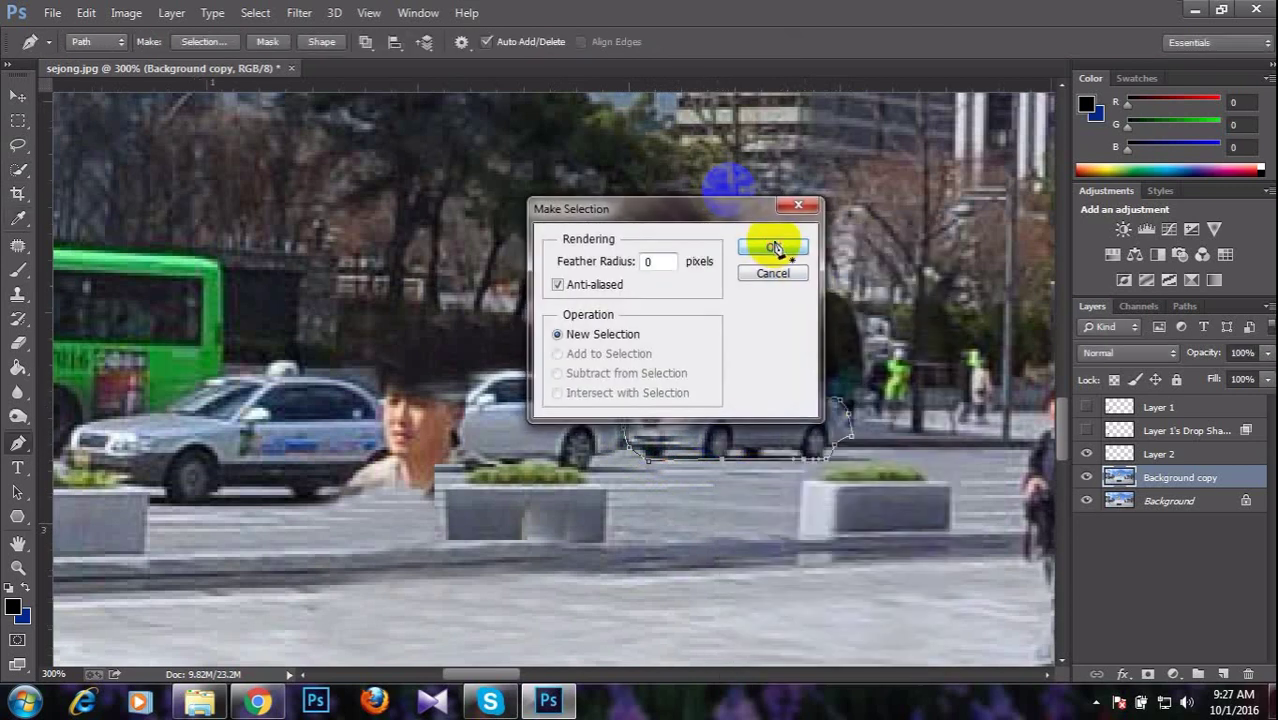
{"action": "left_click", "coordinate": [772, 248]}
{"action": "key", "text": "ctrl+j"}
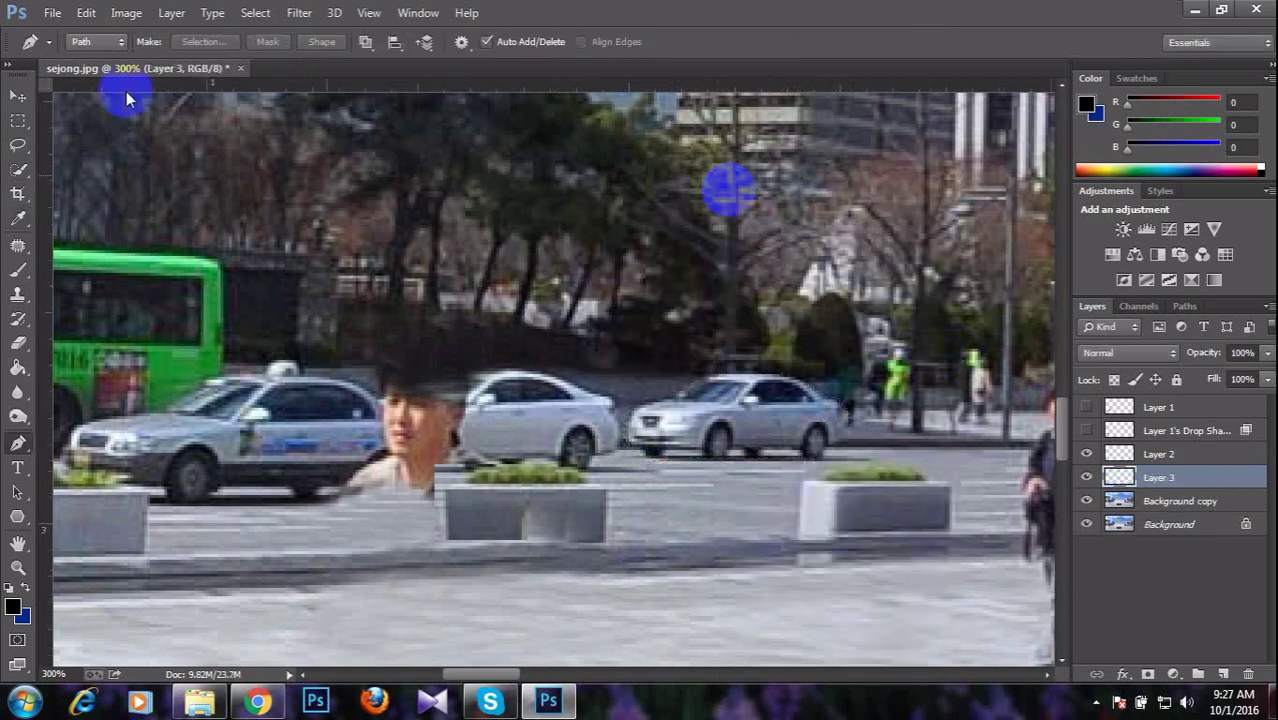
Move the copied car over the man's face and the partly hidden car, and scale it to 102.44% width and 112.50% height.
{"action": "left_click", "coordinate": [17, 94]}
{"action": "left_click_drag", "start_coordinate": [744, 423], "coordinate": [513, 425]}
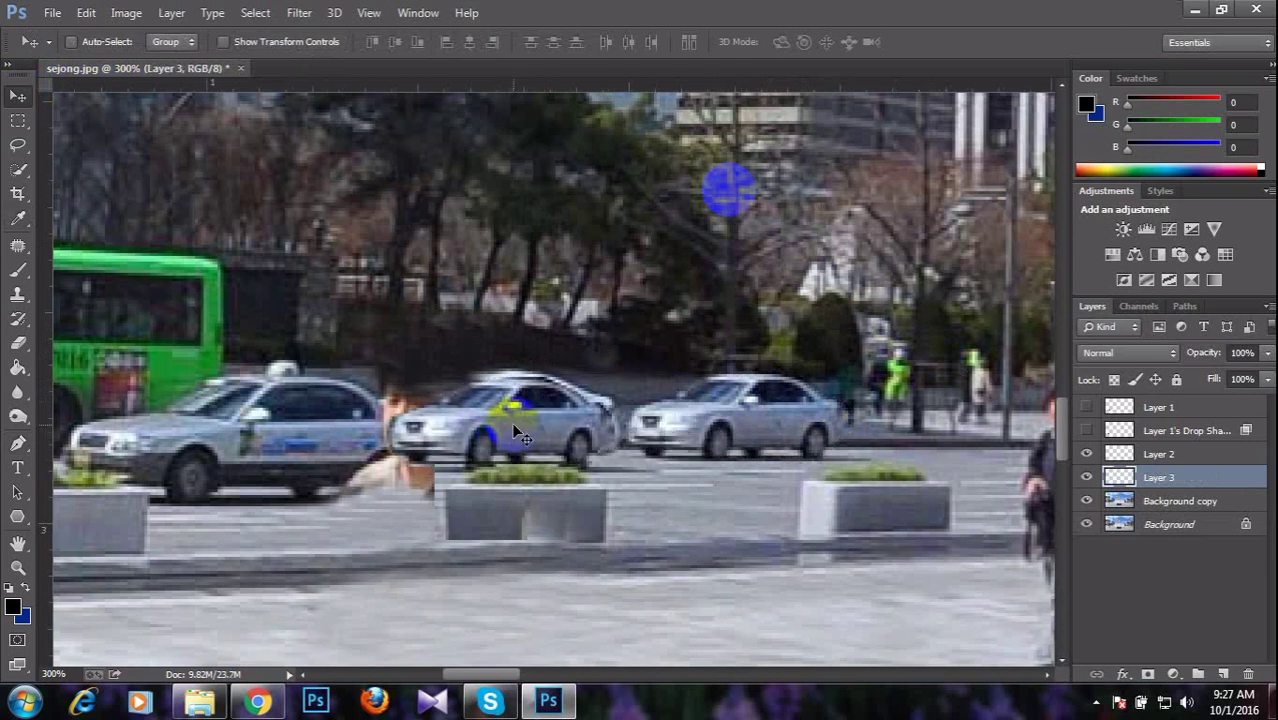
{"action": "key", "text": "ctrl+t"}
{"action": "left_click_drag", "start_coordinate": [501, 375], "coordinate": [505, 360]}
{"action": "left_click_drag", "start_coordinate": [620, 418], "coordinate": [624, 418]}
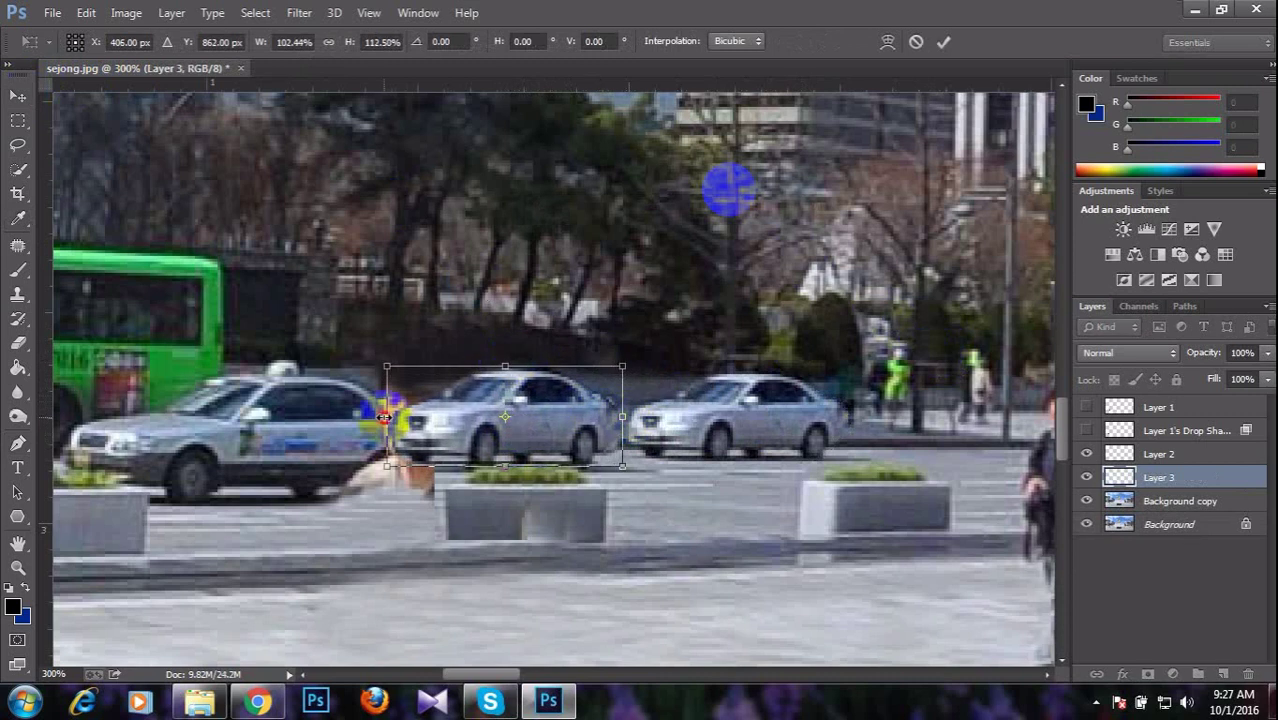
{"action": "mouse_move", "coordinate": [200, 700]}
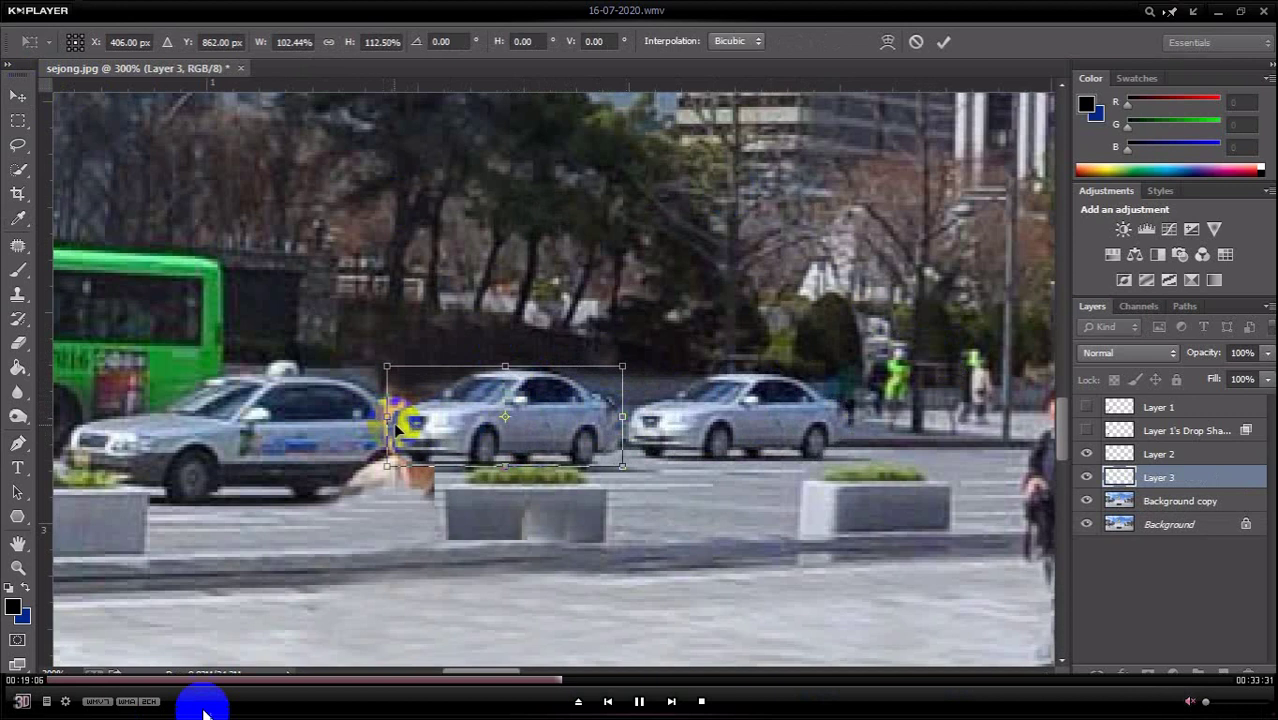
{"action": "key", "text": "Return"}
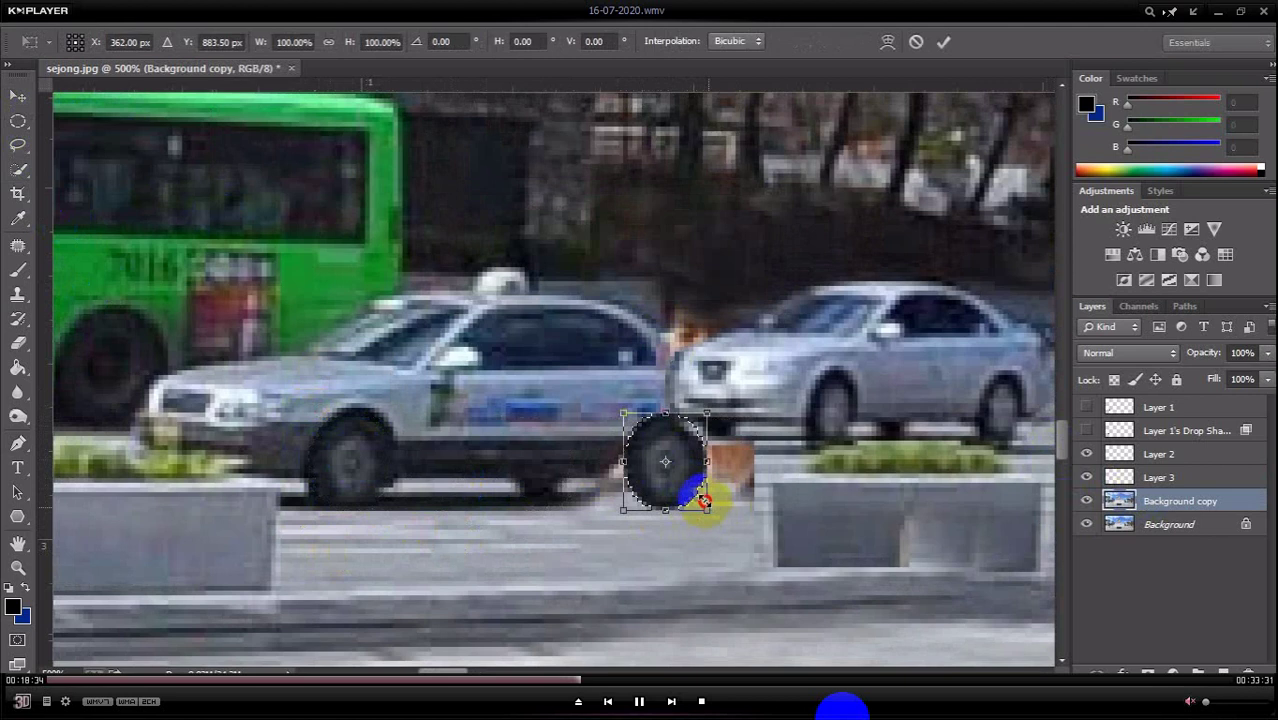
{"action": "key", "text": "Left"}
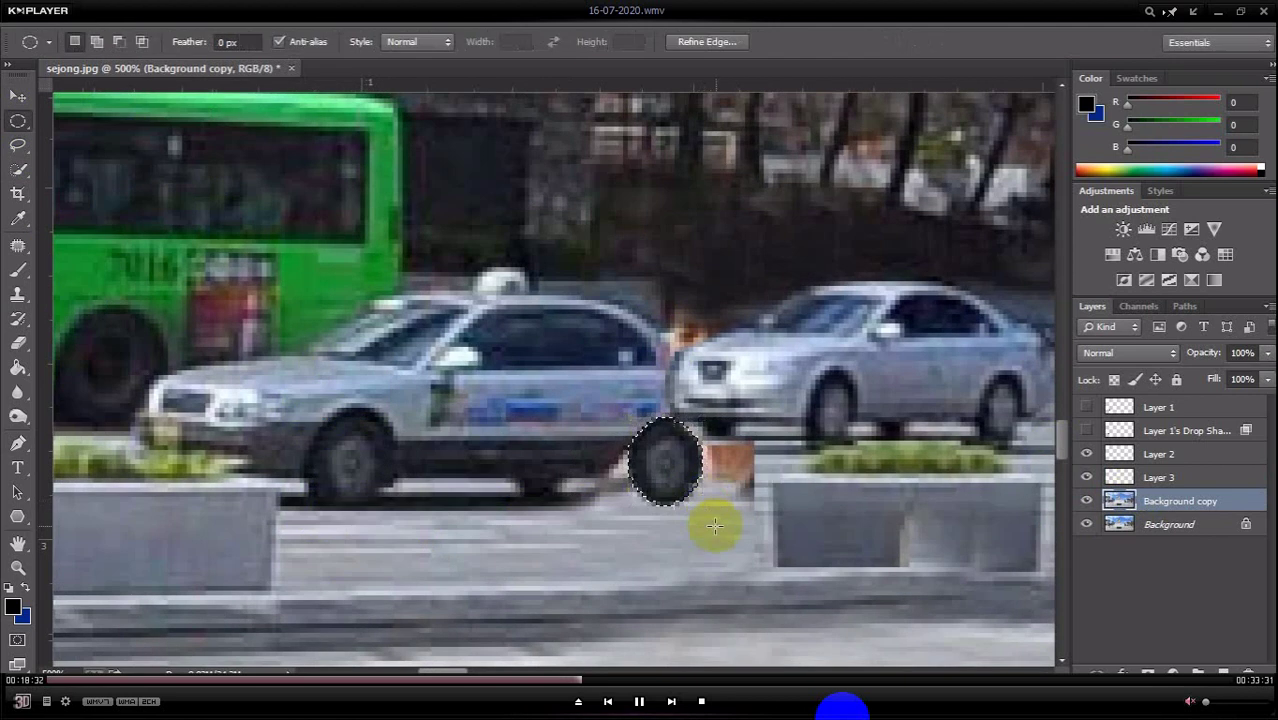
{"action": "key", "text": "Left"}
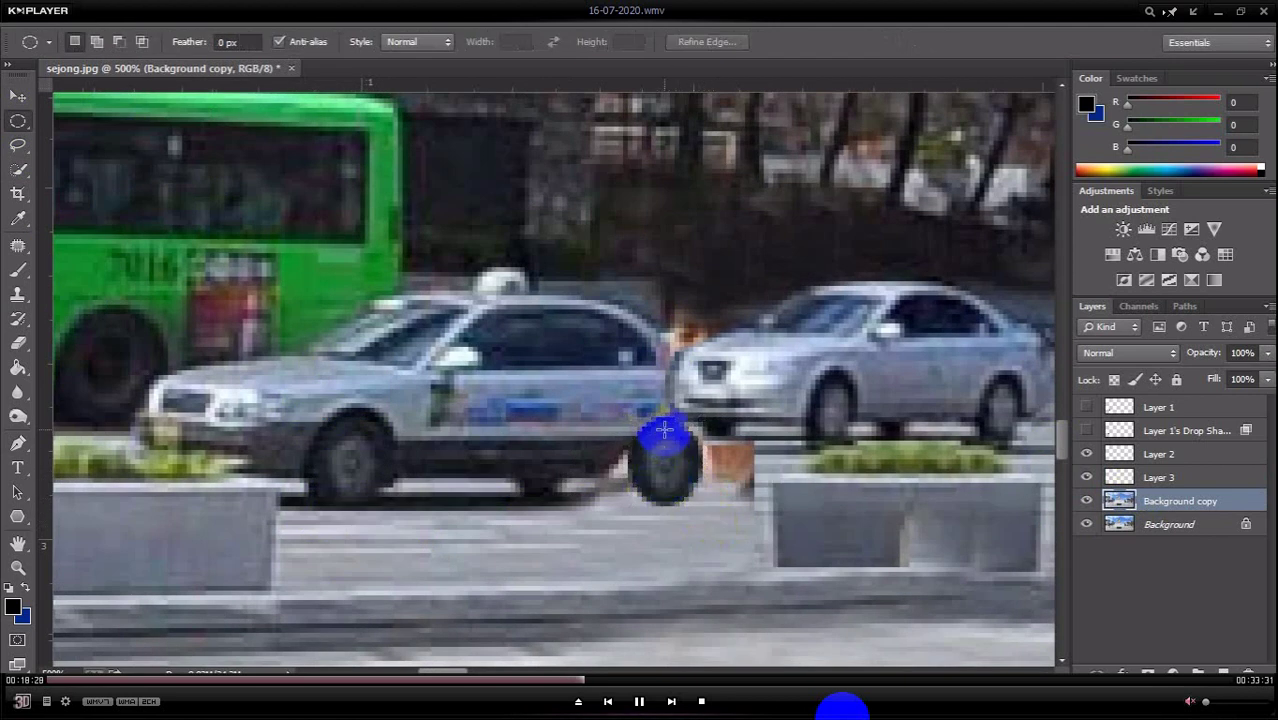
{"action": "key", "text": "Left"}
{"action": "key", "text": "Left"}
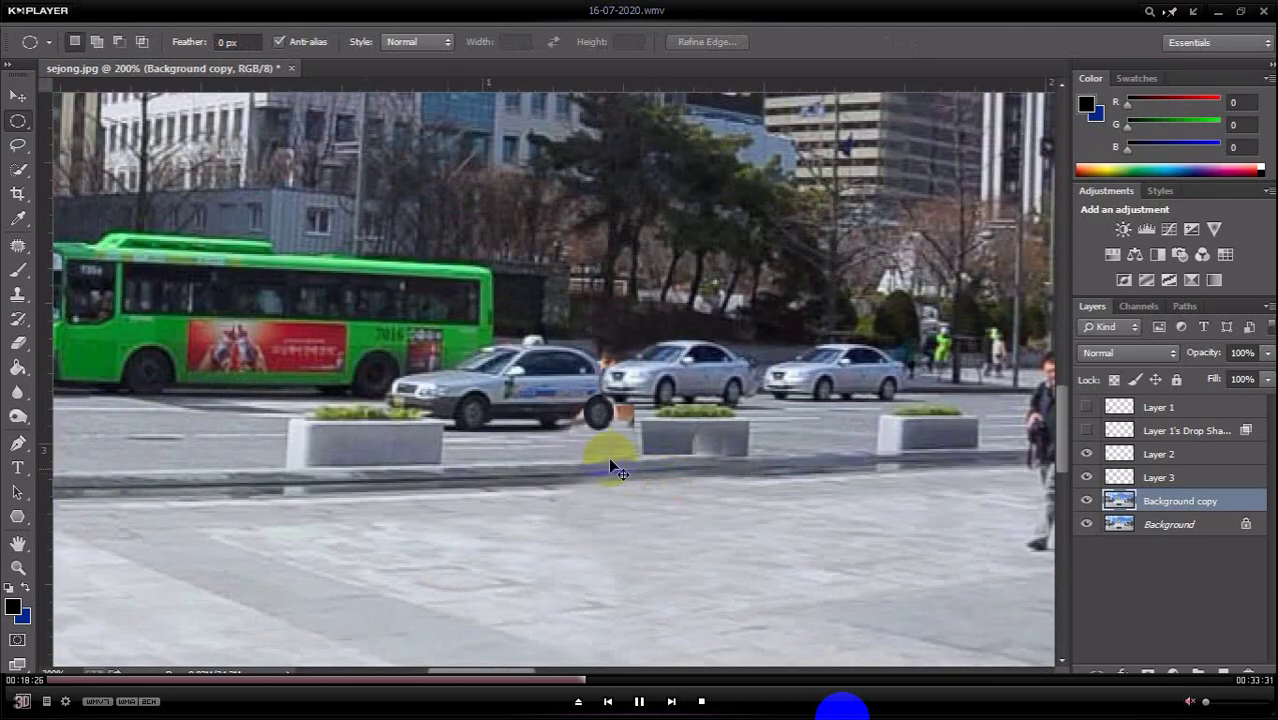
{"action": "key", "text": "Left"}
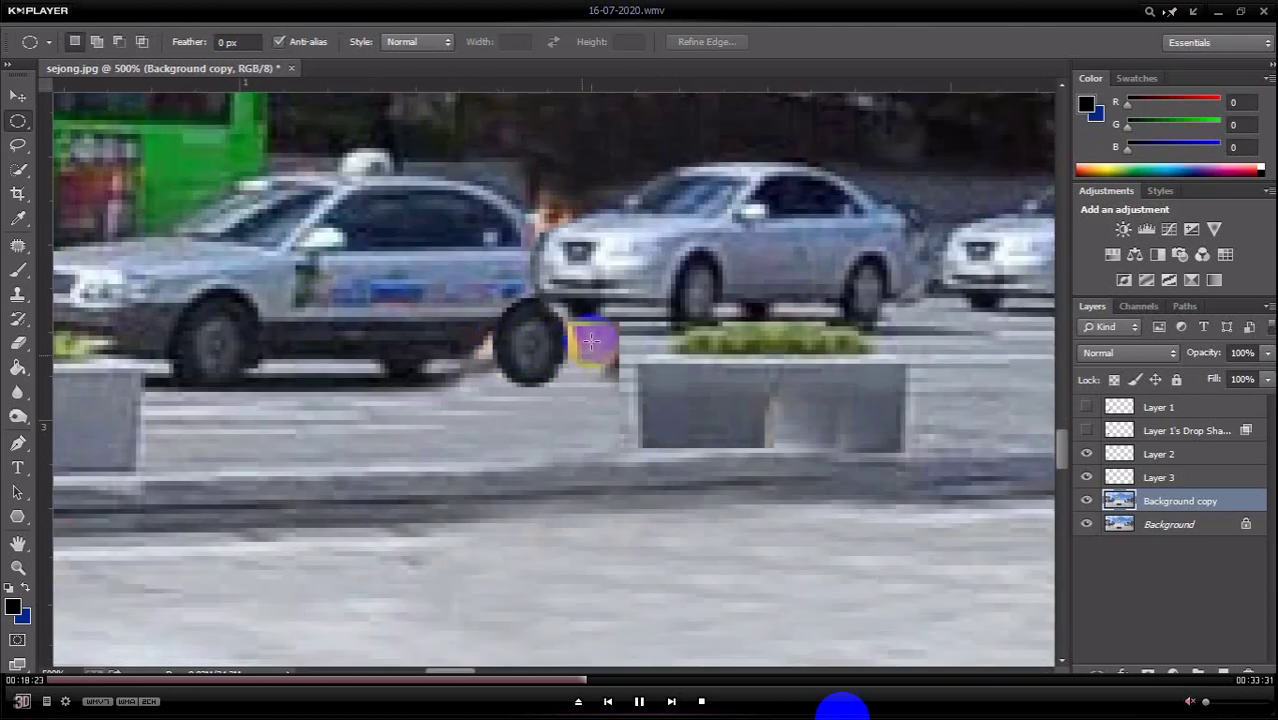
{"action": "key", "text": "Left"}
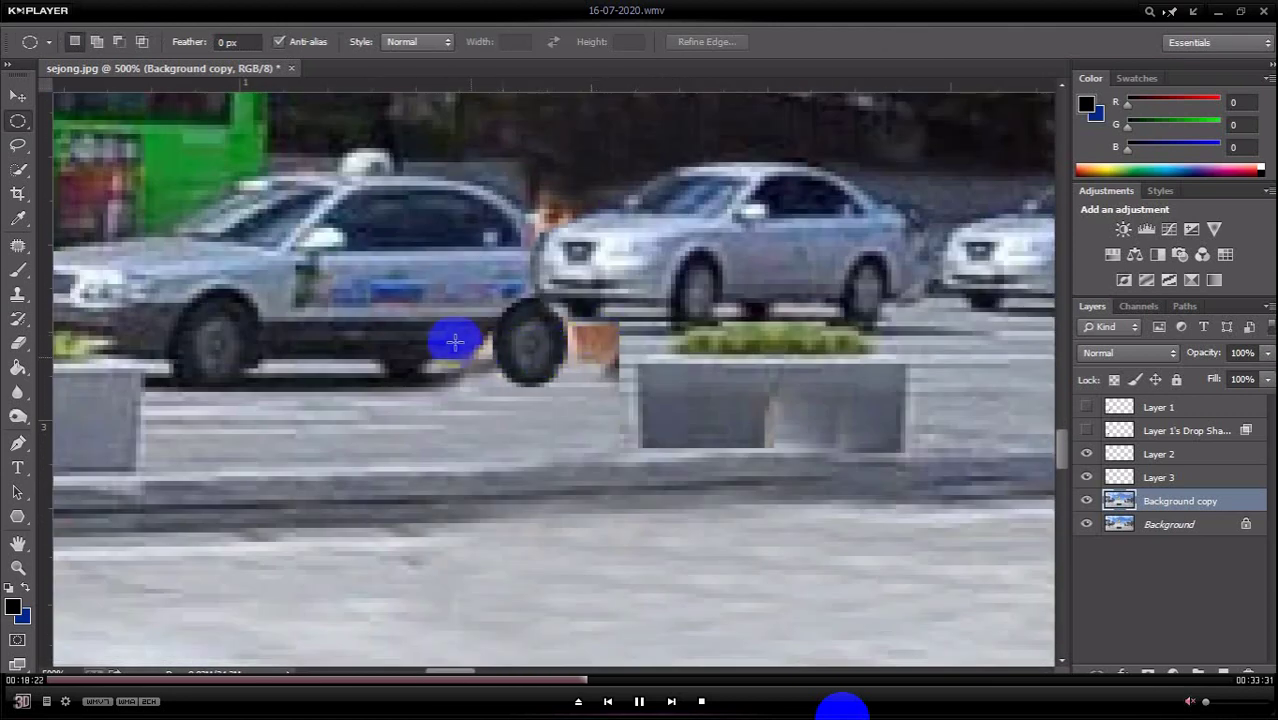
{"action": "key", "text": "Left"}
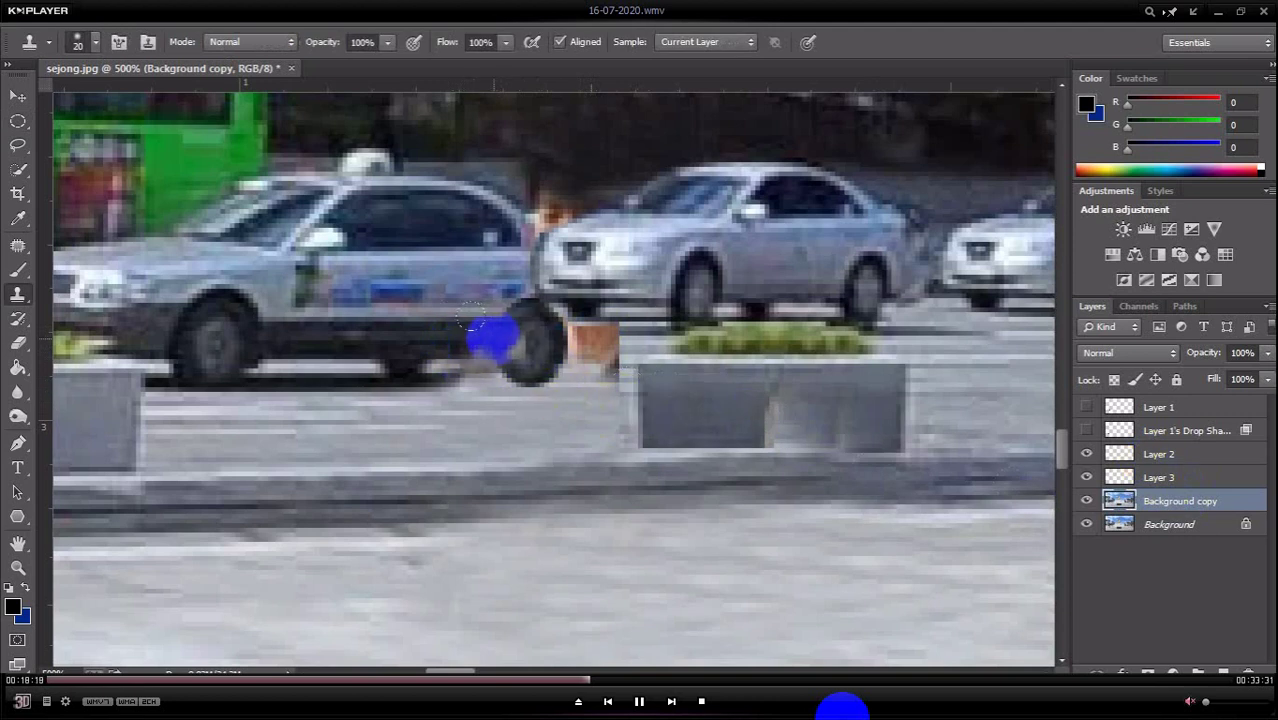
{"action": "key", "text": "Left"}
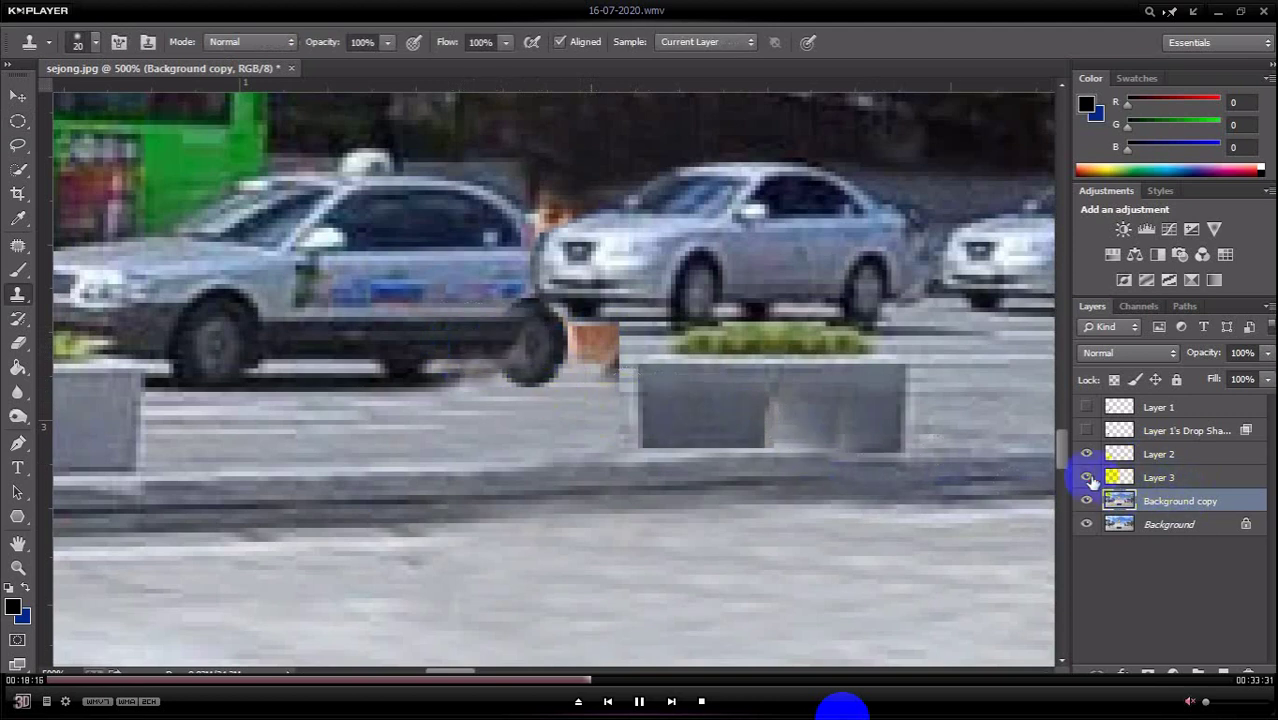
{"action": "key", "text": "Left"}
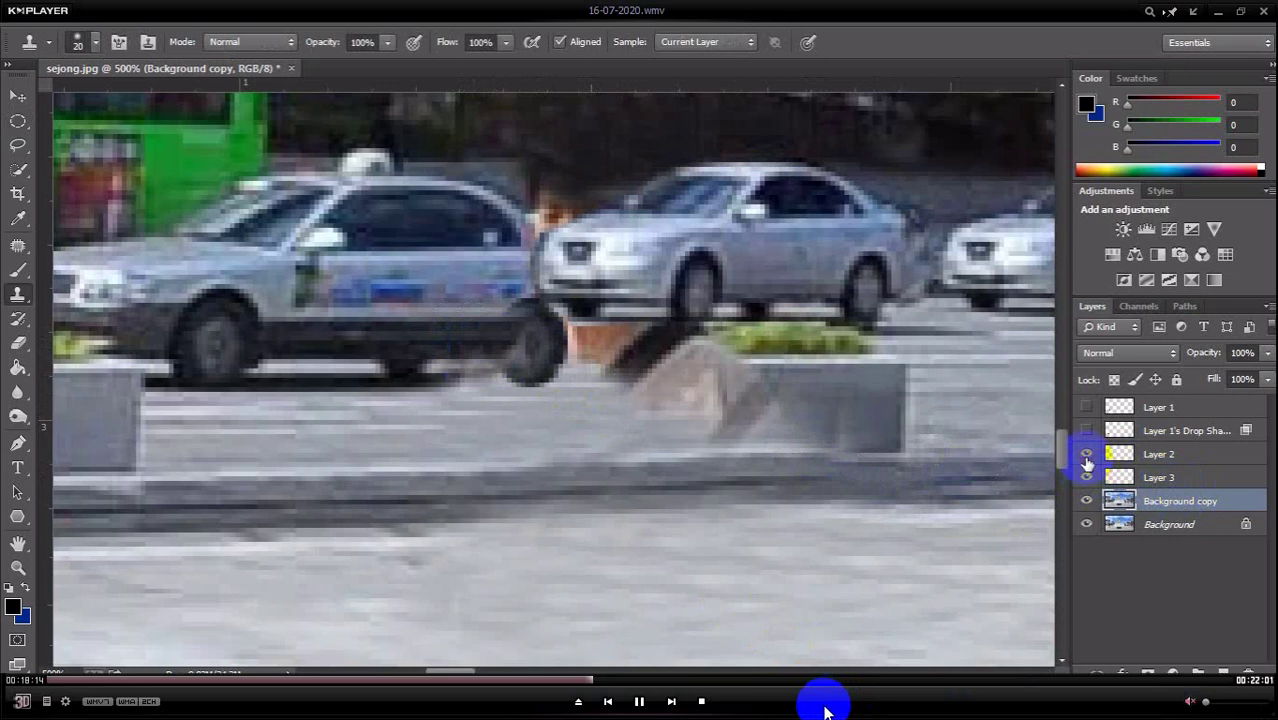
{"action": "key", "text": "Left"}
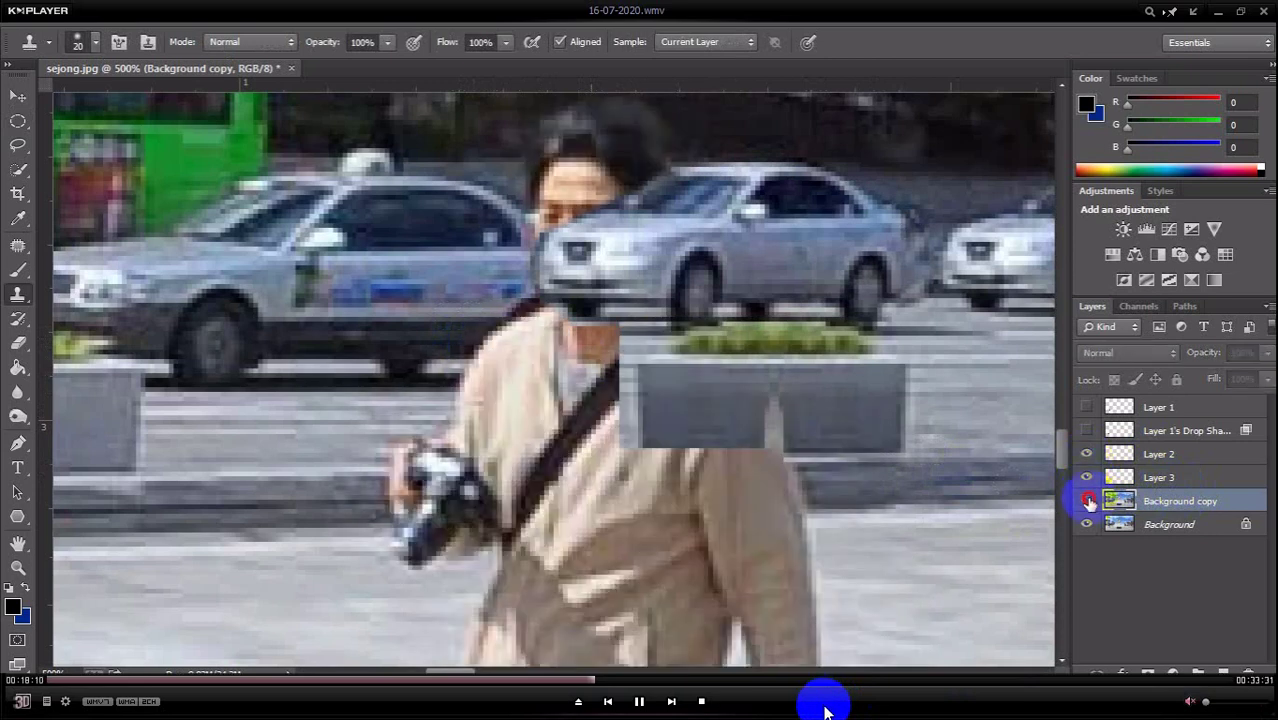
{"action": "key", "text": "Left"}
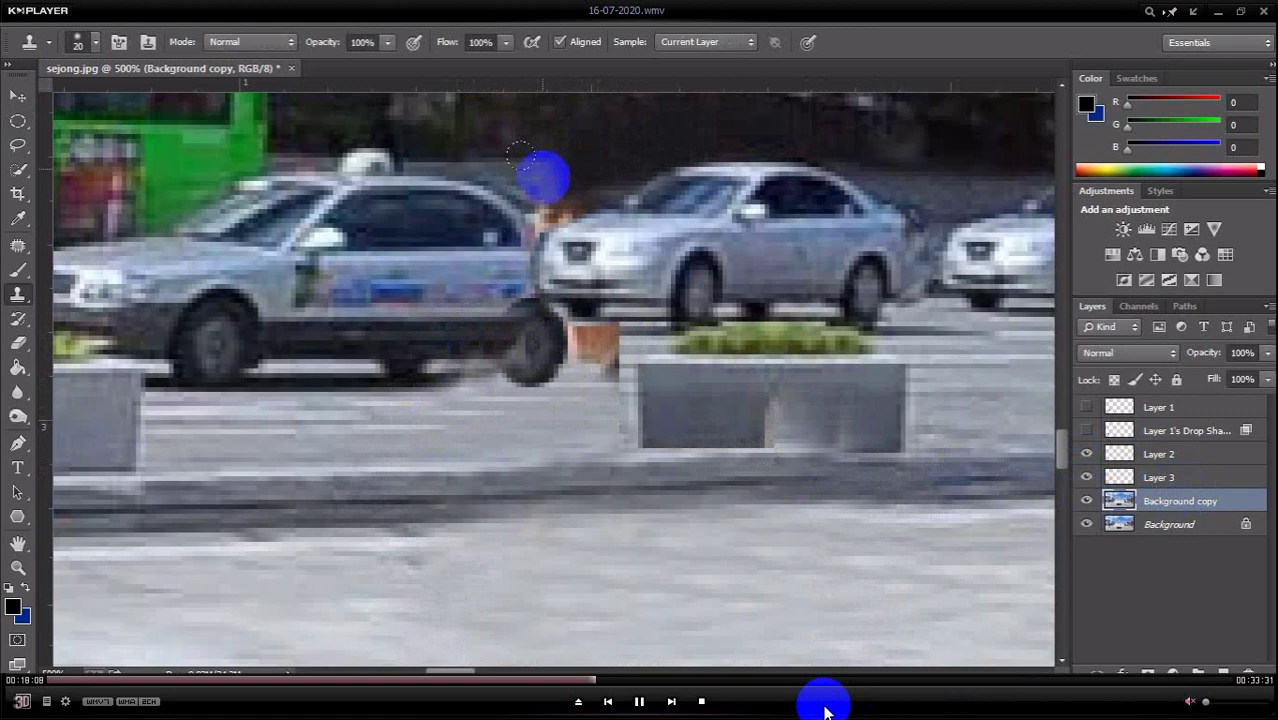
{"action": "key", "text": "Left"}
{"action": "key", "text": "Left"}
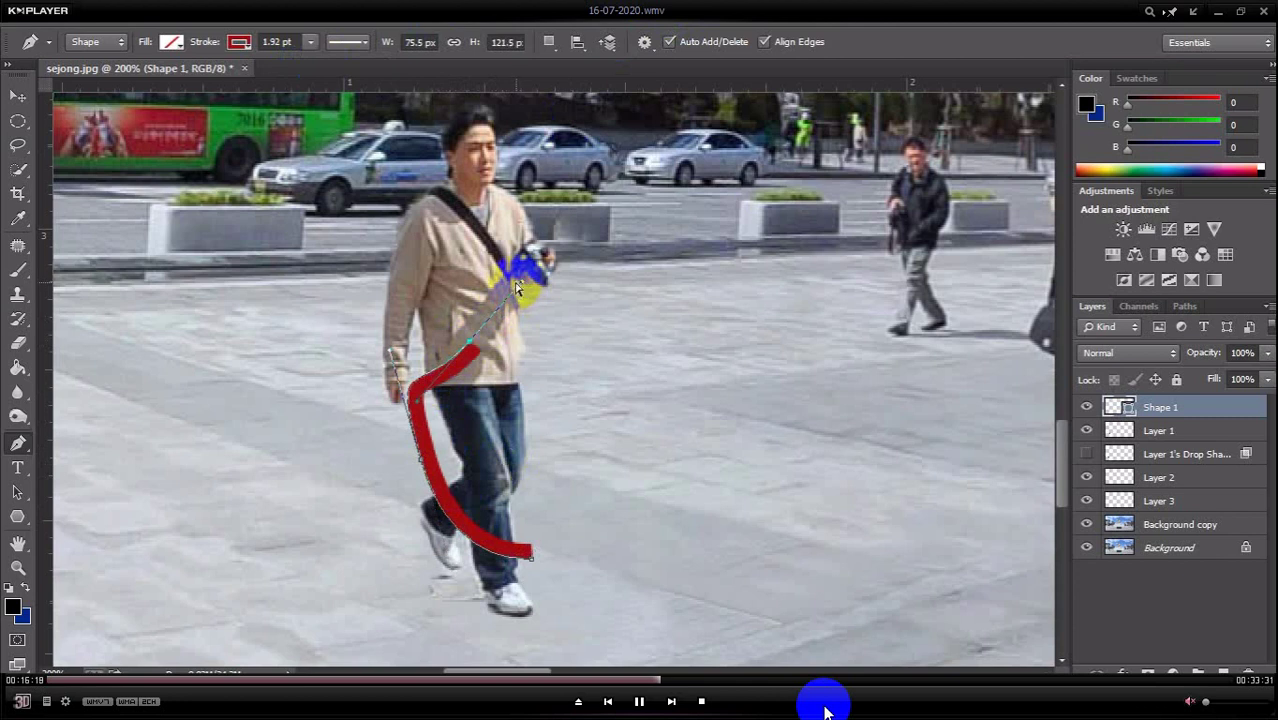
{"action": "key", "text": "Left"}
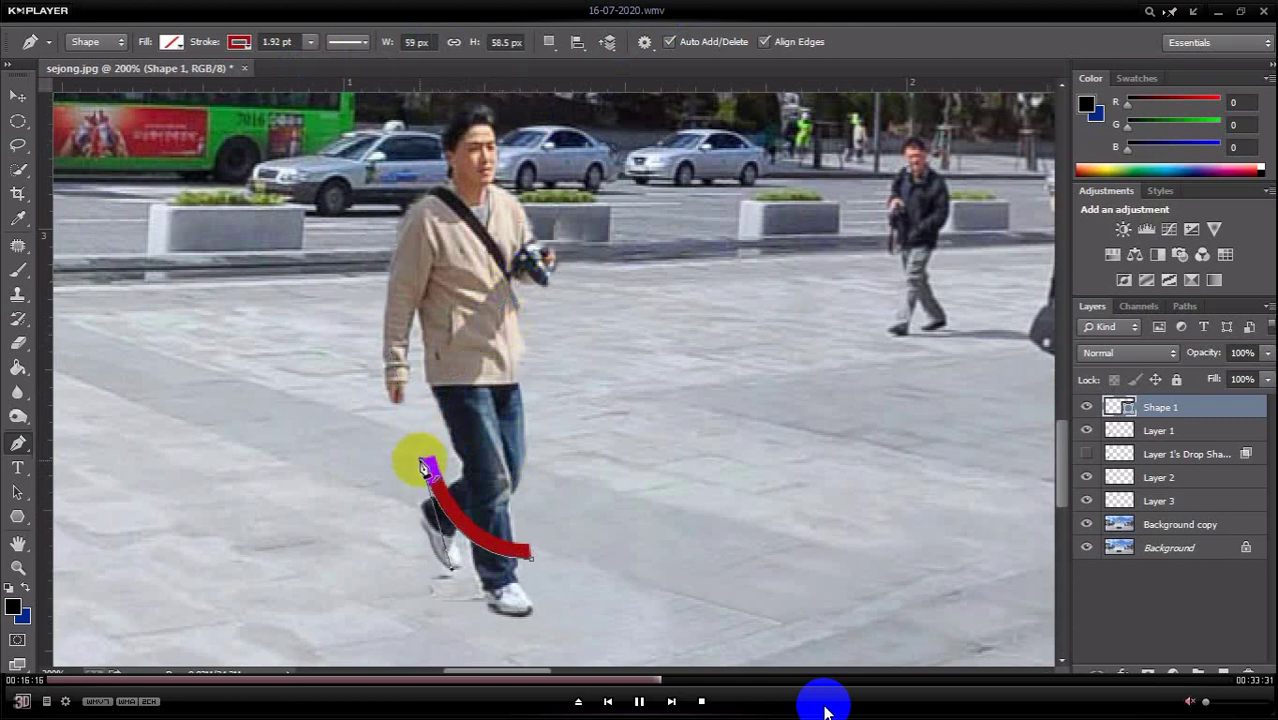
{"action": "key", "text": "Left"}
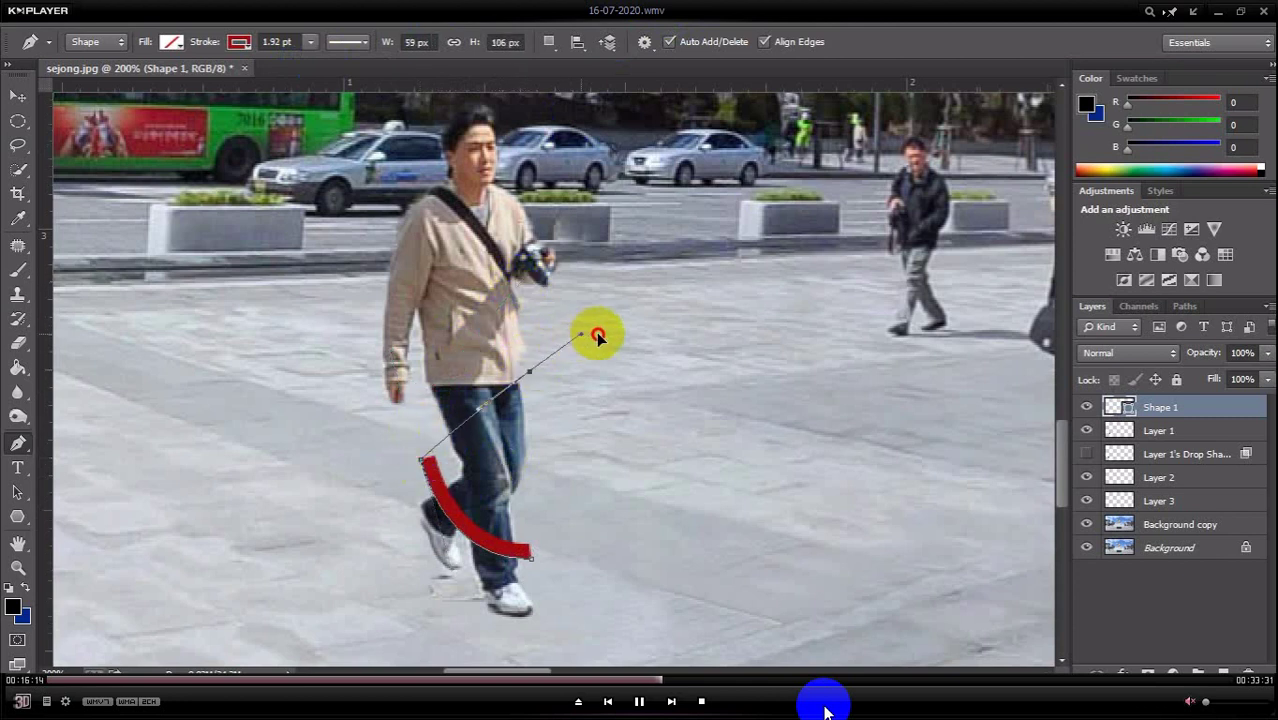
{"action": "key", "text": "Left"}
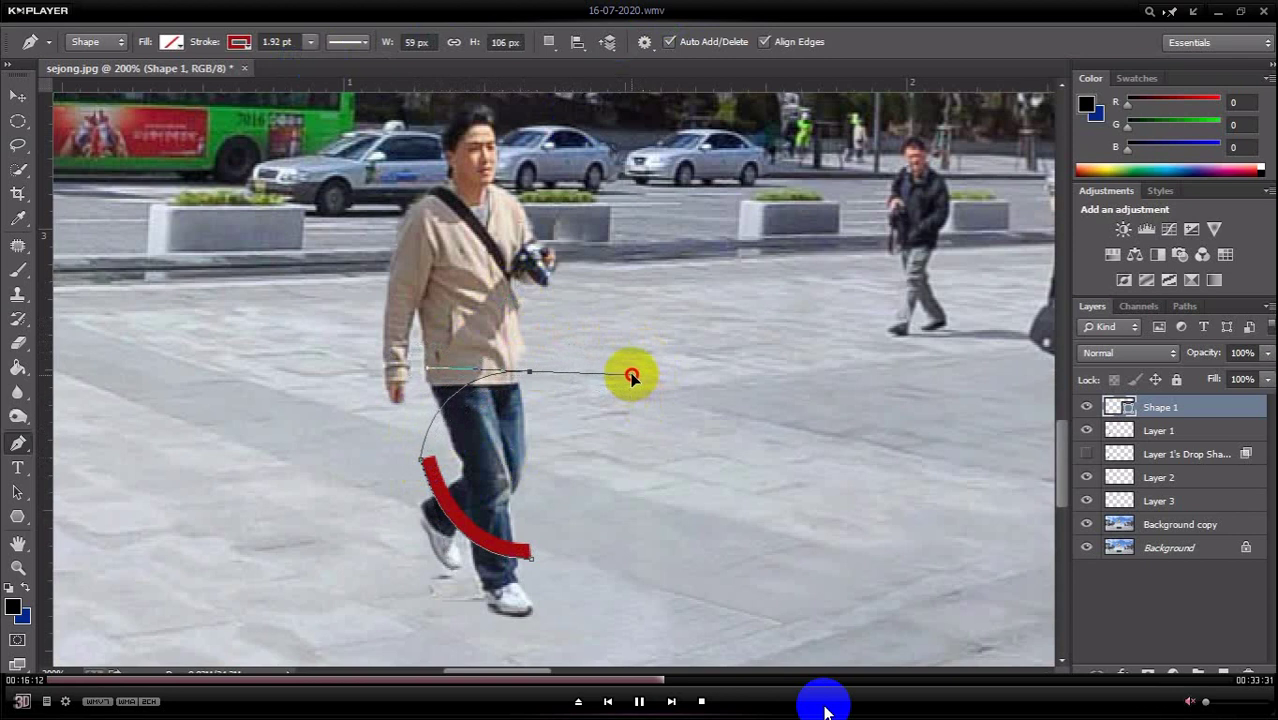
{"action": "key", "text": "Left"}
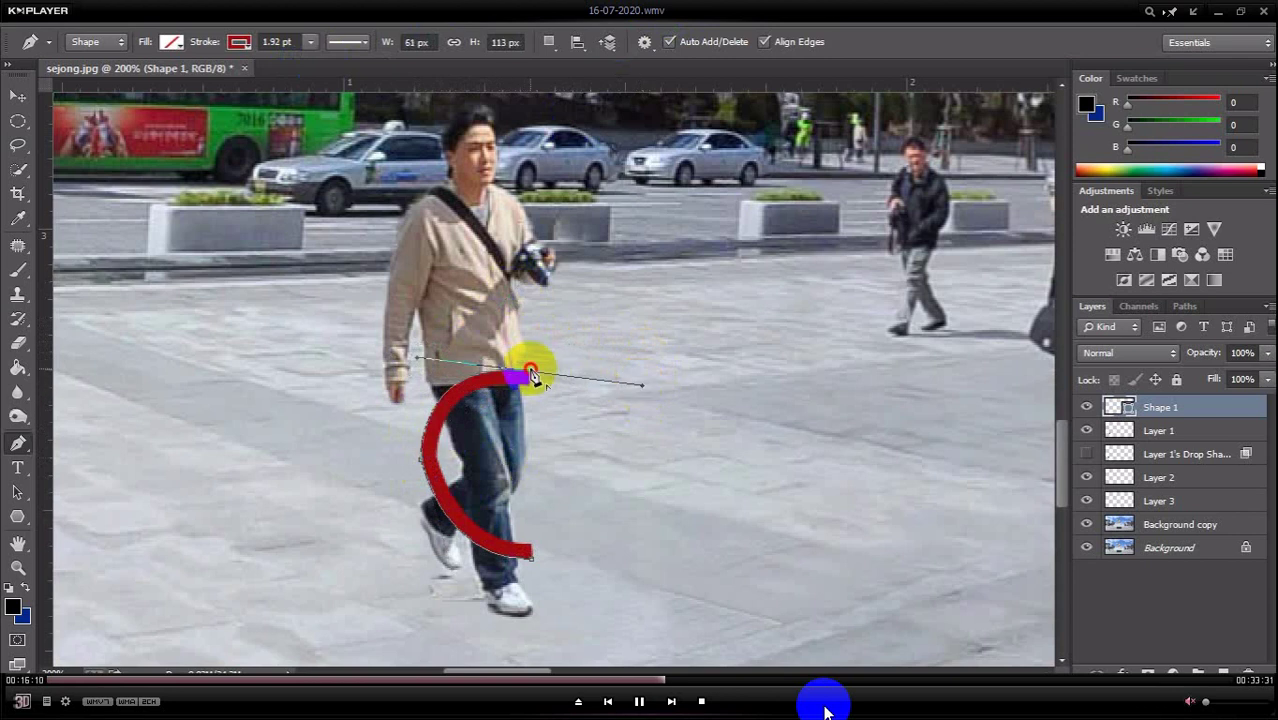
{"action": "key", "text": "Left"}
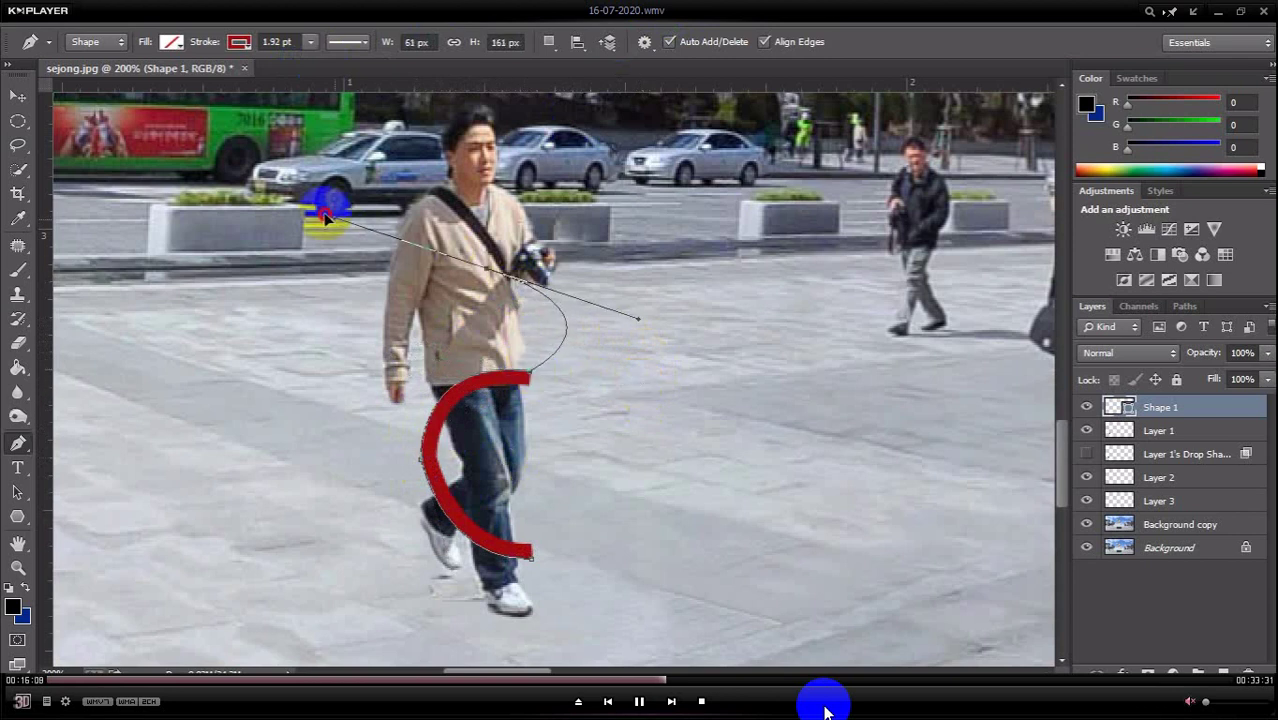
{"action": "key", "text": "Left"}
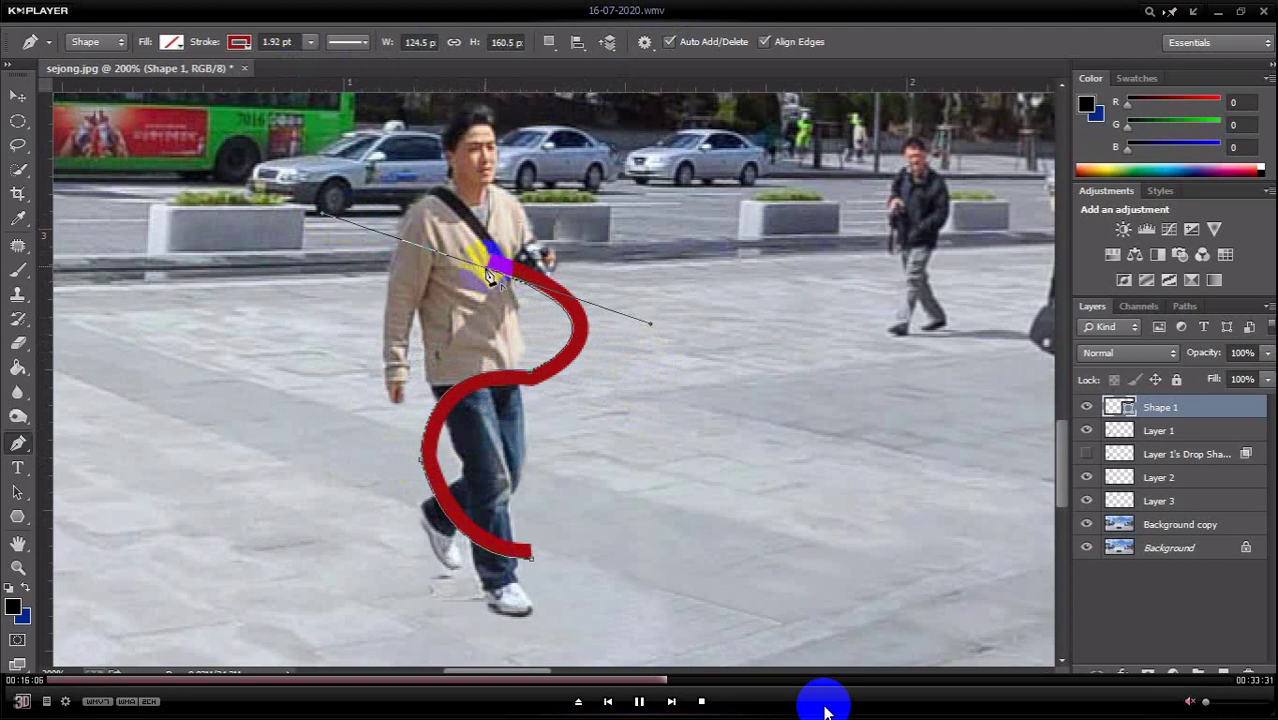
{"action": "key", "text": "Left"}
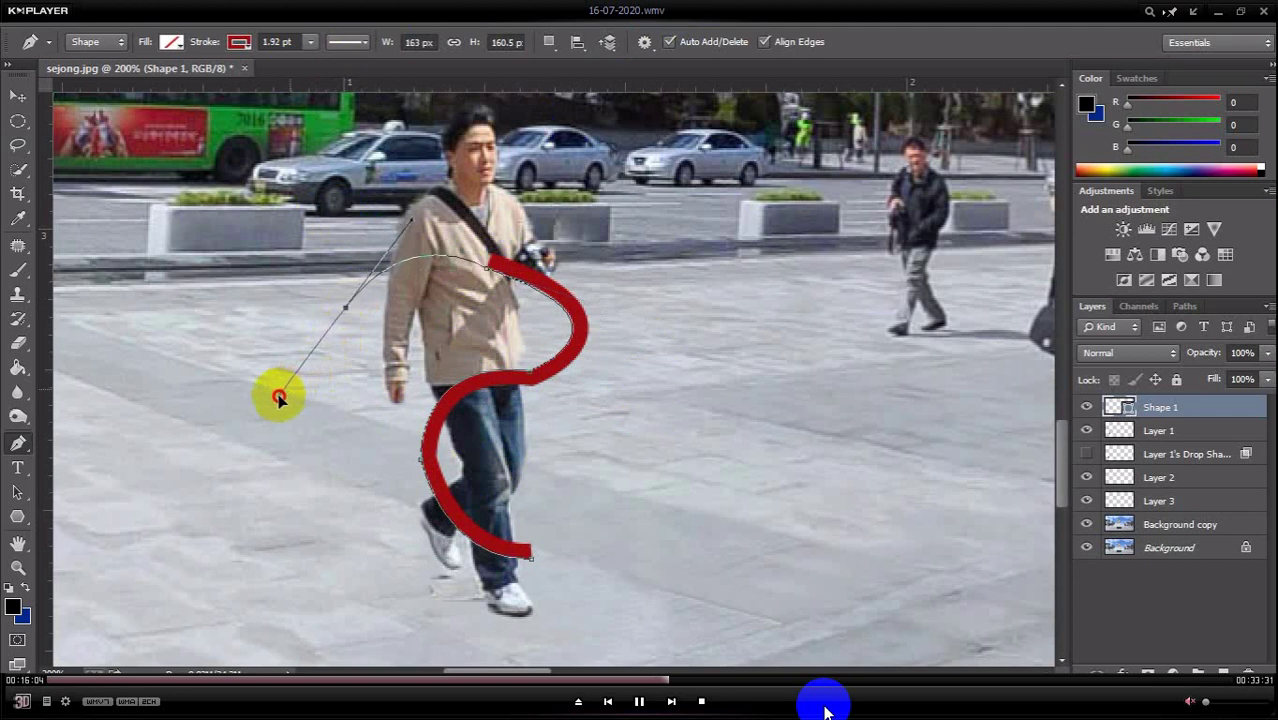
{"action": "key", "text": "Left"}
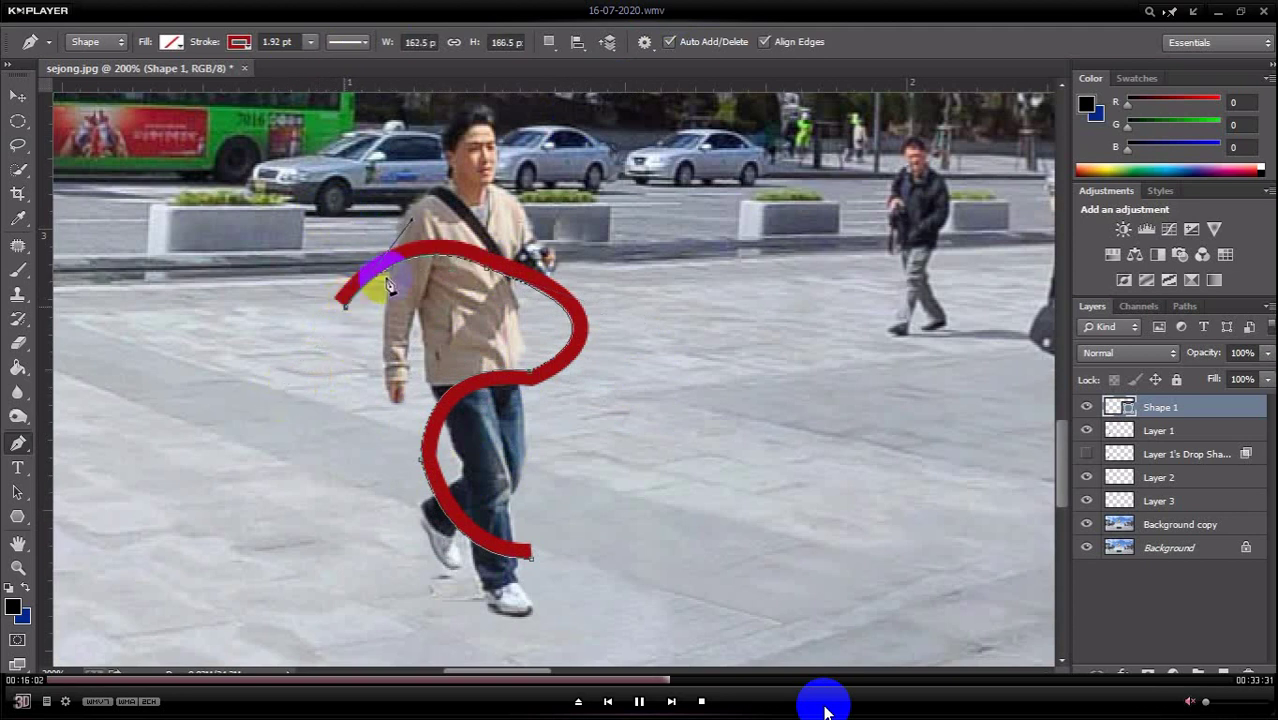
{"action": "key", "text": "Left"}
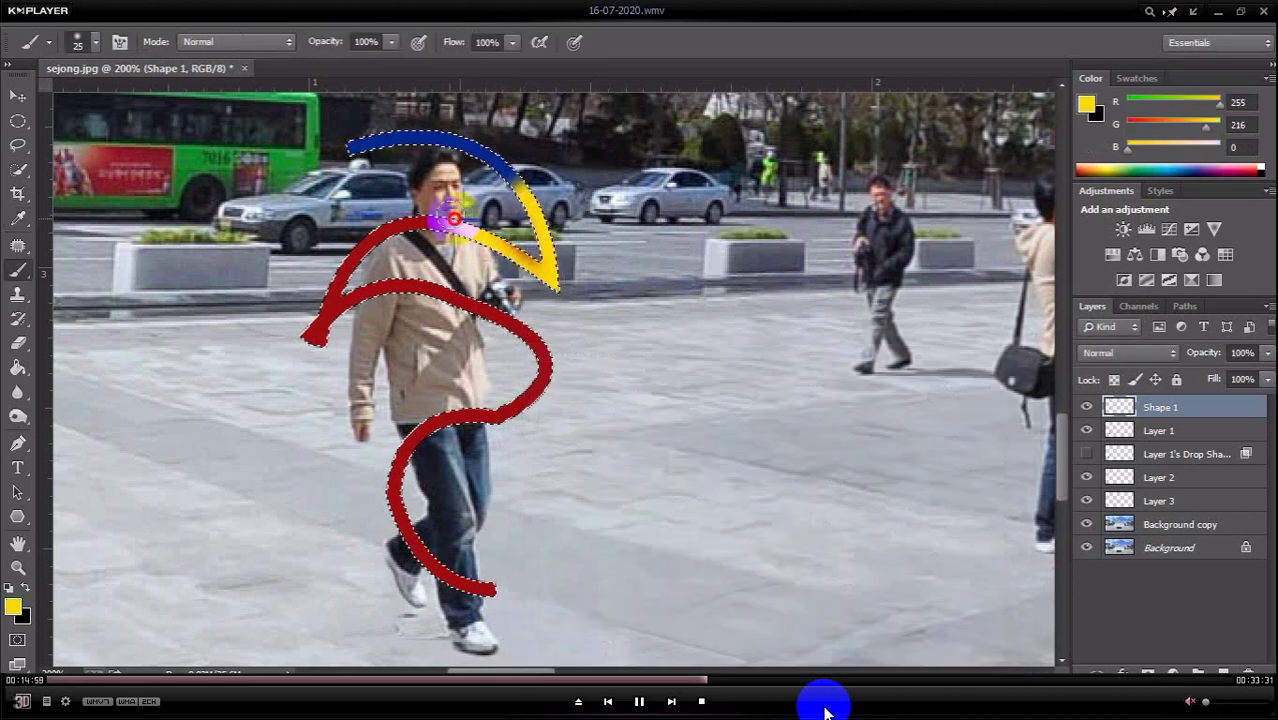
{"action": "key", "text": "Left"}
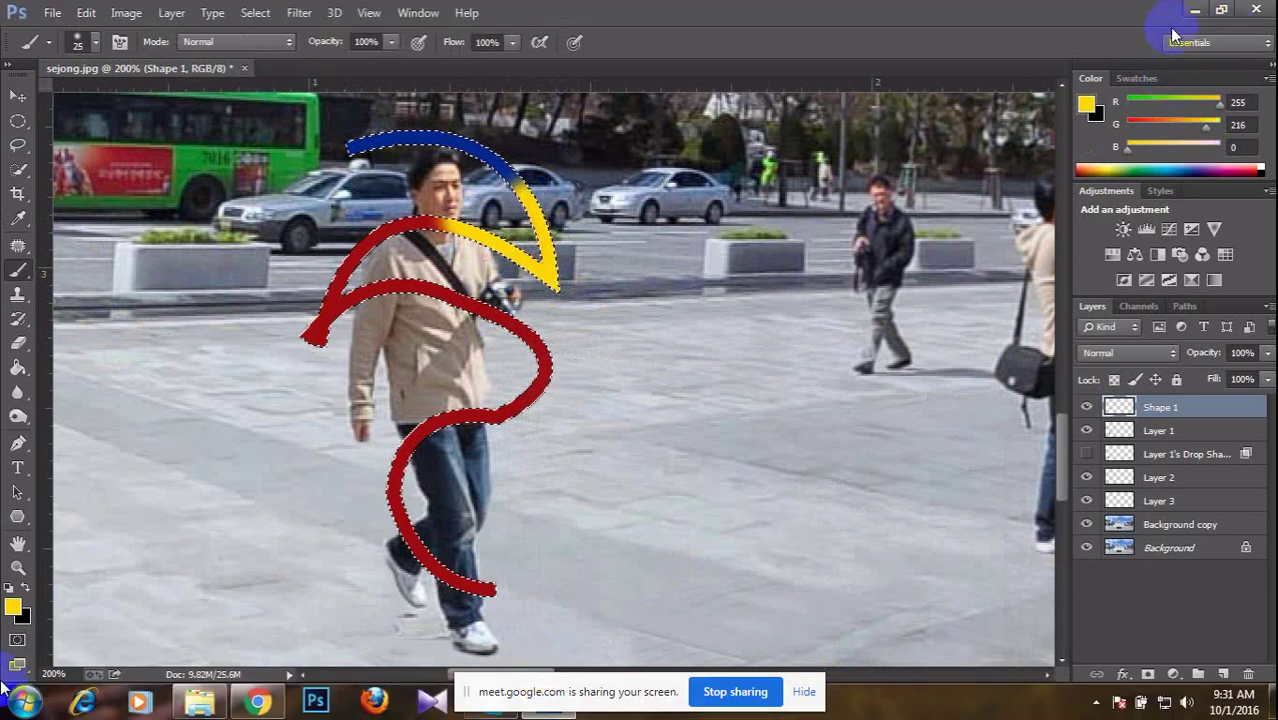
Minimize the video player, admit the person waiting to join the Google Meet call, and bring KMPlayer back up.
{"action": "left_click", "coordinate": [1218, 20]}
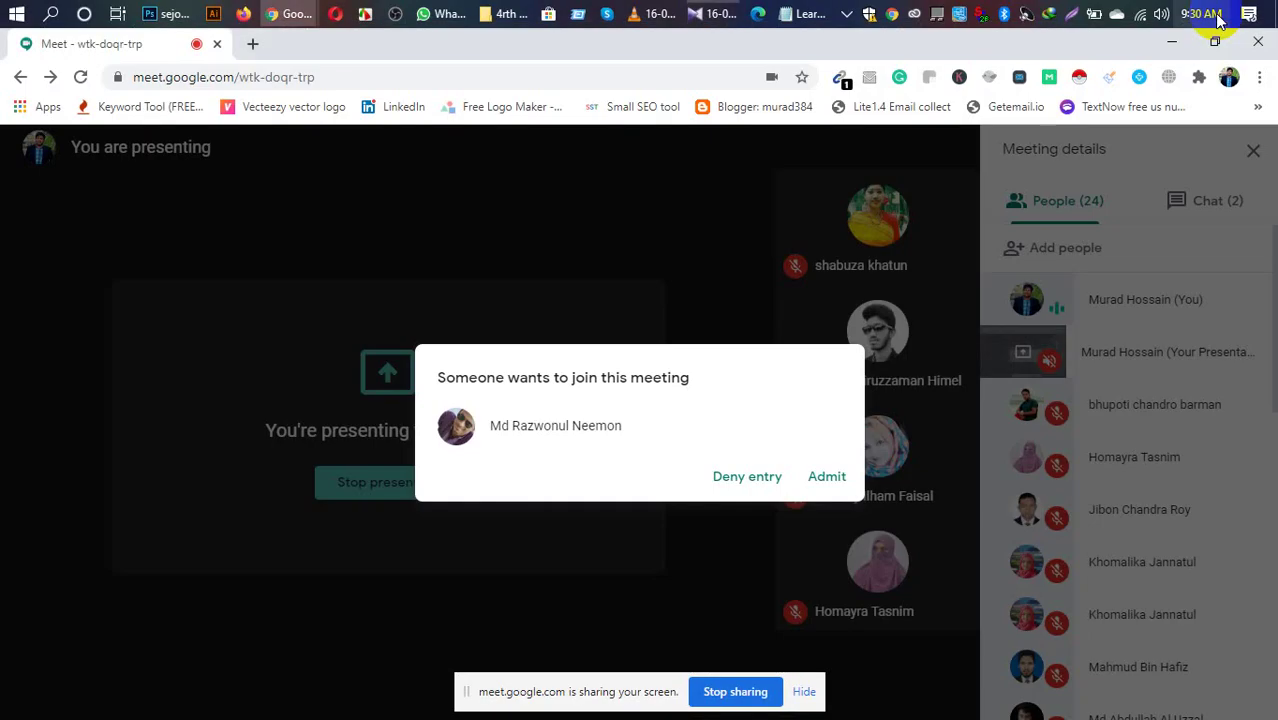
{"action": "left_click", "coordinate": [830, 482]}
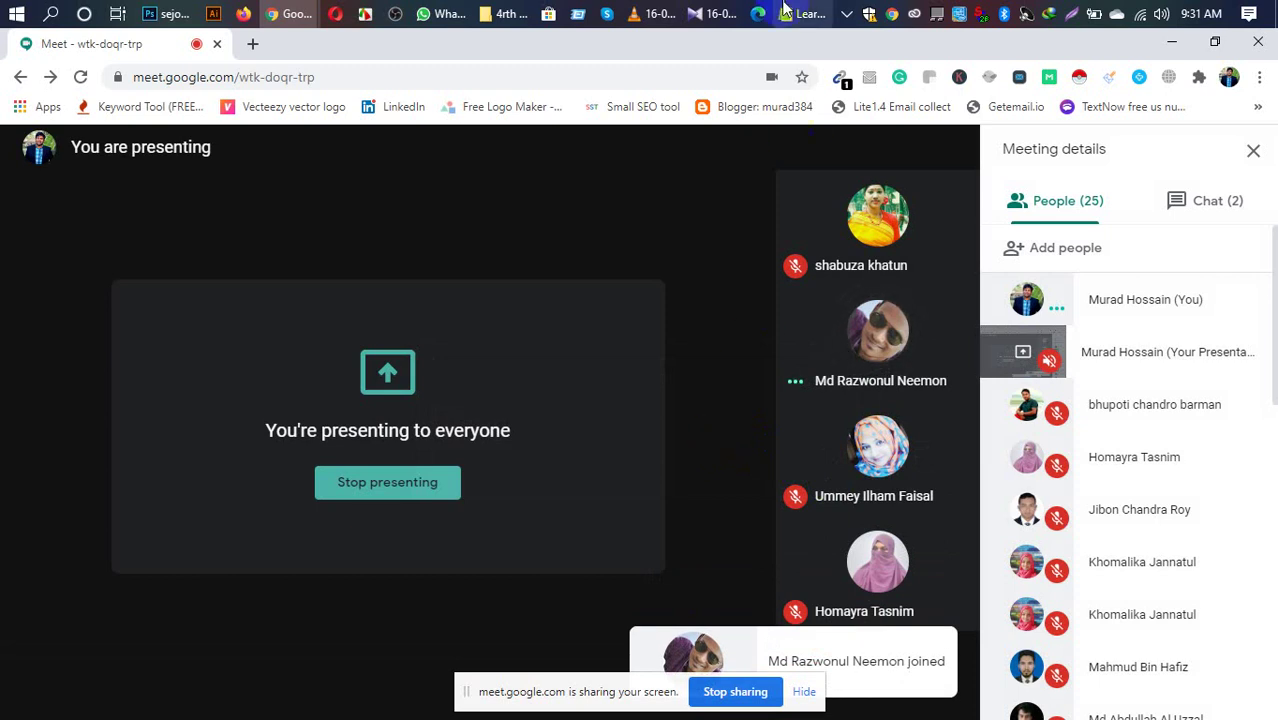
{"action": "left_click", "coordinate": [719, 12]}
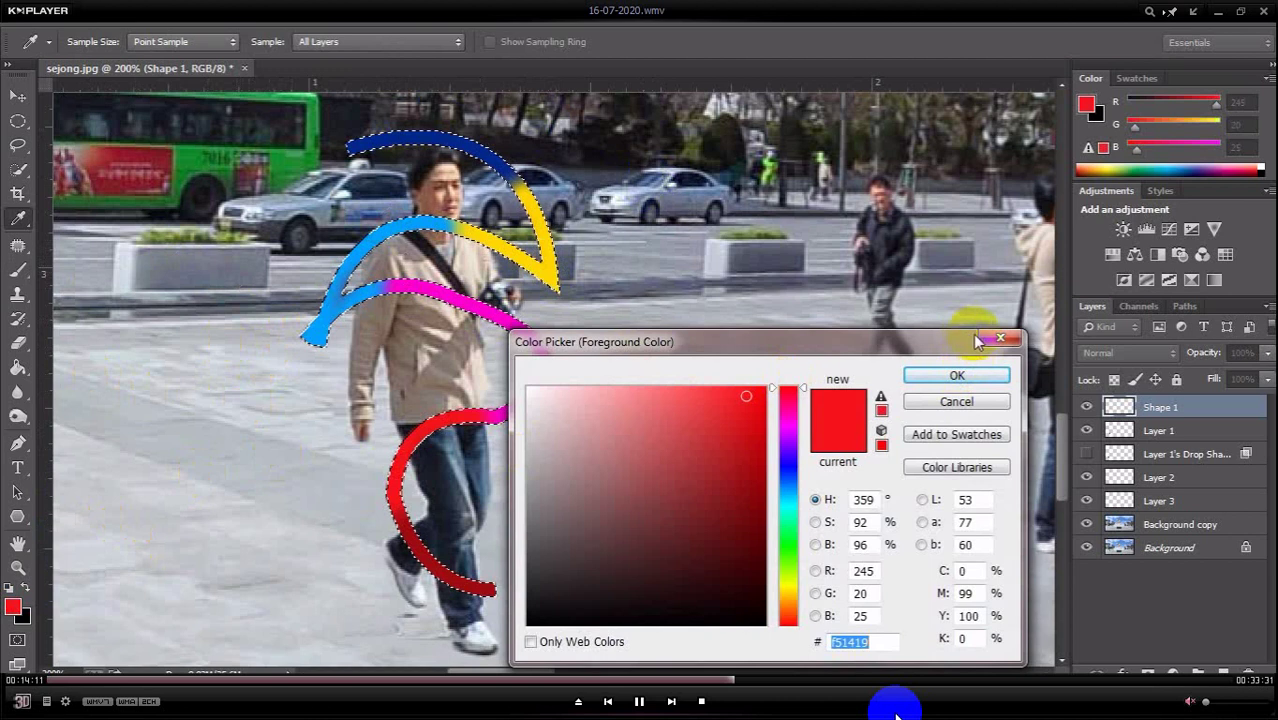
{"action": "key", "text": "Left"}
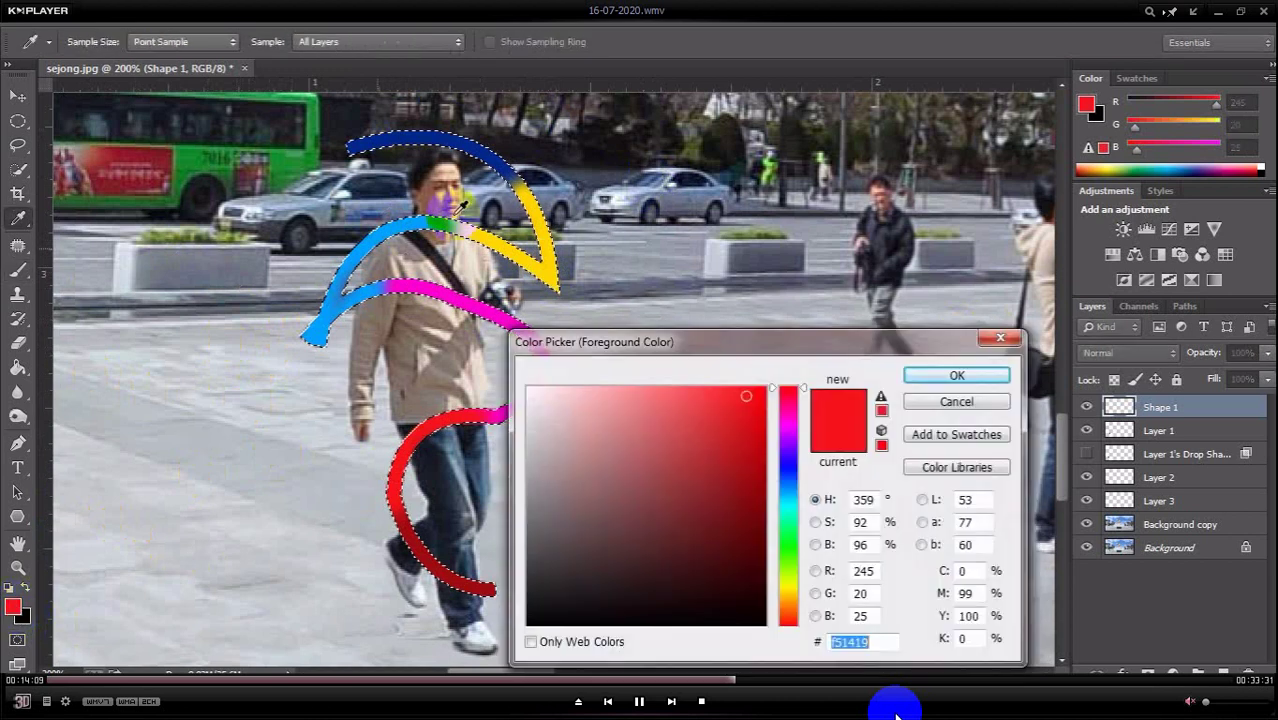
{"action": "key", "text": "Left"}
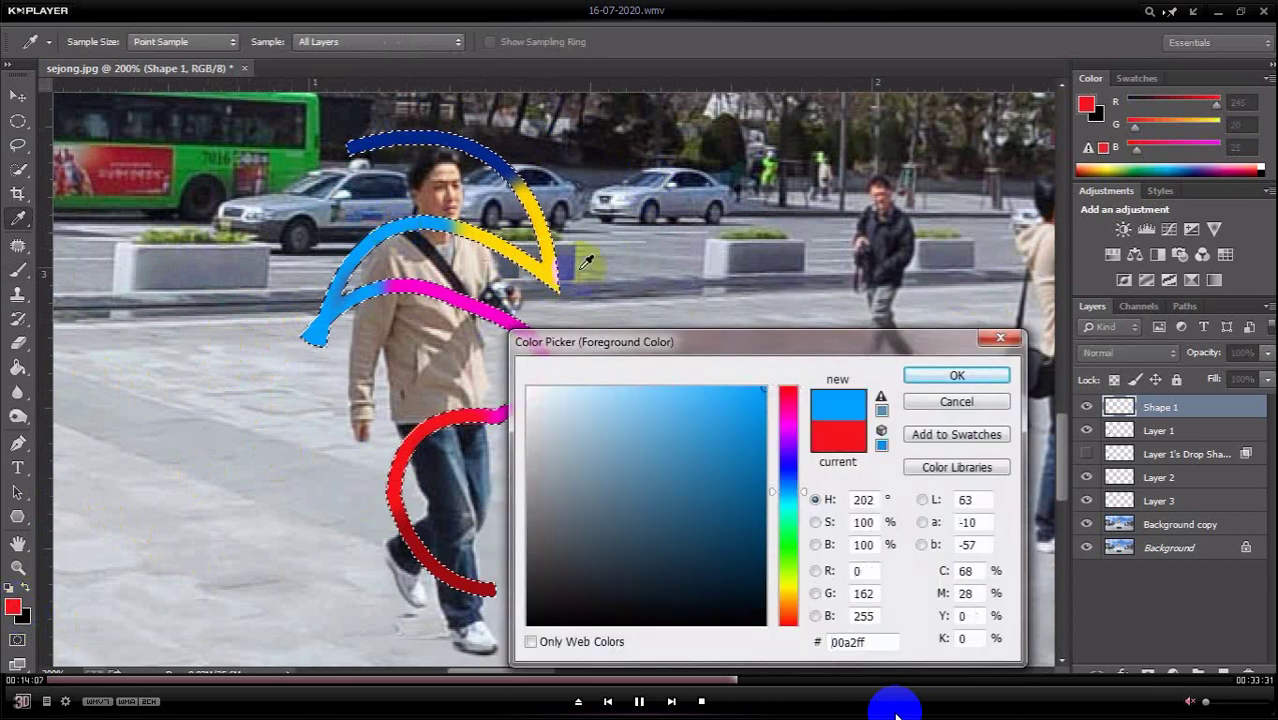
{"action": "key", "text": "Left"}
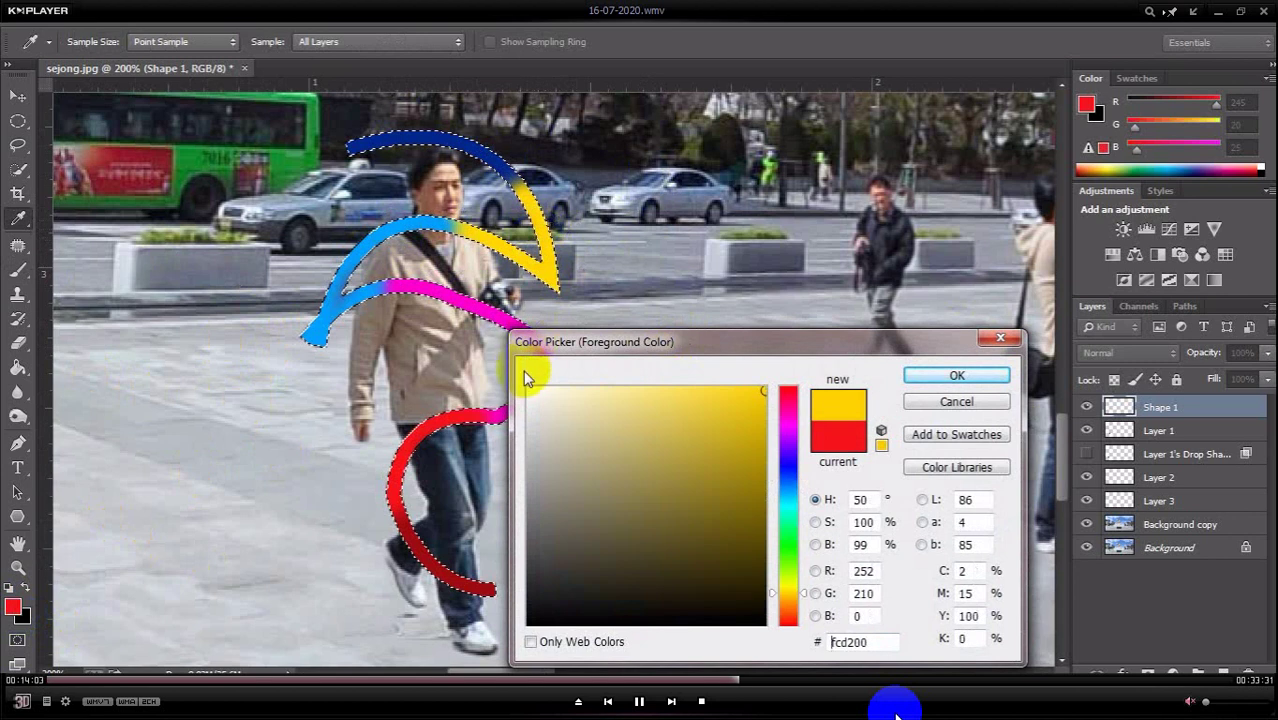
{"action": "key", "text": "Left"}
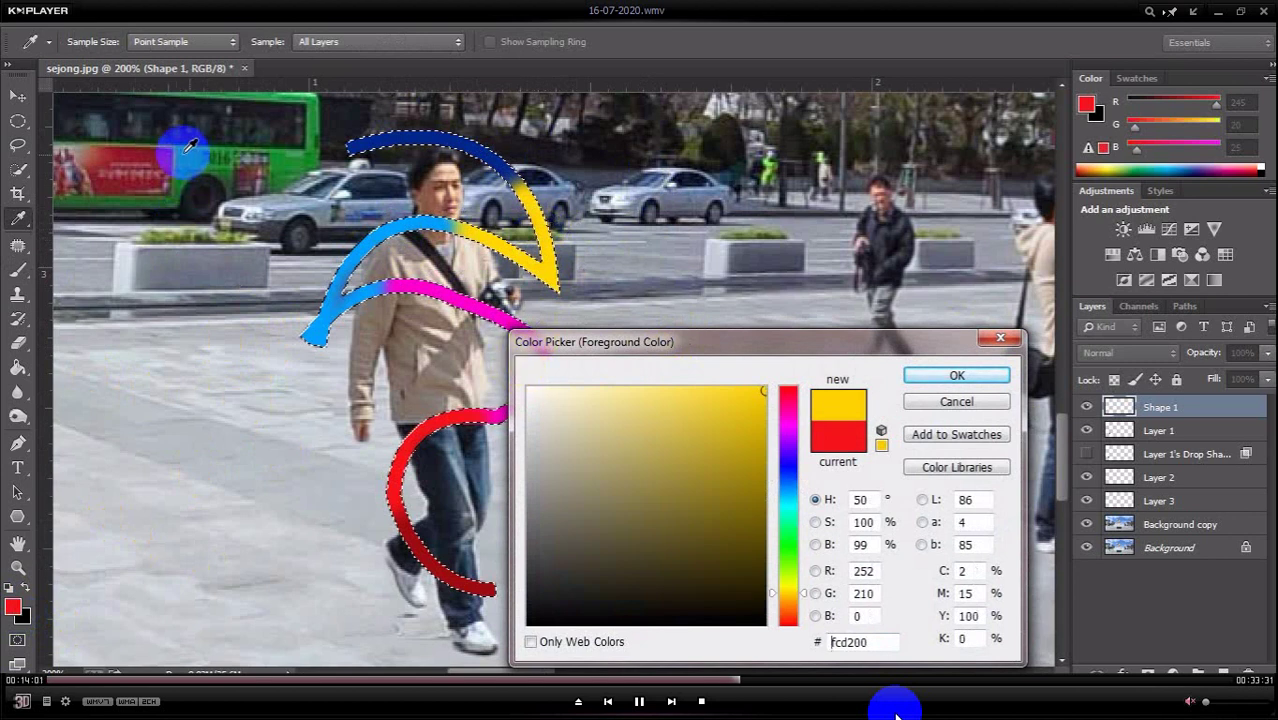
{"action": "key", "text": "Left"}
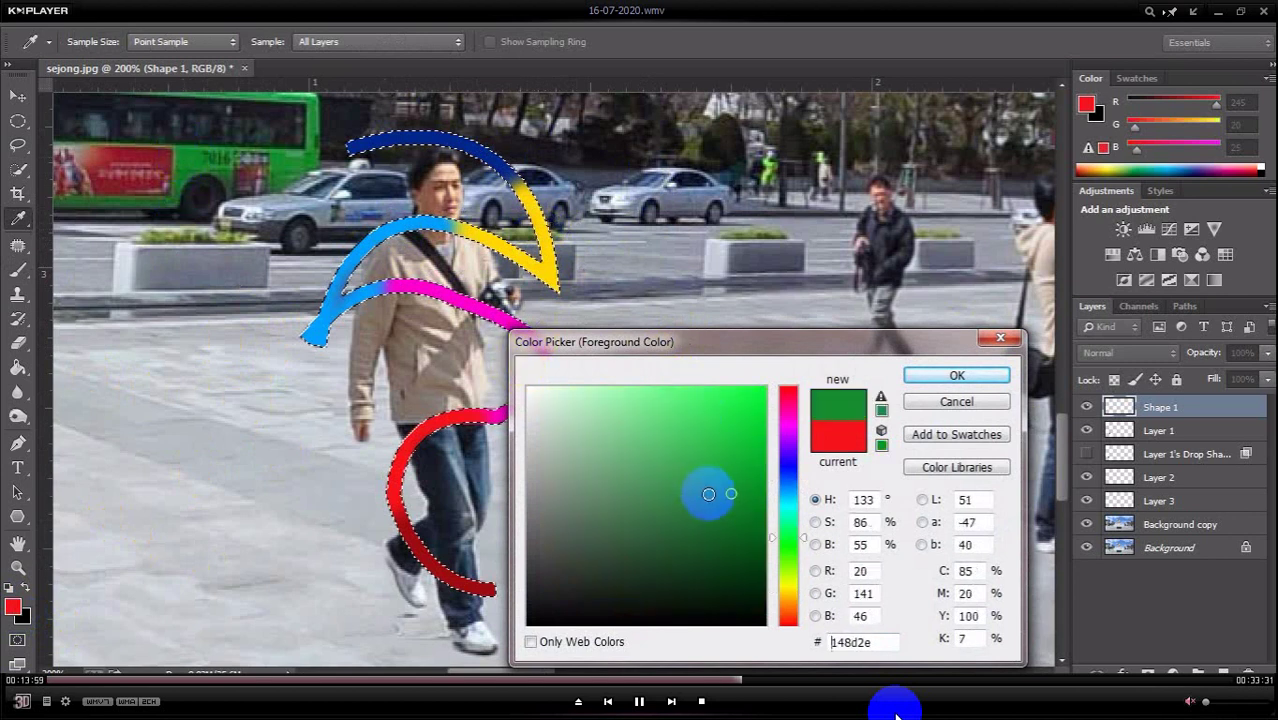
{"action": "key", "text": "Left"}
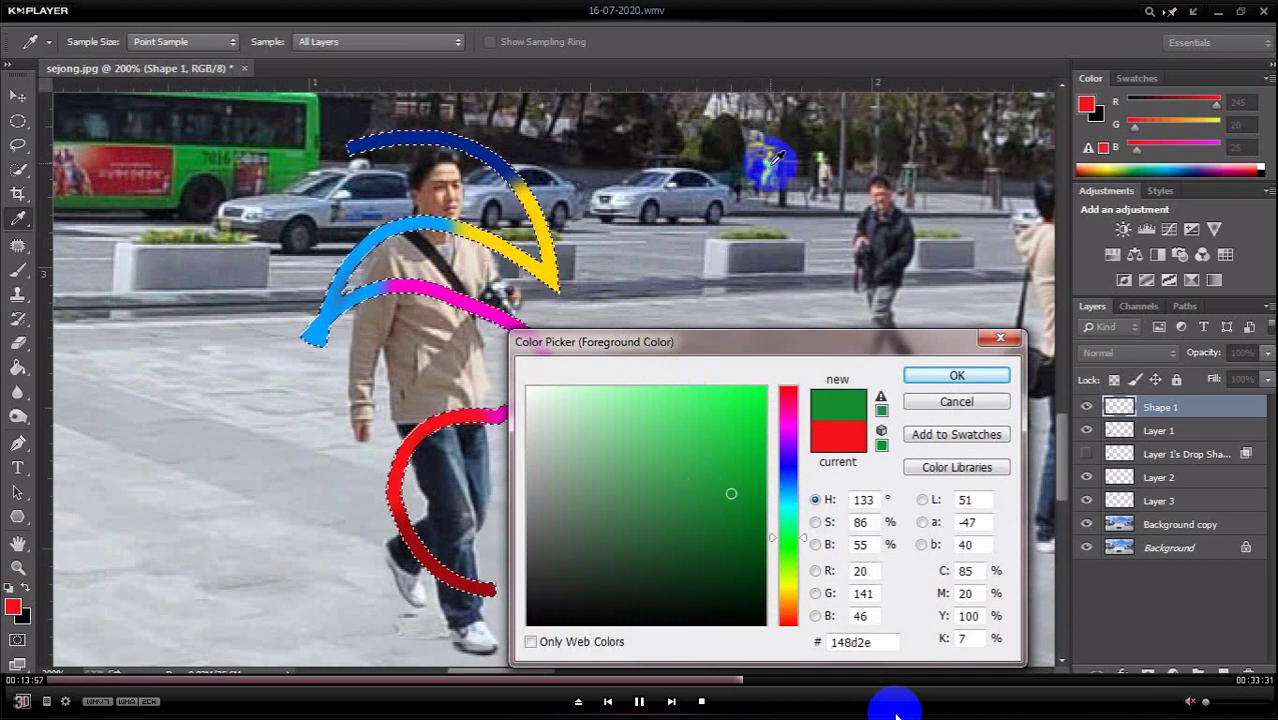
{"action": "key", "text": "Left"}
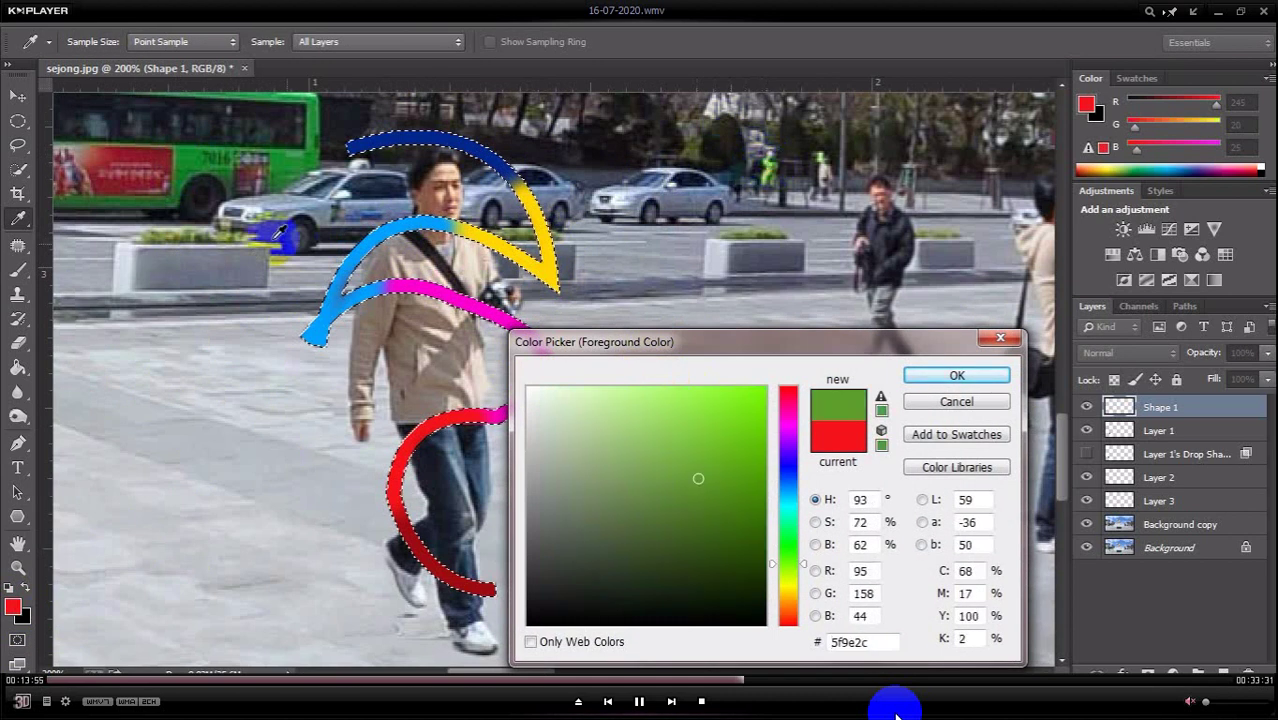
{"action": "key", "text": "Left"}
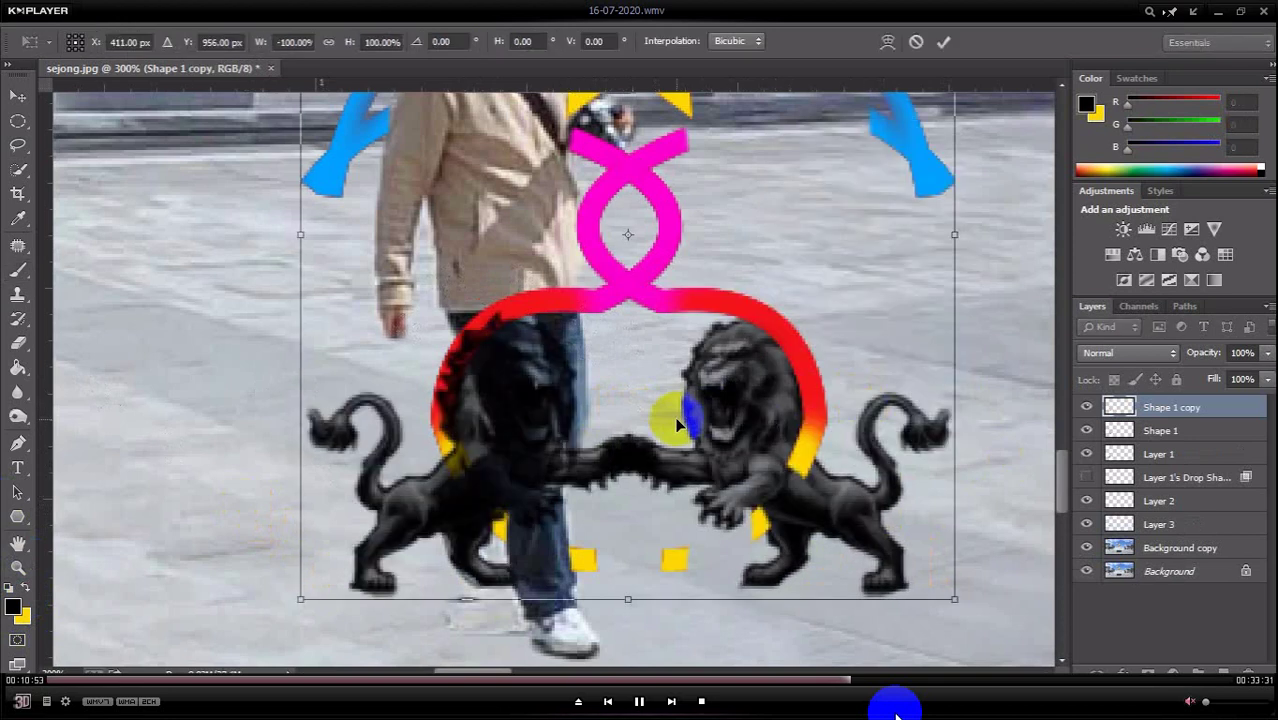
{"action": "key", "text": "Left"}
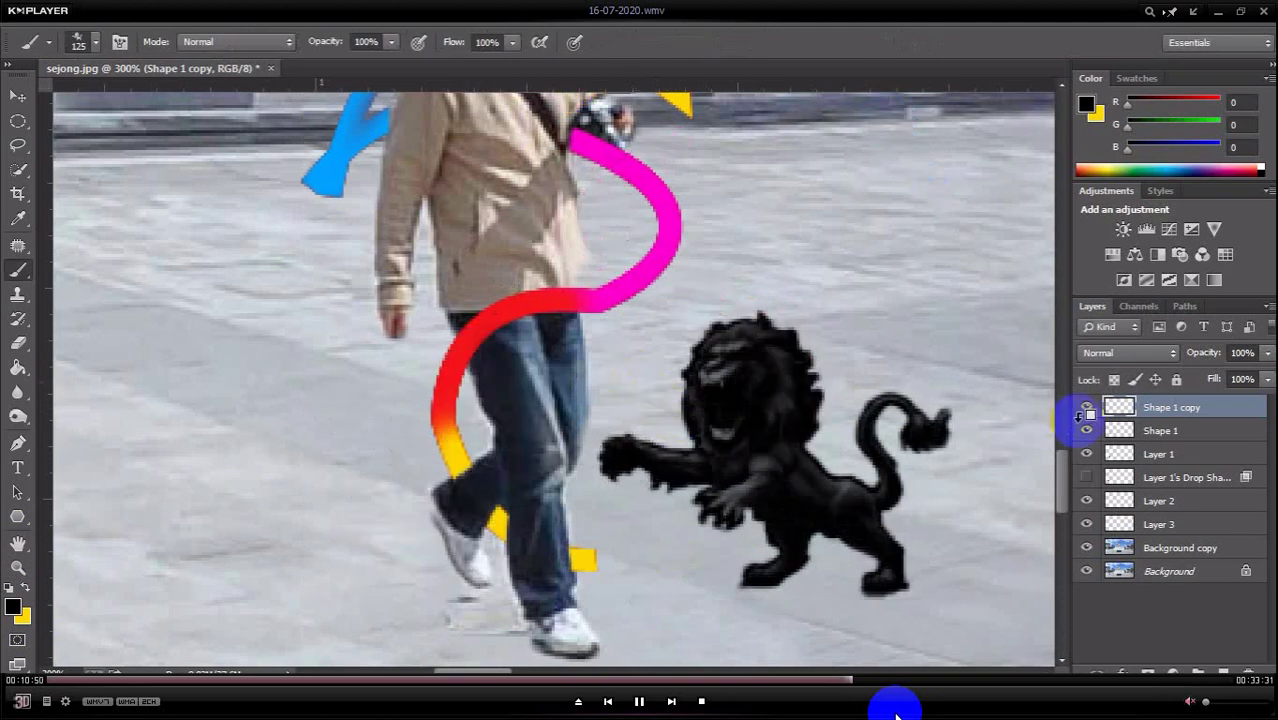
{"action": "key", "text": "Left"}
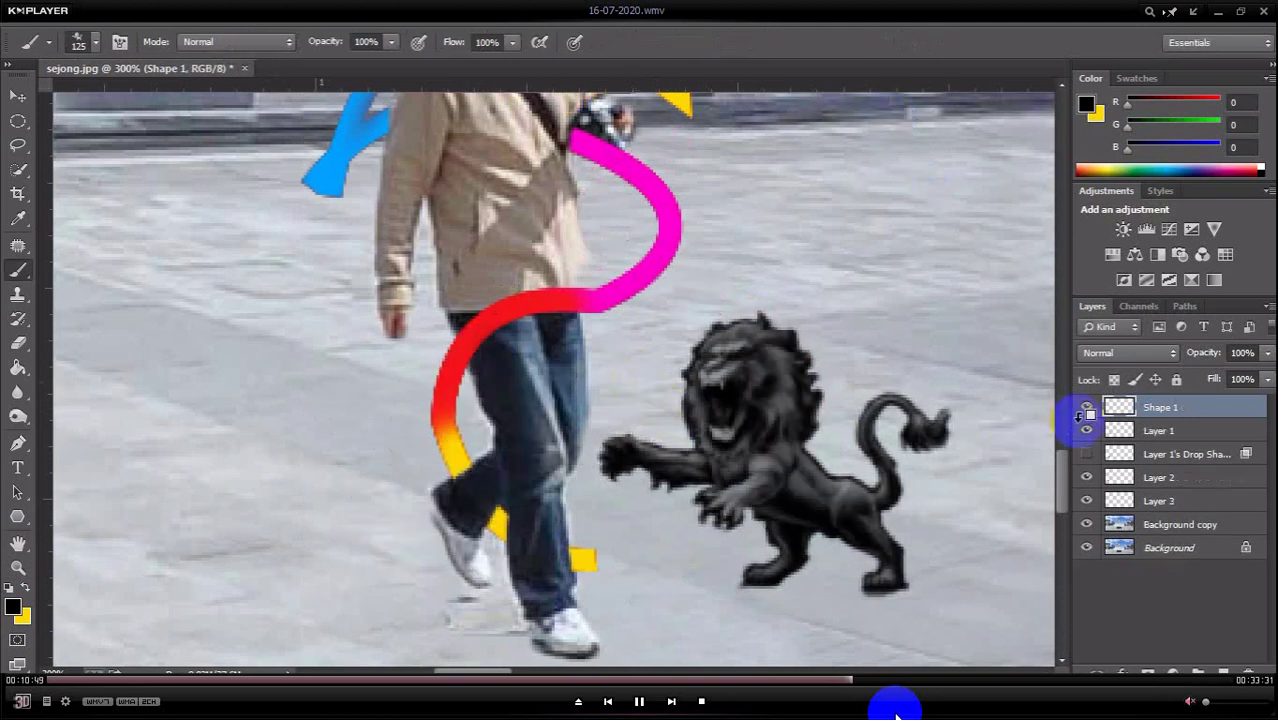
{"action": "key", "text": "Left"}
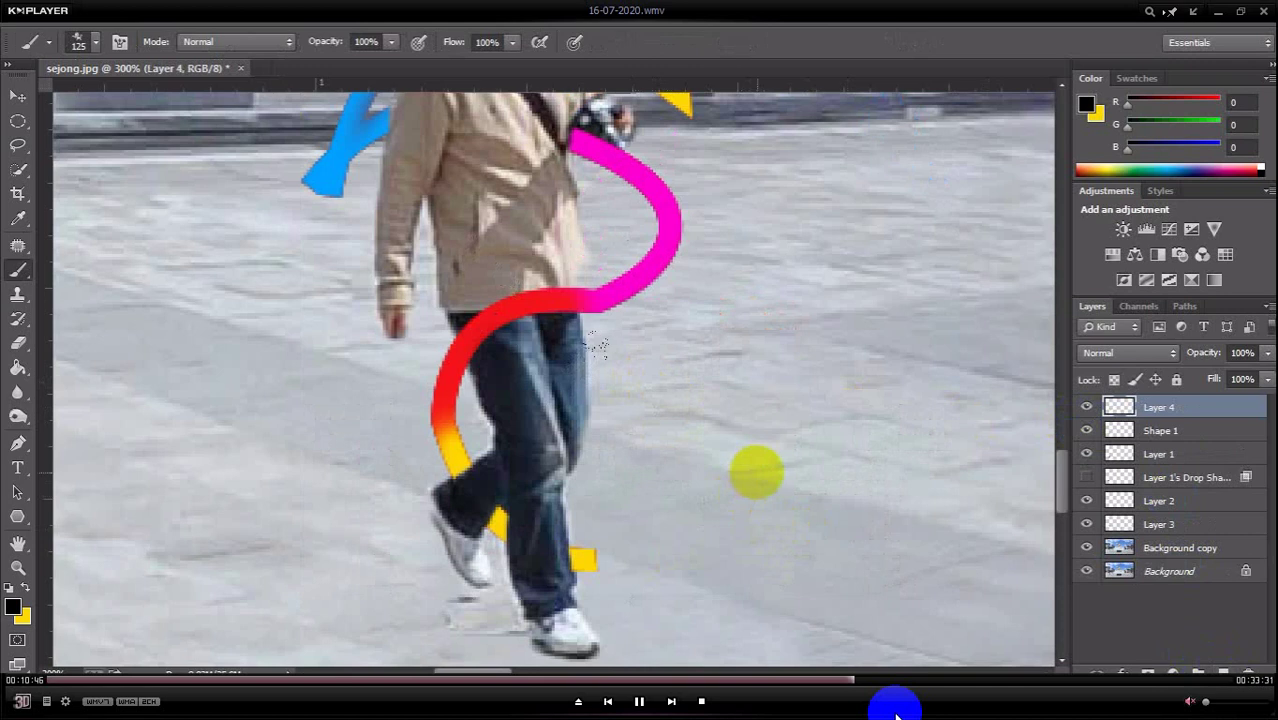
{"action": "key", "text": "Left"}
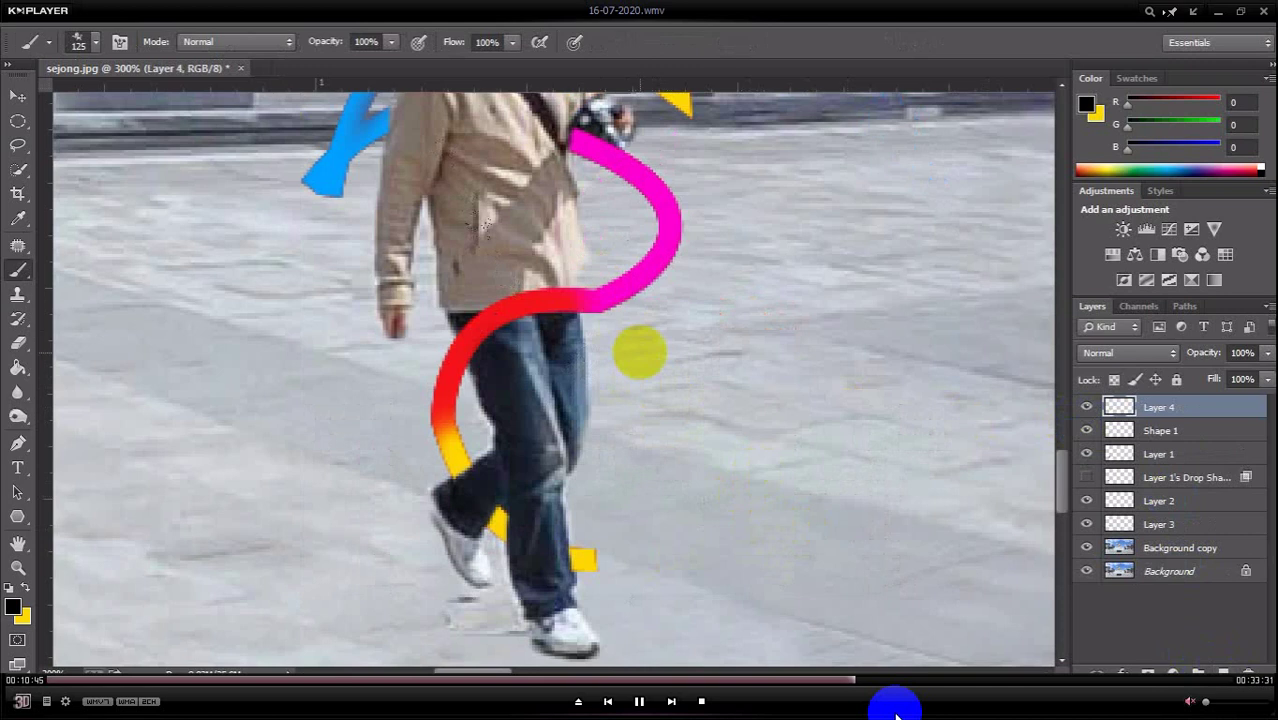
{"action": "key", "text": "Left"}
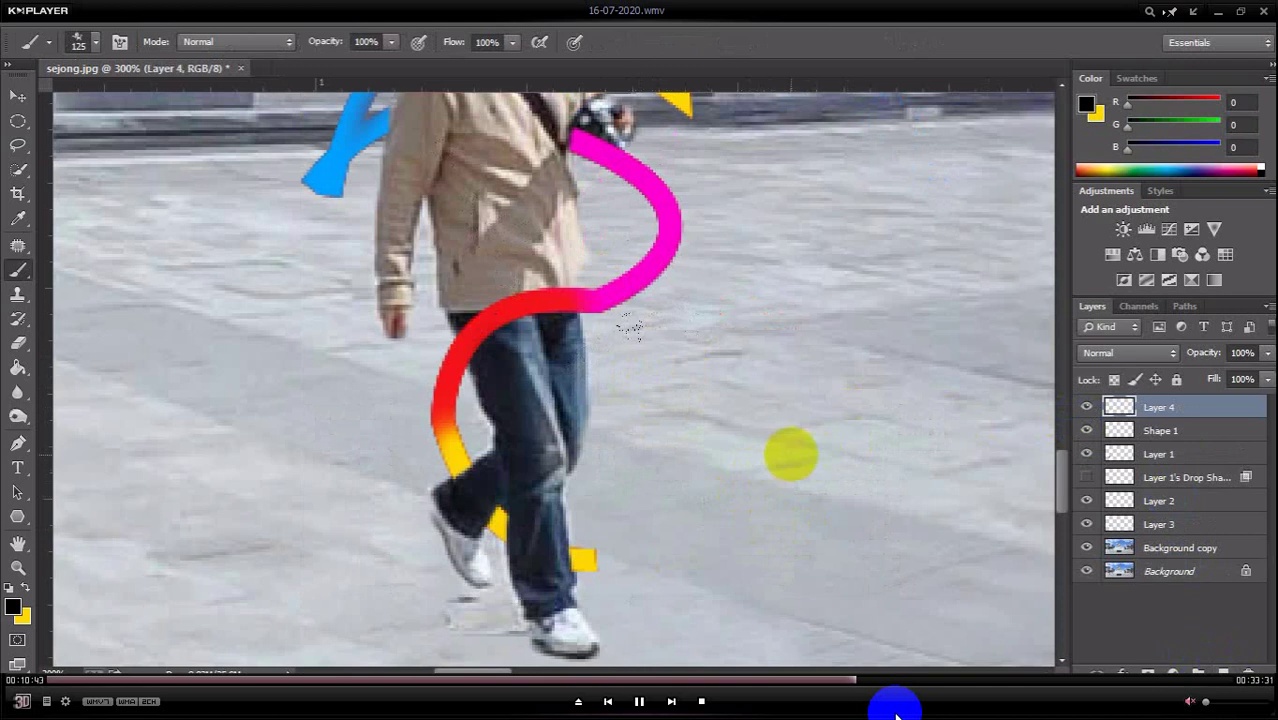
{"action": "key", "text": "Left"}
{"action": "key", "text": "Left"}
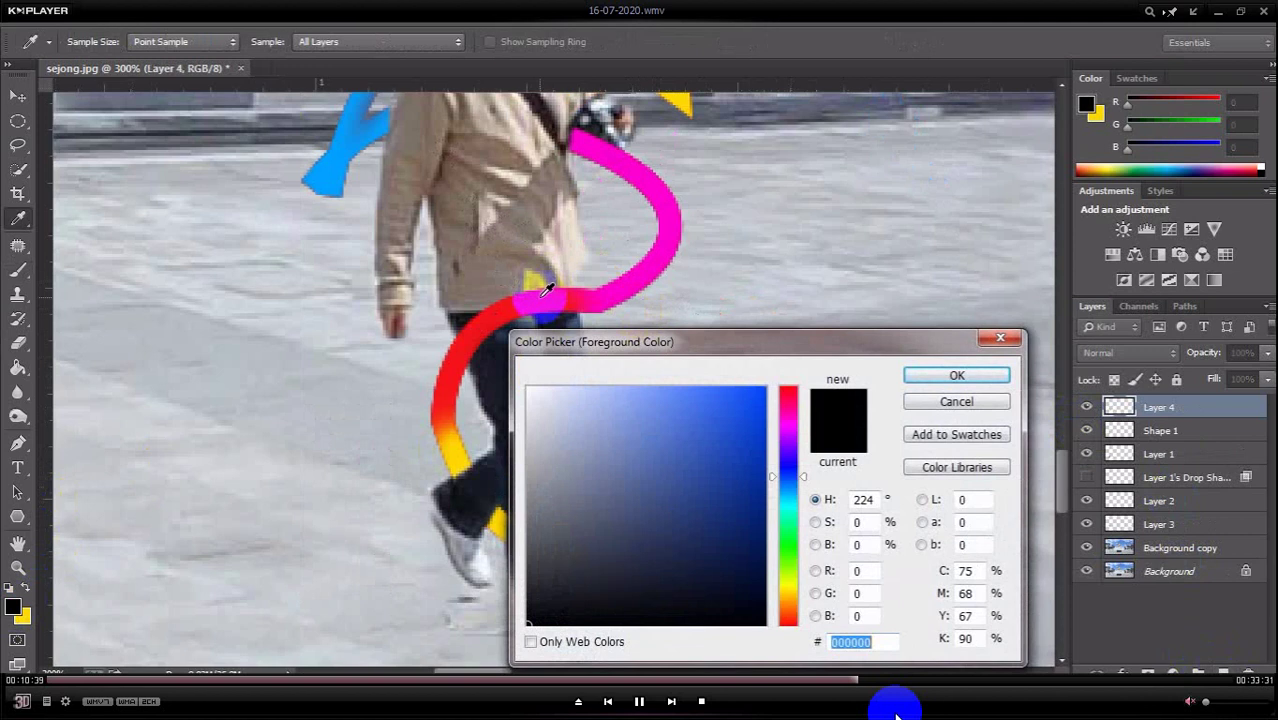
{"action": "key", "text": "Left"}
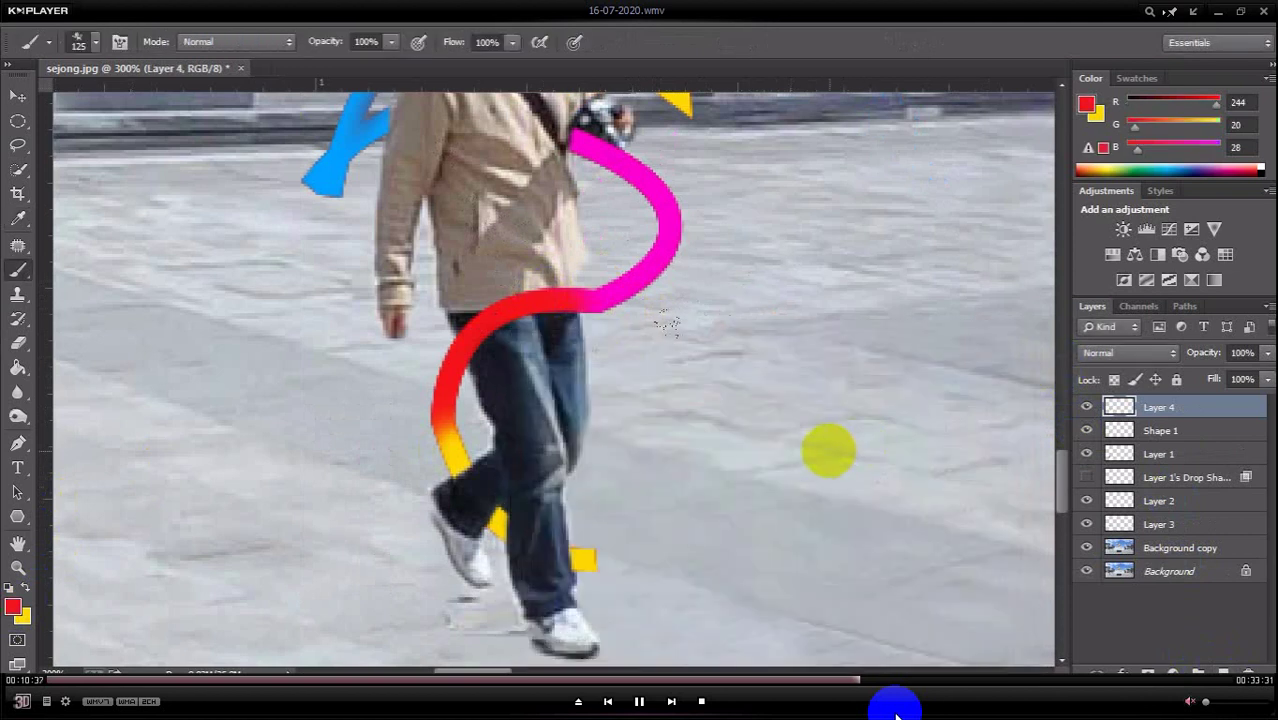
{"action": "key", "text": "Left"}
{"action": "key", "text": "Left"}
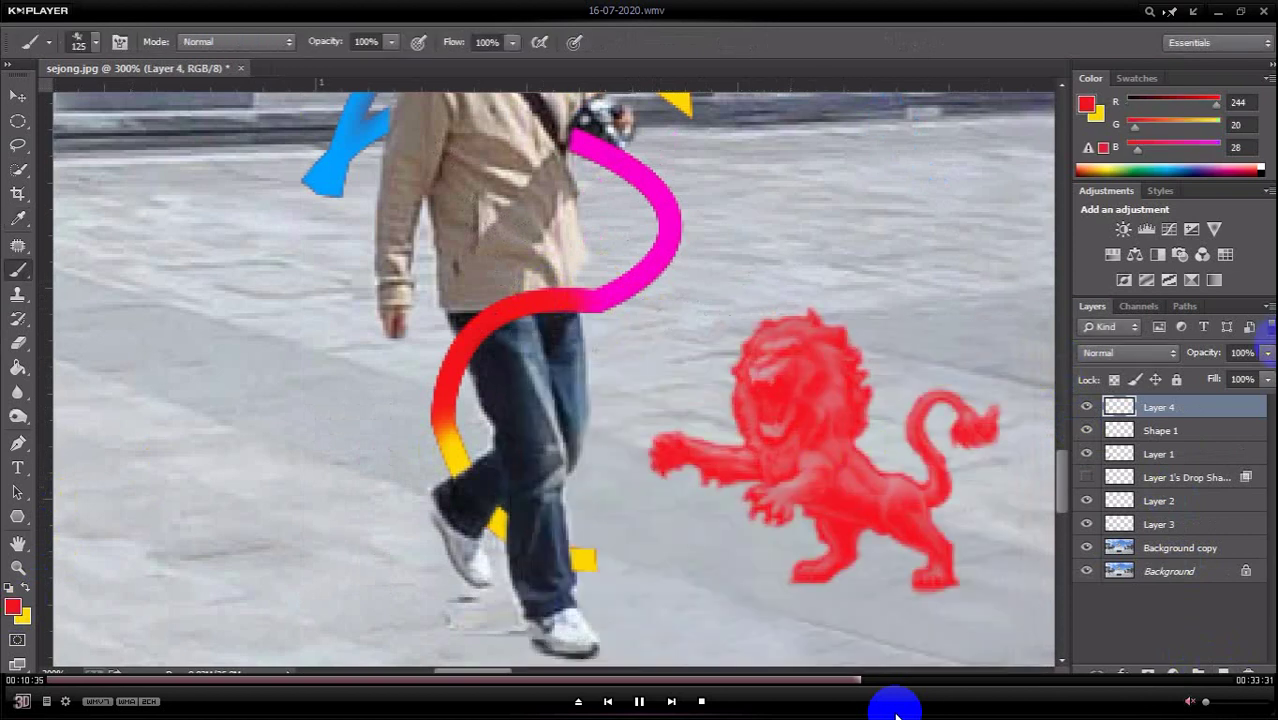
{"action": "key", "text": "Left"}
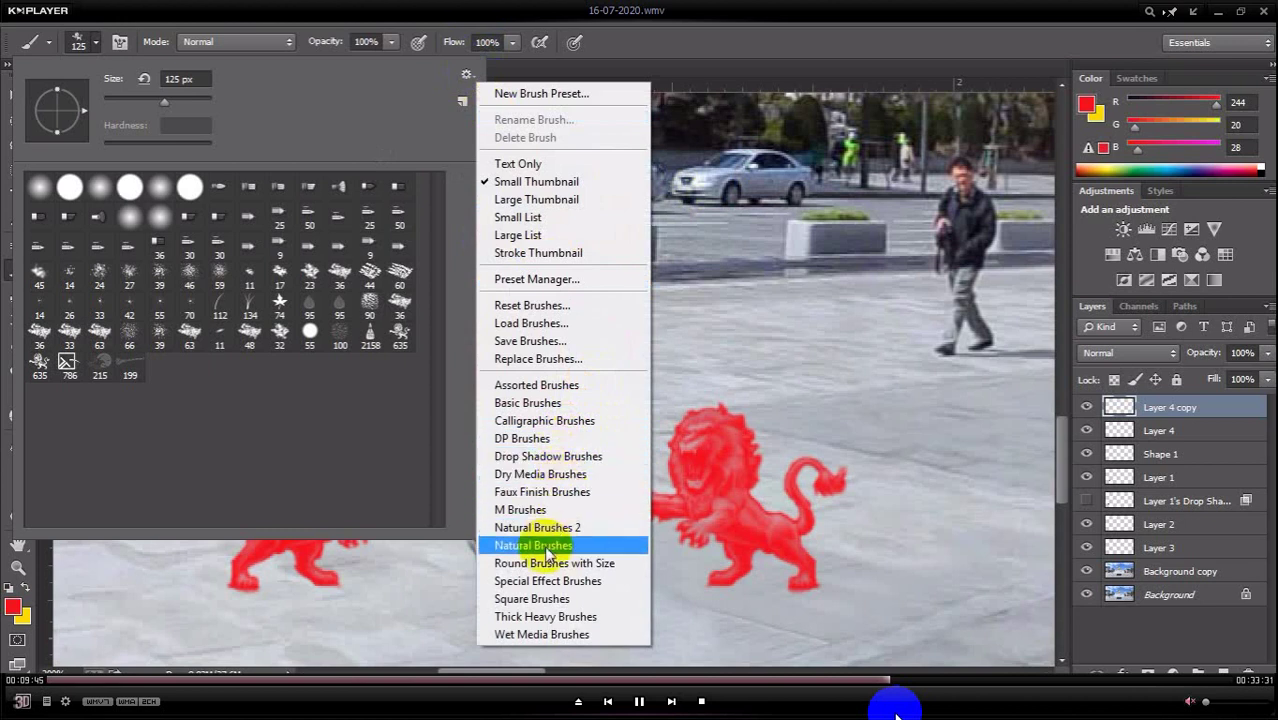
Load the Natural Brushes set into the brush presets.
{"action": "left_click", "coordinate": [540, 545]}
{"action": "left_click", "coordinate": [736, 274]}
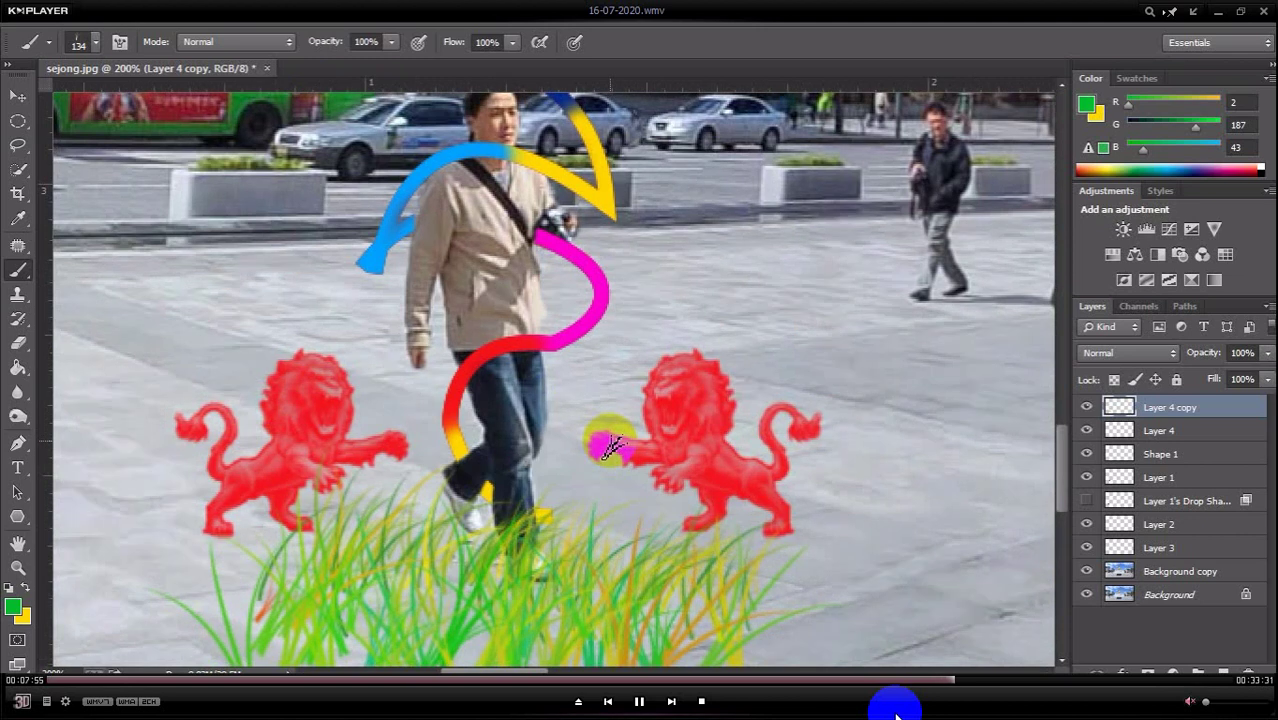
{"action": "key", "text": "Left"}
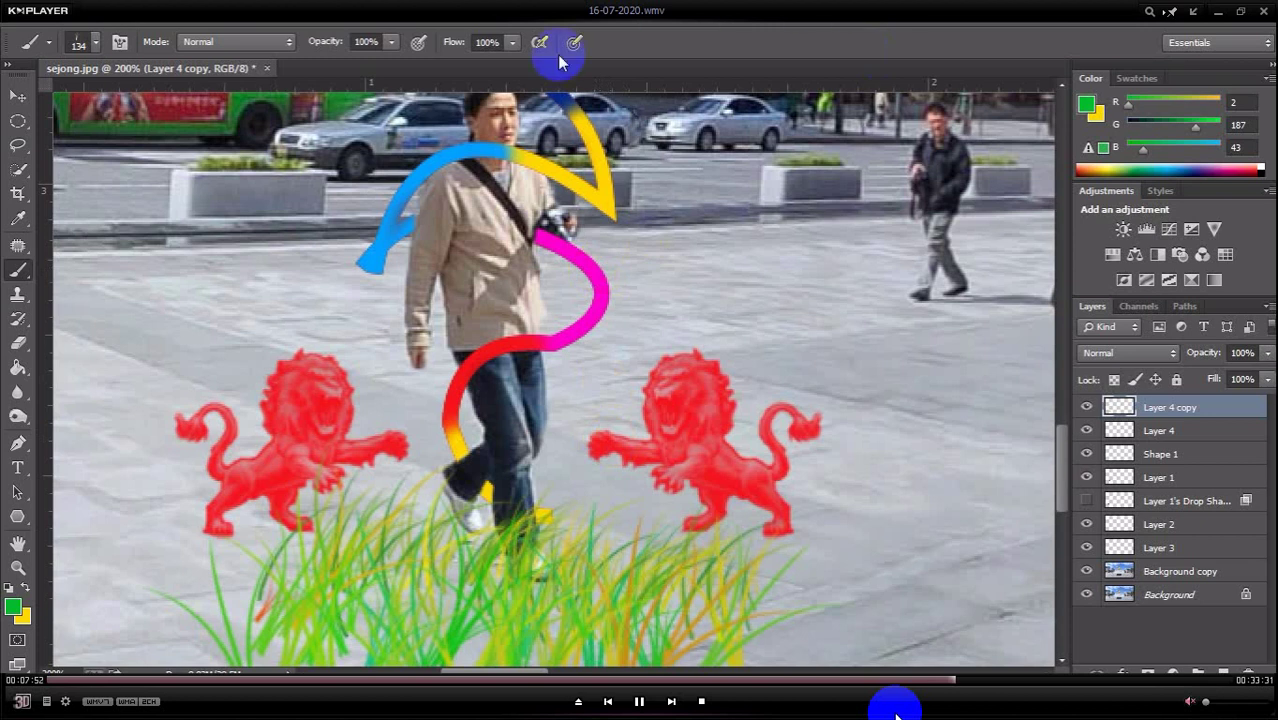
{"action": "key", "text": "Left"}
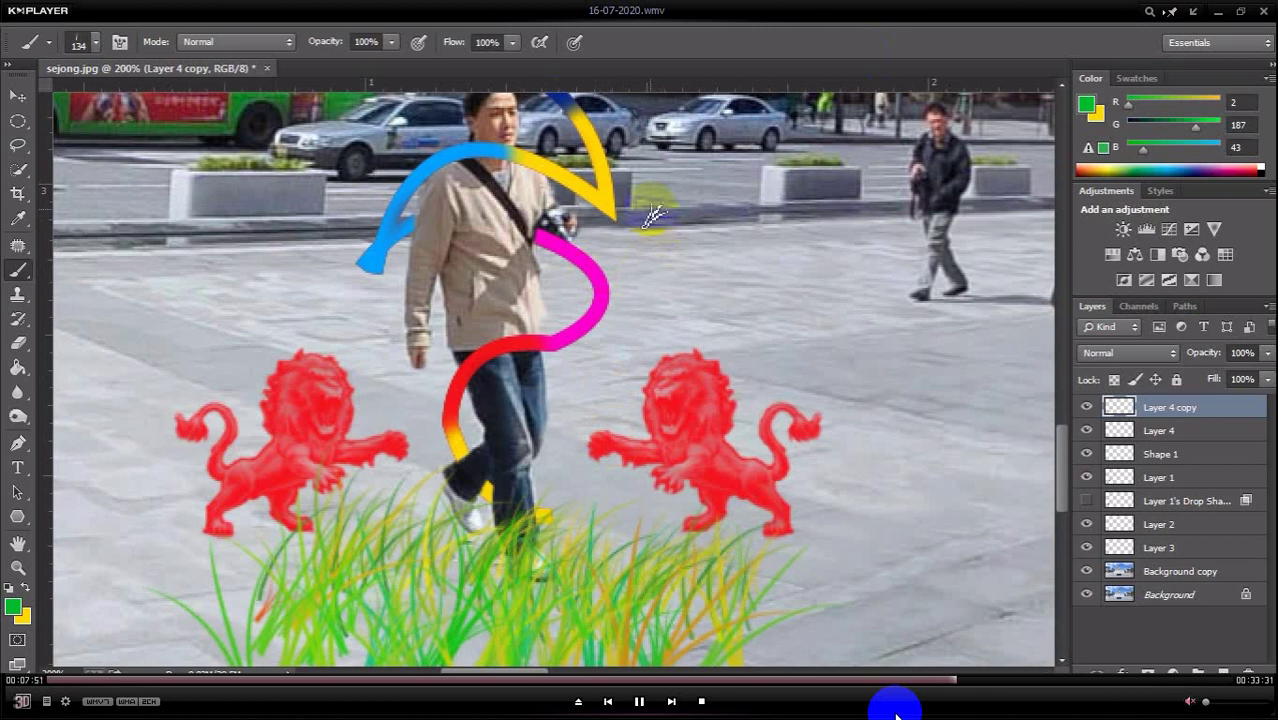
{"action": "key", "text": "Left"}
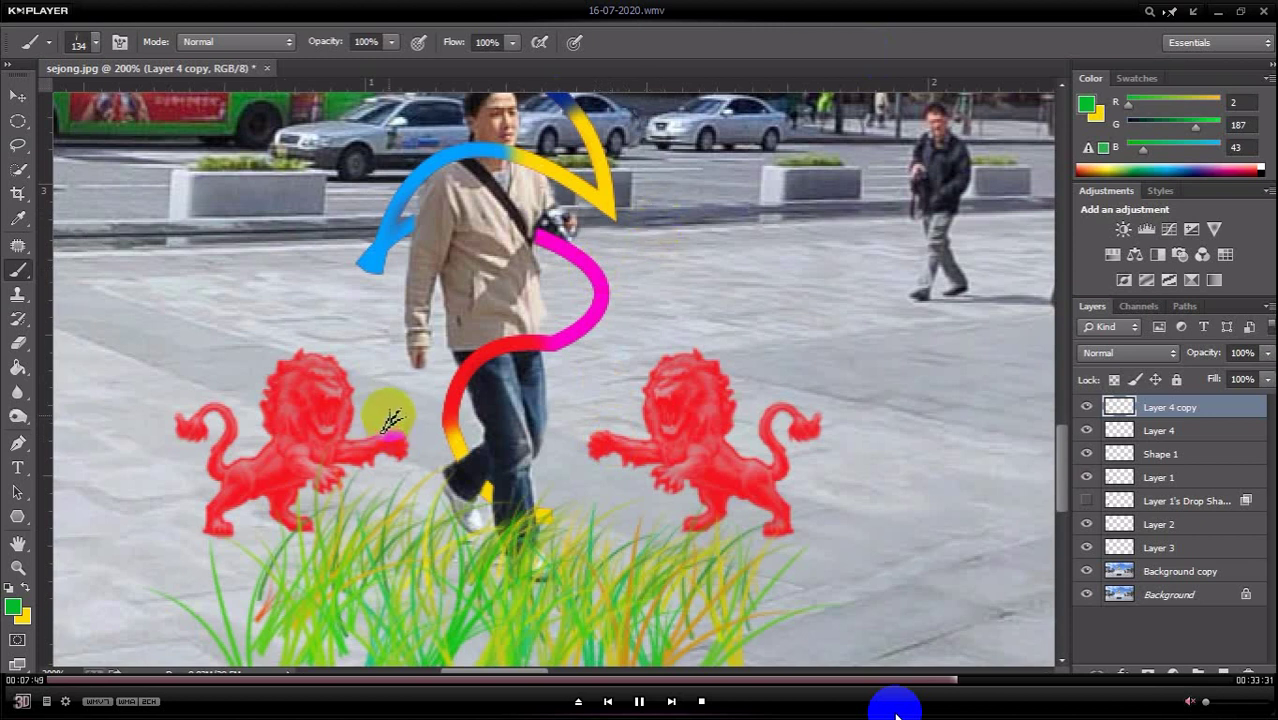
{"action": "key", "text": "Left"}
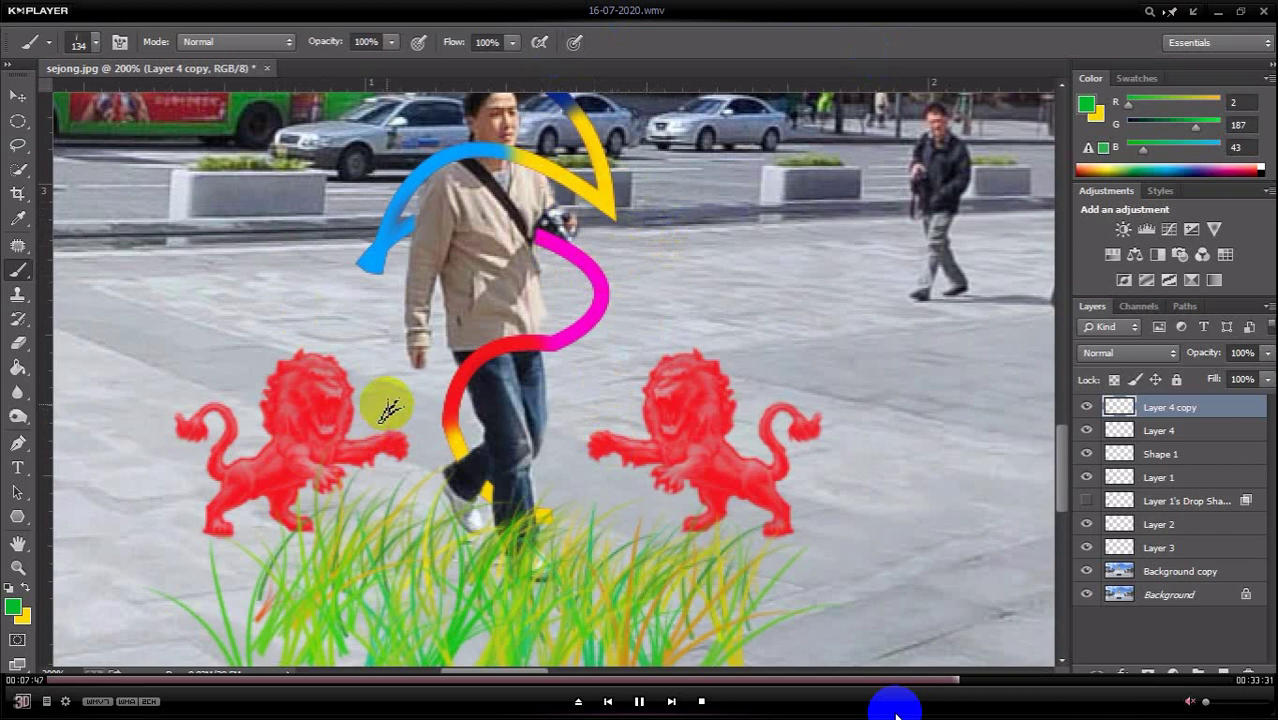
{"action": "key", "text": "Left"}
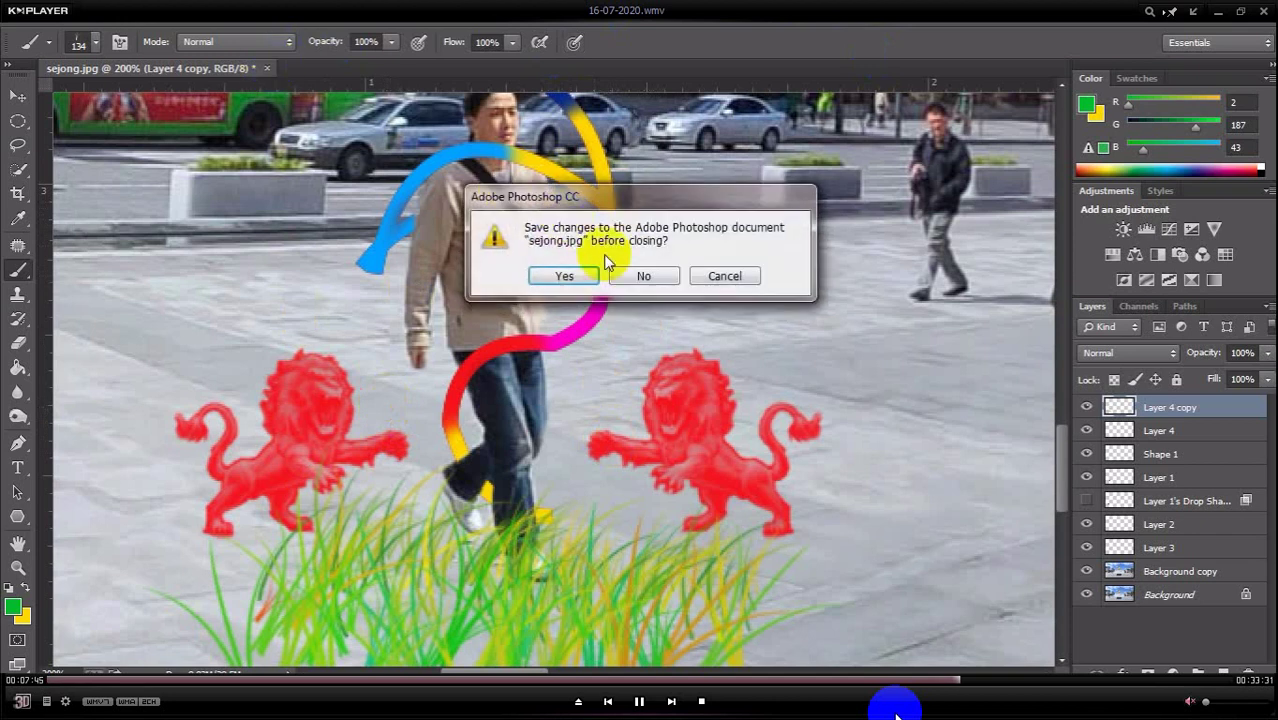
{"action": "key", "text": "Left"}
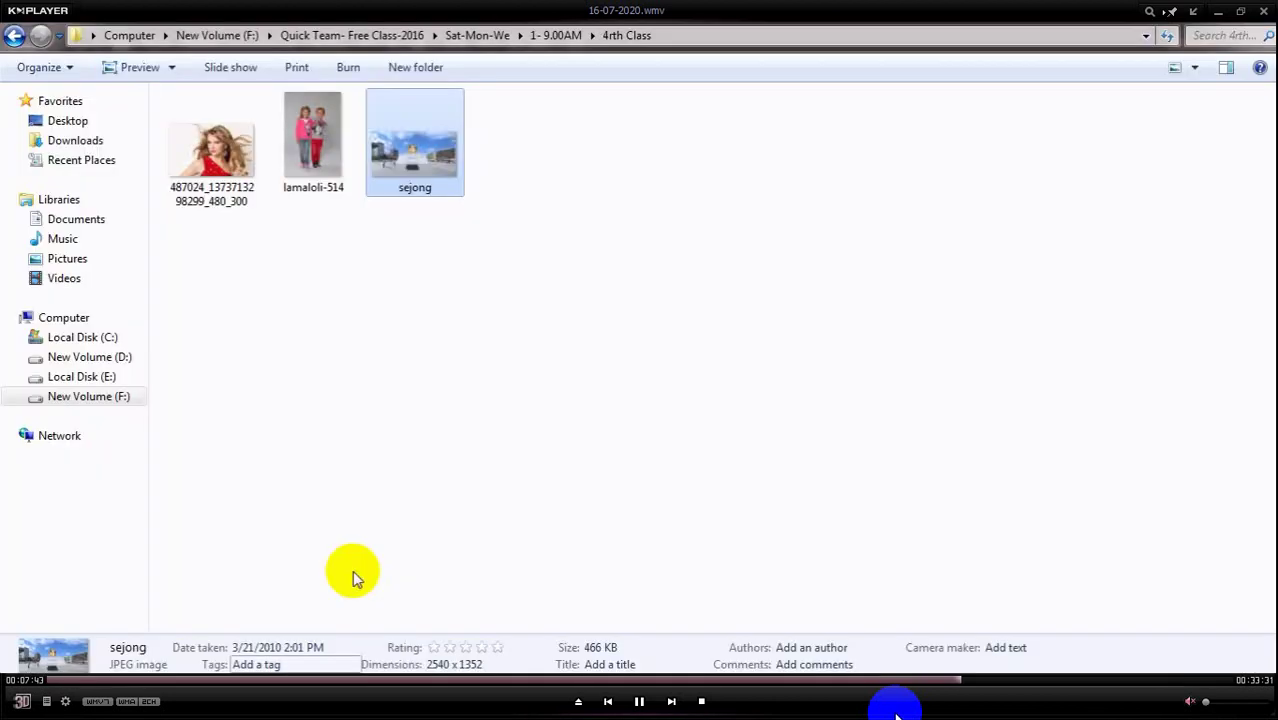
{"action": "key", "text": "Left"}
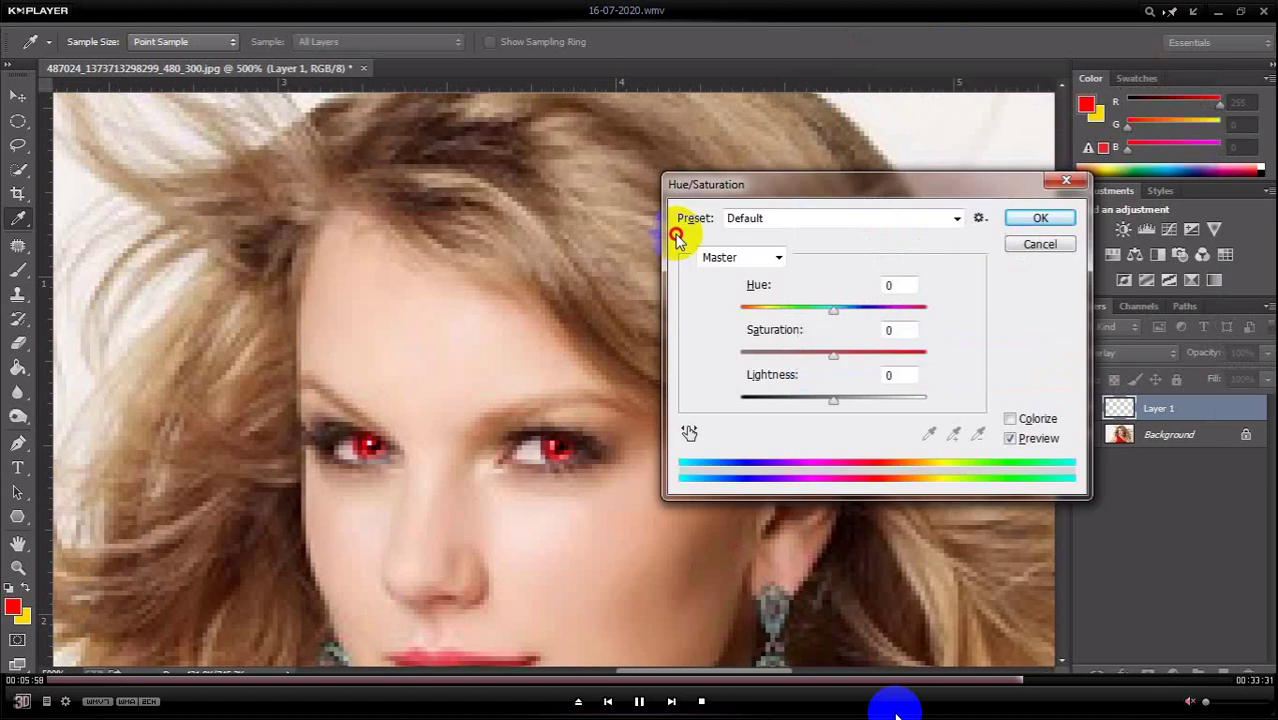
{"action": "key", "text": "Left"}
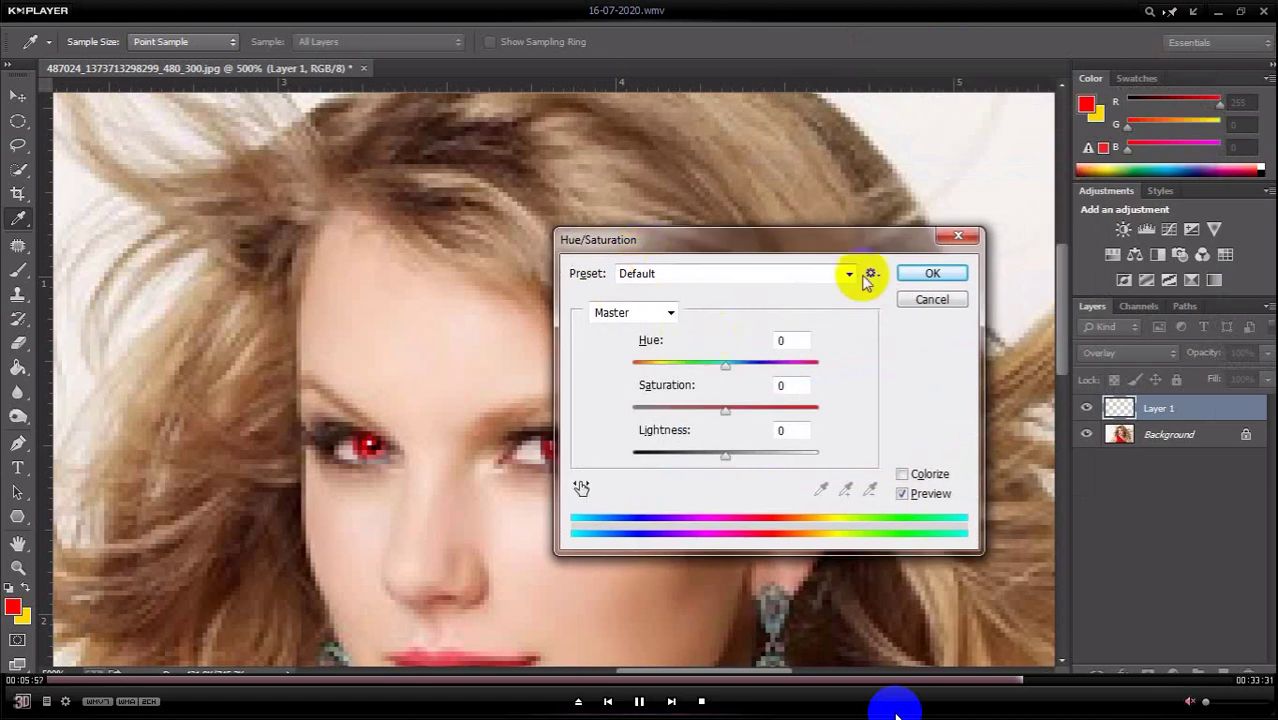
{"action": "key", "text": "Left"}
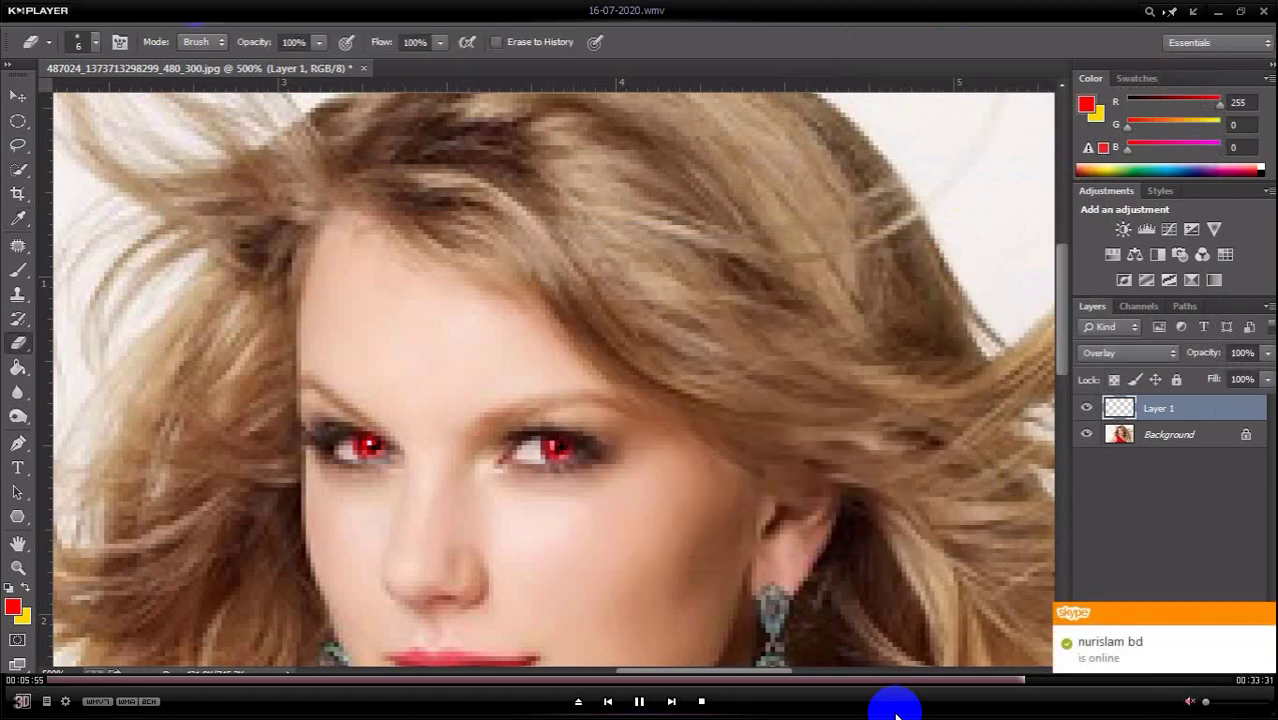
{"action": "key", "text": "Left"}
{"action": "key", "text": "Left"}
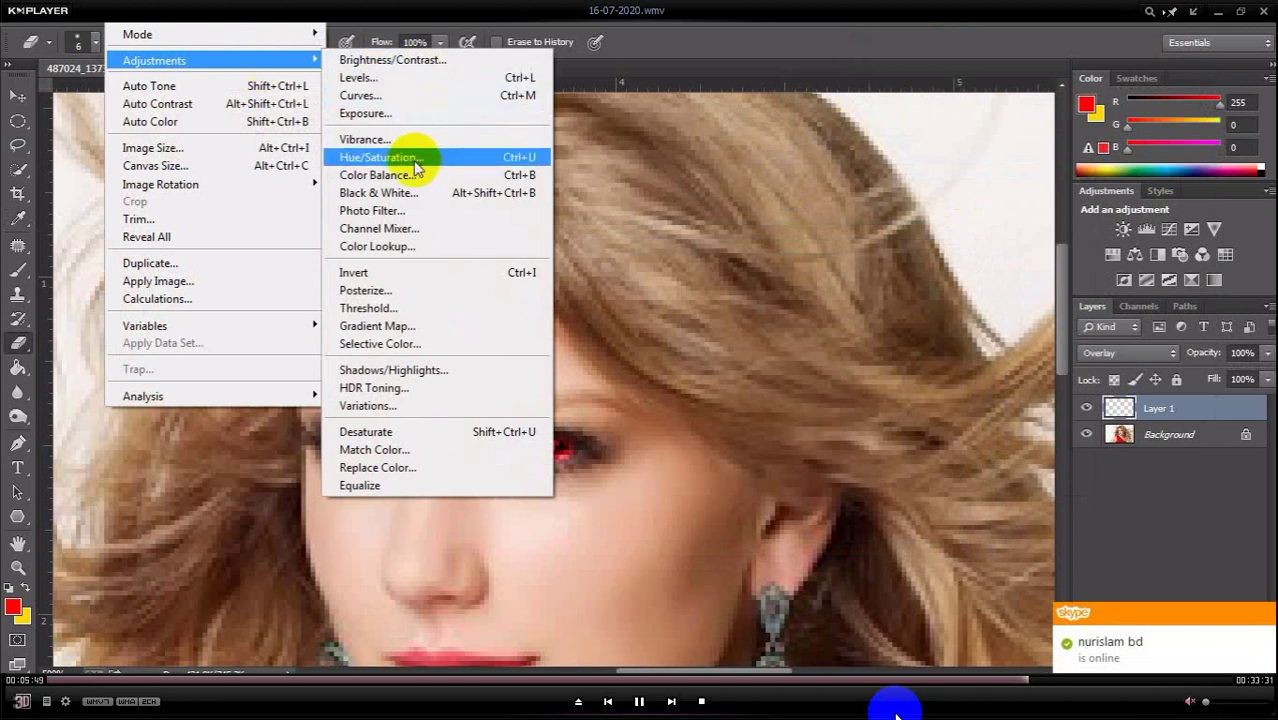
{"action": "key", "text": "Left"}
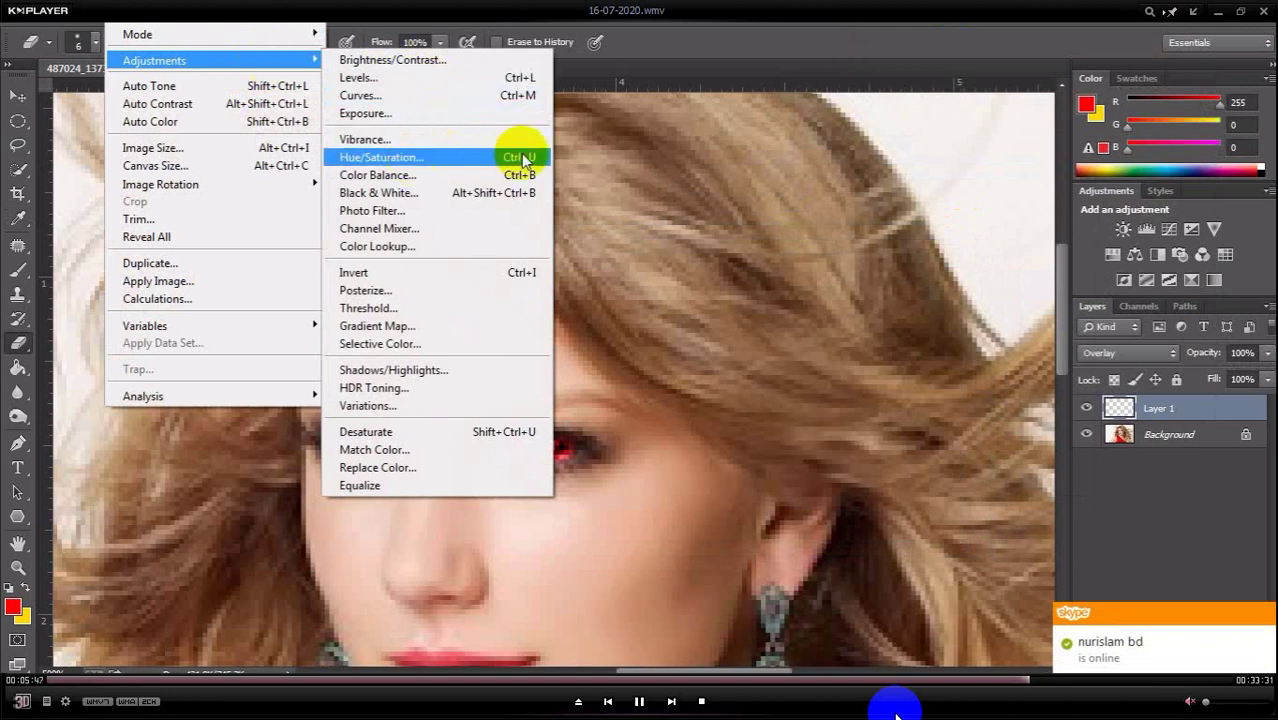
{"action": "key", "text": "Left"}
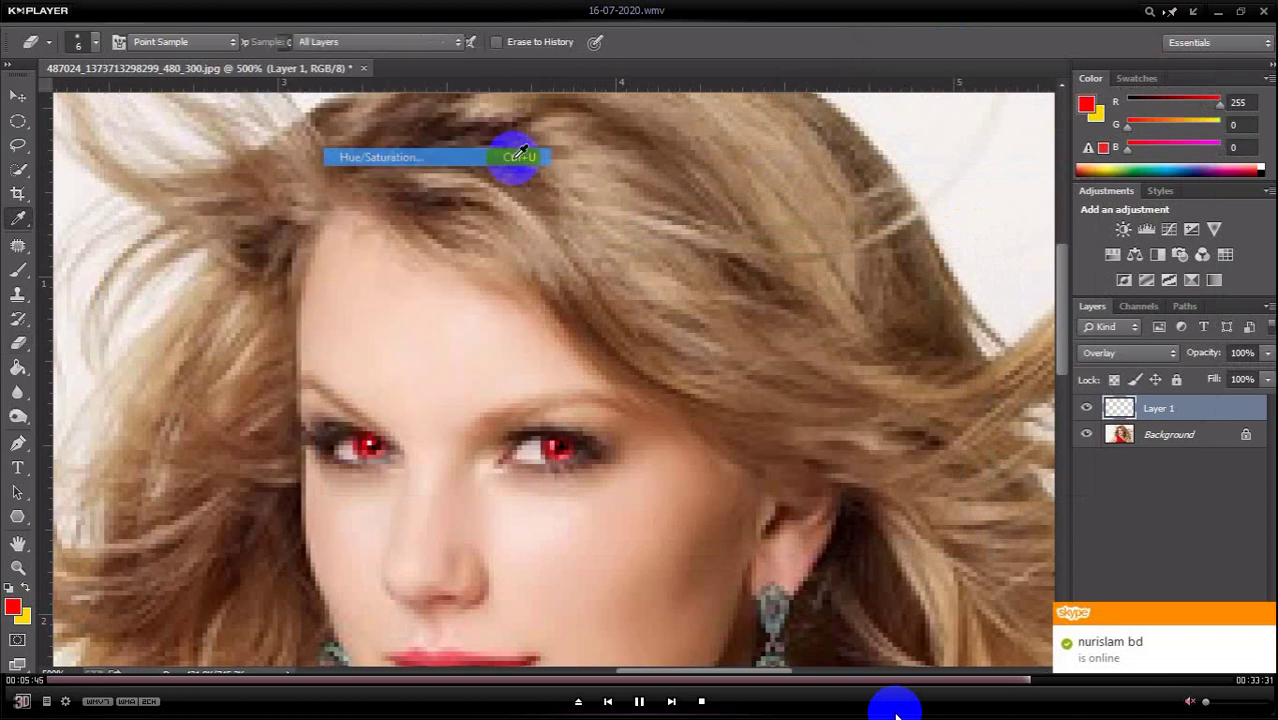
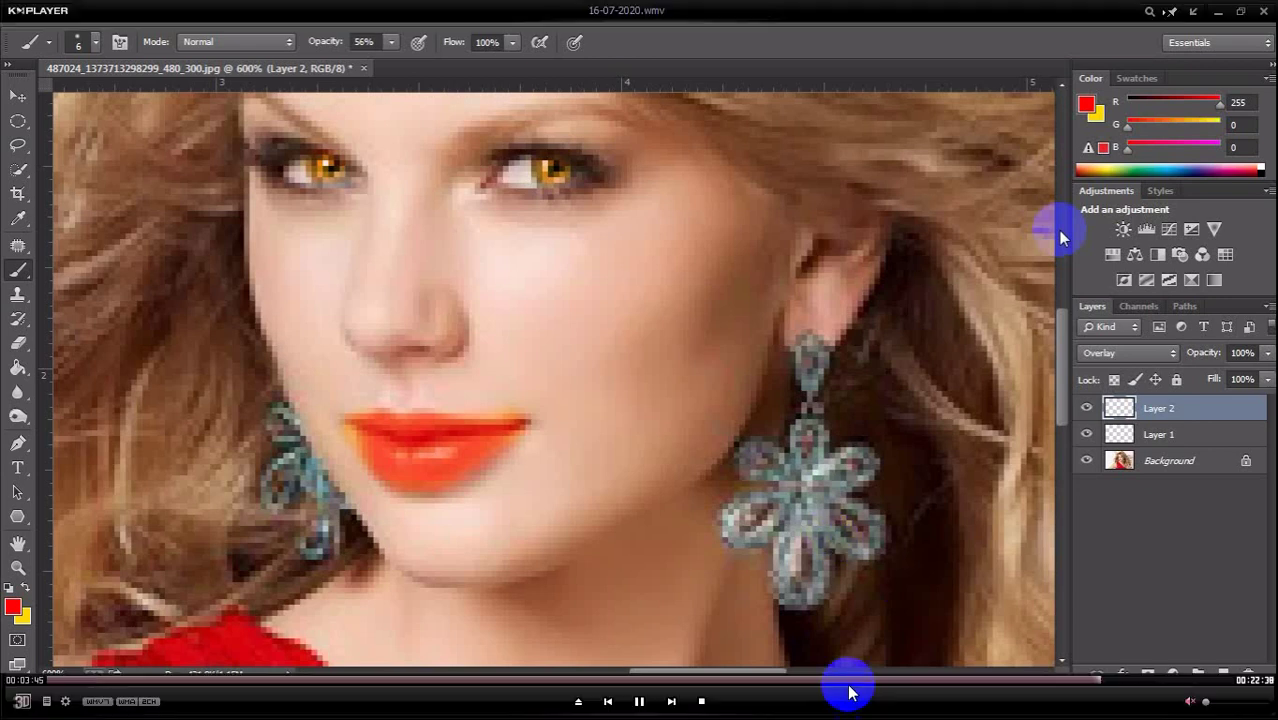
Minimize the video player, the Google Meet browser window, WhatsApp, Photoshop and the Learning & Earning Notepad window to clear the desktop.
{"action": "left_click", "coordinate": [1218, 16]}
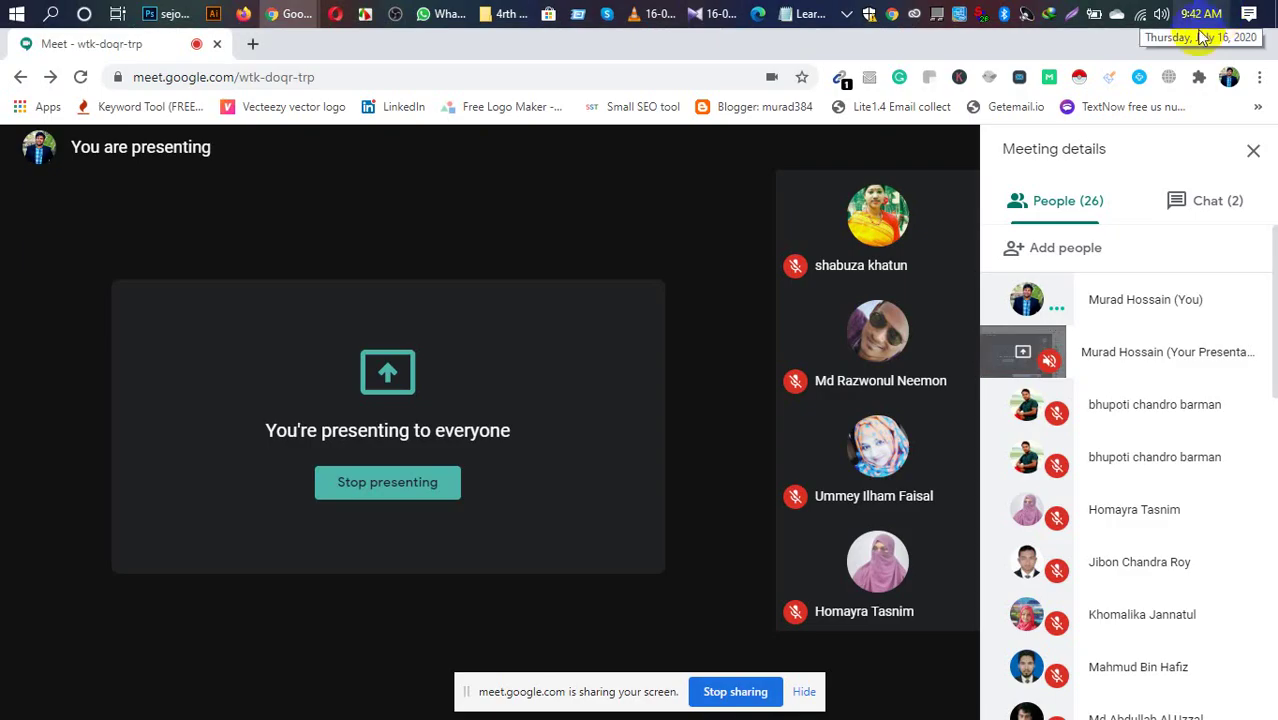
{"action": "left_click", "coordinate": [1171, 45]}
{"action": "left_click", "coordinate": [1168, 41]}
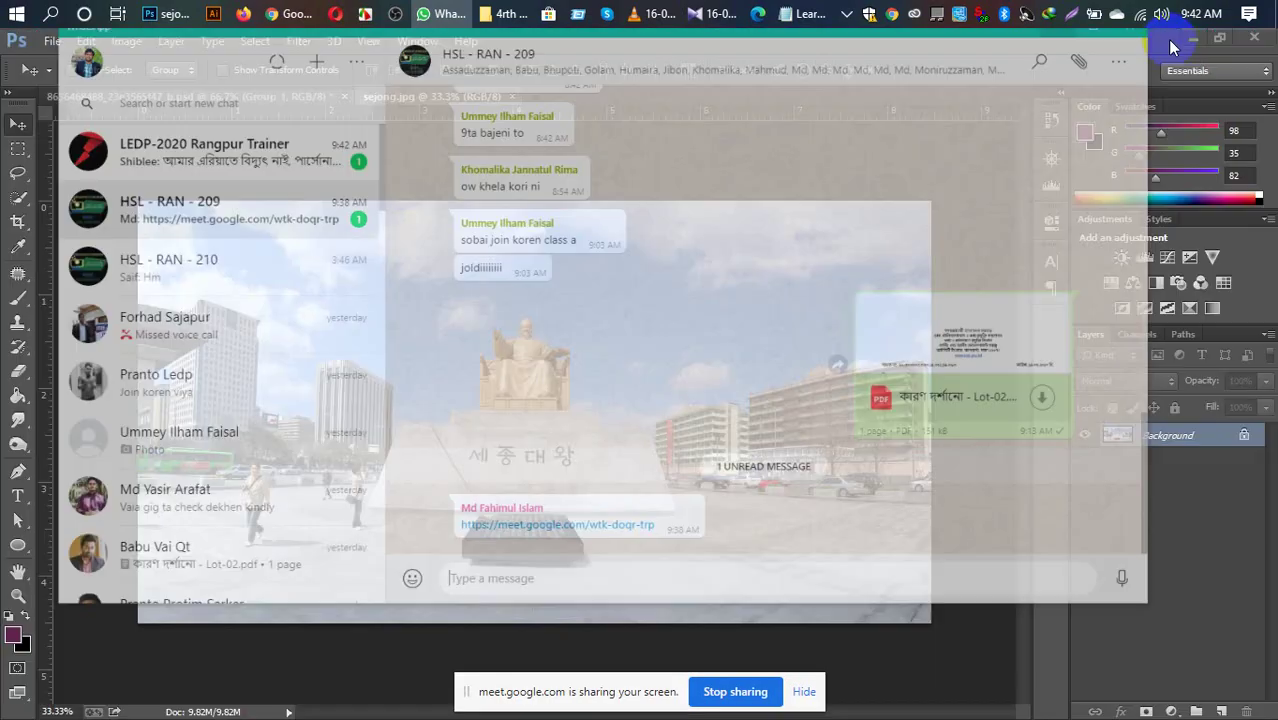
{"action": "left_click", "coordinate": [1193, 37]}
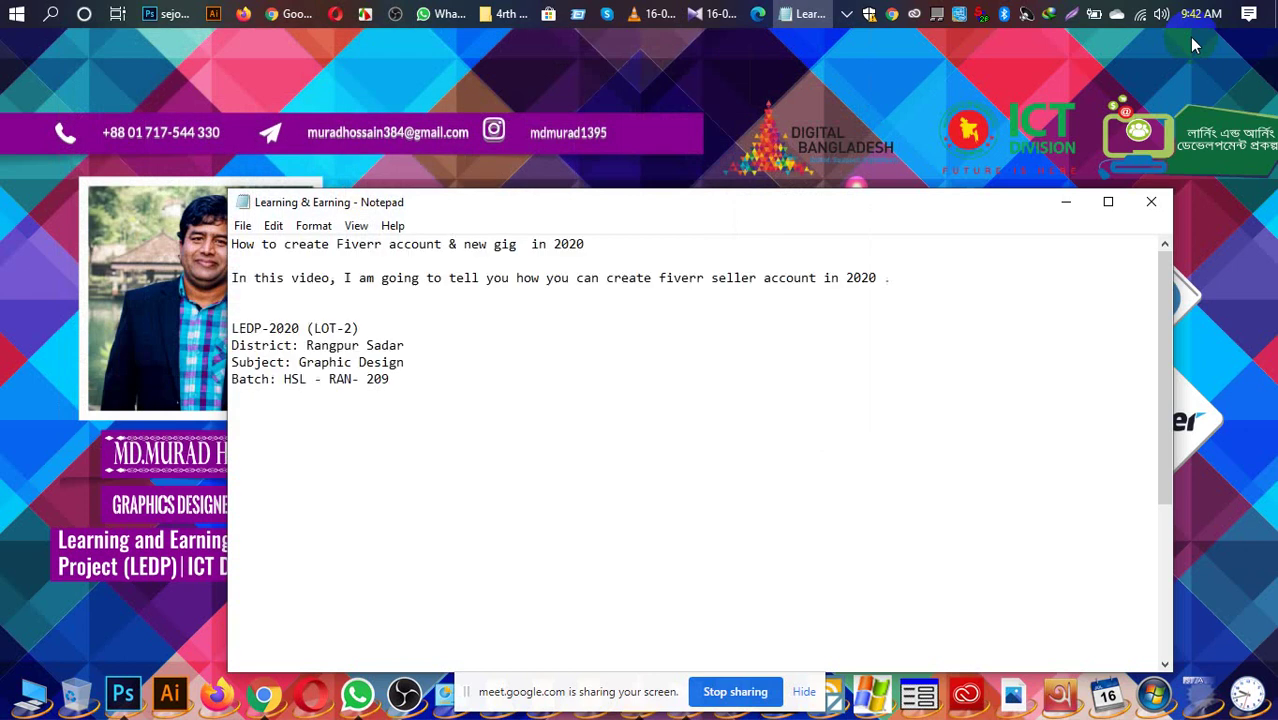
{"action": "left_click", "coordinate": [1067, 201]}
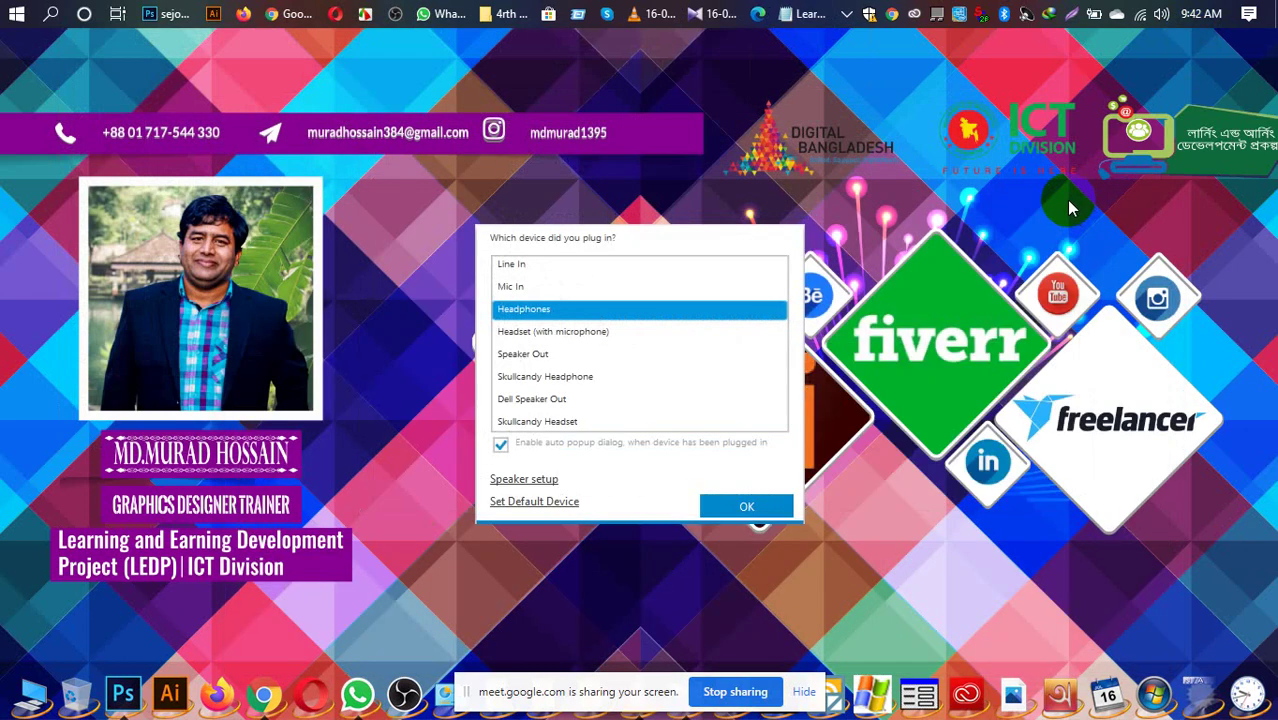
Confirm Headphones as the plugged-in audio device and bring KMPlayer back up with the 16-07-2020.wmv lesson playing.
{"action": "left_click", "coordinate": [740, 503]}
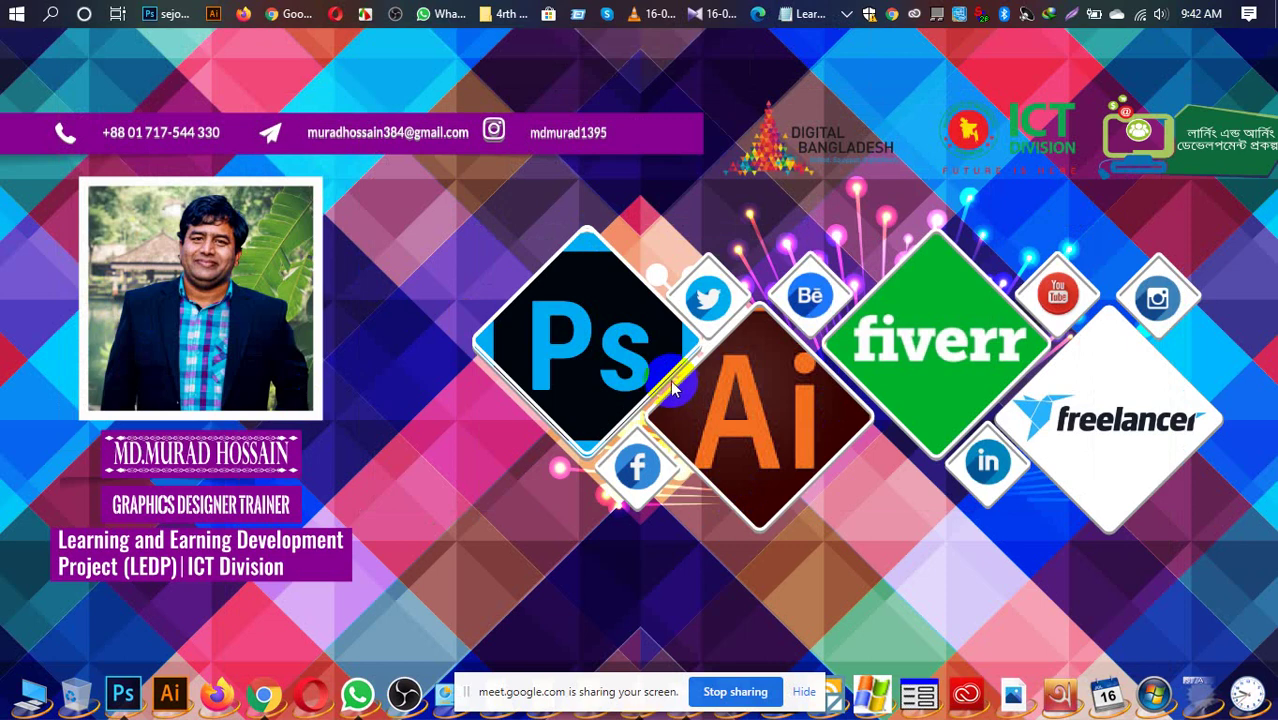
{"action": "left_click", "coordinate": [619, 252]}
{"action": "left_click", "coordinate": [692, 14]}
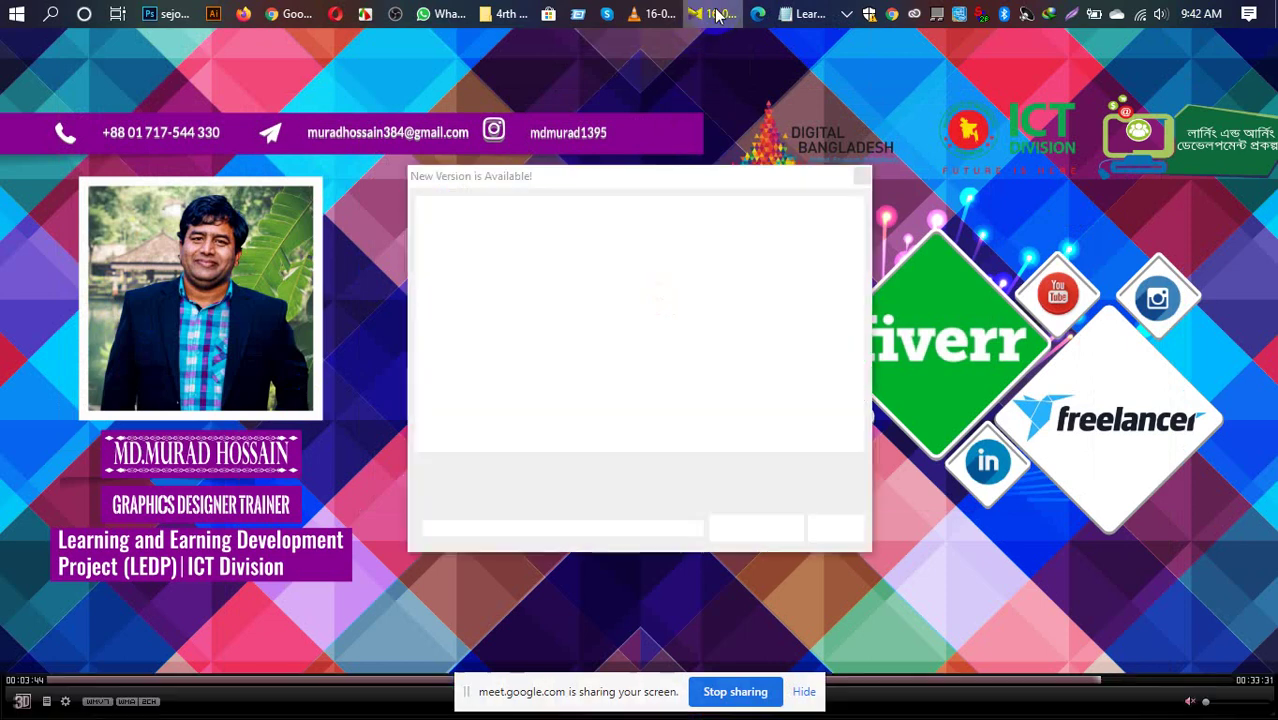
{"action": "left_click", "coordinate": [851, 708]}
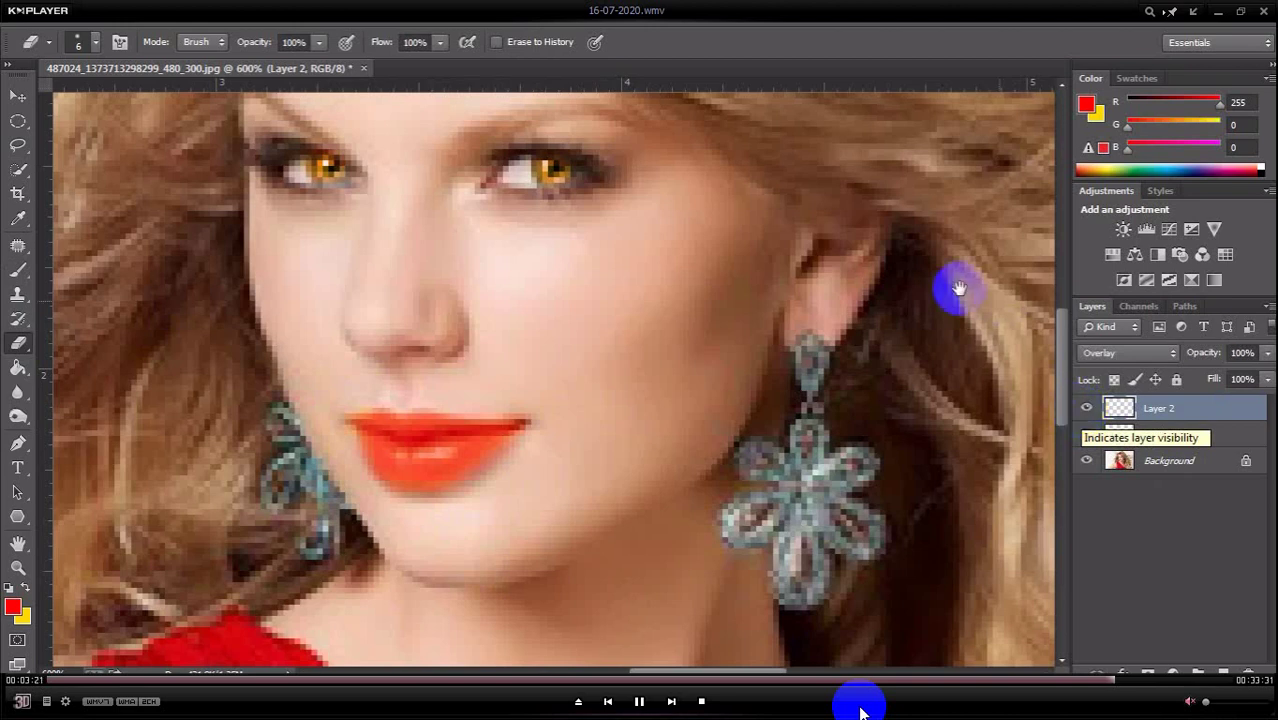
Add a new layer directly above the Background layer and switch to the Brush tool.
{"action": "scroll", "coordinate": [713, 300], "scroll_direction": "up", "scroll_amount": 2}
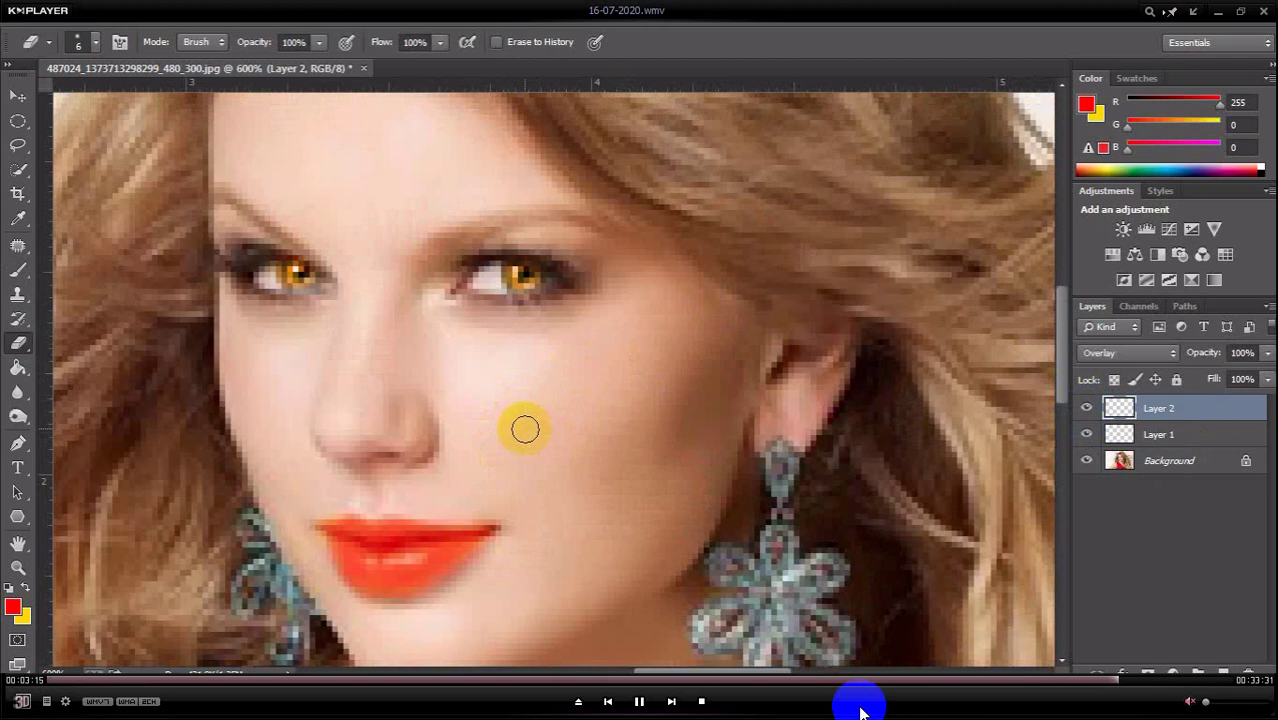
{"action": "left_click", "coordinate": [1163, 462]}
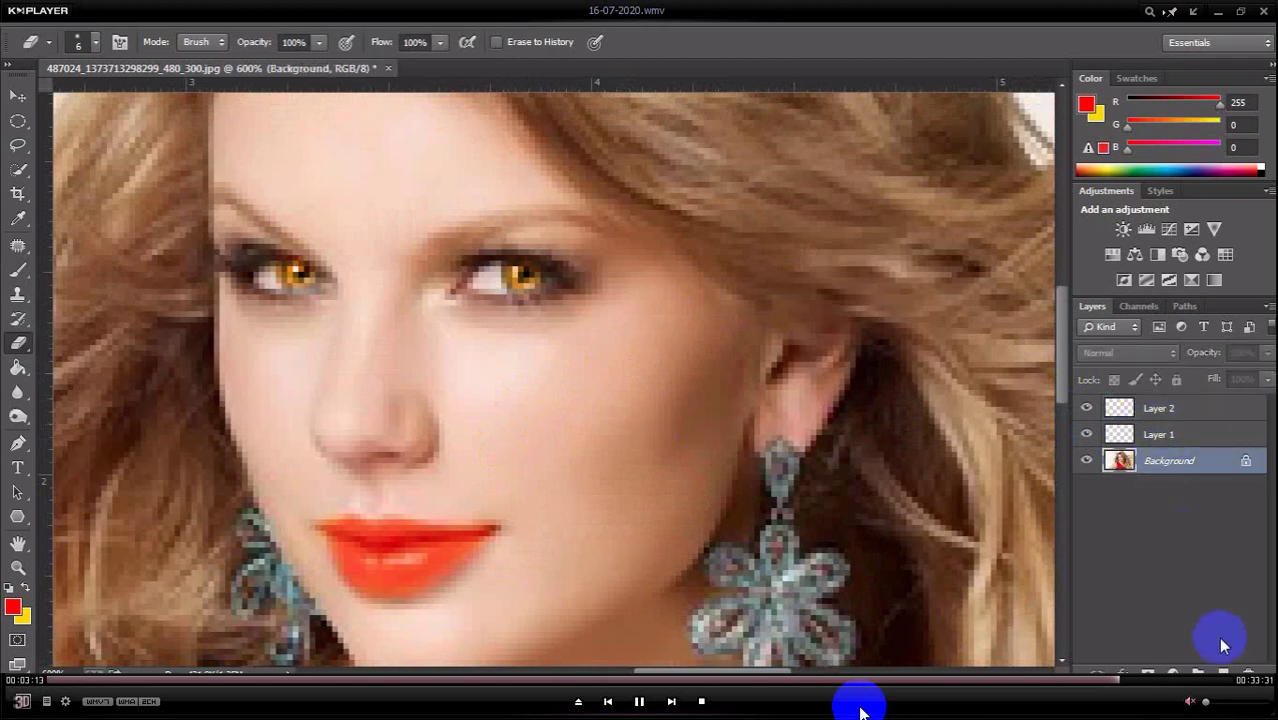
{"action": "left_click", "coordinate": [1222, 672]}
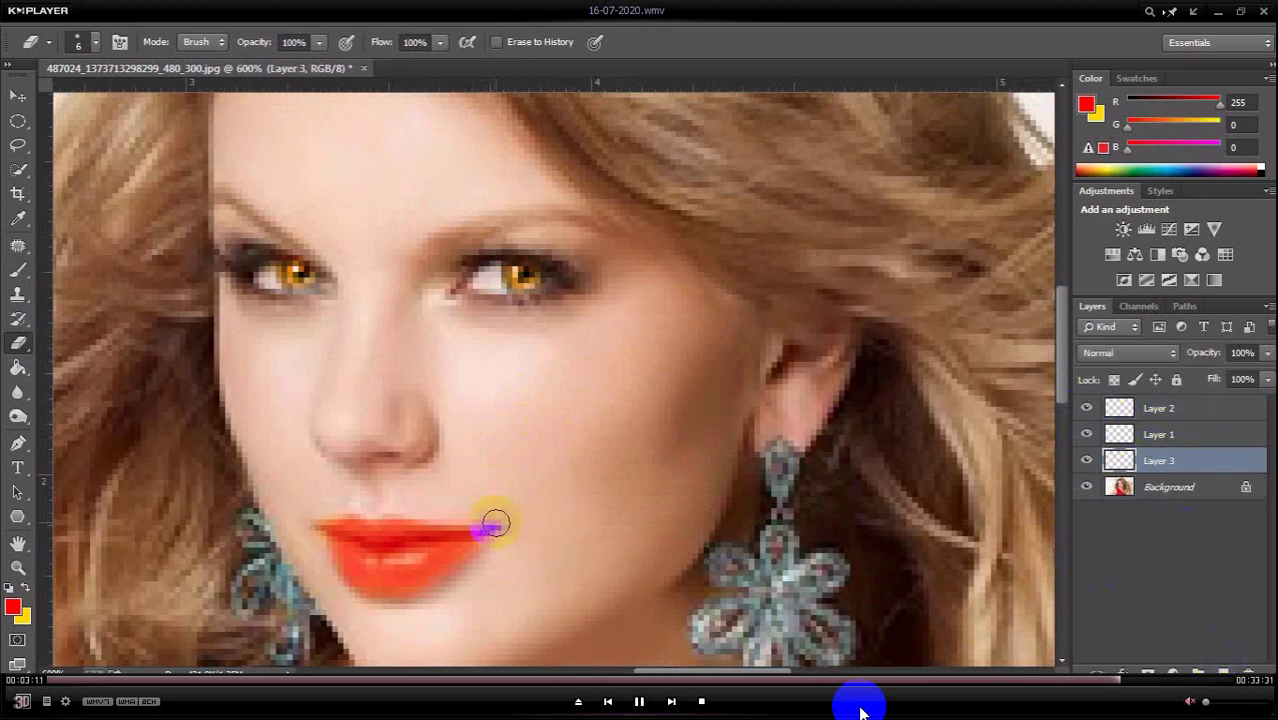
{"action": "key", "text": "b"}
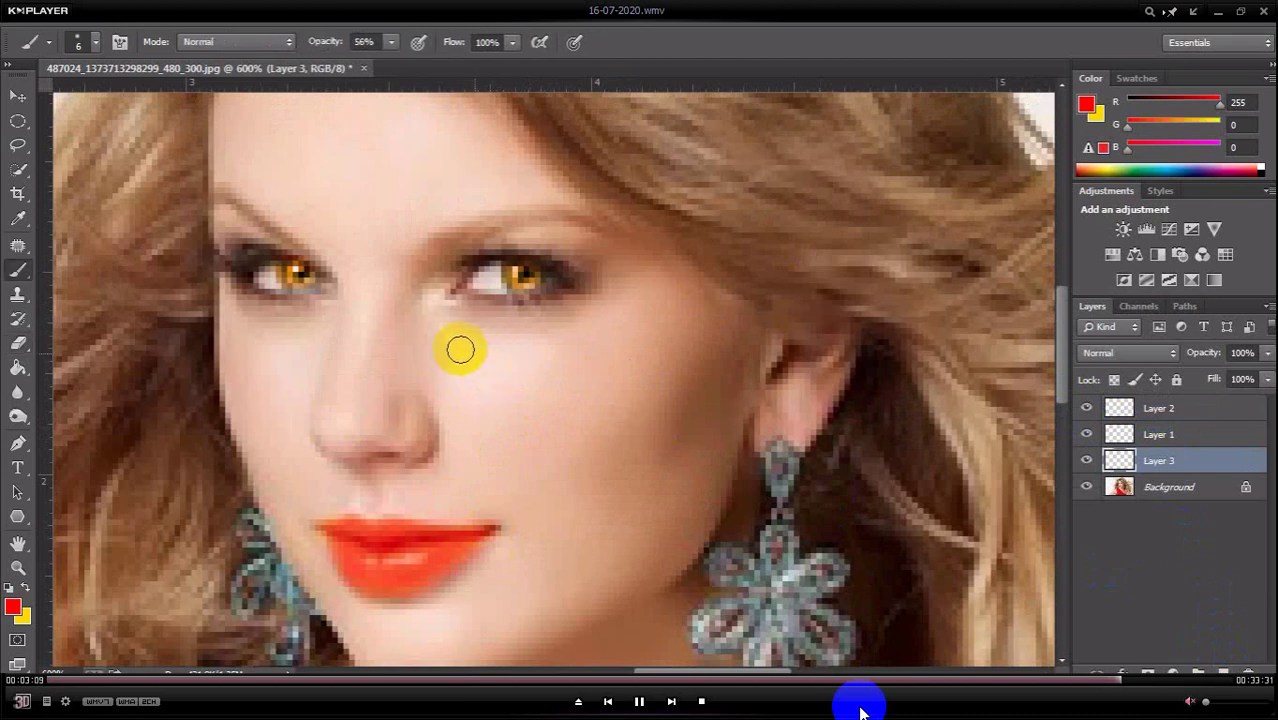
Starting with red ff0000, paint red, yellow, green and cyan streaks with a soft brush across the cheek on Layer 3, using Overlay blending.
{"action": "left_click", "coordinate": [13, 608]}
{"action": "left_click", "coordinate": [930, 377]}
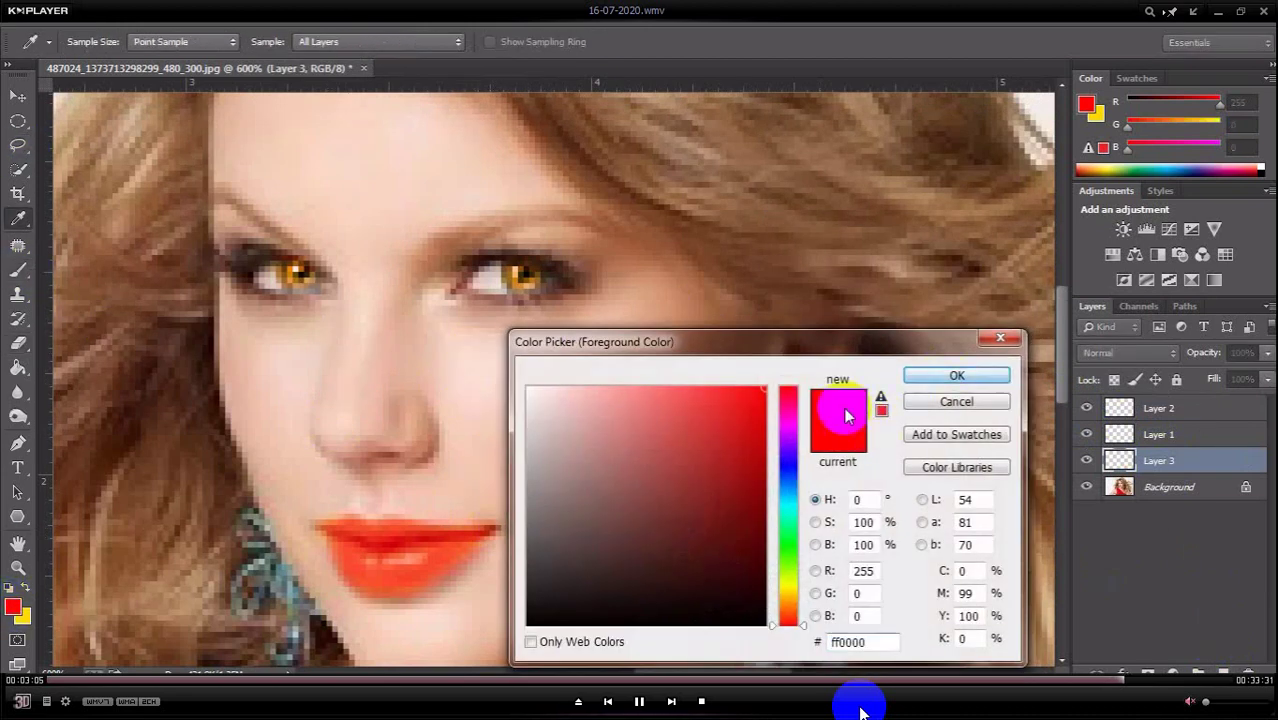
{"action": "key", "text": "bracketright"}
{"action": "key", "text": "bracketright"}
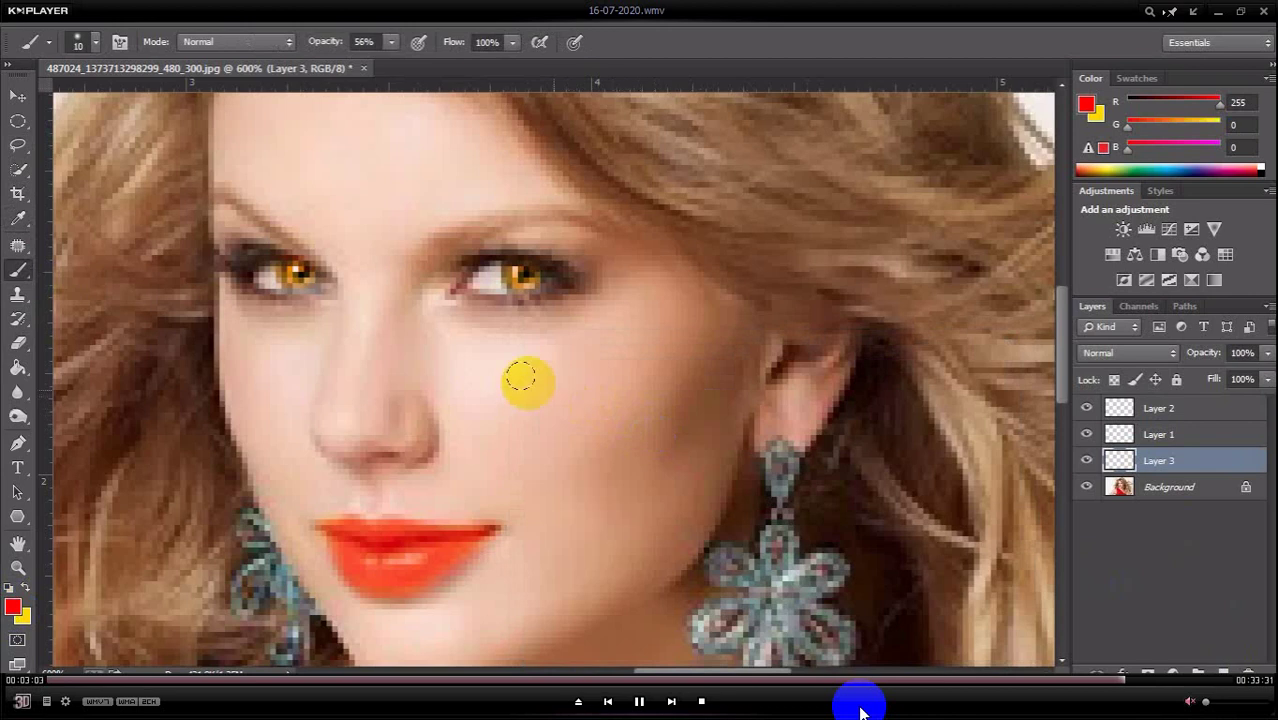
{"action": "mouse_move", "coordinate": [485, 280]}
{"action": "left_mouse_down"}
{"action": "mouse_move", "coordinate": [480, 252]}
{"action": "mouse_move", "coordinate": [485, 262]}
{"action": "left_mouse_up"}
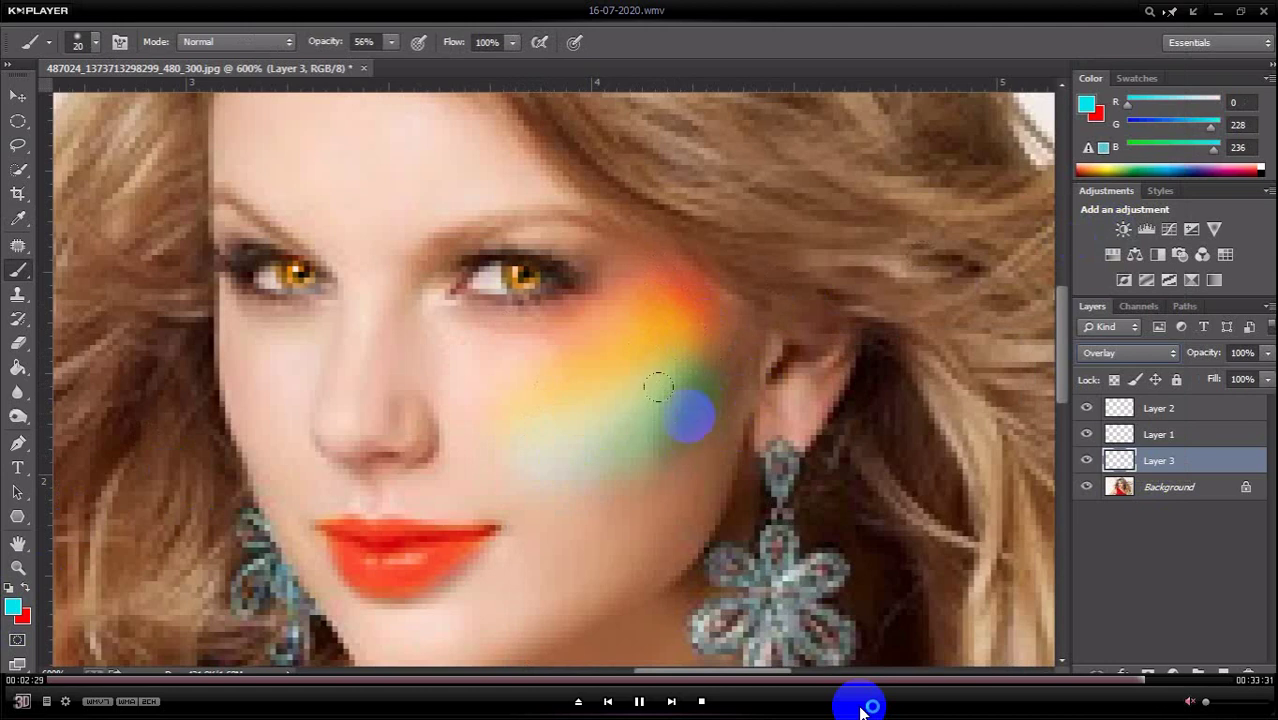
Trim the outer edges of the rainbow streaks on the cheek with a soft Eraser of size 35.
{"action": "key", "text": "Left"}
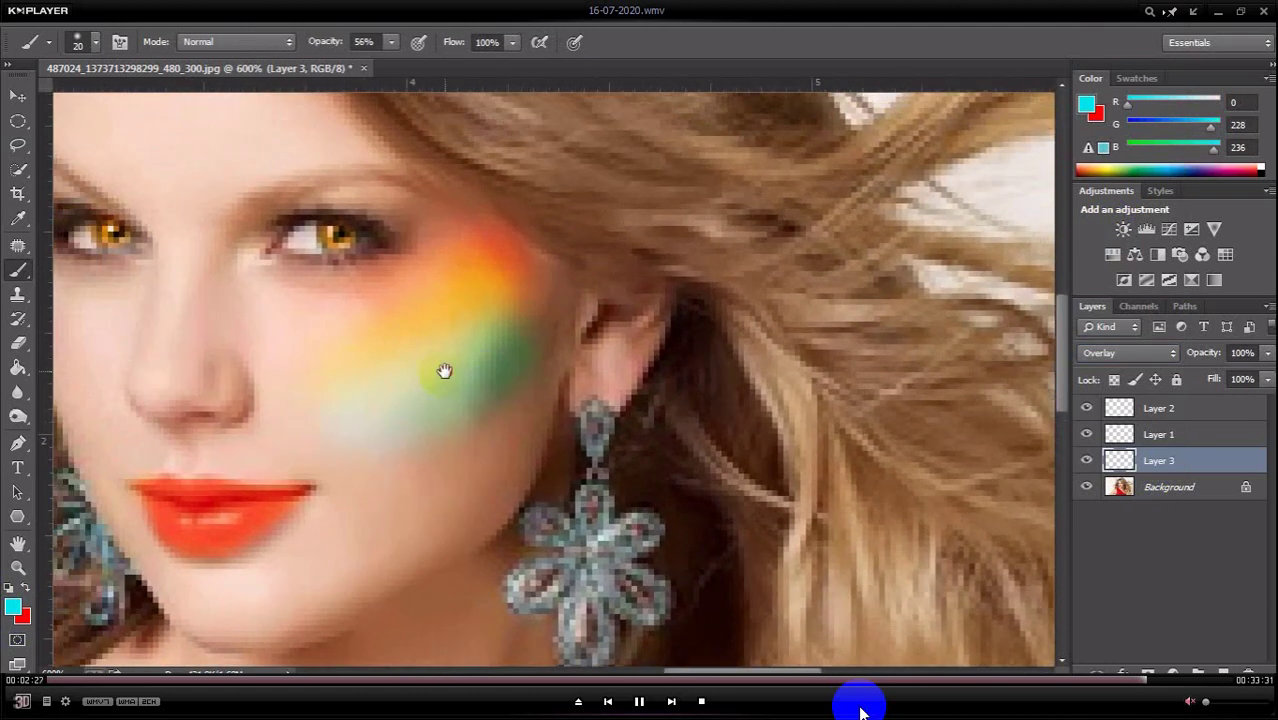
{"action": "key", "text": "Left"}
{"action": "key", "text": "Left"}
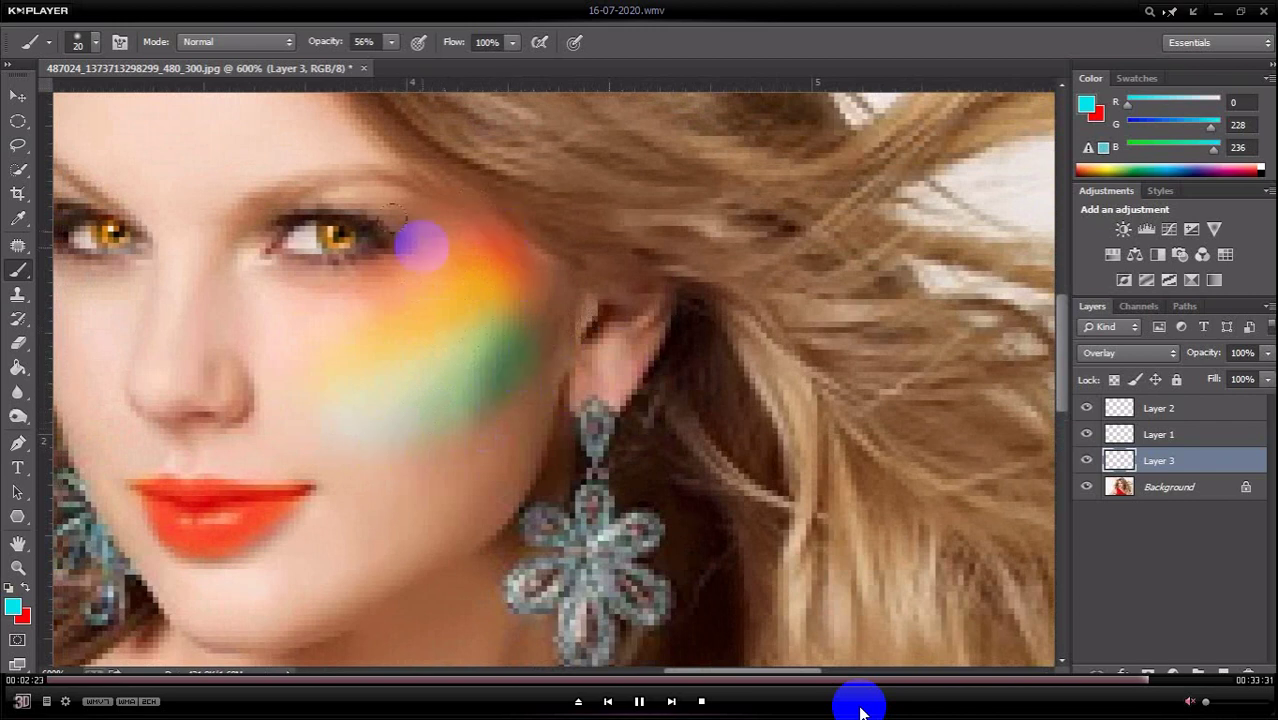
{"action": "key", "text": "Left"}
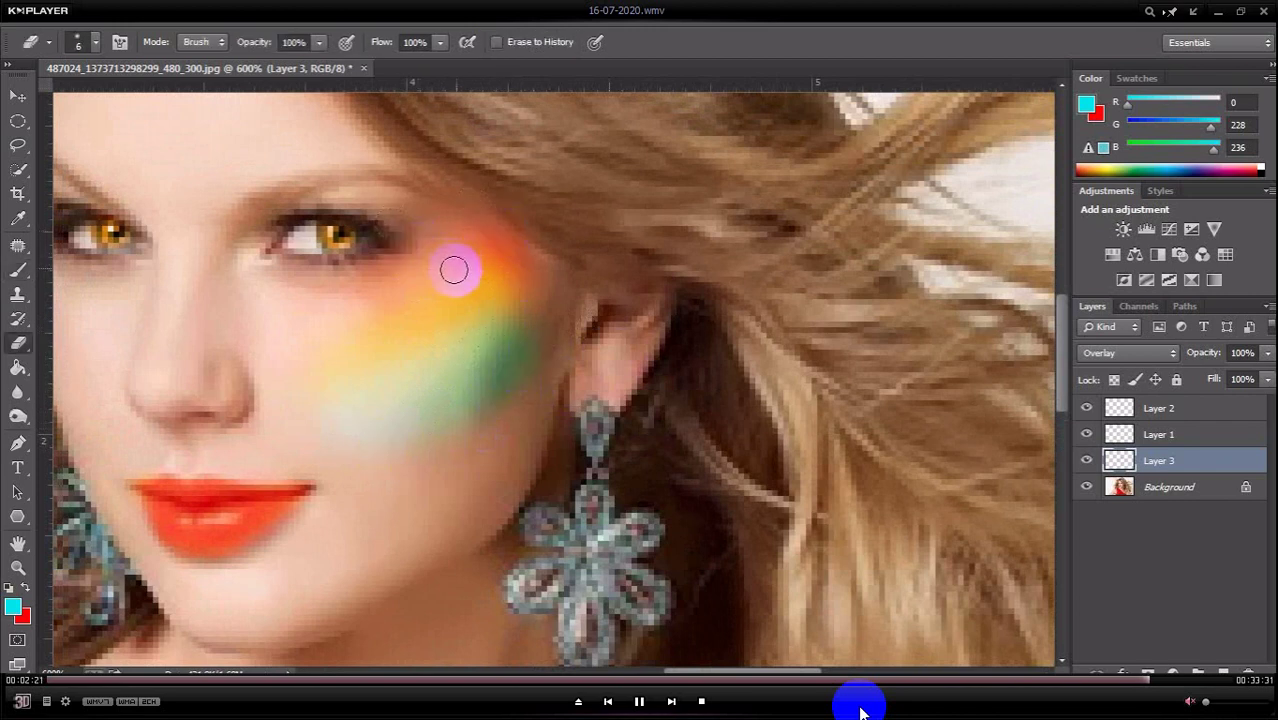
{"action": "key", "text": "Left"}
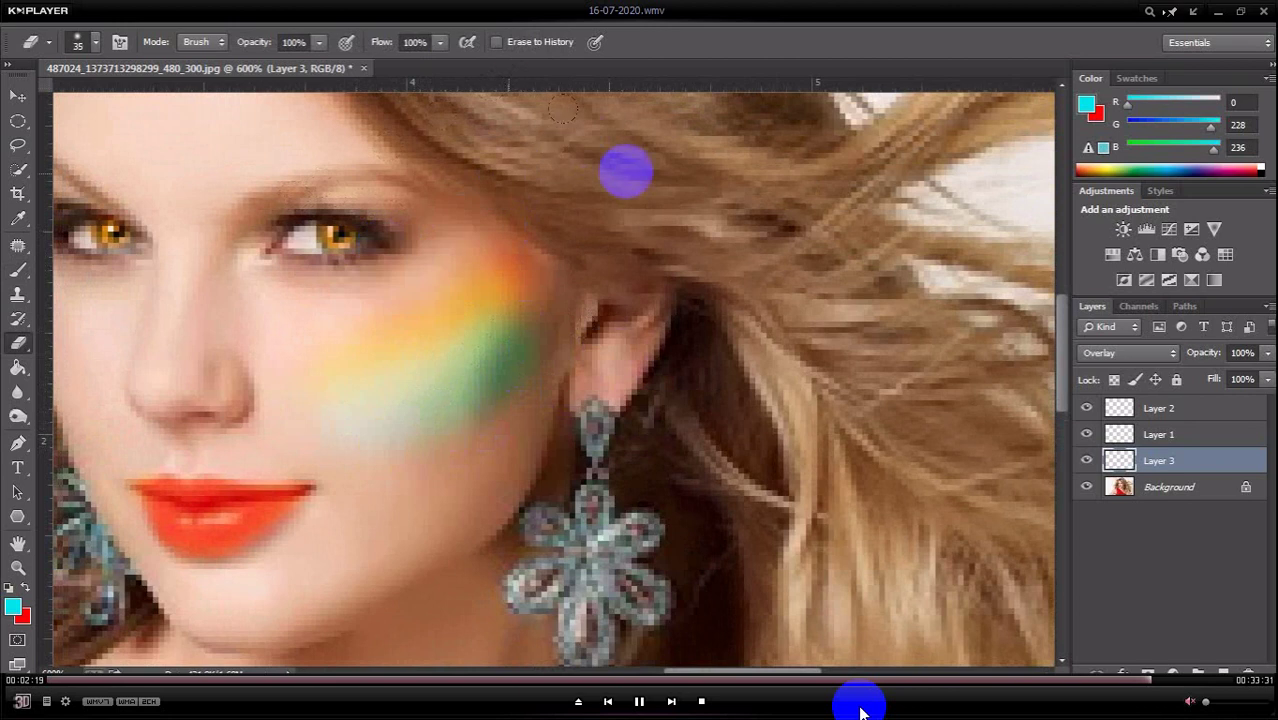
{"action": "key", "text": "Left"}
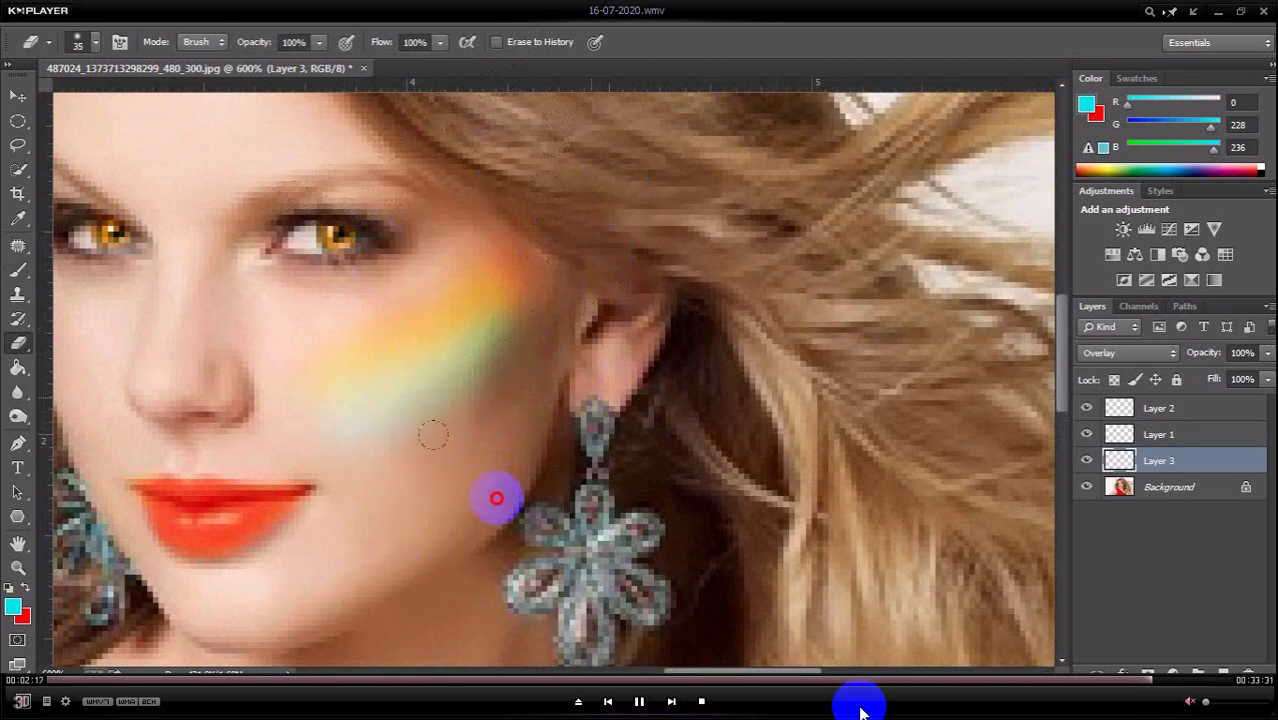
{"action": "key", "text": "Left"}
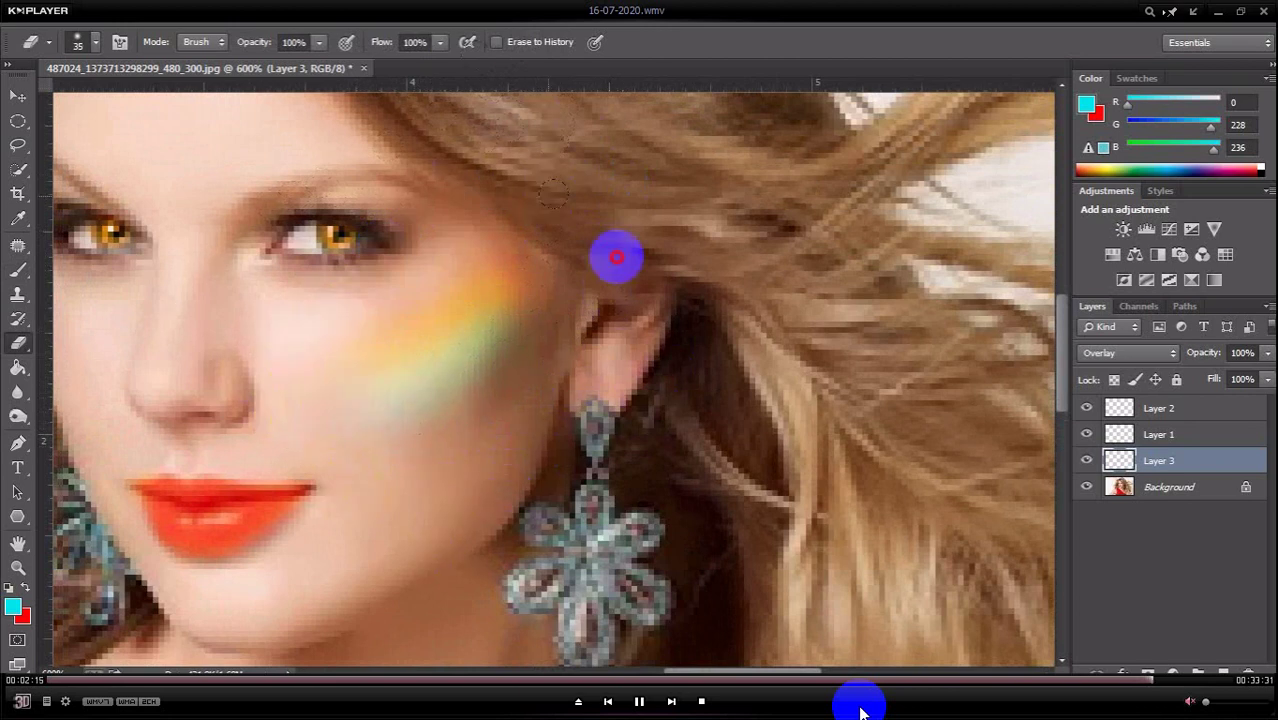
{"action": "key", "text": "Left"}
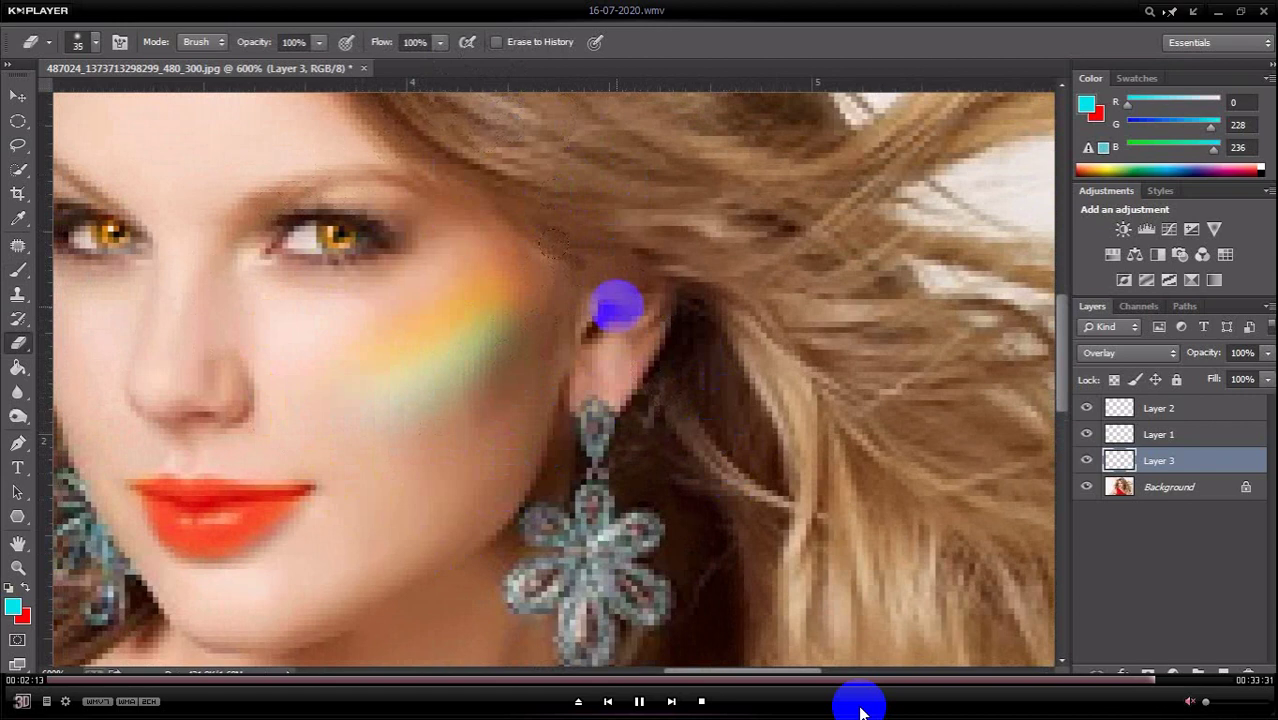
{"action": "key", "text": "Left"}
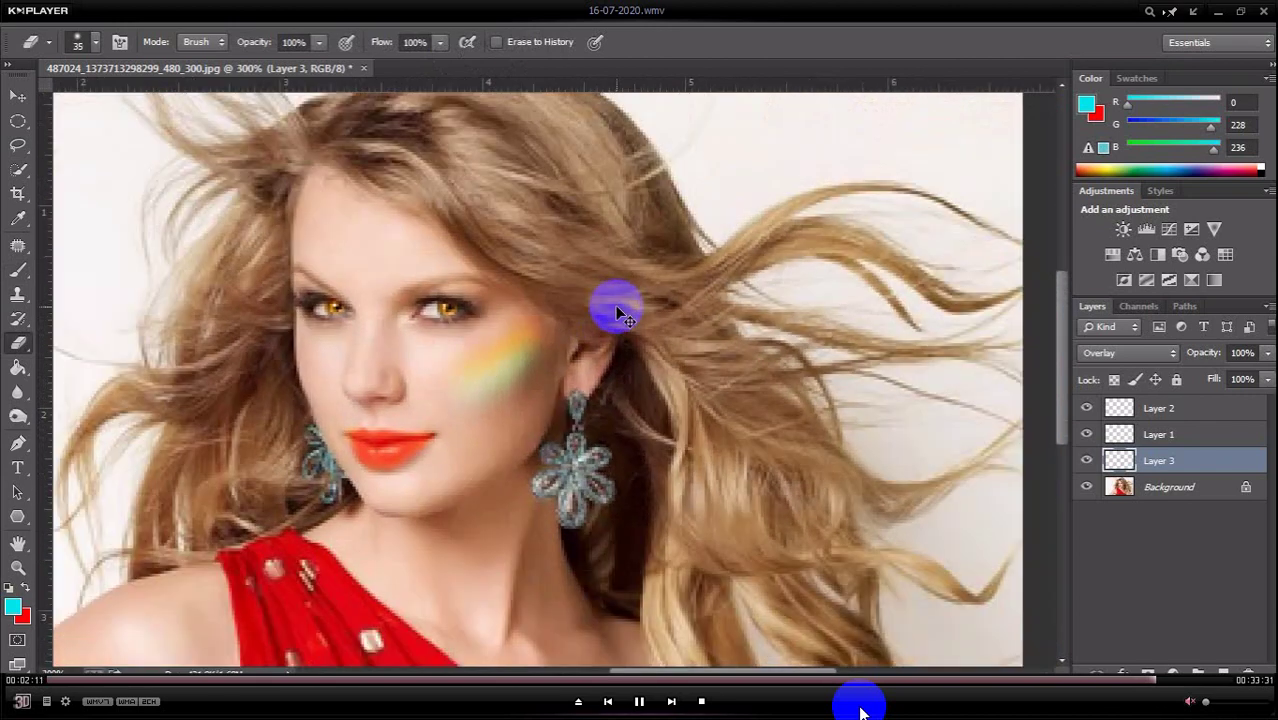
Paint a broad red patch over the hair above the forehead on a new layer with Soft Light blending.
{"action": "key", "text": "Left"}
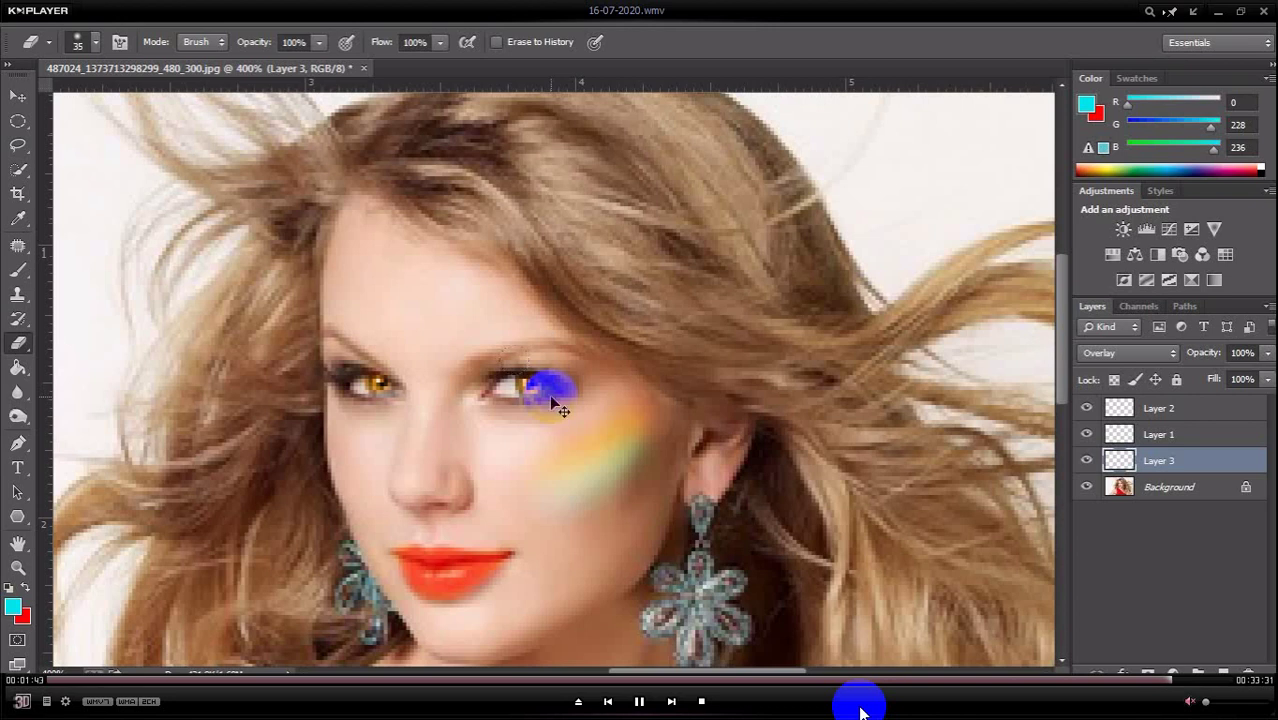
{"action": "left_click_drag", "start_coordinate": [742, 306], "coordinate": [729, 383]}
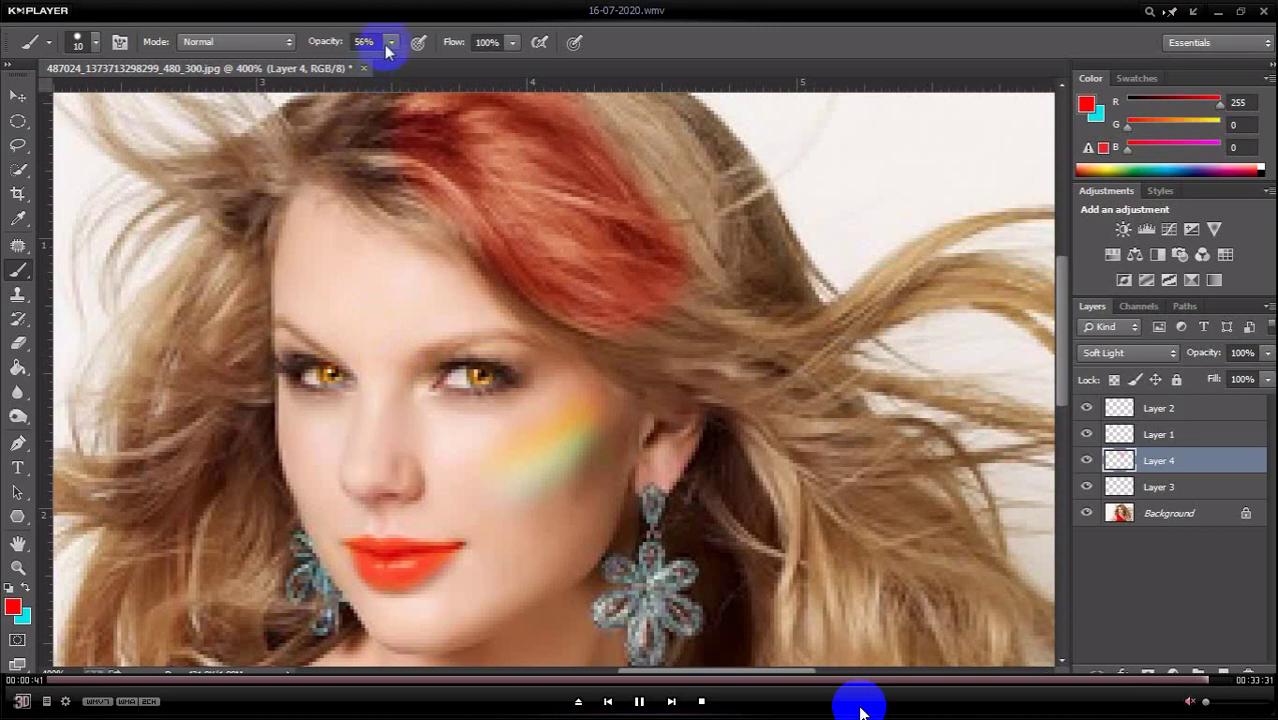
Set the brush opacity to 100% and paint a red dot of size 10 between the eyebrows on the Background layer.
{"action": "key", "text": "Left"}
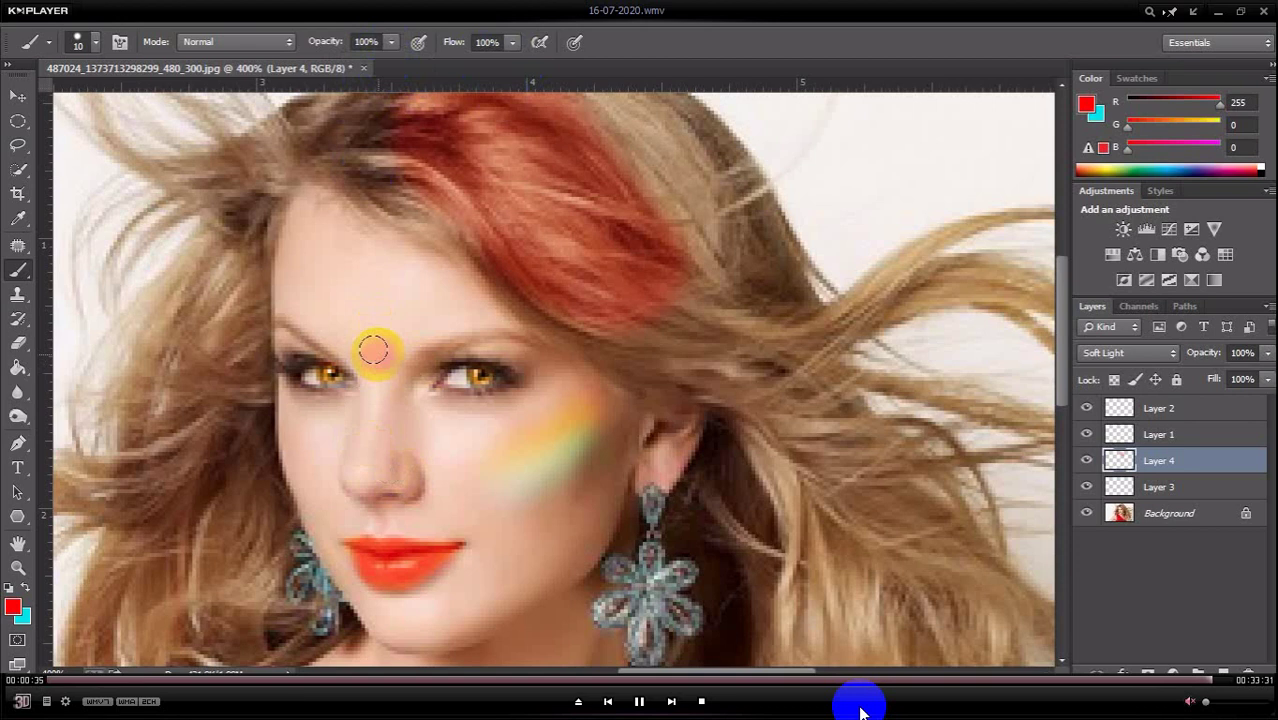
{"action": "key", "text": "Left"}
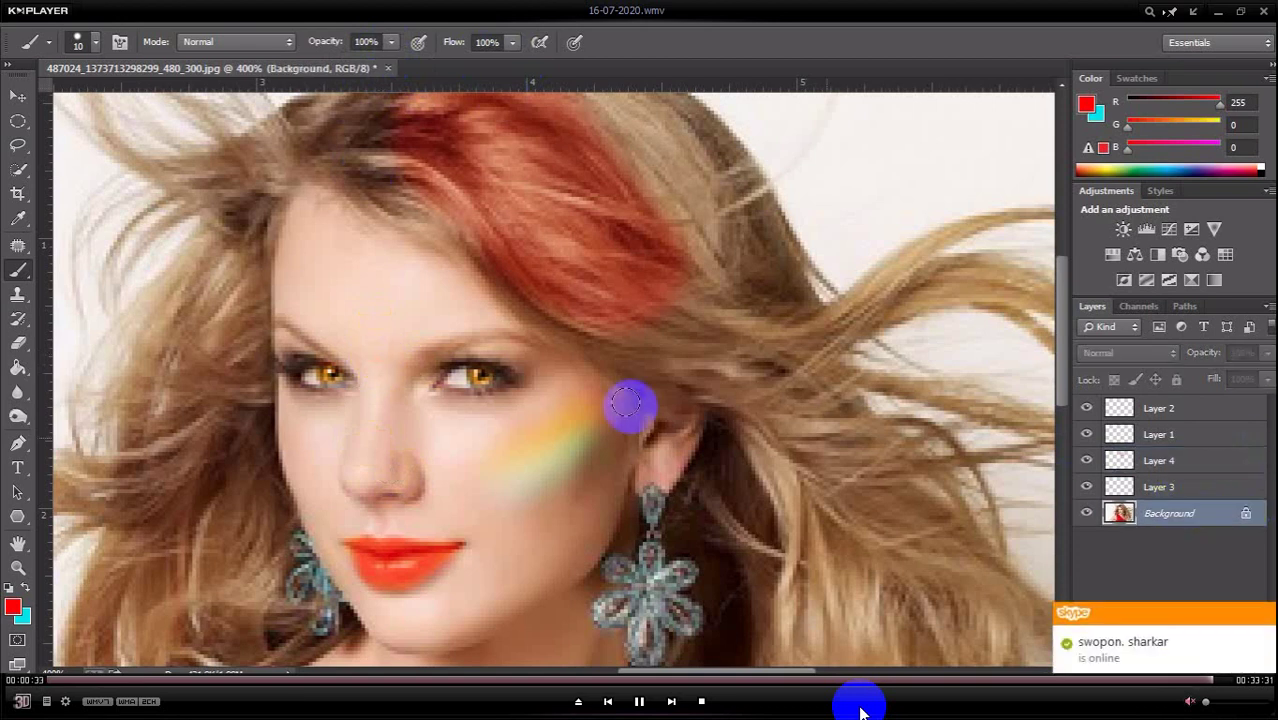
{"action": "key", "text": "Left"}
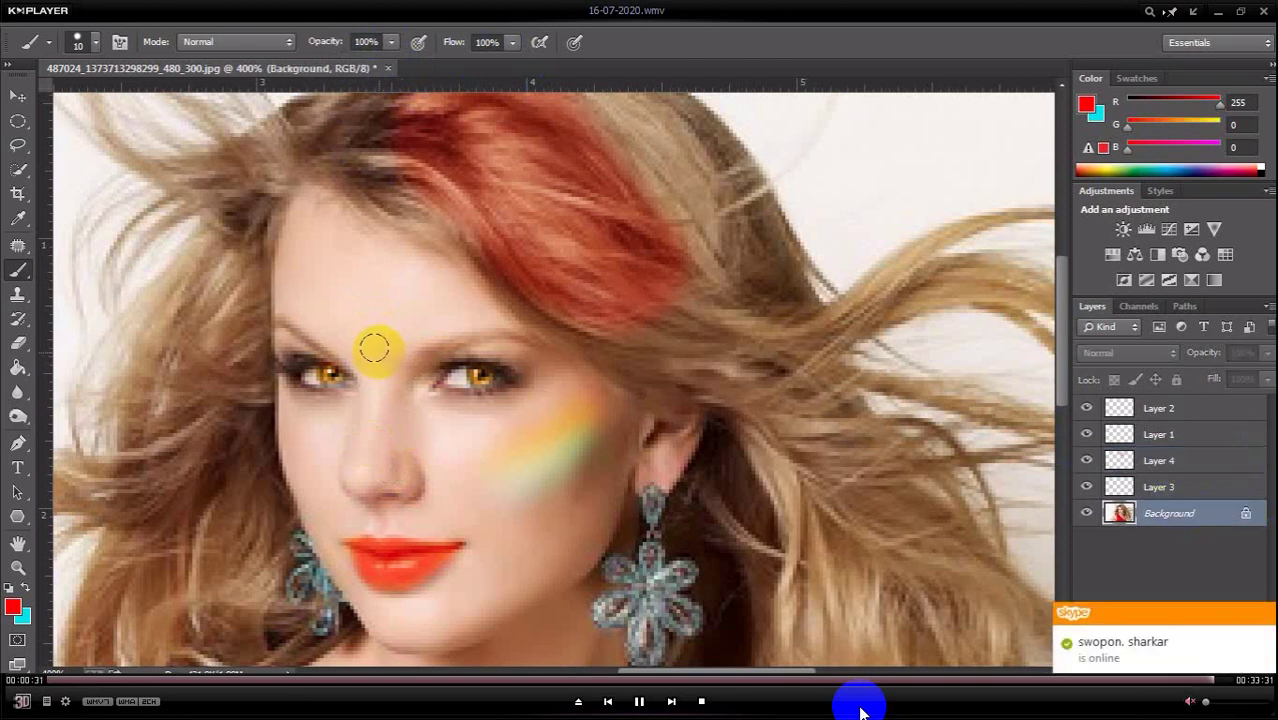
{"action": "key", "text": "Left"}
{"action": "key", "text": "Left"}
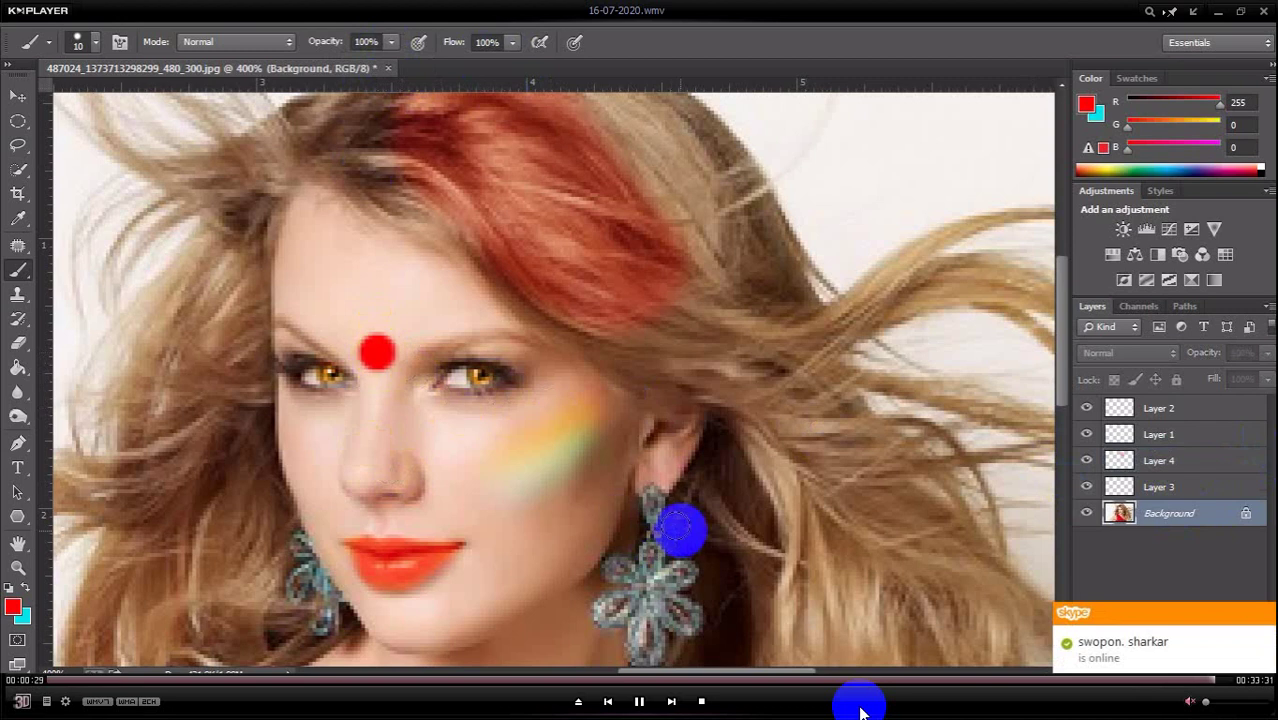
Fill the Background layer with the cyan background colour.
{"action": "key", "text": "Left"}
{"action": "key", "text": "Left"}
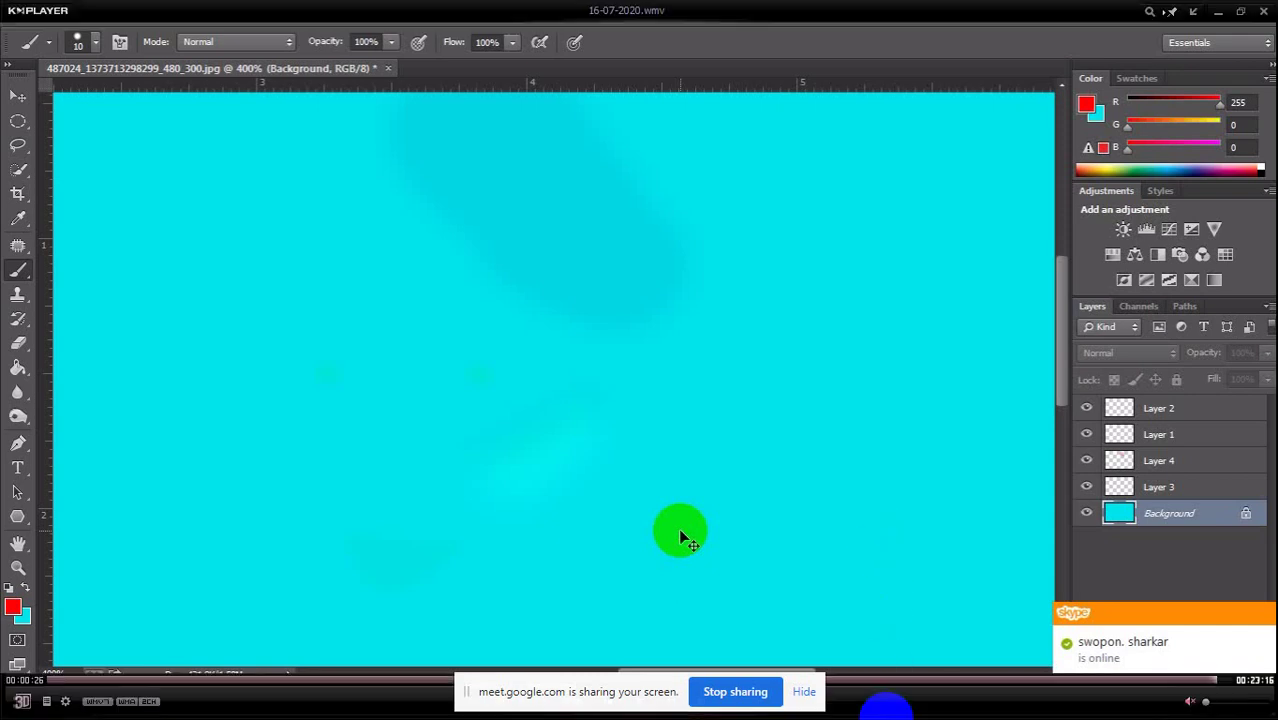
Stop presenting the finished lesson recording and close the KMPlayer window.
{"action": "key", "text": "space"}
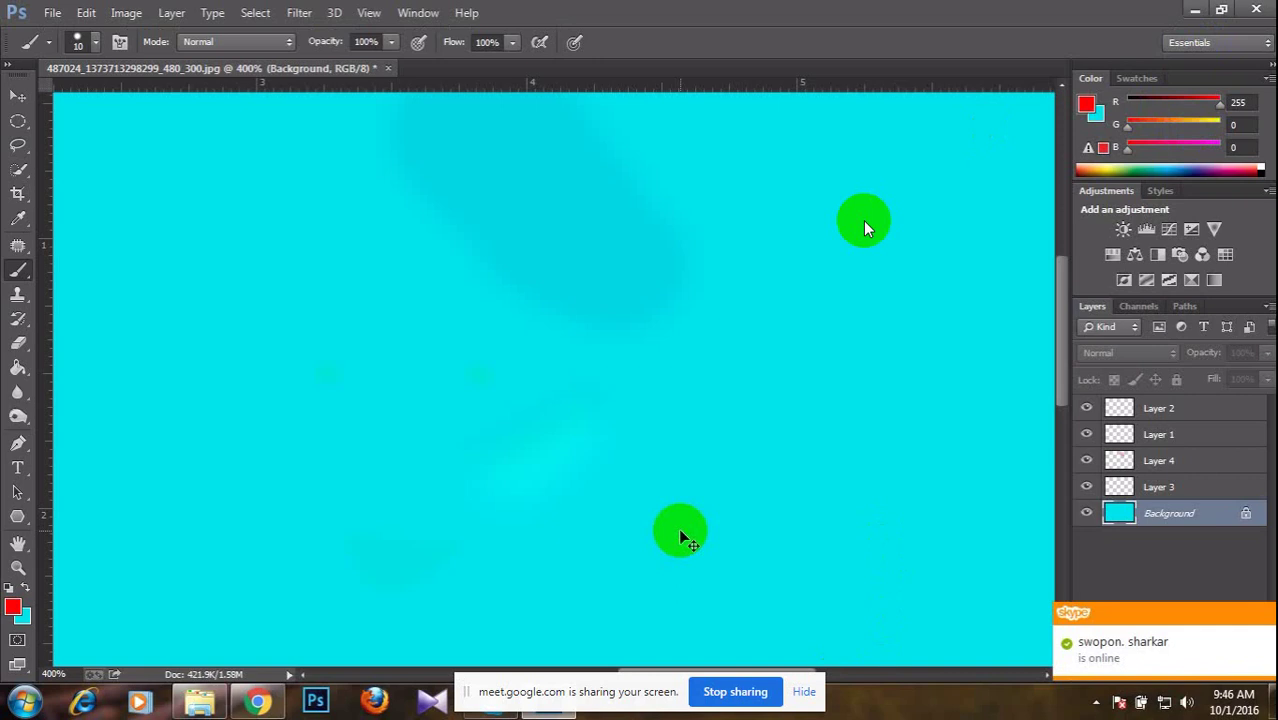
{"action": "key", "text": "space"}
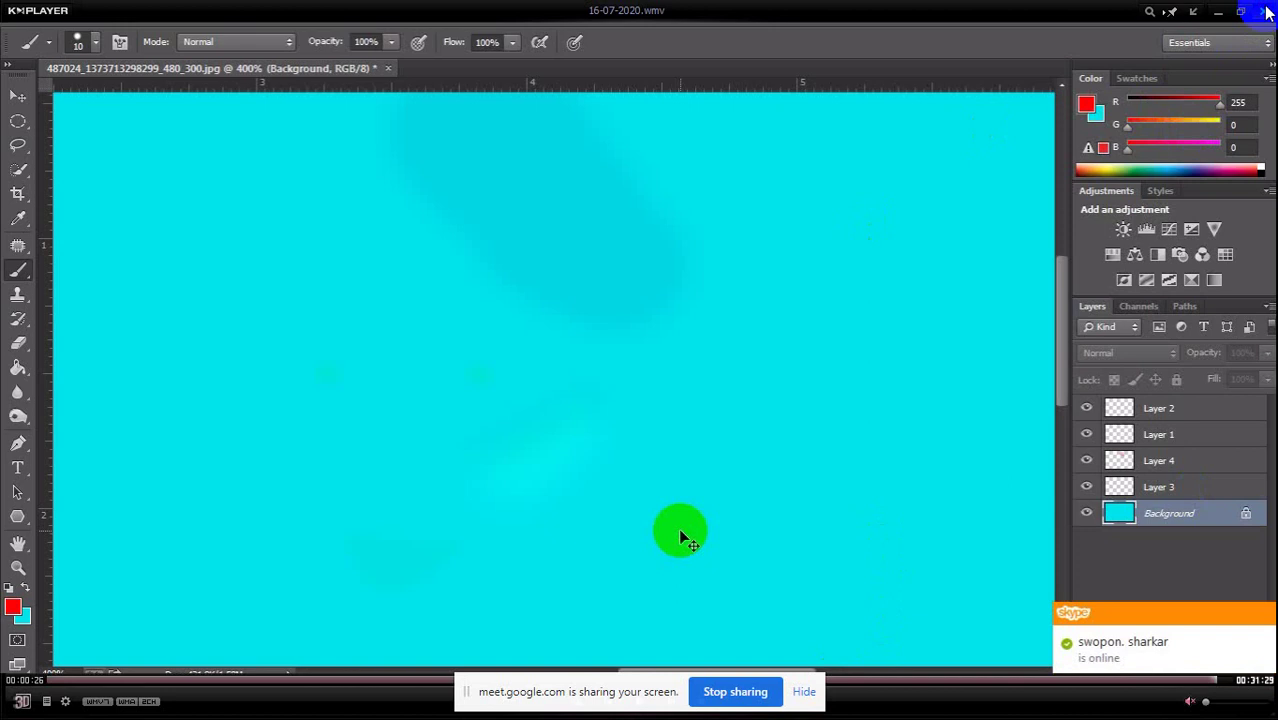
{"action": "left_click", "coordinate": [1264, 11]}
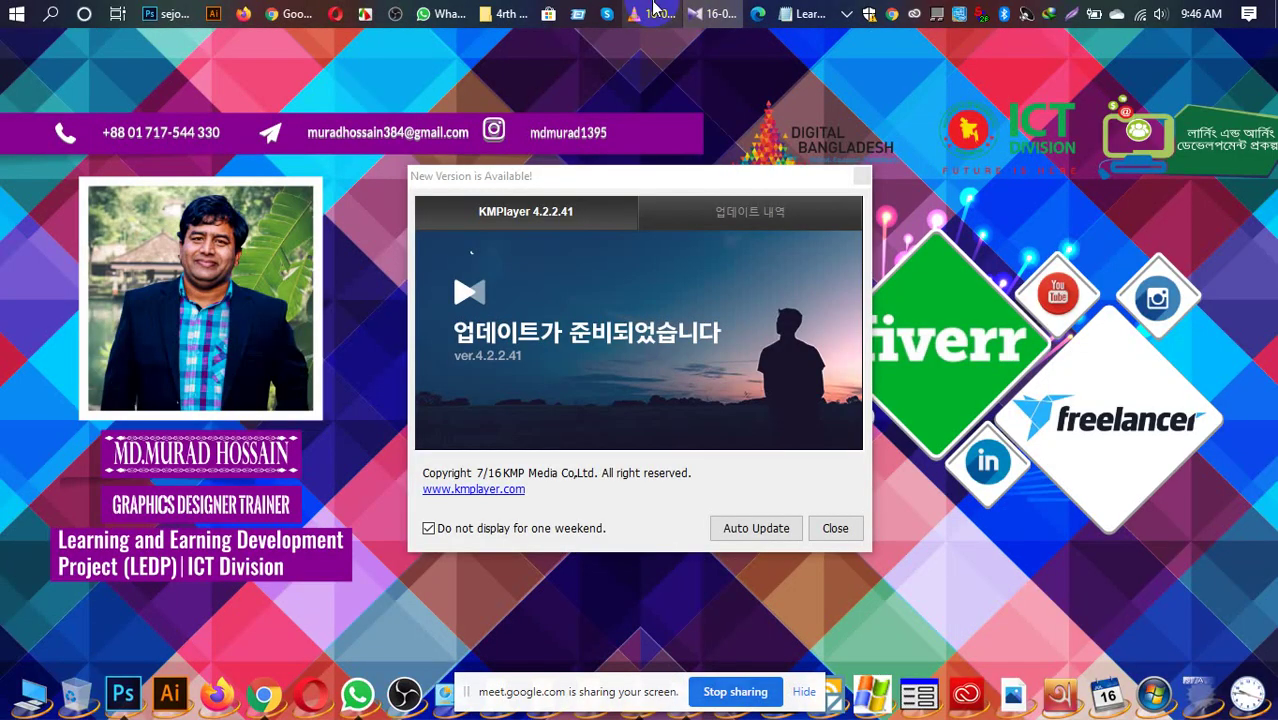
Switch to VLC media player and play the 16-07-2020.wmv recording in full screen.
{"action": "left_click", "coordinate": [652, 10]}
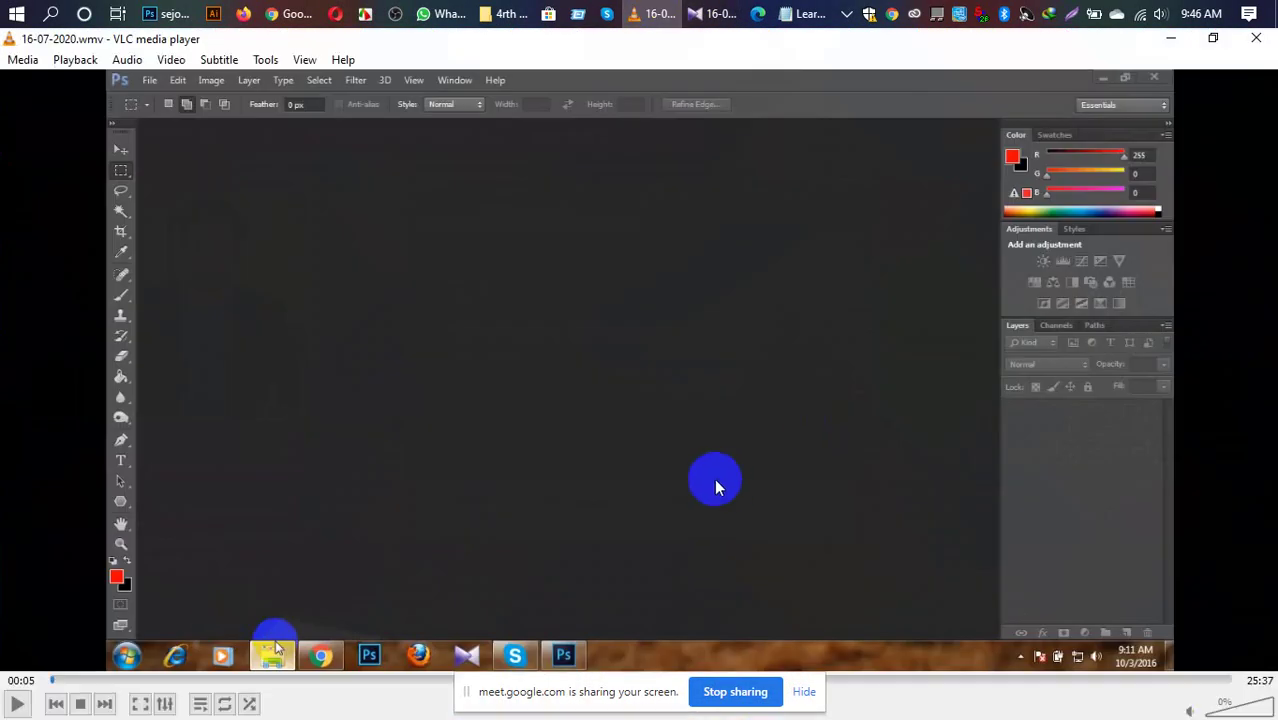
{"action": "double_click", "coordinate": [726, 482]}
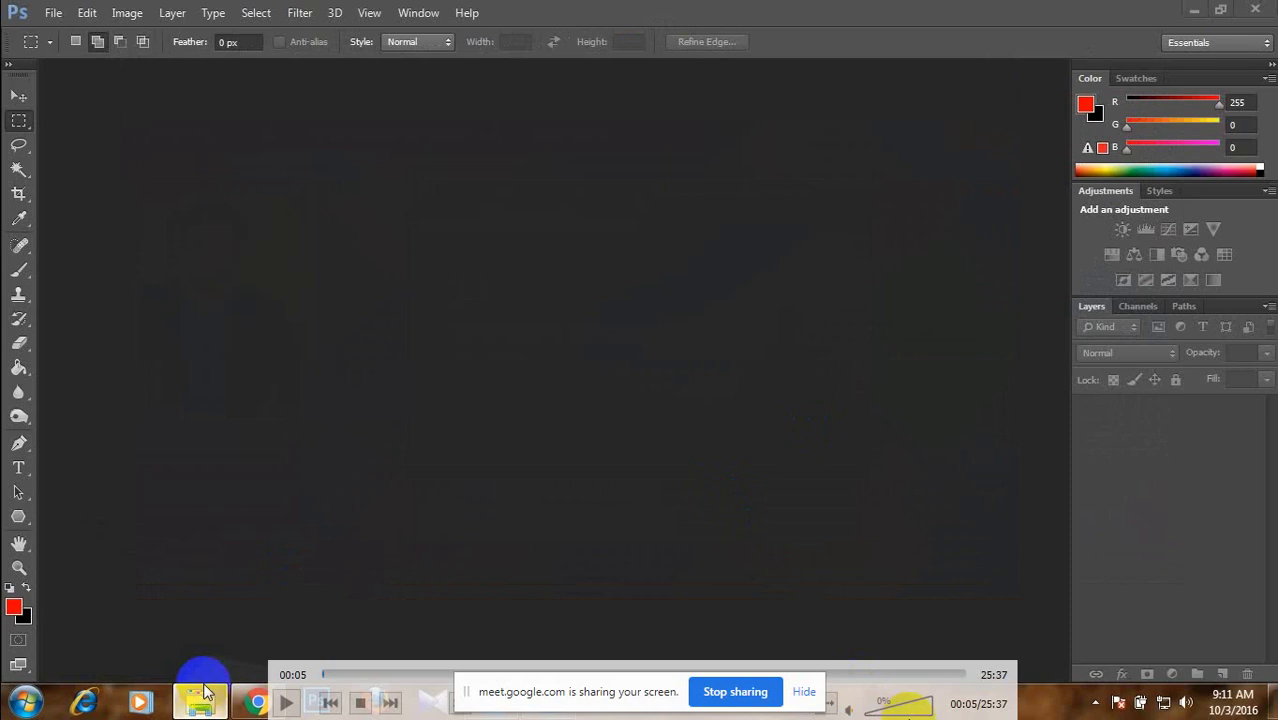
{"action": "double_click", "coordinate": [872, 527]}
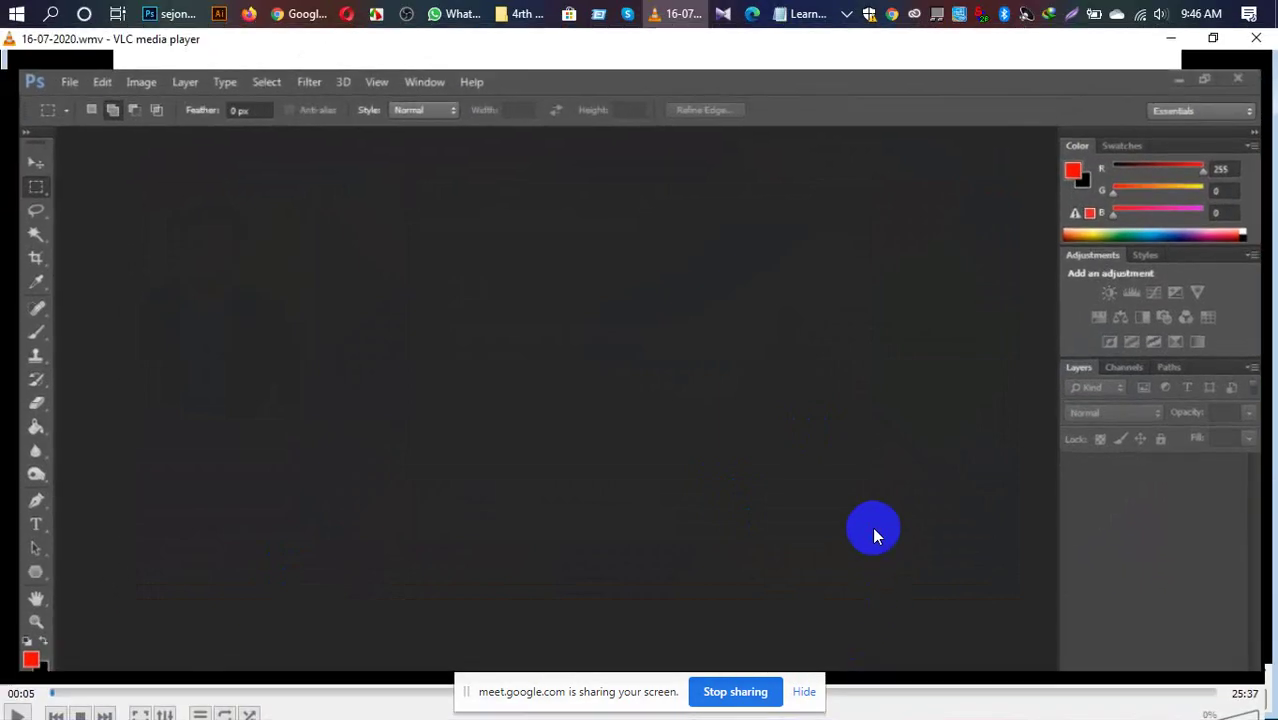
{"action": "double_click", "coordinate": [812, 417]}
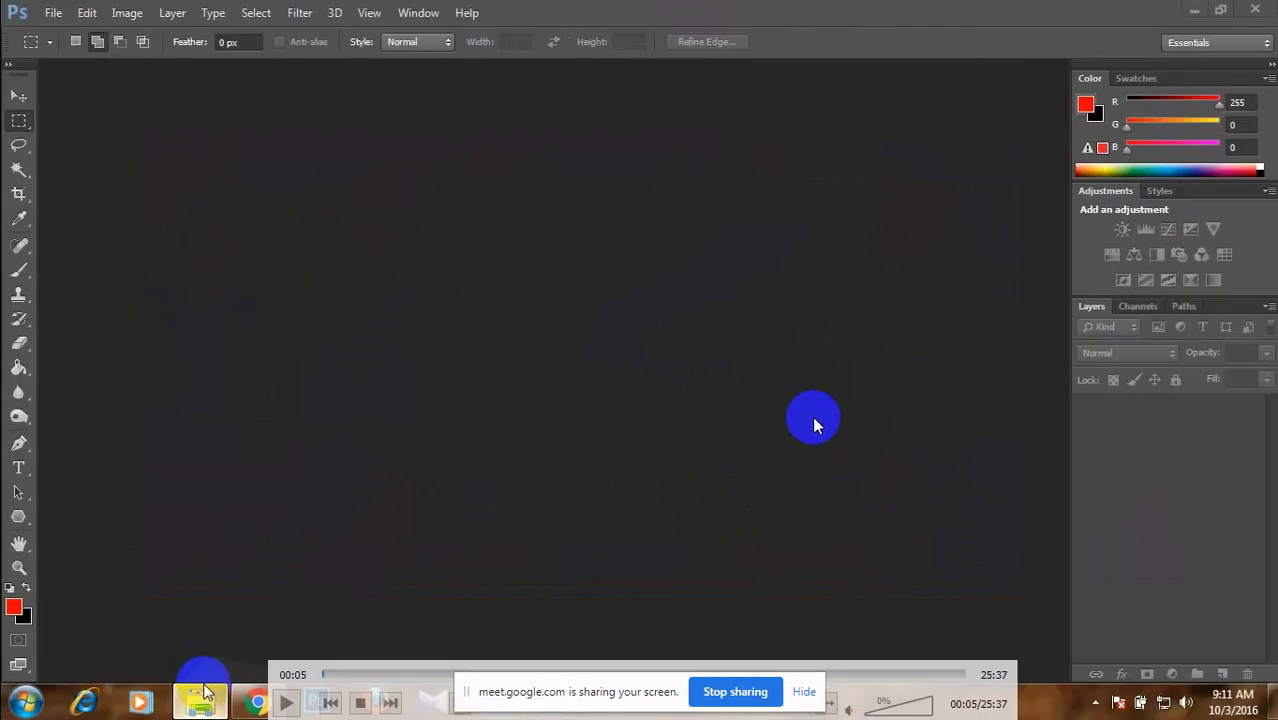
{"action": "double_click", "coordinate": [968, 506]}
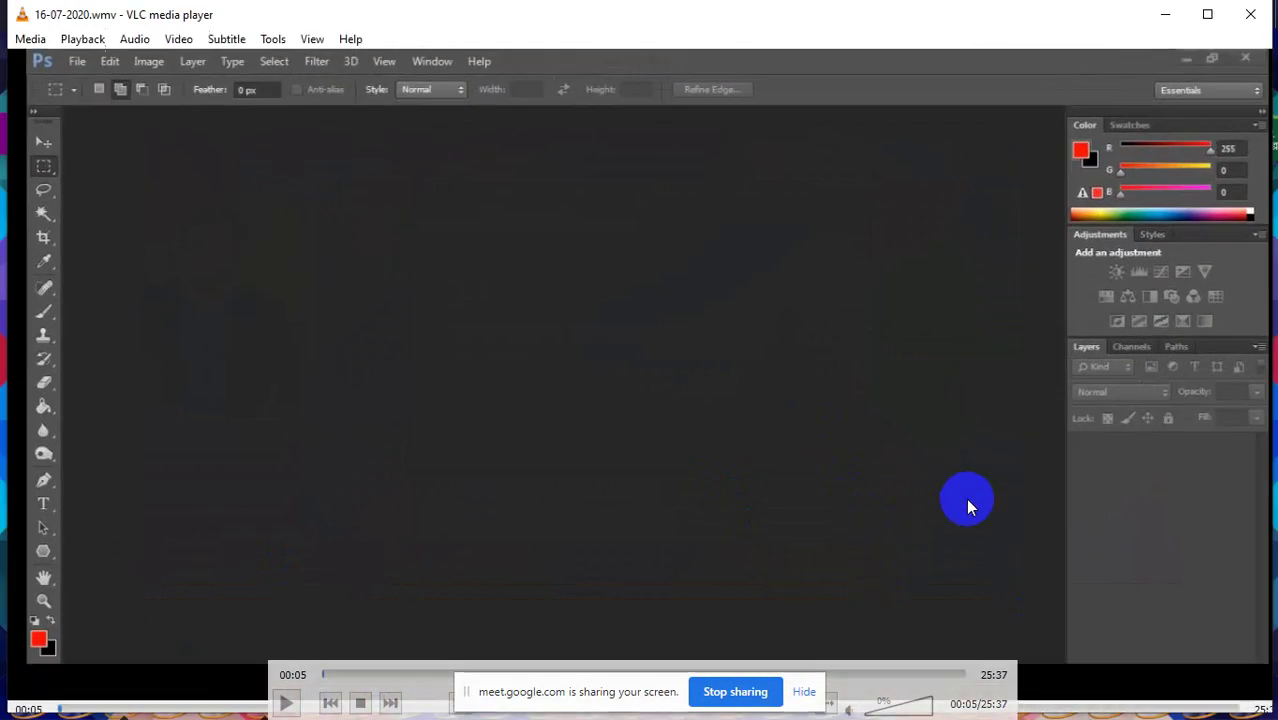
{"action": "double_click", "coordinate": [884, 440]}
Copy the man photographing beside the monument onto a new layer using a rectangular selection, and place the copy just right of the original.
{"action": "mouse_move", "coordinate": [807, 686]}
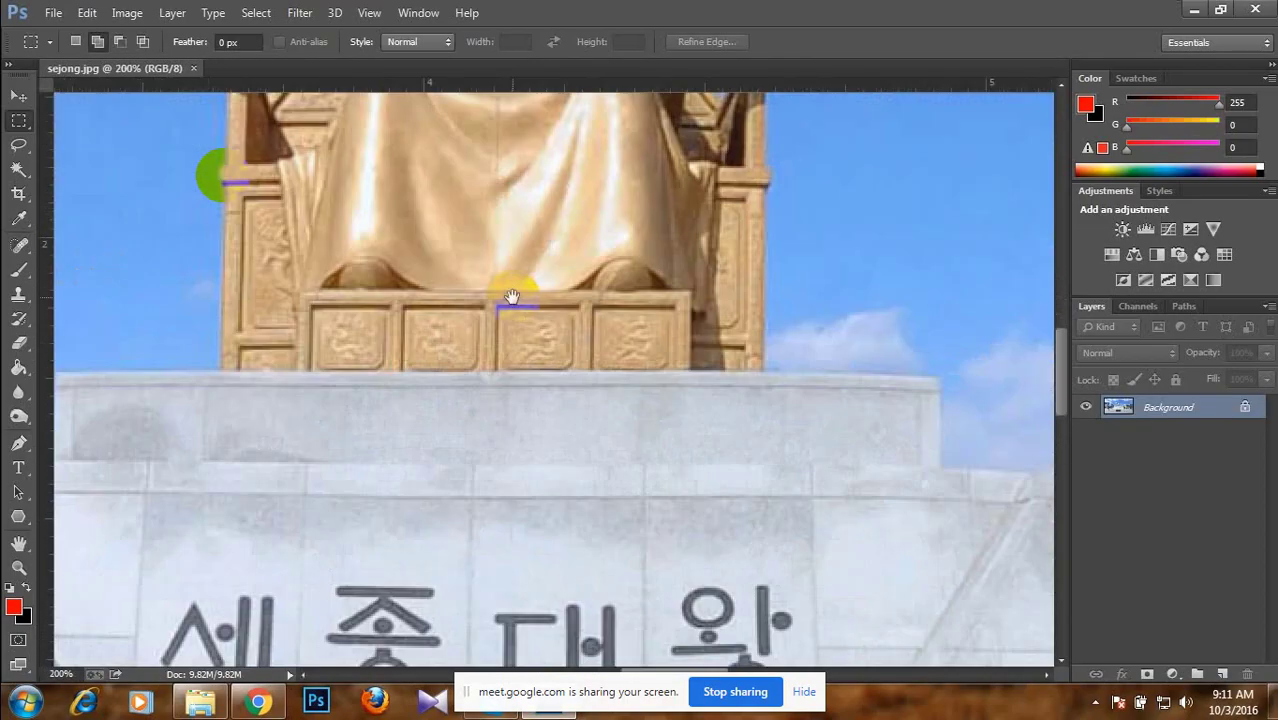
{"action": "left_click_drag", "start_coordinate": [511, 297], "coordinate": [817, 240]}
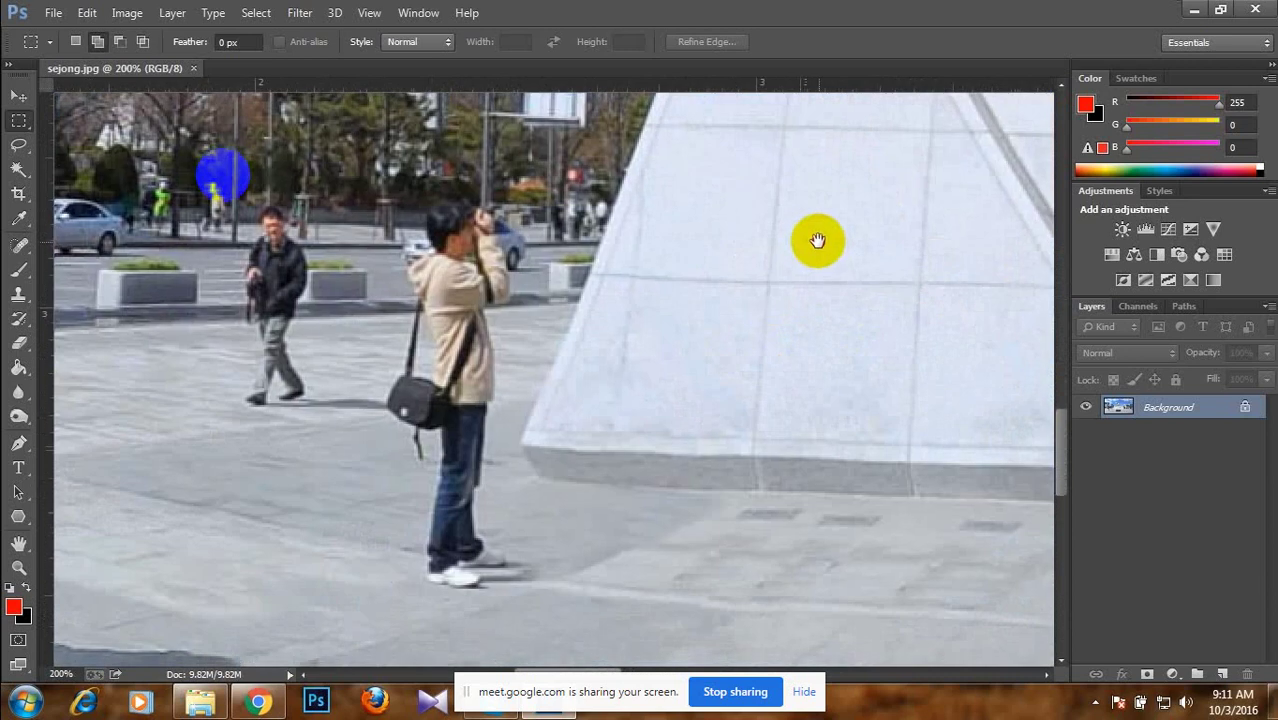
{"action": "right_click", "coordinate": [32, 121]}
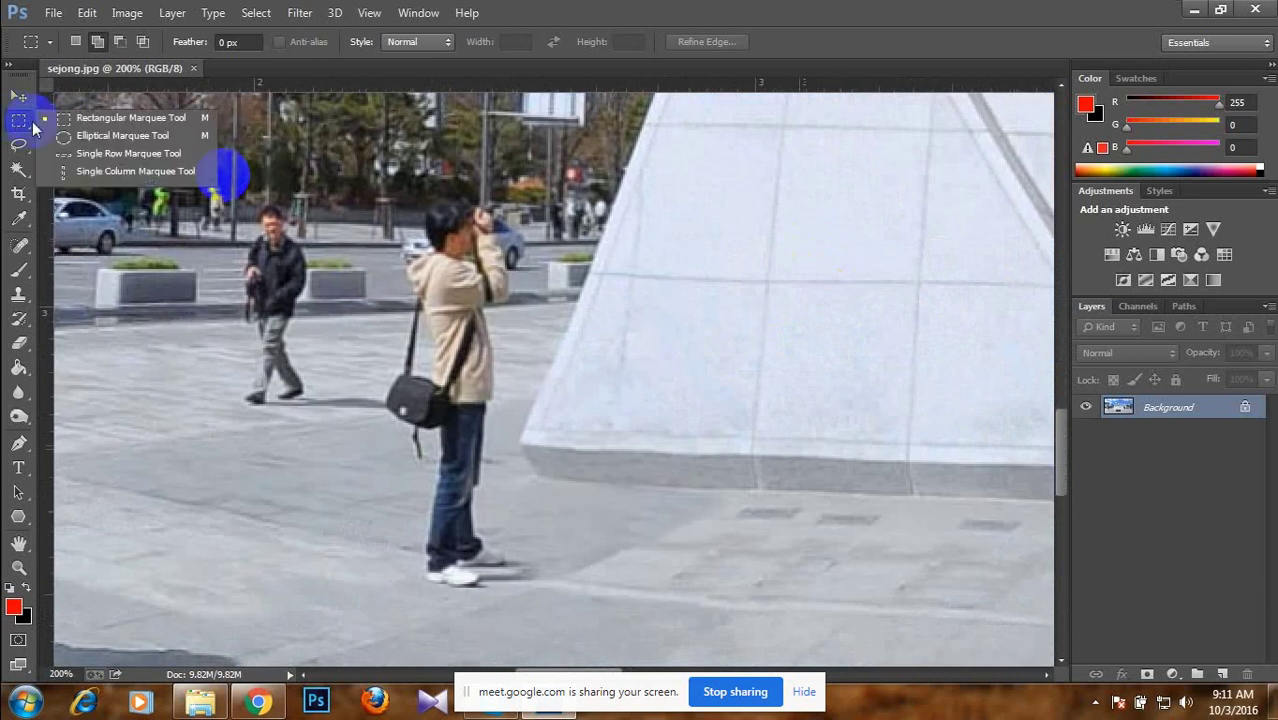
{"action": "left_click", "coordinate": [128, 118]}
{"action": "left_click_drag", "start_coordinate": [397, 203], "coordinate": [536, 587]}
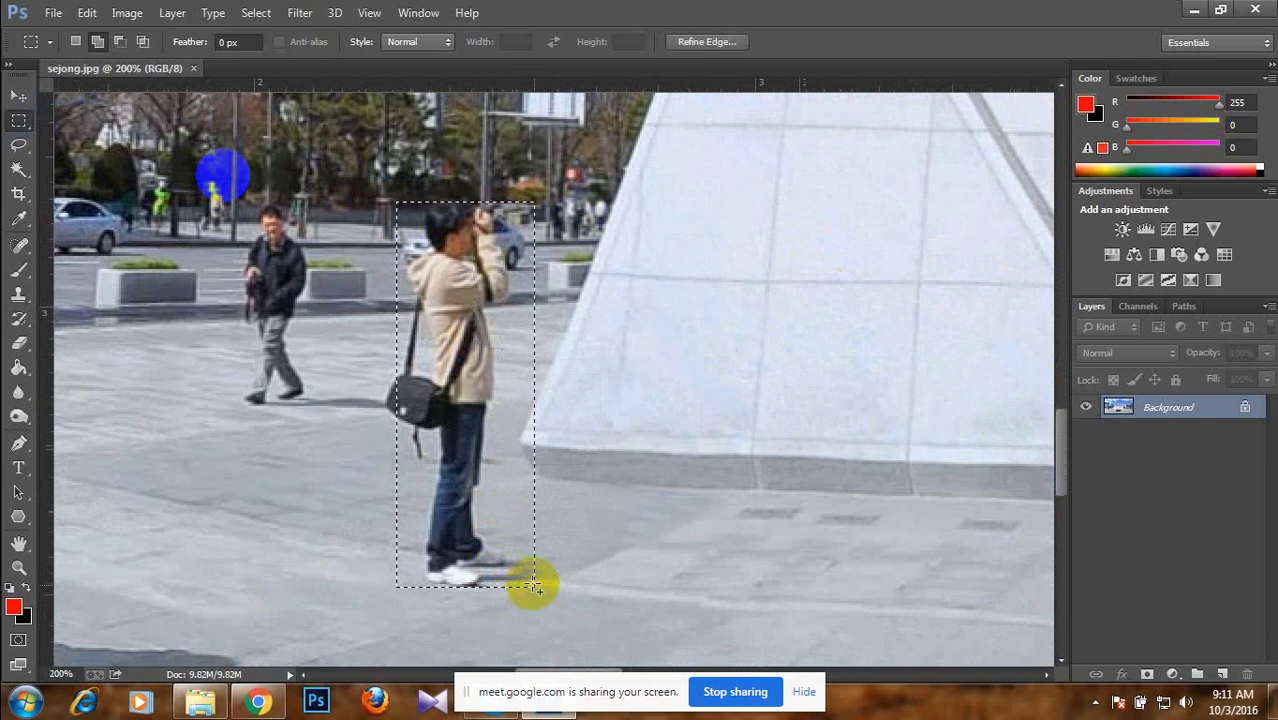
{"action": "key", "text": "ctrl+j"}
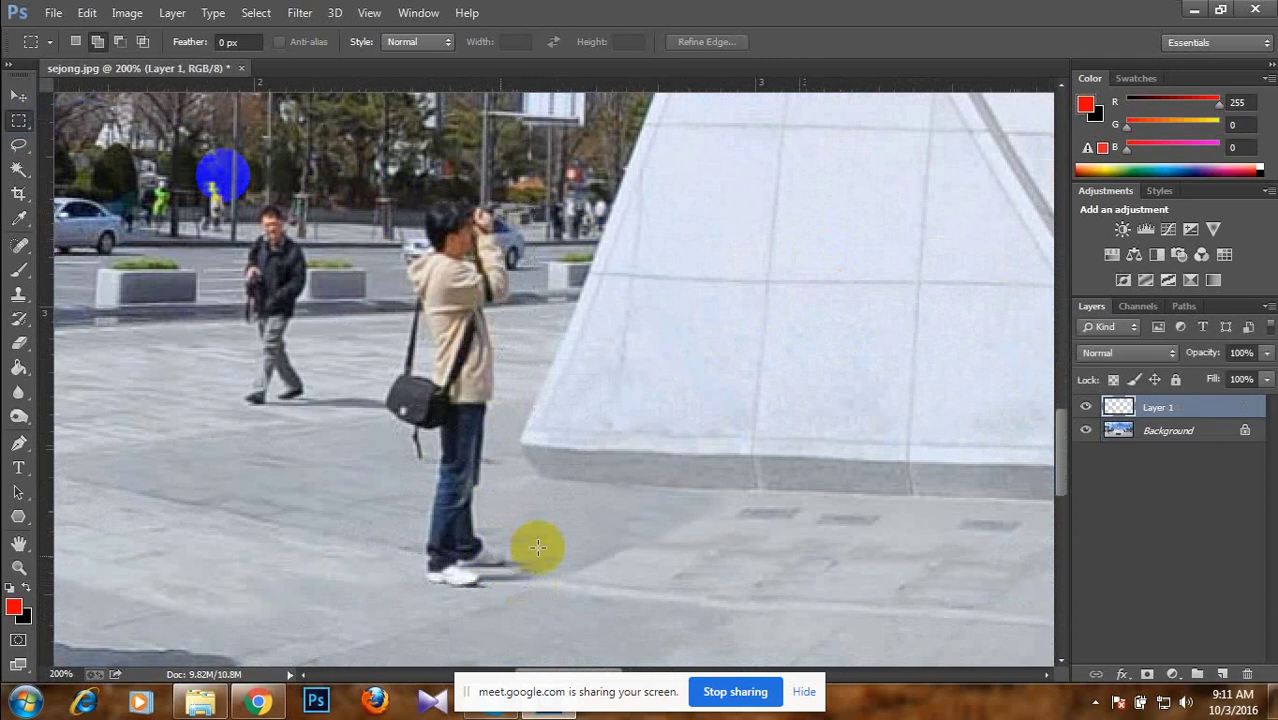
{"action": "left_click", "coordinate": [20, 96]}
{"action": "left_click_drag", "start_coordinate": [465, 348], "coordinate": [634, 330]}
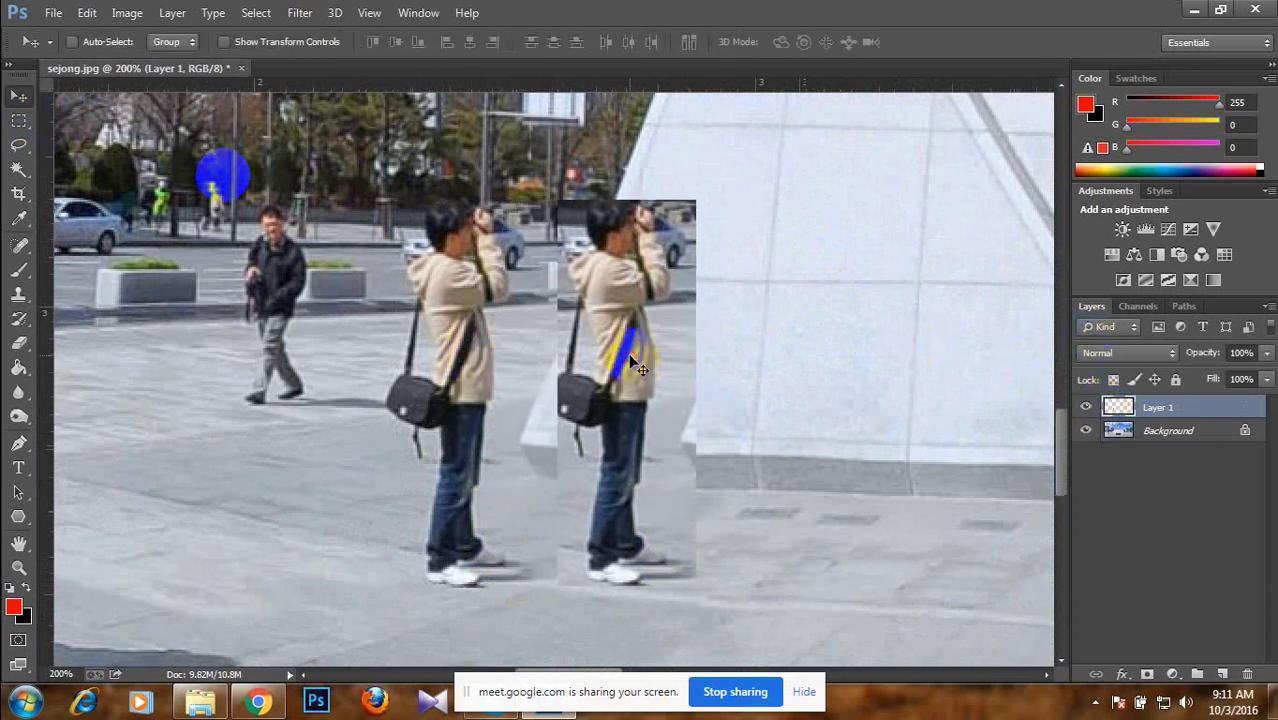
Flip the copied man on Layer 1 horizontally with Free Transform, and undo the flip.
{"action": "key", "text": "ctrl+t"}
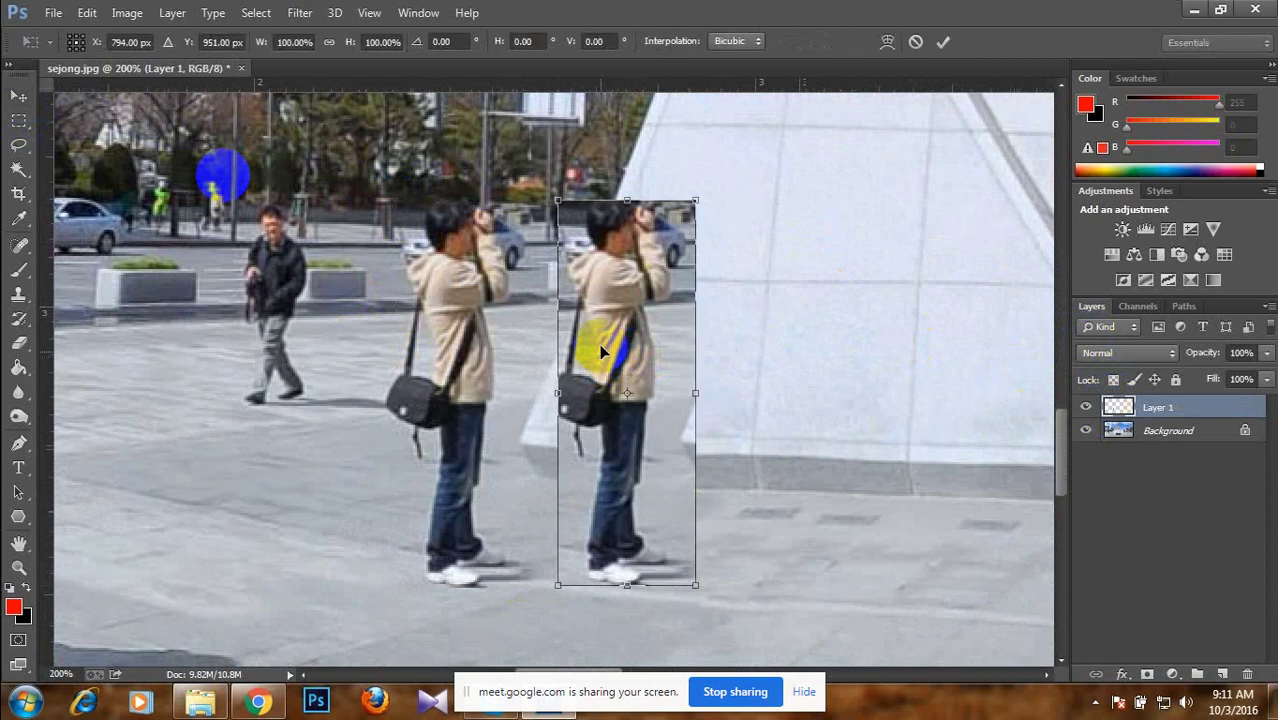
{"action": "right_click", "coordinate": [603, 313]}
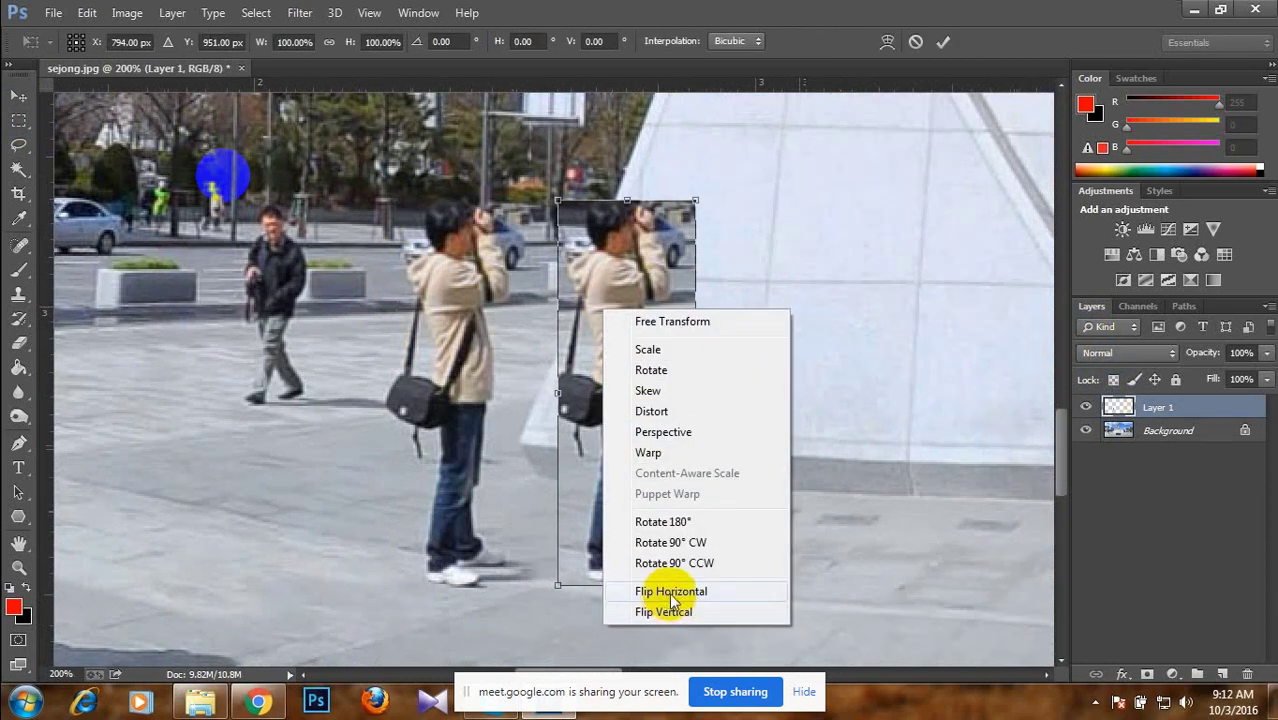
{"action": "left_click", "coordinate": [1151, 705]}
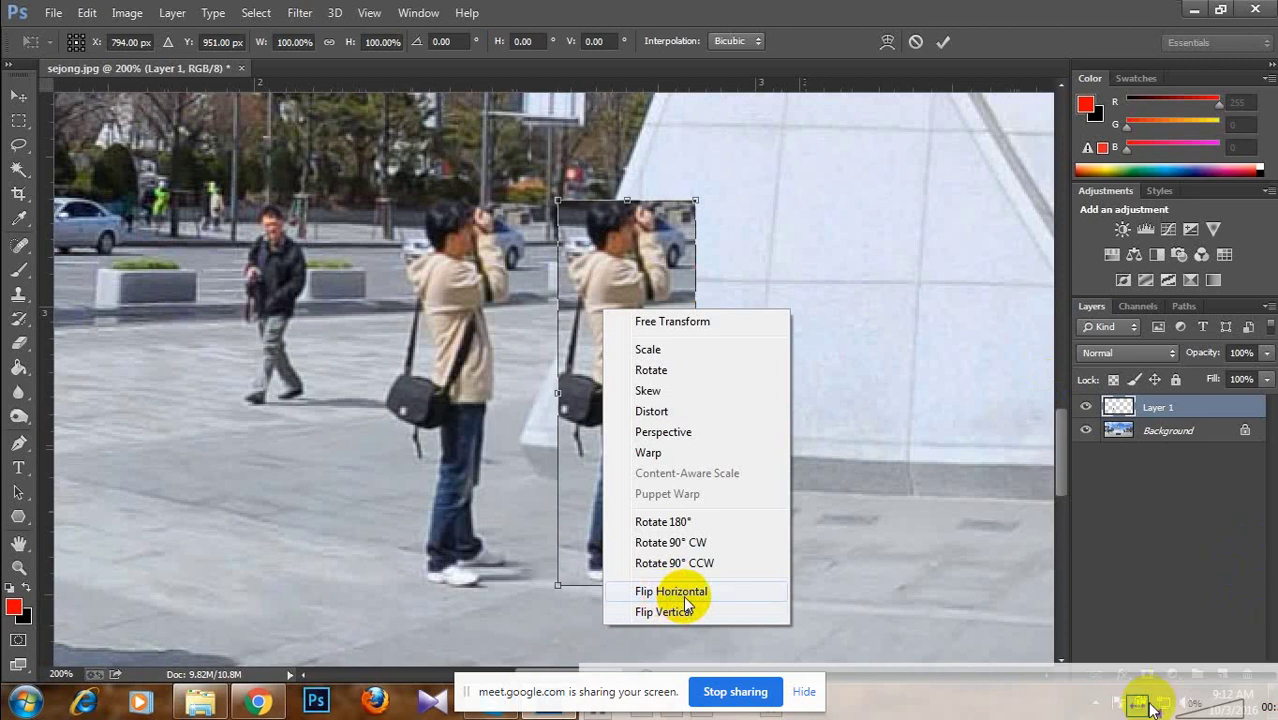
{"action": "left_click", "coordinate": [686, 594]}
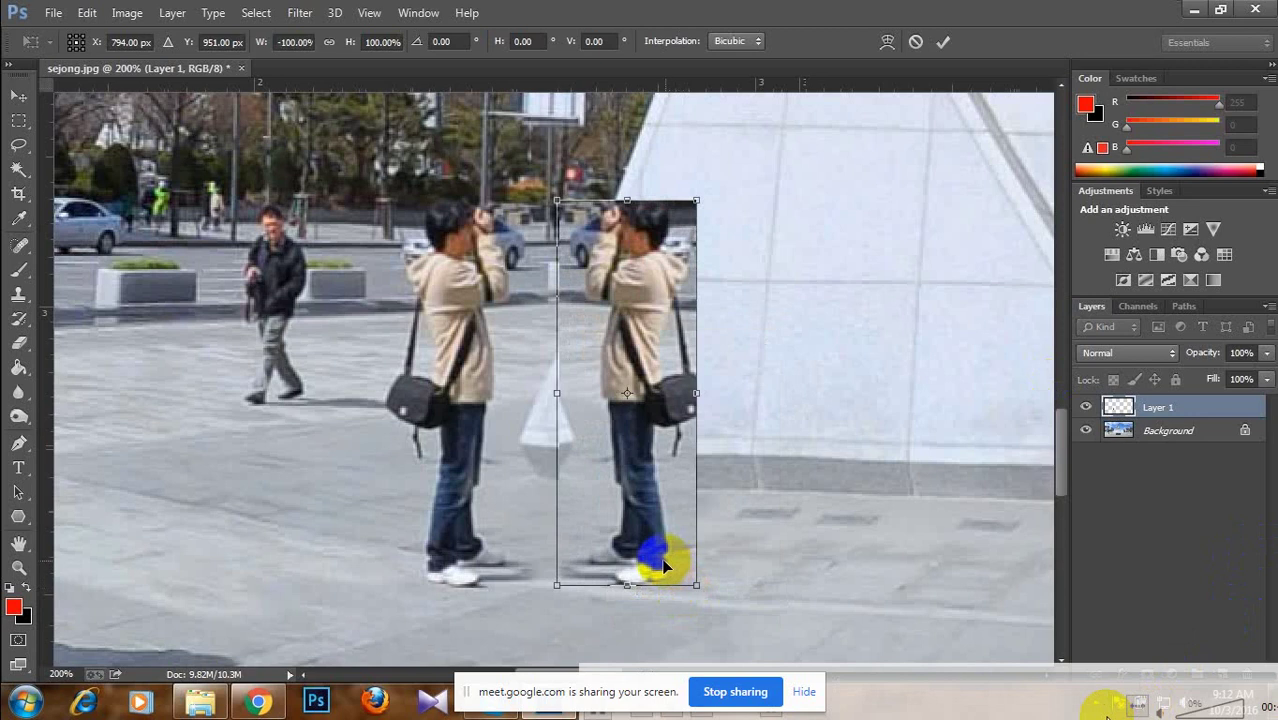
{"action": "key", "text": "Return"}
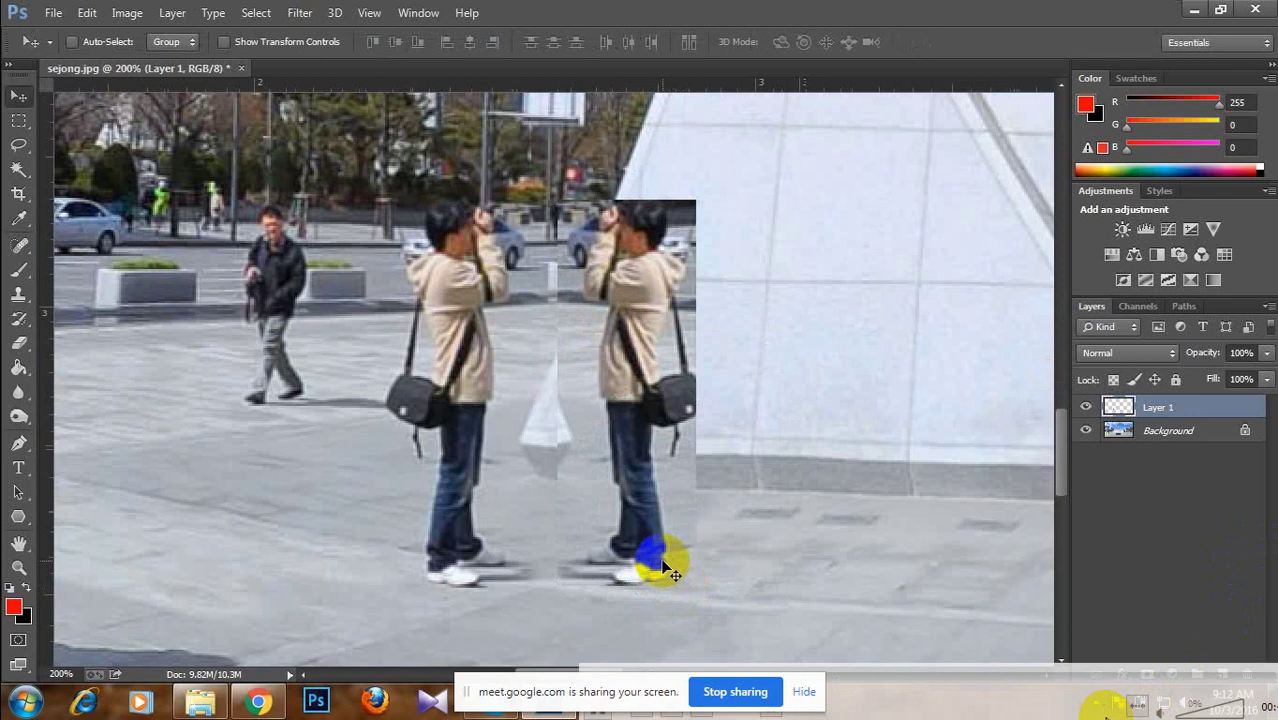
{"action": "key", "text": "ctrl+z"}
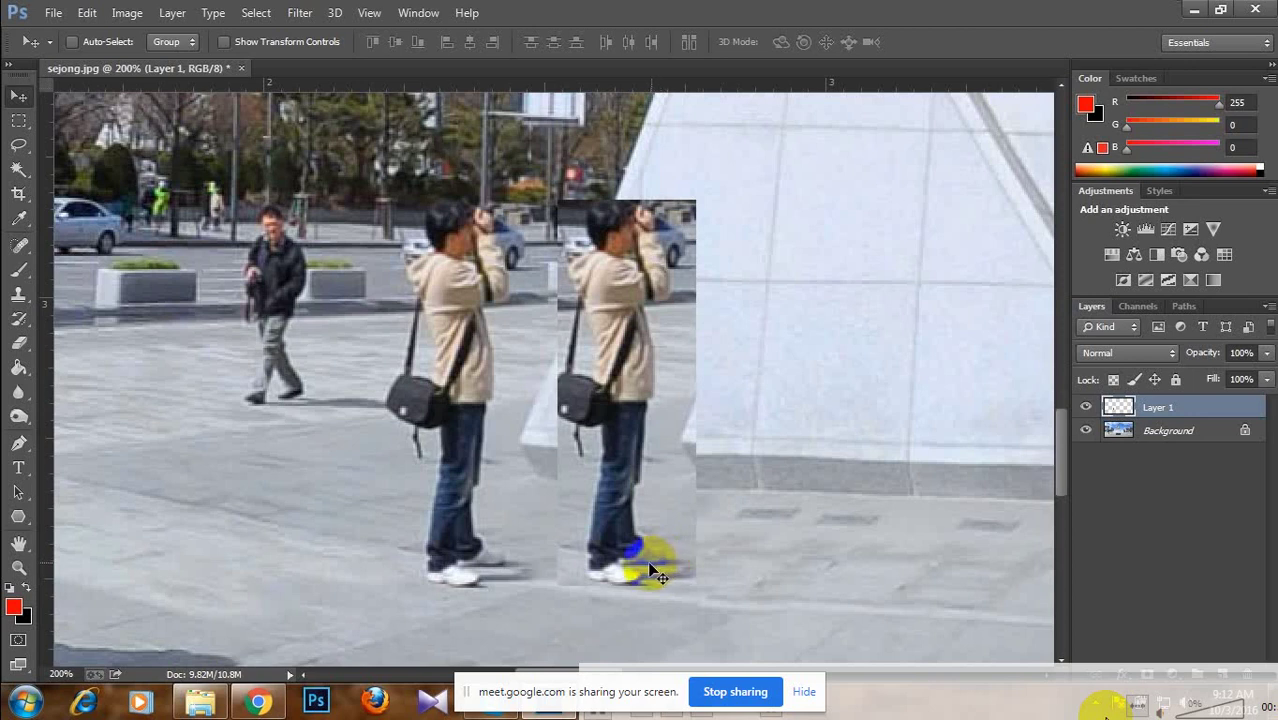
Flip the whole canvas horizontally, and undo the canvas flip.
{"action": "key", "text": "ctrl+t"}
{"action": "double_click", "coordinate": [628, 568]}
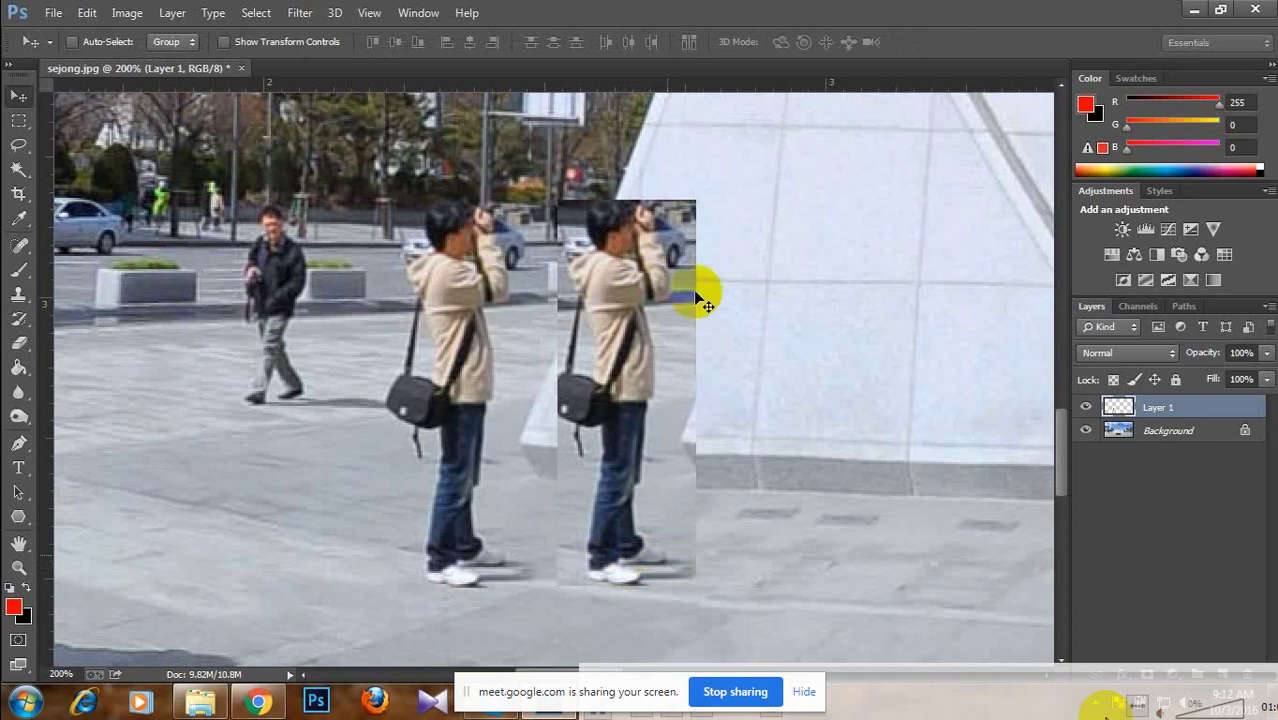
{"action": "left_click", "coordinate": [628, 330]}
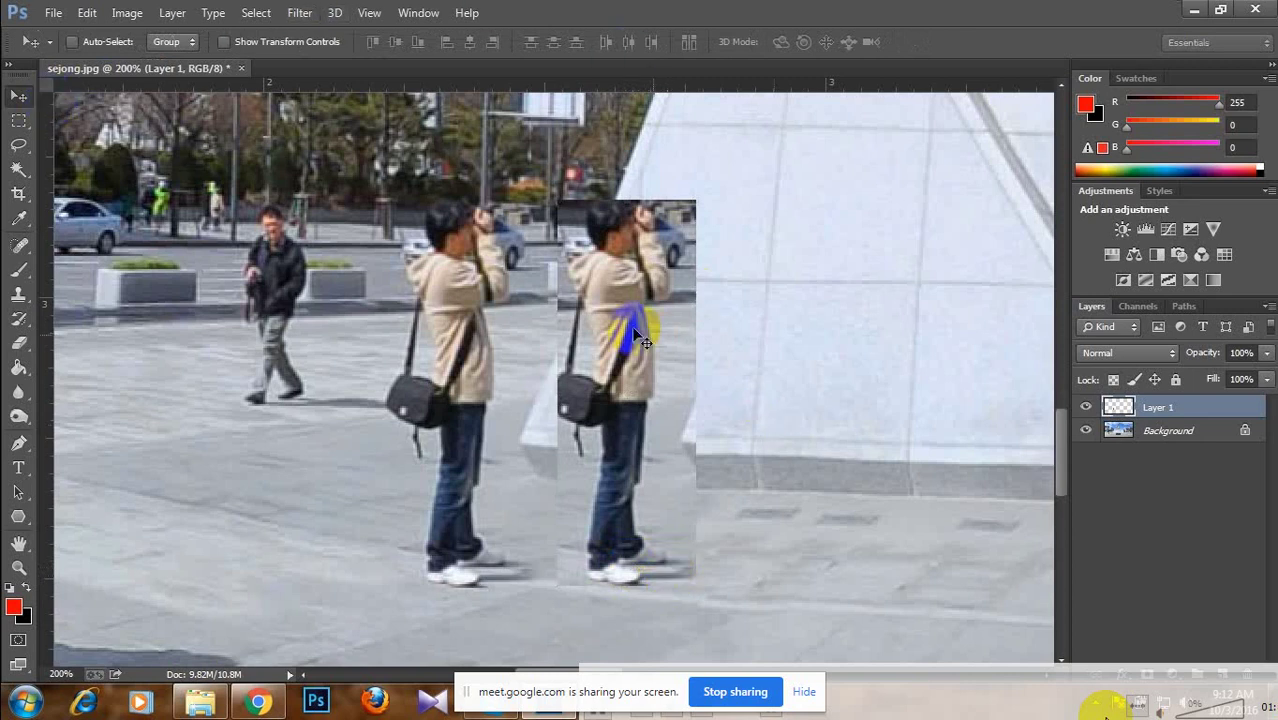
{"action": "key", "text": "ctrl+t"}
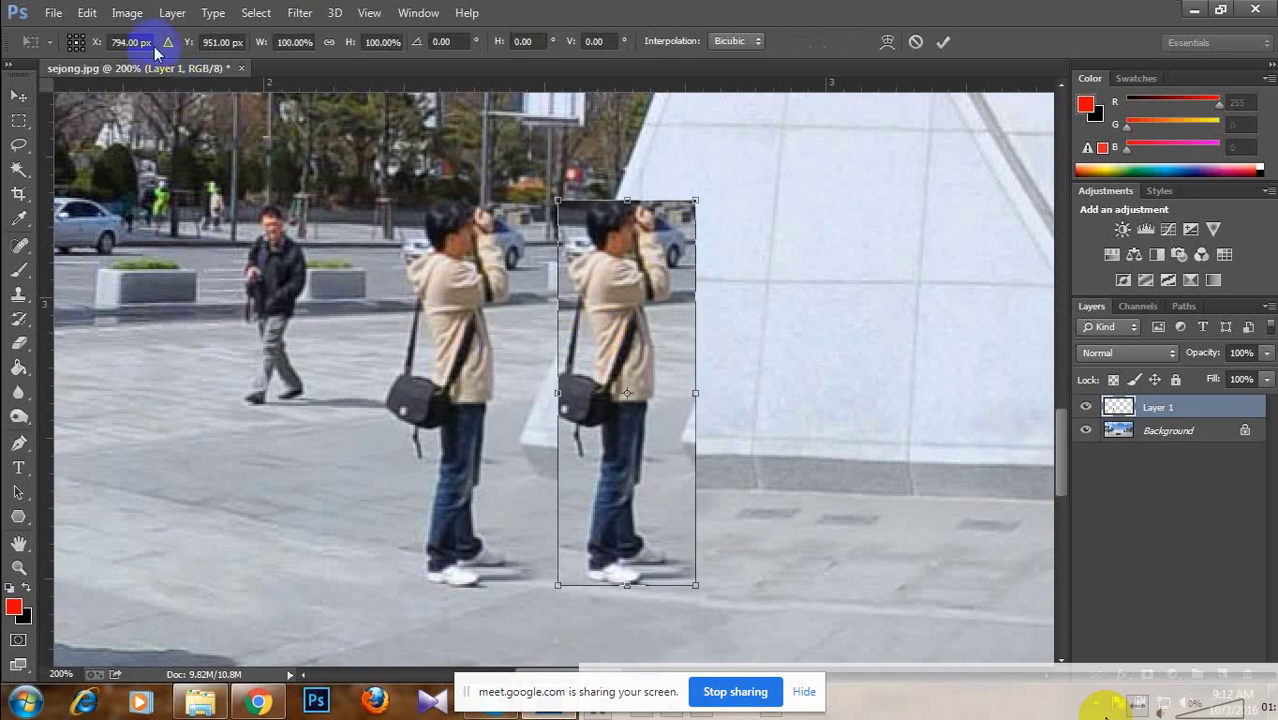
{"action": "left_click", "coordinate": [127, 13]}
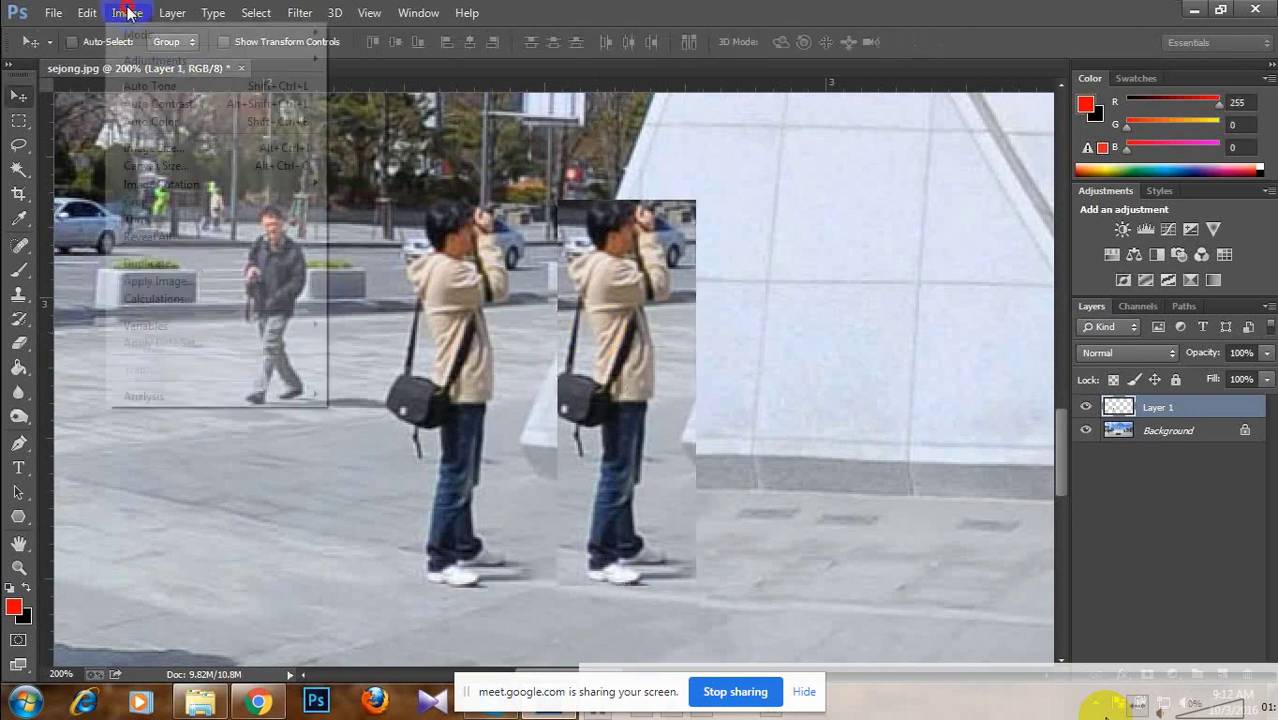
{"action": "mouse_move", "coordinate": [268, 184]}
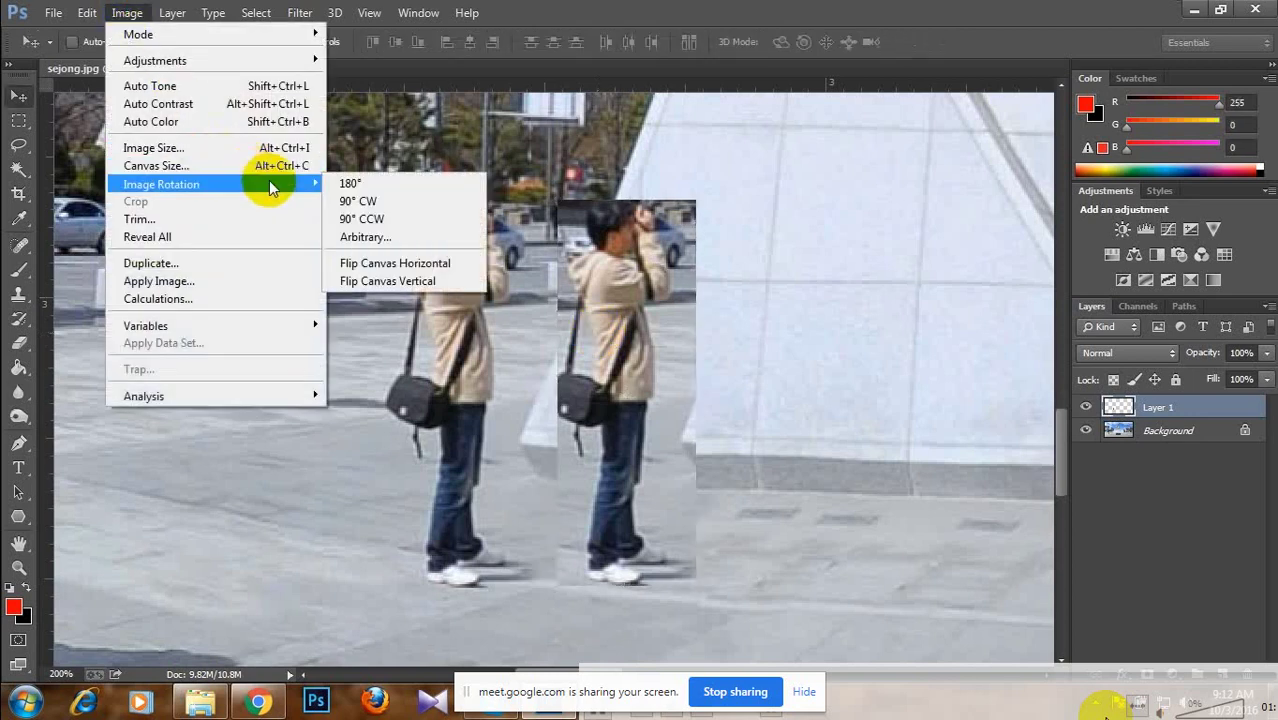
{"action": "left_click", "coordinate": [429, 264]}
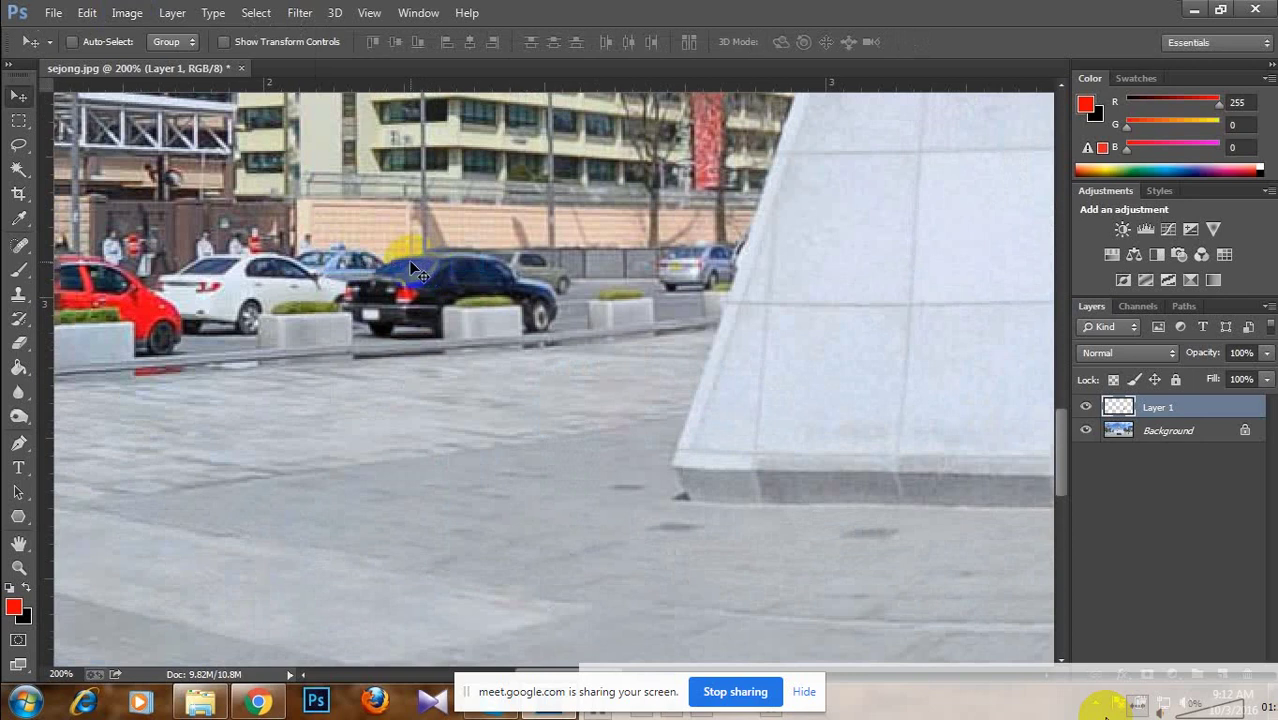
{"action": "key", "text": "ctrl+z"}
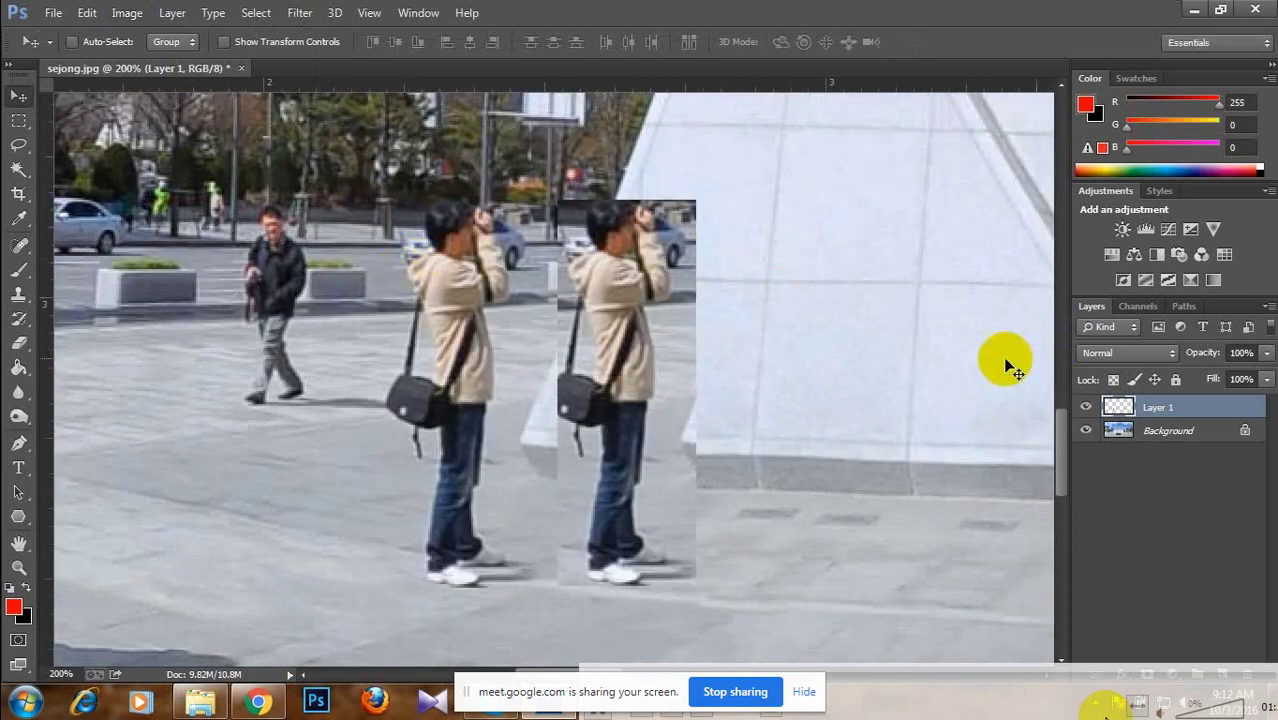
Flip only the copied man on Layer 1 horizontally with Free Transform so that he faces the original.
{"action": "key", "text": "ctrl+t"}
{"action": "left_click", "coordinate": [127, 13]}
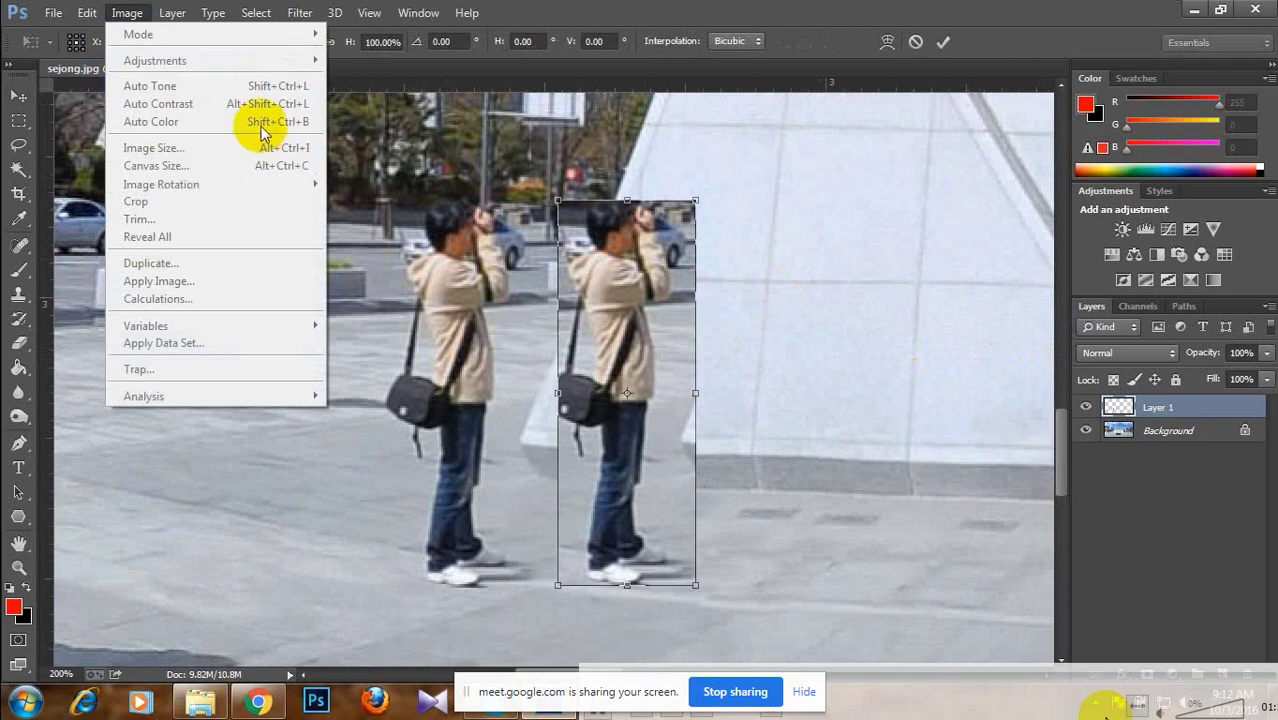
{"action": "left_click", "coordinate": [365, 183]}
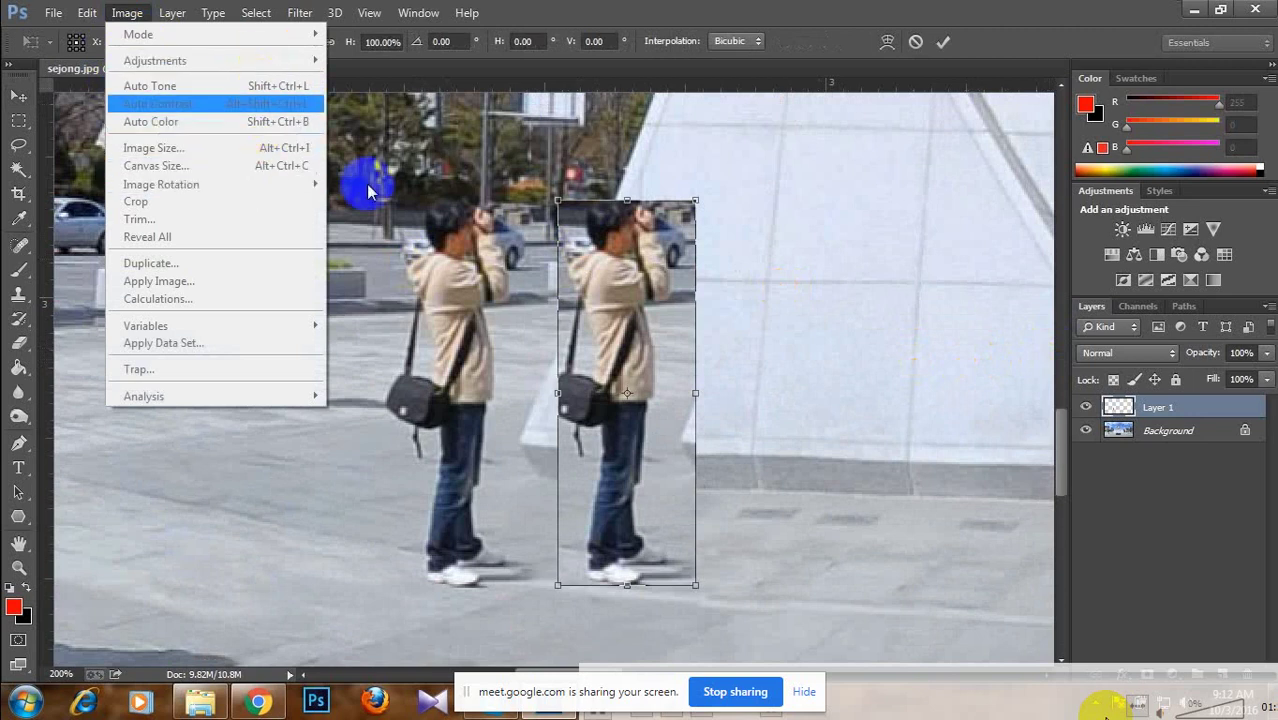
{"action": "left_click", "coordinate": [628, 8]}
{"action": "right_click", "coordinate": [607, 293]}
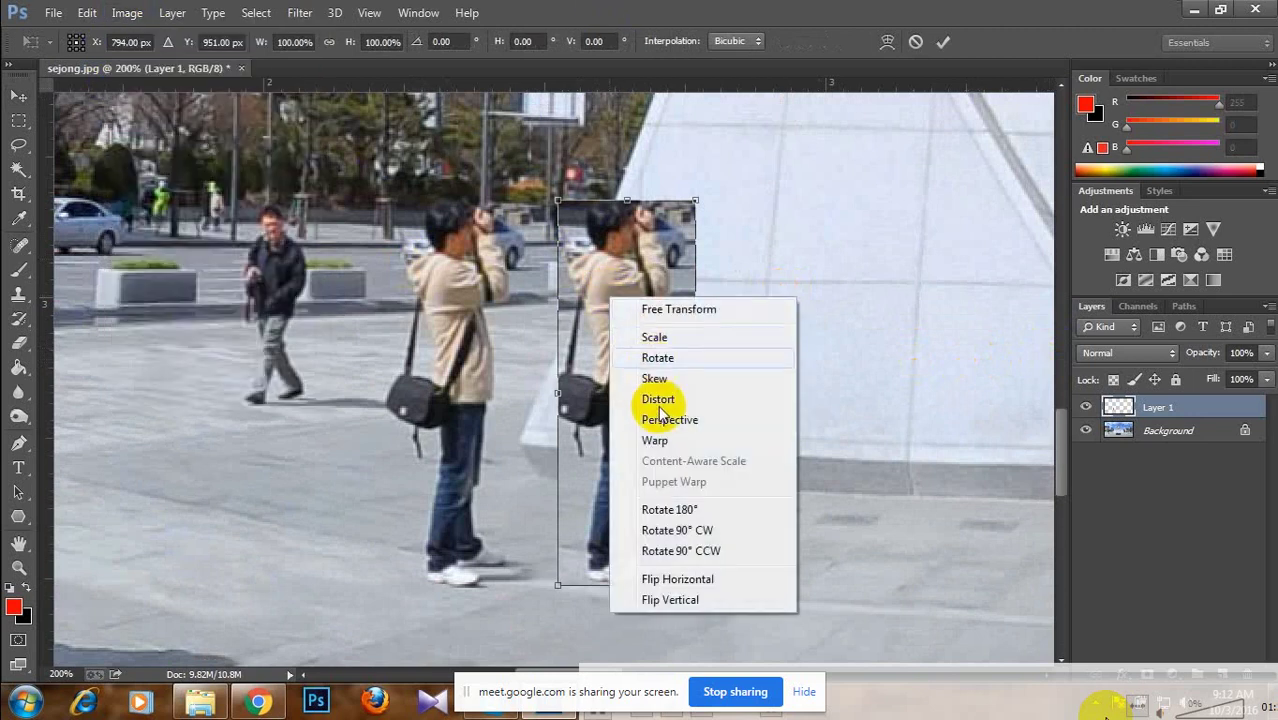
{"action": "left_click", "coordinate": [675, 578]}
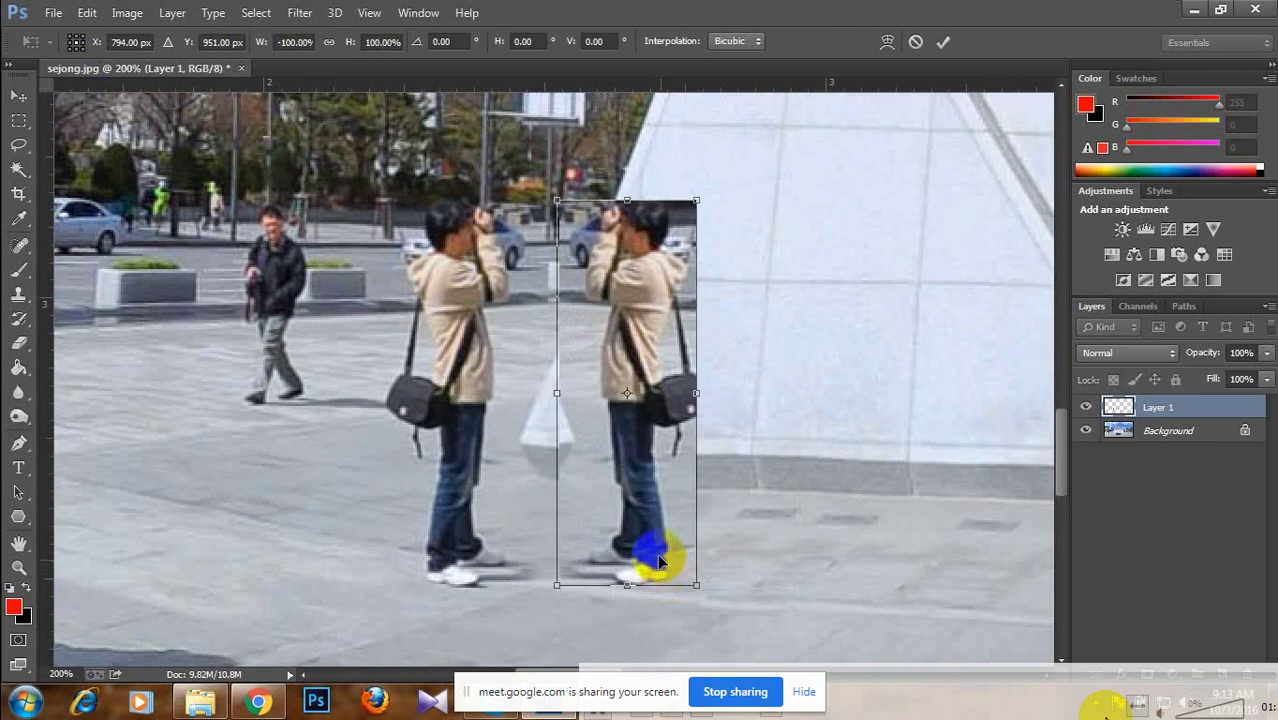
{"action": "double_click", "coordinate": [609, 539]}
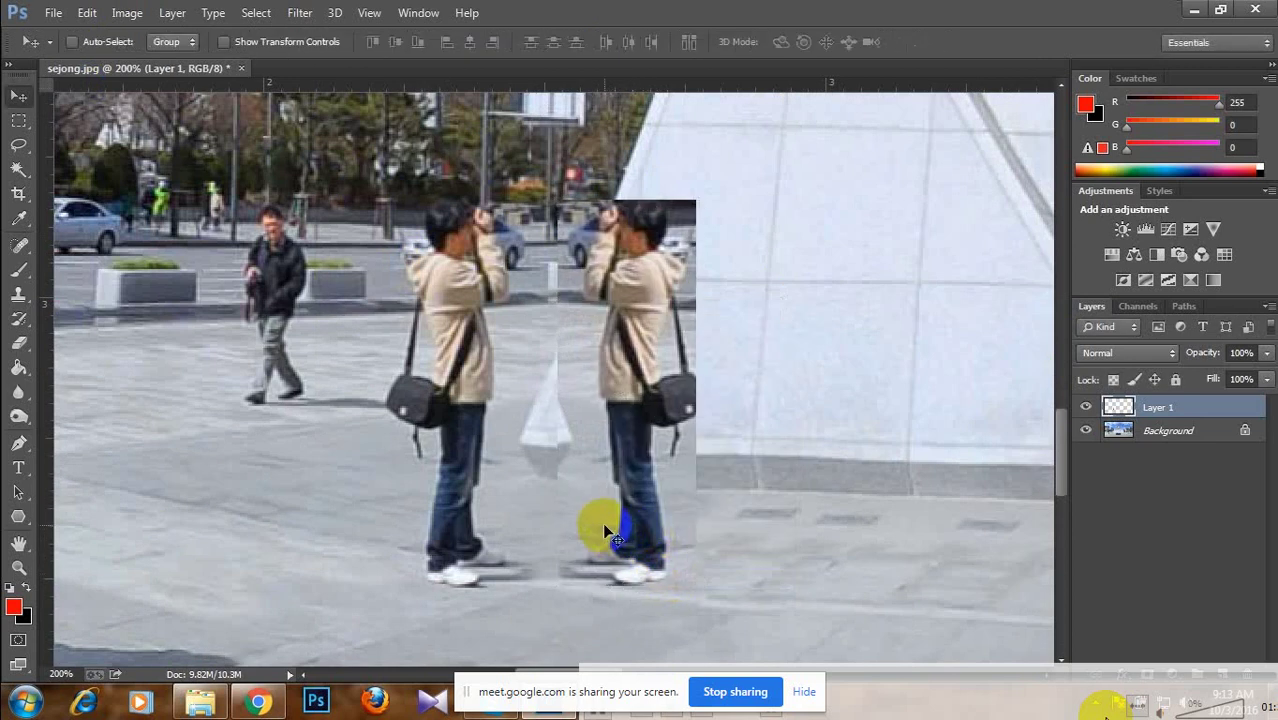
Shift the mirrored man on Layer 1 slightly further right of the original.
{"action": "key", "text": "ctrl+minus"}
{"action": "left_click", "coordinate": [608, 415]}
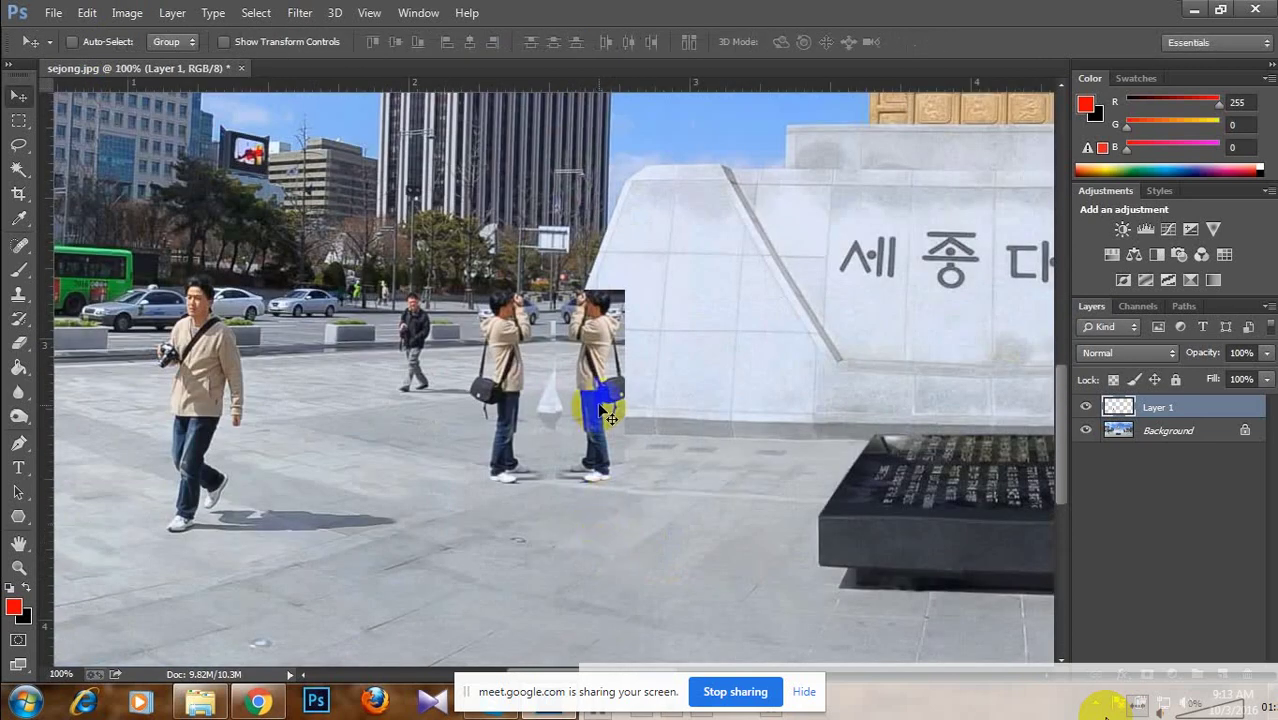
{"action": "left_click_drag", "start_coordinate": [608, 410], "coordinate": [617, 410]}
Rotate the entire image 90° clockwise, and undo the rotation.
{"action": "left_click", "coordinate": [140, 14]}
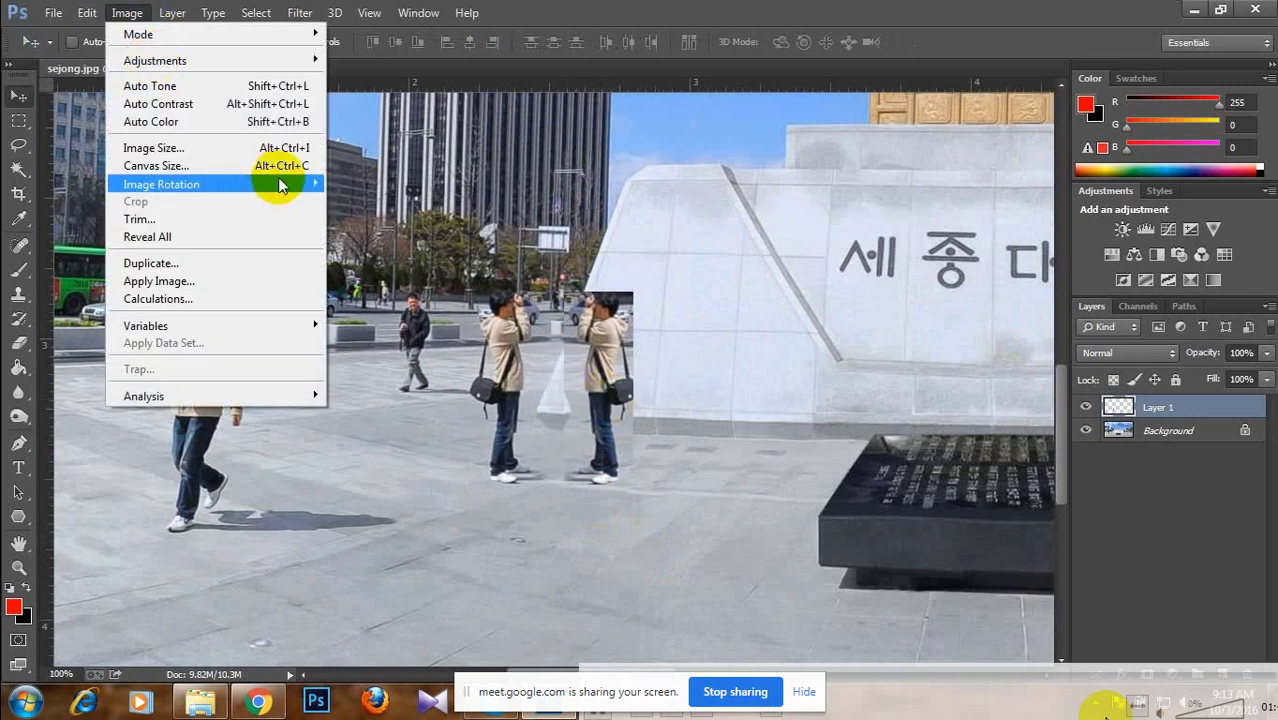
{"action": "mouse_move", "coordinate": [278, 180]}
{"action": "left_click", "coordinate": [376, 201]}
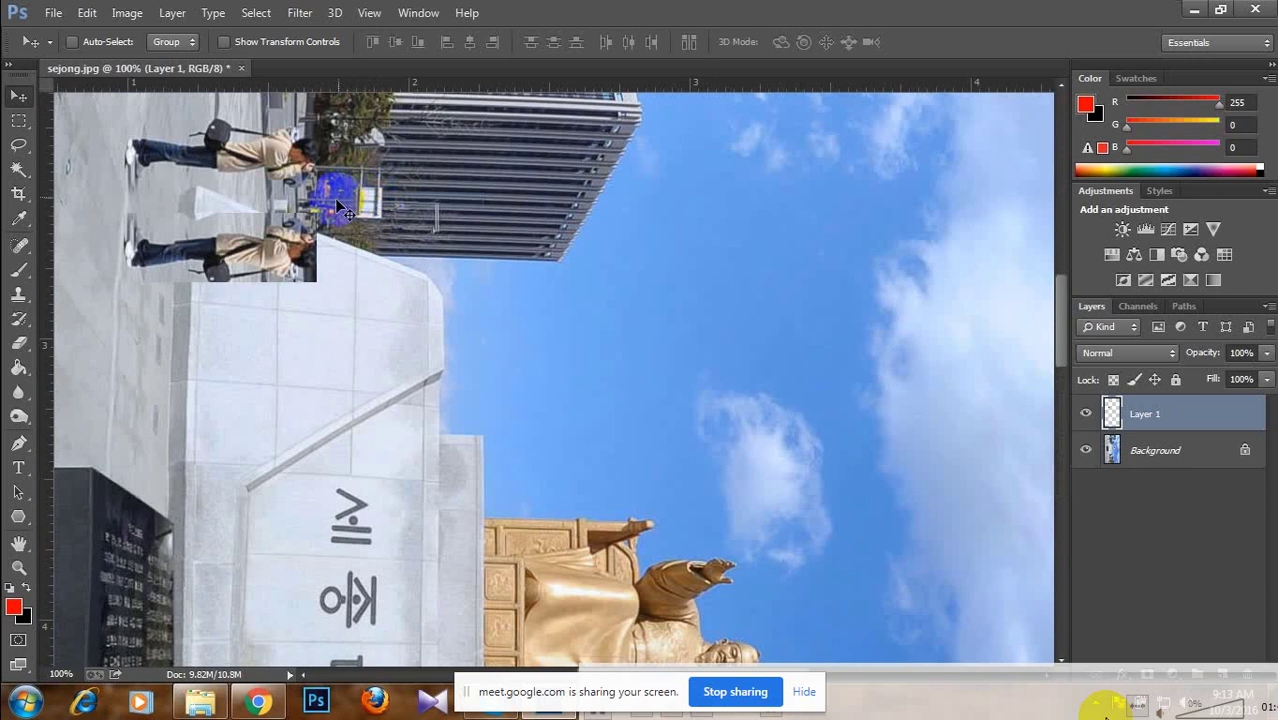
{"action": "key", "text": "ctrl+z"}
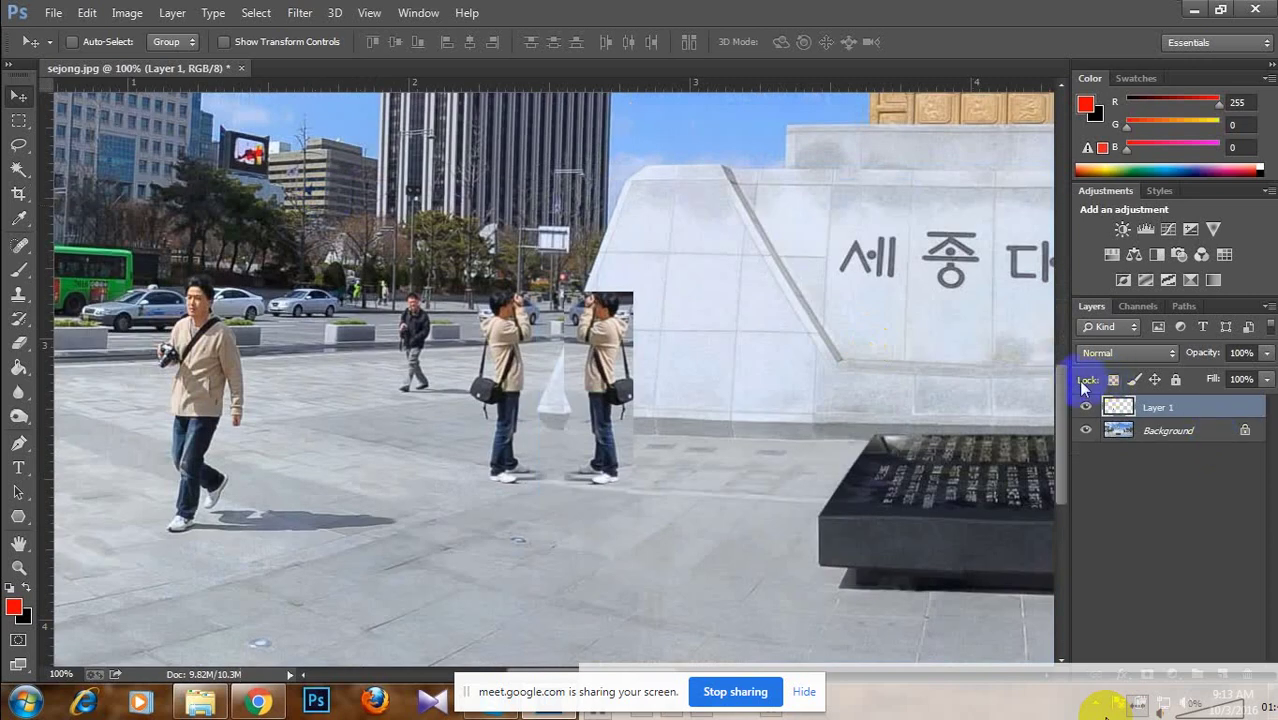
Free-transform the mirrored man on Layer 1 with Rotate 180°, 90° CW and 90° CCW, applying the transform with him upside down.
{"action": "key", "text": "ctrl+t"}
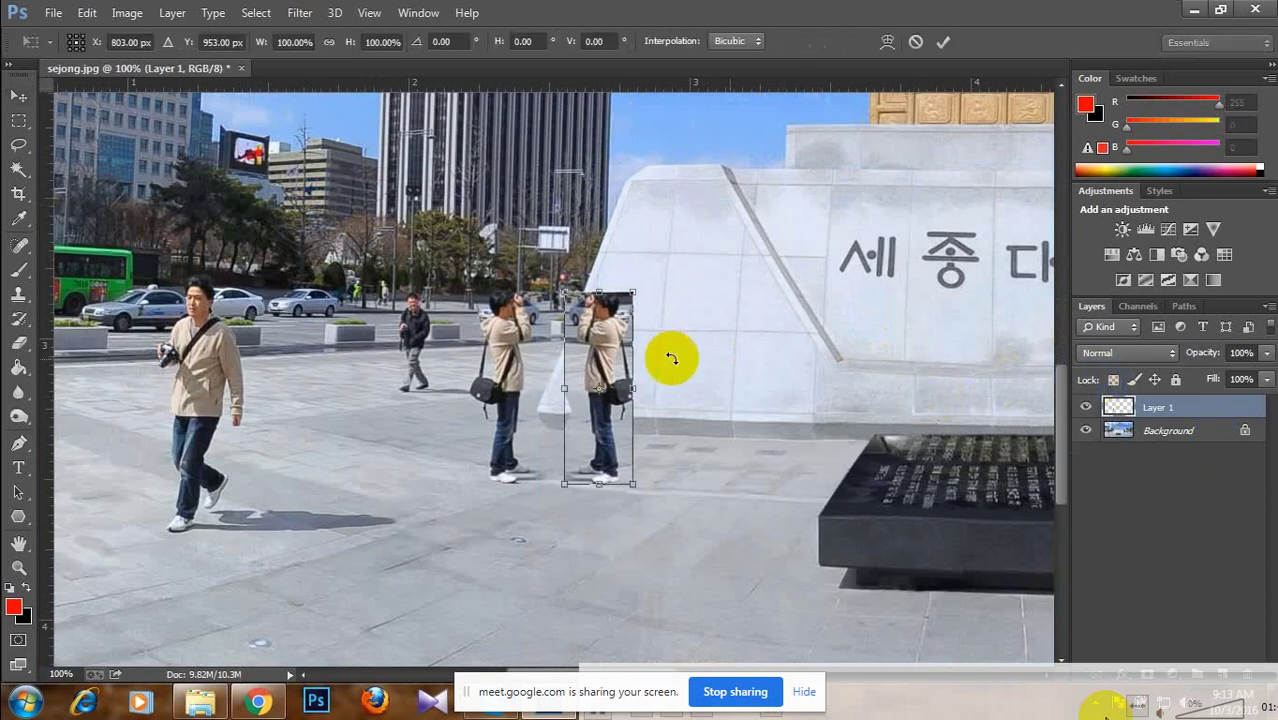
{"action": "right_click", "coordinate": [598, 346]}
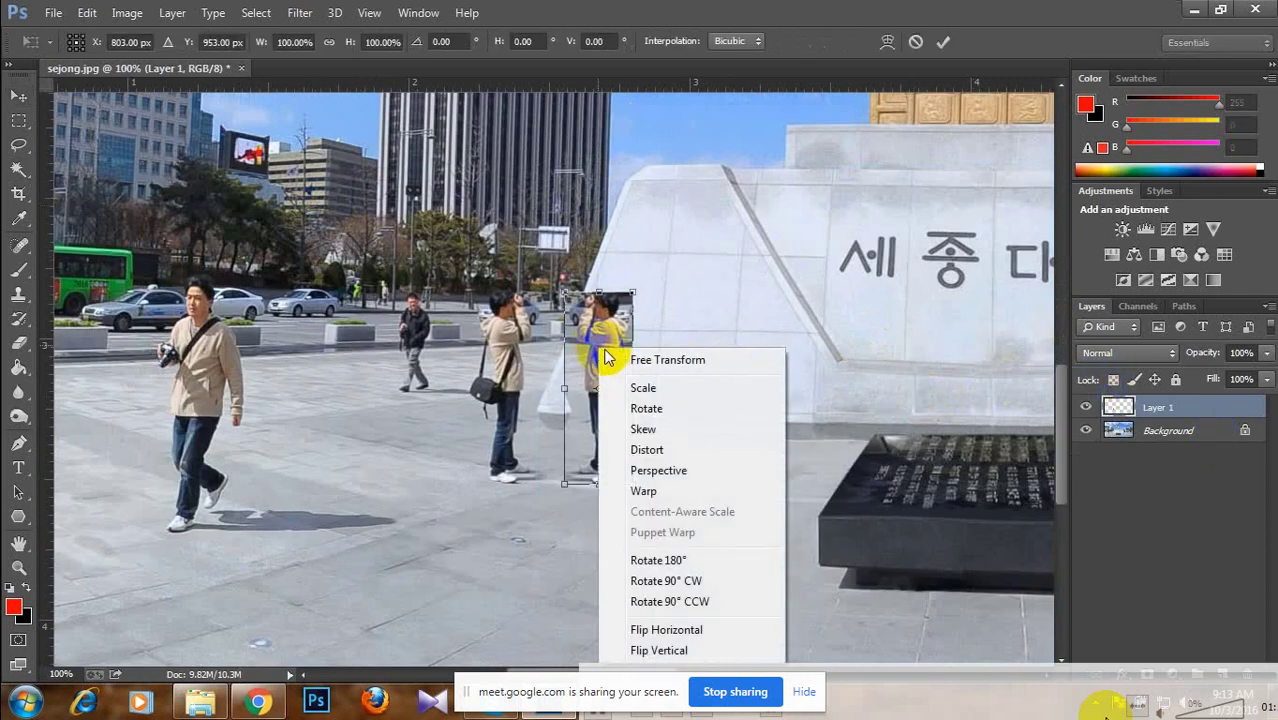
{"action": "left_click", "coordinate": [676, 560]}
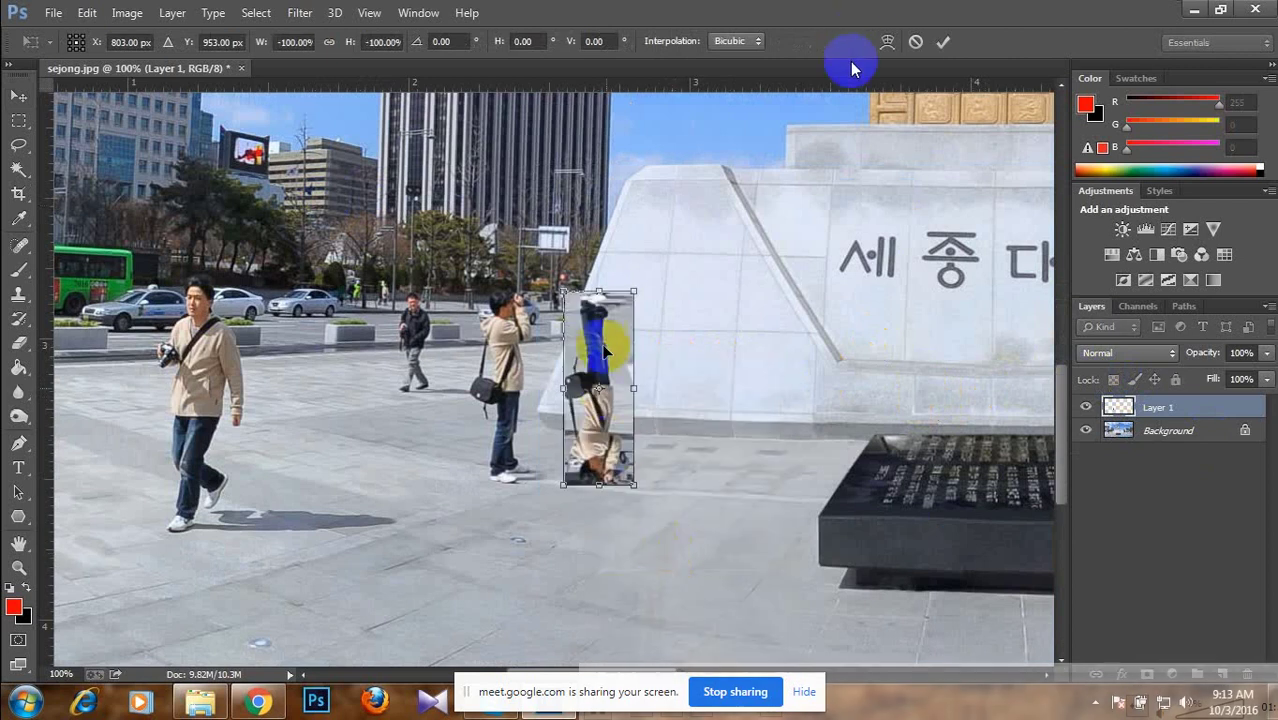
{"action": "right_click", "coordinate": [600, 339]}
{"action": "left_click", "coordinate": [684, 568]}
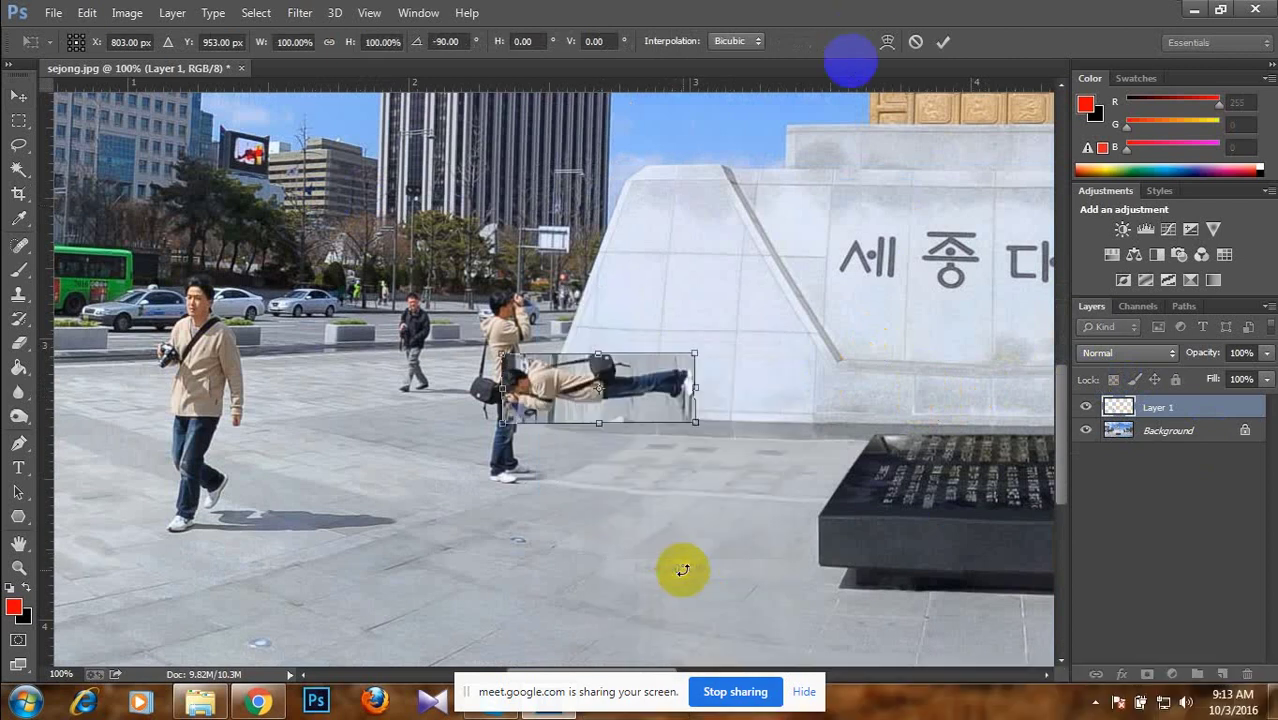
{"action": "right_click", "coordinate": [628, 386]}
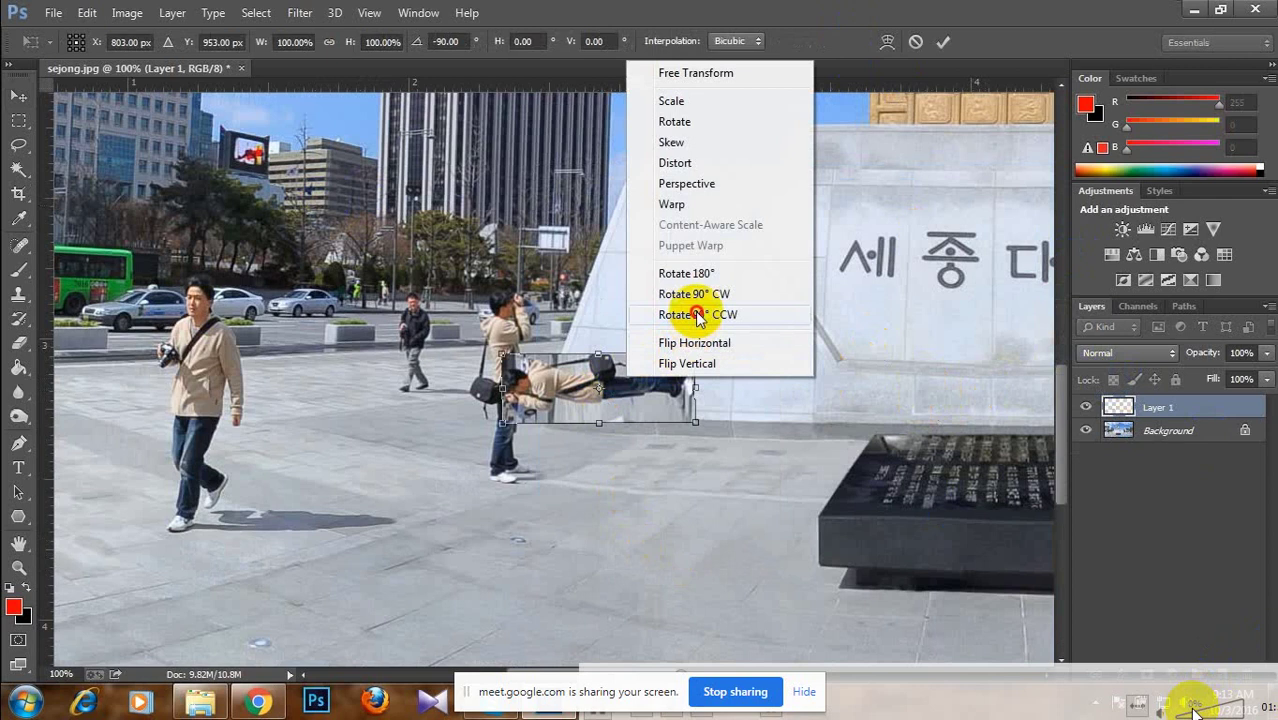
{"action": "left_click", "coordinate": [695, 312]}
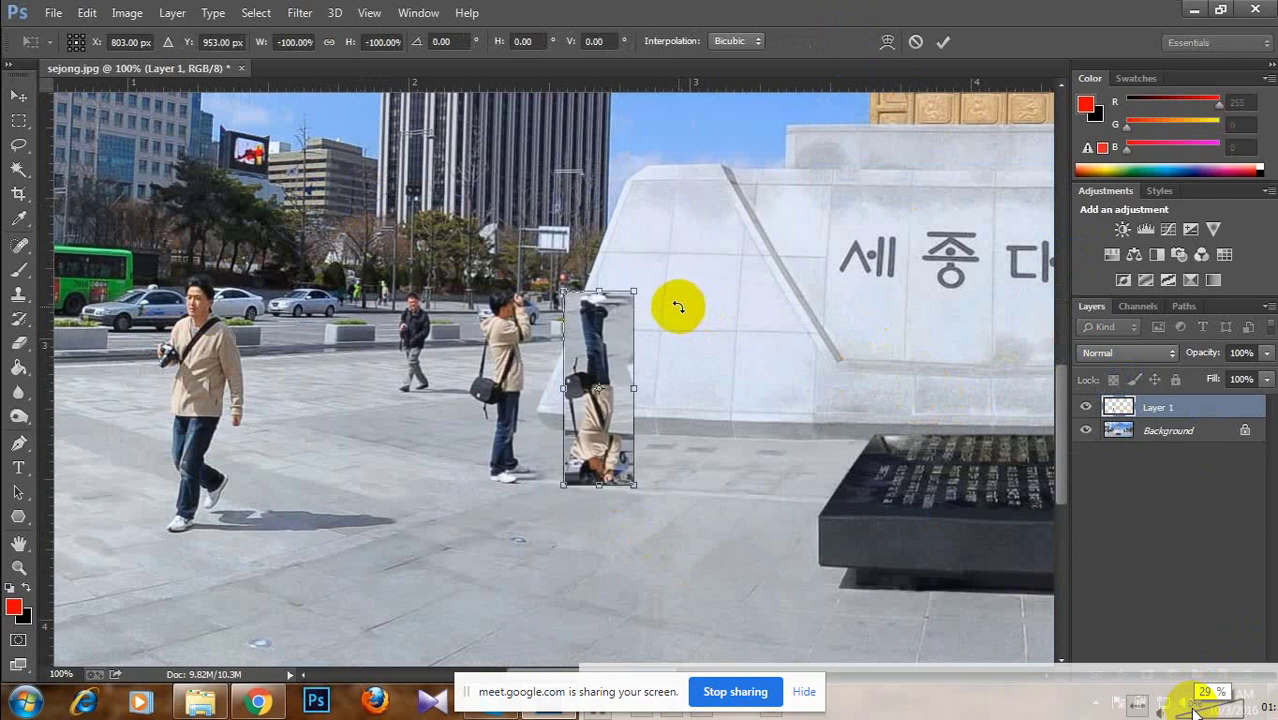
{"action": "key", "text": "Return"}
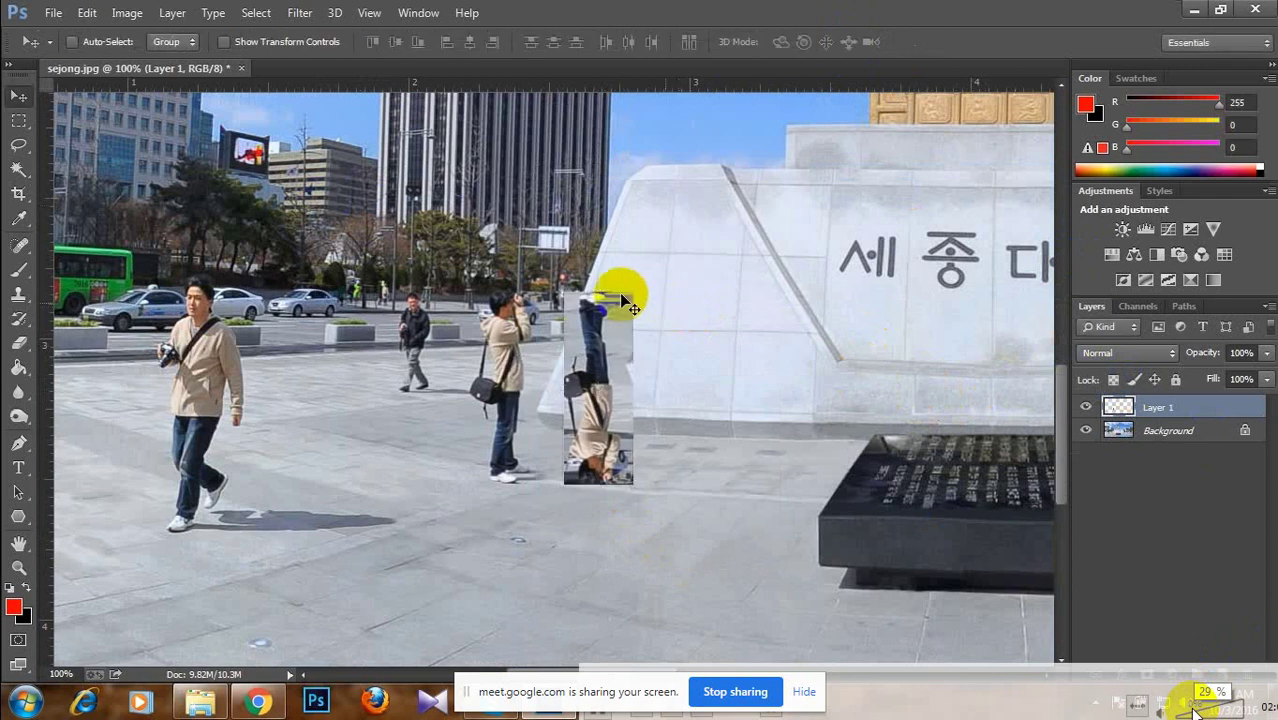
Close sejong.jpg without saving the changes.
{"action": "left_click", "coordinate": [241, 68]}
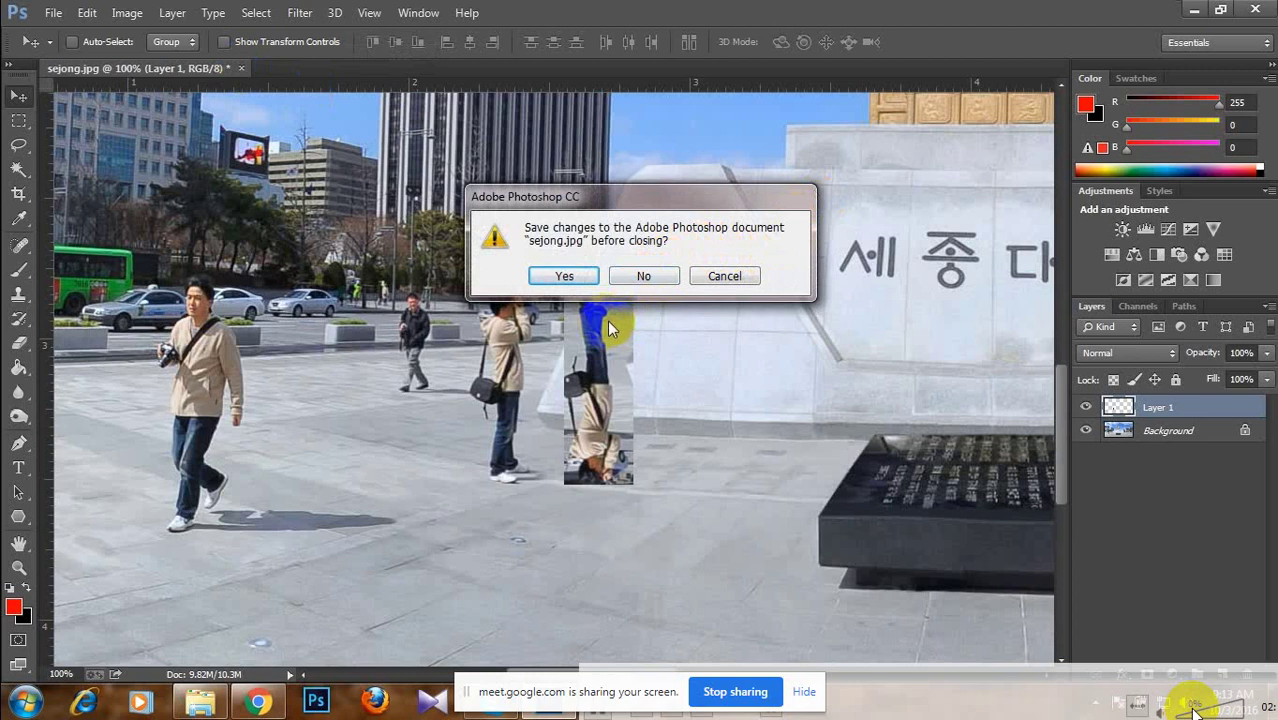
{"action": "left_click", "coordinate": [641, 278]}
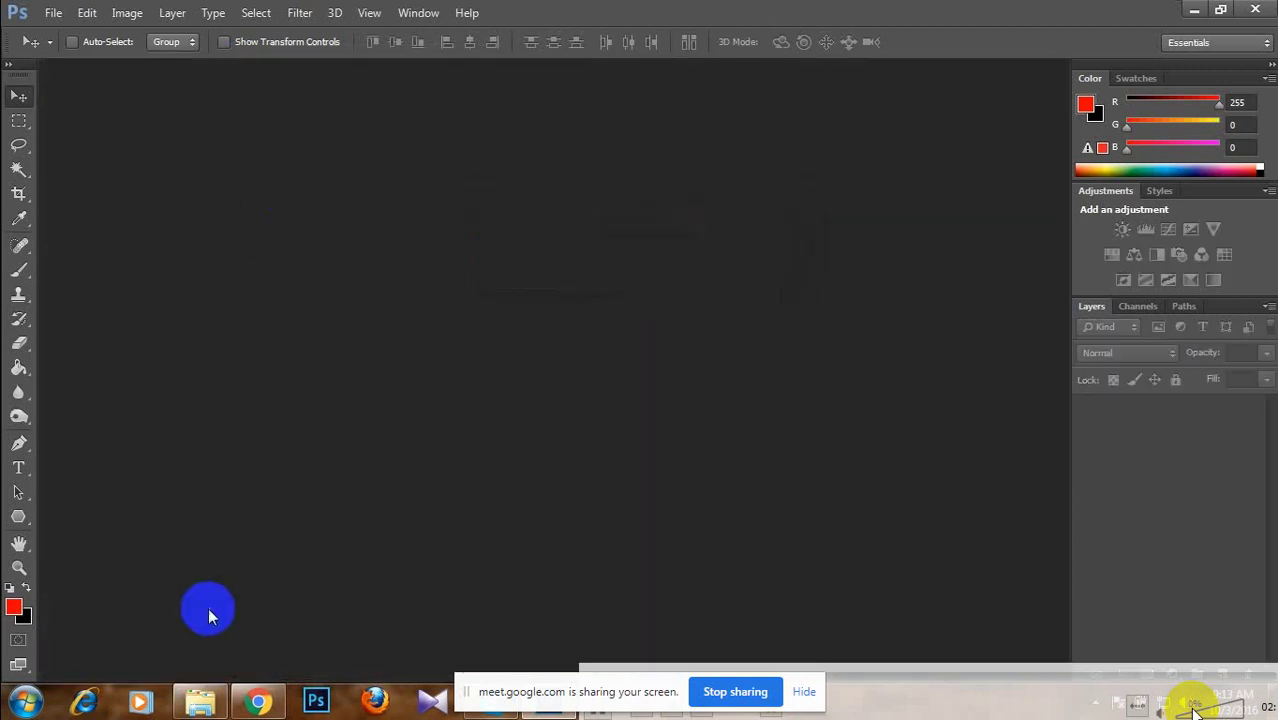
View the bicycle wheel photo in Windows Photo Viewer.
{"action": "left_click", "coordinate": [200, 702]}
{"action": "left_click", "coordinate": [14, 35]}
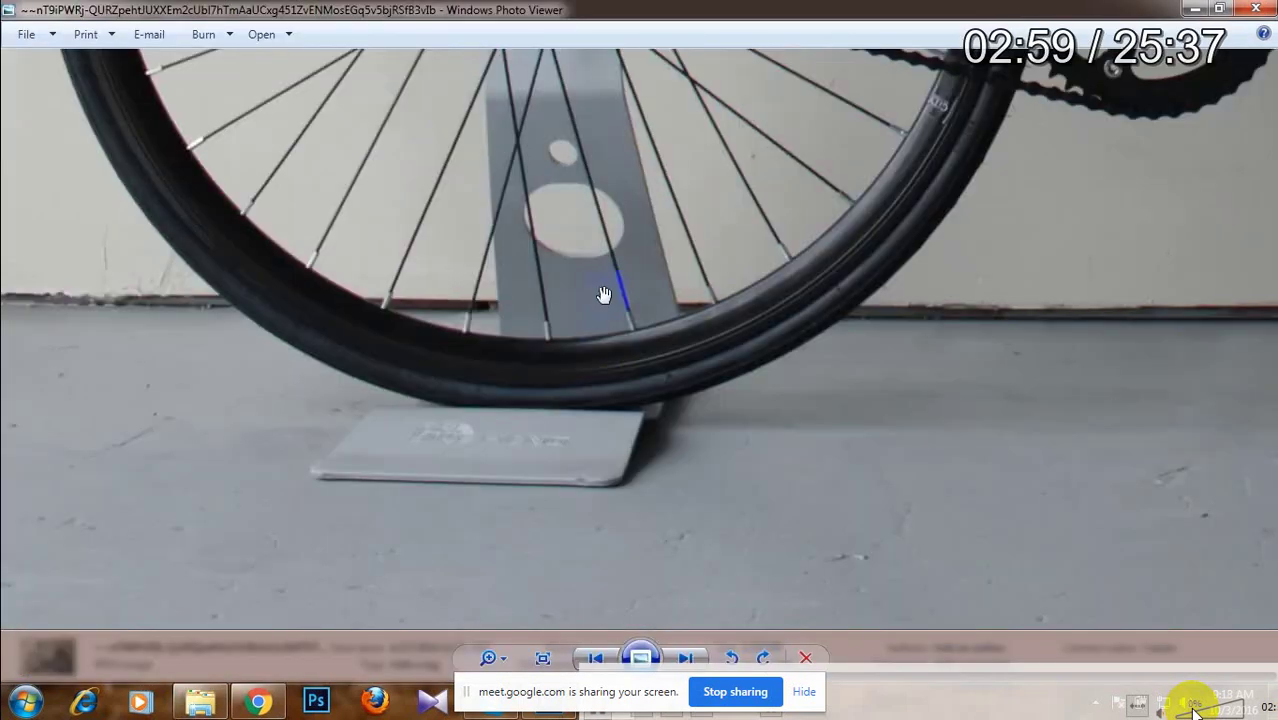
{"action": "scroll", "coordinate": [610, 290], "scroll_direction": "down", "scroll_amount": 2}
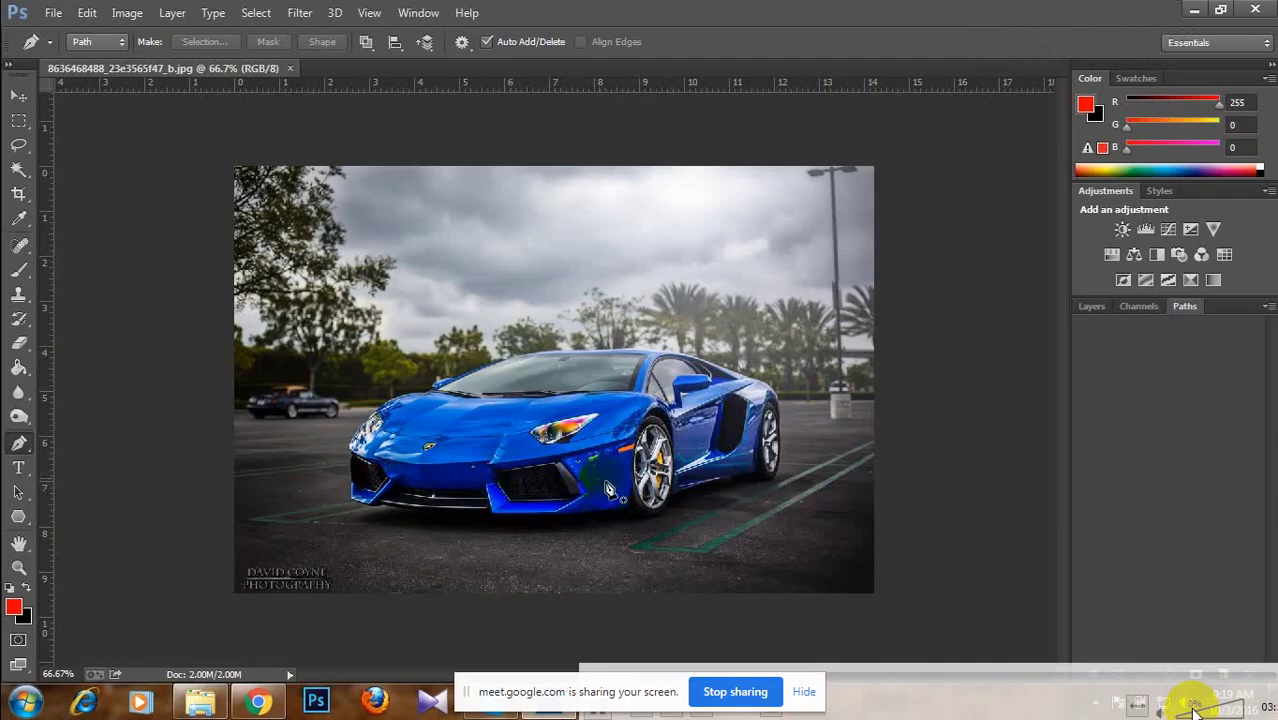
Trace a closed Pen tool path around the edges of the blue car's multicoloured headlight, working at 300% magnification.
{"action": "key", "text": "ctrl+plus"}
{"action": "key", "text": "ctrl+plus"}
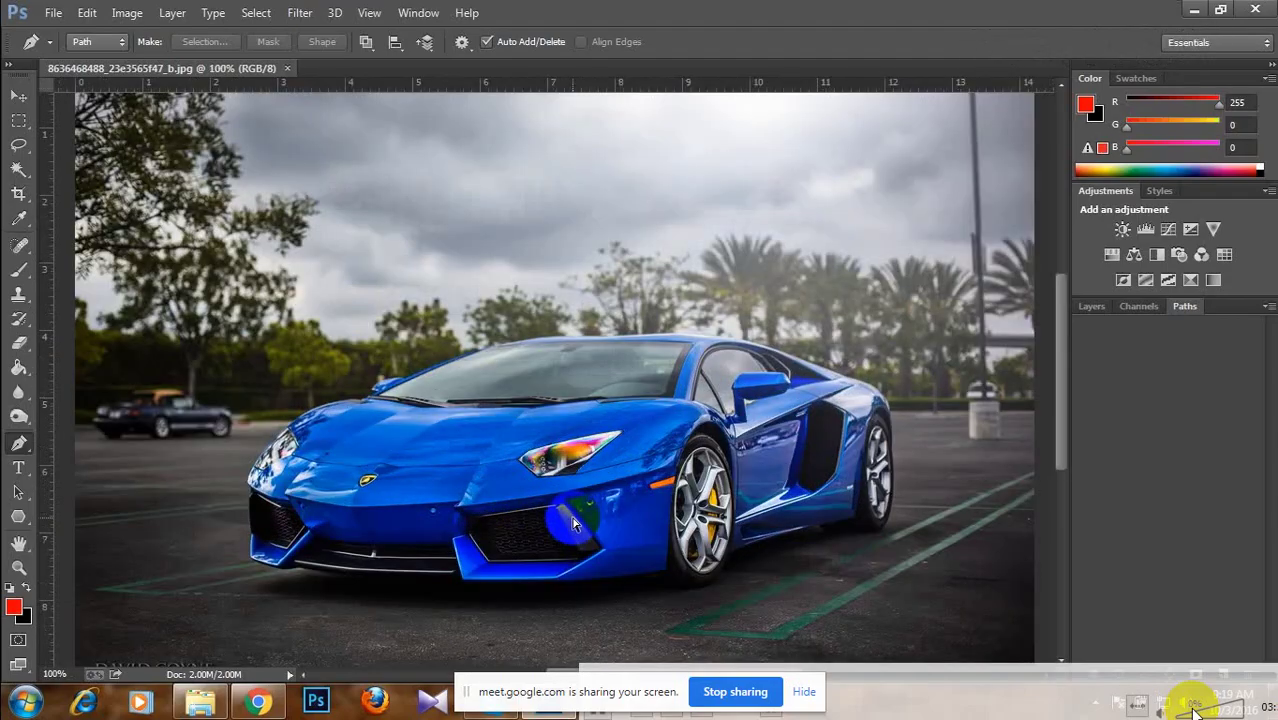
{"action": "left_click_drag", "start_coordinate": [575, 527], "coordinate": [605, 378]}
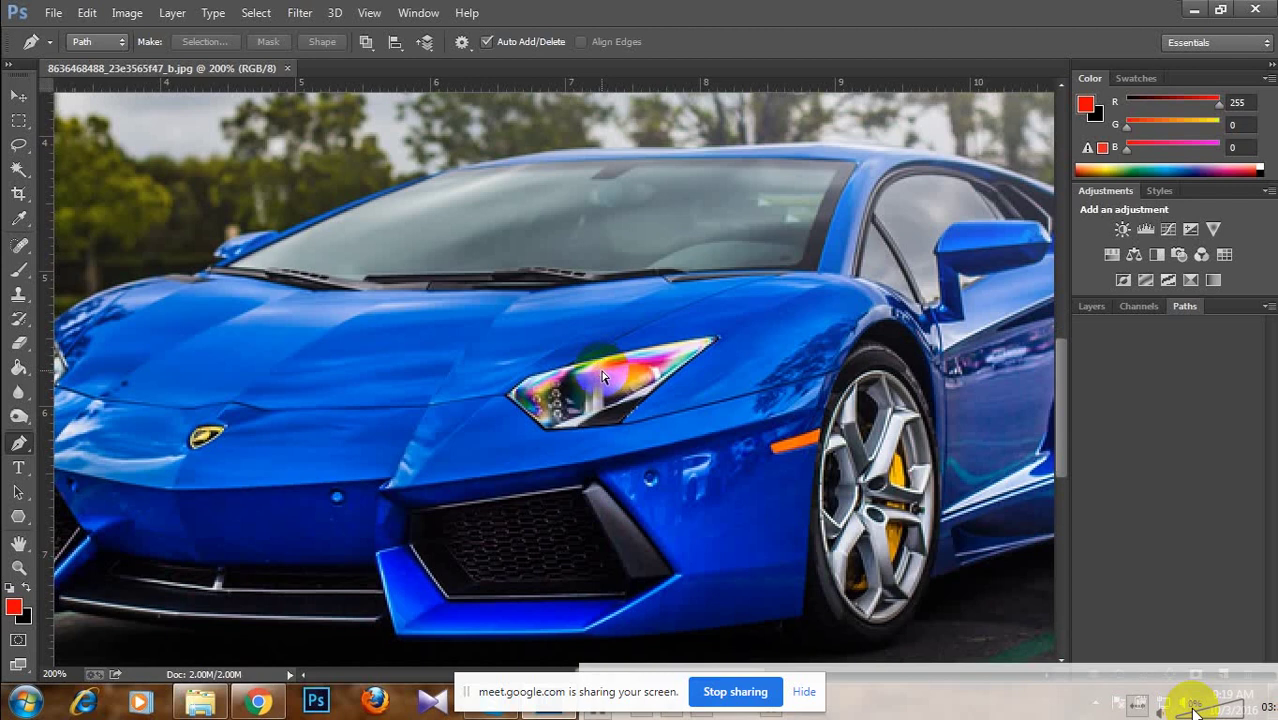
{"action": "key", "text": "ctrl+minus"}
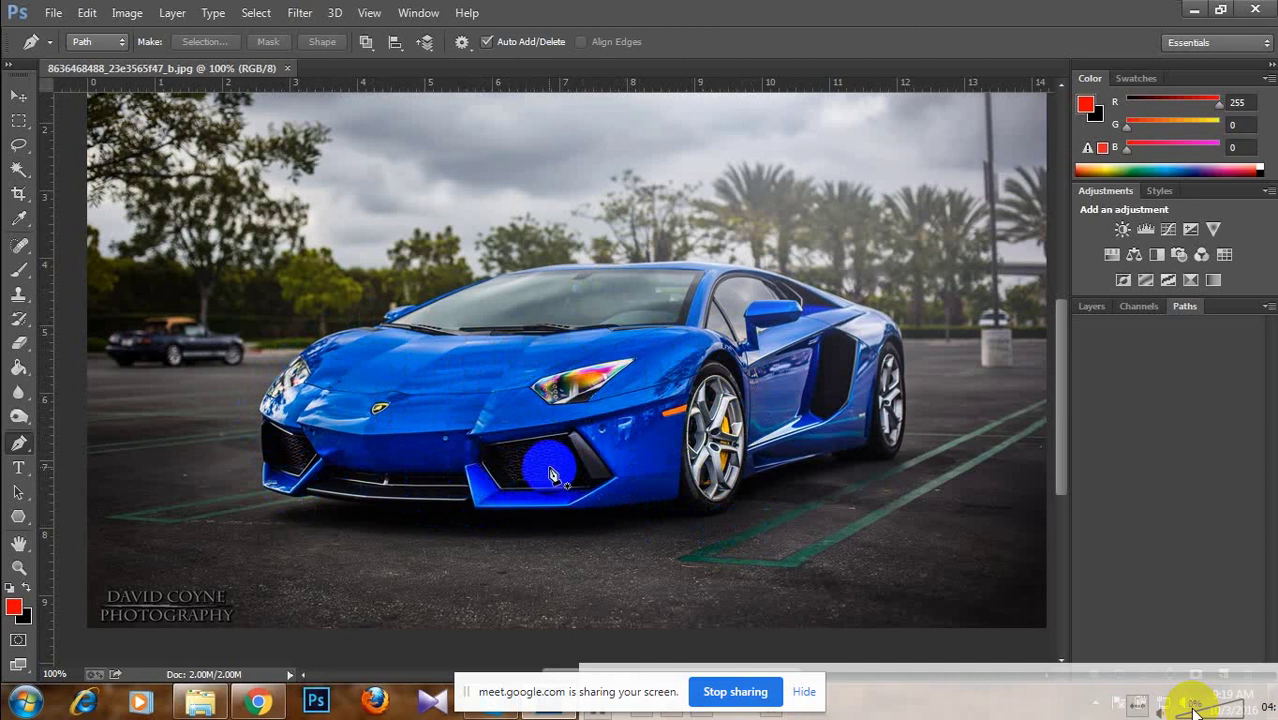
{"action": "key", "text": "ctrl+plus"}
{"action": "key", "text": "ctrl+plus"}
{"action": "mouse_move", "coordinate": [650, 405]}
{"action": "left_mouse_down"}
{"action": "mouse_move", "coordinate": [560, 569]}
{"action": "mouse_move", "coordinate": [589, 468]}
{"action": "mouse_move", "coordinate": [573, 446]}
{"action": "mouse_move", "coordinate": [608, 422]}
{"action": "mouse_move", "coordinate": [673, 505]}
{"action": "mouse_move", "coordinate": [608, 471]}
{"action": "mouse_move", "coordinate": [653, 403]}
{"action": "left_mouse_up"}
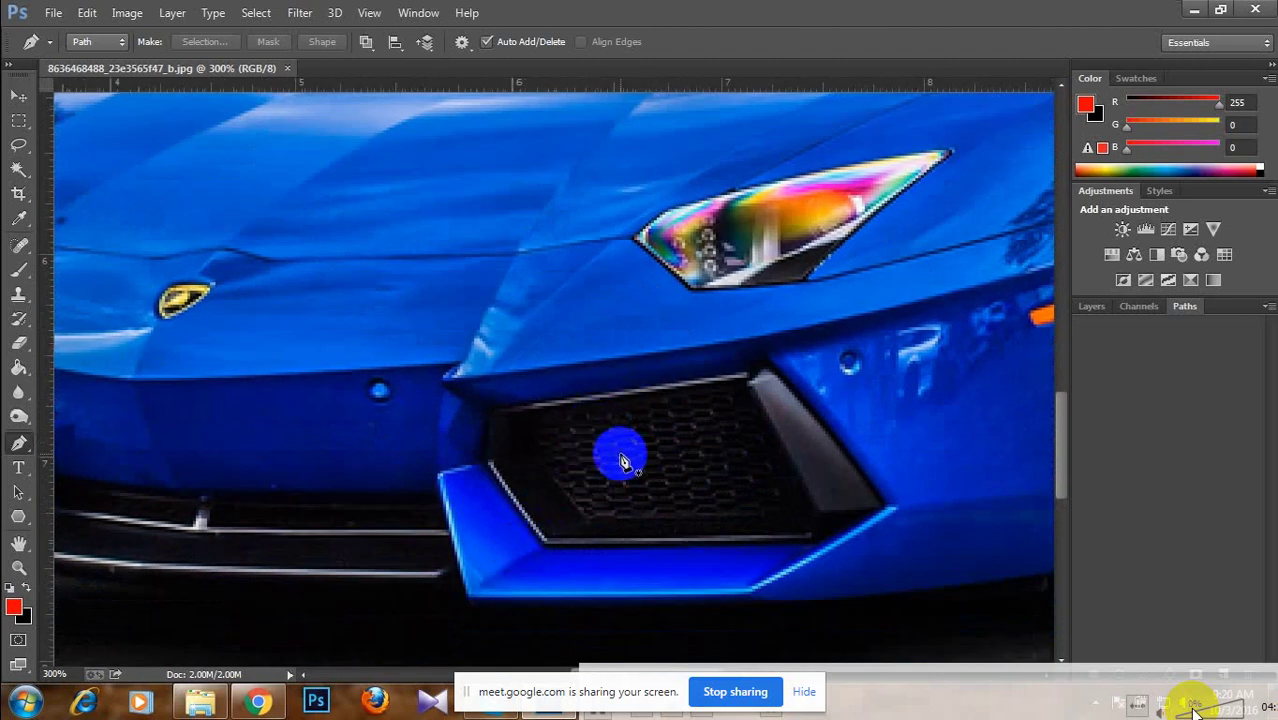
{"action": "left_click_drag", "start_coordinate": [620, 455], "coordinate": [560, 452]}
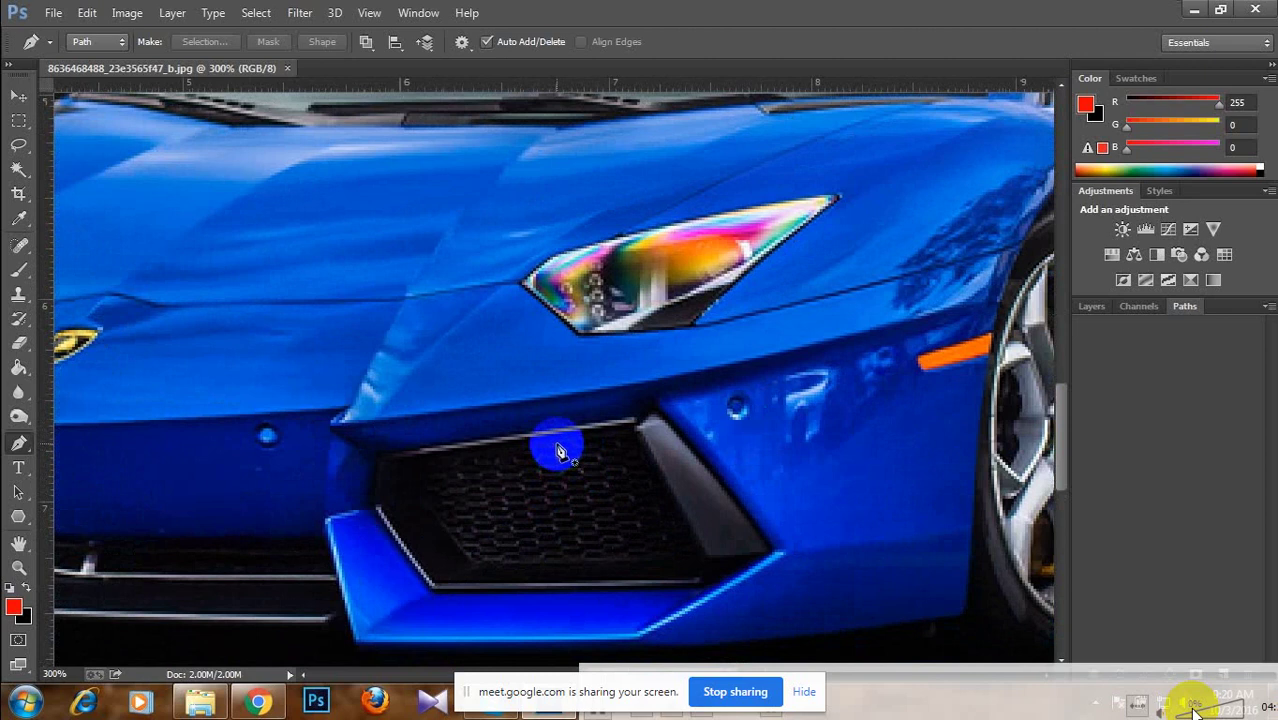
{"action": "left_click_drag", "start_coordinate": [560, 451], "coordinate": [480, 386]}
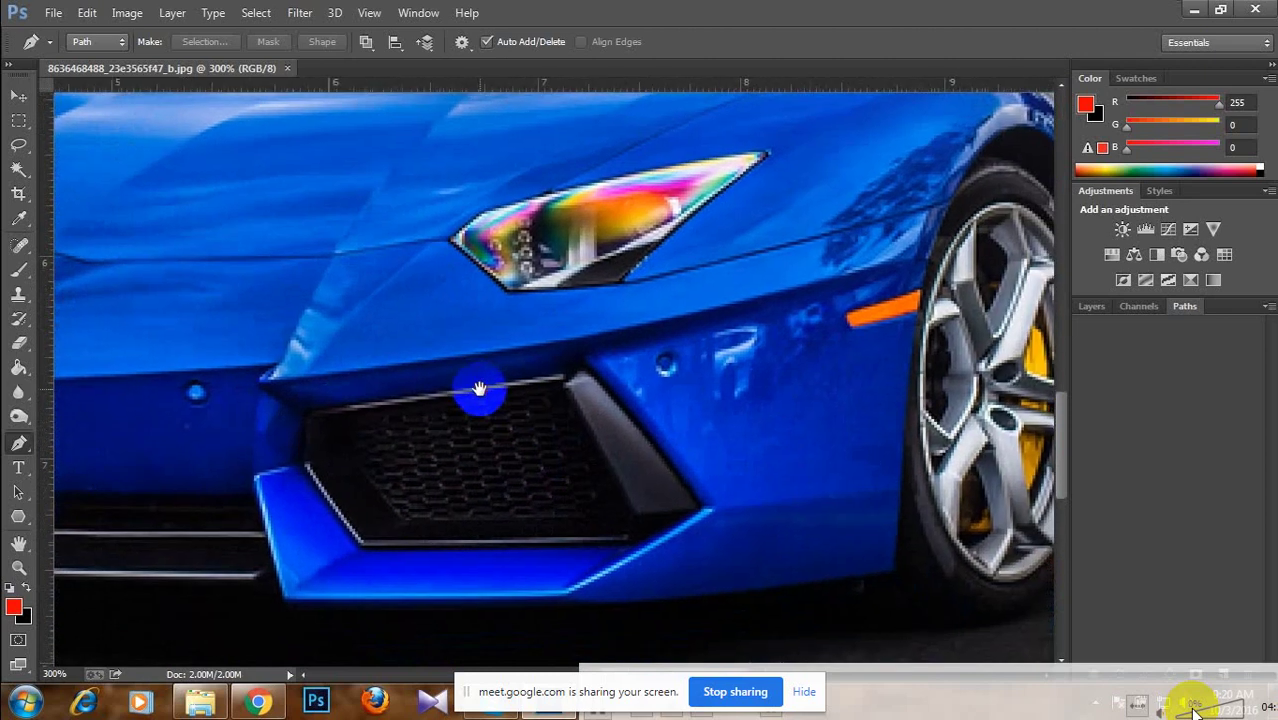
{"action": "left_click", "coordinate": [507, 293]}
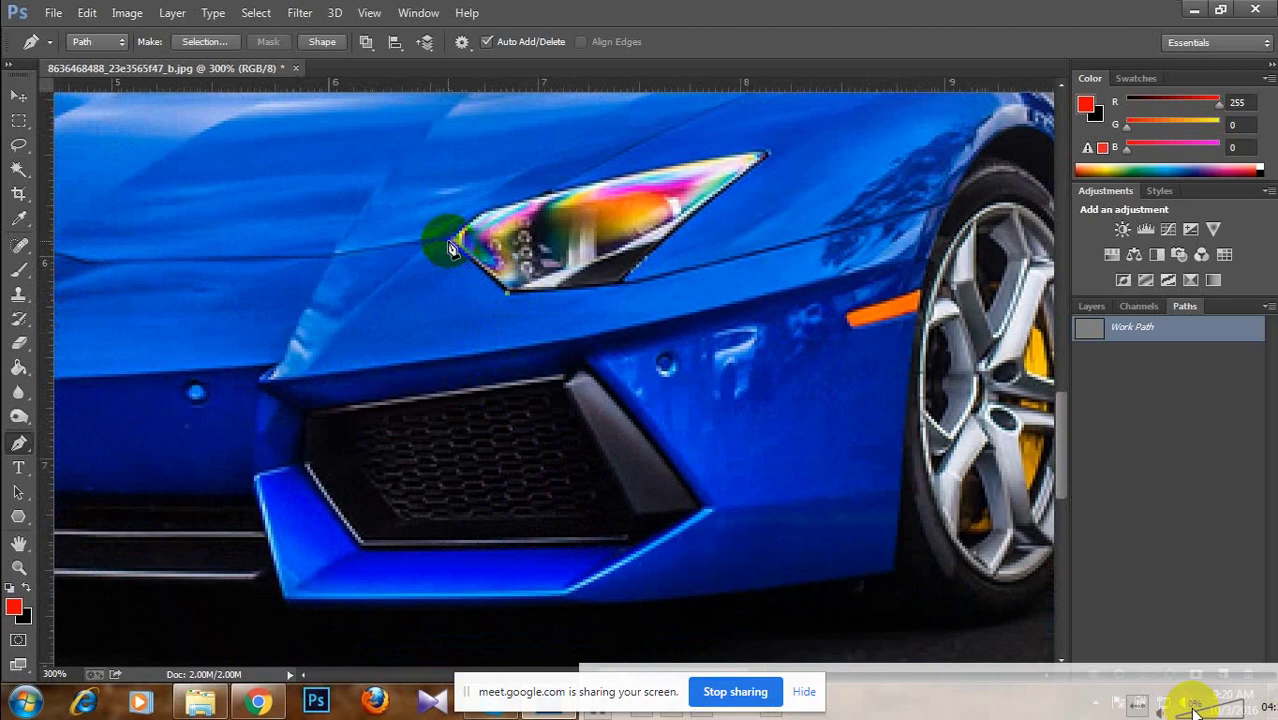
{"action": "mouse_move", "coordinate": [450, 250]}
{"action": "left_mouse_down"}
{"action": "mouse_move", "coordinate": [428, 366]}
{"action": "mouse_move", "coordinate": [462, 388]}
{"action": "mouse_move", "coordinate": [395, 385]}
{"action": "mouse_move", "coordinate": [490, 390]}
{"action": "mouse_move", "coordinate": [375, 500]}
{"action": "left_mouse_up"}
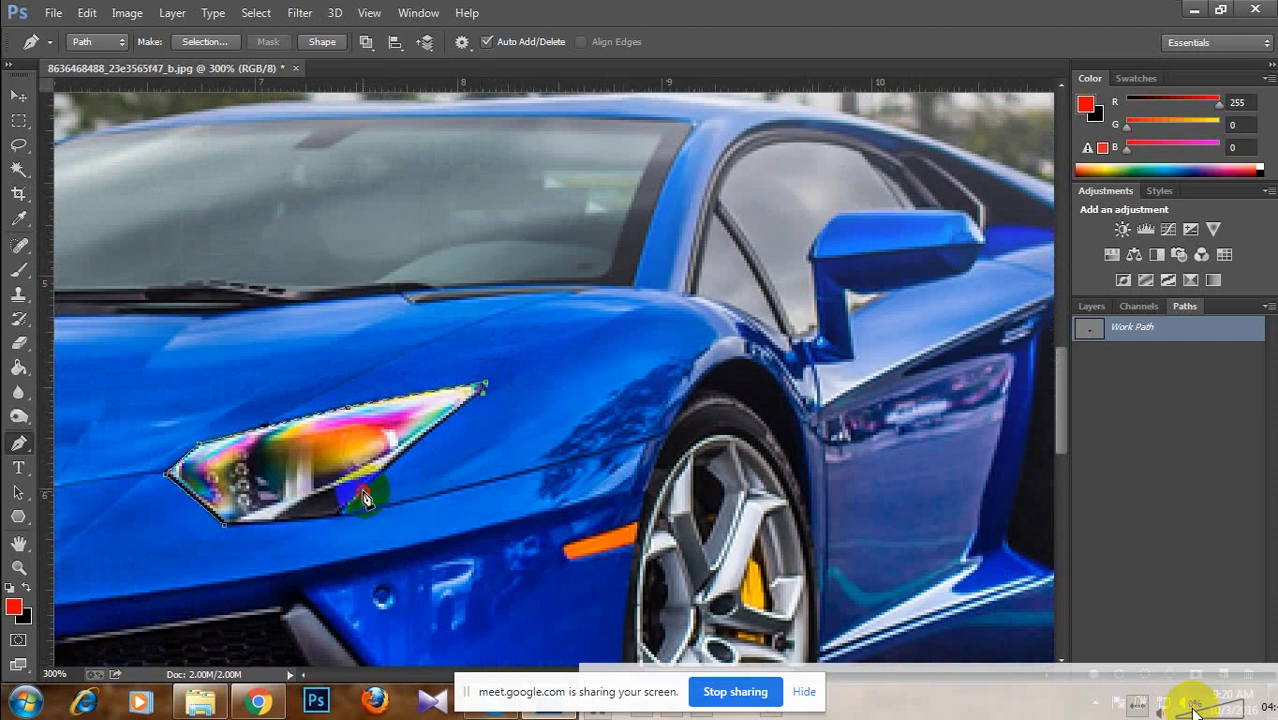
{"action": "left_click", "coordinate": [340, 515]}
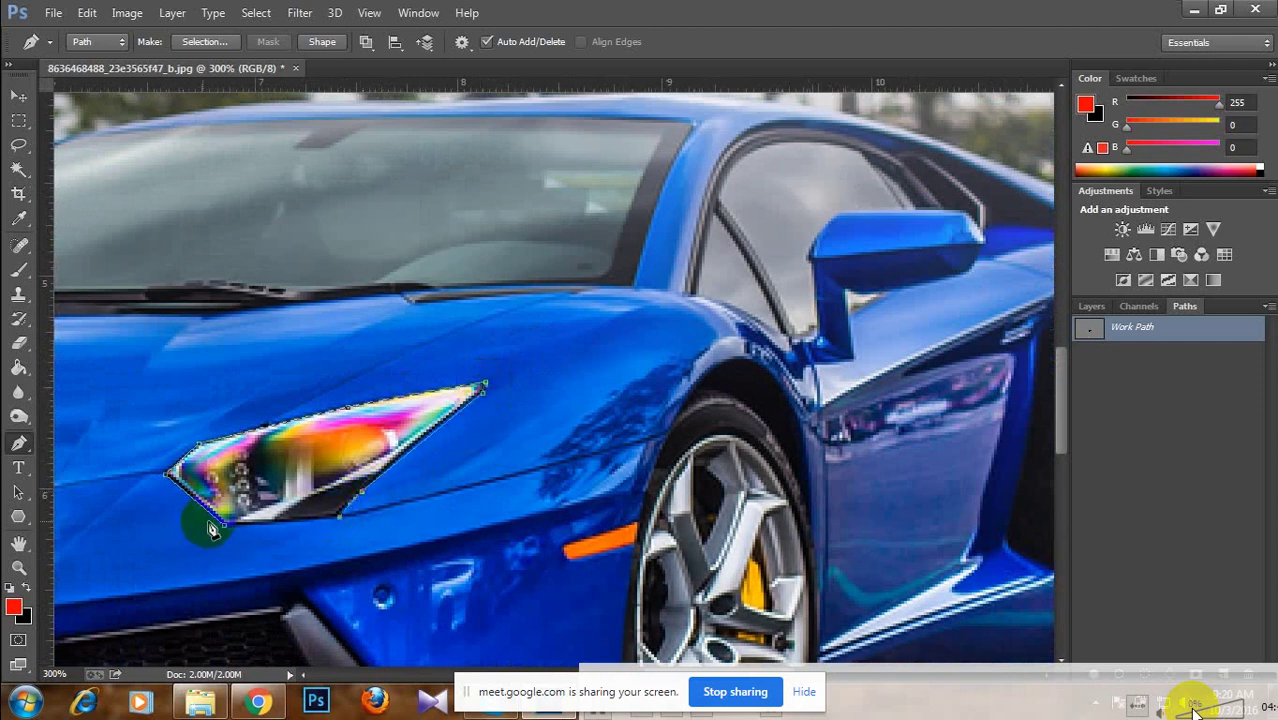
{"action": "left_click_drag", "start_coordinate": [212, 530], "coordinate": [225, 528]}
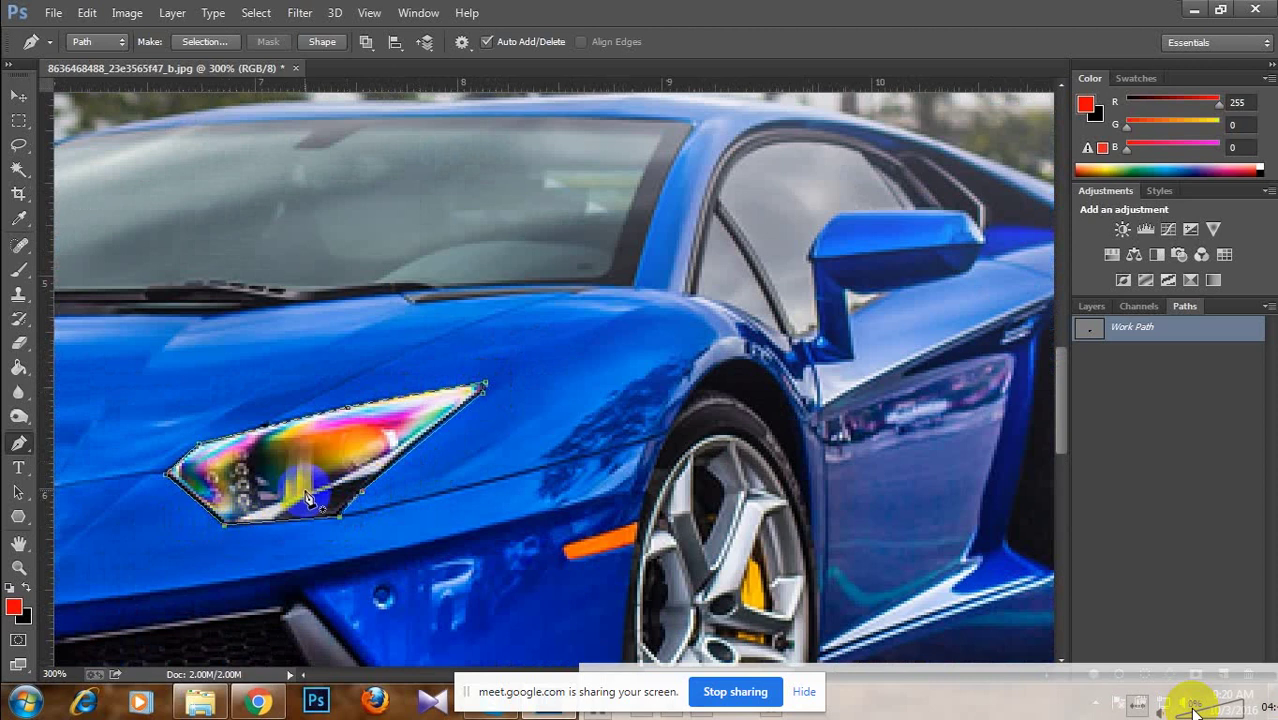
Turn the headlight path into a new selection with a 0-pixel feather radius and copy it onto its own layer.
{"action": "right_click", "coordinate": [310, 500]}
{"action": "left_click", "coordinate": [395, 106]}
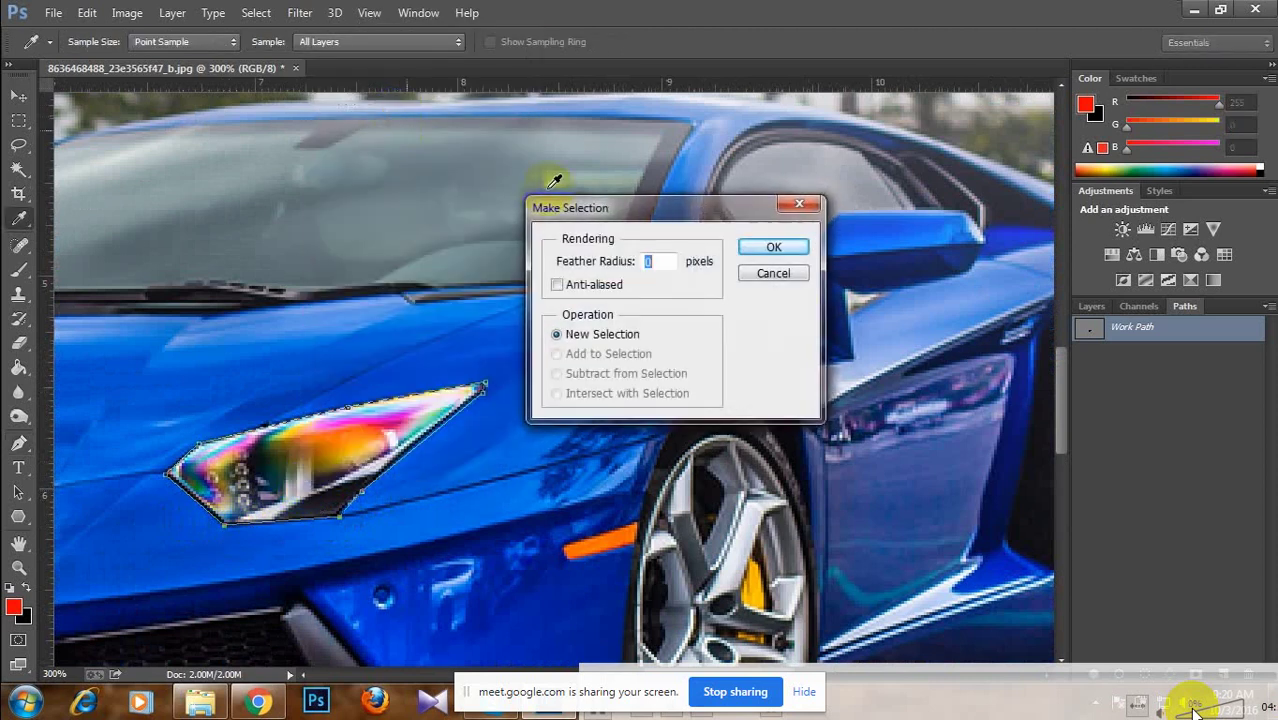
{"action": "left_click", "coordinate": [766, 252]}
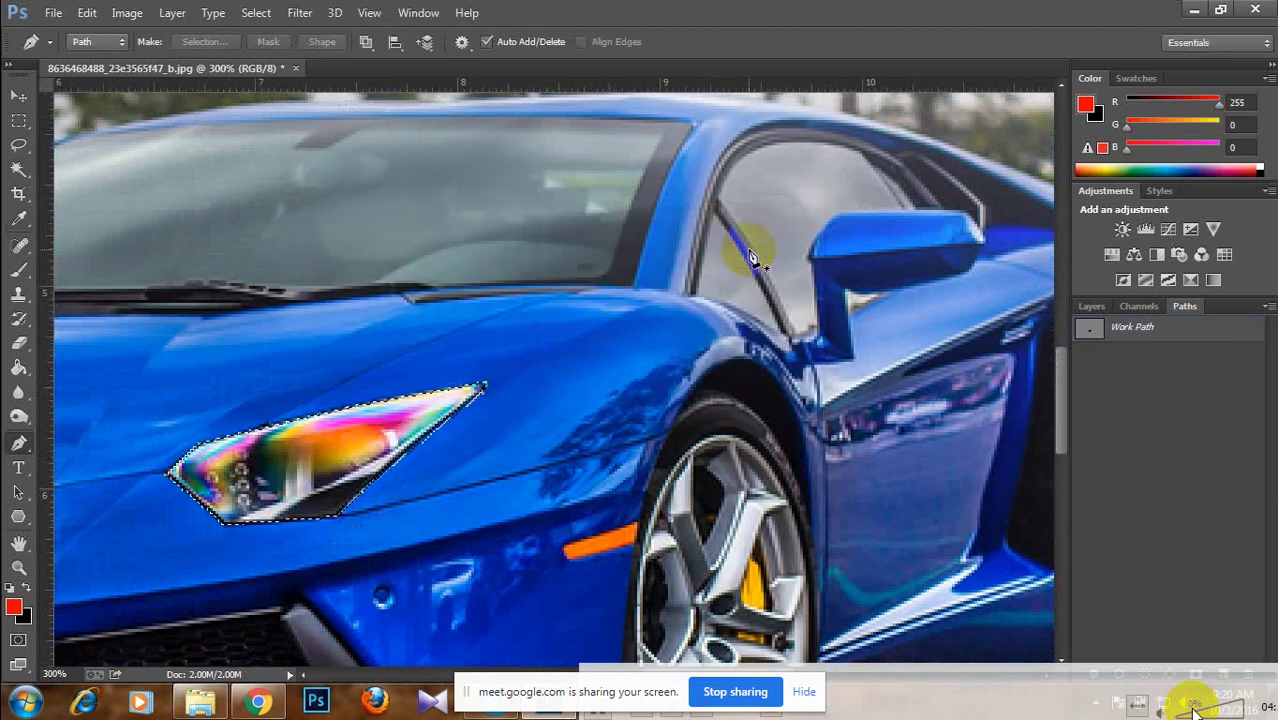
{"action": "left_click", "coordinate": [1090, 307]}
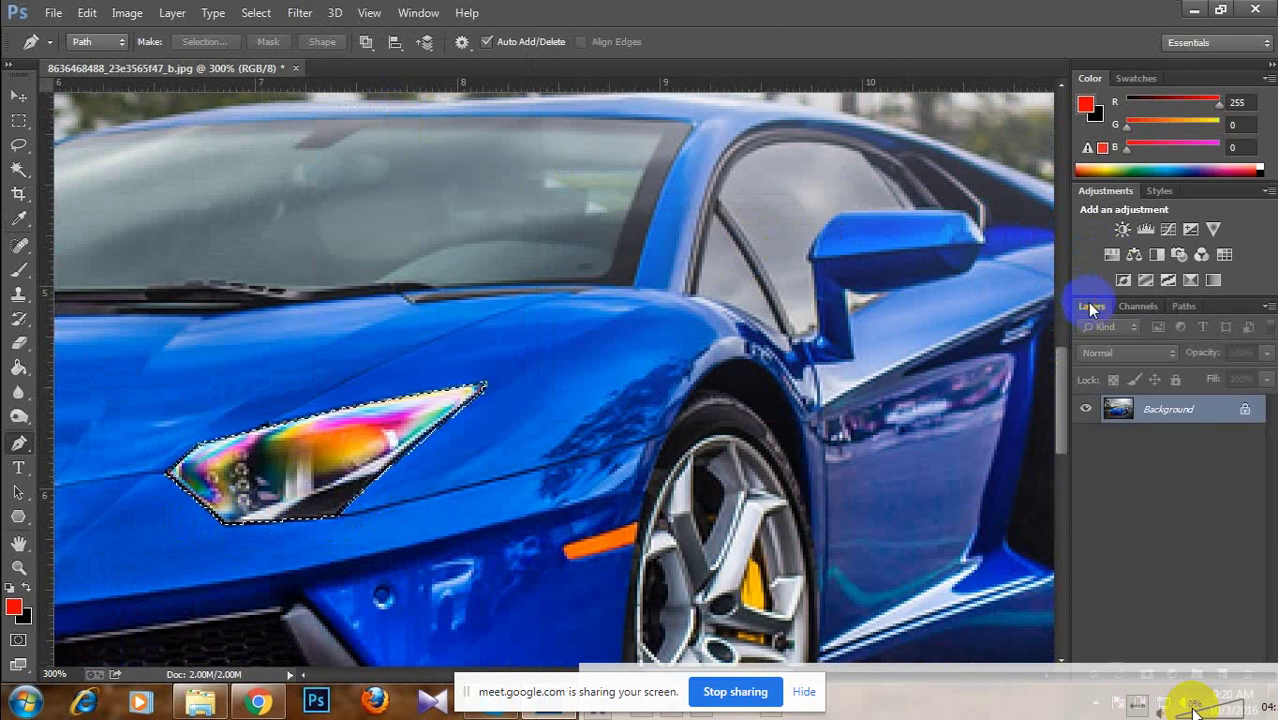
{"action": "key", "text": "ctrl+j"}
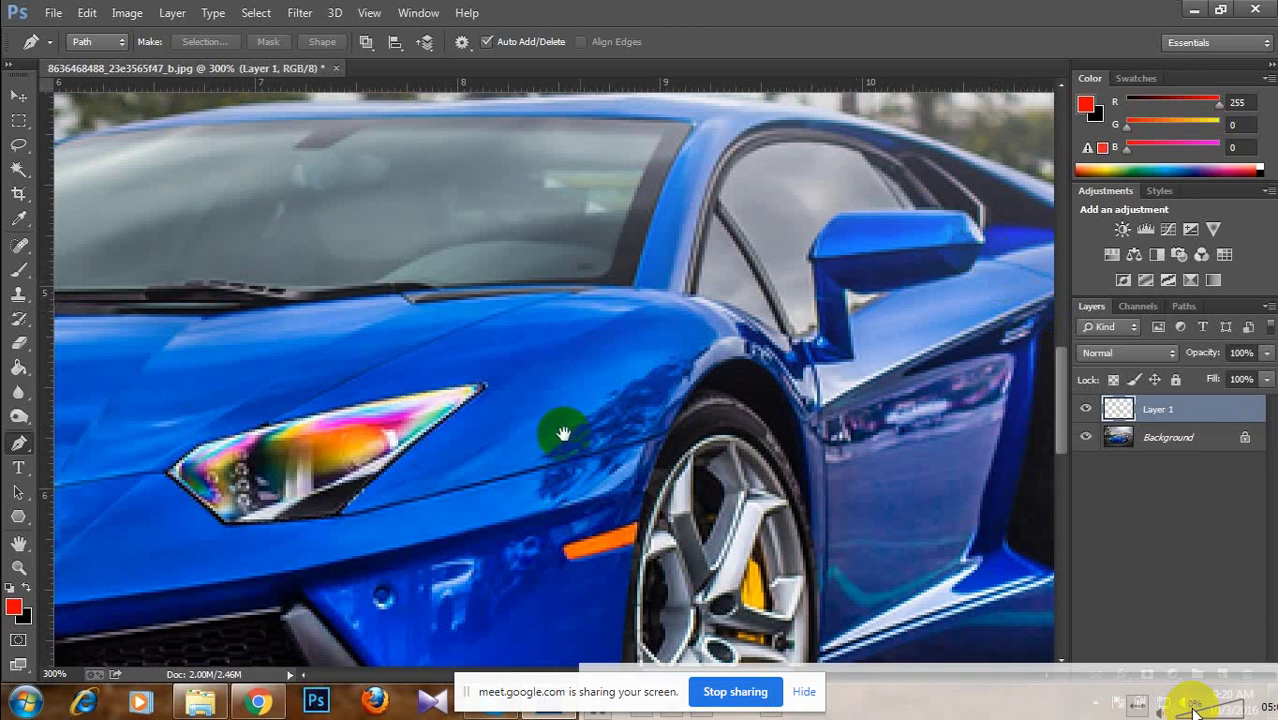
Outline the orange side marker beside the front wheel with a closed Pen path and convert it into a selection.
{"action": "left_click_drag", "start_coordinate": [556, 428], "coordinate": [707, 314]}
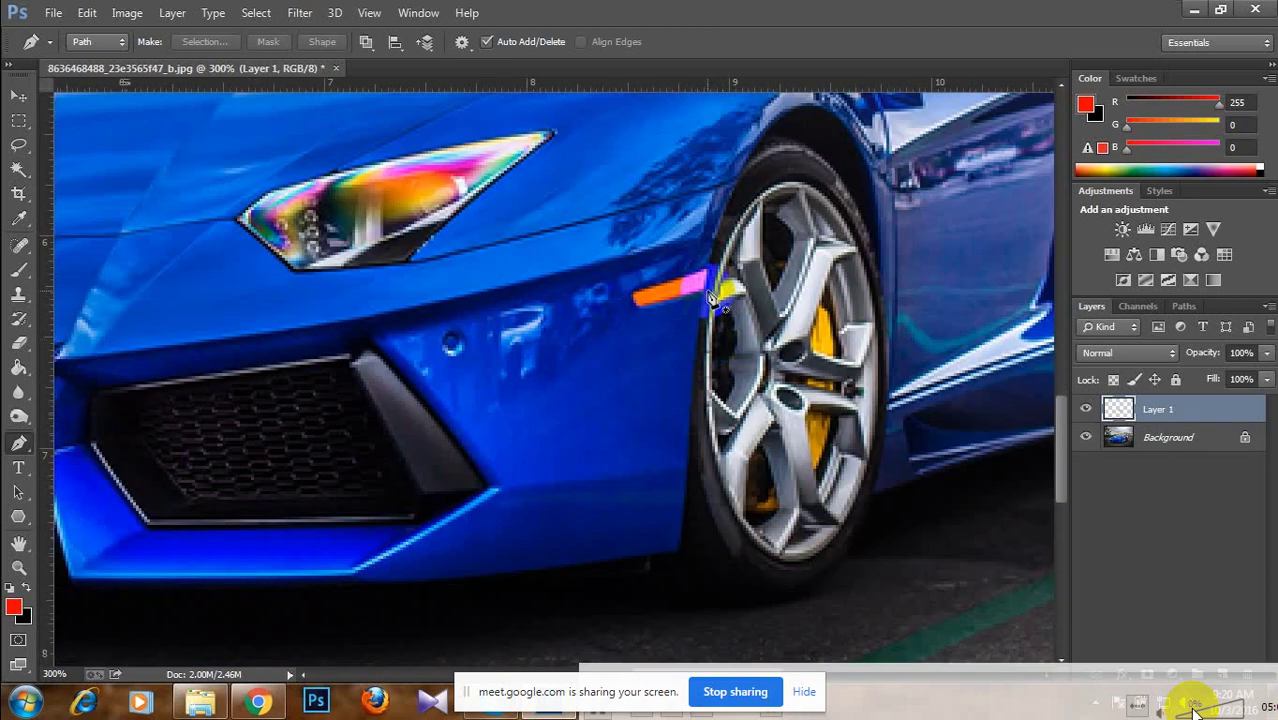
{"action": "left_click", "coordinate": [649, 307]}
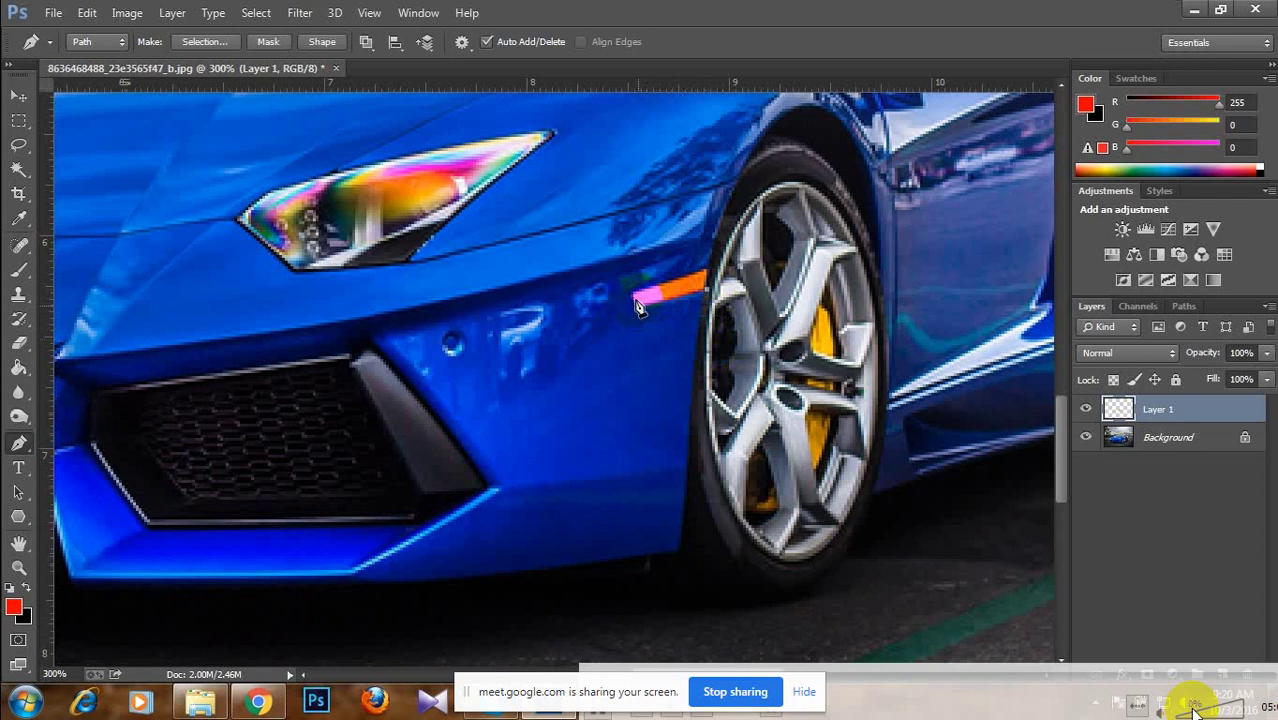
{"action": "left_click", "coordinate": [634, 300]}
{"action": "right_click", "coordinate": [676, 292]}
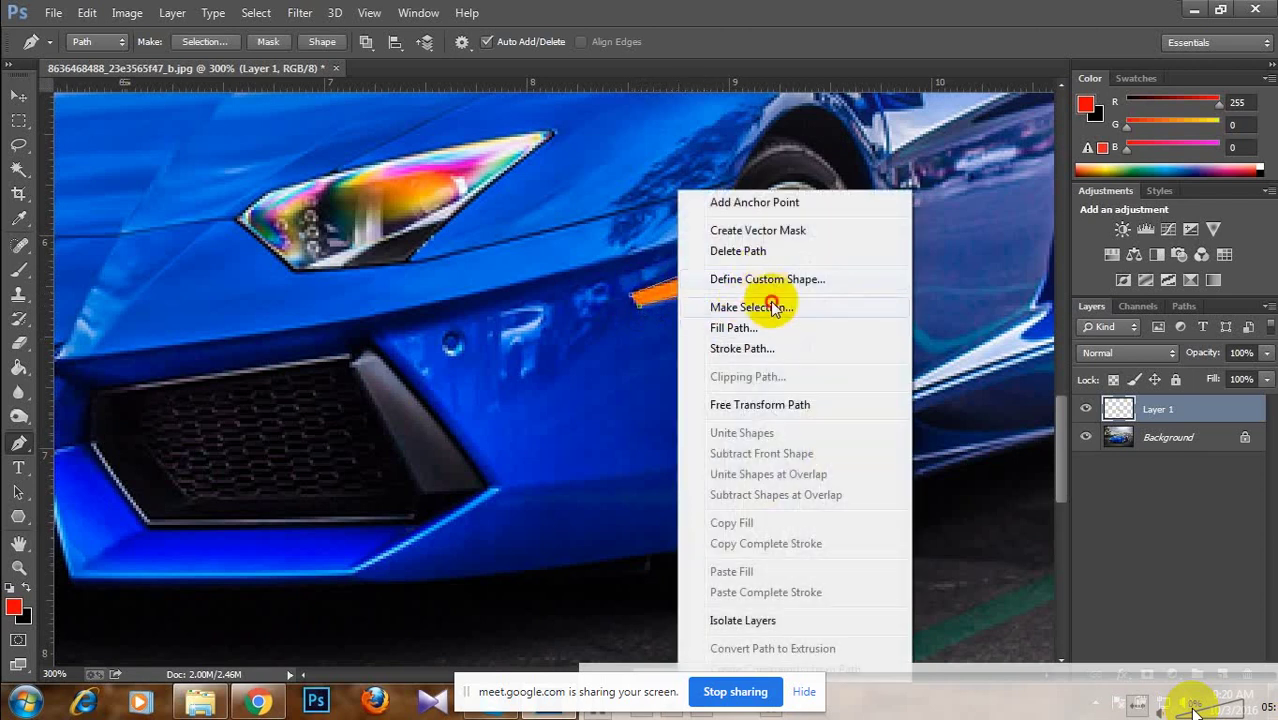
{"action": "left_click", "coordinate": [770, 306]}
{"action": "key", "text": "Return"}
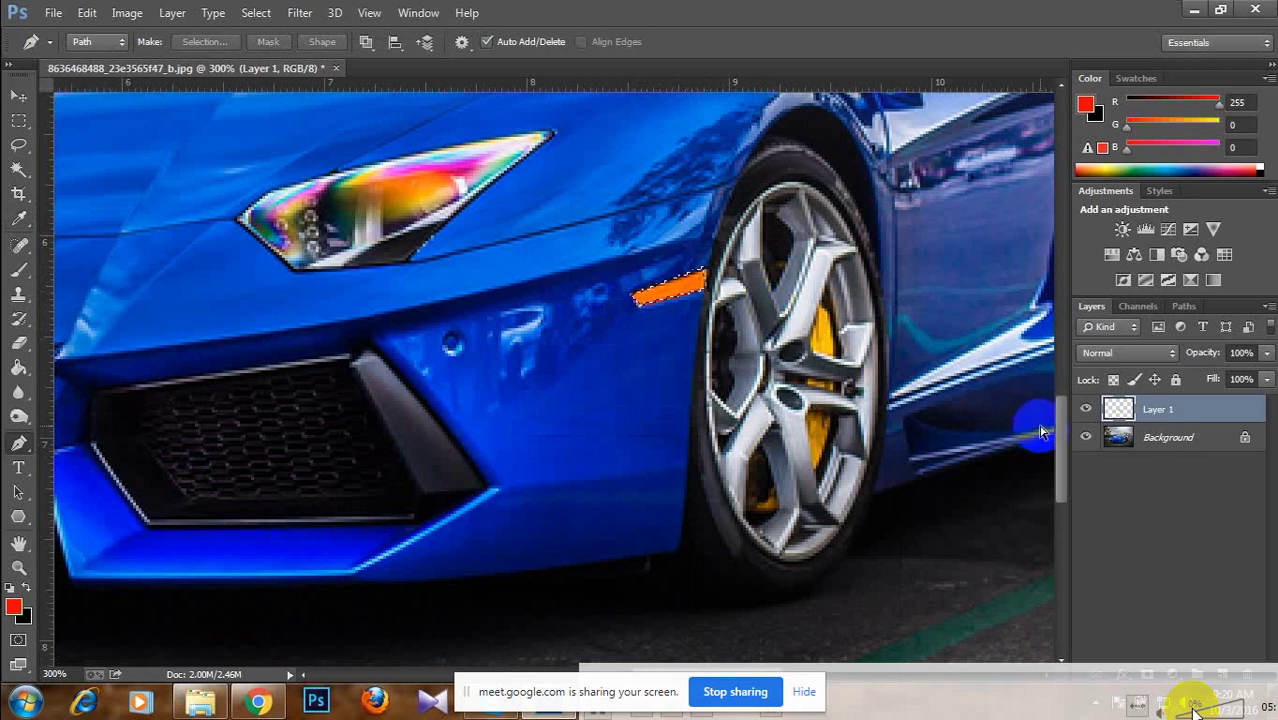
Copy the selected side marker from the Background onto a new layer, and check the cut-outs by briefly hiding the Background.
{"action": "left_click", "coordinate": [1120, 438]}
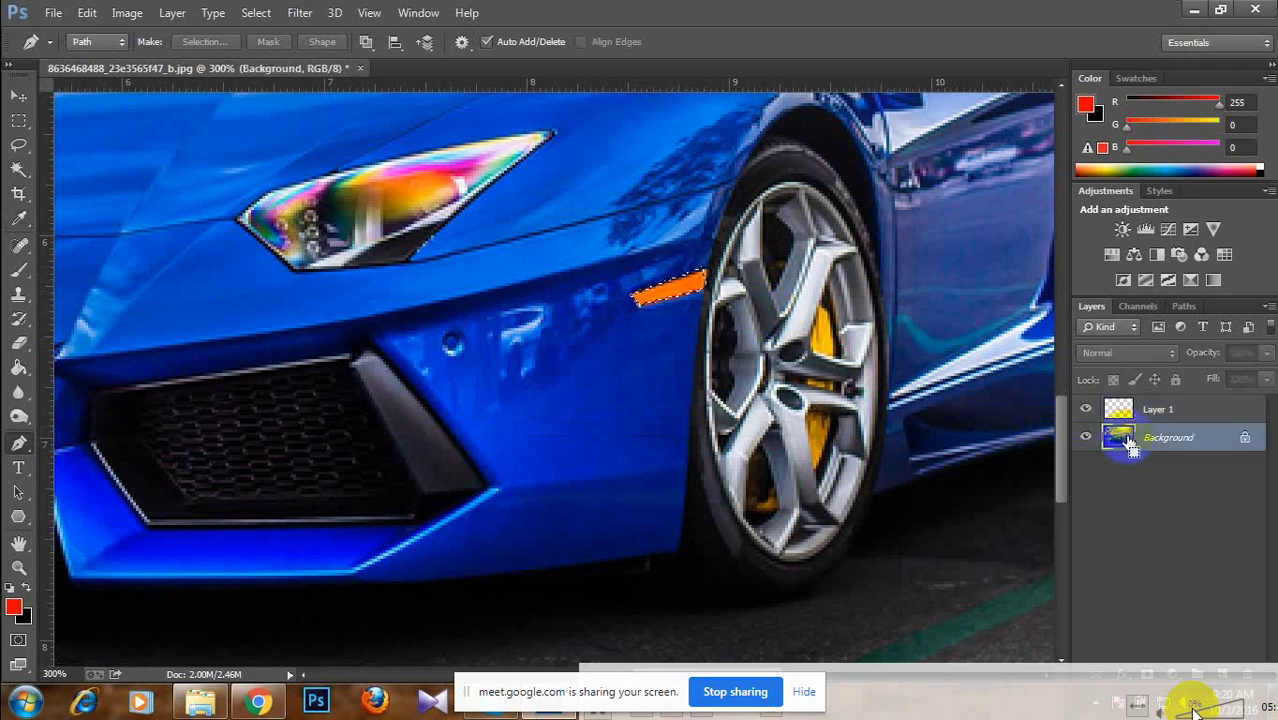
{"action": "key", "text": "ctrl+j"}
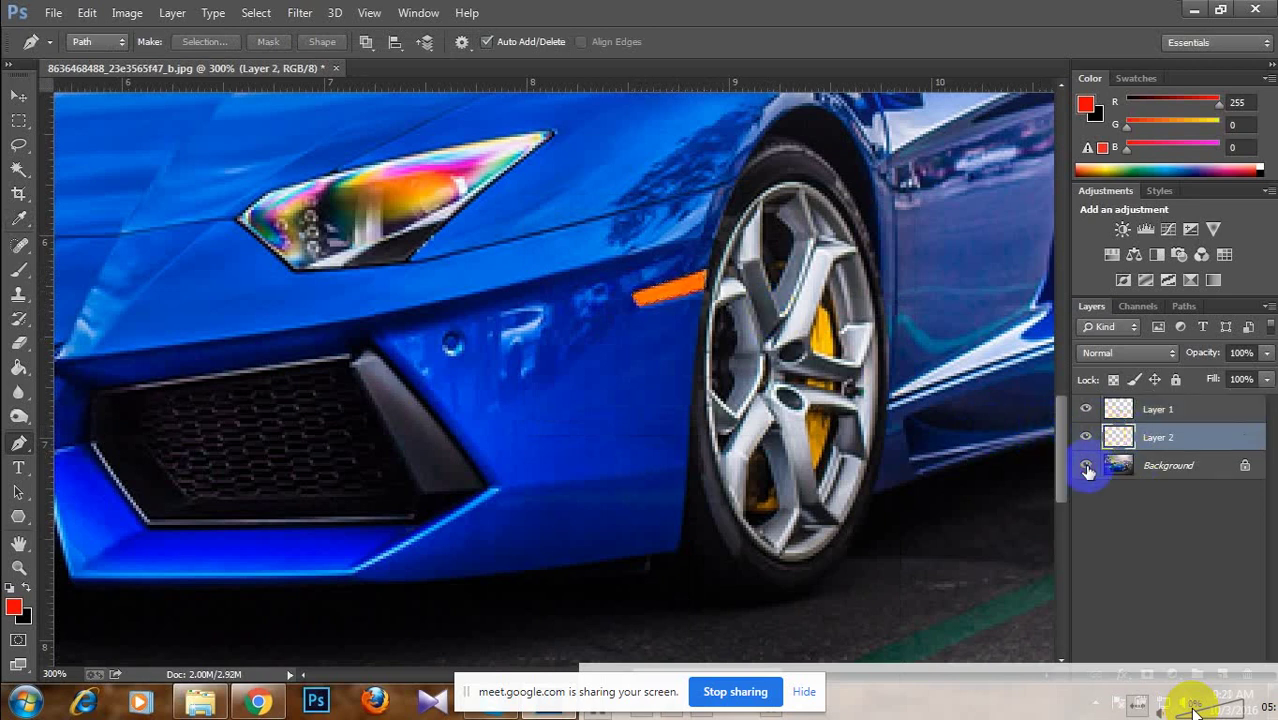
{"action": "left_click", "coordinate": [1086, 466]}
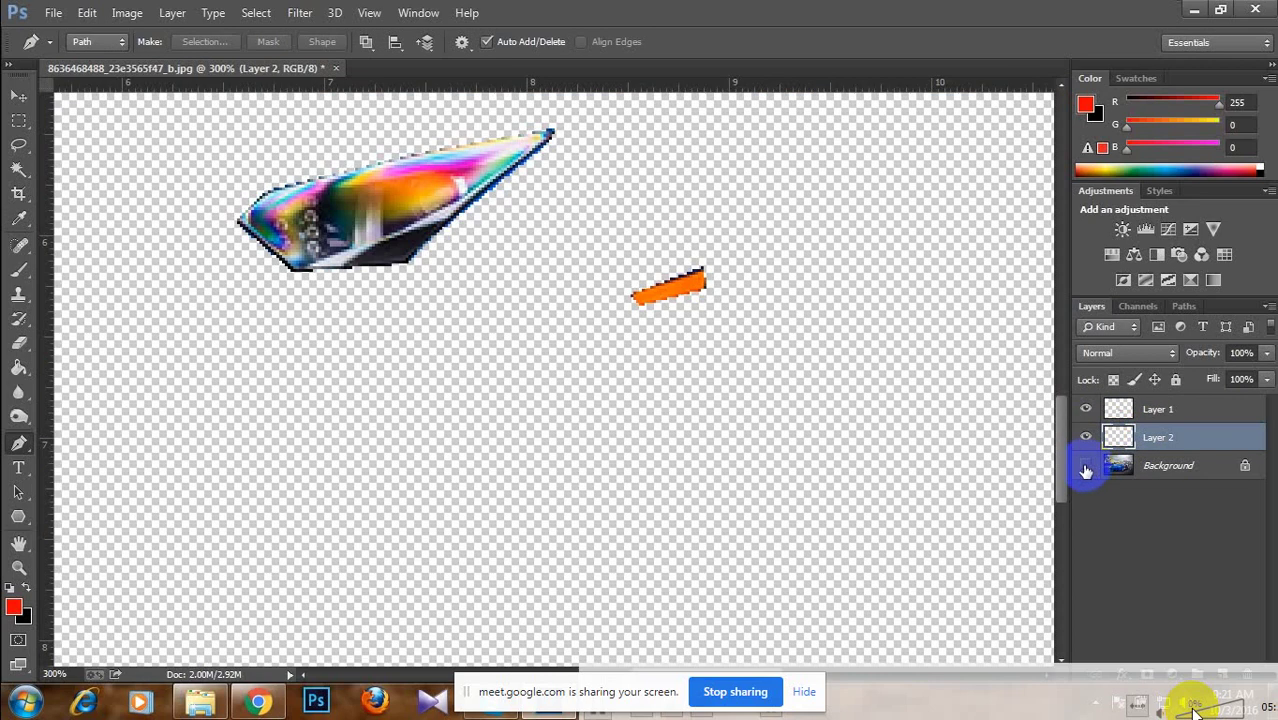
{"action": "left_click", "coordinate": [1086, 466]}
Trace a closed Pen path around the black front air intake below the headlight, including its angled side panel.
{"action": "left_click_drag", "start_coordinate": [428, 366], "coordinate": [613, 320]}
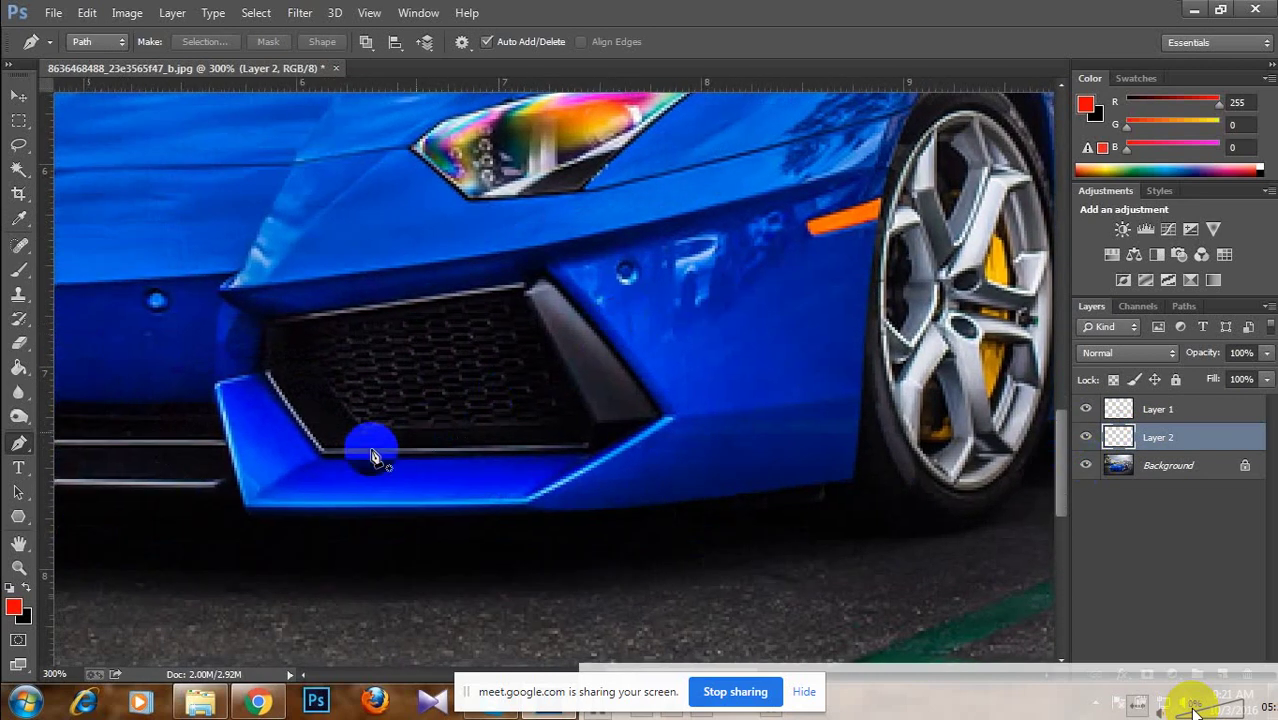
{"action": "left_click", "coordinate": [321, 453]}
{"action": "left_click", "coordinate": [264, 381]}
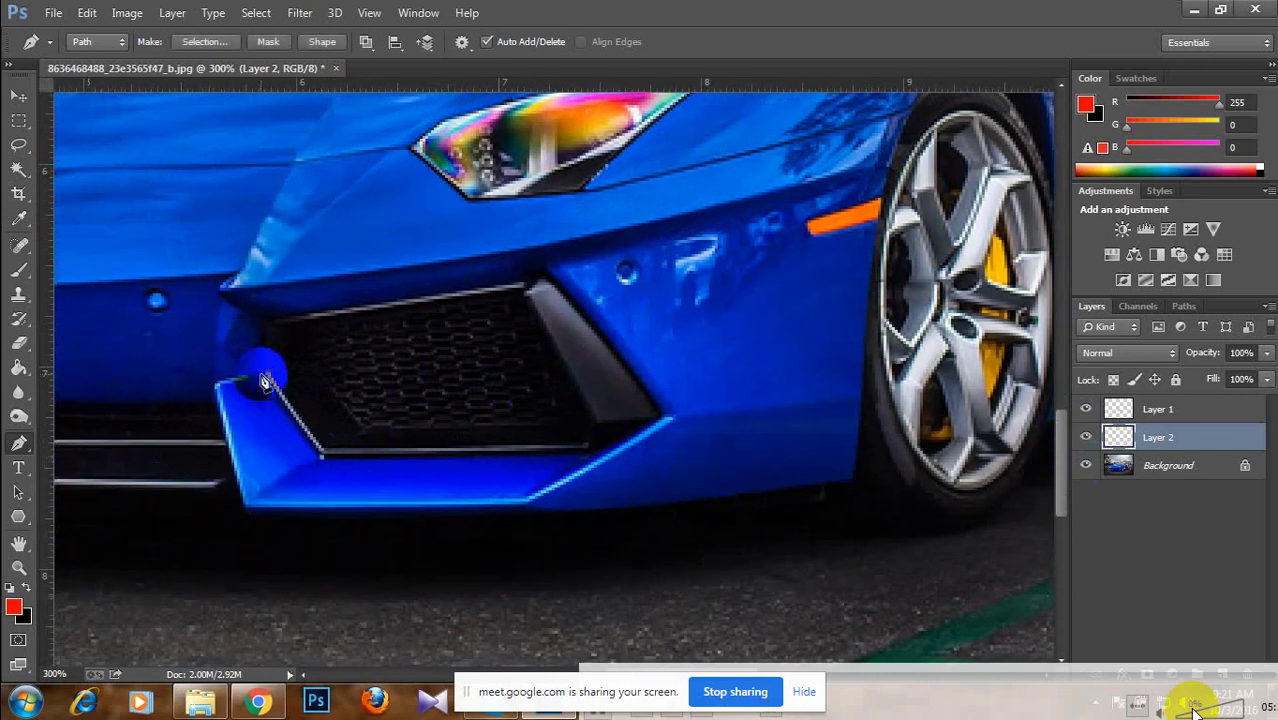
{"action": "left_click", "coordinate": [264, 320]}
{"action": "left_click", "coordinate": [529, 291]}
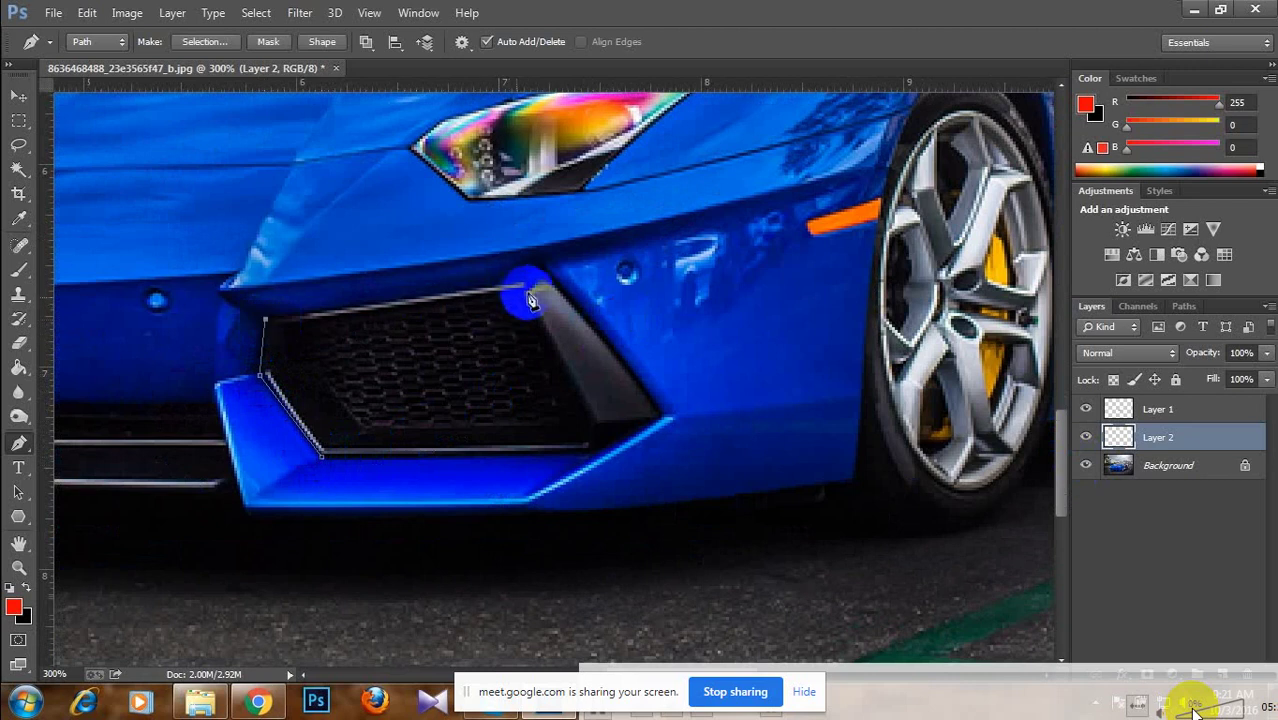
{"action": "left_click", "coordinate": [540, 277]}
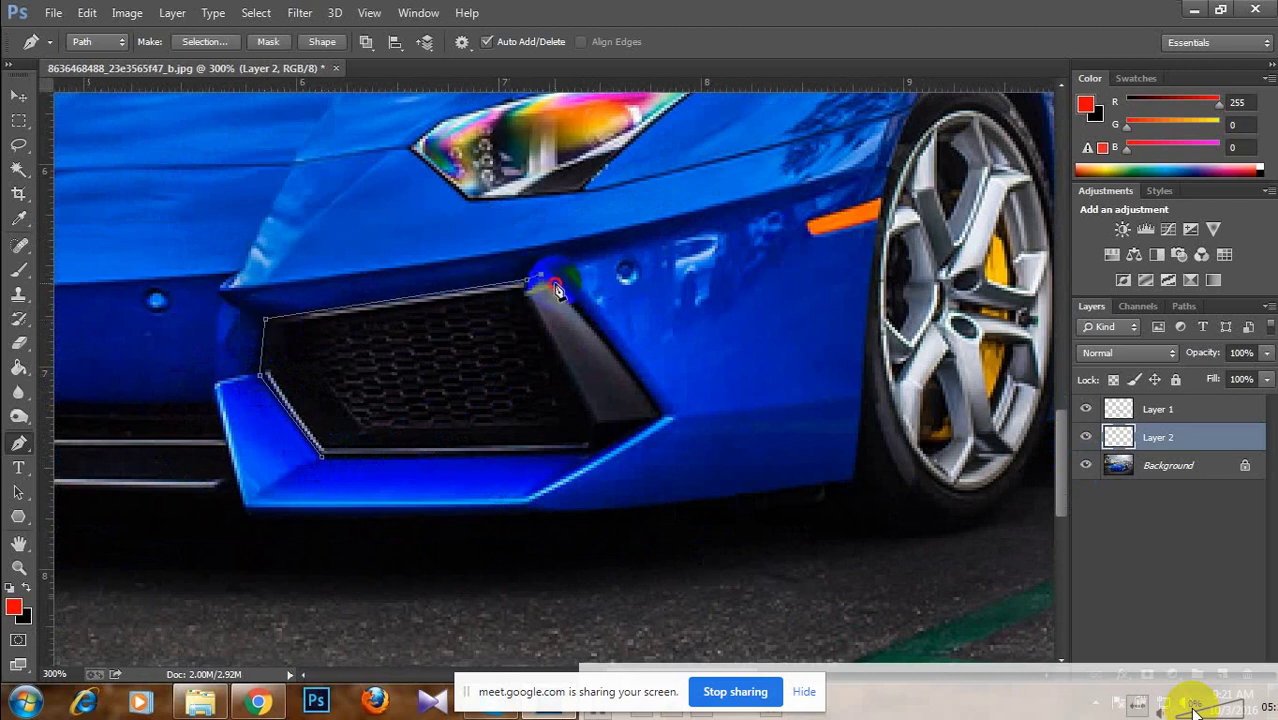
{"action": "left_click", "coordinate": [662, 418]}
{"action": "left_click", "coordinate": [592, 455]}
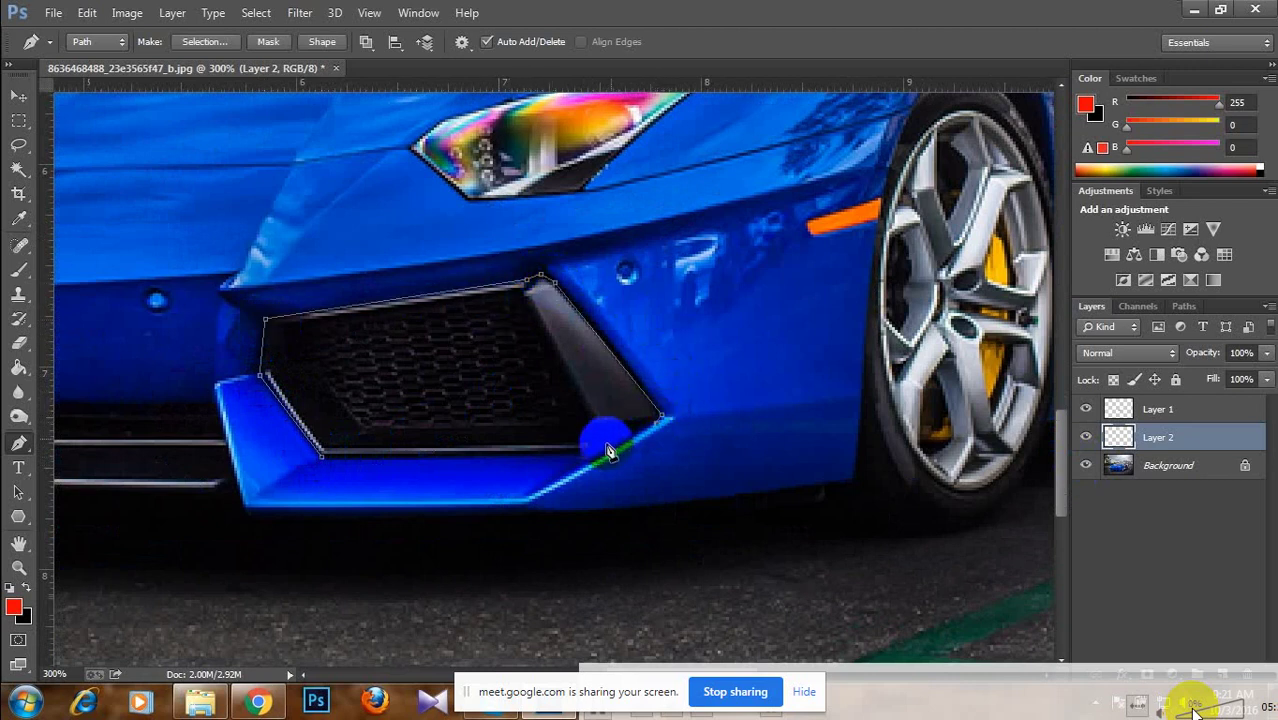
{"action": "left_click", "coordinate": [321, 462]}
Convert the air intake path into a selection and copy that area from the Background onto a new layer.
{"action": "right_click", "coordinate": [391, 366]}
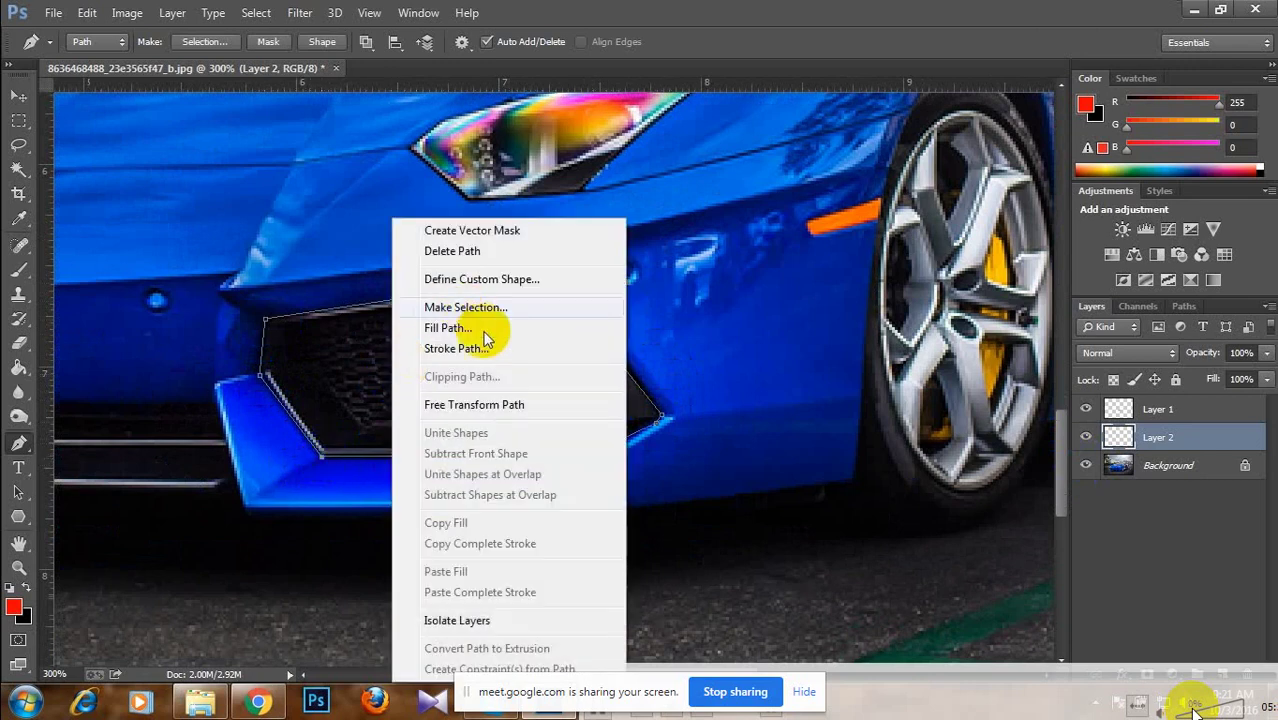
{"action": "left_click", "coordinate": [487, 304]}
{"action": "key", "text": "Return"}
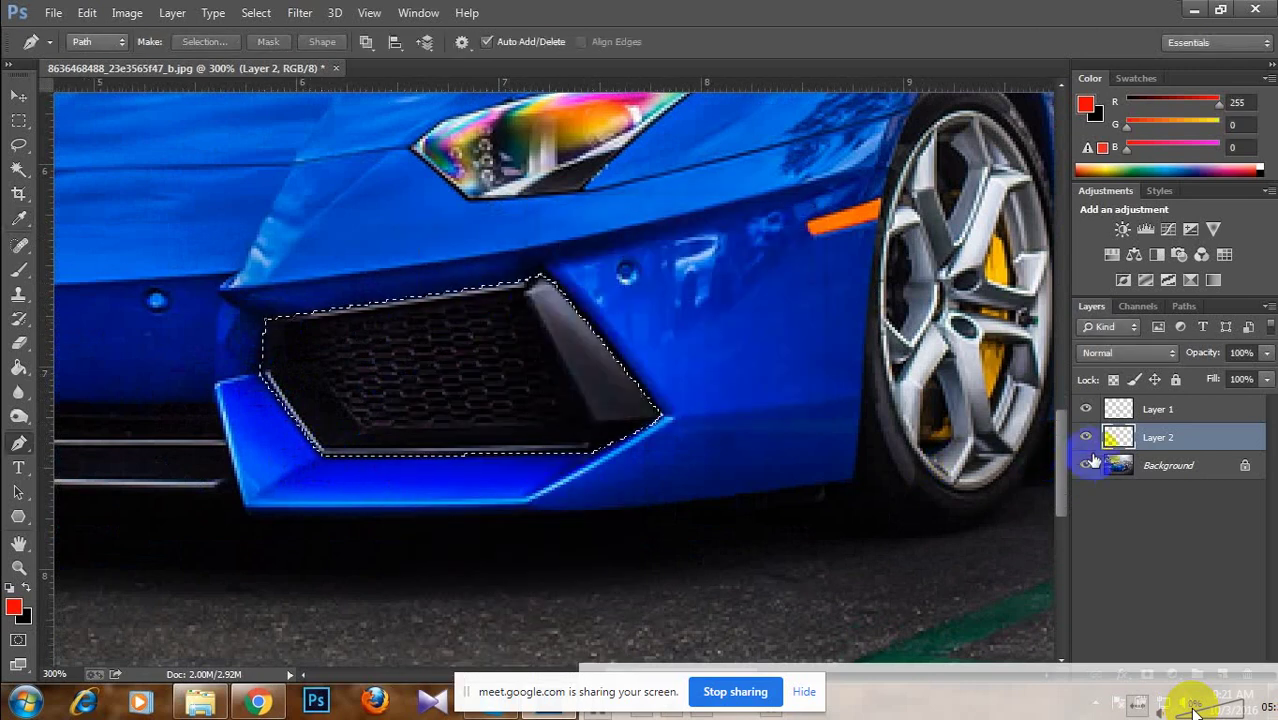
{"action": "left_click", "coordinate": [1120, 466]}
{"action": "key", "text": "ctrl+j"}
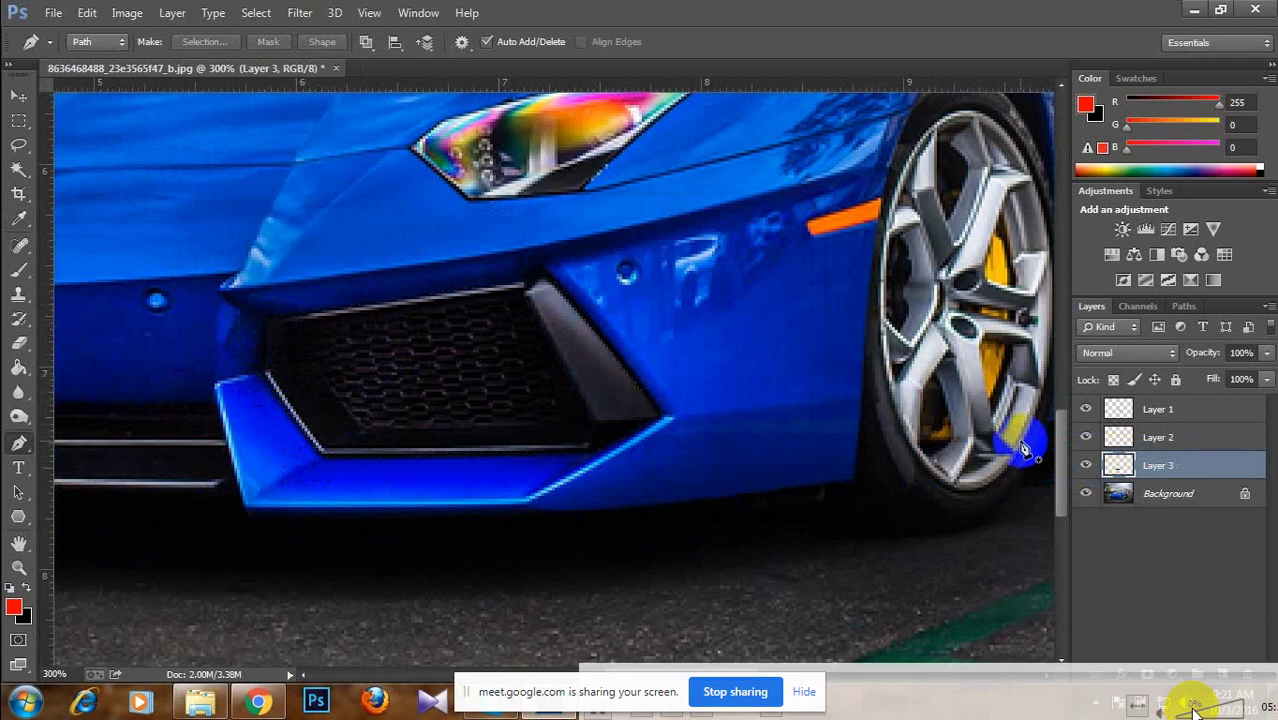
{"action": "key", "text": "ctrl+minus"}
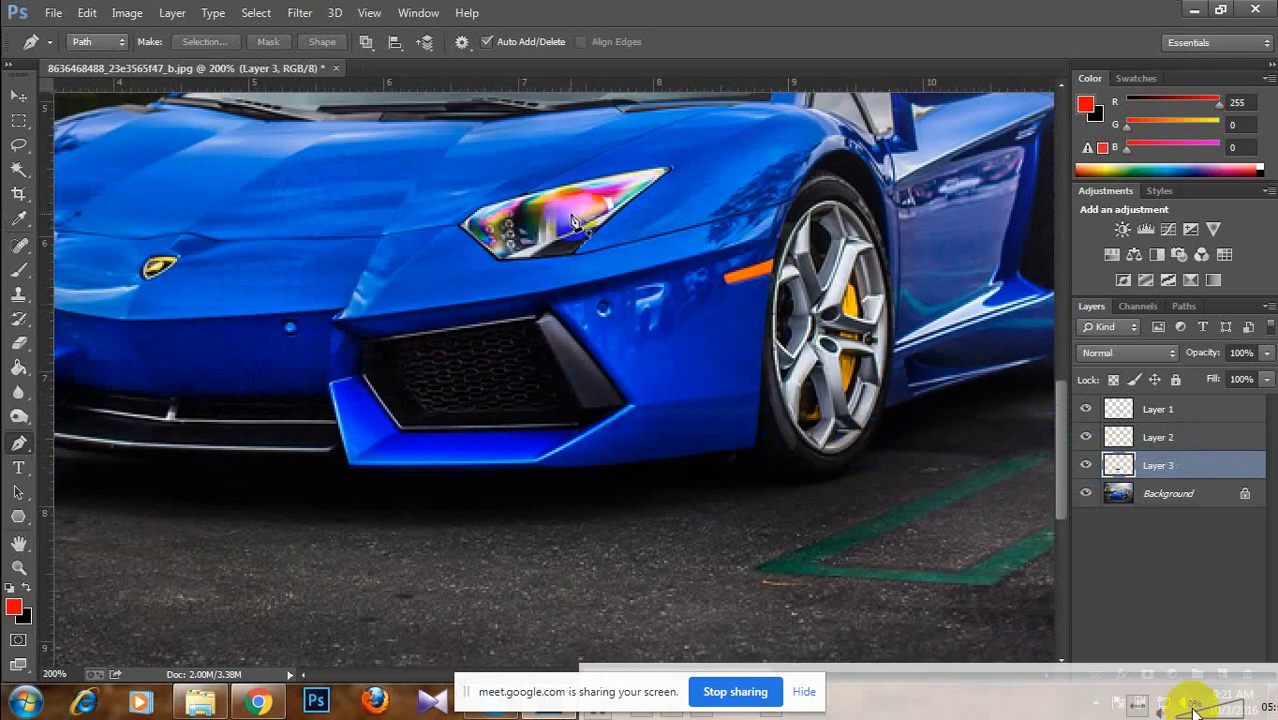
{"action": "left_click_drag", "start_coordinate": [763, 283], "coordinate": [751, 398]}
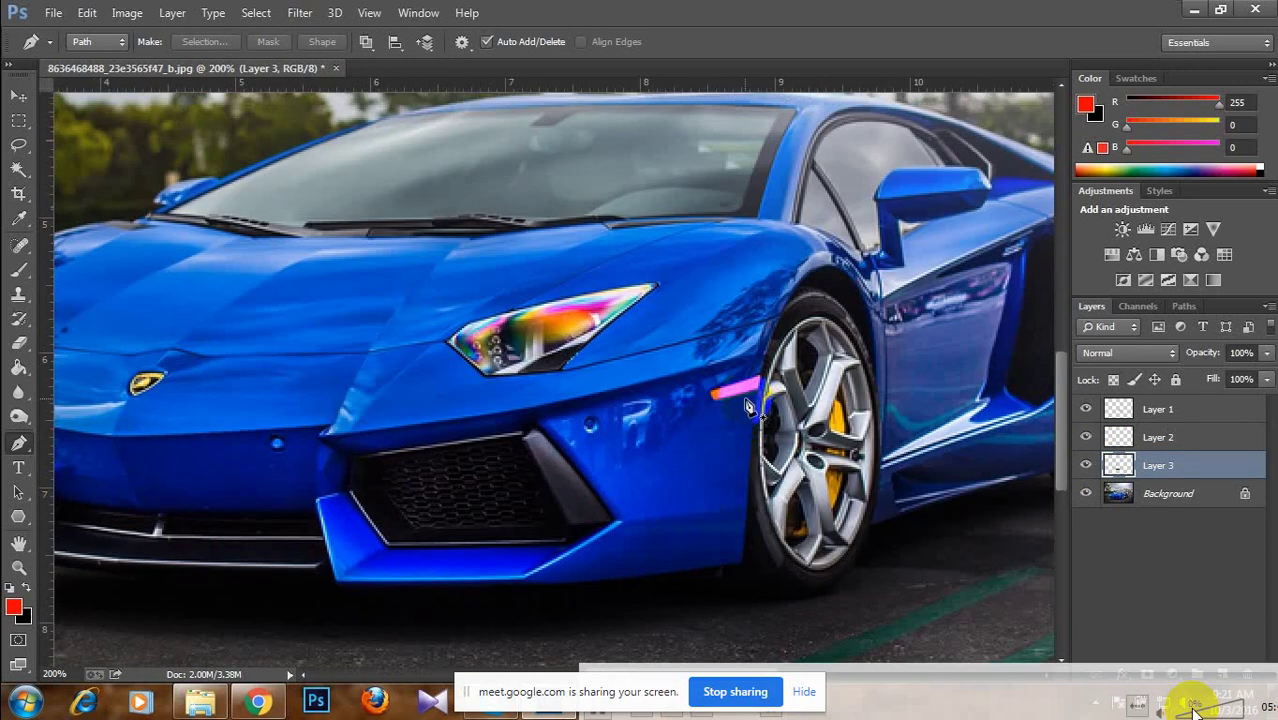
On the Background, start a Pen path from the front bumper's lower corner up the bumper edge and hood crease to the windshield base.
{"action": "left_click", "coordinate": [1160, 490]}
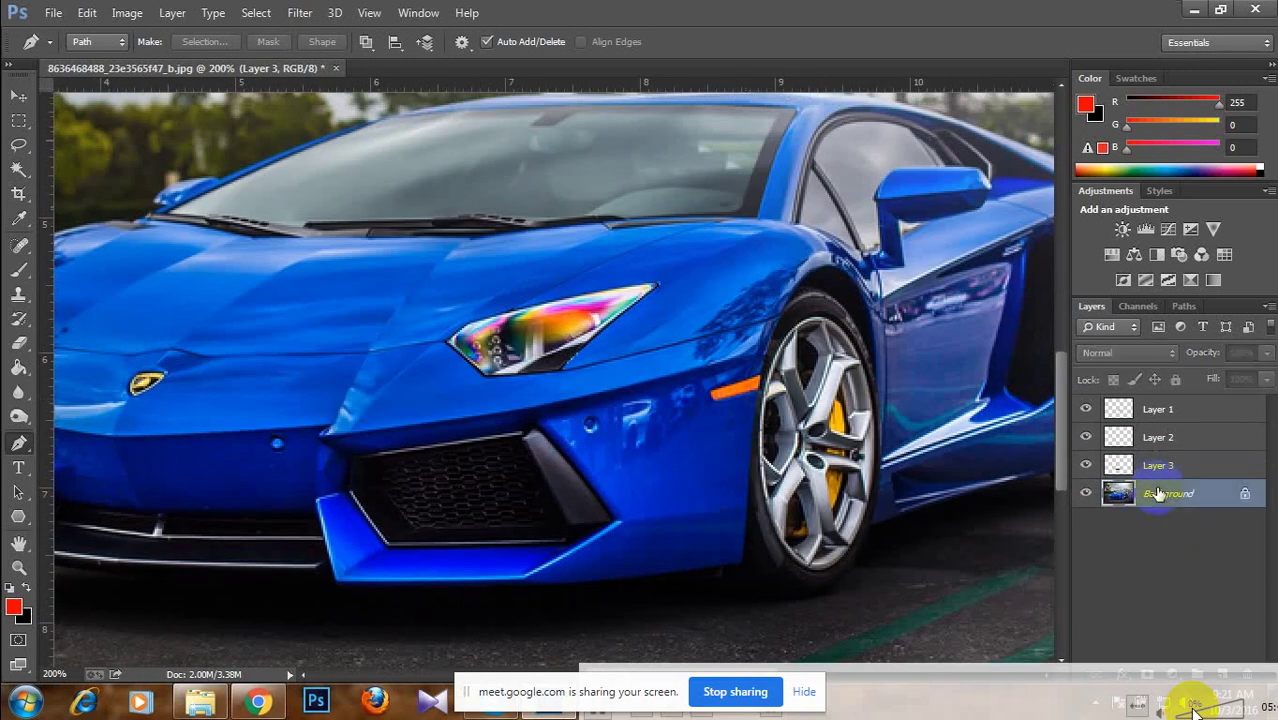
{"action": "left_click", "coordinate": [337, 582]}
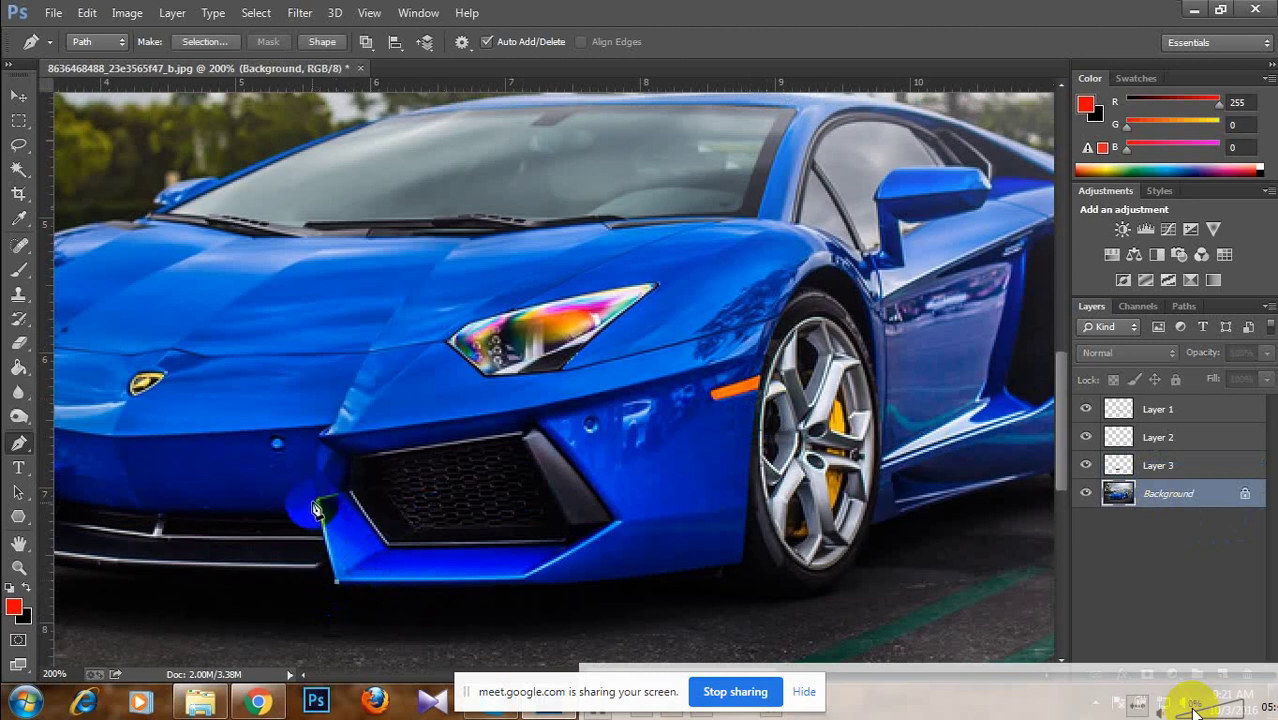
{"action": "left_click", "coordinate": [317, 505]}
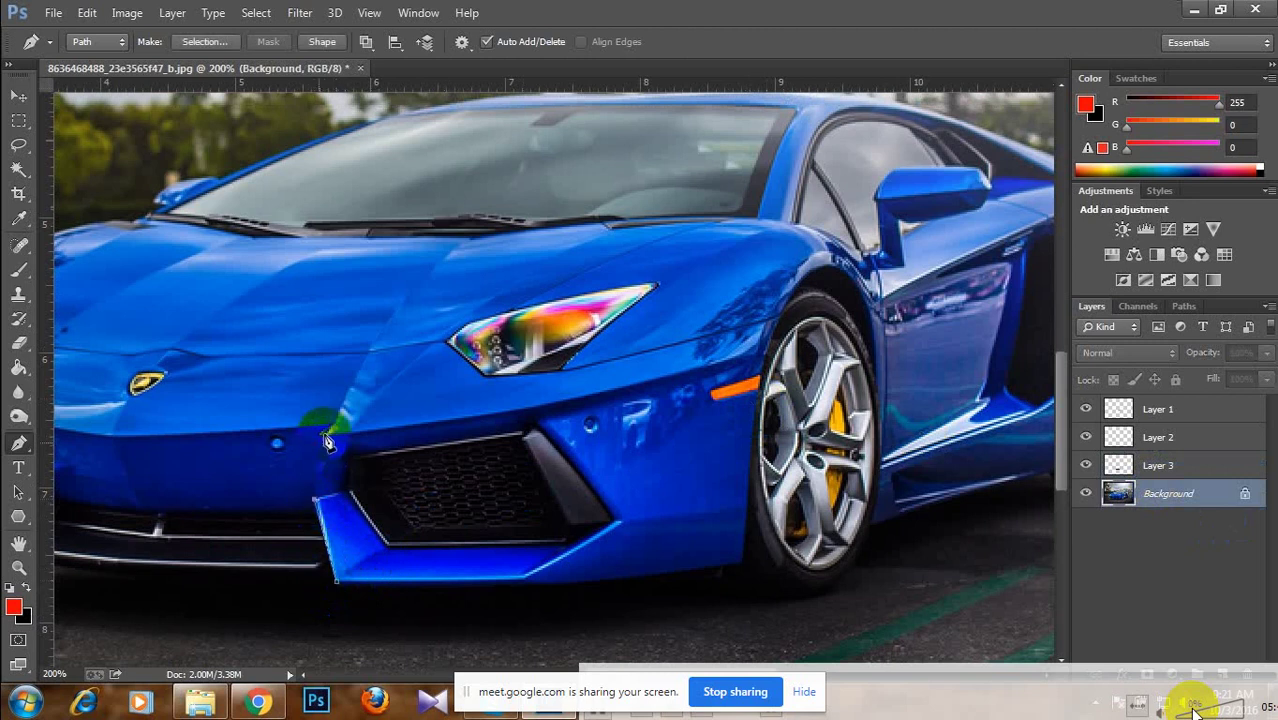
{"action": "left_click", "coordinate": [329, 430]}
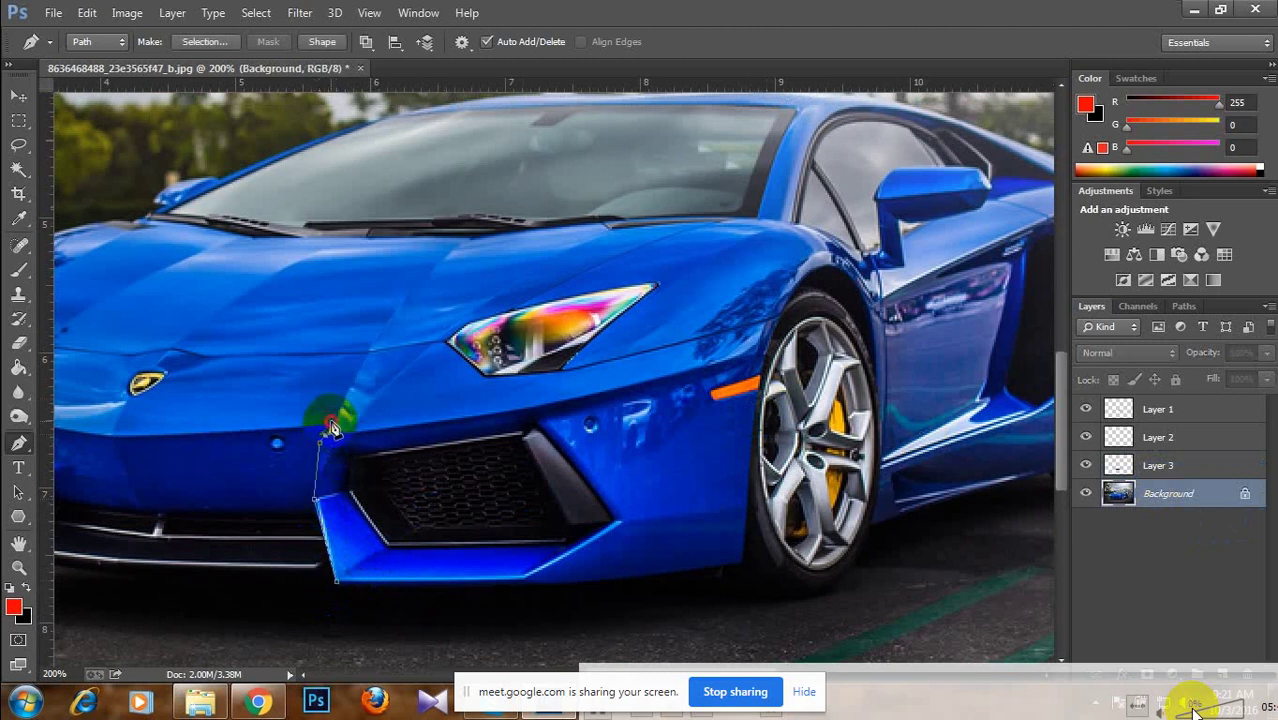
{"action": "left_click", "coordinate": [457, 244]}
{"action": "left_click_drag", "start_coordinate": [450, 324], "coordinate": [420, 378]}
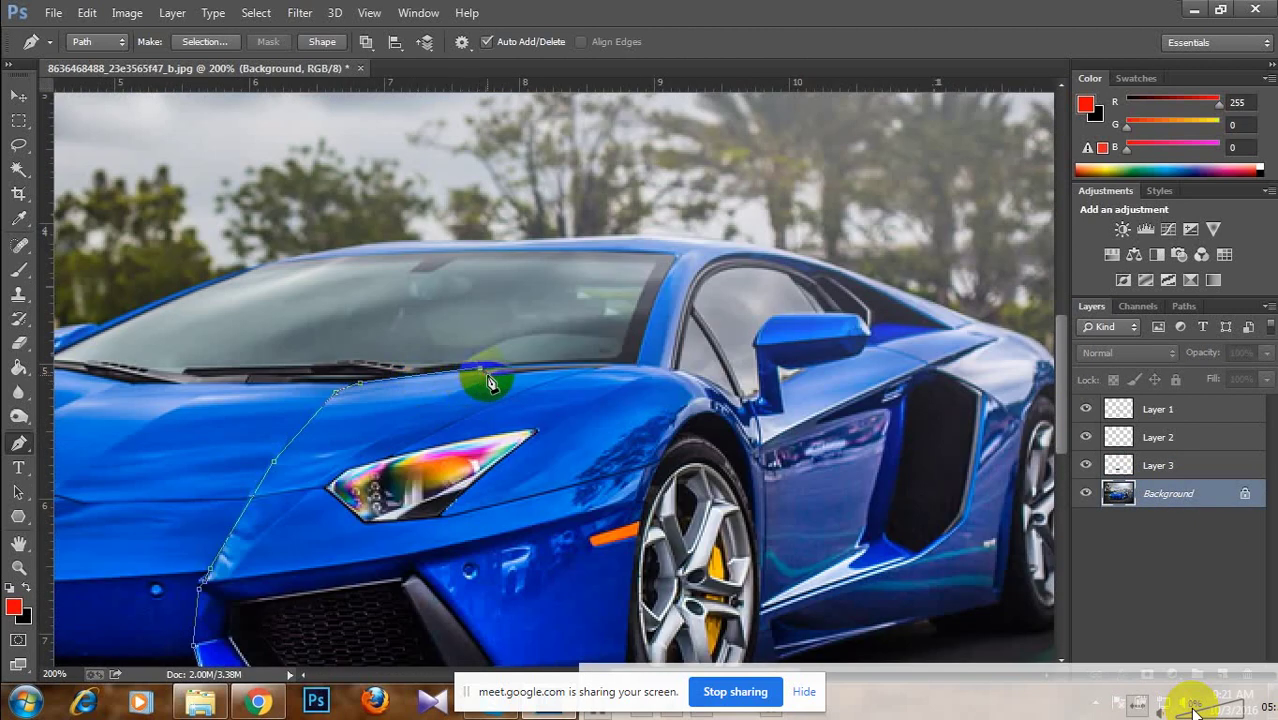
Continue the path along the hood's rear edge under the windshield to the base of the side pillar.
{"action": "left_click", "coordinate": [484, 372]}
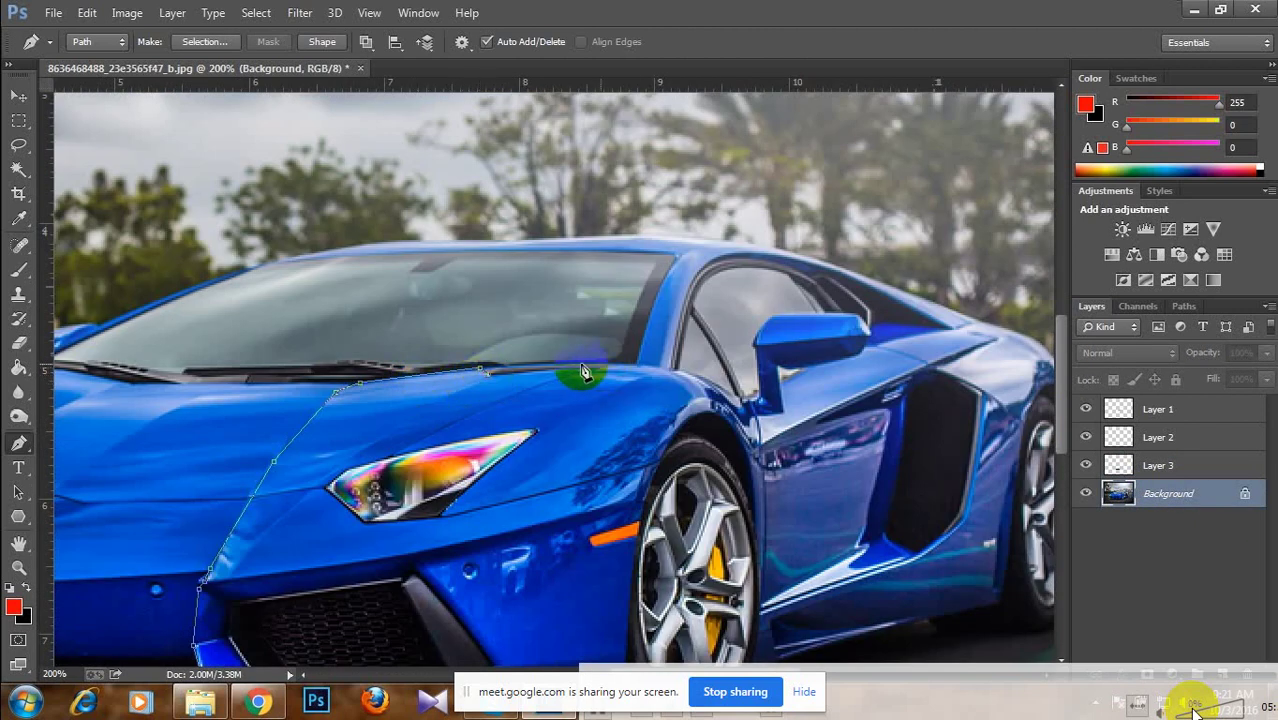
{"action": "scroll", "coordinate": [582, 447], "scroll_direction": "up", "scroll_amount": 2}
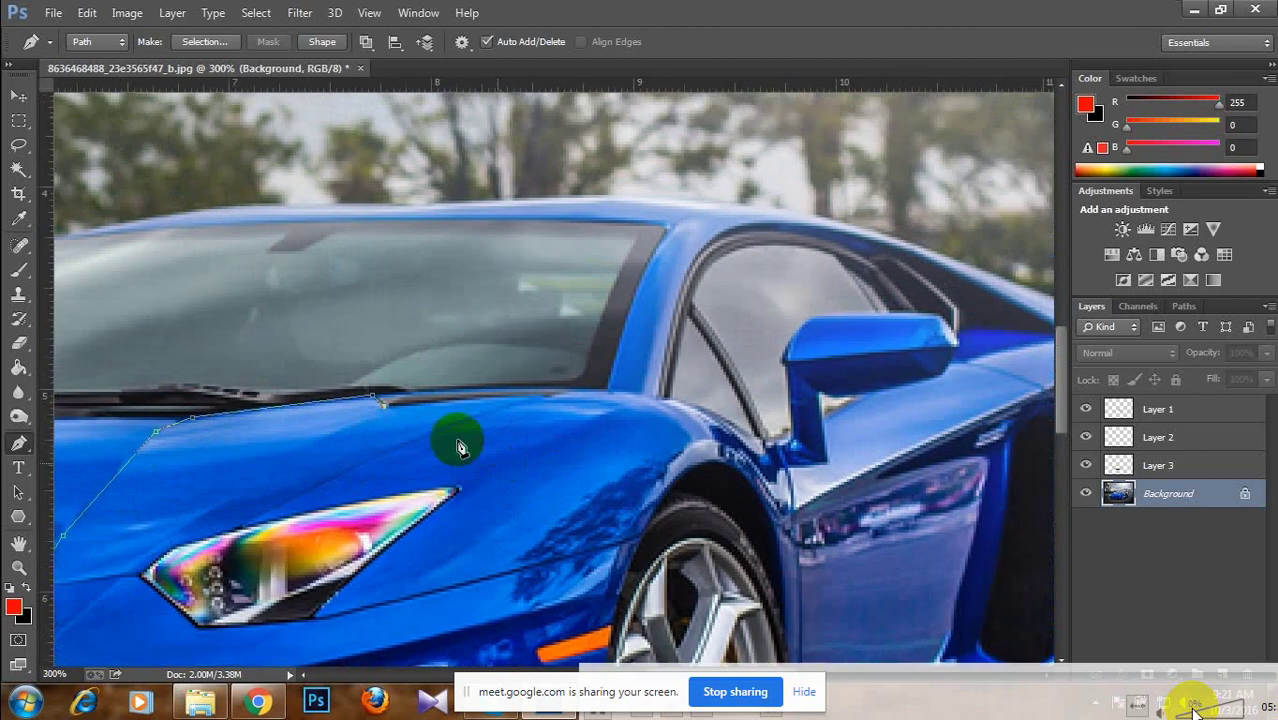
{"action": "left_click", "coordinate": [556, 394]}
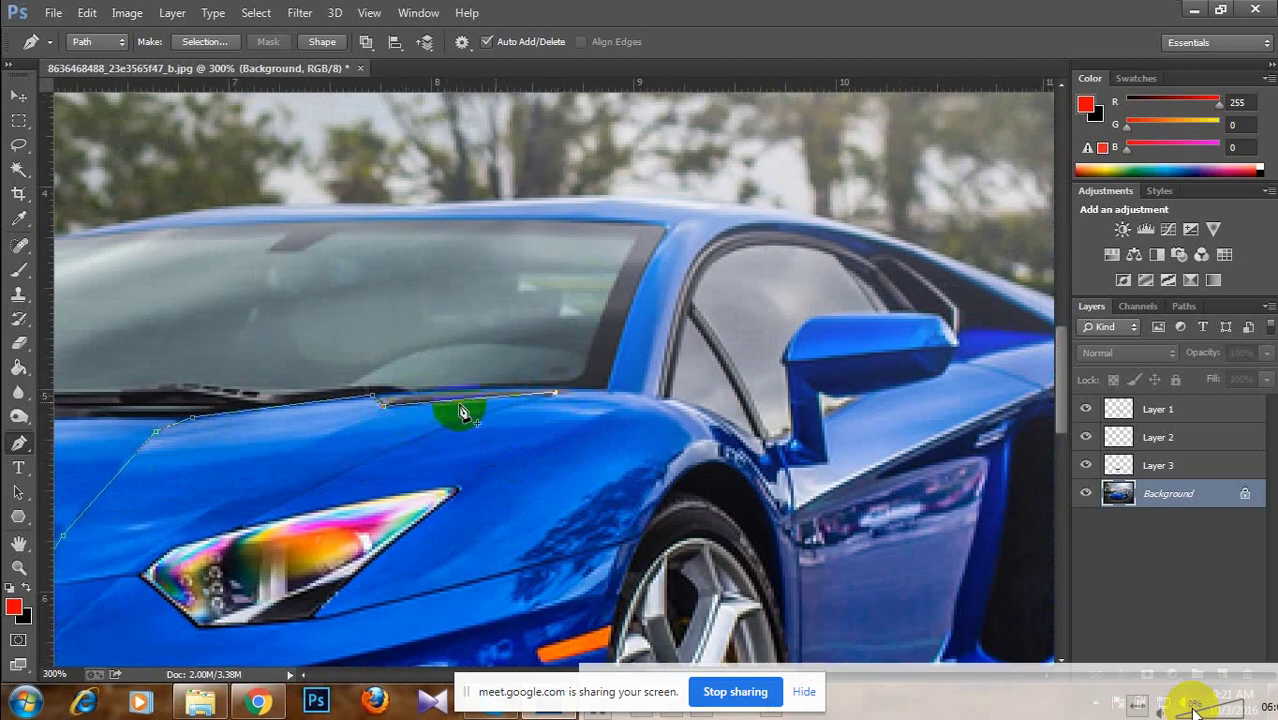
{"action": "left_click", "coordinate": [608, 391]}
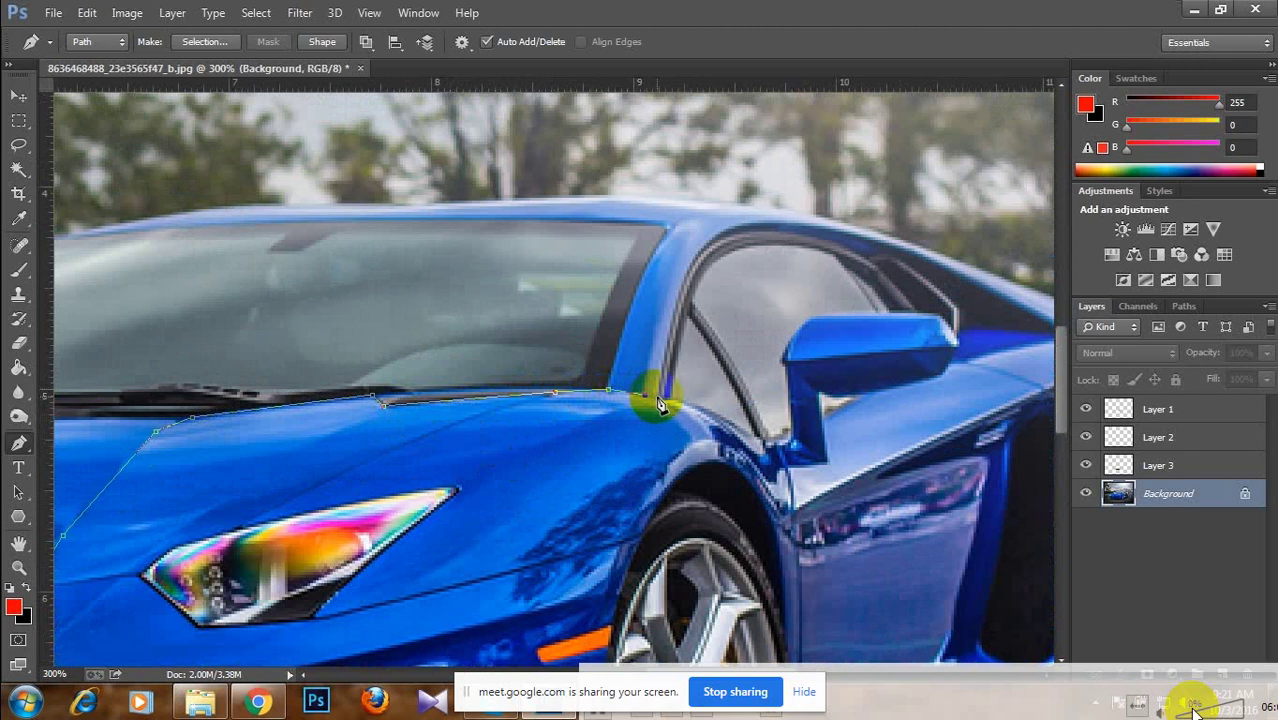
{"action": "scroll", "coordinate": [672, 404], "scroll_direction": "down", "scroll_amount": 2}
{"action": "scroll", "coordinate": [672, 404], "scroll_direction": "right", "scroll_amount": 2}
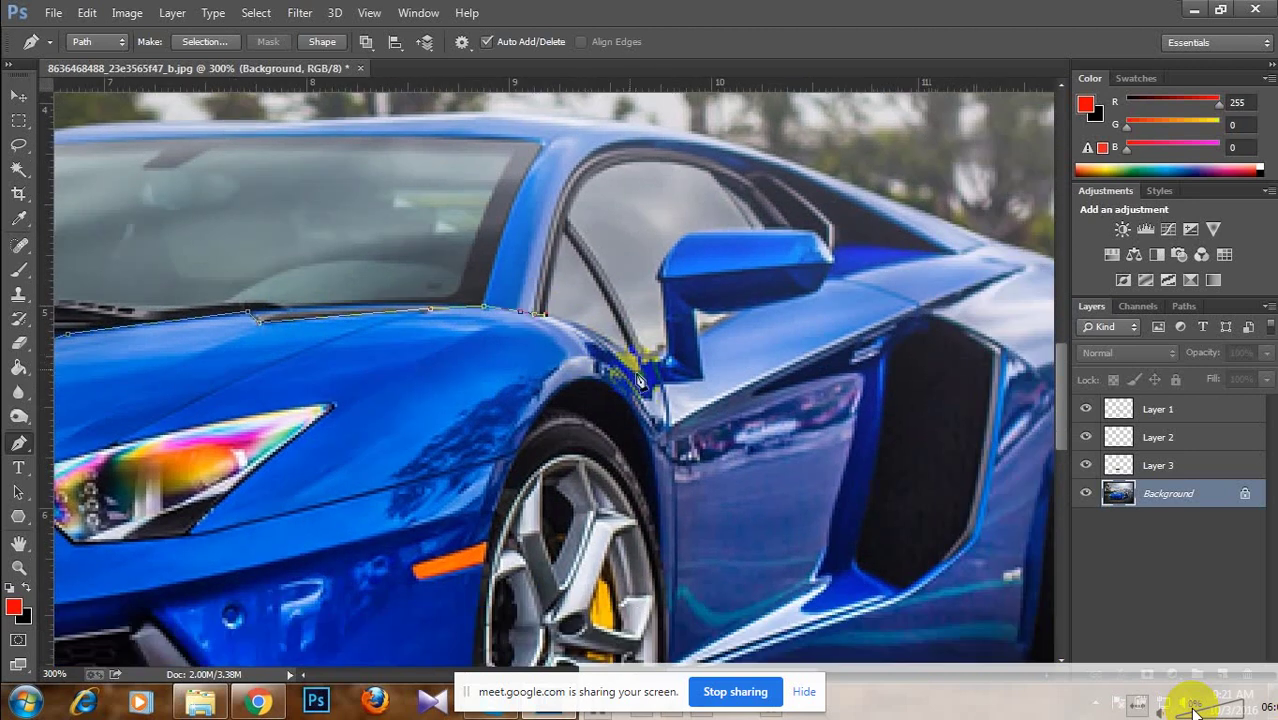
Continue the path over the fender behind the front wheel, back around the wheel arch and down the bumper's rear edge.
{"action": "left_click_drag", "start_coordinate": [662, 440], "coordinate": [644, 533]}
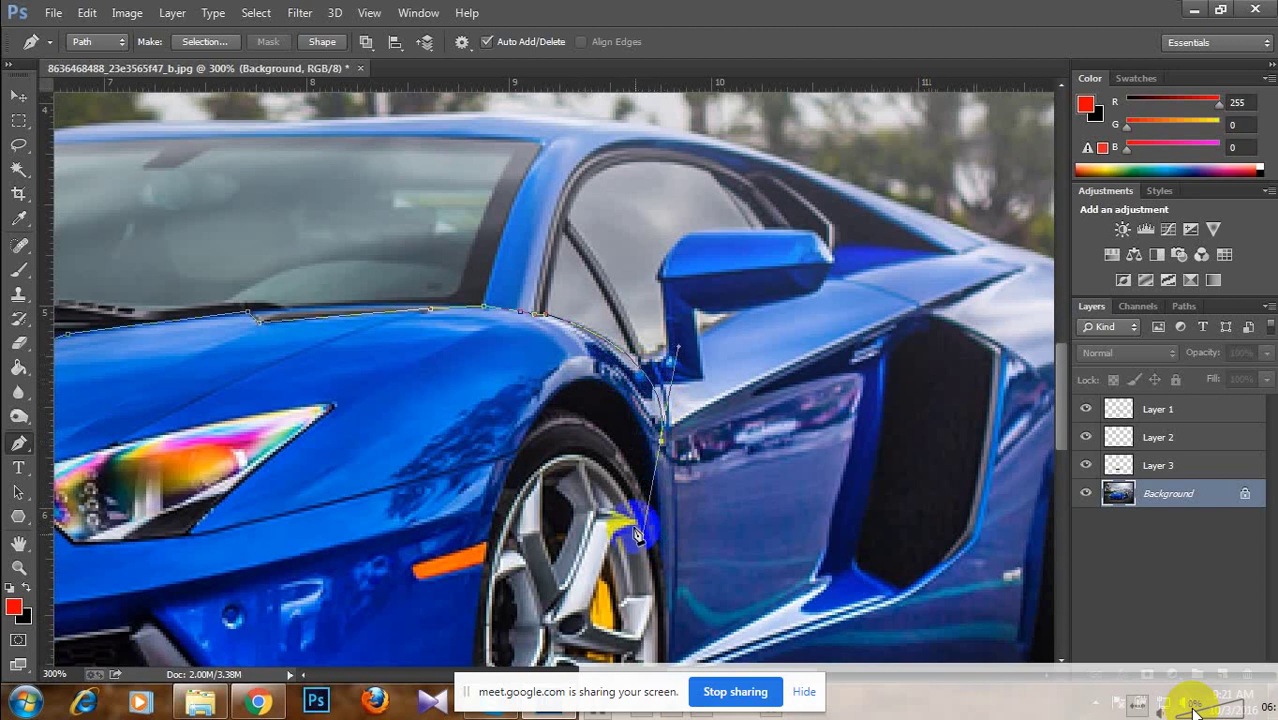
{"action": "left_click", "coordinate": [652, 447]}
{"action": "left_click_drag", "start_coordinate": [546, 404], "coordinate": [563, 335]}
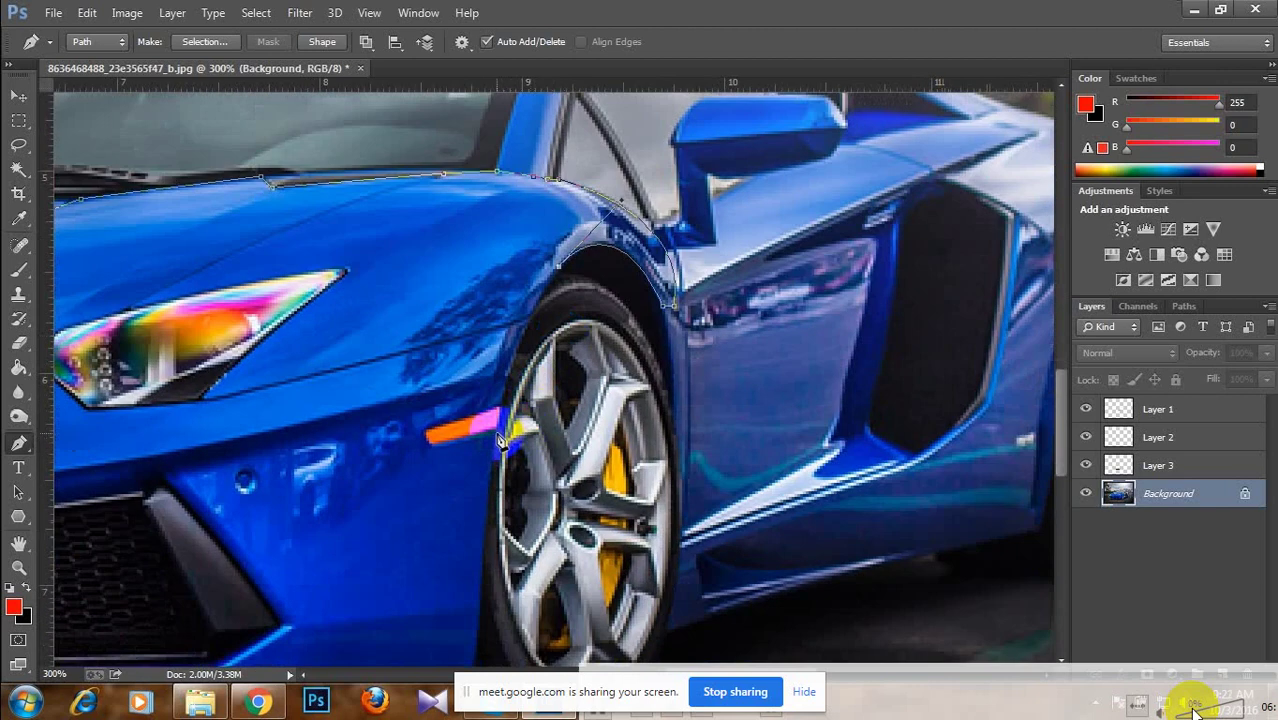
{"action": "left_click_drag", "start_coordinate": [500, 445], "coordinate": [533, 405]}
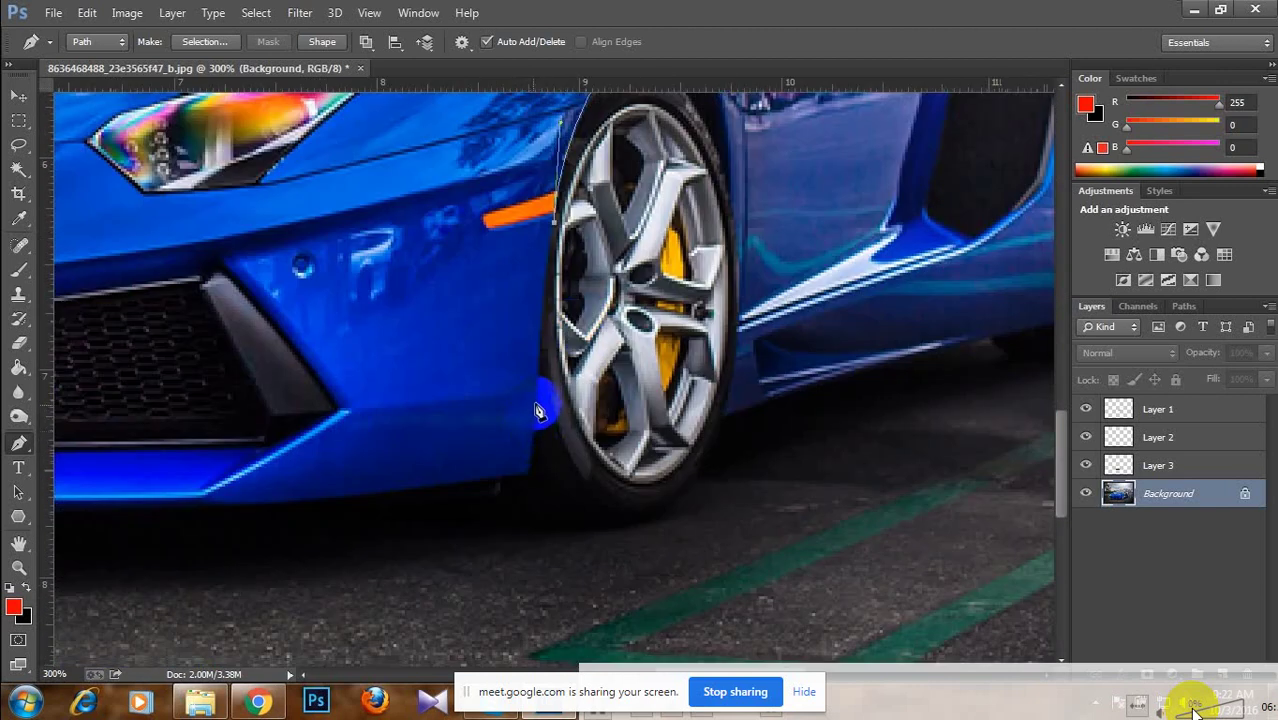
{"action": "left_click", "coordinate": [537, 400]}
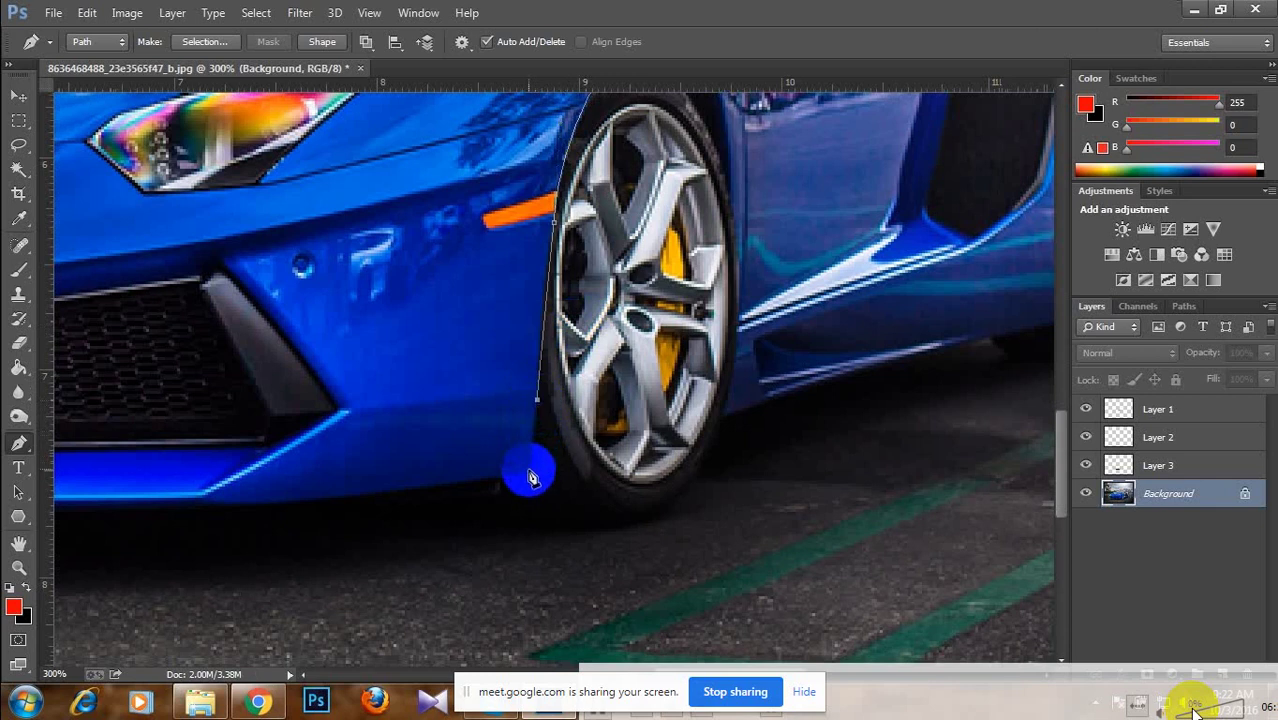
{"action": "scroll", "coordinate": [526, 460], "scroll_direction": "left", "scroll_amount": 3}
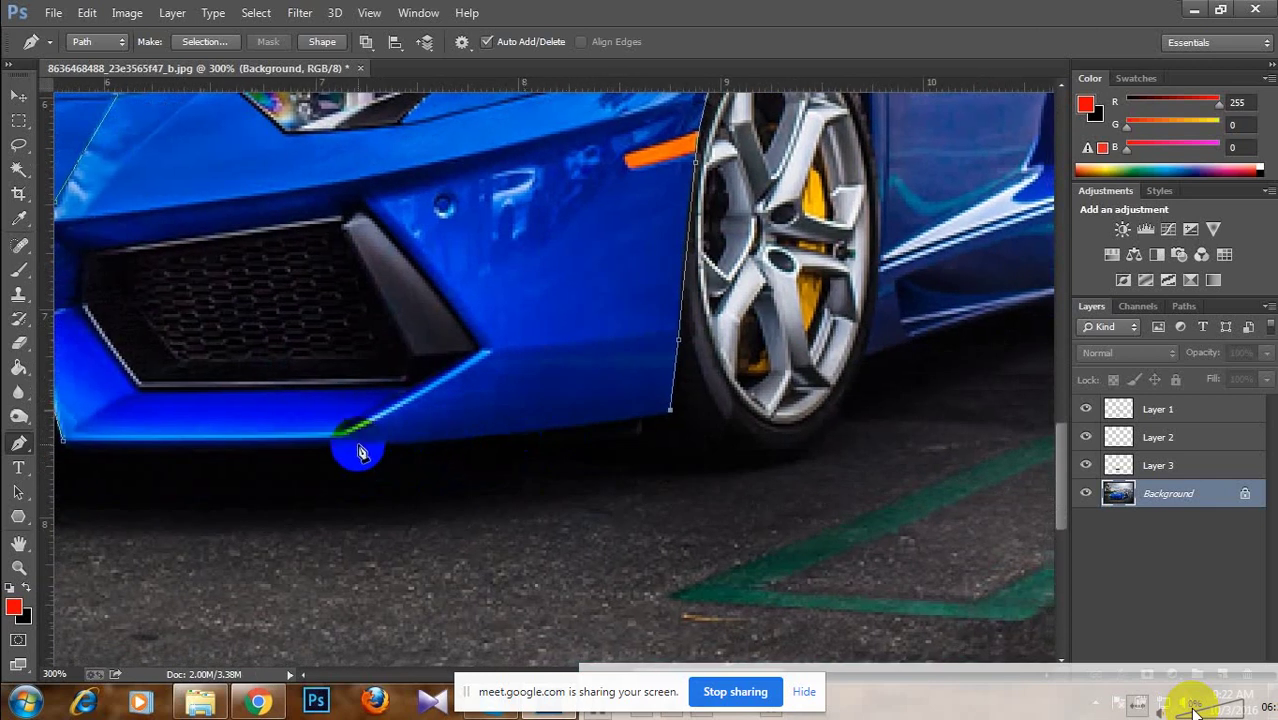
Trace the bumper's bottom edge and close the path at its starting corner.
{"action": "left_click_drag", "start_coordinate": [358, 446], "coordinate": [336, 445]}
{"action": "scroll", "coordinate": [334, 442], "scroll_direction": "left", "scroll_amount": 6}
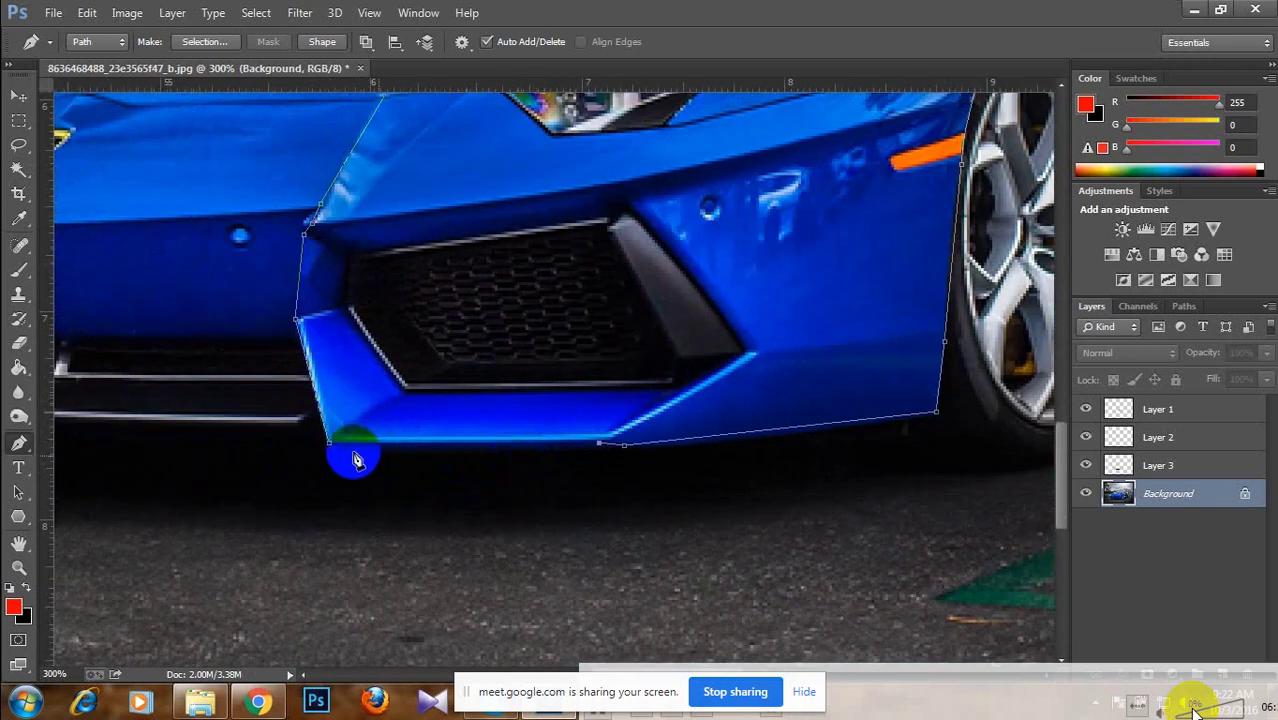
{"action": "scroll", "coordinate": [570, 410], "scroll_direction": "right", "scroll_amount": 2}
{"action": "scroll", "coordinate": [570, 410], "scroll_direction": "up", "scroll_amount": 1}
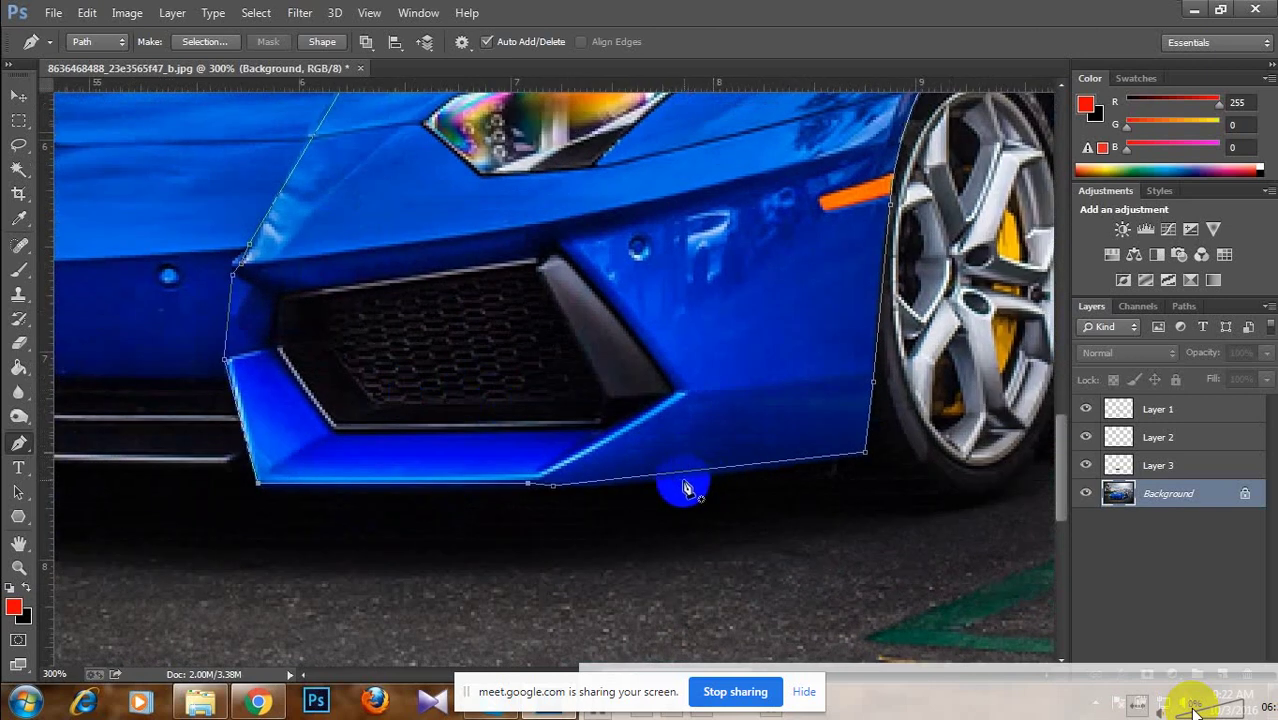
{"action": "scroll", "coordinate": [700, 430], "scroll_direction": "up", "scroll_amount": 3}
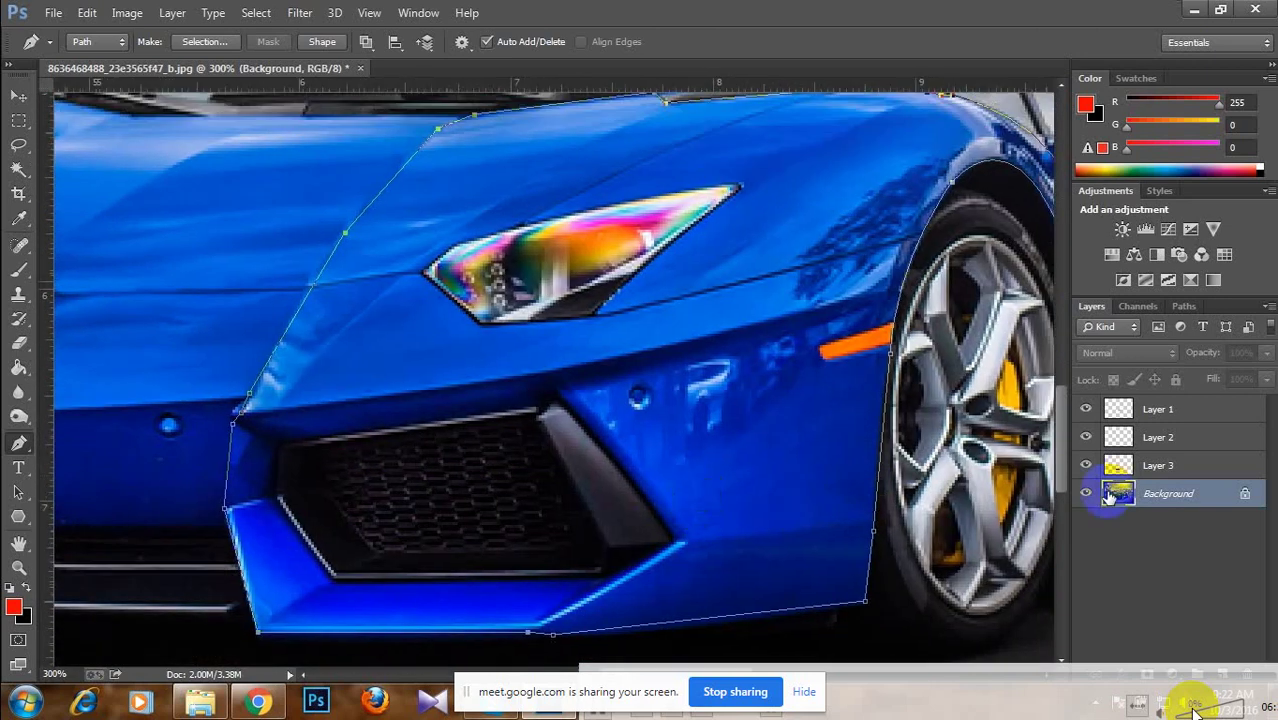
{"action": "key", "text": "ctrl+j"}
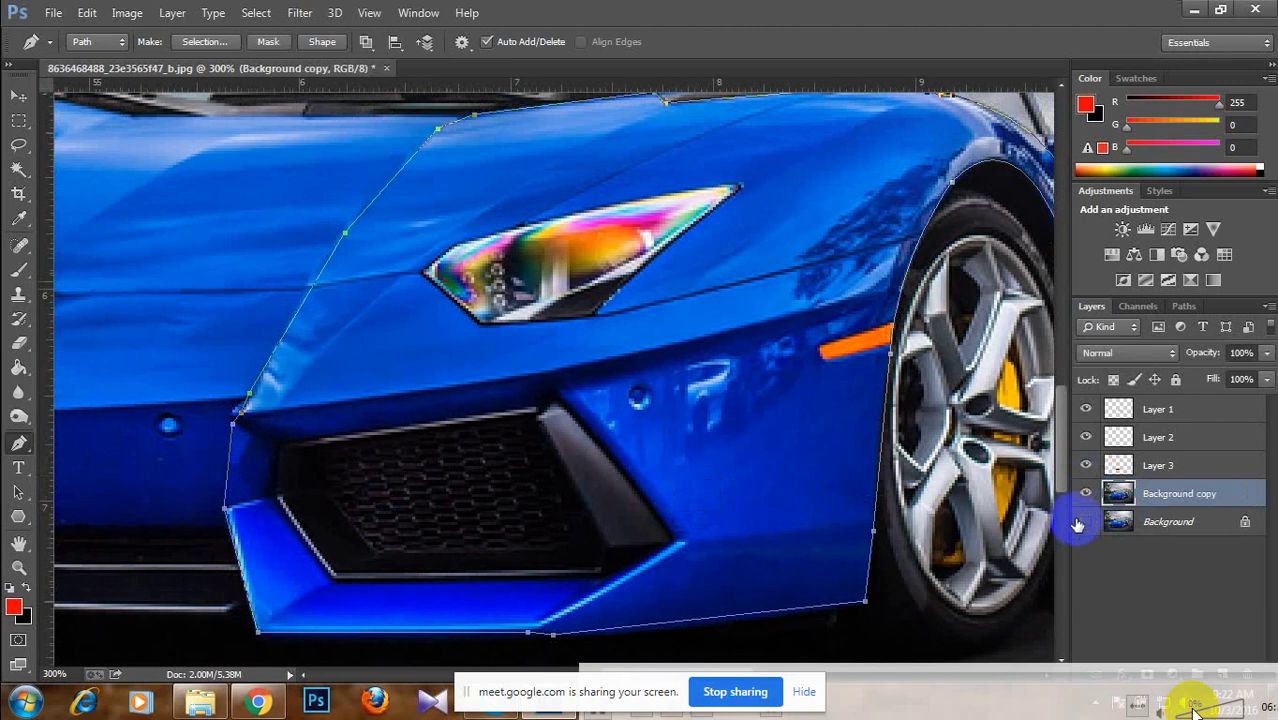
{"action": "key", "text": "Delete"}
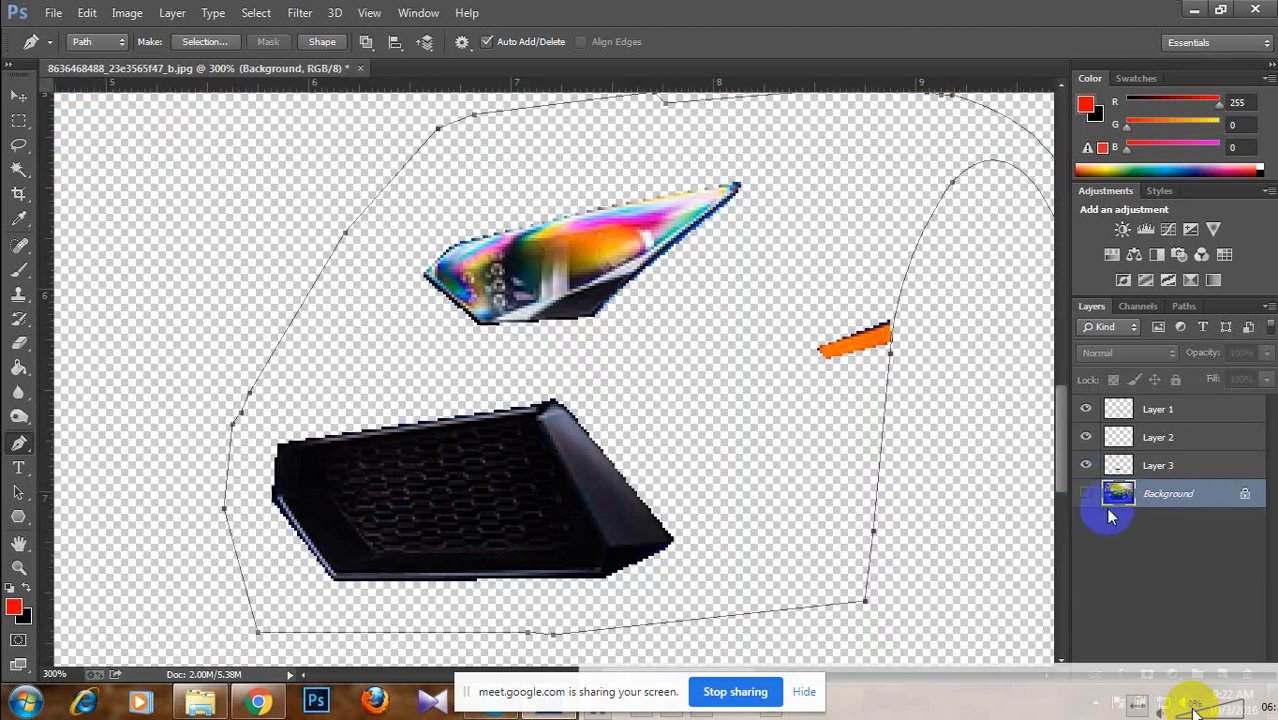
{"action": "left_click", "coordinate": [1087, 495]}
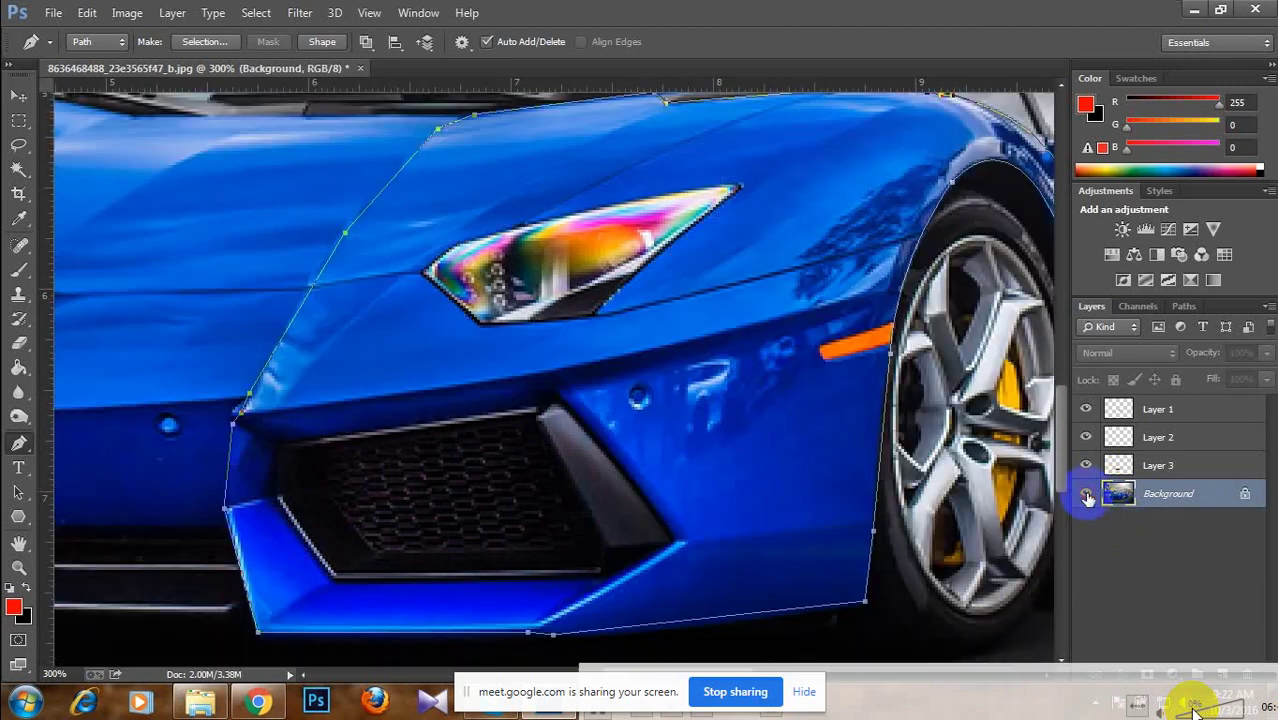
Convert the path into a selection, copy that body panel from the Background onto a new layer, and hide the Background.
{"action": "key", "text": "ctrl+Return"}
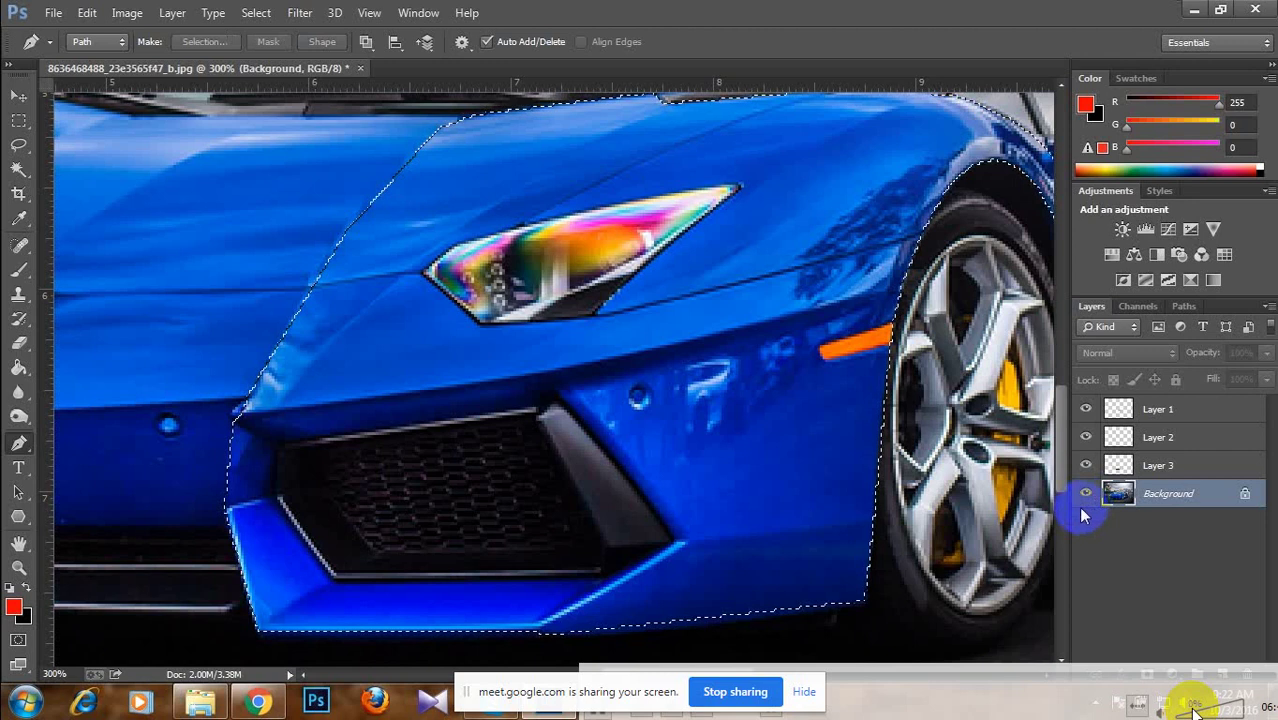
{"action": "key", "text": "ctrl+j"}
{"action": "left_click", "coordinate": [1086, 522]}
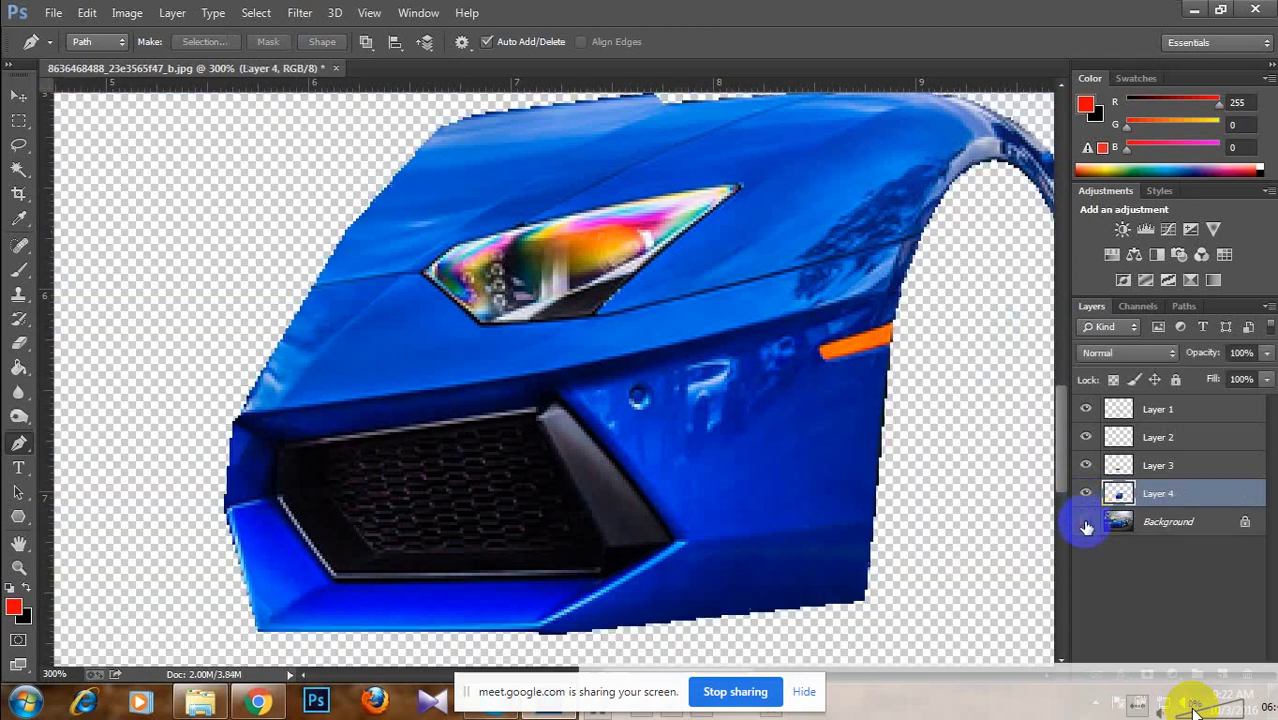
Check the separate cut-outs by hiding and showing Layers 1 to 4 while the Background is hidden.
{"action": "left_click", "coordinate": [1086, 465]}
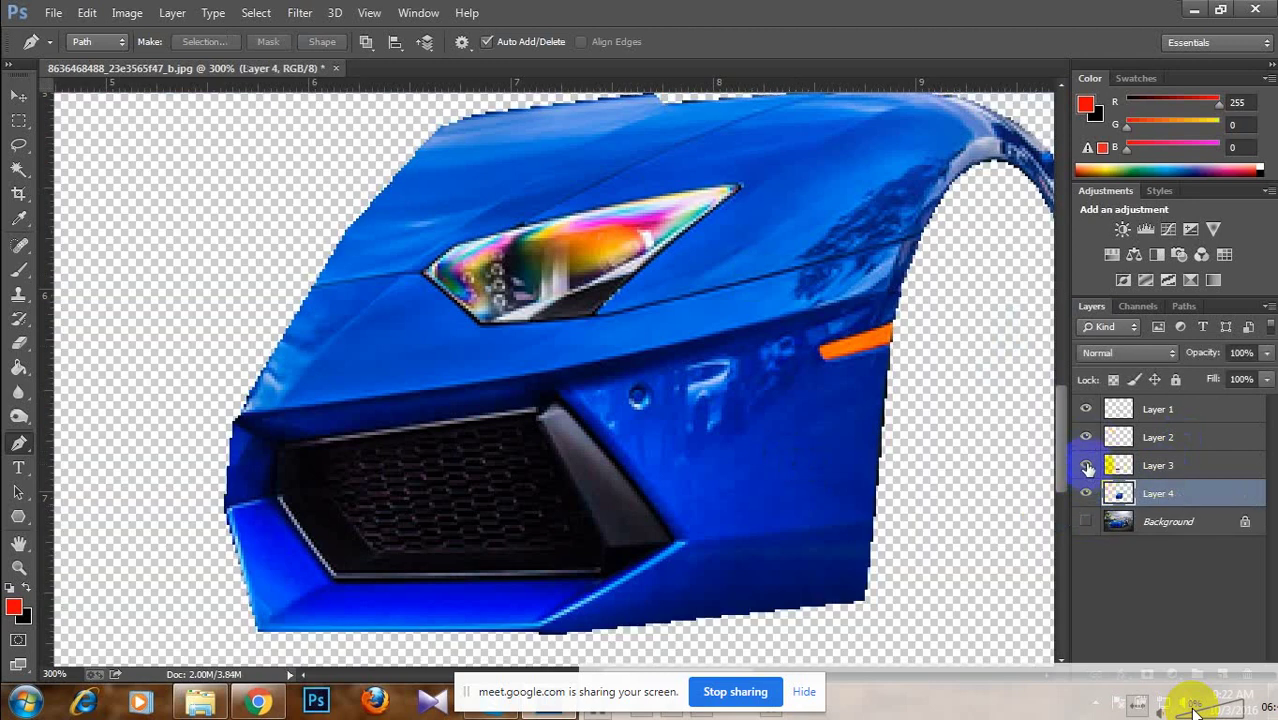
{"action": "left_click", "coordinate": [1086, 437]}
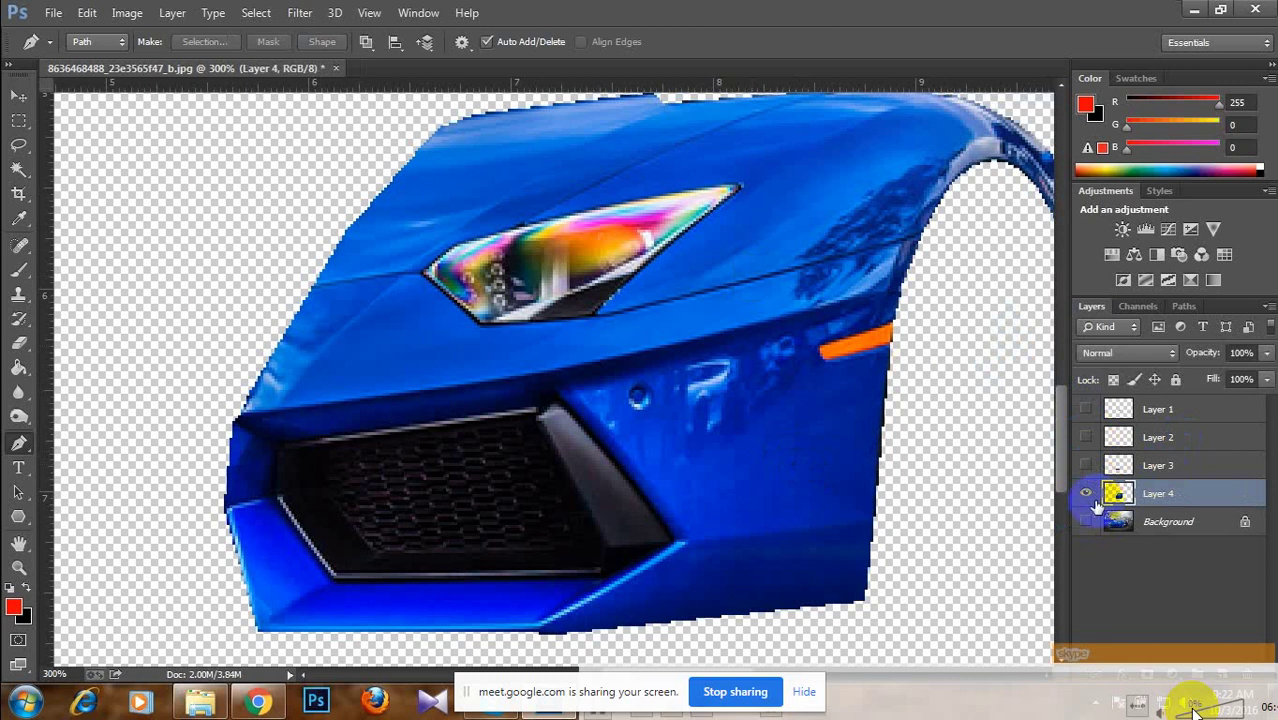
{"action": "left_click", "coordinate": [1086, 493]}
{"action": "left_click", "coordinate": [1086, 465]}
{"action": "left_click", "coordinate": [1086, 437]}
{"action": "left_click", "coordinate": [1086, 409]}
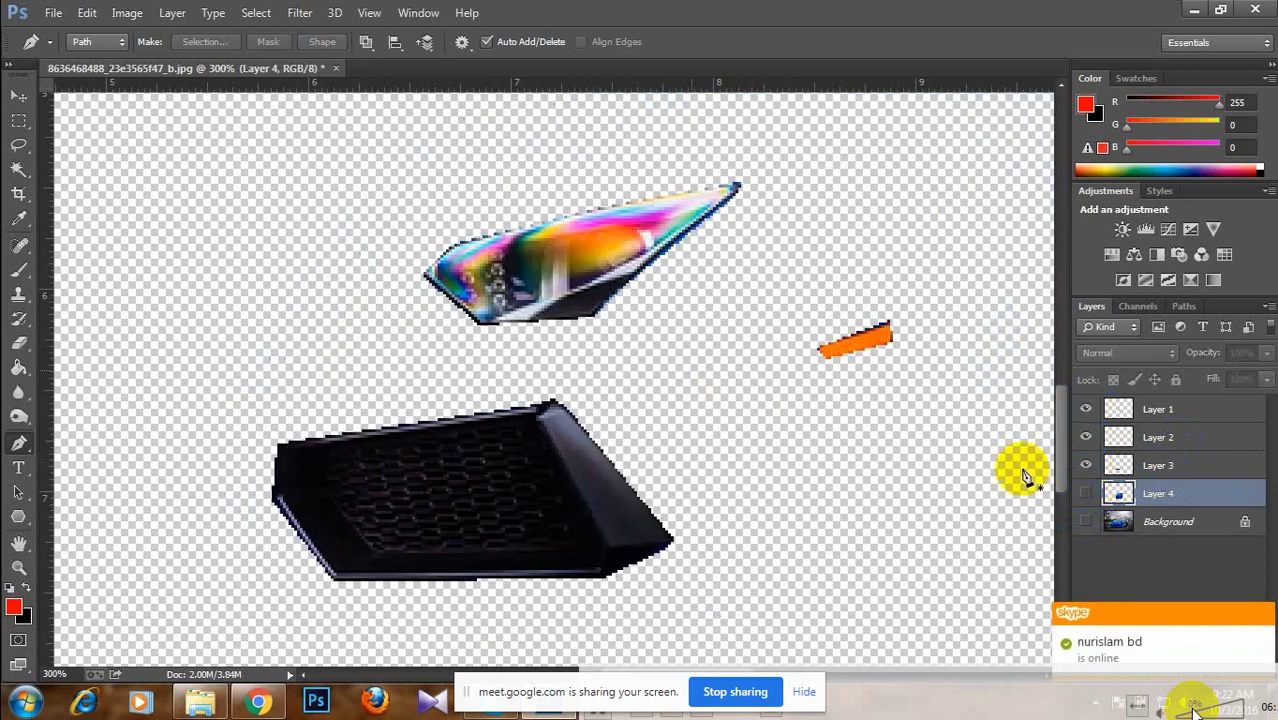
{"action": "left_click", "coordinate": [1086, 493]}
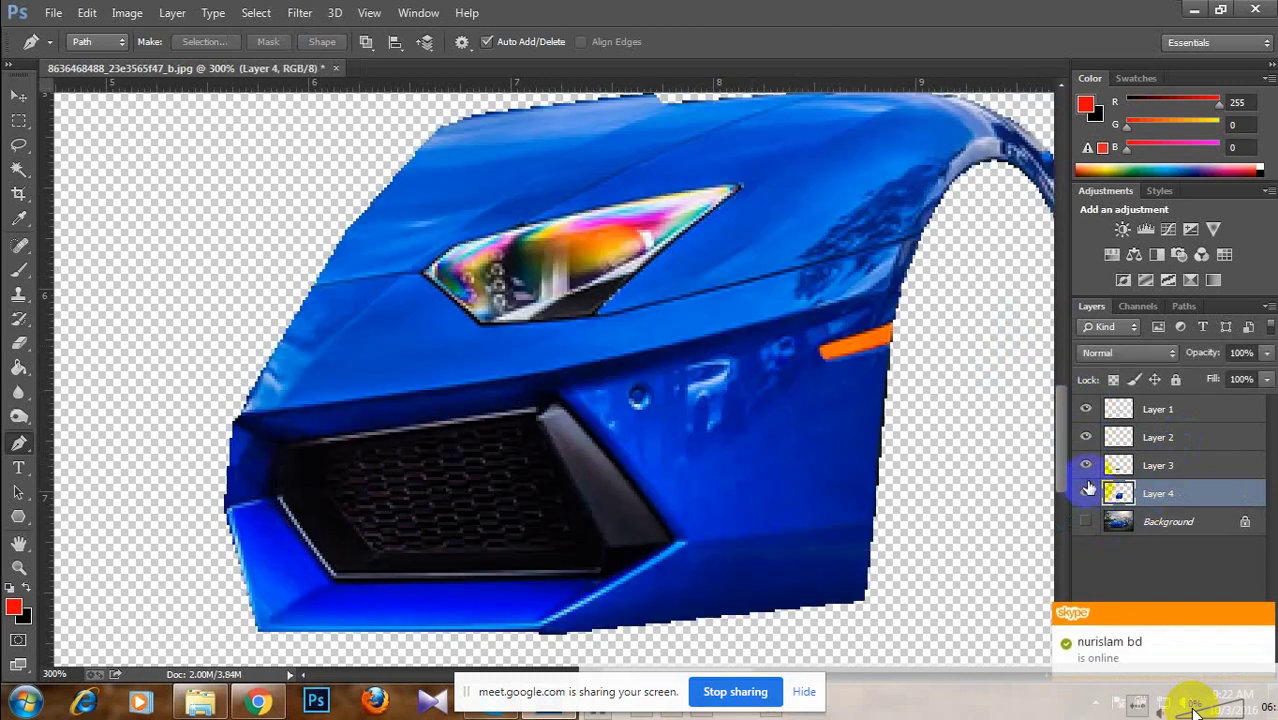
{"action": "left_click_drag", "start_coordinate": [1089, 479], "coordinate": [1130, 510]}
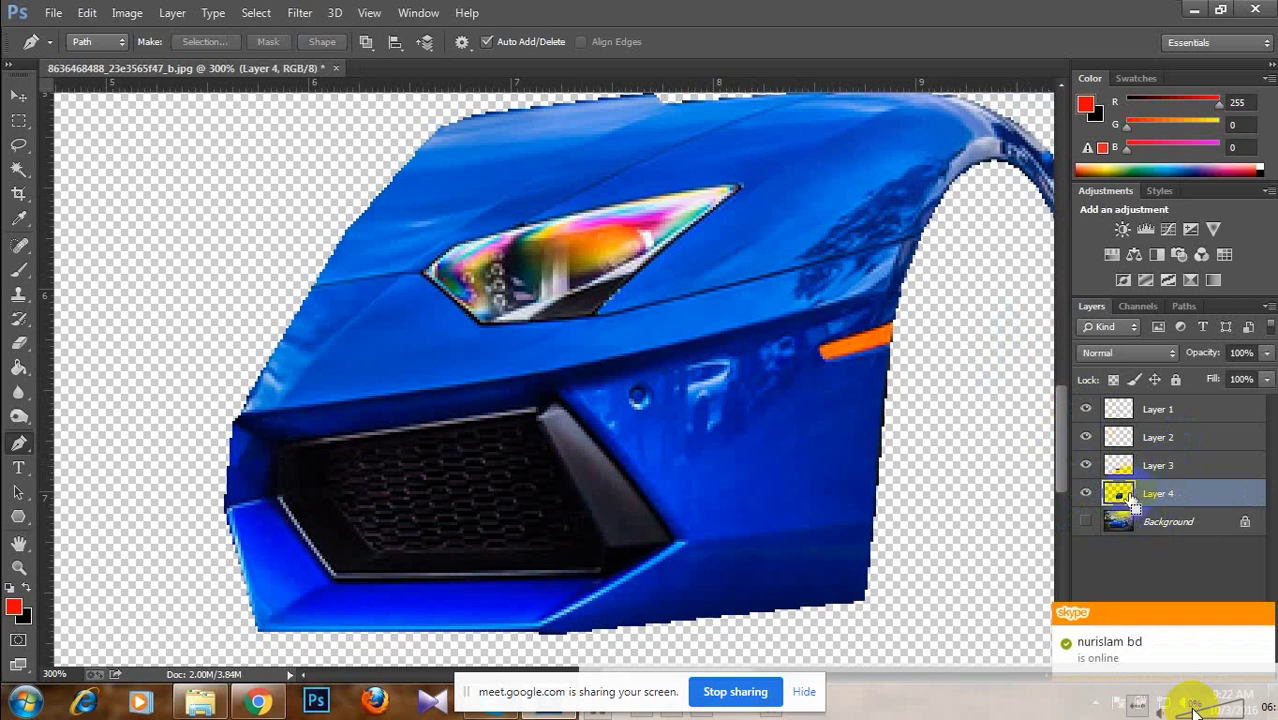
Compare the front panel cut-out with the full car by toggling the visibility of the Background and Layer 4.
{"action": "key", "text": "ctrl+minus"}
{"action": "left_click", "coordinate": [1086, 521]}
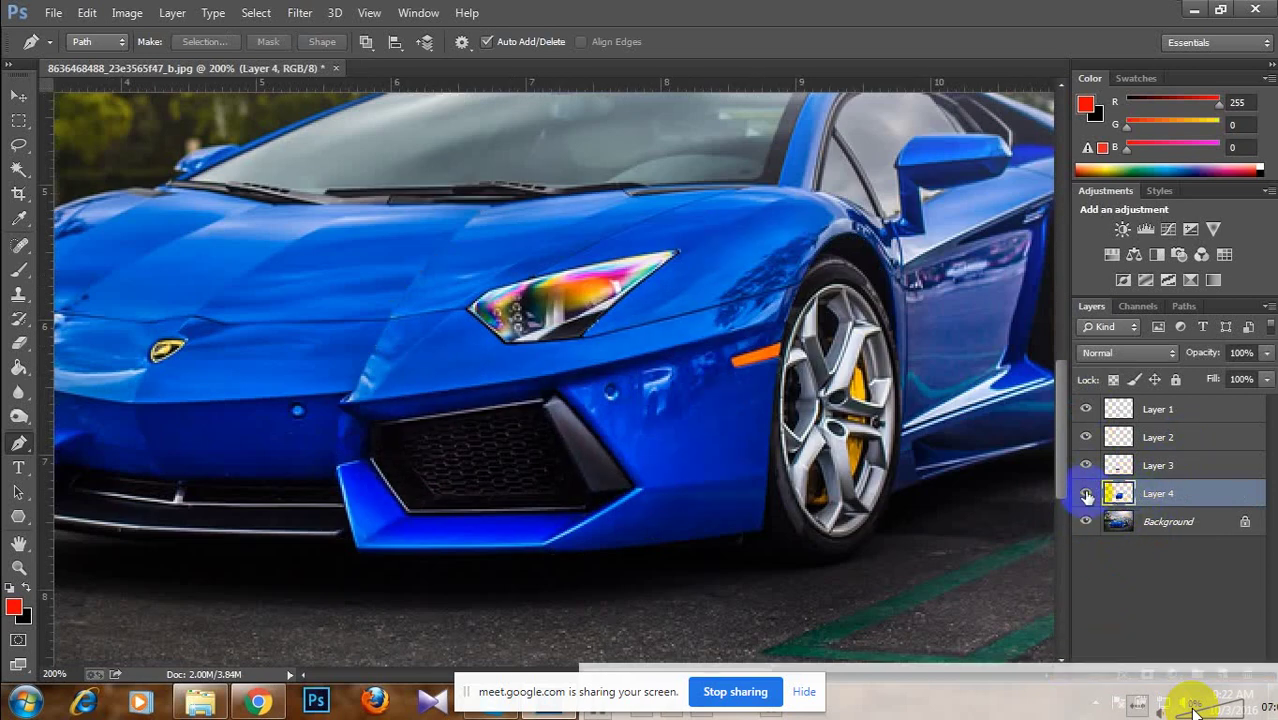
{"action": "left_click", "coordinate": [1087, 520]}
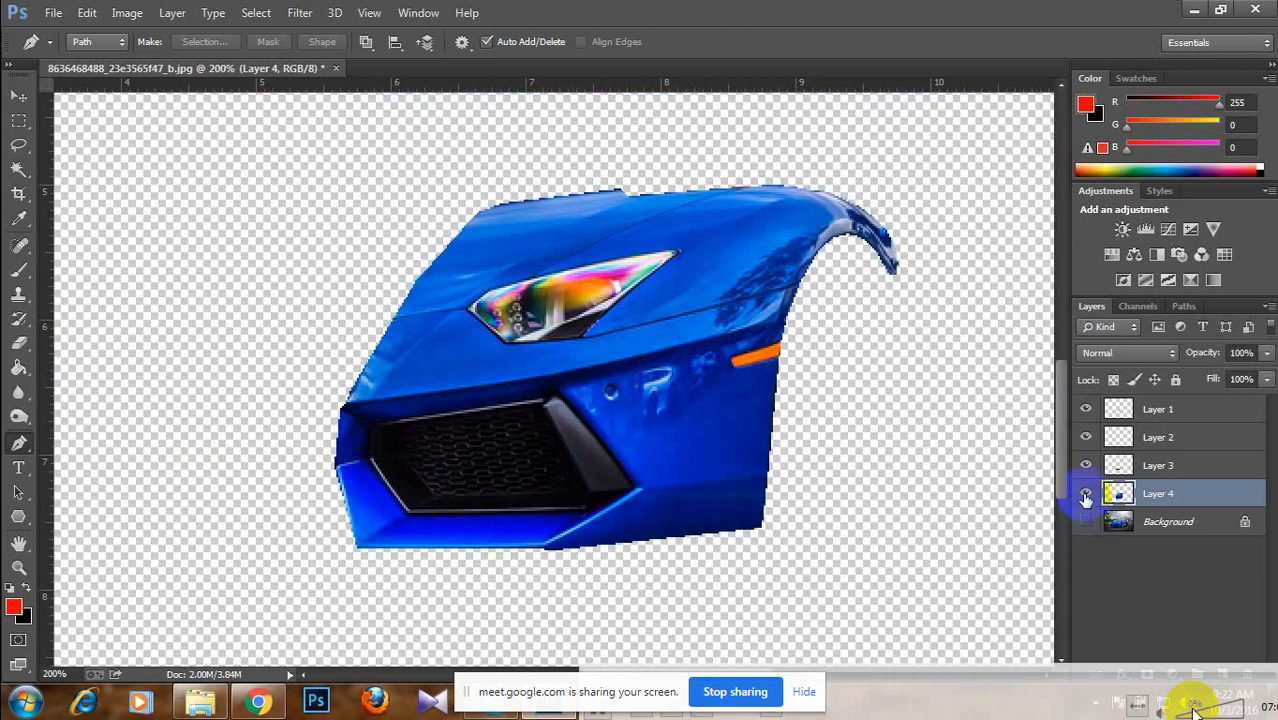
{"action": "left_click", "coordinate": [1086, 495]}
{"action": "left_click", "coordinate": [1086, 495]}
{"action": "left_click", "coordinate": [1086, 495]}
{"action": "left_click", "coordinate": [1086, 495]}
{"action": "left_click", "coordinate": [1086, 521]}
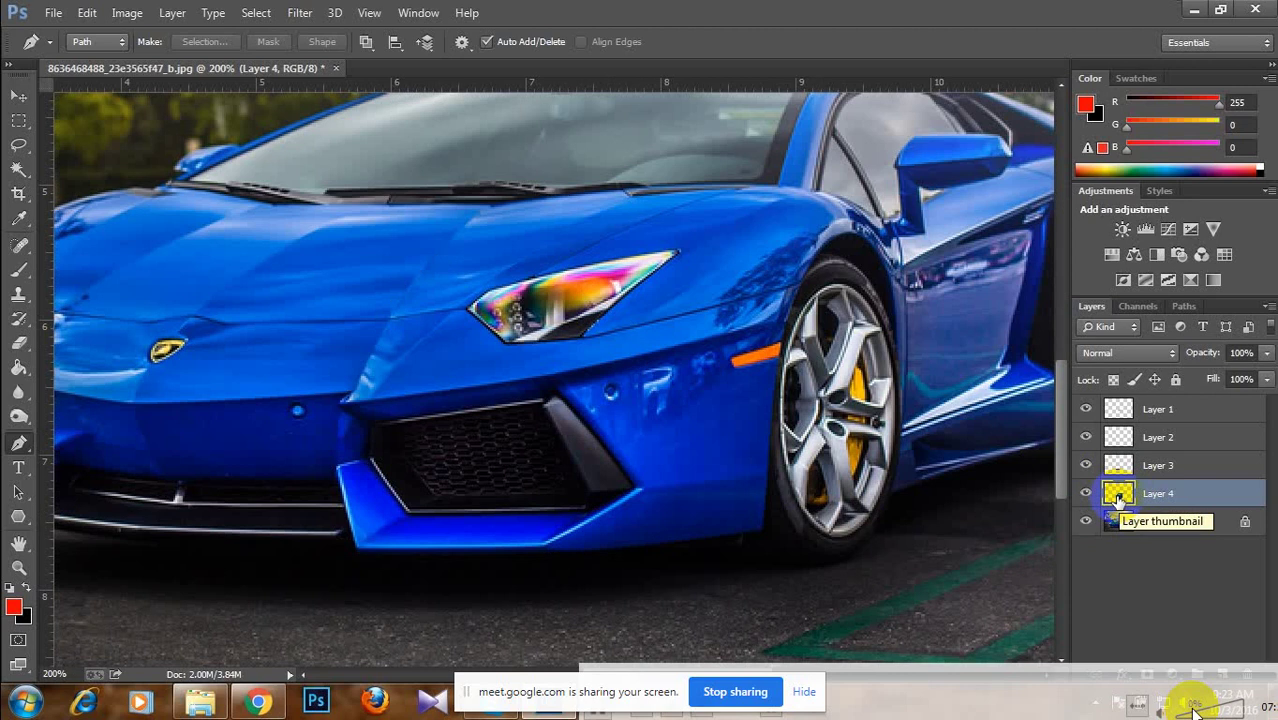
Hide Layers 1, 2 and 3 and switch to the Color Replacement tool with Layer 4 active.
{"action": "left_click_drag", "start_coordinate": [1086, 465], "coordinate": [1087, 415]}
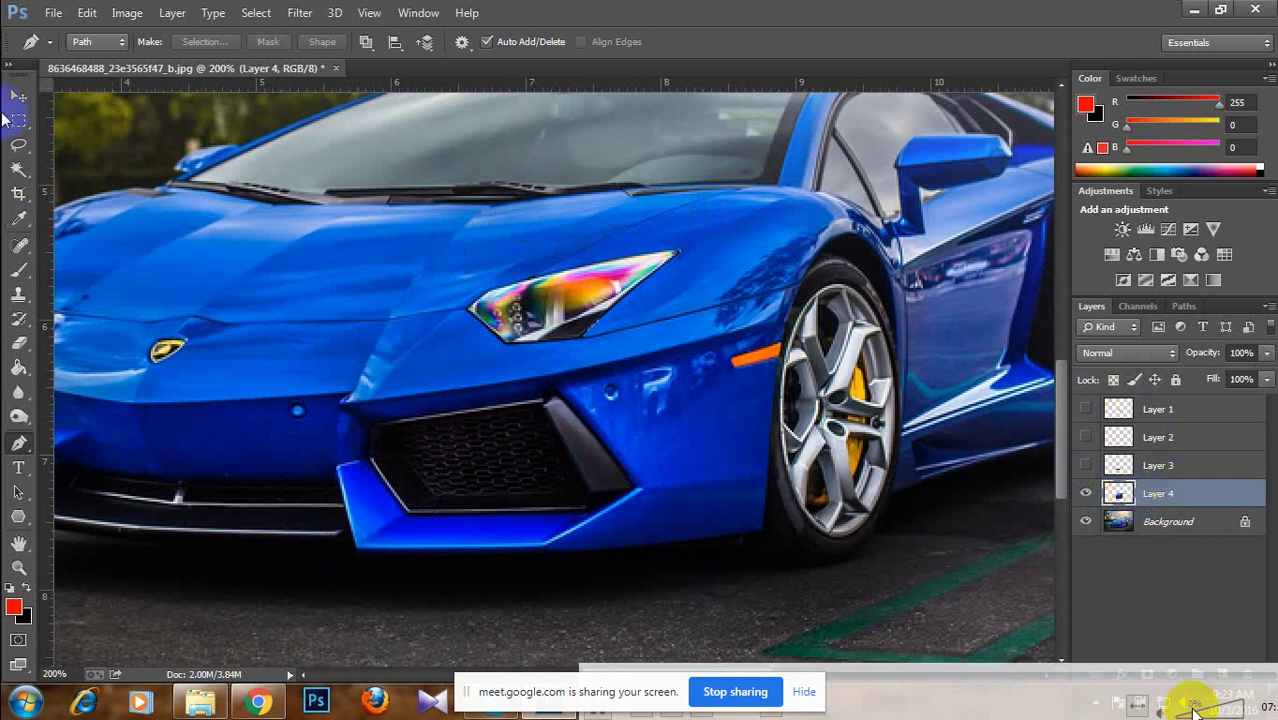
{"action": "left_click", "coordinate": [20, 271]}
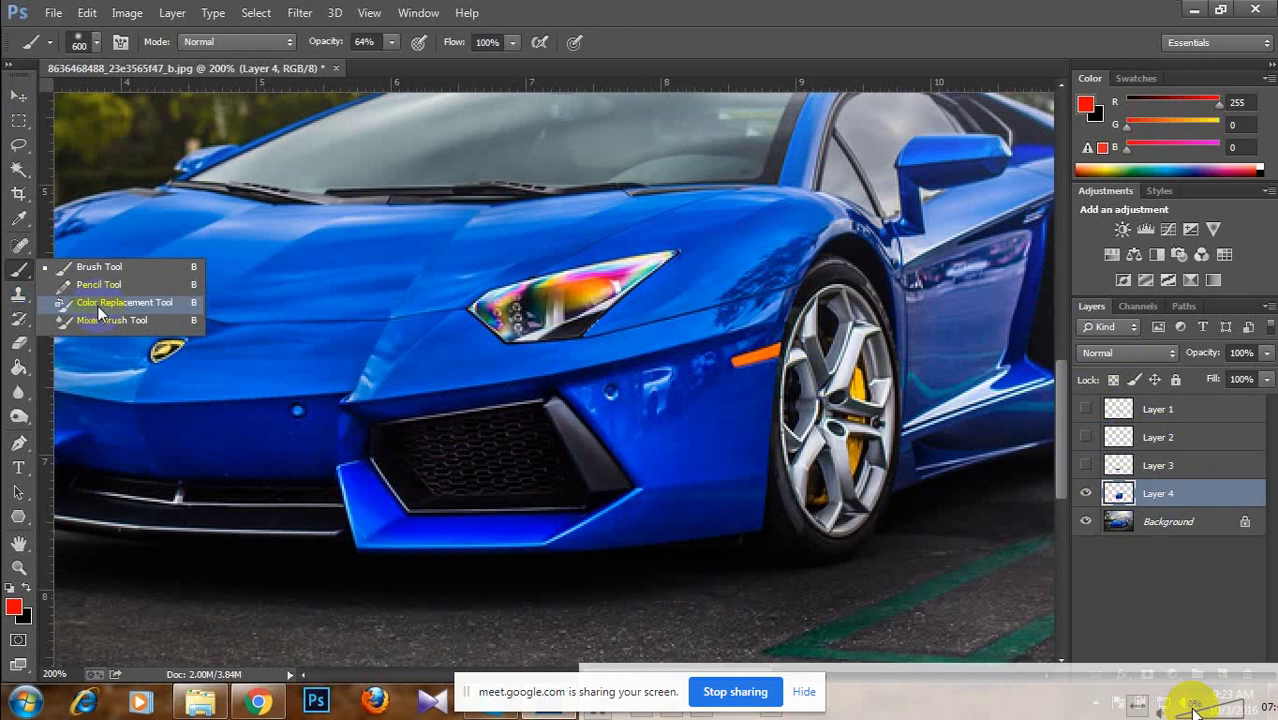
{"action": "left_click", "coordinate": [98, 306]}
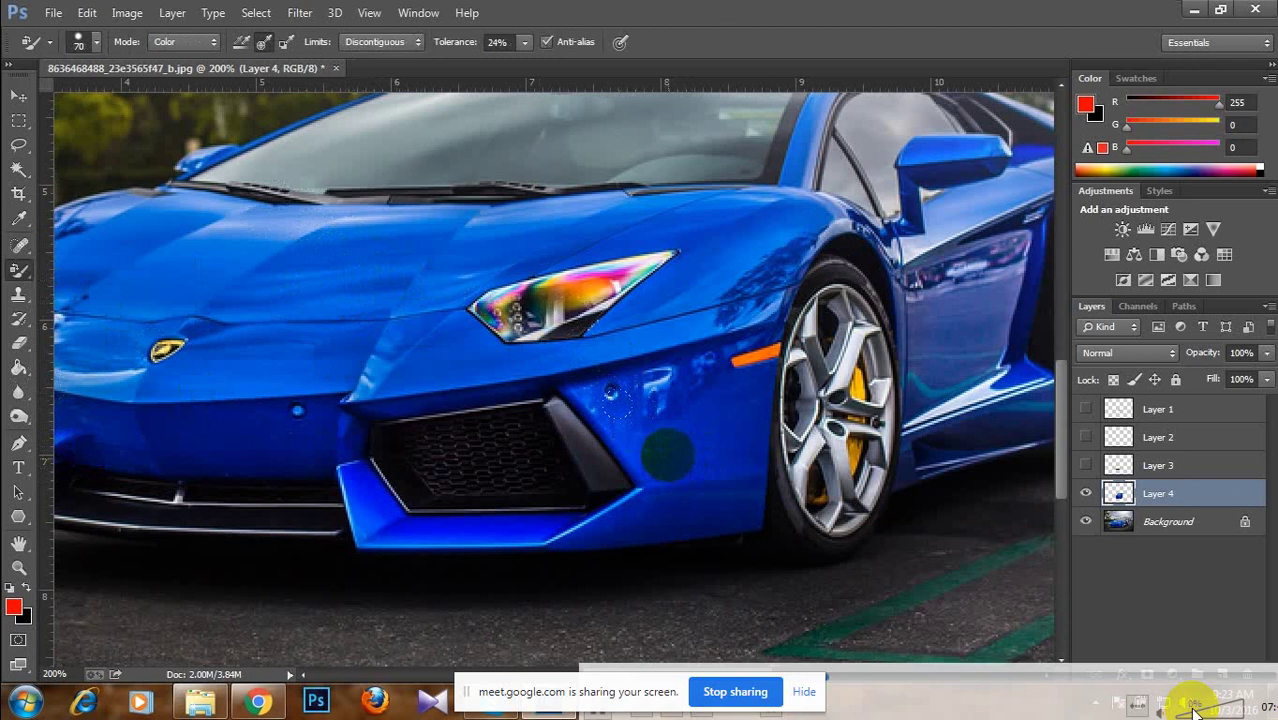
Explore the hues for the foreground color in the Color Picker and keep pure red (ff0000).
{"action": "left_click", "coordinate": [14, 607]}
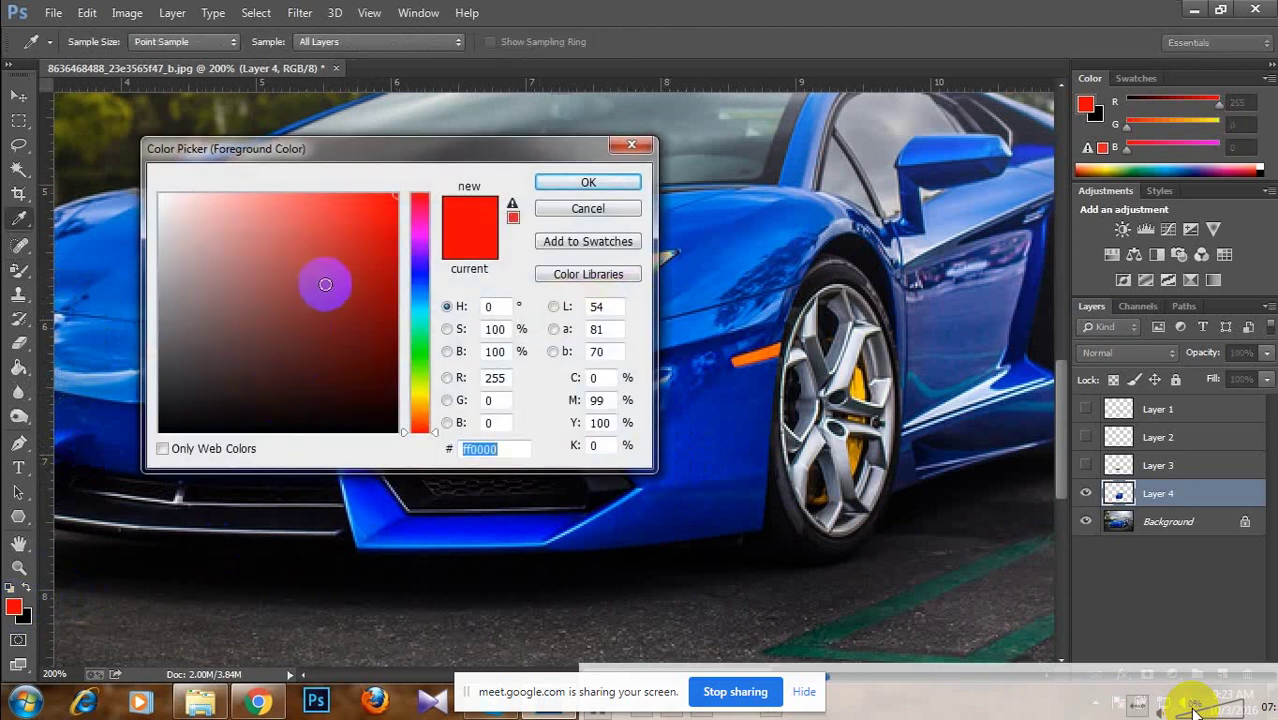
{"action": "left_click", "coordinate": [396, 284]}
{"action": "left_click_drag", "start_coordinate": [419, 370], "coordinate": [419, 265]}
{"action": "left_click_drag", "start_coordinate": [419, 329], "coordinate": [517, 155]}
{"action": "left_click", "coordinate": [588, 182]}
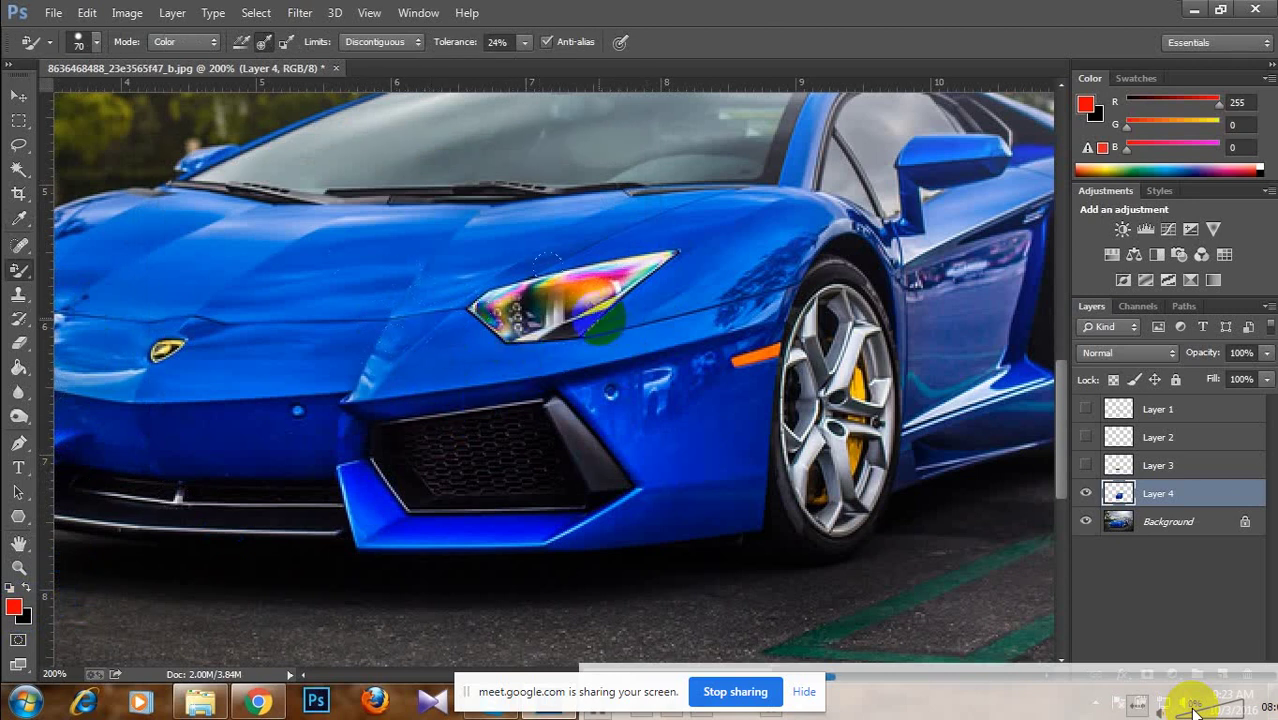
Try recoloring the front panel on Layer 4 red with Color Replacement strokes, and undo the strokes.
{"action": "mouse_move", "coordinate": [547, 262]}
{"action": "left_mouse_down"}
{"action": "mouse_move", "coordinate": [572, 300]}
{"action": "mouse_move", "coordinate": [482, 262]}
{"action": "left_mouse_up"}
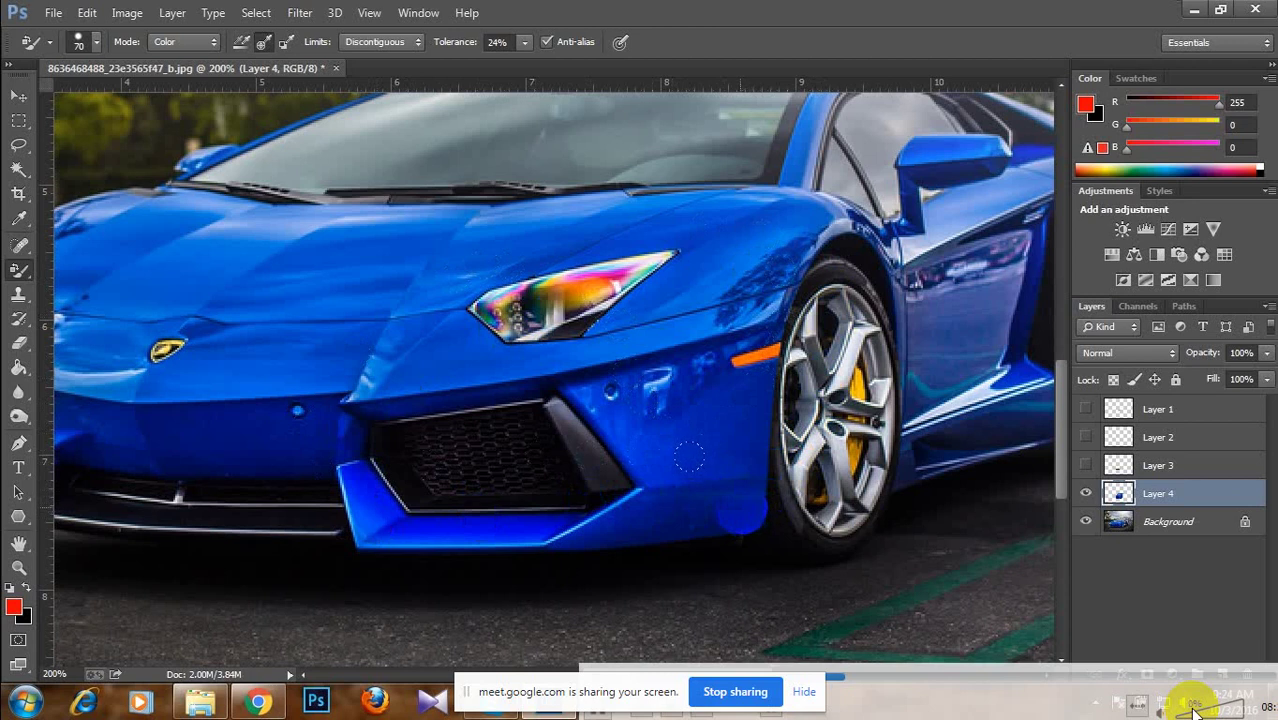
{"action": "left_click", "coordinate": [1128, 502]}
{"action": "mouse_move", "coordinate": [688, 466]}
{"action": "left_mouse_down"}
{"action": "mouse_move", "coordinate": [633, 522]}
{"action": "mouse_move", "coordinate": [394, 522]}
{"action": "mouse_move", "coordinate": [650, 522]}
{"action": "mouse_move", "coordinate": [330, 355]}
{"action": "mouse_move", "coordinate": [446, 274]}
{"action": "mouse_move", "coordinate": [672, 40]}
{"action": "mouse_move", "coordinate": [680, 293]}
{"action": "mouse_move", "coordinate": [614, 448]}
{"action": "left_mouse_up"}
{"action": "mouse_move", "coordinate": [665, 503]}
{"action": "left_mouse_down"}
{"action": "mouse_move", "coordinate": [796, 91]}
{"action": "mouse_move", "coordinate": [487, 361]}
{"action": "mouse_move", "coordinate": [482, 516]}
{"action": "mouse_move", "coordinate": [667, 563]}
{"action": "mouse_move", "coordinate": [650, 449]}
{"action": "mouse_move", "coordinate": [685, 449]}
{"action": "mouse_move", "coordinate": [565, 425]}
{"action": "mouse_move", "coordinate": [790, 200]}
{"action": "mouse_move", "coordinate": [442, 380]}
{"action": "mouse_move", "coordinate": [628, 228]}
{"action": "mouse_move", "coordinate": [405, 485]}
{"action": "mouse_move", "coordinate": [739, 536]}
{"action": "mouse_move", "coordinate": [685, 371]}
{"action": "mouse_move", "coordinate": [781, 212]}
{"action": "mouse_move", "coordinate": [528, 183]}
{"action": "left_mouse_up"}
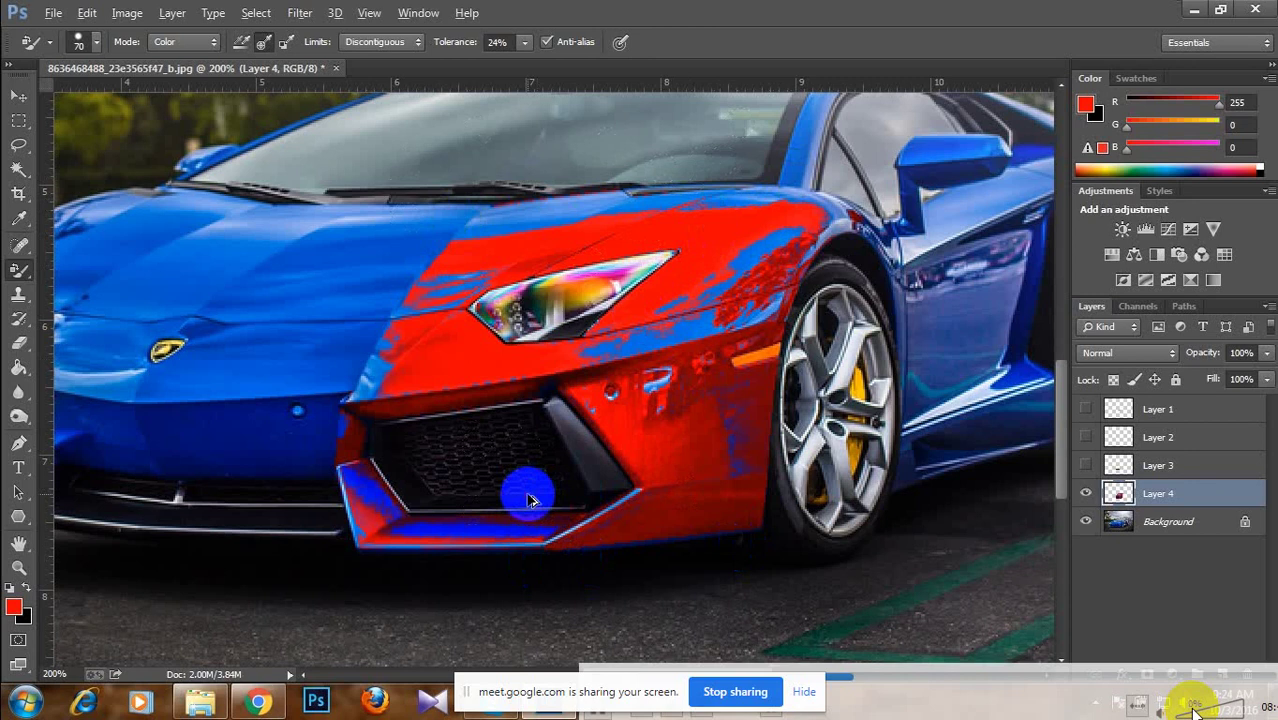
{"action": "key", "text": "ctrl+alt+z"}
{"action": "key", "text": "ctrl+alt+z"}
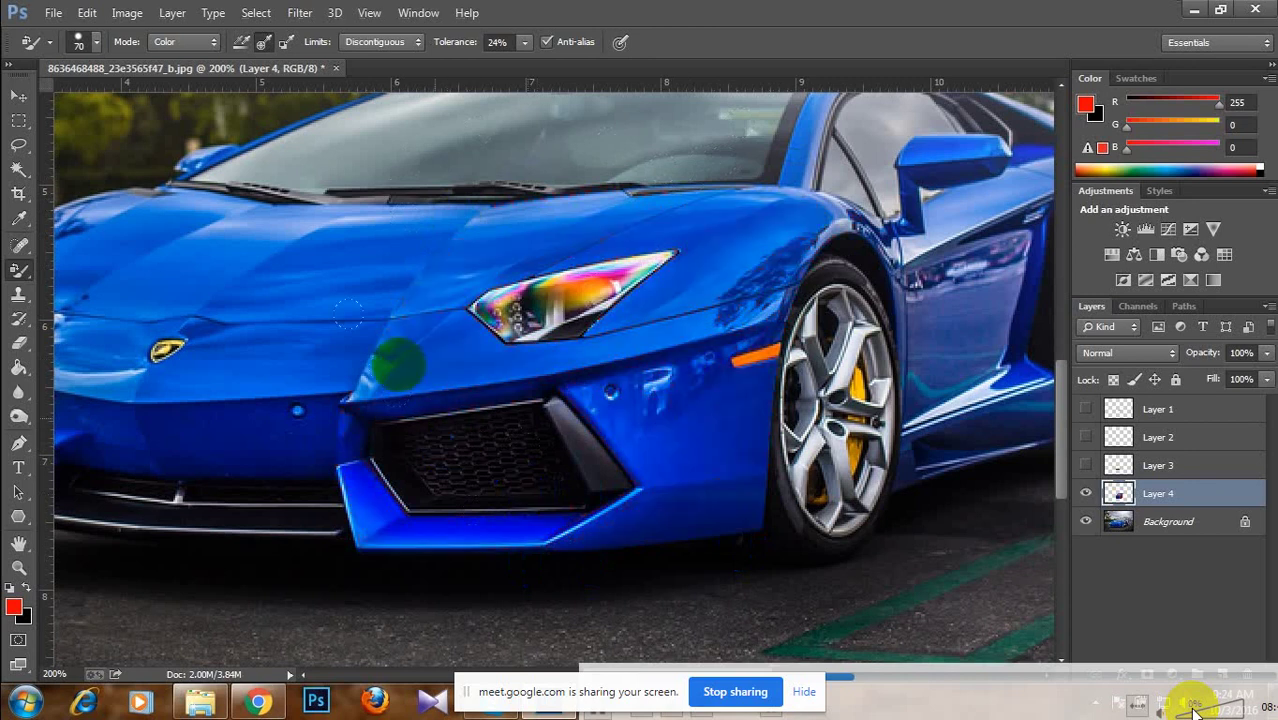
{"action": "right_click", "coordinate": [19, 270]}
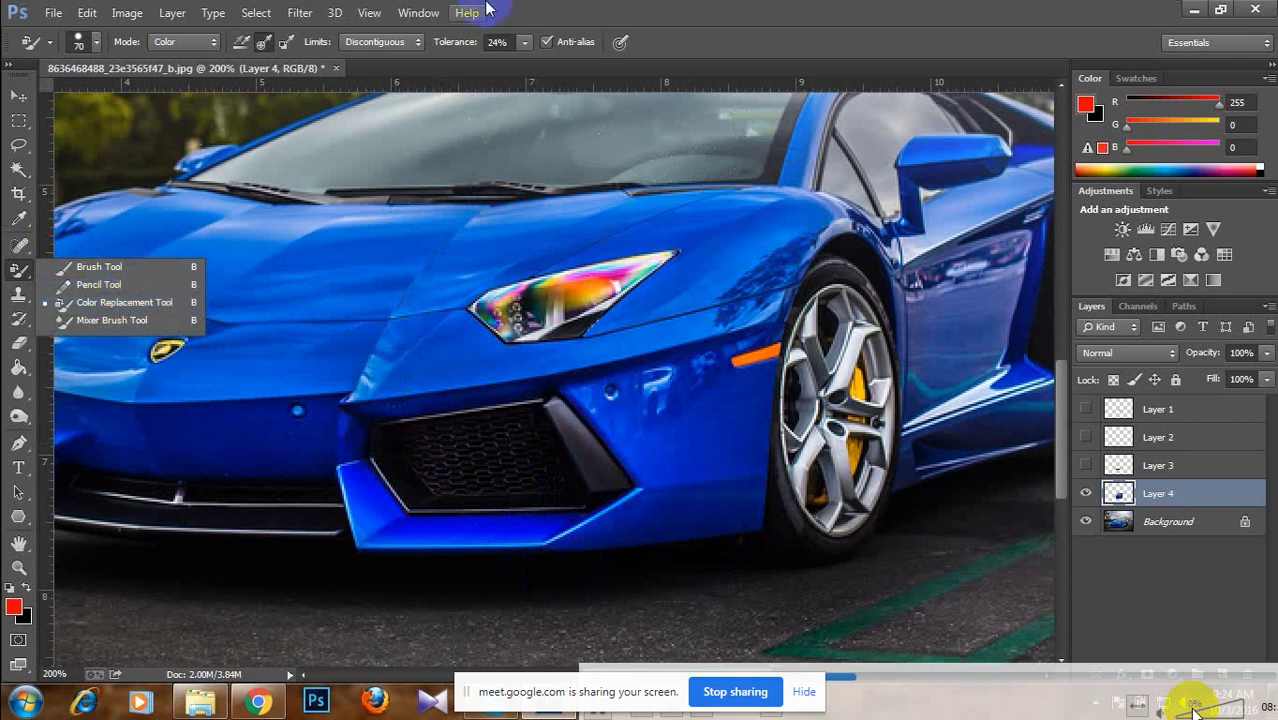
{"action": "left_click", "coordinate": [615, 14]}
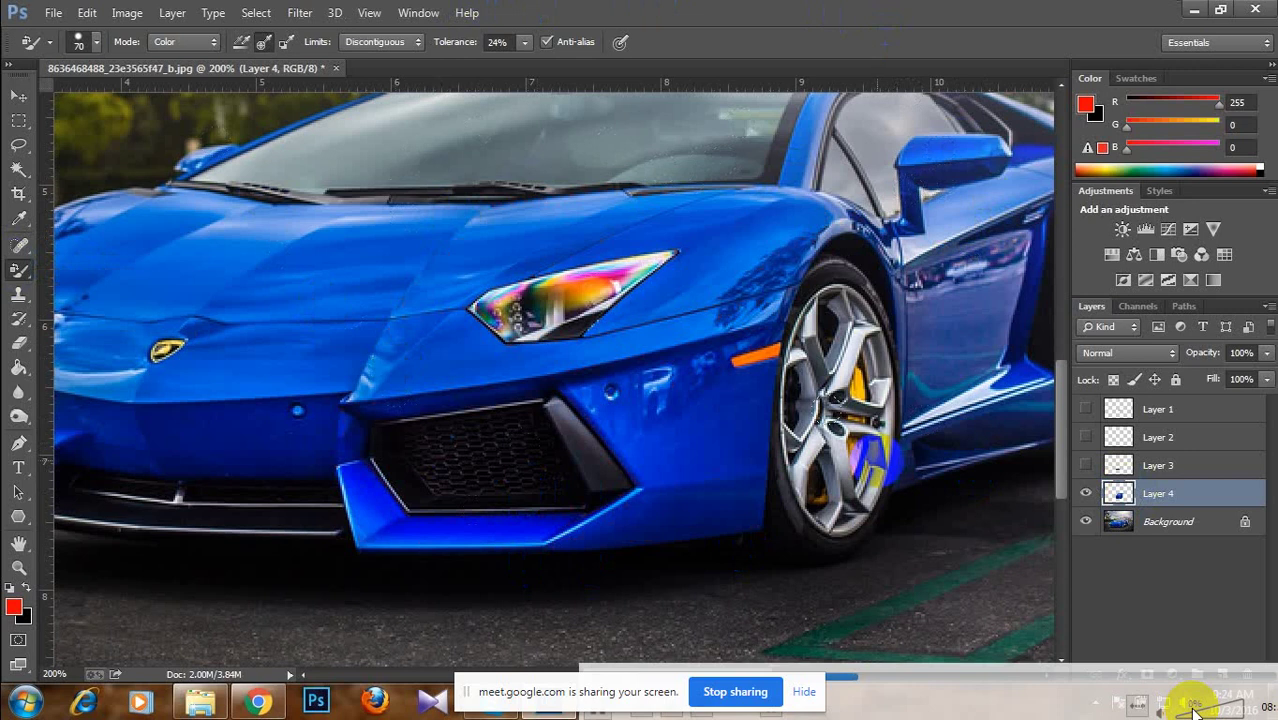
{"action": "left_click_drag", "start_coordinate": [786, 425], "coordinate": [786, 380]}
{"action": "key", "text": "ctrl+z"}
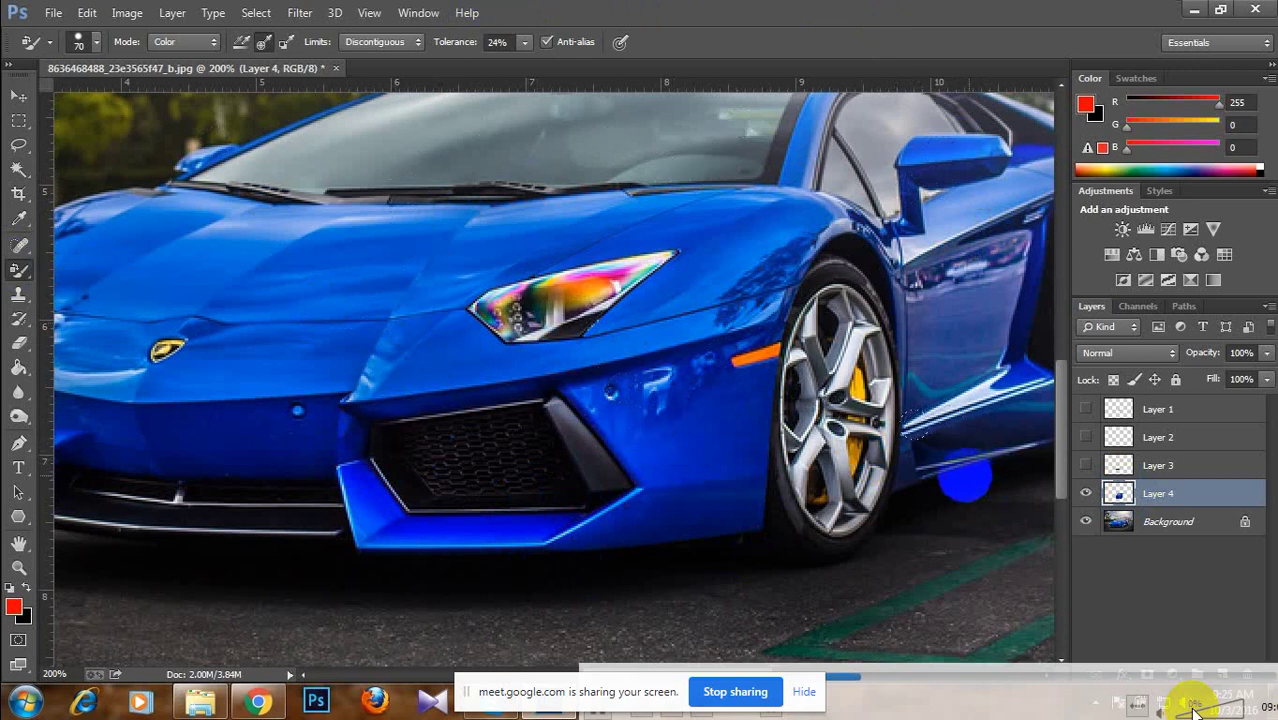
{"action": "right_click", "coordinate": [18, 270]}
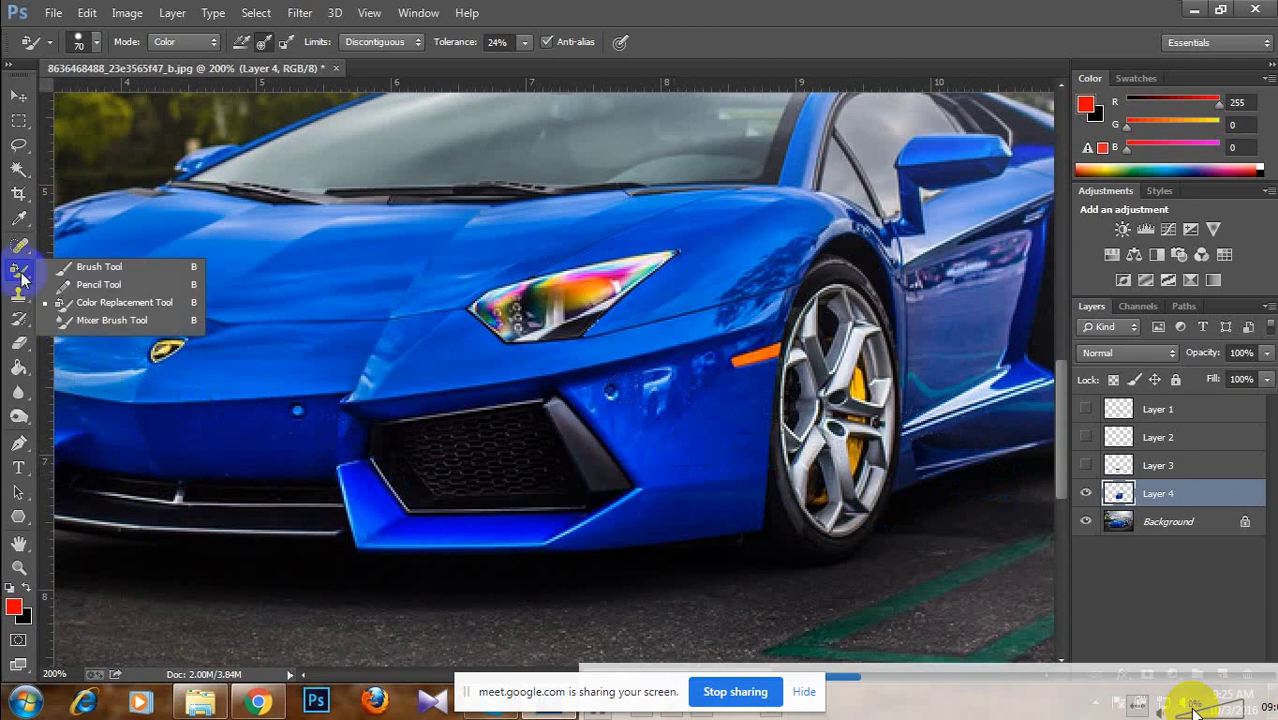
{"action": "left_click", "coordinate": [708, 210]}
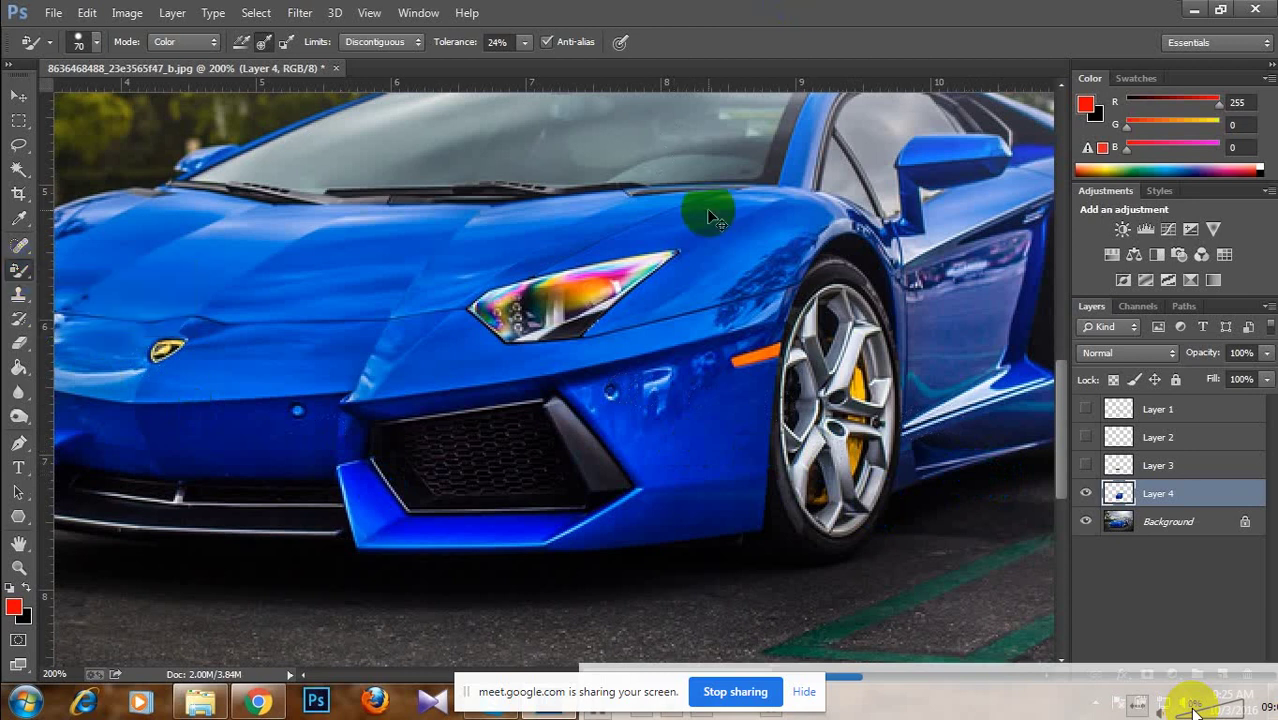
Apply a Hue/Saturation adjustment to Layer 4 with the hue set to +120.
{"action": "key", "text": "ctrl+u"}
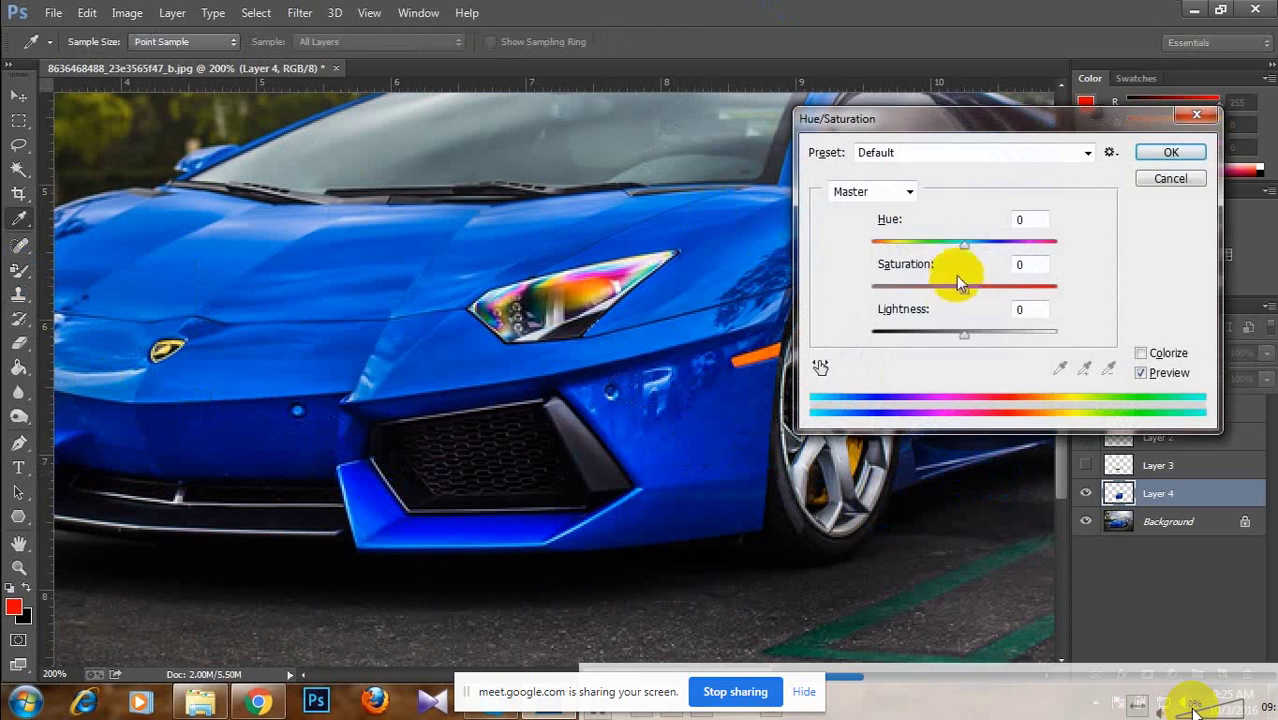
{"action": "left_click_drag", "start_coordinate": [962, 252], "coordinate": [1036, 261]}
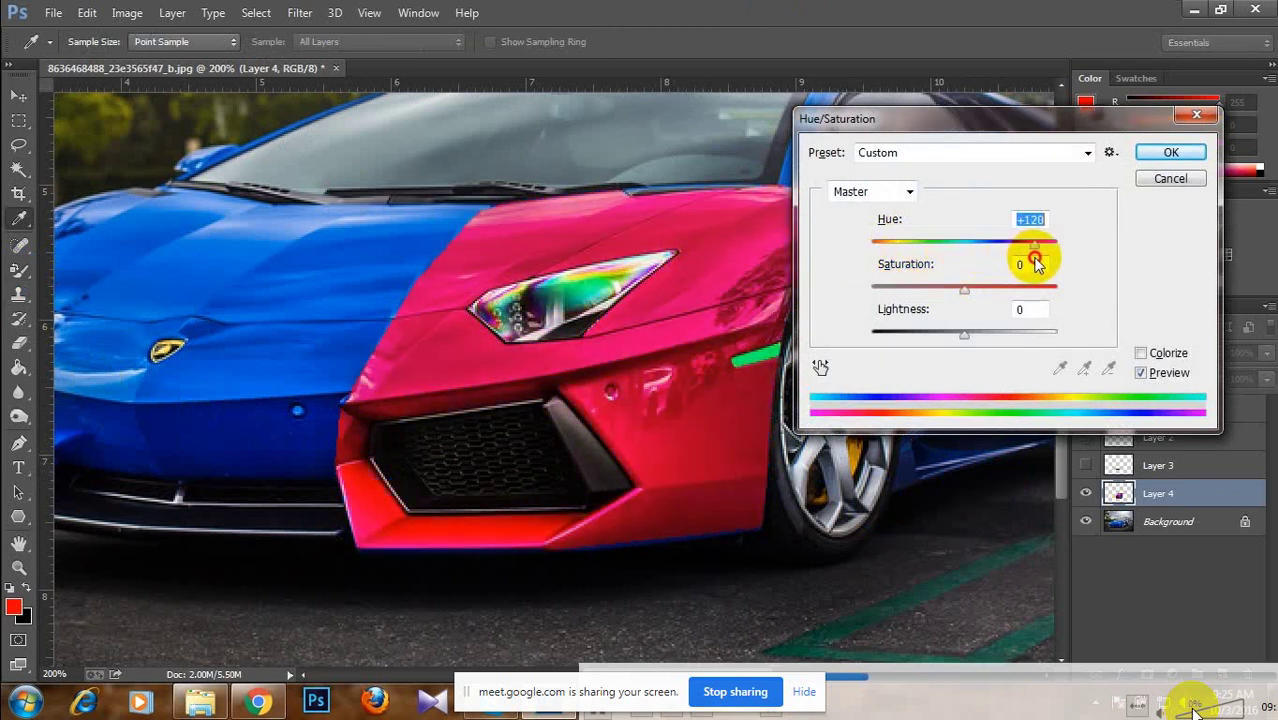
{"action": "left_click", "coordinate": [1168, 152]}
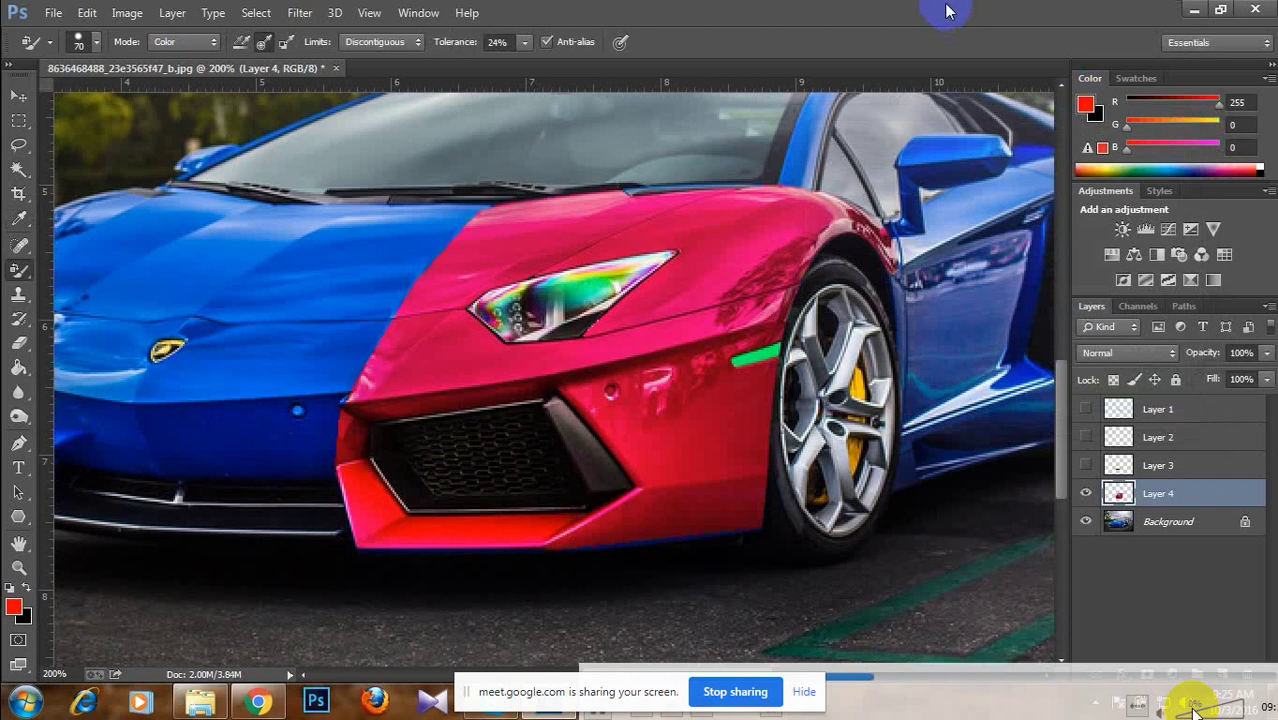
Apply a second Hue/Saturation adjustment of hue +27 to Layer 4, and undo both hue changes.
{"action": "key", "text": "i"}
{"action": "key", "text": "ctrl+u"}
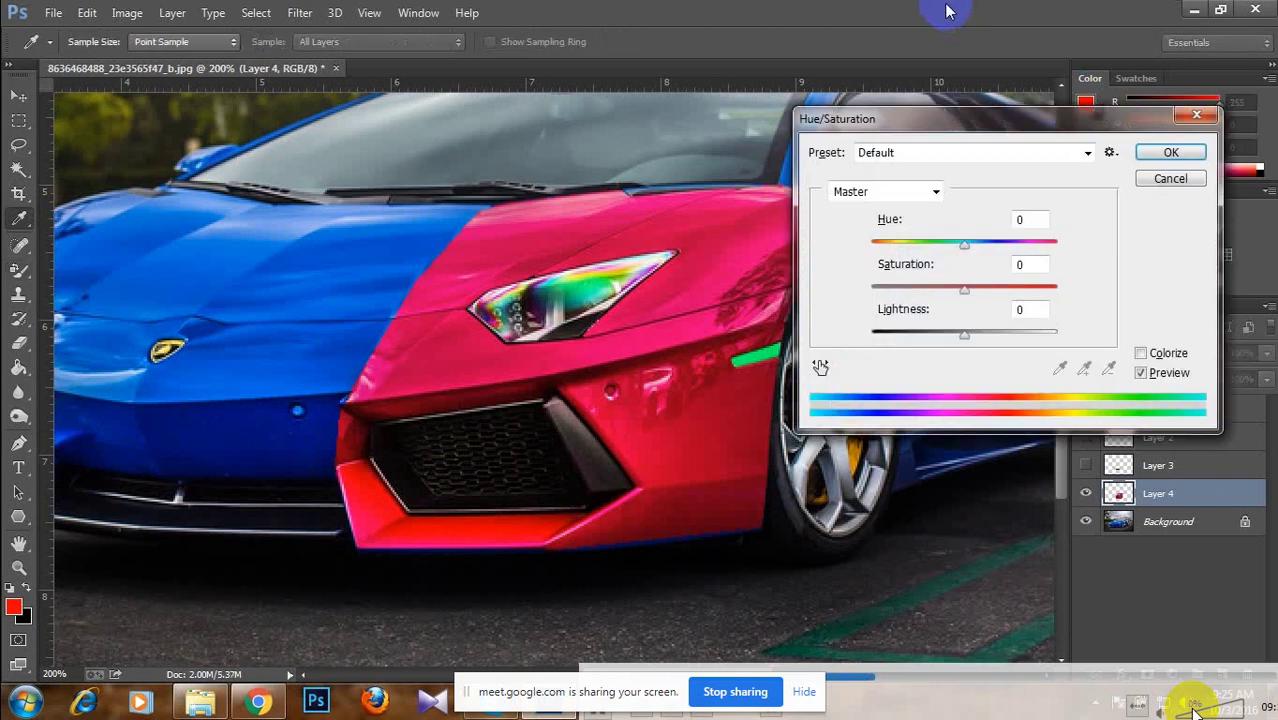
{"action": "left_click_drag", "start_coordinate": [964, 245], "coordinate": [979, 242]}
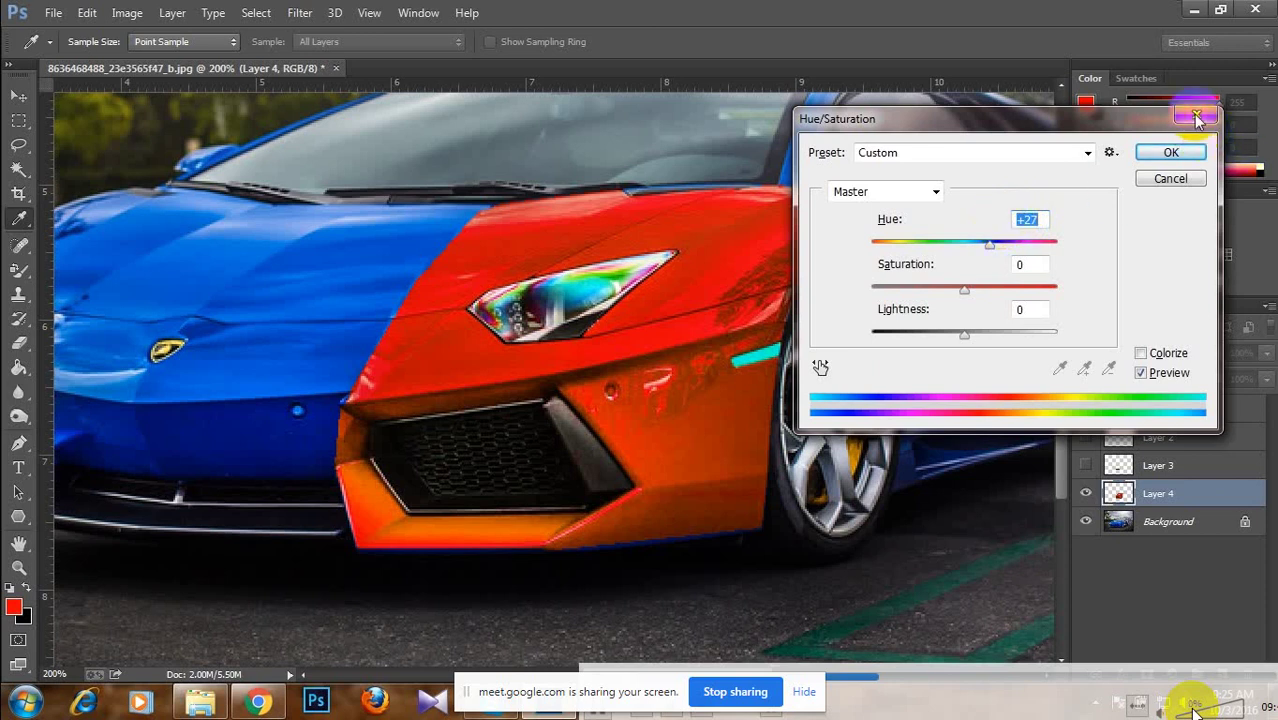
{"action": "left_click", "coordinate": [1170, 151]}
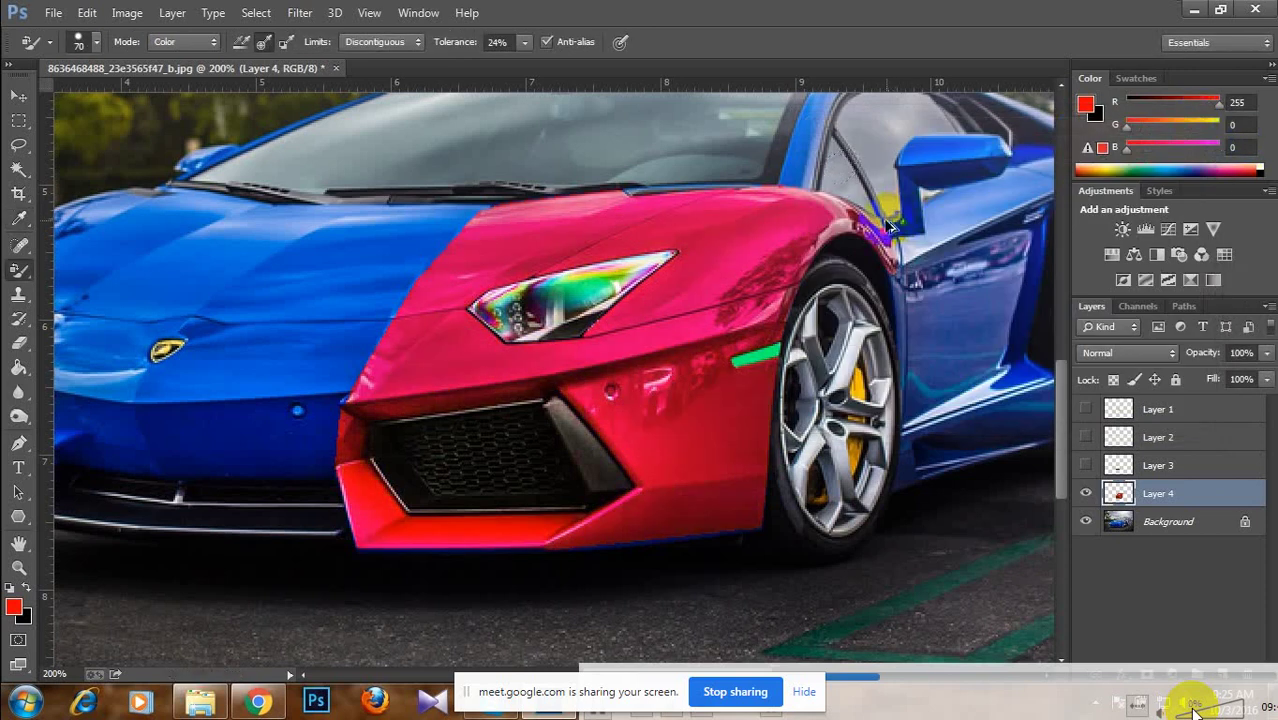
{"action": "key", "text": "ctrl+z"}
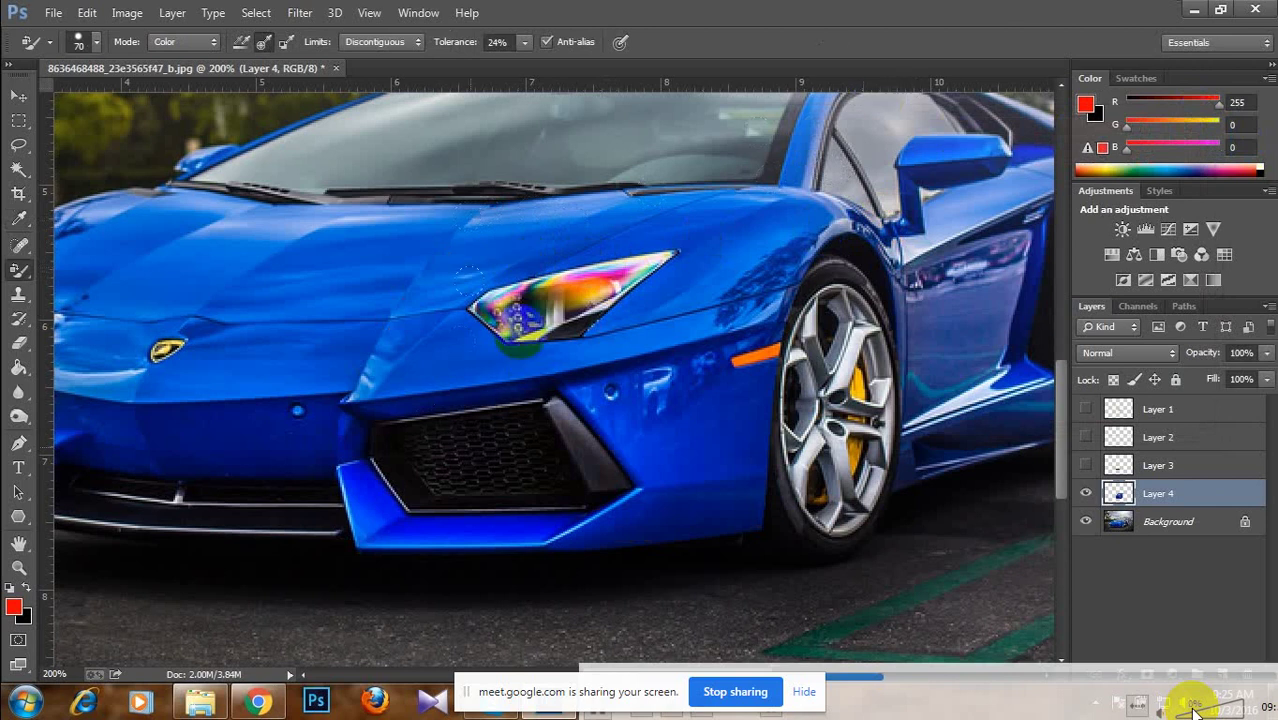
Open the Replace Color adjustment for Layer 4 and move its dialog clear of the car's headlight and front panel.
{"action": "left_click", "coordinate": [127, 13]}
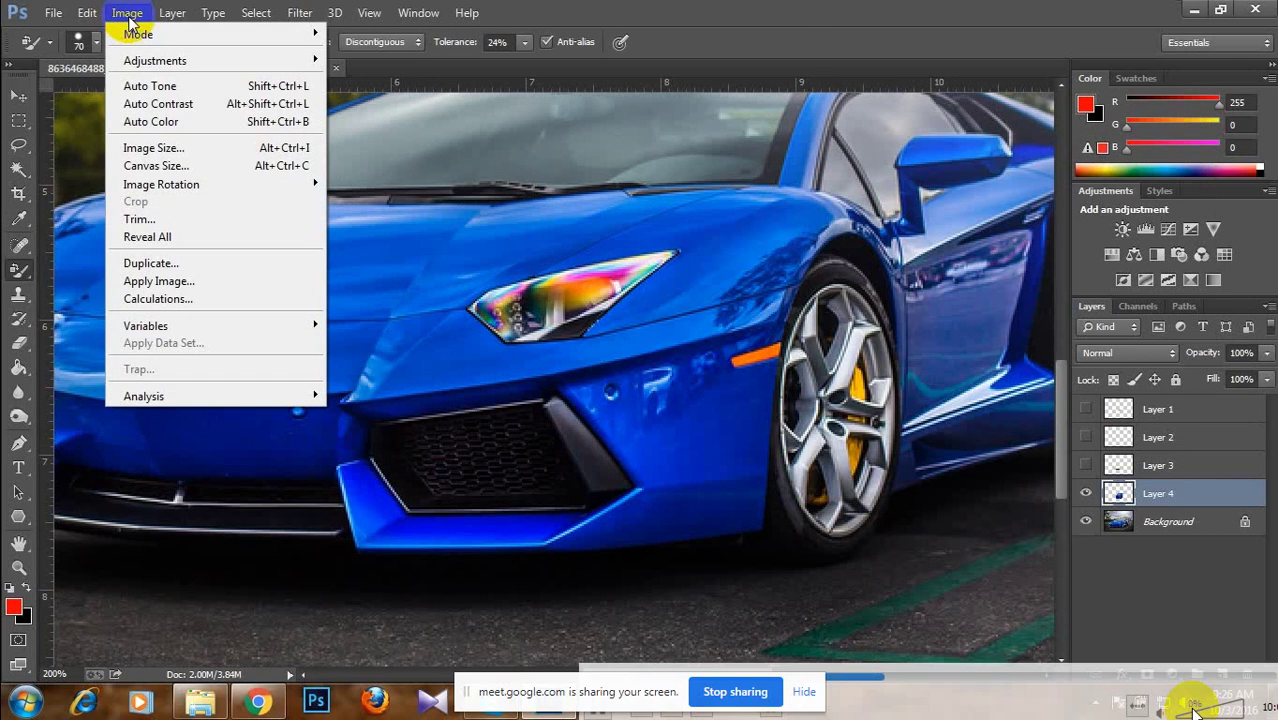
{"action": "mouse_move", "coordinate": [211, 59]}
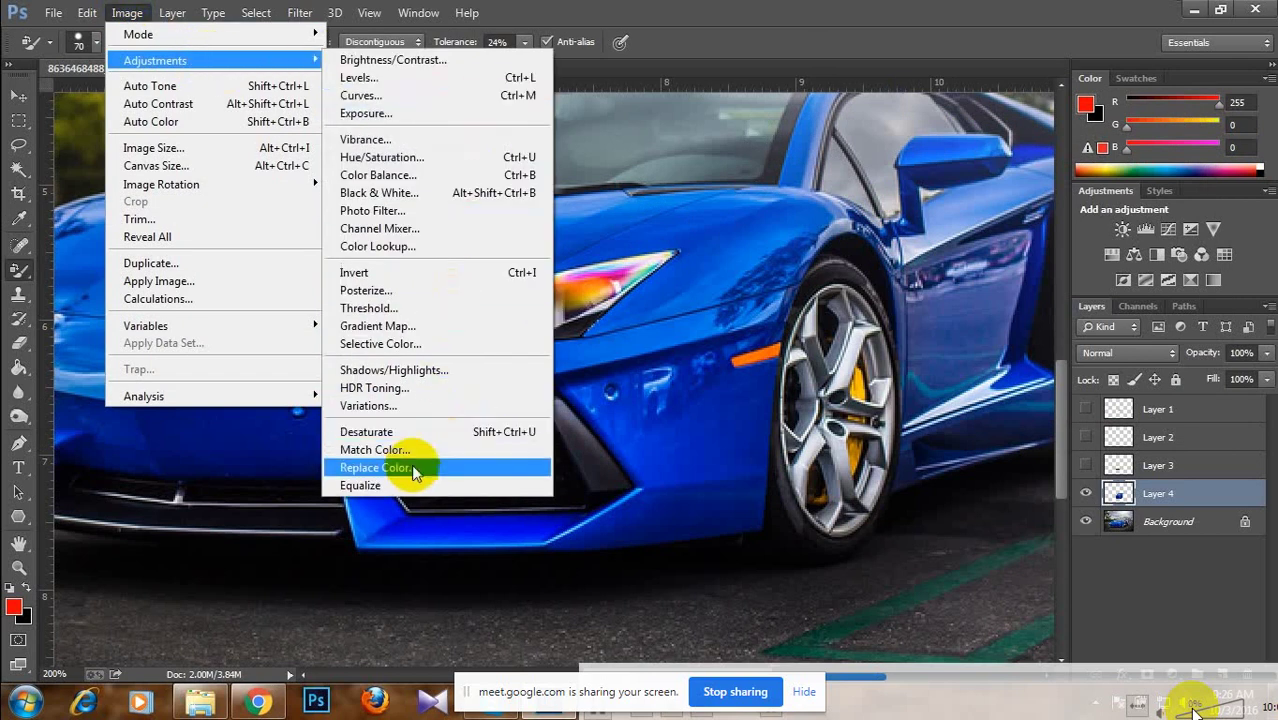
{"action": "left_click", "coordinate": [387, 469]}
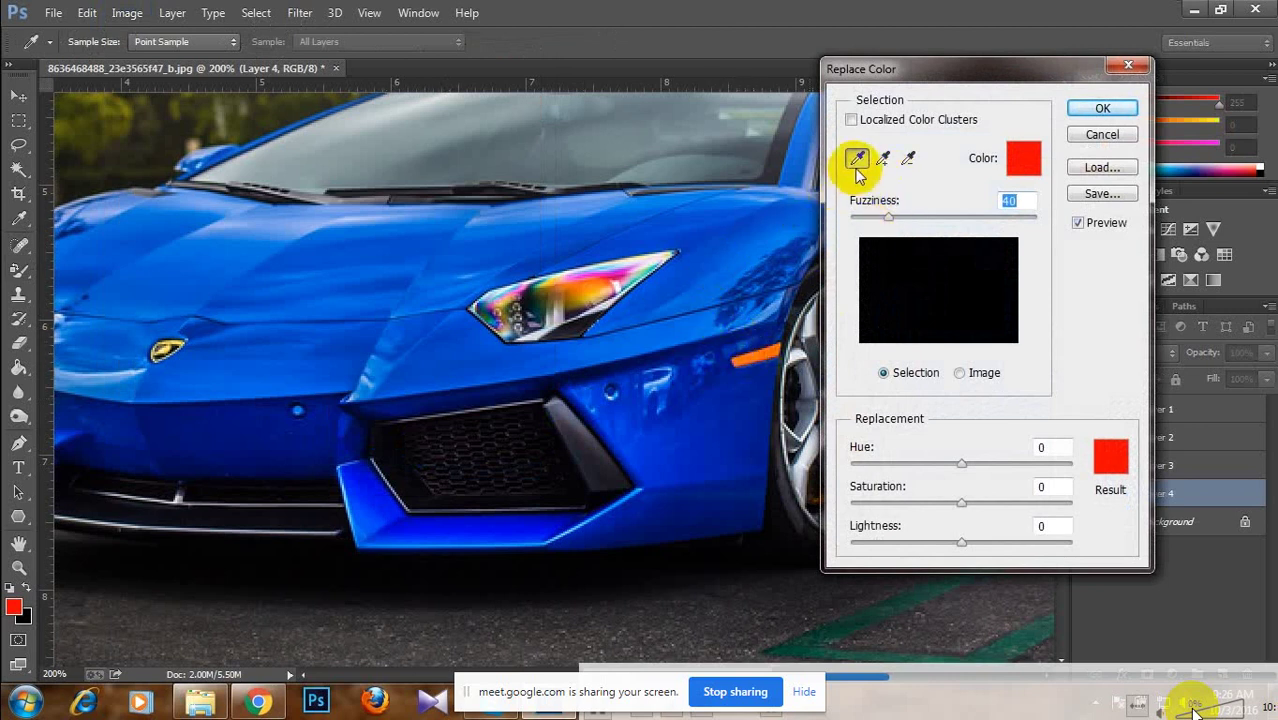
{"action": "left_click_drag", "start_coordinate": [910, 76], "coordinate": [752, 127]}
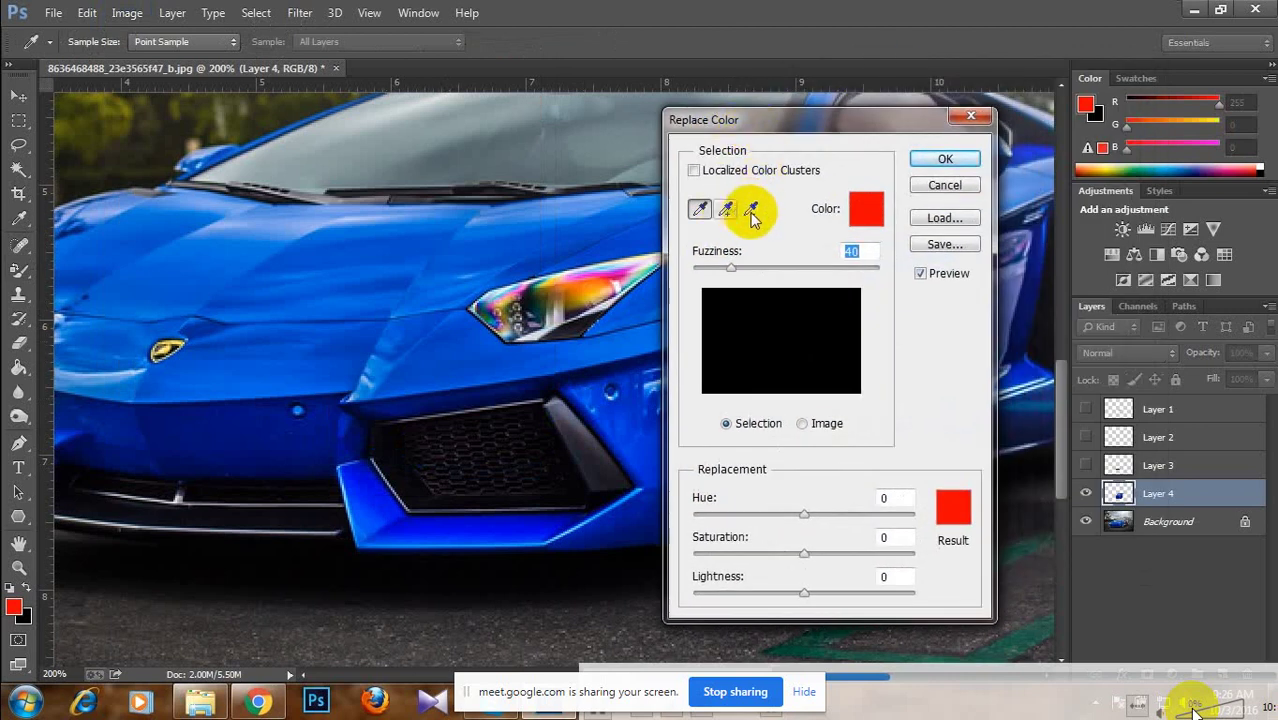
{"action": "left_click_drag", "start_coordinate": [802, 119], "coordinate": [881, 112]}
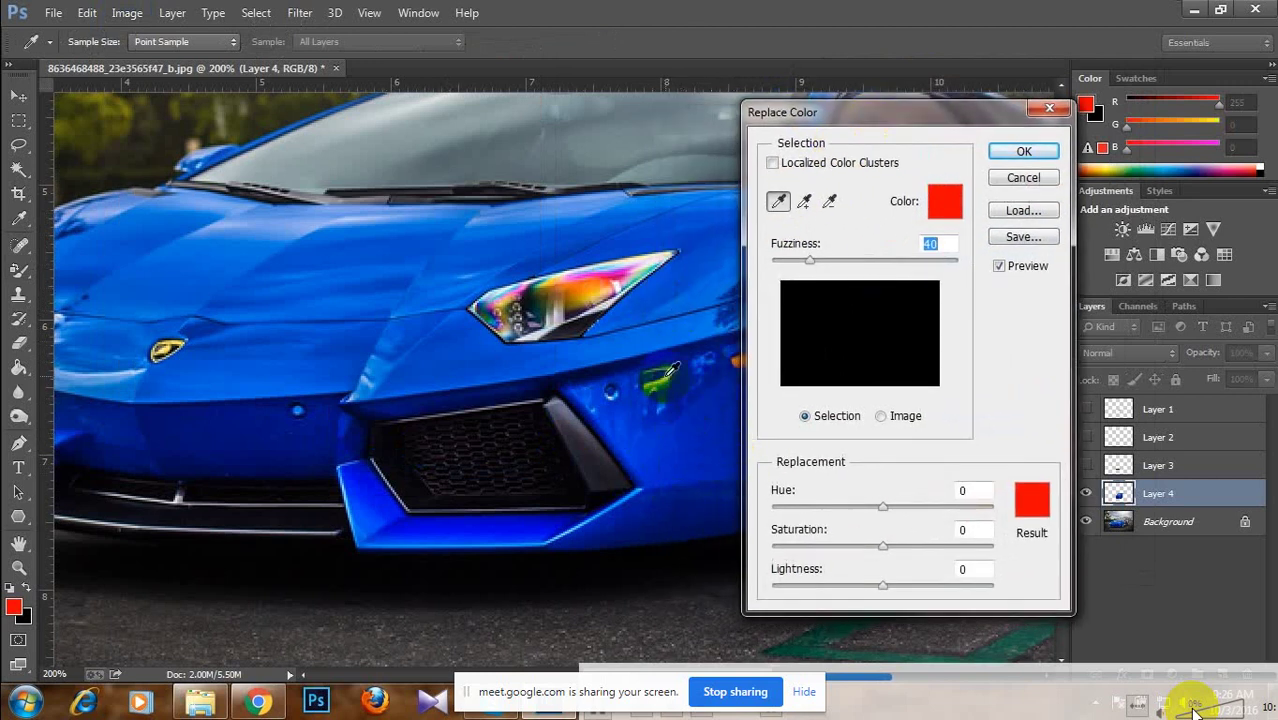
Add the dark, medium and light blue shades of the front bumper and fender to the Replace Color sample.
{"action": "left_click", "coordinate": [804, 201]}
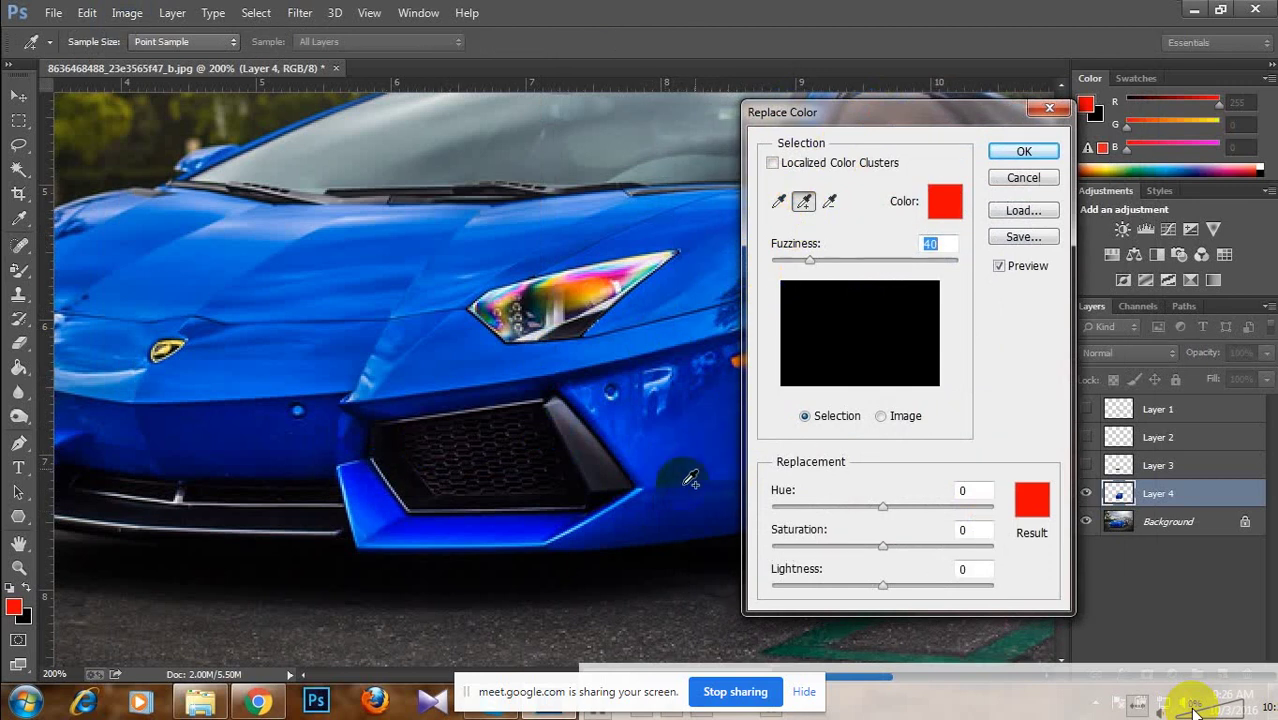
{"action": "left_click", "coordinate": [668, 520]}
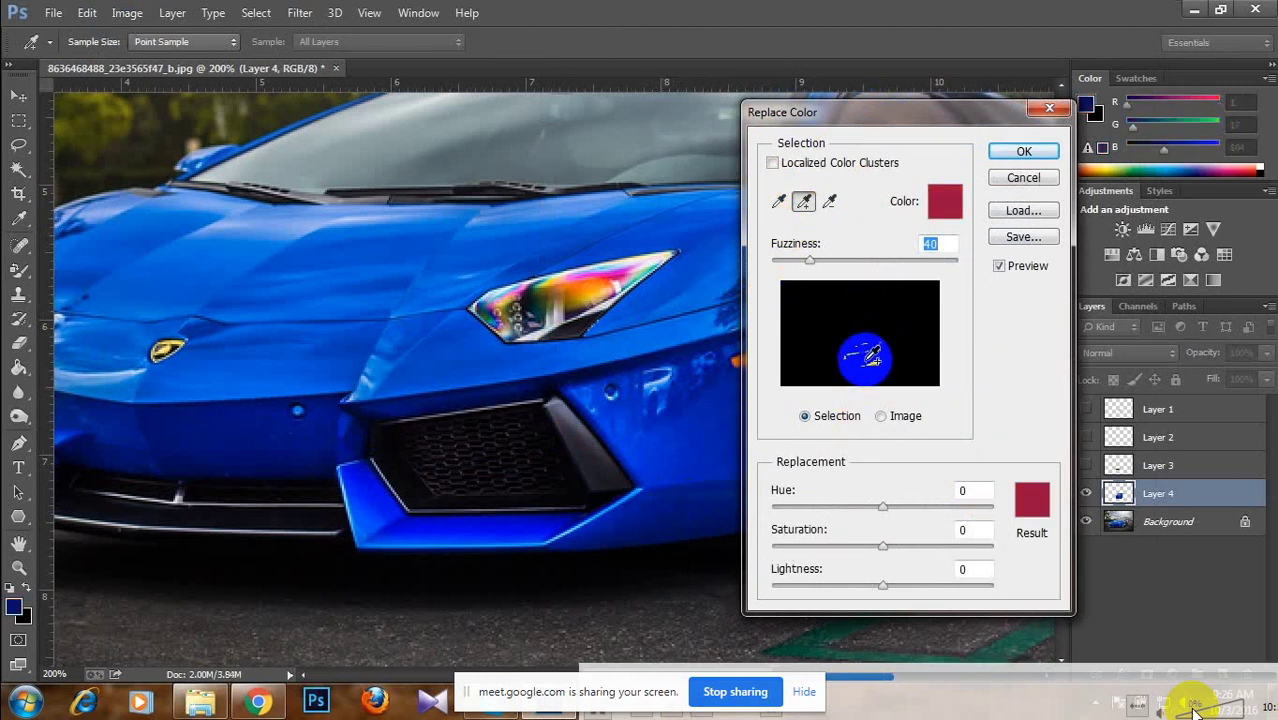
{"action": "left_click", "coordinate": [677, 453]}
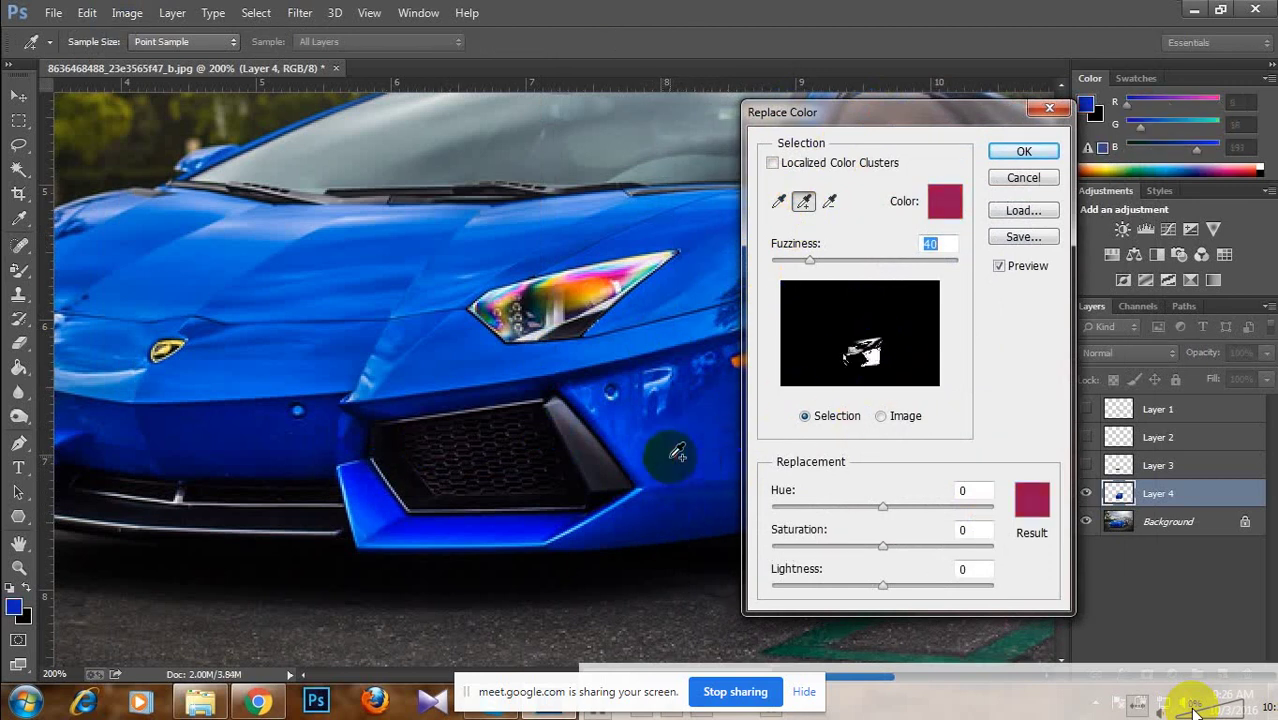
{"action": "key", "text": "ctrl"}
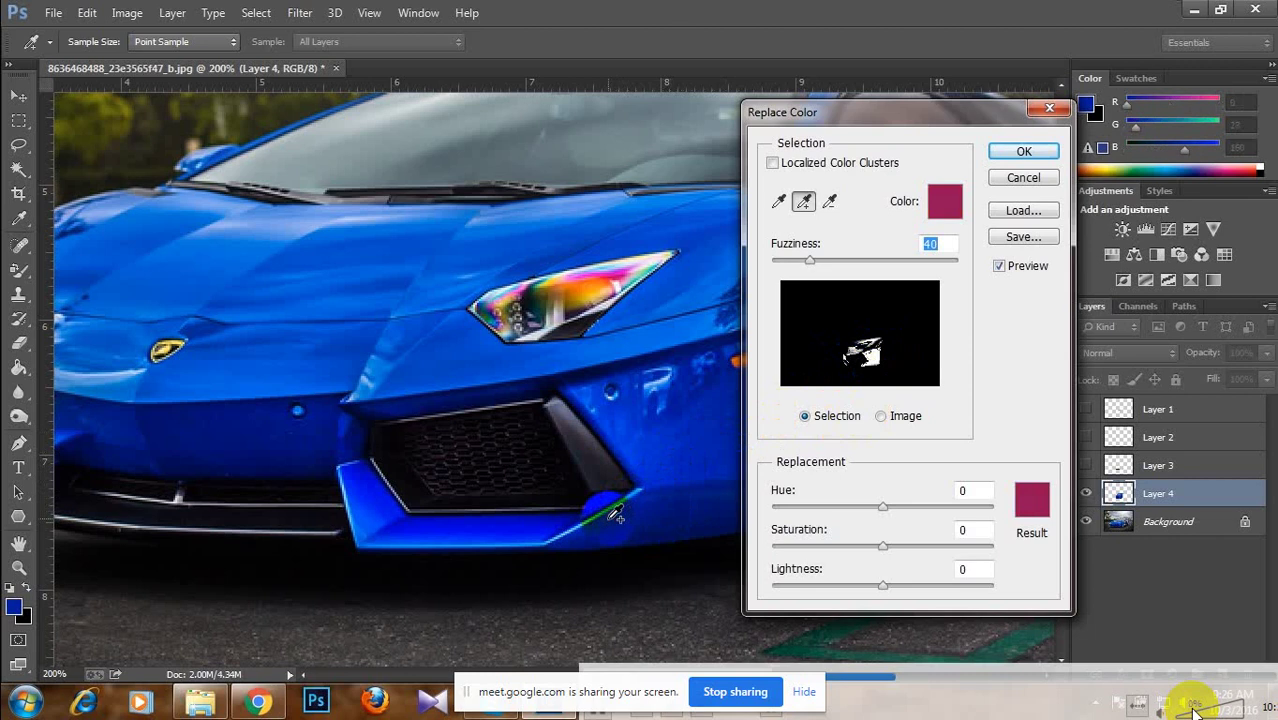
{"action": "mouse_move", "coordinate": [614, 513]}
{"action": "left_mouse_down"}
{"action": "mouse_move", "coordinate": [656, 442]}
{"action": "mouse_move", "coordinate": [628, 422]}
{"action": "mouse_move", "coordinate": [642, 351]}
{"action": "mouse_move", "coordinate": [699, 277]}
{"action": "mouse_move", "coordinate": [690, 290]}
{"action": "left_mouse_up"}
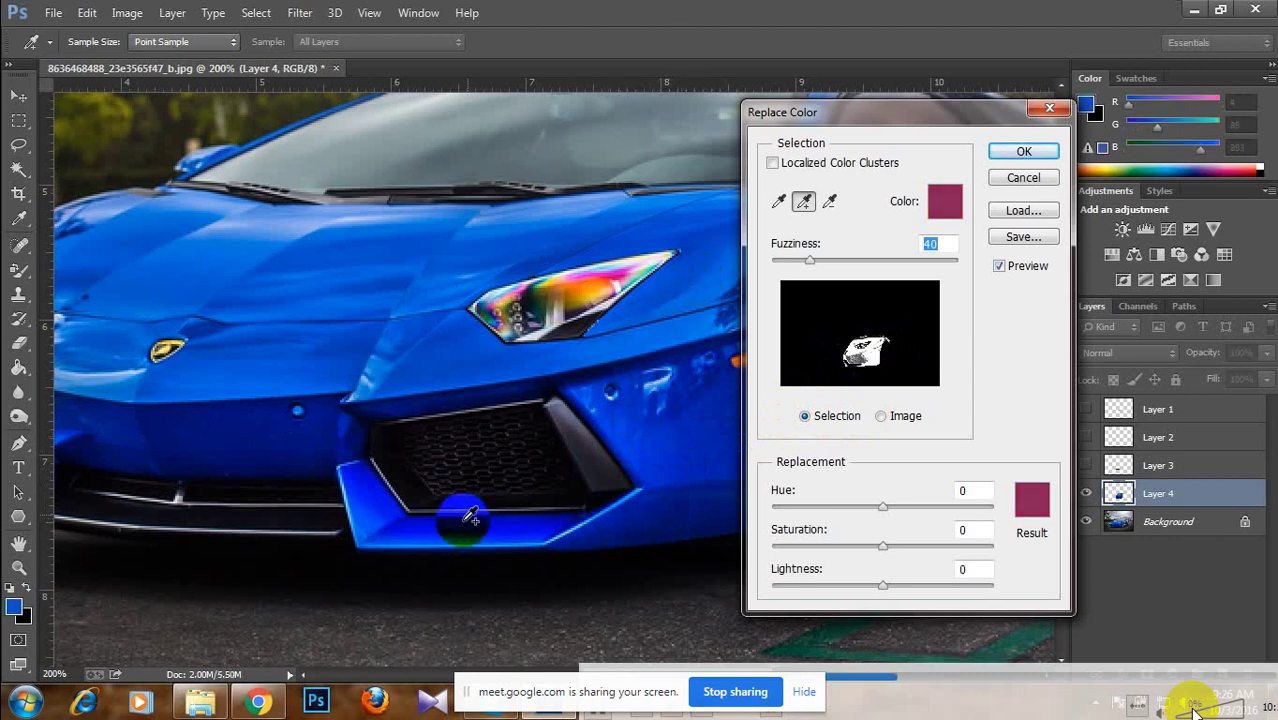
{"action": "mouse_move", "coordinate": [470, 515]}
{"action": "left_mouse_down"}
{"action": "mouse_move", "coordinate": [484, 389]}
{"action": "mouse_move", "coordinate": [628, 402]}
{"action": "mouse_move", "coordinate": [614, 427]}
{"action": "mouse_move", "coordinate": [593, 374]}
{"action": "mouse_move", "coordinate": [483, 364]}
{"action": "mouse_move", "coordinate": [475, 275]}
{"action": "mouse_move", "coordinate": [532, 247]}
{"action": "mouse_move", "coordinate": [706, 236]}
{"action": "mouse_move", "coordinate": [629, 211]}
{"action": "mouse_move", "coordinate": [522, 224]}
{"action": "mouse_move", "coordinate": [411, 342]}
{"action": "mouse_move", "coordinate": [422, 372]}
{"action": "mouse_move", "coordinate": [367, 443]}
{"action": "left_mouse_up"}
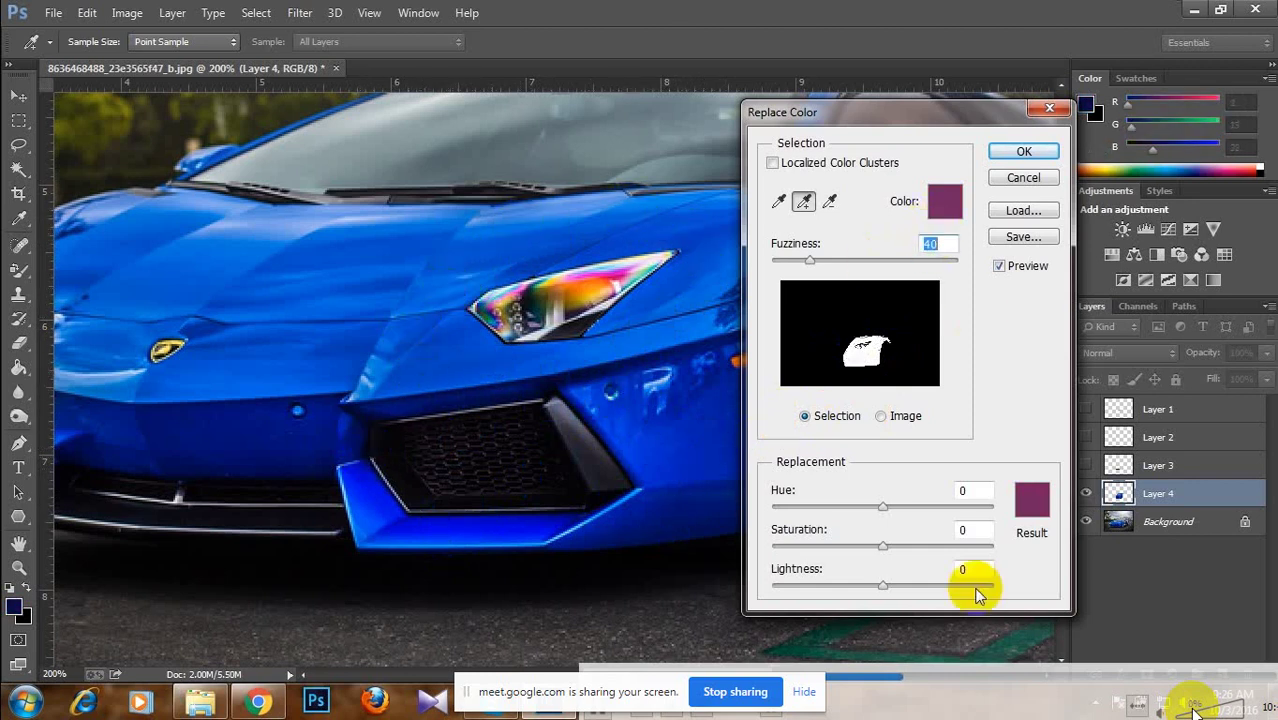
Set the replacement result color to 8fa30b, turning the sampled blue bodywork pink.
{"action": "left_click", "coordinate": [1032, 500]}
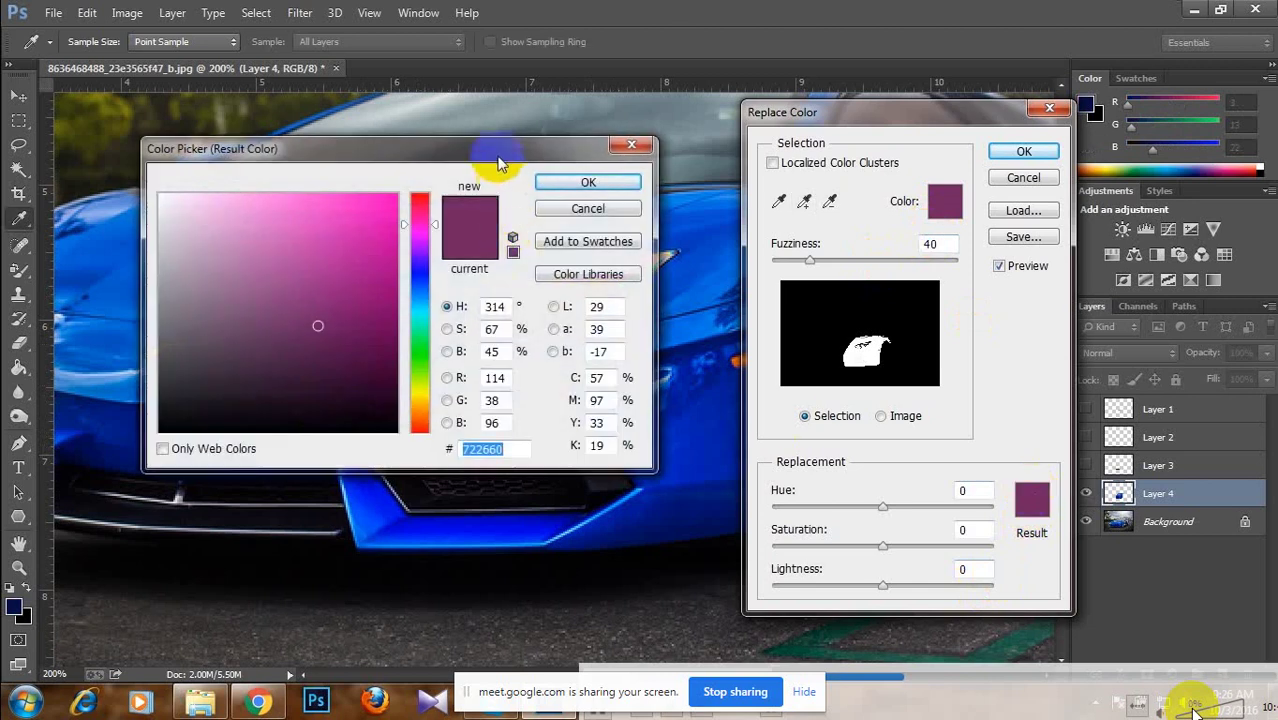
{"action": "left_click_drag", "start_coordinate": [500, 163], "coordinate": [1113, 212]}
{"action": "left_click", "coordinate": [993, 253]}
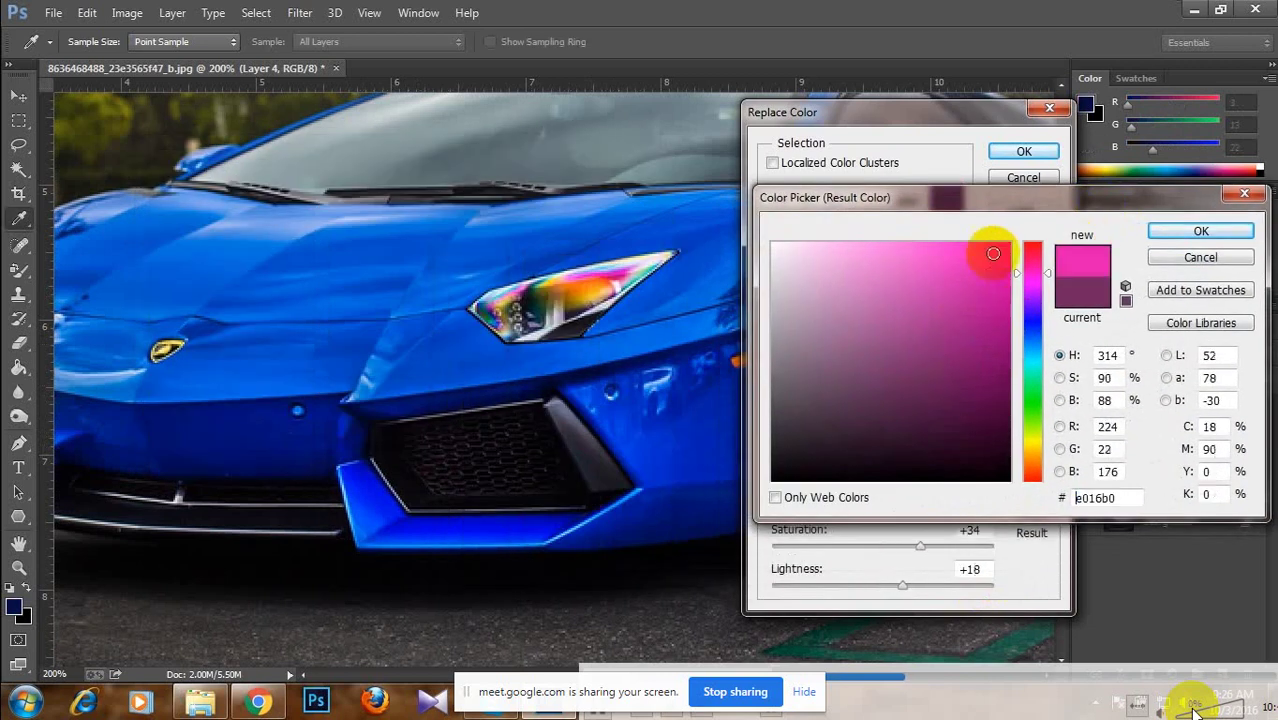
{"action": "mouse_move", "coordinate": [993, 253]}
{"action": "left_mouse_down"}
{"action": "mouse_move", "coordinate": [997, 288]}
{"action": "mouse_move", "coordinate": [1020, 240]}
{"action": "left_mouse_up"}
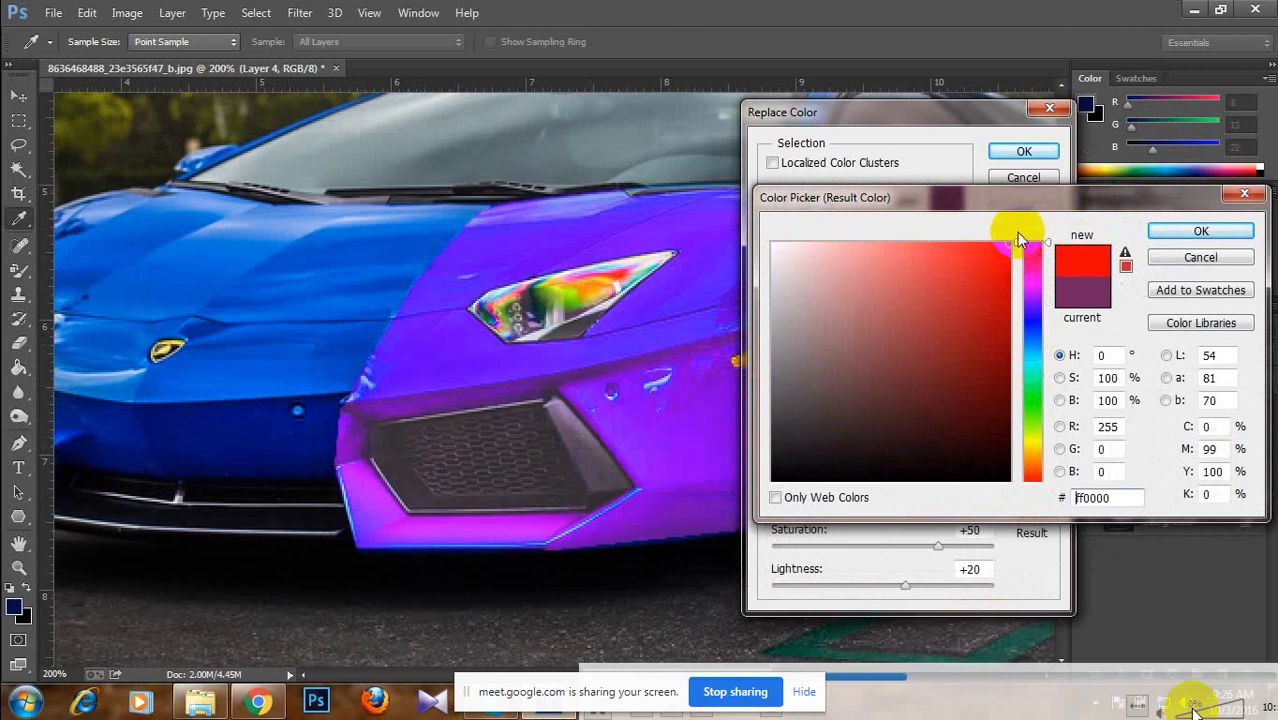
{"action": "mouse_move", "coordinate": [993, 366]}
{"action": "left_mouse_down"}
{"action": "mouse_move", "coordinate": [970, 414]}
{"action": "mouse_move", "coordinate": [867, 413]}
{"action": "mouse_move", "coordinate": [826, 378]}
{"action": "left_mouse_up"}
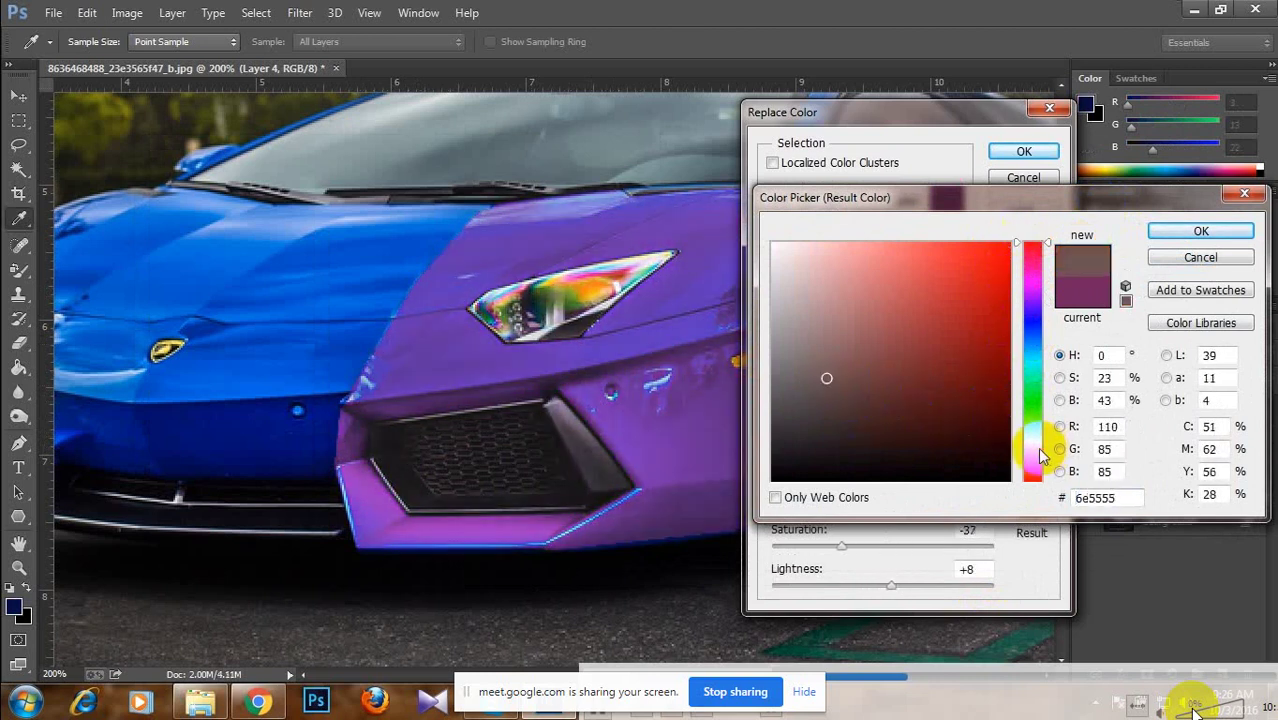
{"action": "left_click_drag", "start_coordinate": [1043, 456], "coordinate": [1031, 438]}
{"action": "left_click_drag", "start_coordinate": [962, 339], "coordinate": [994, 328]}
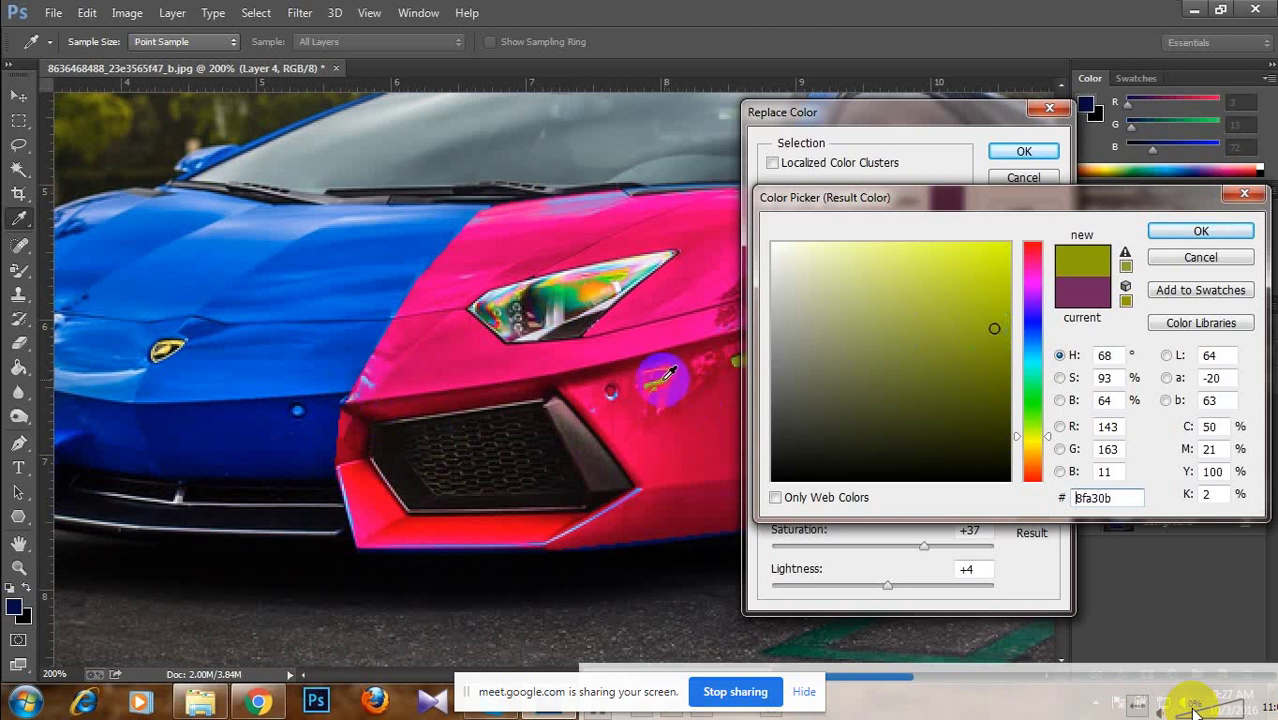
{"action": "left_click", "coordinate": [1201, 231]}
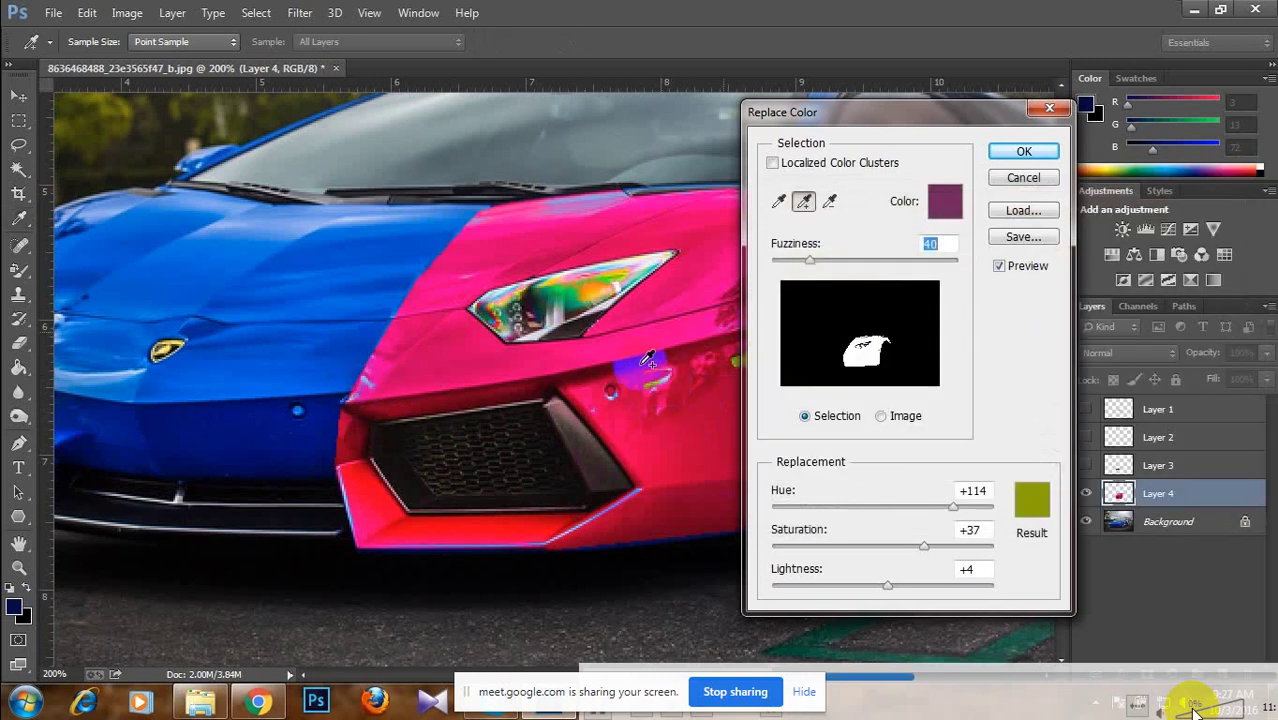
Add the pale bumper reflection to the sample and apply the color replacement with hue +108 and saturation +58.
{"action": "left_click", "coordinate": [660, 384]}
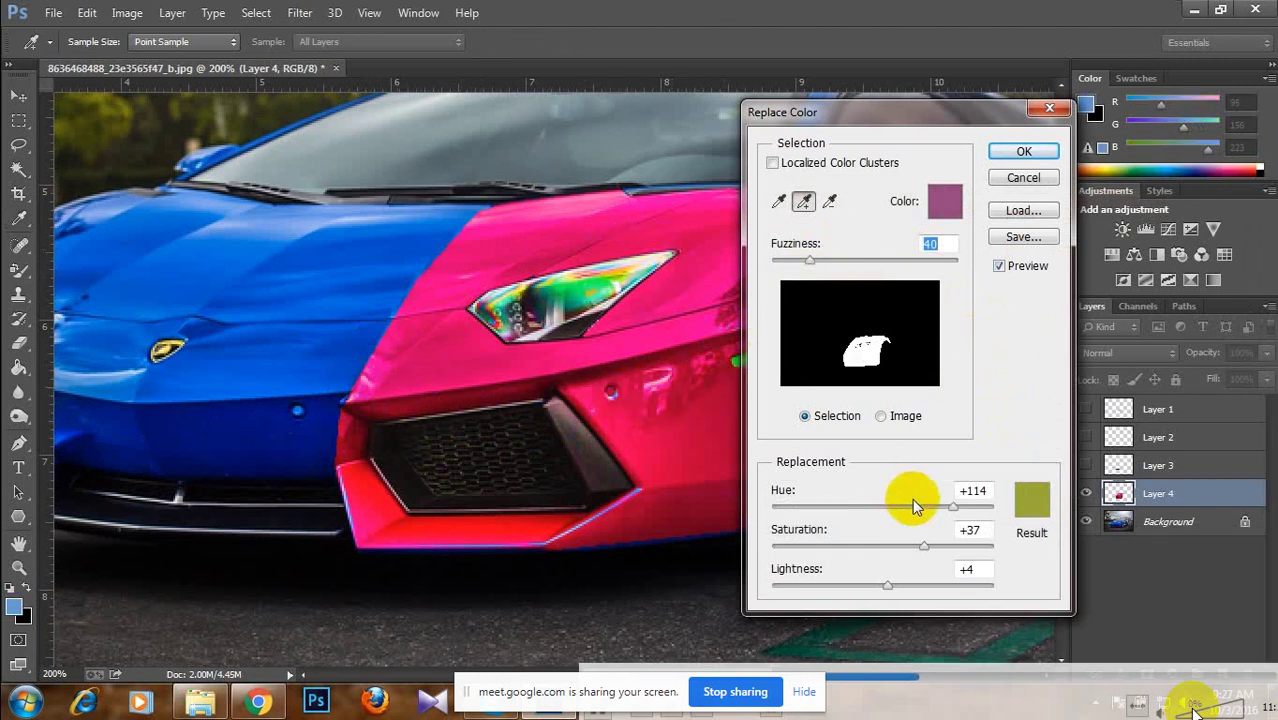
{"action": "mouse_move", "coordinate": [952, 508]}
{"action": "left_mouse_down"}
{"action": "mouse_move", "coordinate": [862, 508]}
{"action": "mouse_move", "coordinate": [949, 511]}
{"action": "left_mouse_up"}
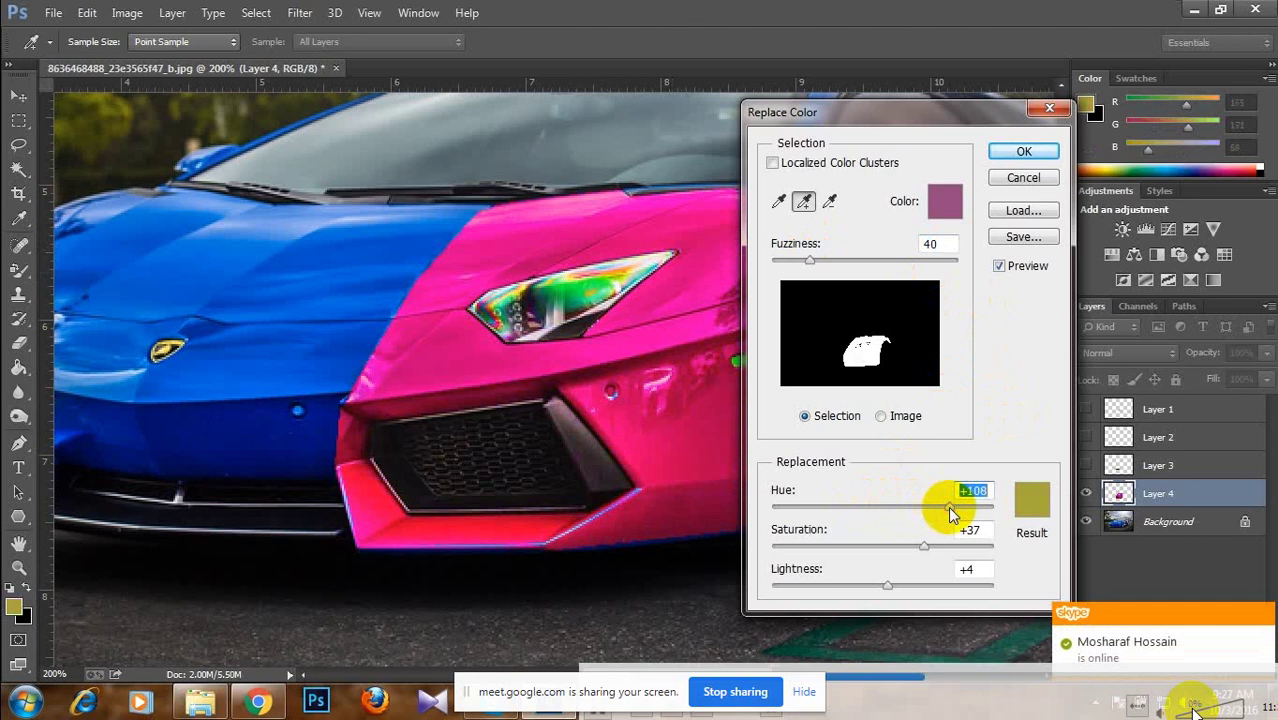
{"action": "mouse_move", "coordinate": [923, 546]}
{"action": "left_mouse_down"}
{"action": "mouse_move", "coordinate": [879, 543]}
{"action": "mouse_move", "coordinate": [964, 548]}
{"action": "mouse_move", "coordinate": [875, 563]}
{"action": "mouse_move", "coordinate": [964, 551]}
{"action": "mouse_move", "coordinate": [927, 542]}
{"action": "mouse_move", "coordinate": [950, 551]}
{"action": "mouse_move", "coordinate": [920, 560]}
{"action": "mouse_move", "coordinate": [958, 551]}
{"action": "mouse_move", "coordinate": [927, 549]}
{"action": "mouse_move", "coordinate": [947, 548]}
{"action": "left_mouse_up"}
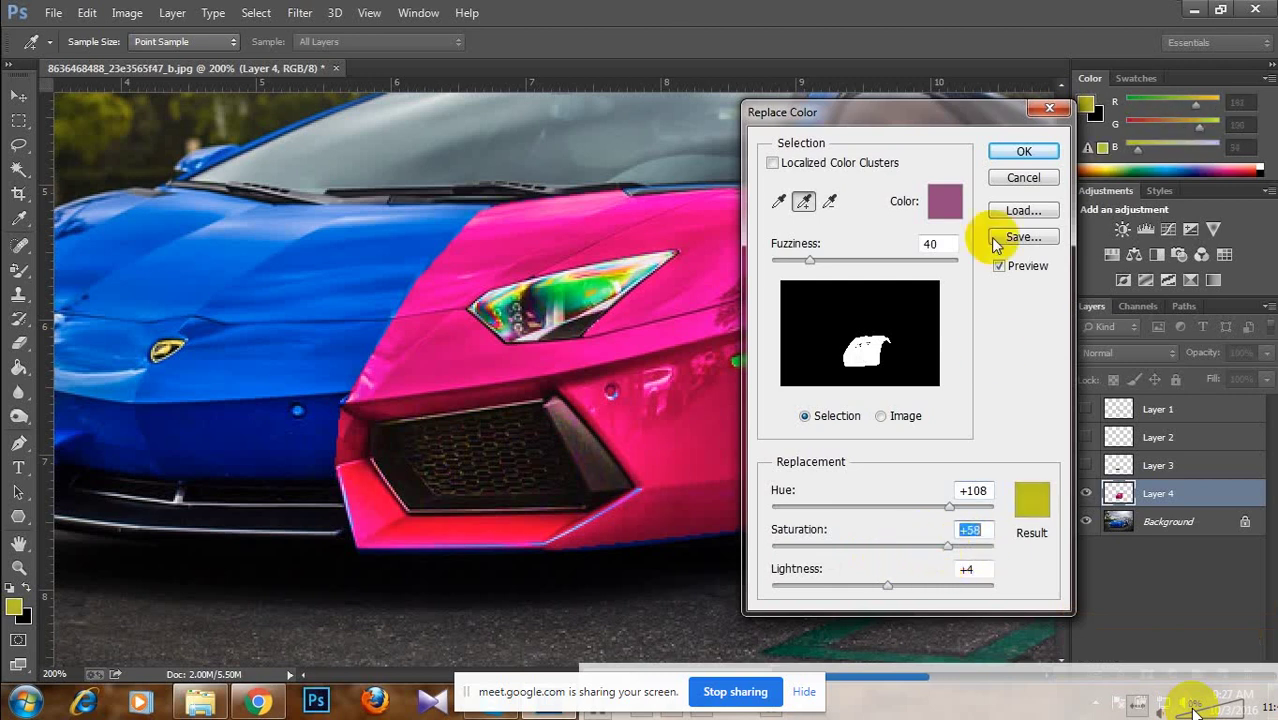
{"action": "left_click", "coordinate": [1025, 152]}
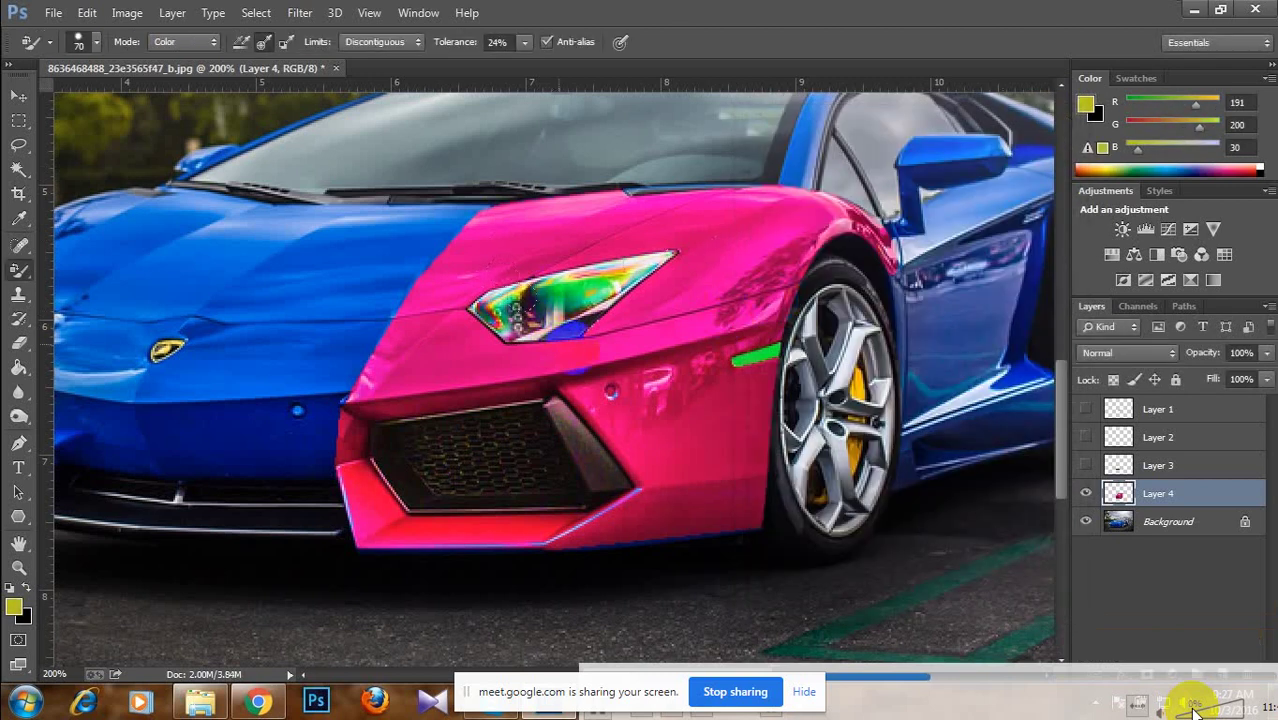
Show Layers 1, 2 and 3, load their combined outlines as a selection and delete that area from Layer 4.
{"action": "left_click", "coordinate": [1086, 465]}
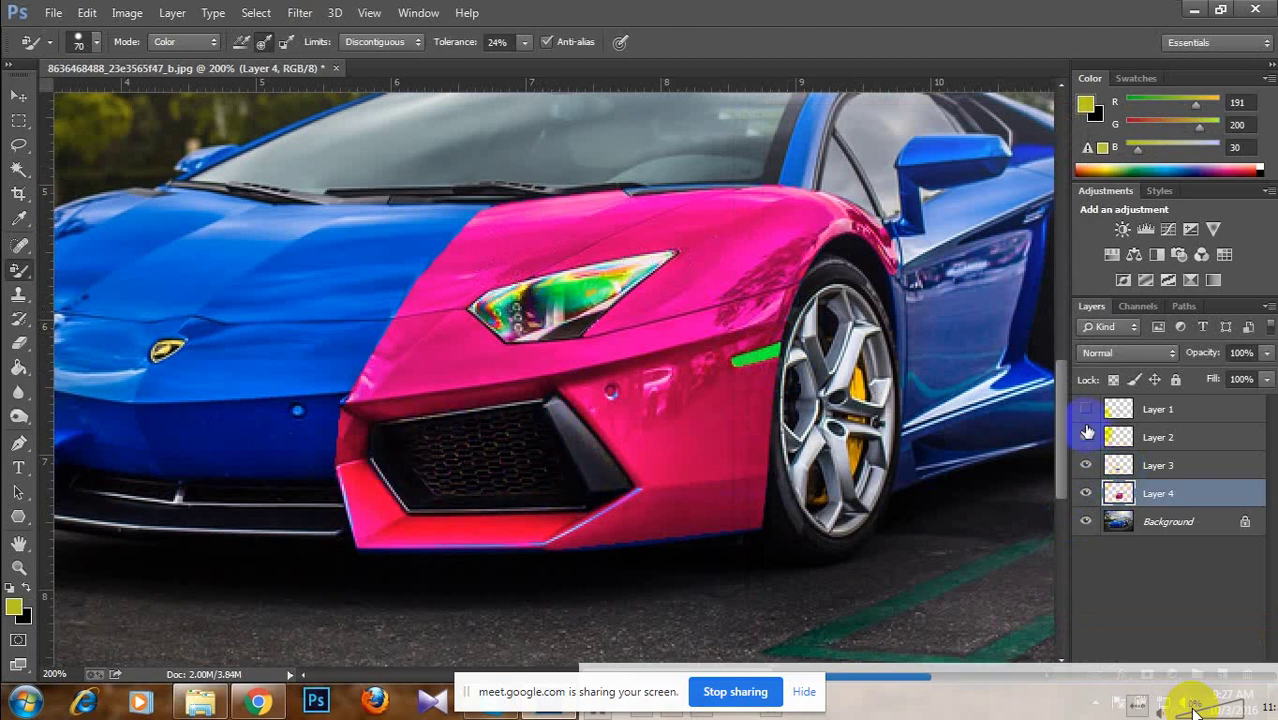
{"action": "left_click", "coordinate": [1086, 437]}
{"action": "left_click", "coordinate": [1086, 409]}
{"action": "left_click_drag", "start_coordinate": [1124, 420], "coordinate": [1127, 490]}
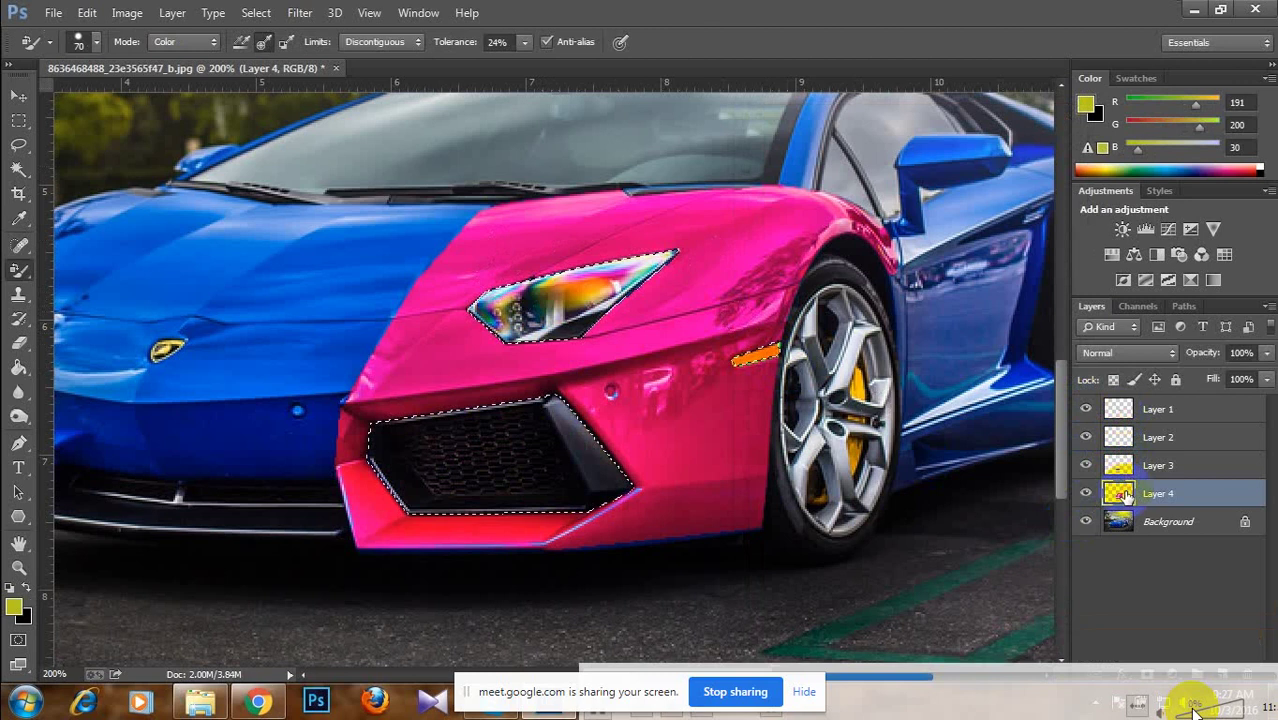
{"action": "left_click_drag", "start_coordinate": [1118, 494], "coordinate": [1124, 546]}
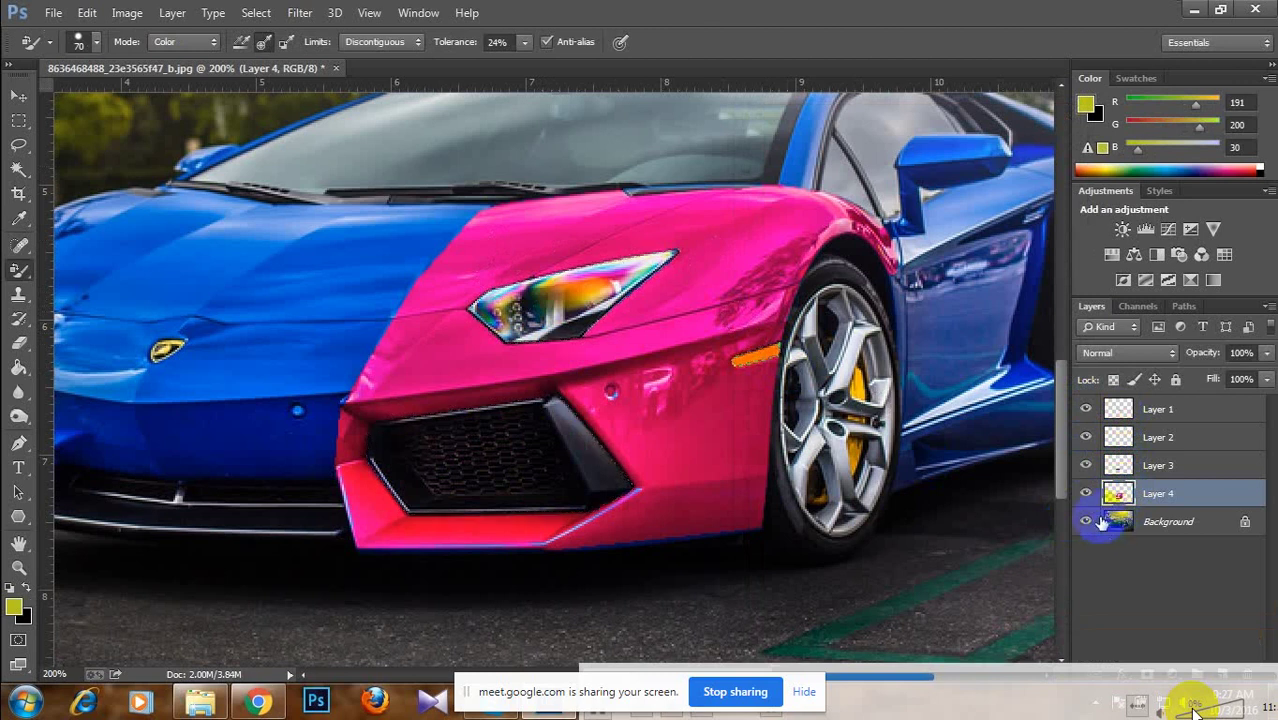
Isolate Layer 4 to inspect its headlight, marker and grille cut-outs, and restore the visibility of all layers.
{"action": "left_click_drag", "start_coordinate": [1087, 466], "coordinate": [1087, 410]}
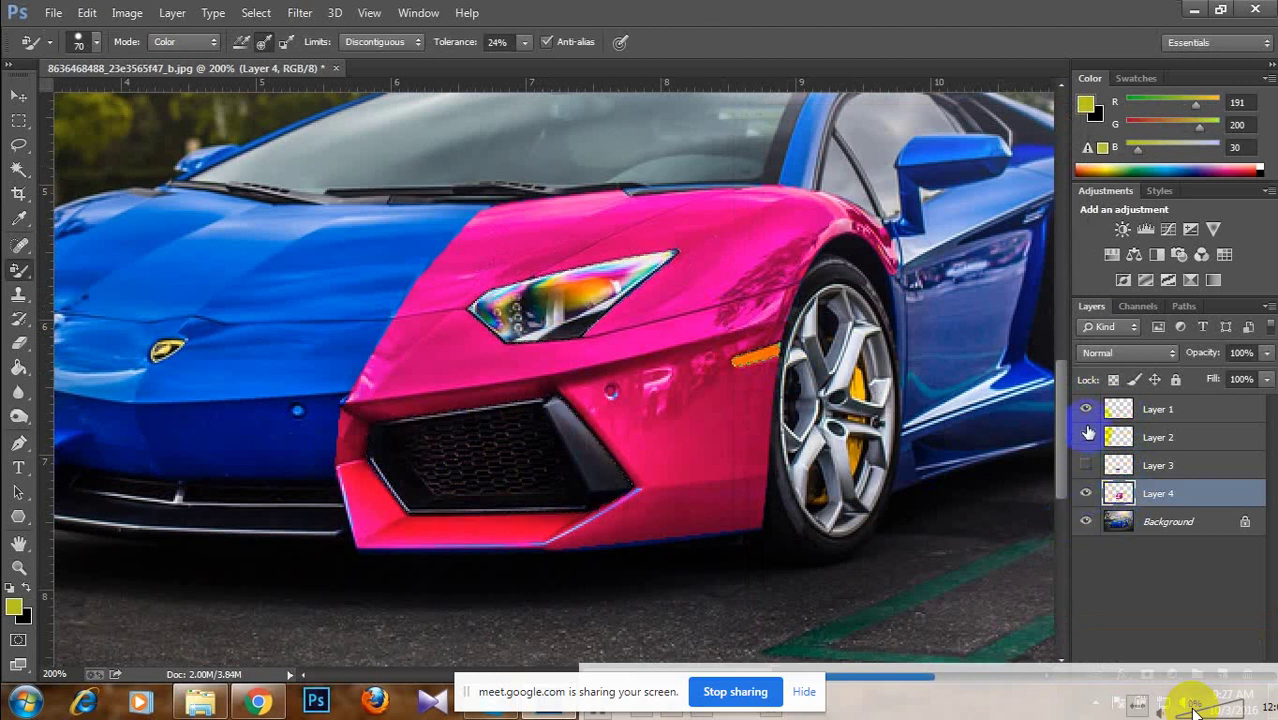
{"action": "left_click", "coordinate": [1086, 521]}
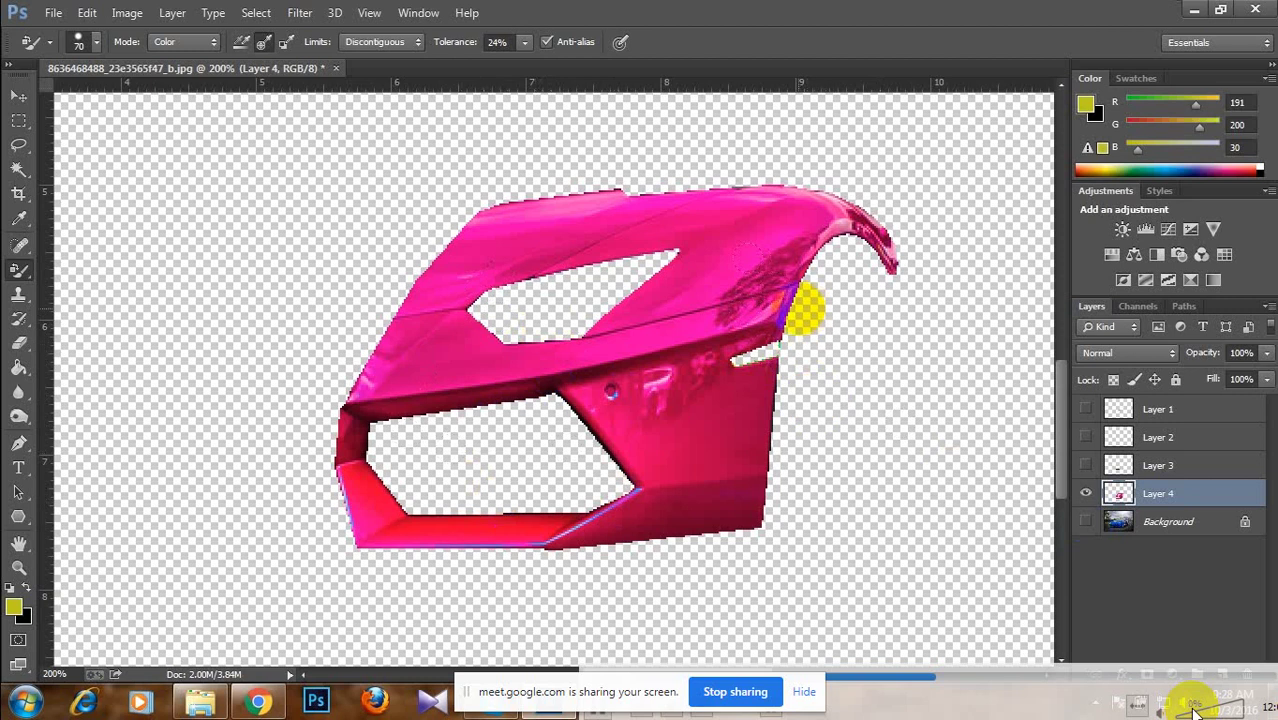
{"action": "left_click_drag", "start_coordinate": [1086, 465], "coordinate": [1092, 418]}
{"action": "left_click", "coordinate": [1086, 409]}
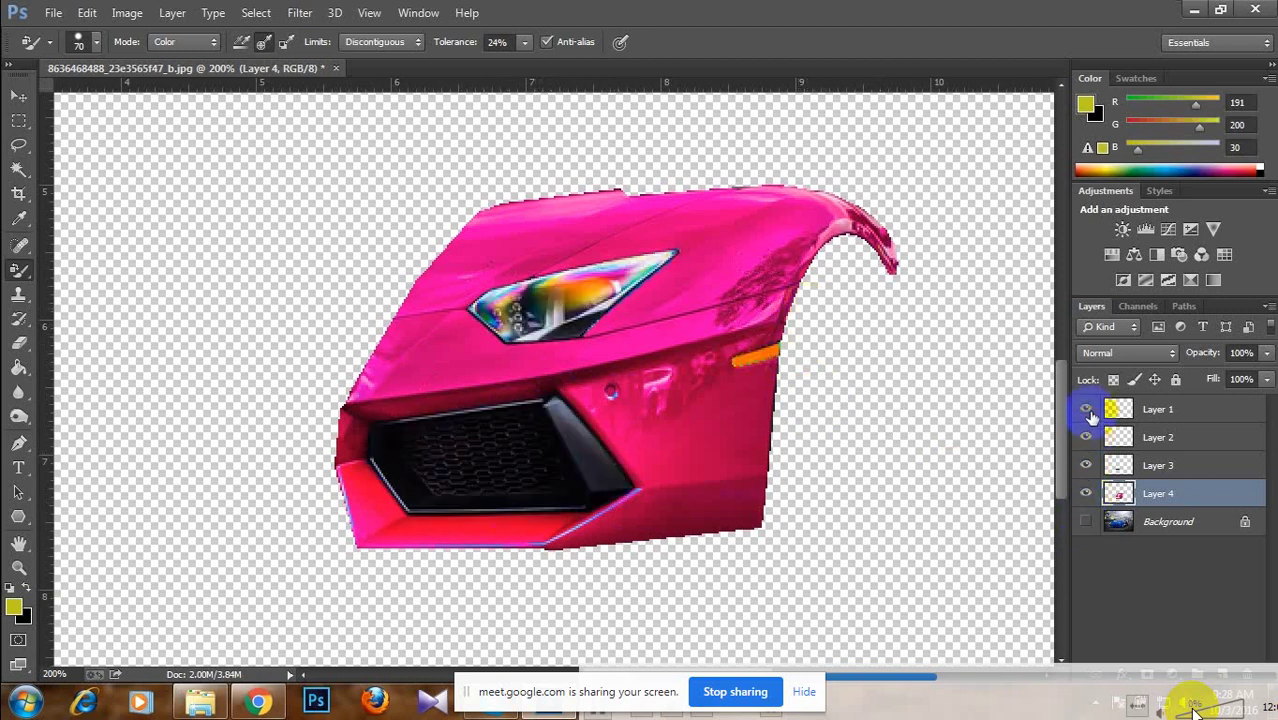
{"action": "left_click", "coordinate": [1086, 521]}
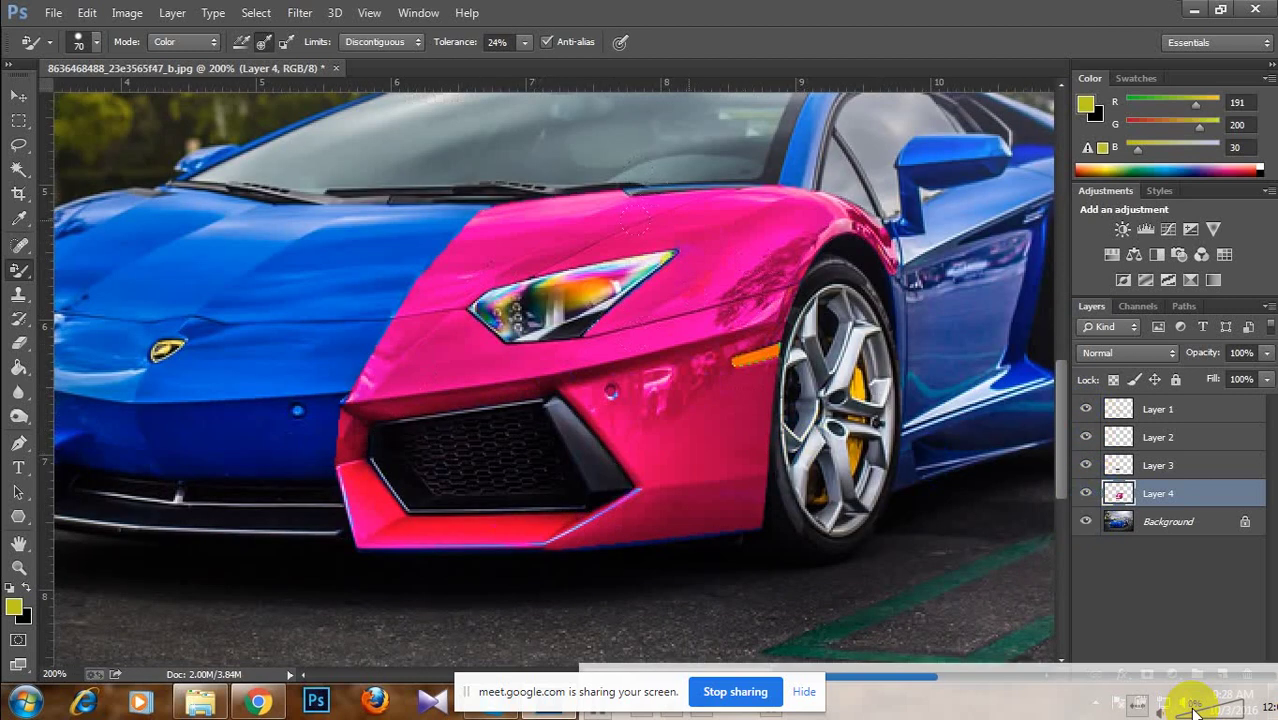
Undo the cut-outs in Layer 4 and the selection made from the other layers' outlines.
{"action": "mouse_move", "coordinate": [625, 295]}
{"action": "left_mouse_down"}
{"action": "mouse_move", "coordinate": [585, 280]}
{"action": "mouse_move", "coordinate": [560, 295]}
{"action": "mouse_move", "coordinate": [575, 295]}
{"action": "left_mouse_up"}
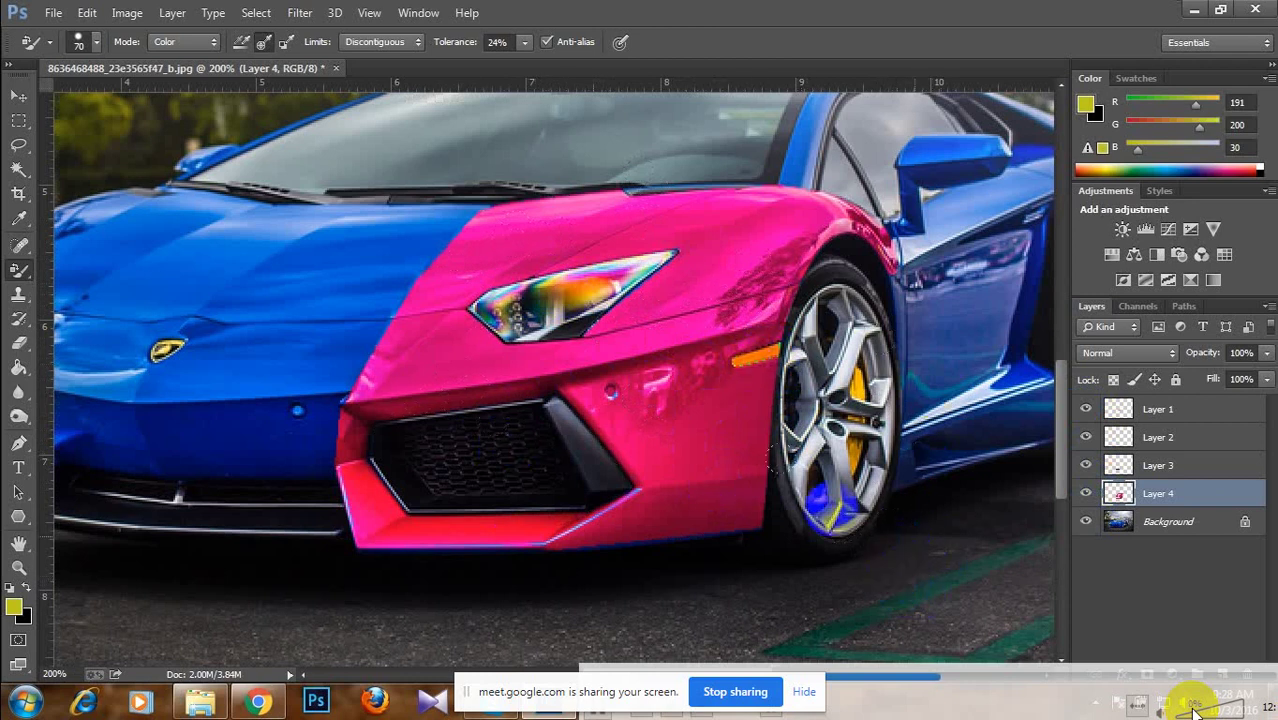
{"action": "mouse_move", "coordinate": [138, 152]}
{"action": "left_mouse_down"}
{"action": "mouse_move", "coordinate": [282, 231]}
{"action": "mouse_move", "coordinate": [276, 307]}
{"action": "mouse_move", "coordinate": [467, 206]}
{"action": "mouse_move", "coordinate": [898, 174]}
{"action": "left_mouse_up"}
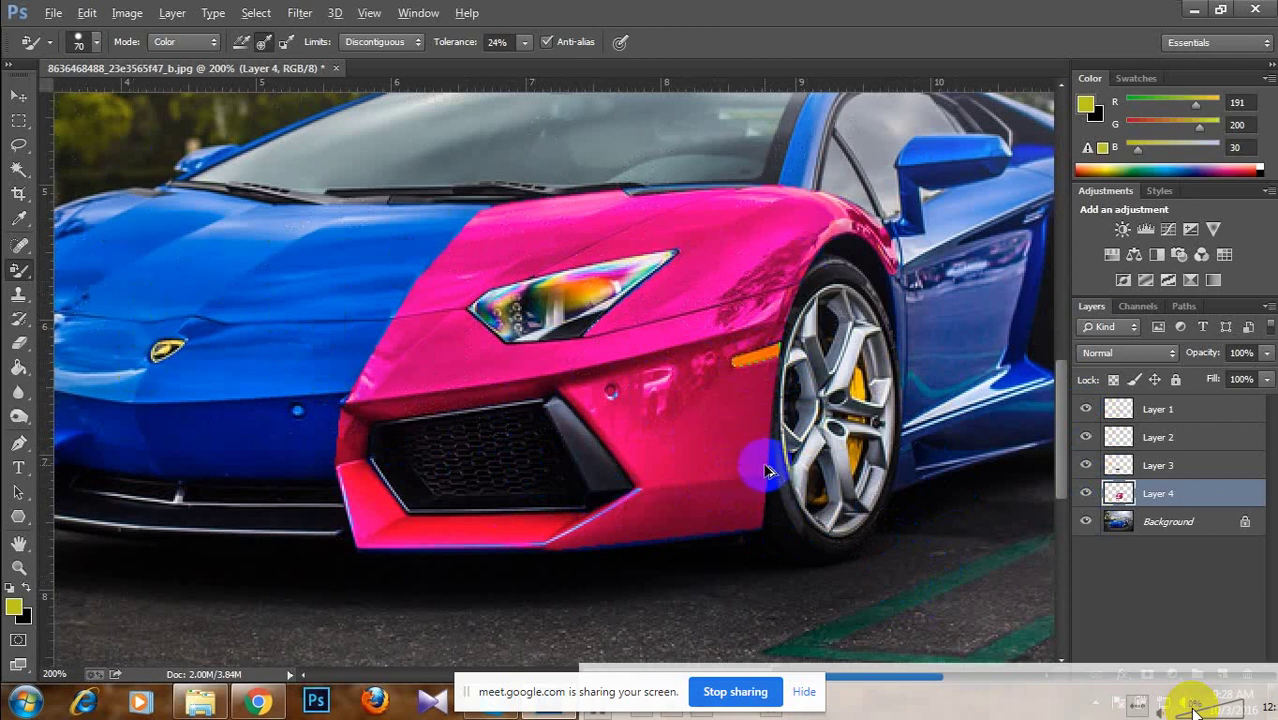
{"action": "key", "text": "ctrl+h"}
{"action": "mouse_move", "coordinate": [1119, 465]}
{"action": "left_mouse_down"}
{"action": "mouse_move", "coordinate": [1119, 437]}
{"action": "mouse_move", "coordinate": [1122, 463]}
{"action": "left_mouse_up"}
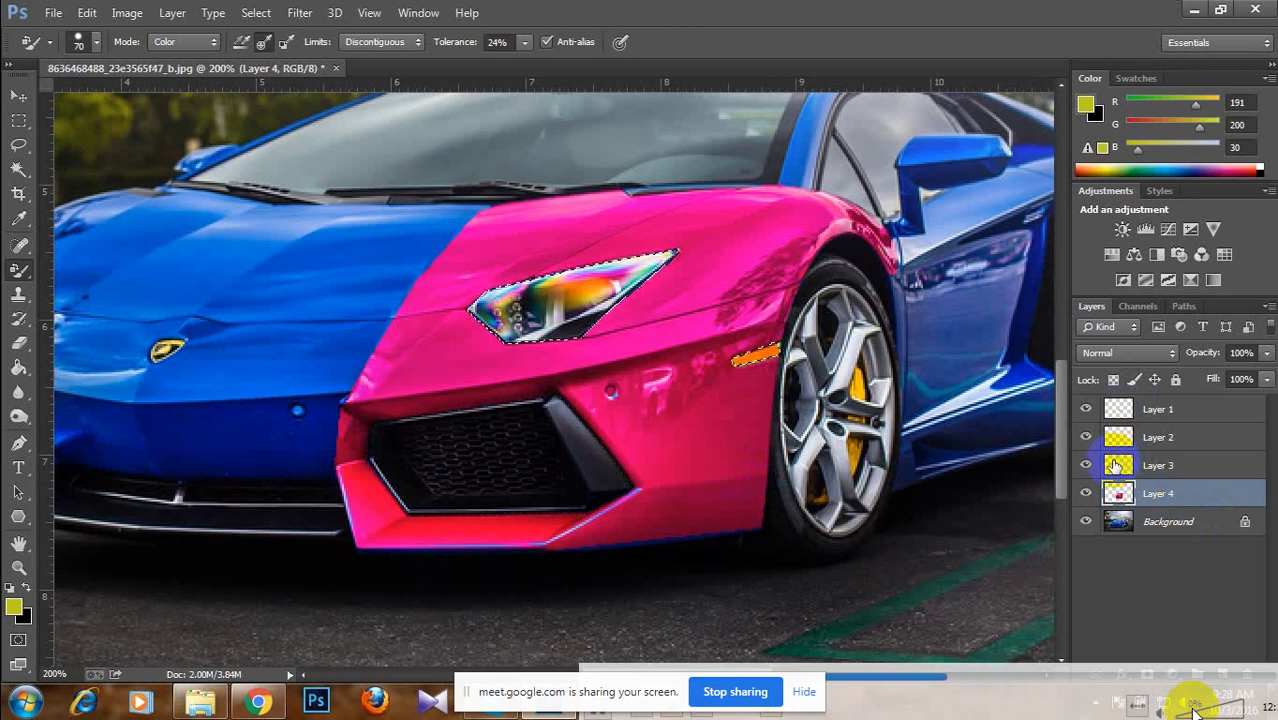
{"action": "left_click_drag", "start_coordinate": [1106, 464], "coordinate": [1092, 483]}
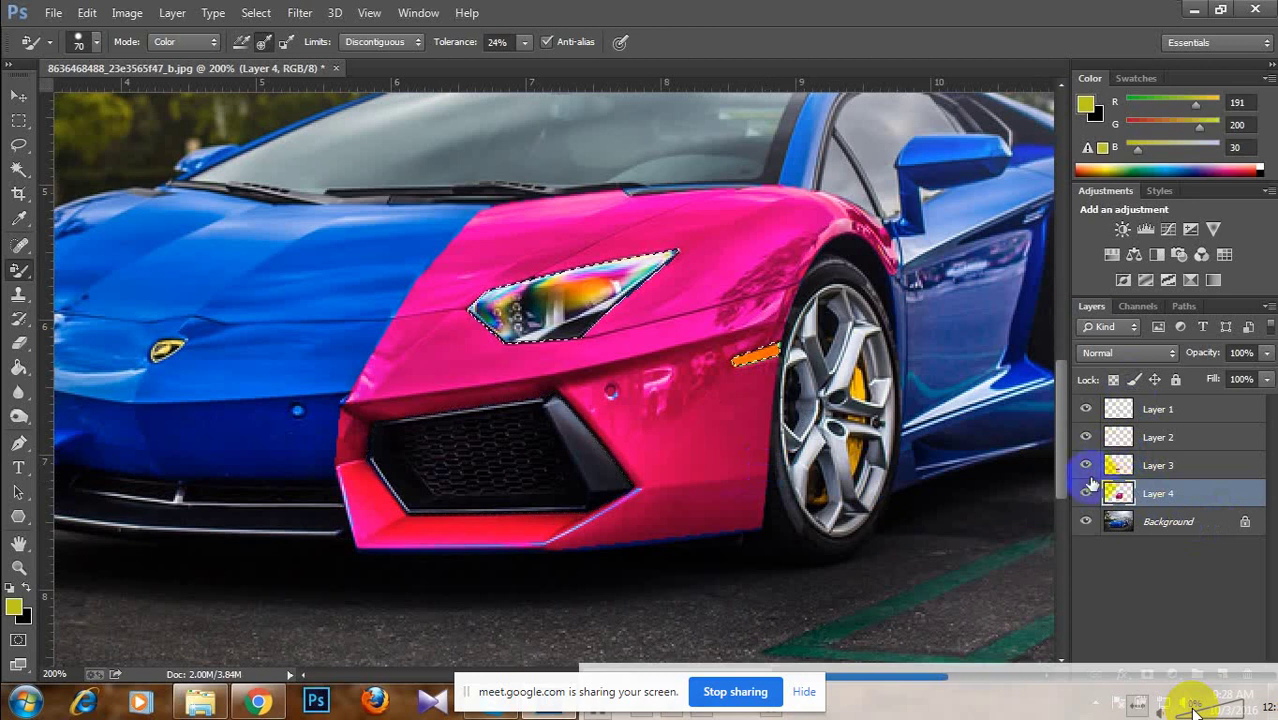
Hide Layers 1, 2 and 3 and the Background so that only Layer 4 is visible.
{"action": "left_click", "coordinate": [1086, 465]}
{"action": "left_click", "coordinate": [1086, 437]}
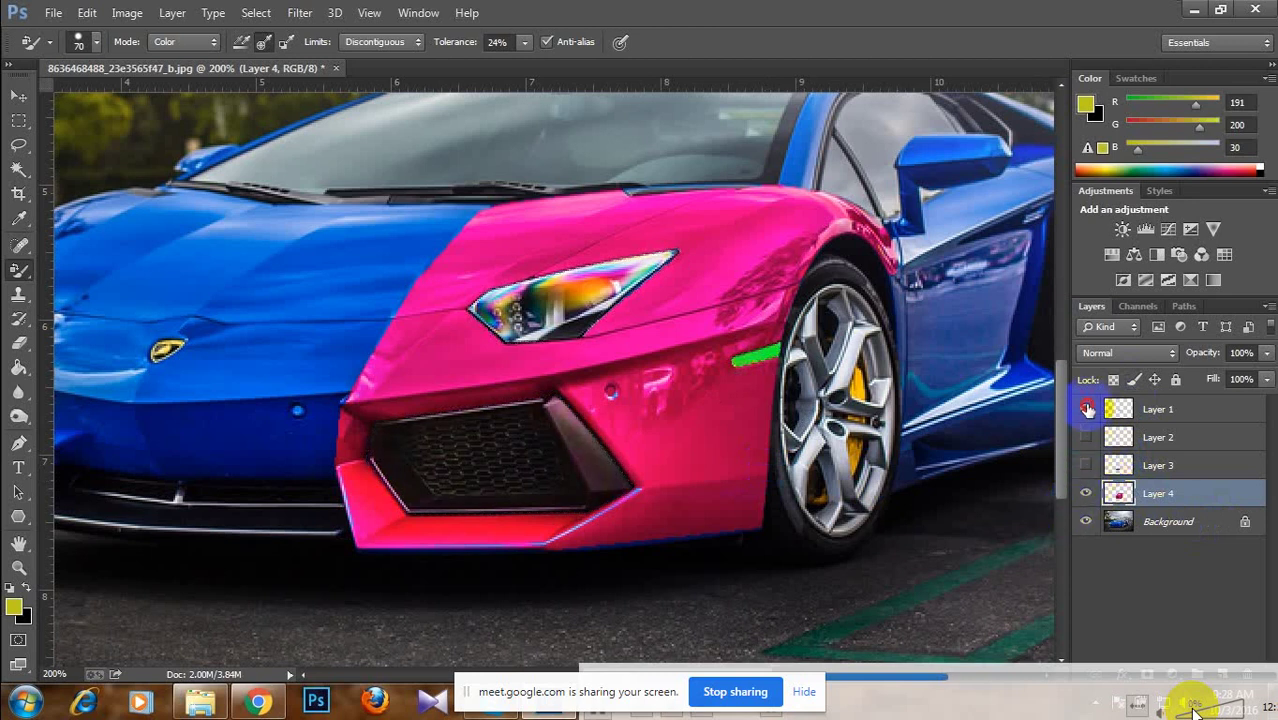
{"action": "left_click", "coordinate": [1086, 409]}
{"action": "left_click", "coordinate": [1086, 521]}
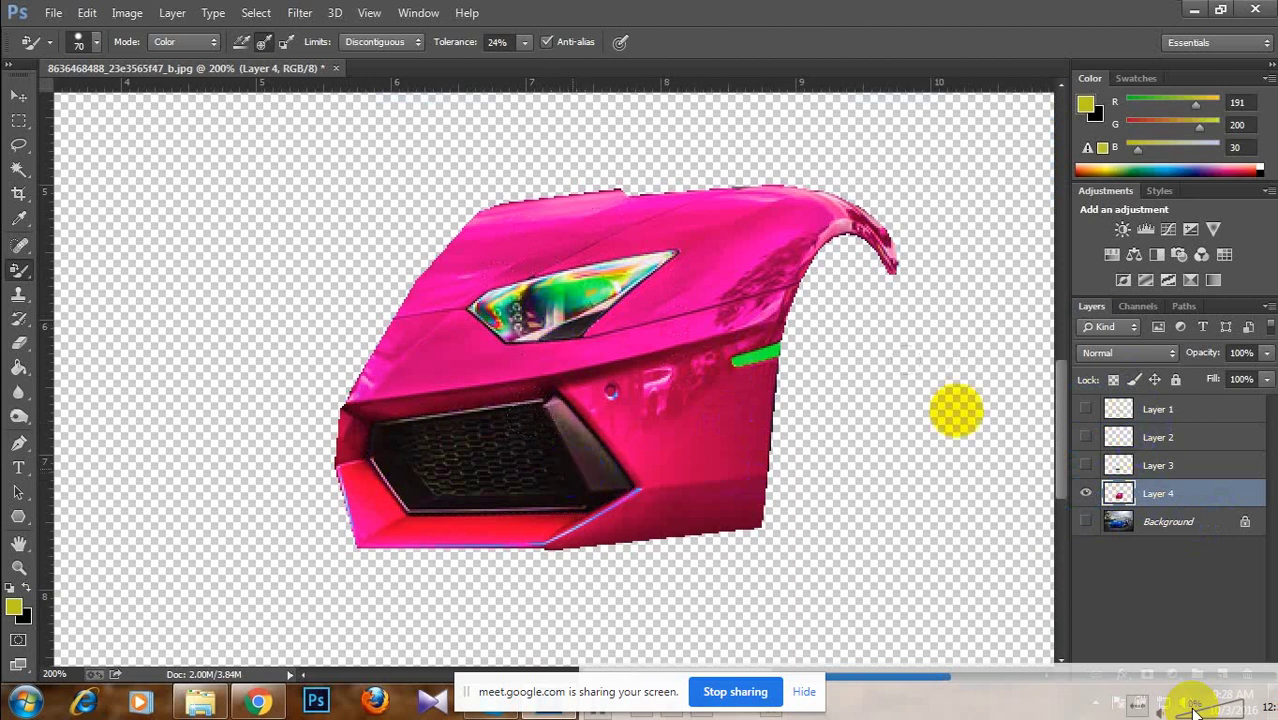
Show Layers 1 to 3, delete their combined headlight, marker and grille outlines from Layer 4, and deselect.
{"action": "left_click", "coordinate": [1087, 467]}
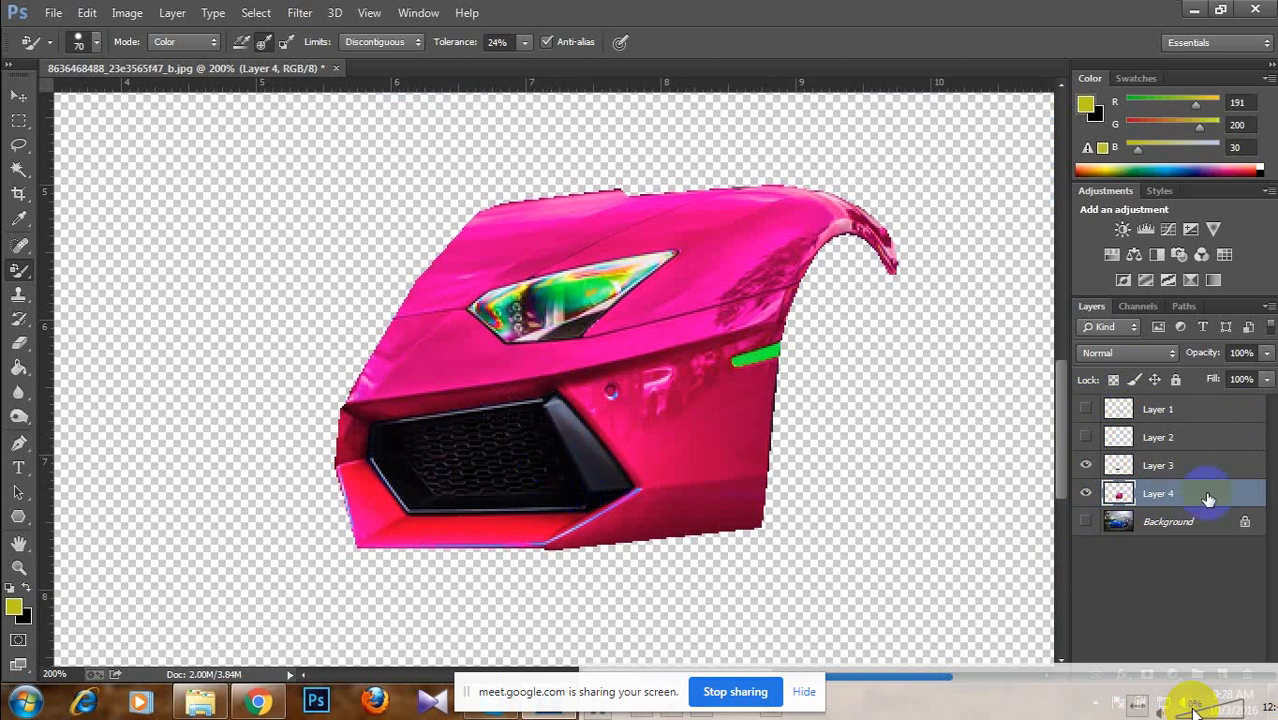
{"action": "left_click", "coordinate": [1125, 533]}
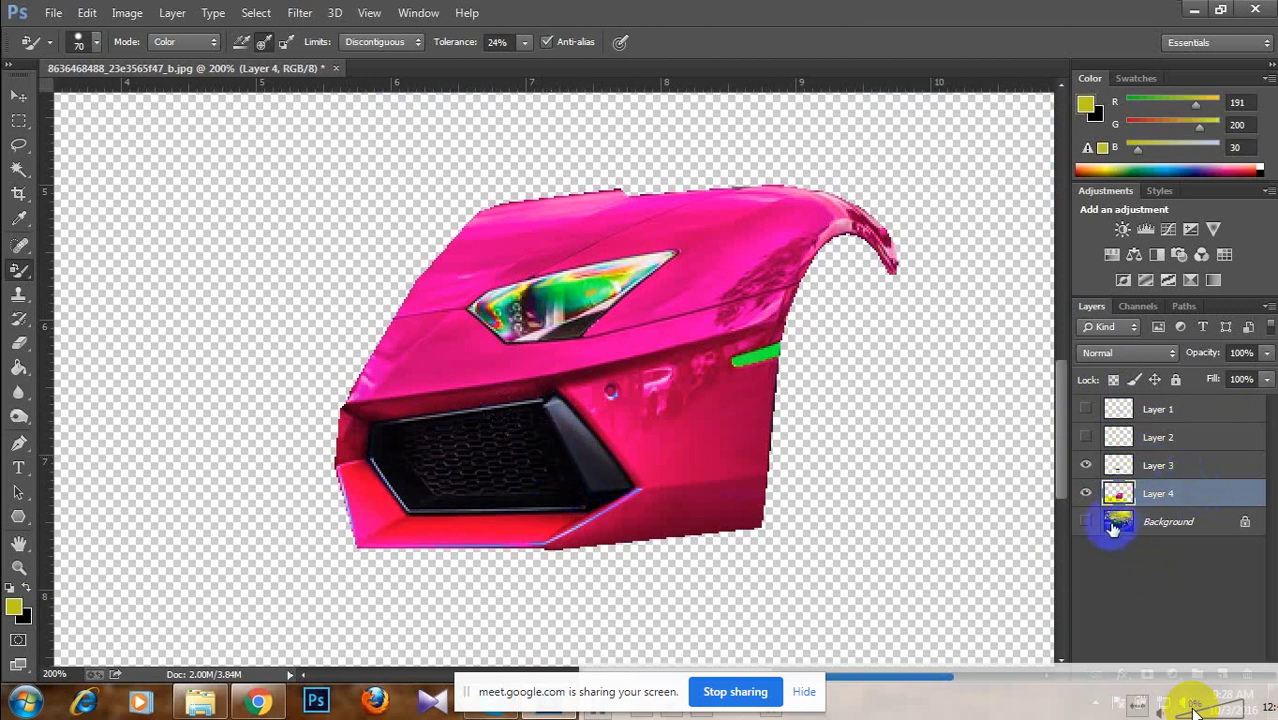
{"action": "left_click", "coordinate": [1108, 462]}
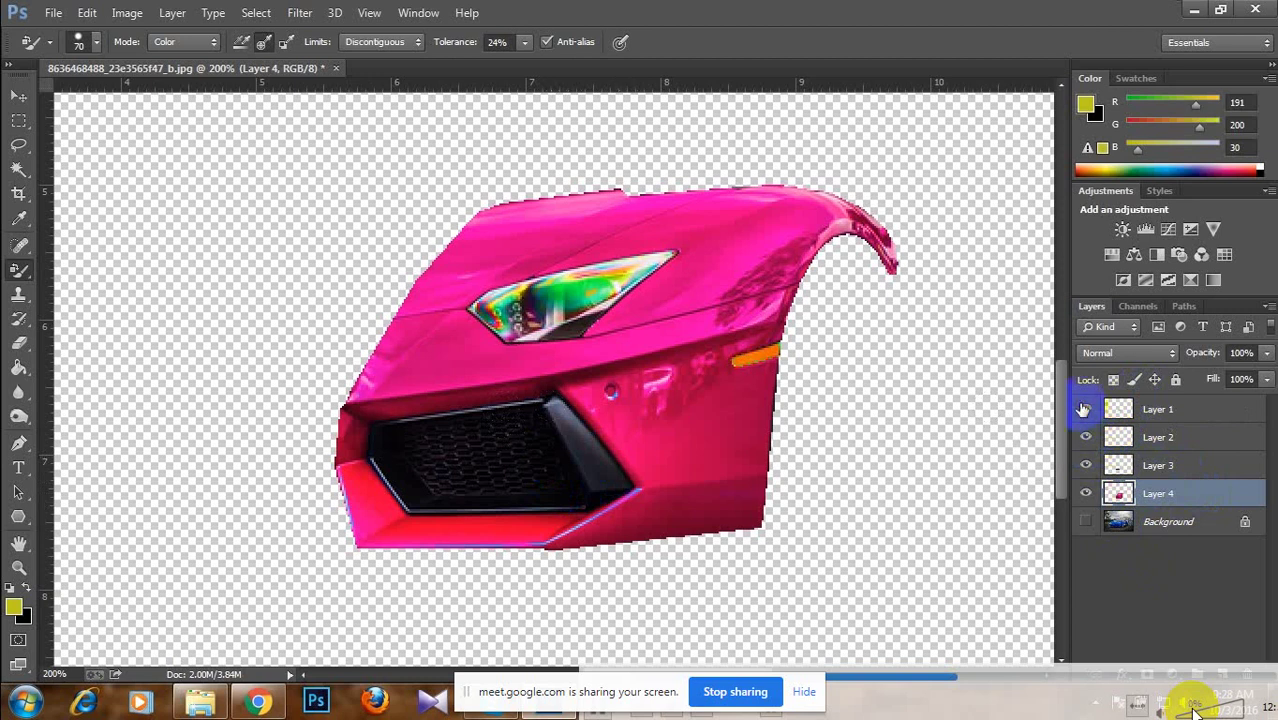
{"action": "left_click", "coordinate": [1086, 409]}
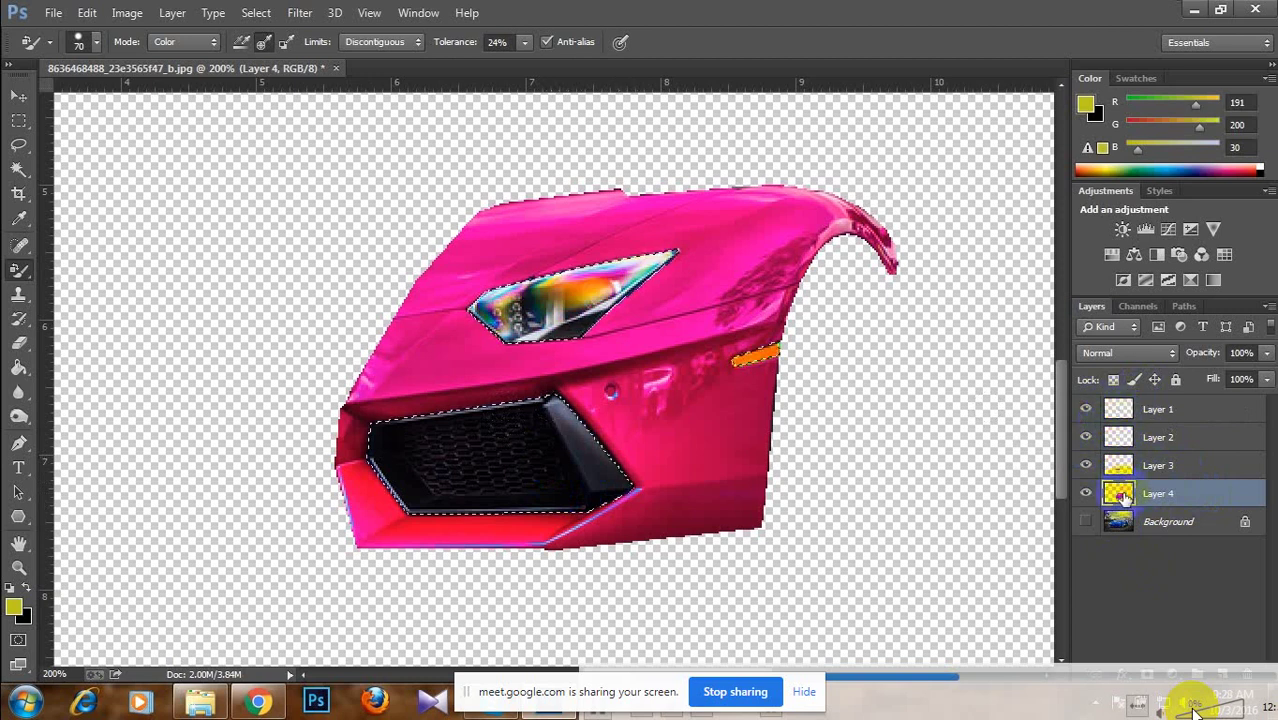
{"action": "key", "text": "ctrl+d"}
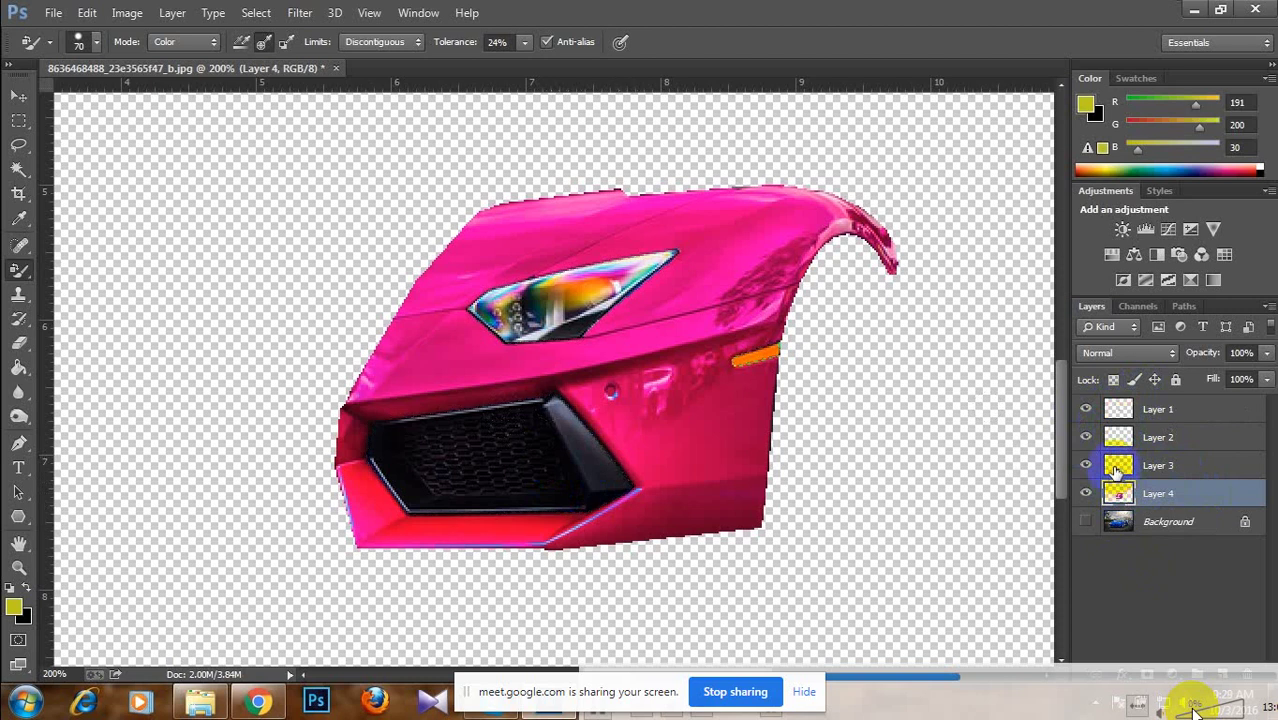
Hide Layers 1, 2 and 3 to view the cut-outs in Layer 4 alone.
{"action": "left_click", "coordinate": [1086, 465]}
{"action": "left_click", "coordinate": [1086, 437]}
{"action": "left_click", "coordinate": [1086, 409]}
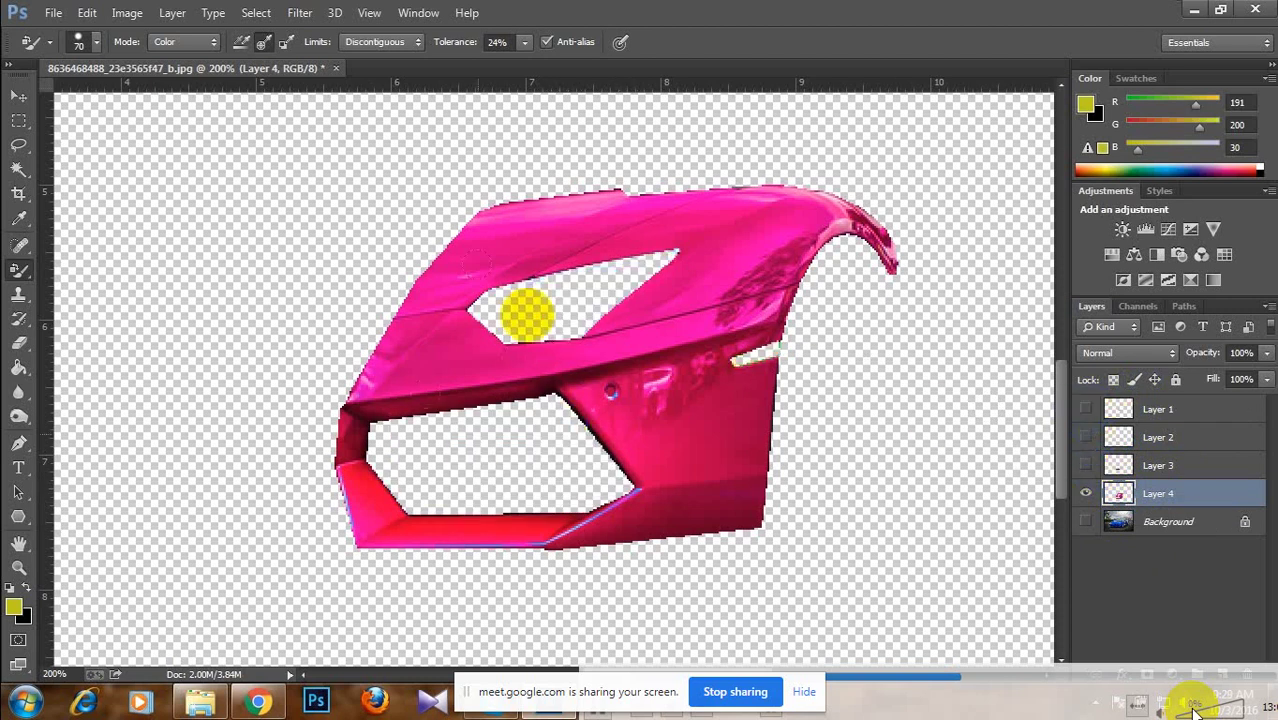
{"action": "left_click_drag", "start_coordinate": [668, 494], "coordinate": [612, 502]}
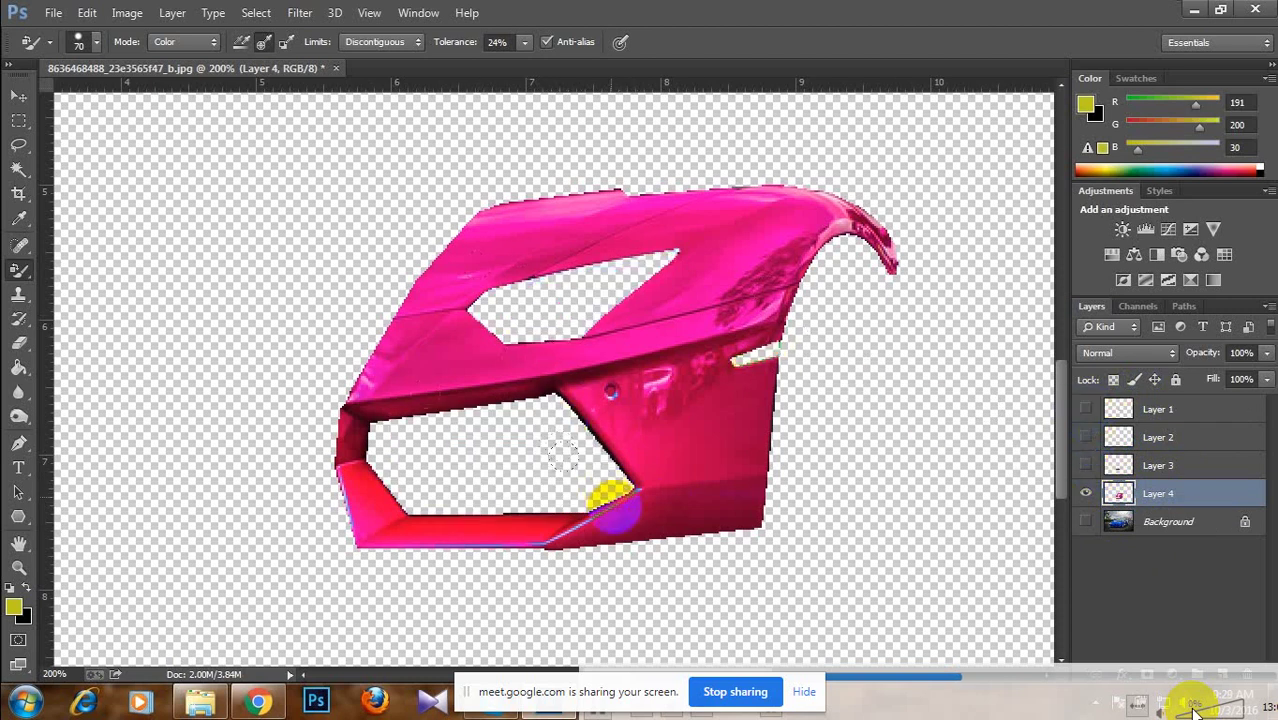
{"action": "left_click", "coordinate": [573, 470]}
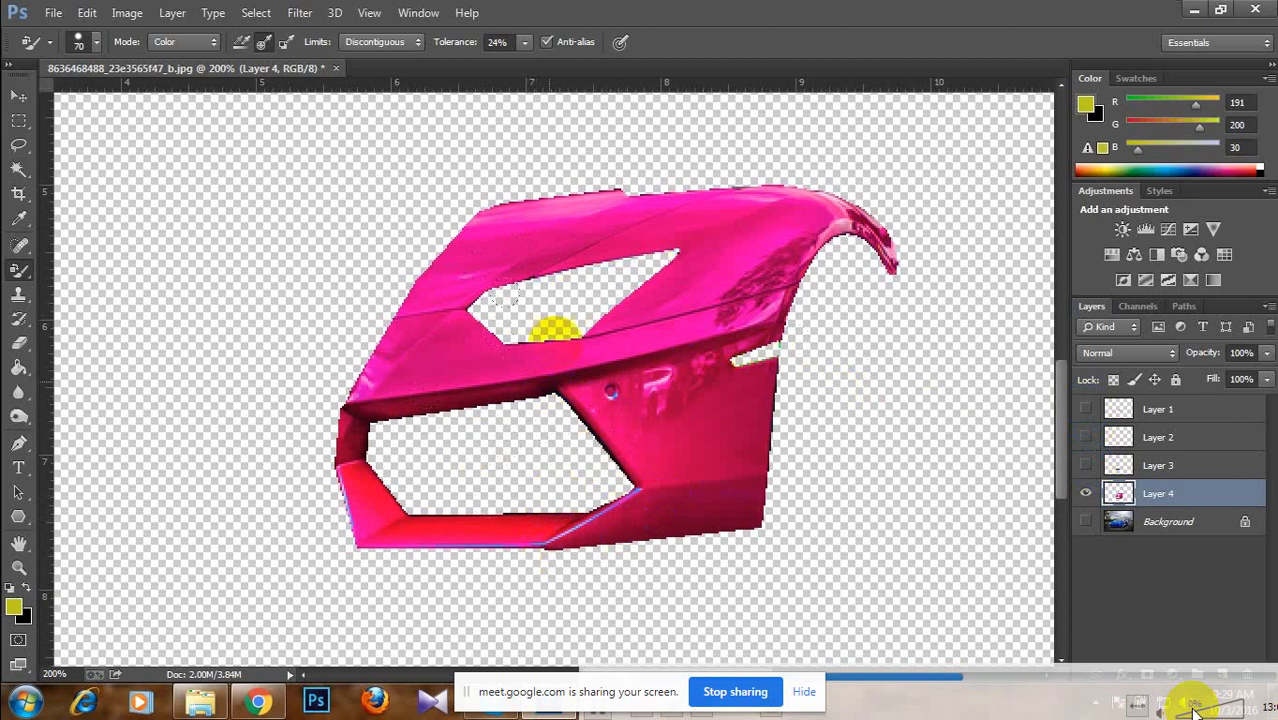
Show Layers 3, 2 and 1 in turn to check how they fill Layer 4's cut-outs, and hide them again.
{"action": "left_click", "coordinate": [1086, 465]}
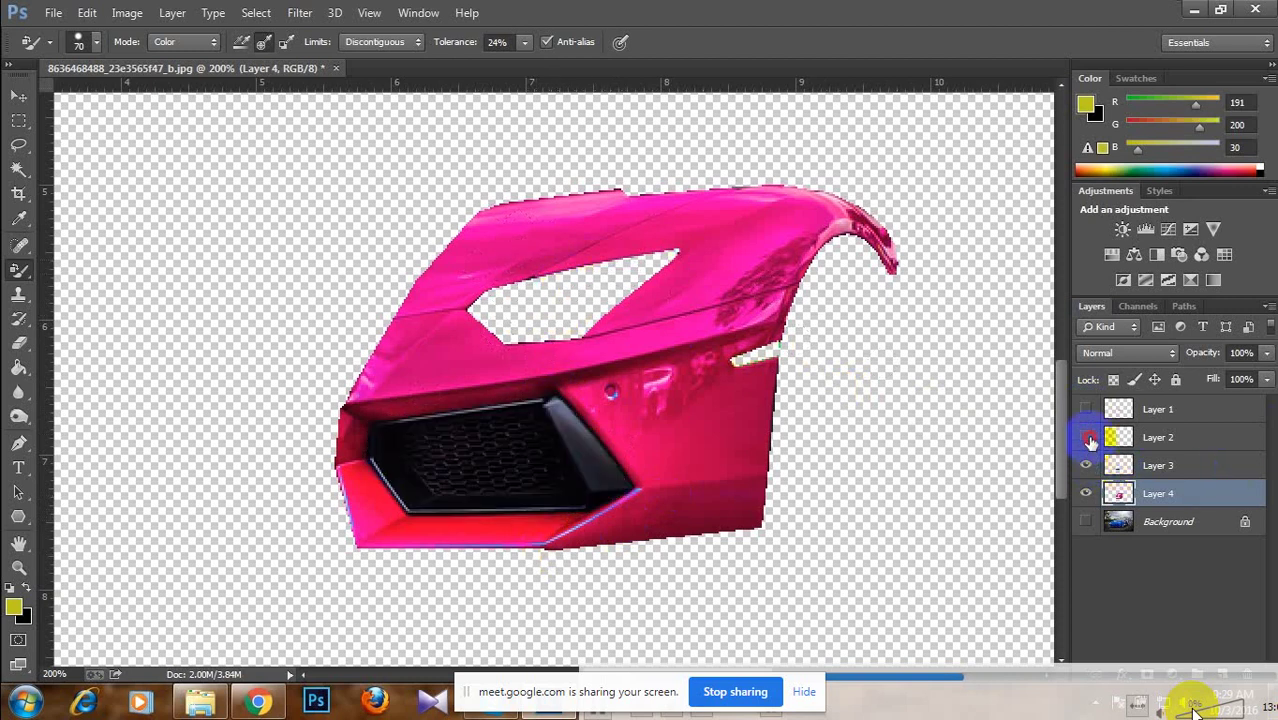
{"action": "left_click", "coordinate": [1086, 437]}
{"action": "left_click", "coordinate": [1086, 409]}
{"action": "left_click", "coordinate": [1086, 409]}
{"action": "left_click", "coordinate": [1086, 437]}
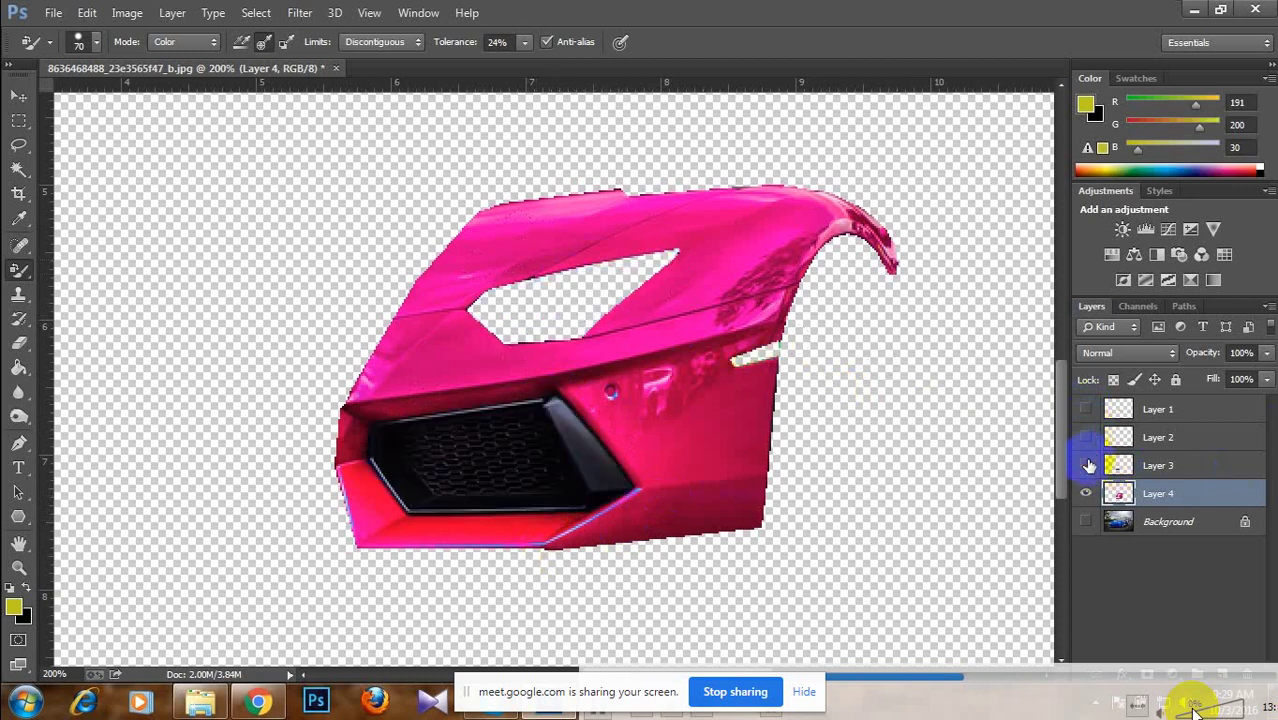
{"action": "left_click", "coordinate": [1087, 465]}
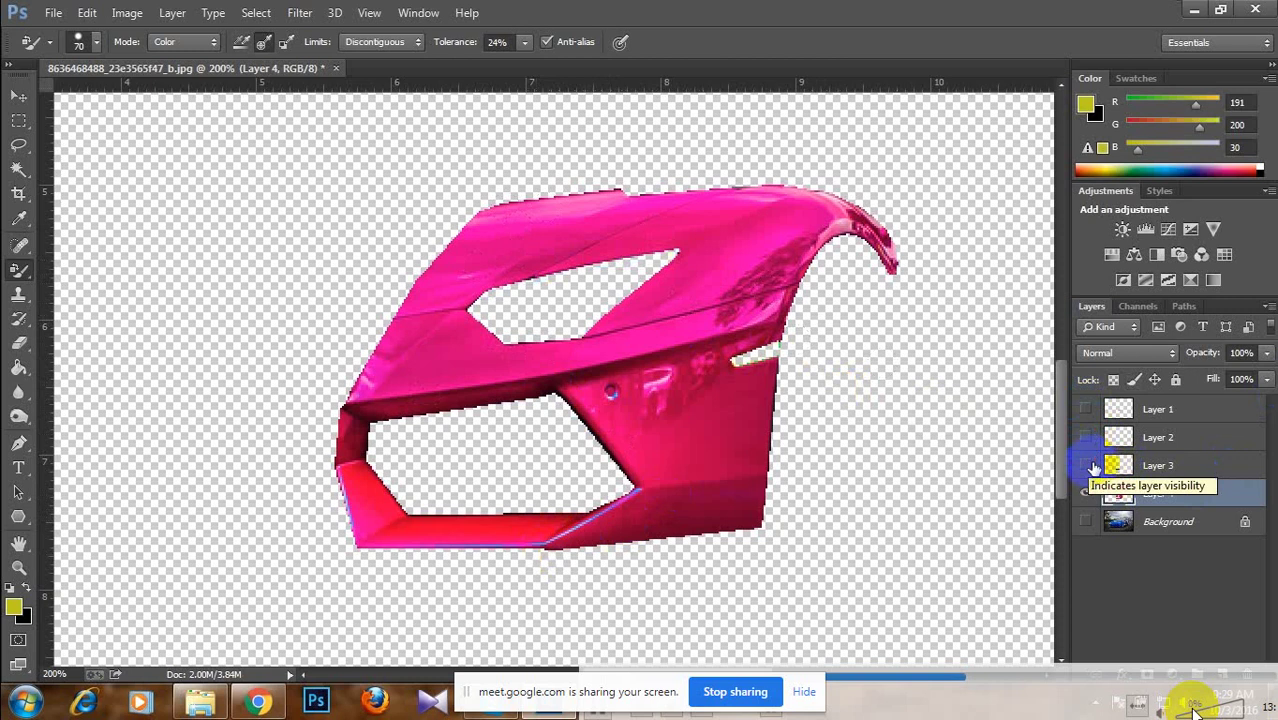
Make Layers 3, 2 and 1 and the Background visible together with Layer 4.
{"action": "left_click", "coordinate": [1086, 467]}
{"action": "left_click", "coordinate": [1086, 437]}
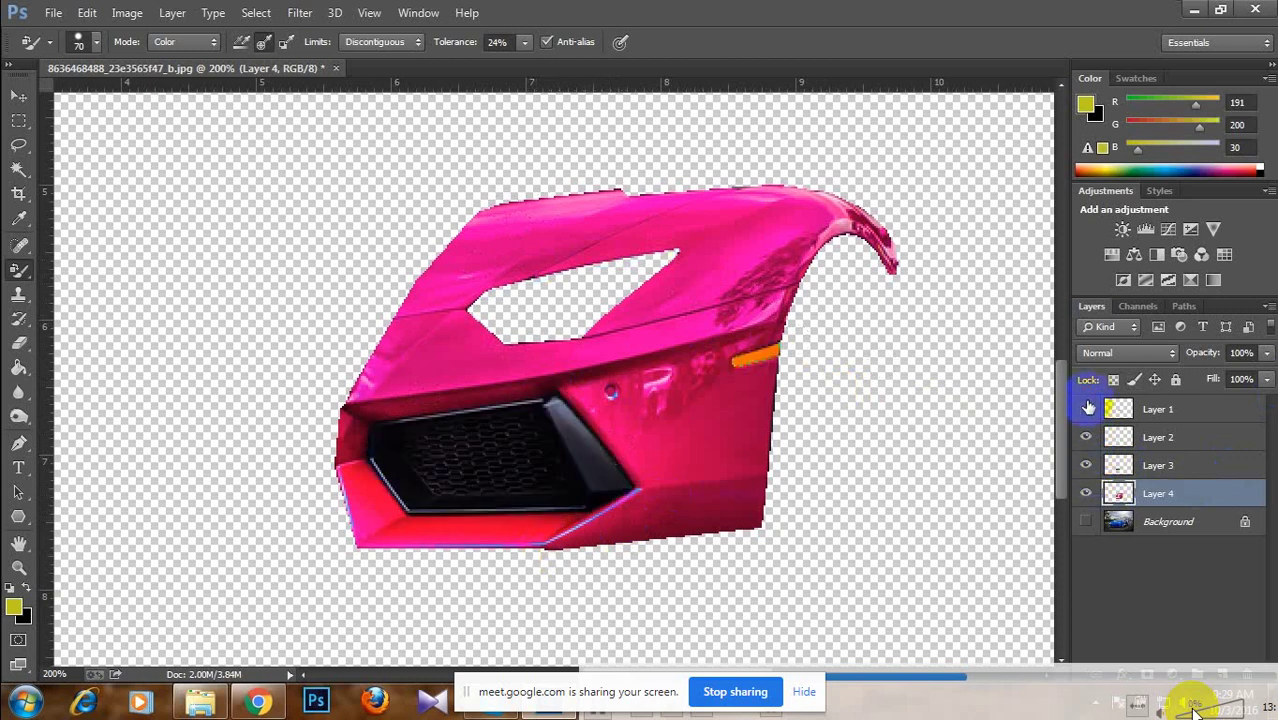
{"action": "left_click", "coordinate": [1087, 409]}
{"action": "left_click", "coordinate": [1087, 522]}
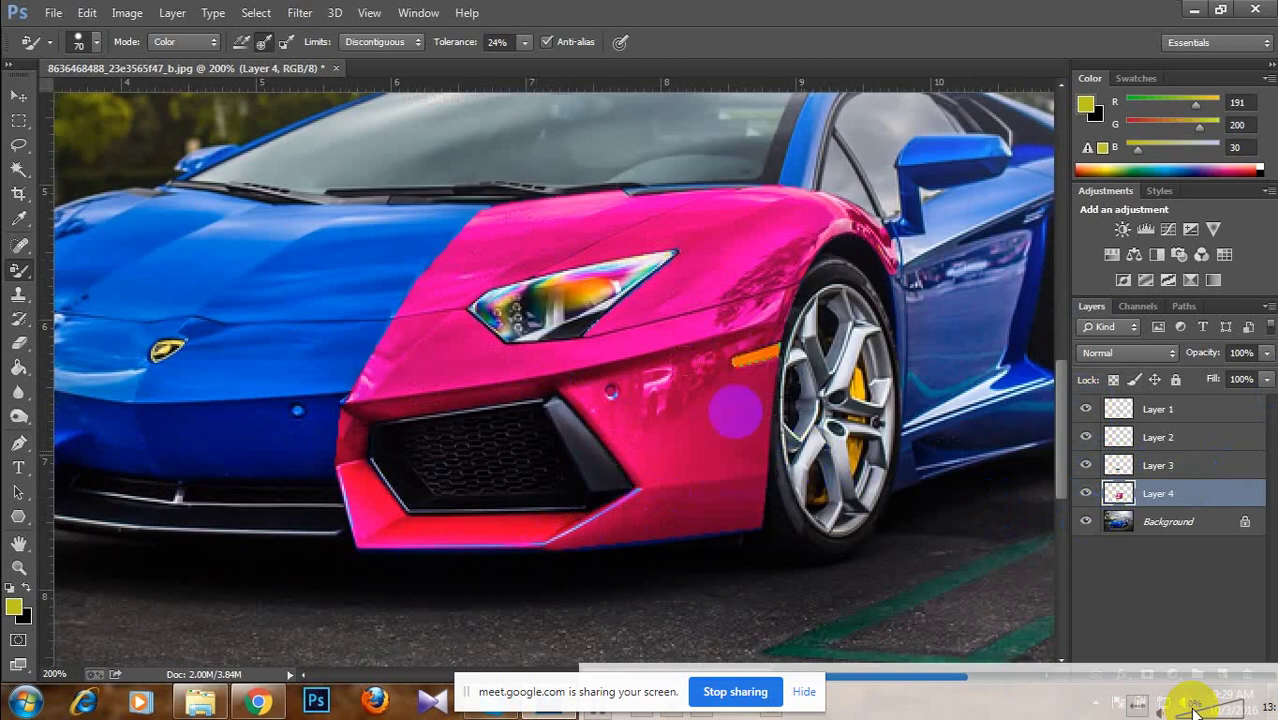
Load Layer 4's outline as a selection, copy that area of the Background to a new layer, and hide Layer 4.
{"action": "left_click_drag", "start_coordinate": [1143, 472], "coordinate": [1127, 505]}
{"action": "left_click", "coordinate": [1119, 493], "text": "ctrl"}
{"action": "left_click", "coordinate": [1120, 522]}
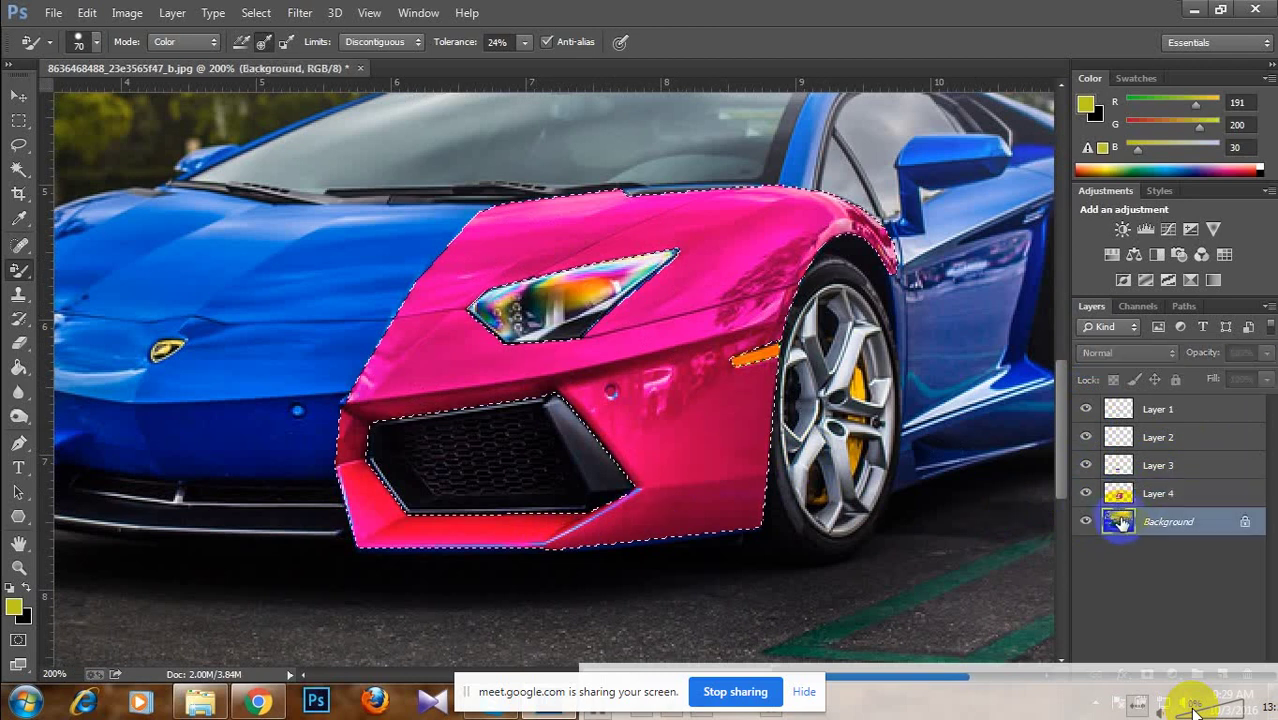
{"action": "key", "text": "ctrl+j"}
{"action": "left_click", "coordinate": [1086, 493]}
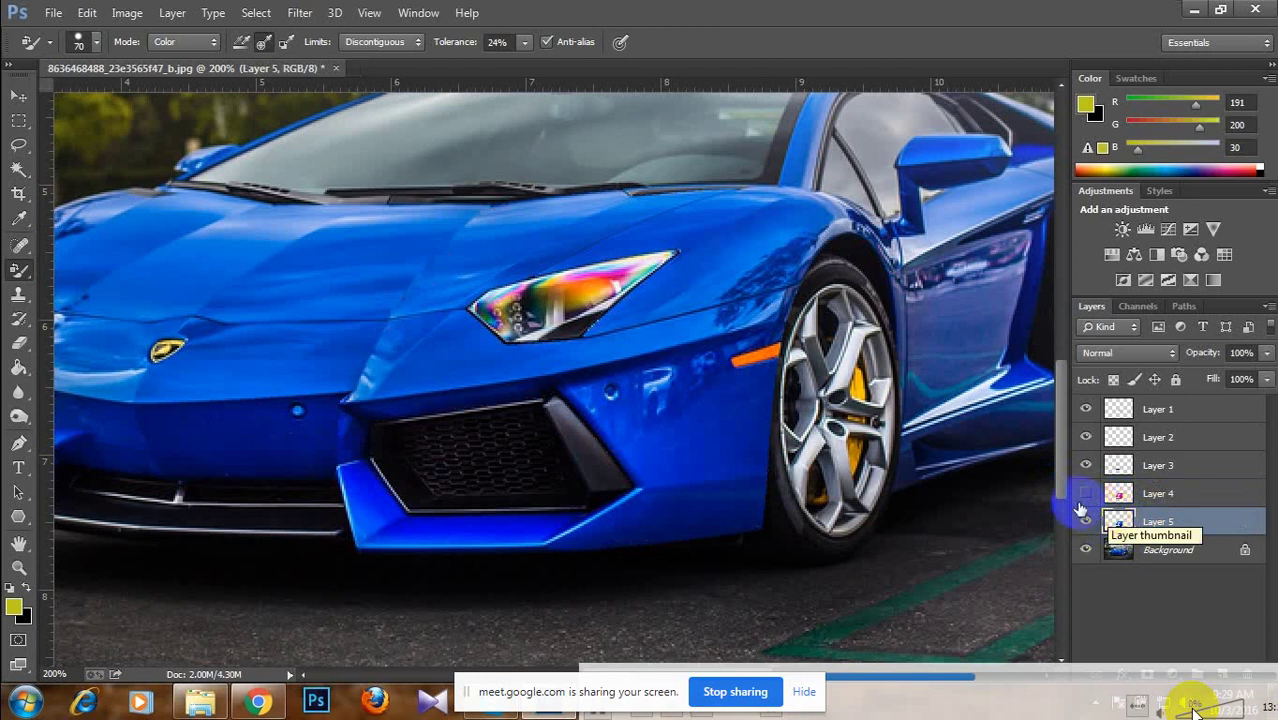
Draw a rectangle shape of about 322 x 234 px over the car's front bodywork and wheel.
{"action": "left_click", "coordinate": [18, 520]}
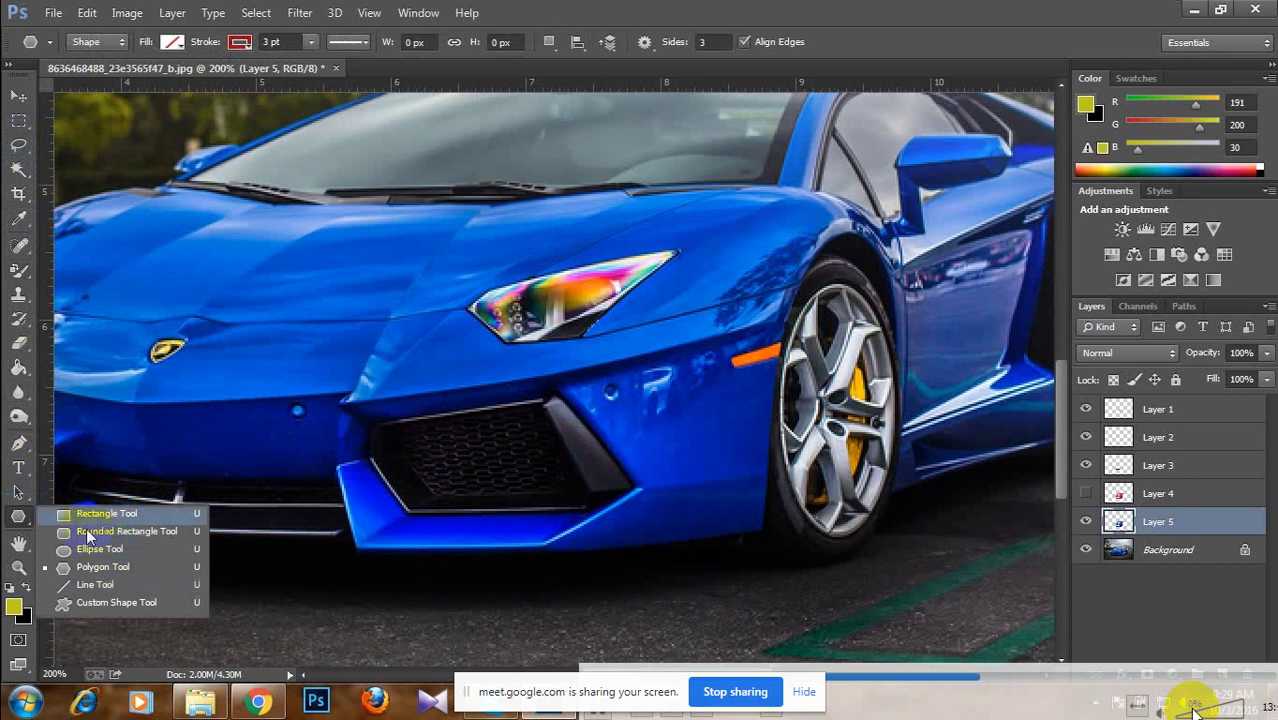
{"action": "left_click", "coordinate": [116, 513]}
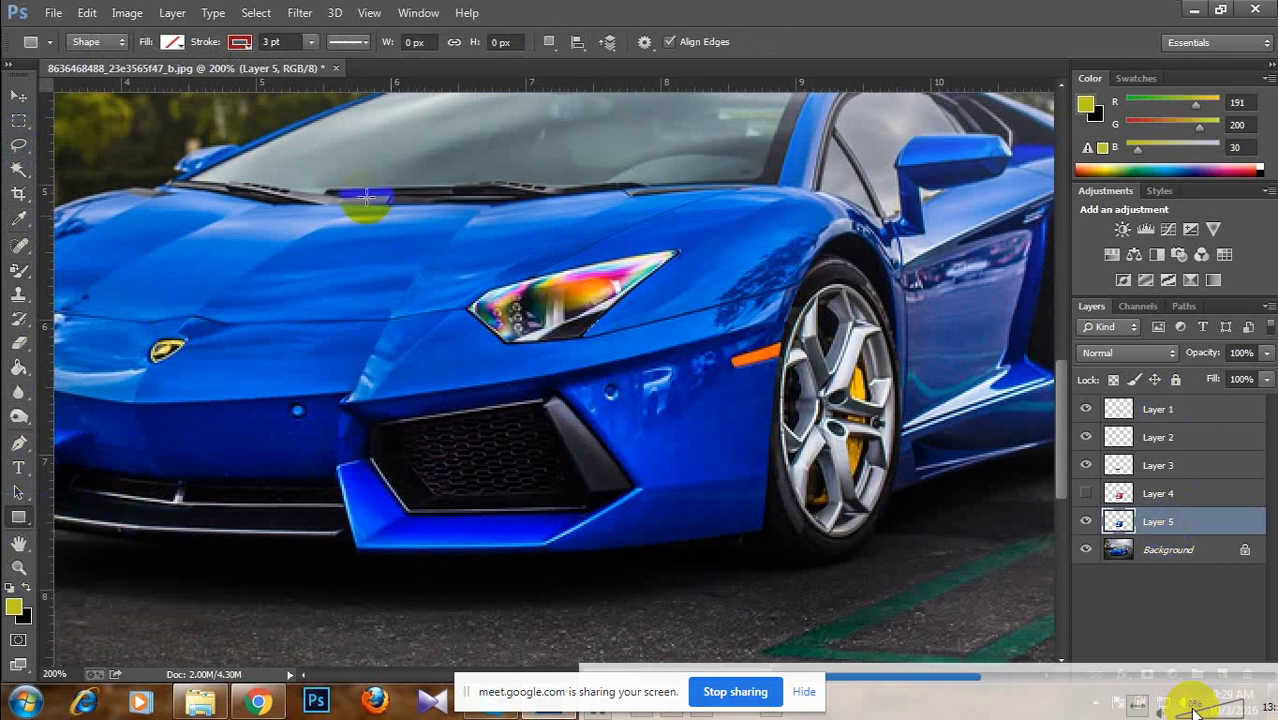
{"action": "mouse_move", "coordinate": [330, 162]}
{"action": "left_mouse_down"}
{"action": "mouse_move", "coordinate": [671, 577]}
{"action": "mouse_move", "coordinate": [930, 594]}
{"action": "left_mouse_up"}
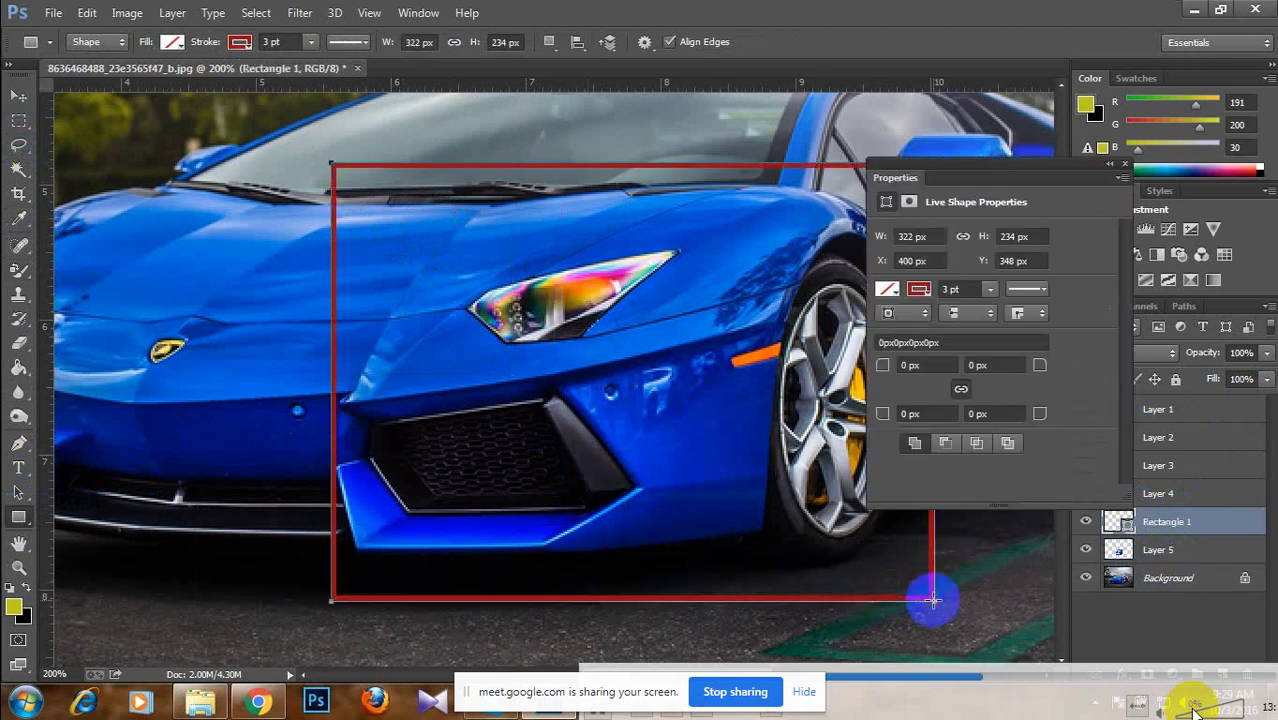
Remove the rectangle's stroke and fill the shape with solid red.
{"action": "left_click", "coordinate": [247, 48]}
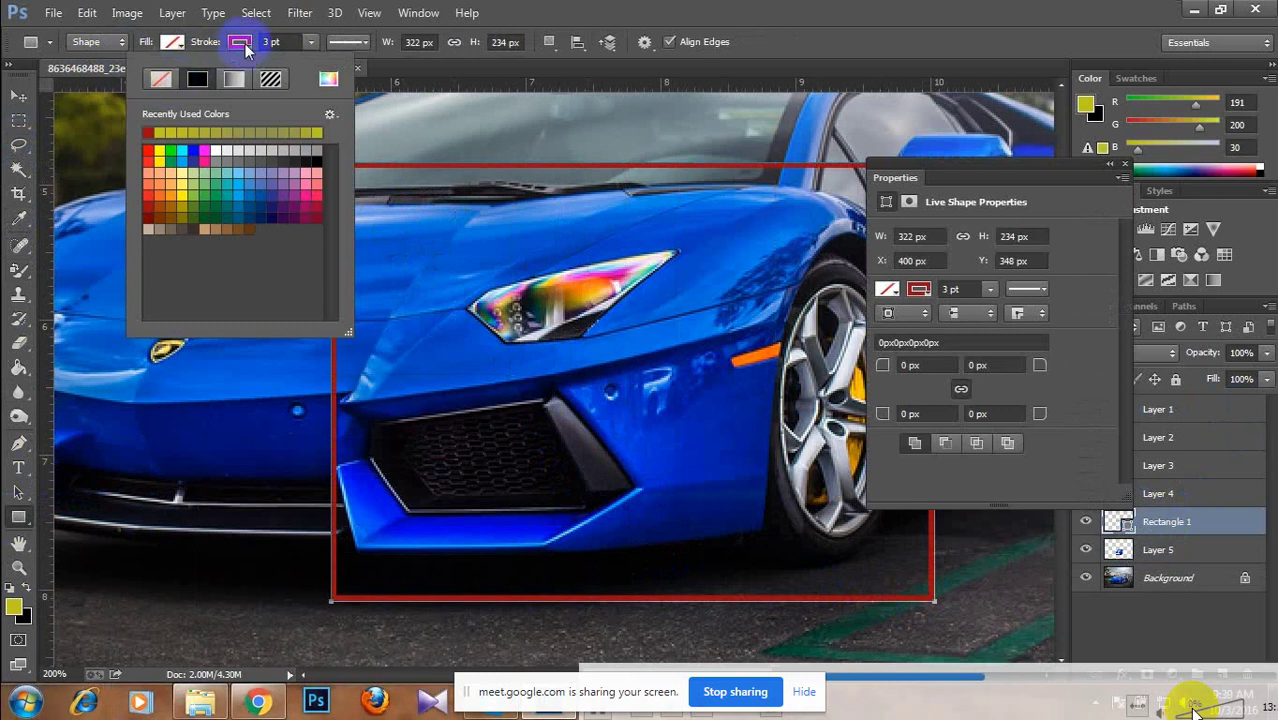
{"action": "left_click", "coordinate": [161, 78]}
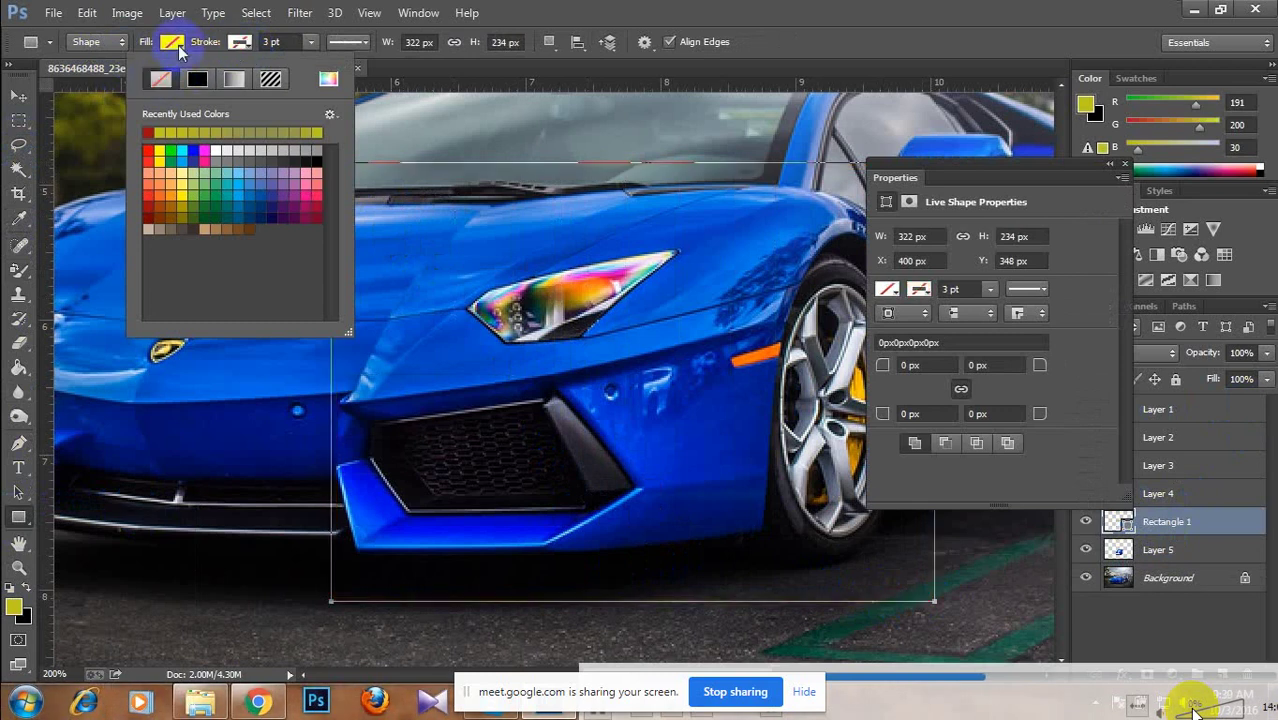
{"action": "left_click", "coordinate": [179, 43]}
{"action": "left_click", "coordinate": [93, 79]}
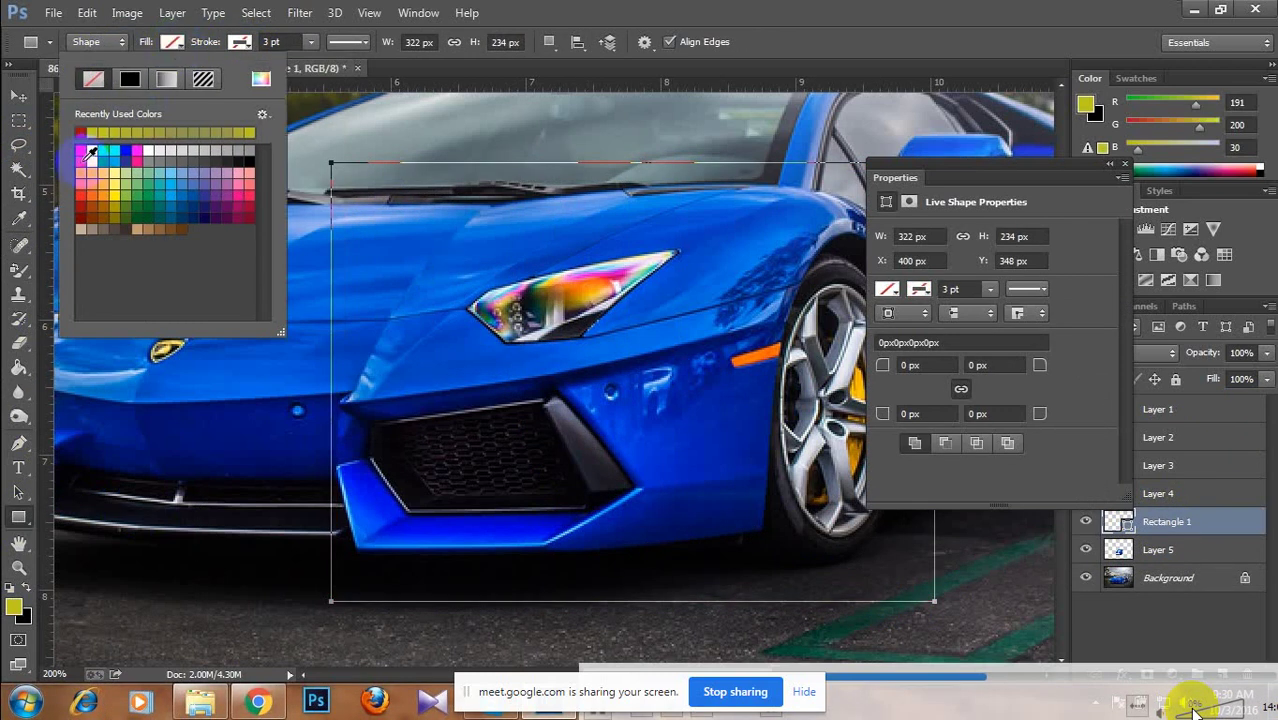
{"action": "left_click", "coordinate": [79, 160]}
{"action": "left_click", "coordinate": [542, 10]}
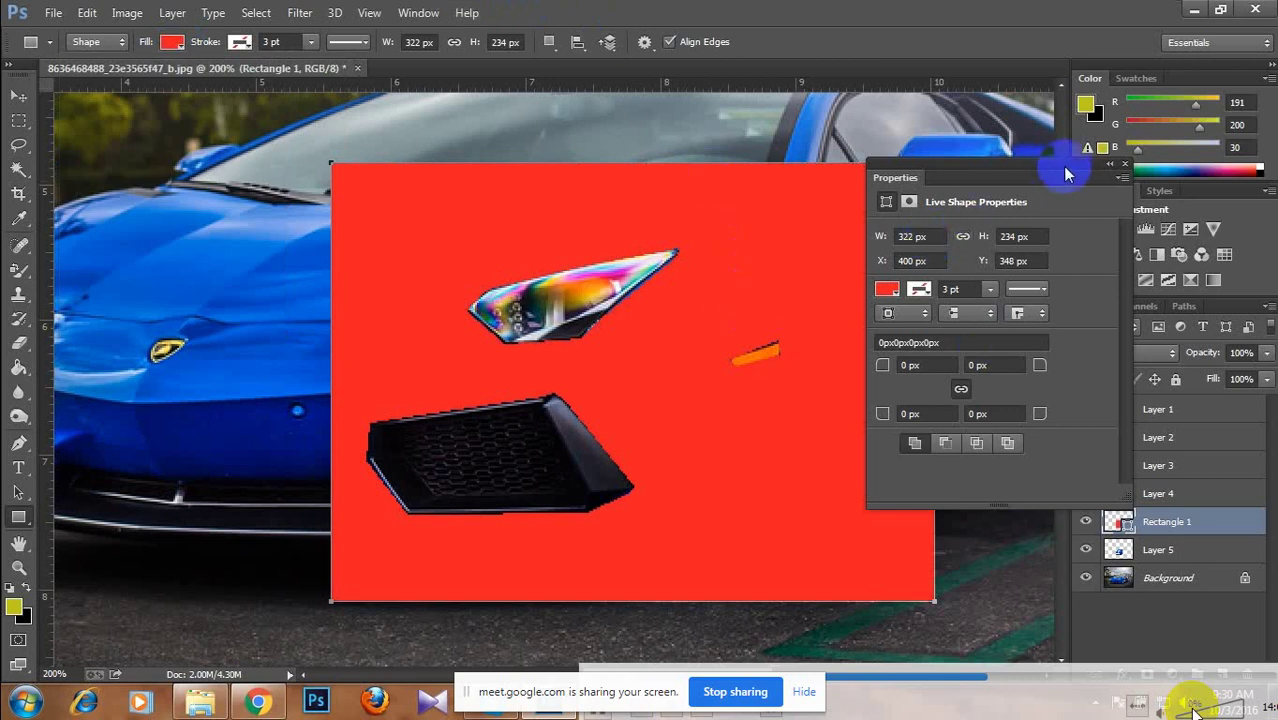
Clip the red rectangle to Layer 5 and set its blending mode to Overlay.
{"action": "left_click_drag", "start_coordinate": [1064, 171], "coordinate": [196, 396]}
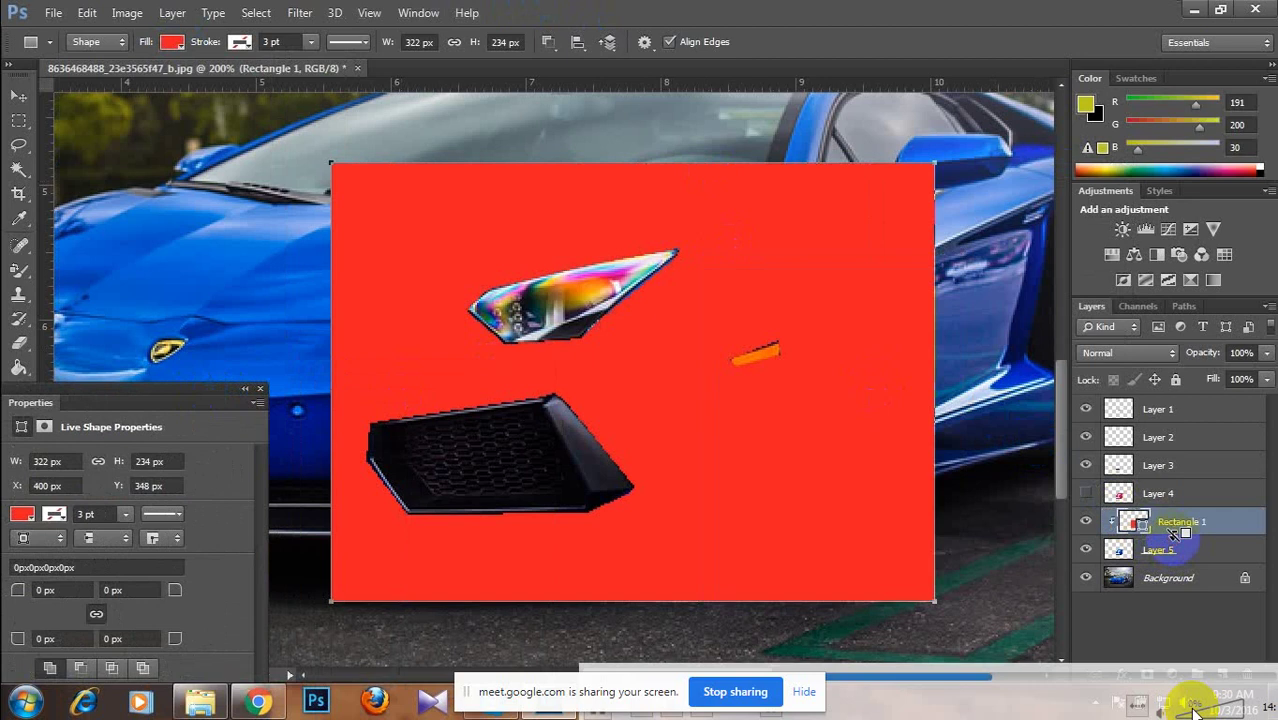
{"action": "left_click", "coordinate": [1178, 535], "text": "alt"}
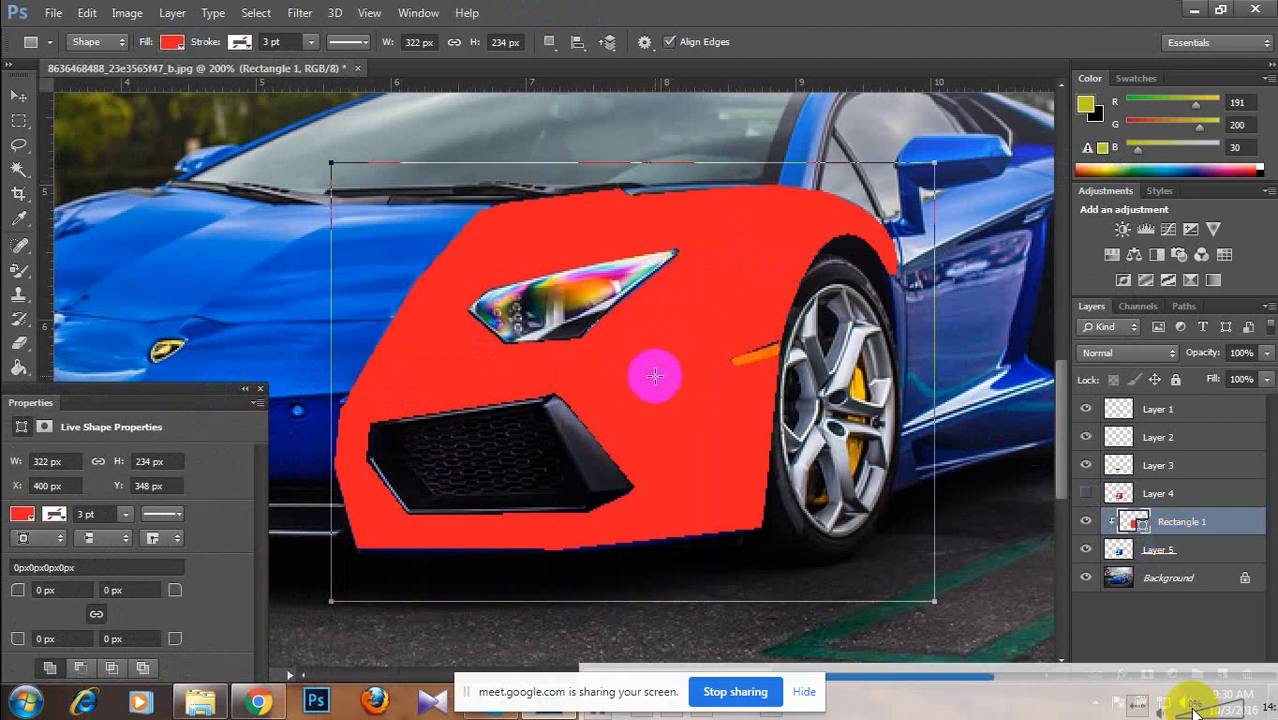
{"action": "key", "text": "Return"}
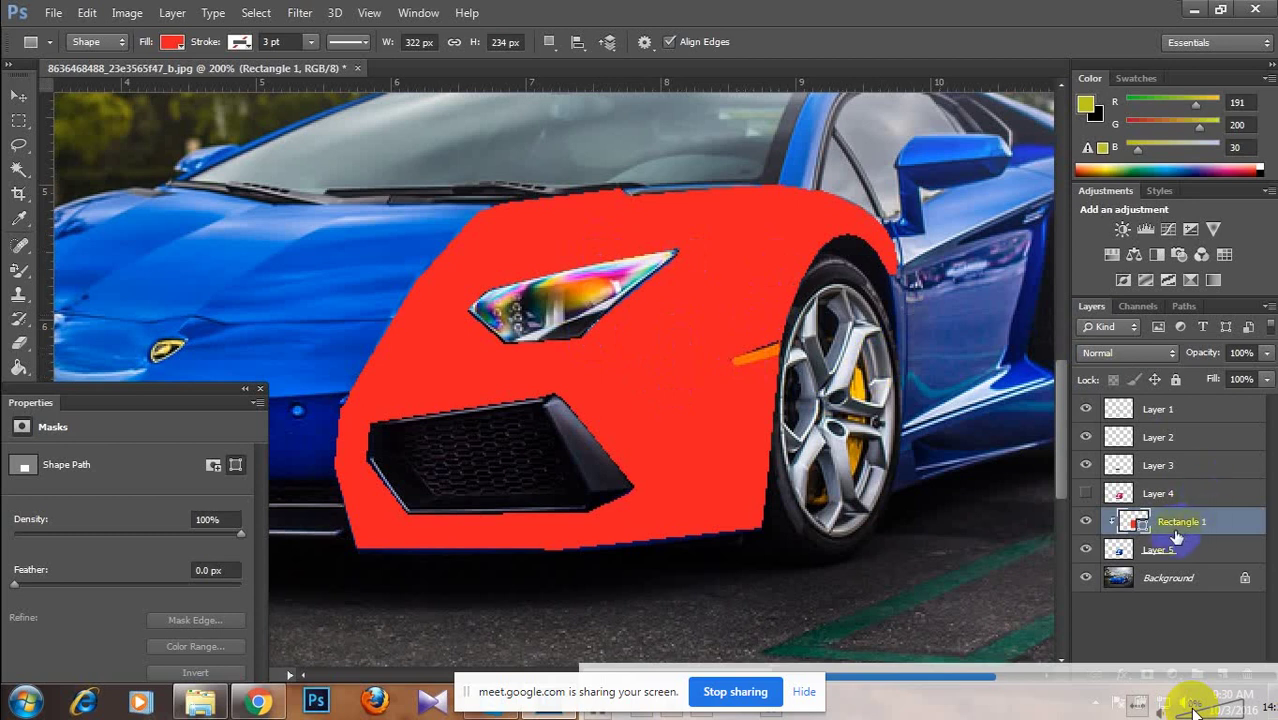
{"action": "left_click", "coordinate": [1138, 522]}
{"action": "left_click", "coordinate": [1131, 346]}
{"action": "left_click", "coordinate": [1105, 234]}
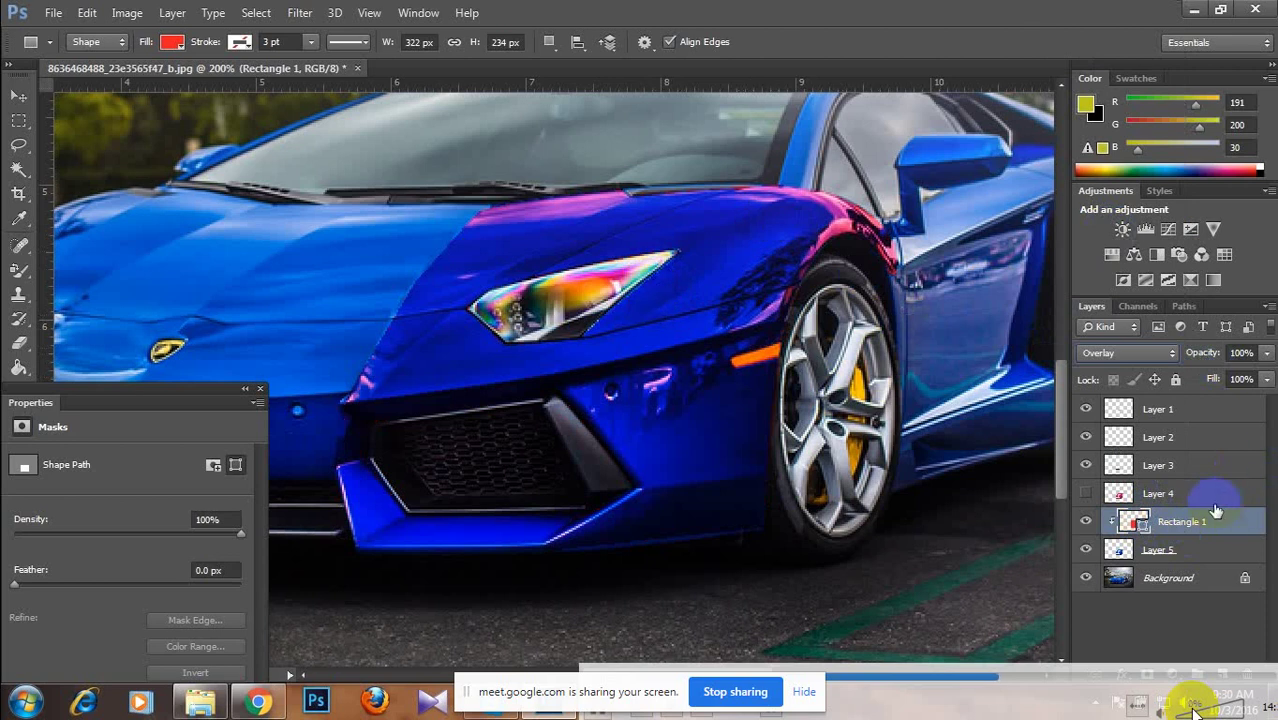
Try near-black, cyan and other fill colors on the clipped rectangle, and apply a light orange.
{"action": "double_click", "coordinate": [1143, 530]}
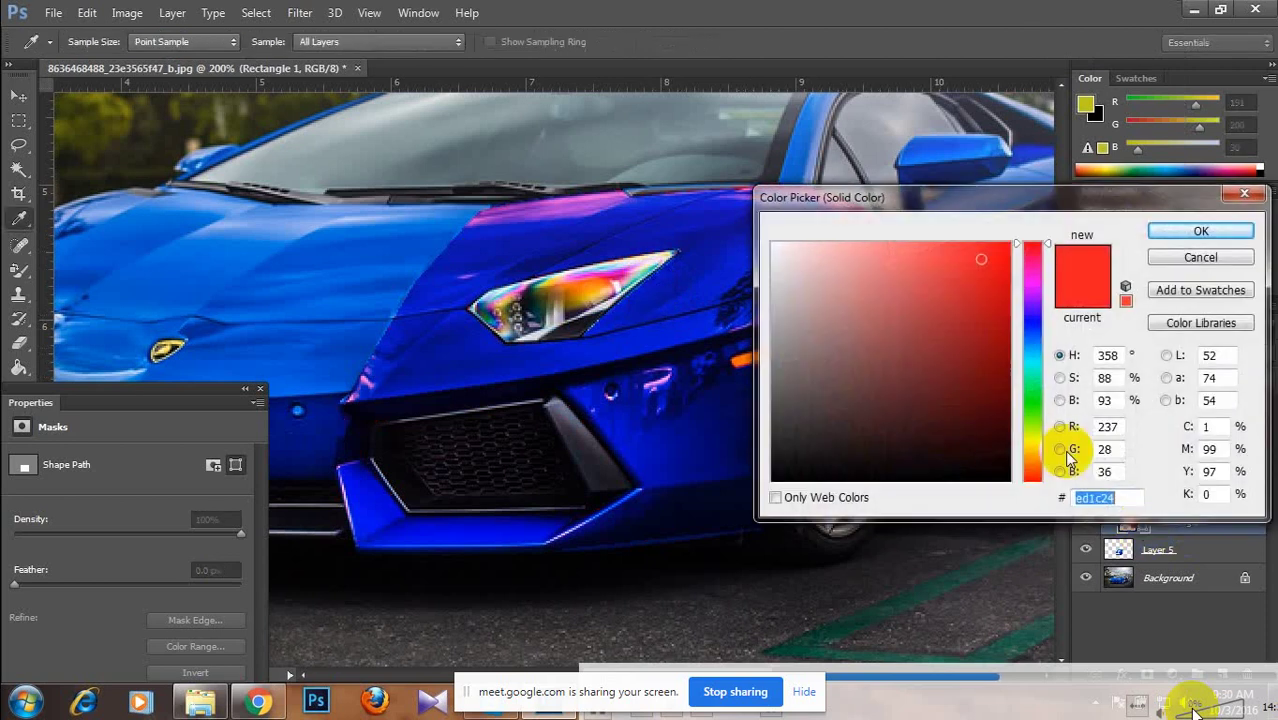
{"action": "mouse_move", "coordinate": [921, 277]}
{"action": "left_mouse_down"}
{"action": "mouse_move", "coordinate": [876, 339]}
{"action": "mouse_move", "coordinate": [873, 384]}
{"action": "mouse_move", "coordinate": [967, 345]}
{"action": "mouse_move", "coordinate": [993, 428]}
{"action": "mouse_move", "coordinate": [964, 439]}
{"action": "mouse_move", "coordinate": [965, 467]}
{"action": "left_mouse_up"}
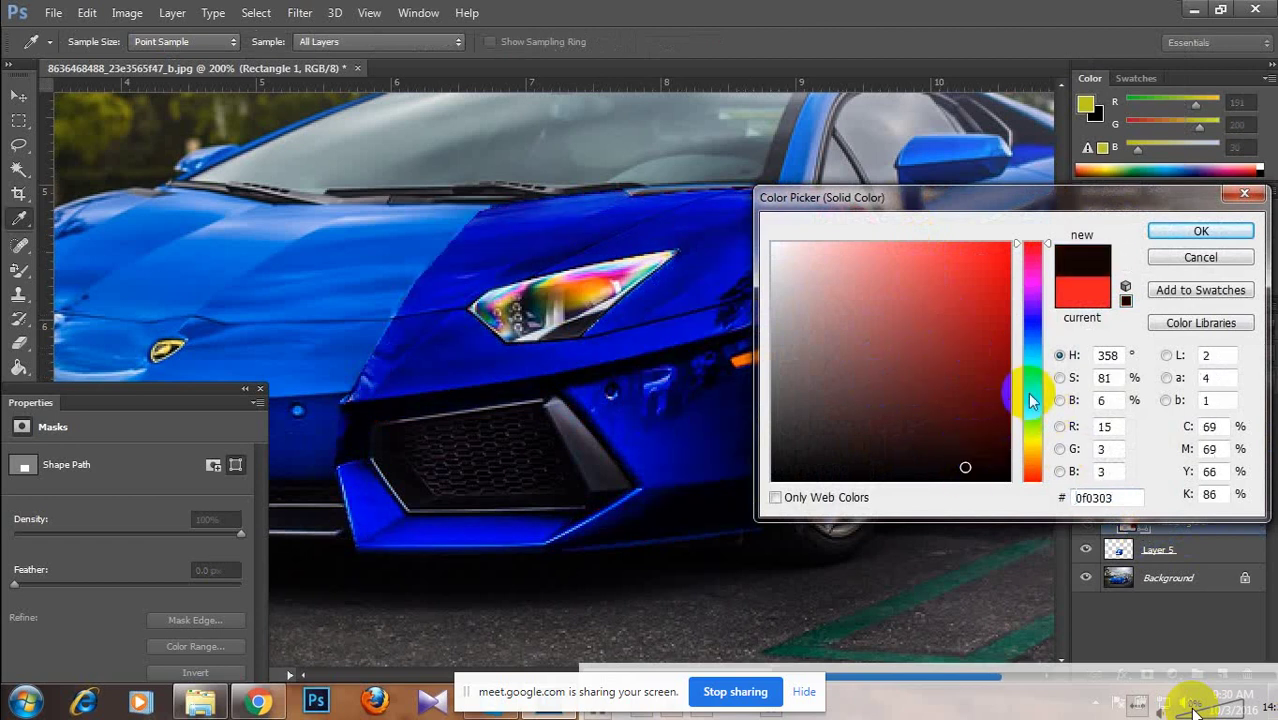
{"action": "left_click", "coordinate": [1031, 355]}
{"action": "left_click", "coordinate": [970, 269]}
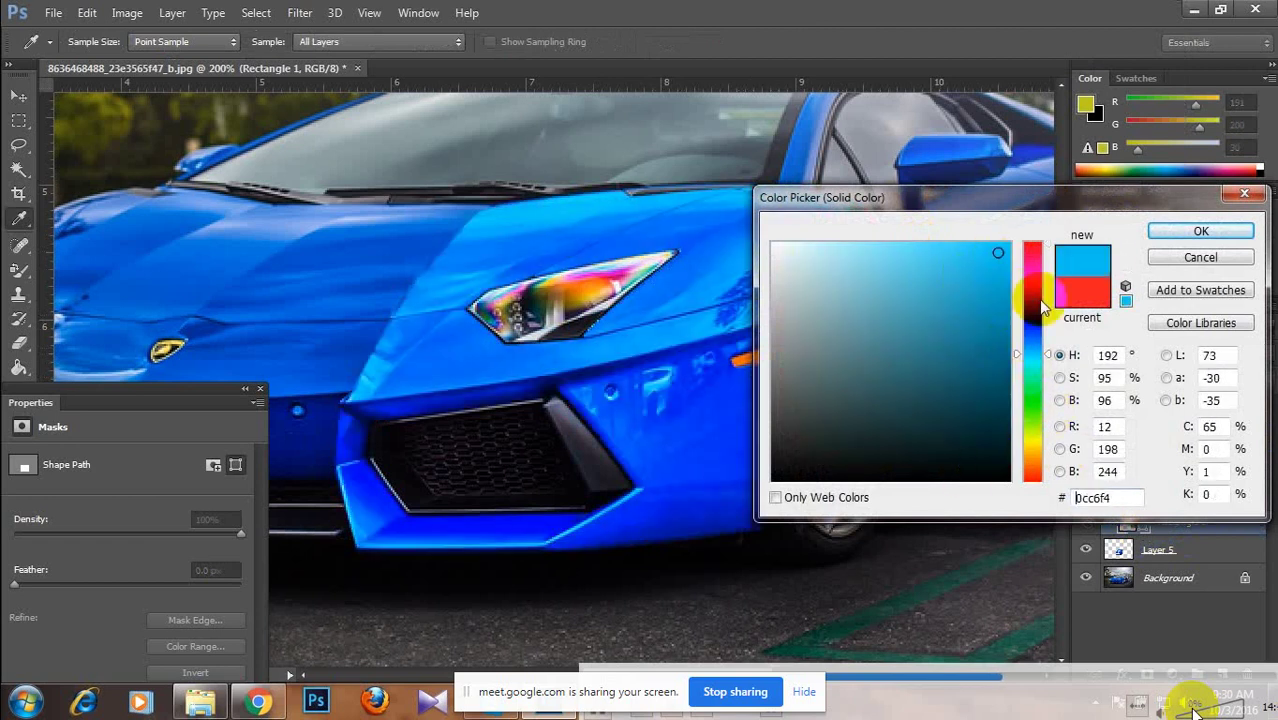
{"action": "left_click_drag", "start_coordinate": [1037, 296], "coordinate": [1035, 253]}
{"action": "left_click", "coordinate": [998, 252]}
{"action": "left_click_drag", "start_coordinate": [1033, 338], "coordinate": [1040, 470]}
{"action": "mouse_move", "coordinate": [990, 380]}
{"action": "left_mouse_down"}
{"action": "mouse_move", "coordinate": [956, 277]}
{"action": "mouse_move", "coordinate": [936, 263]}
{"action": "mouse_move", "coordinate": [928, 272]}
{"action": "left_mouse_up"}
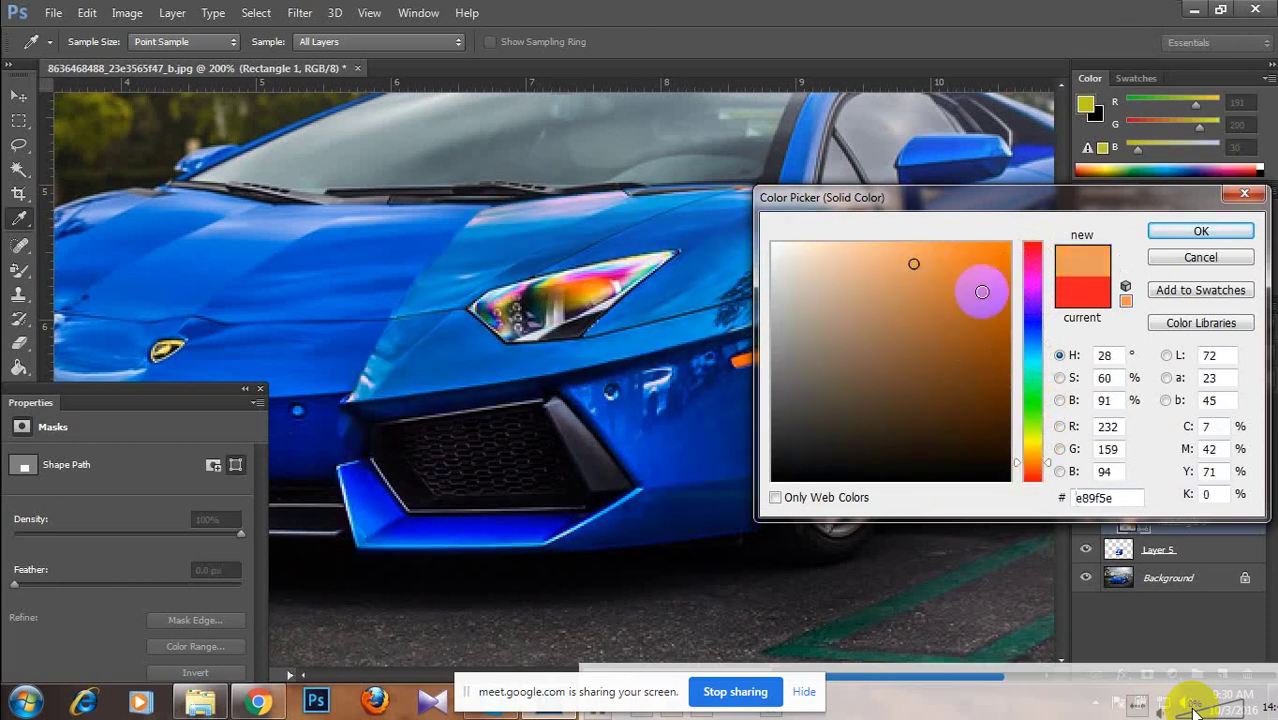
{"action": "left_click", "coordinate": [1201, 232]}
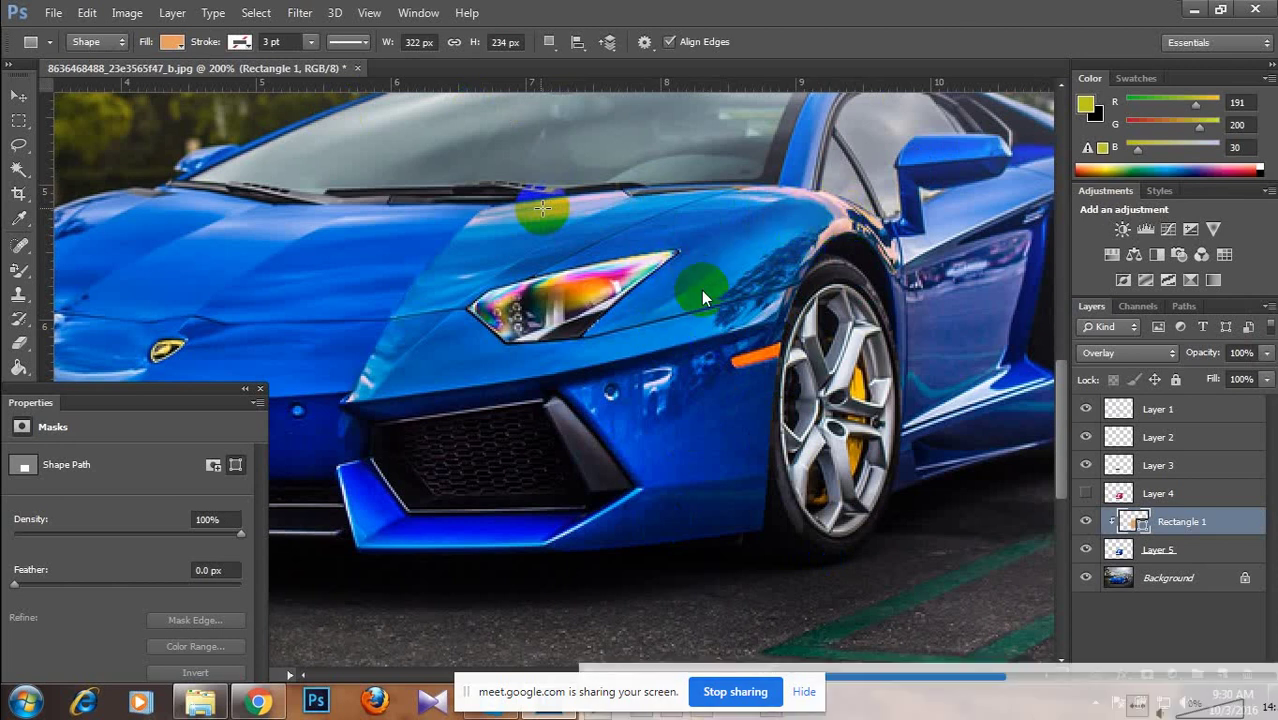
Inspect the overlay on the headlight and fender up close, and set the rectangle's fill to dark gray.
{"action": "key", "text": "ctrl+plus"}
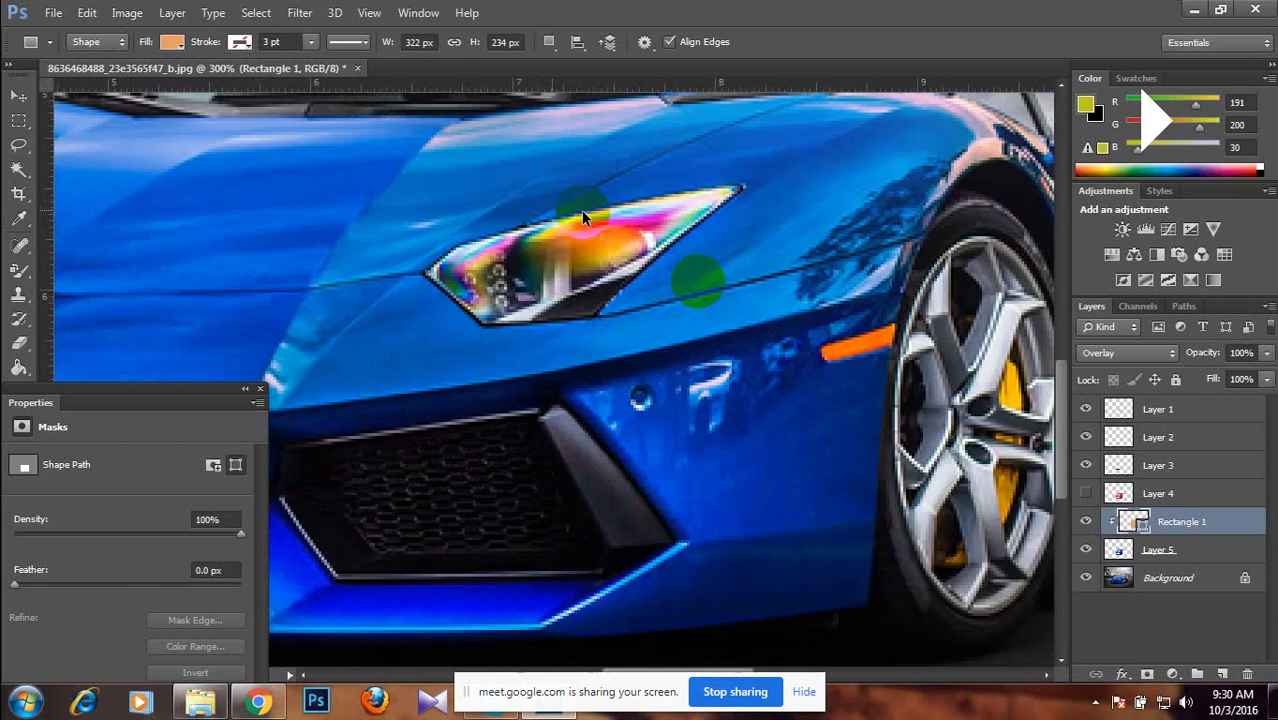
{"action": "left_click_drag", "start_coordinate": [620, 200], "coordinate": [584, 370]}
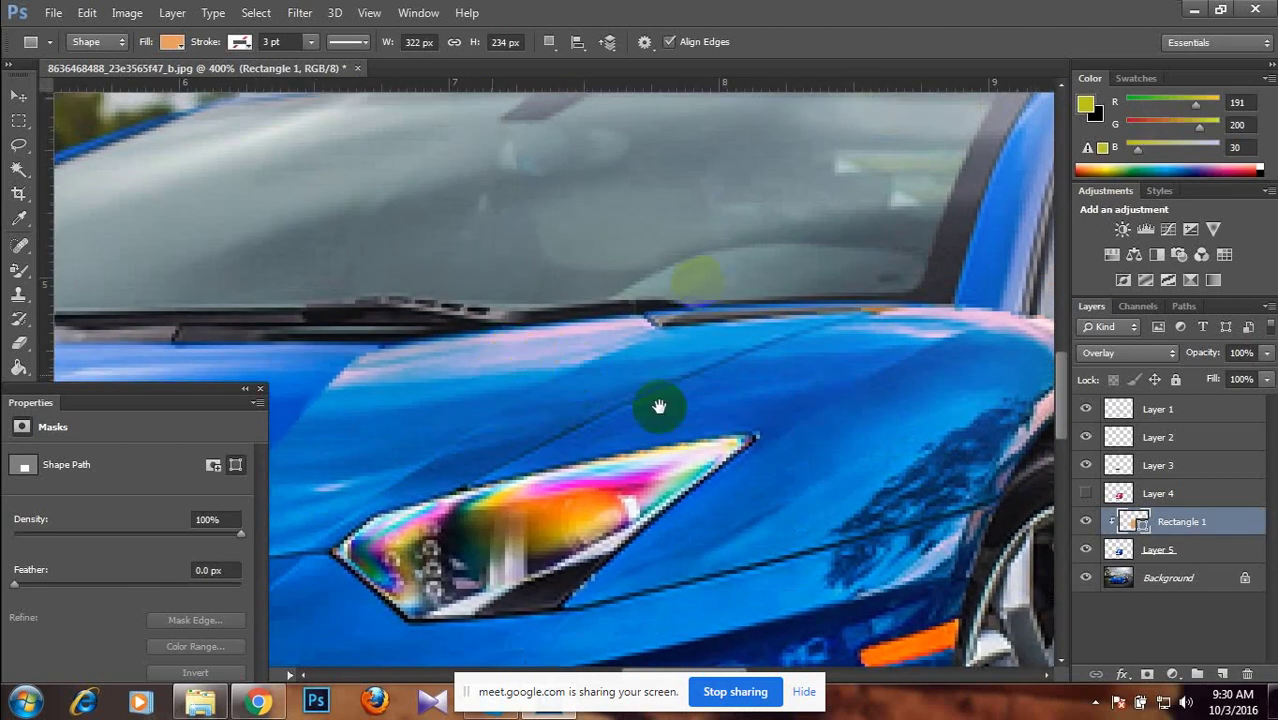
{"action": "left_click_drag", "start_coordinate": [655, 399], "coordinate": [593, 340]}
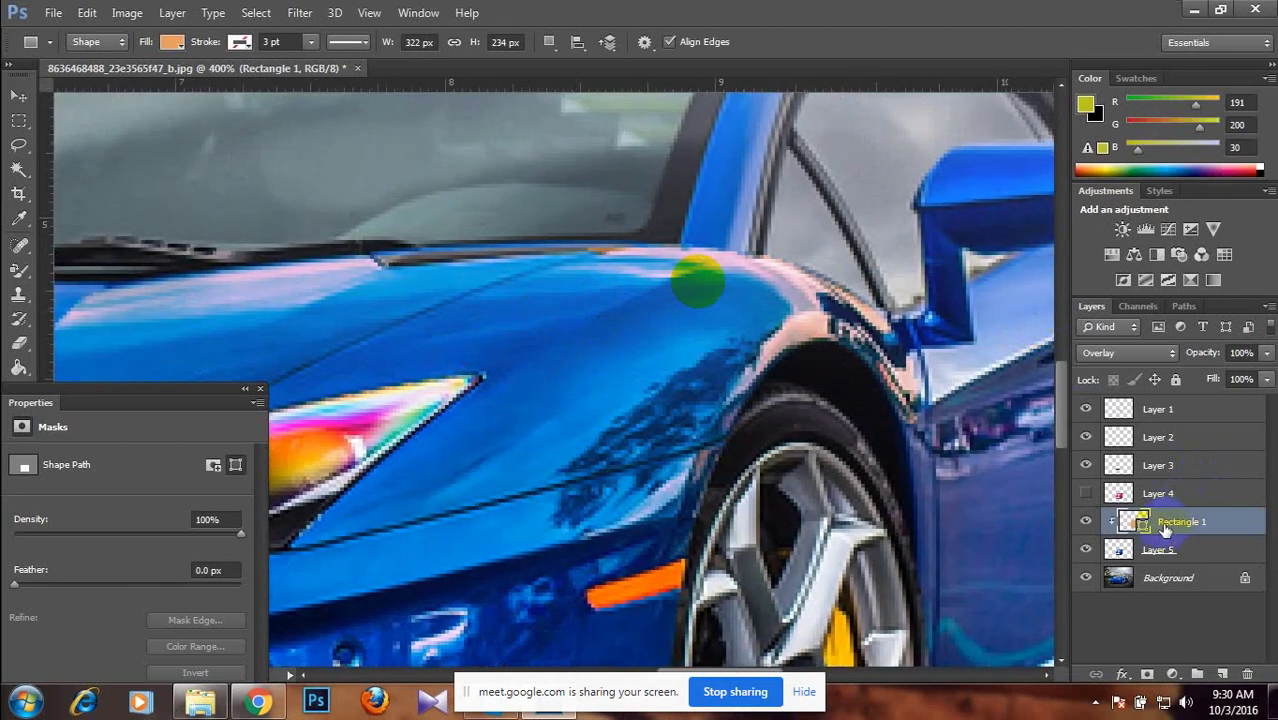
{"action": "key", "text": "ctrl+minus"}
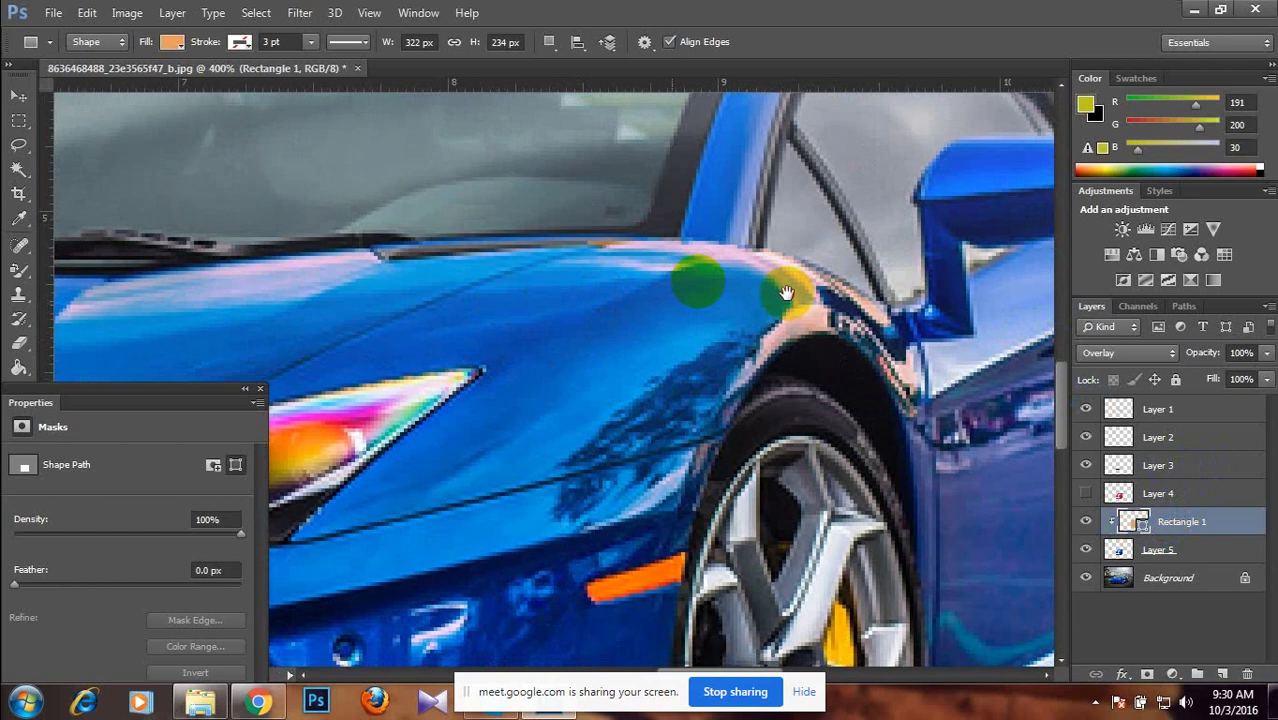
{"action": "key", "text": "ctrl+minus"}
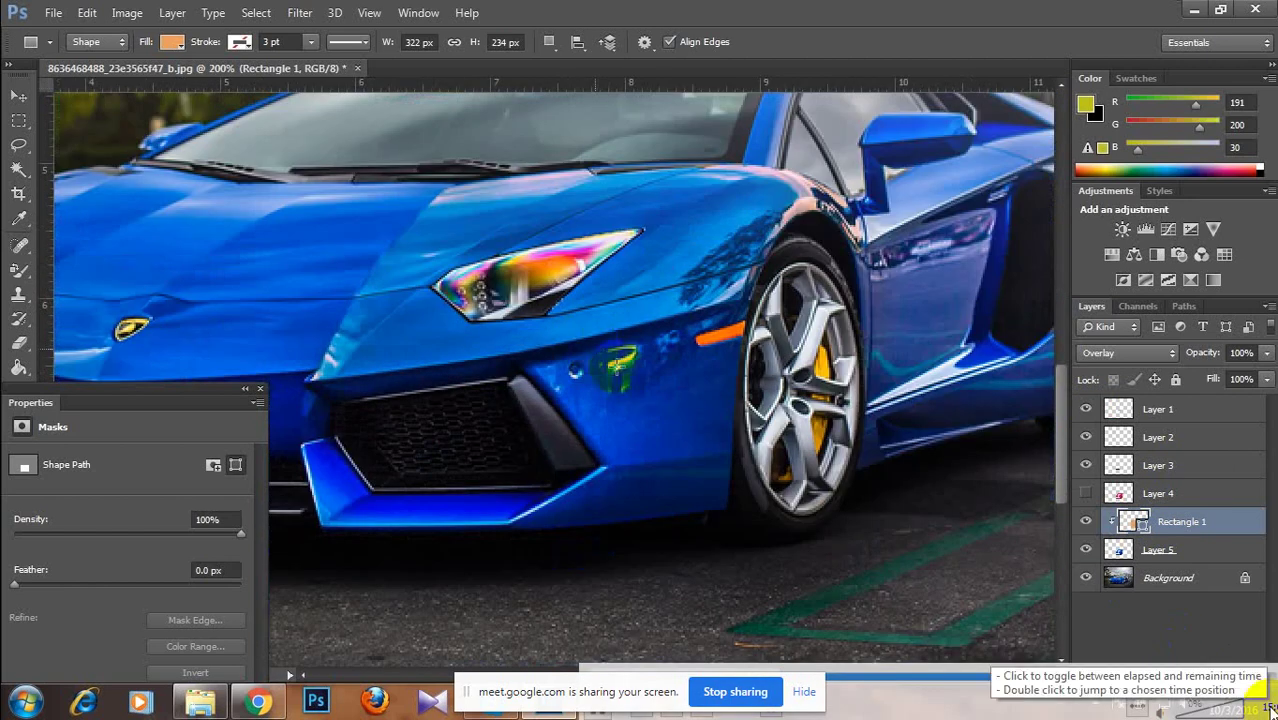
{"action": "left_click", "coordinate": [1143, 527]}
{"action": "double_click", "coordinate": [1143, 527]}
{"action": "left_click", "coordinate": [989, 253]}
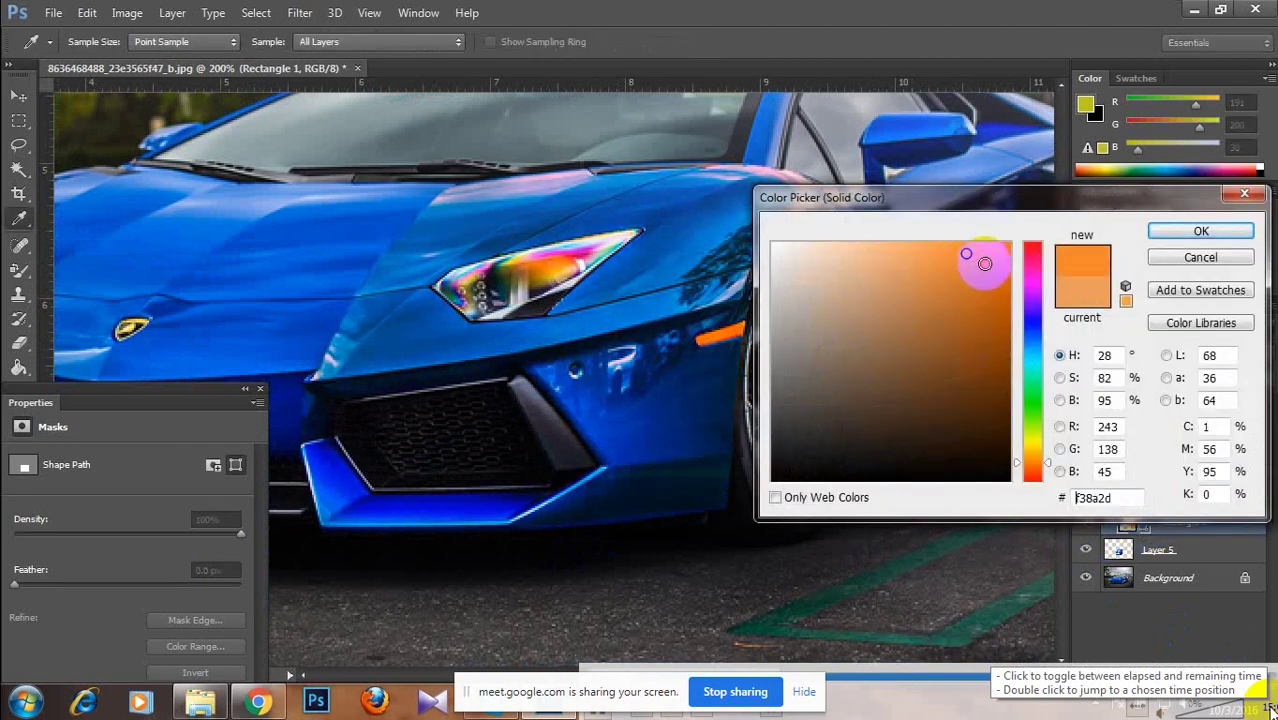
{"action": "left_click_drag", "start_coordinate": [816, 388], "coordinate": [813, 438]}
{"action": "left_click", "coordinate": [1200, 232]}
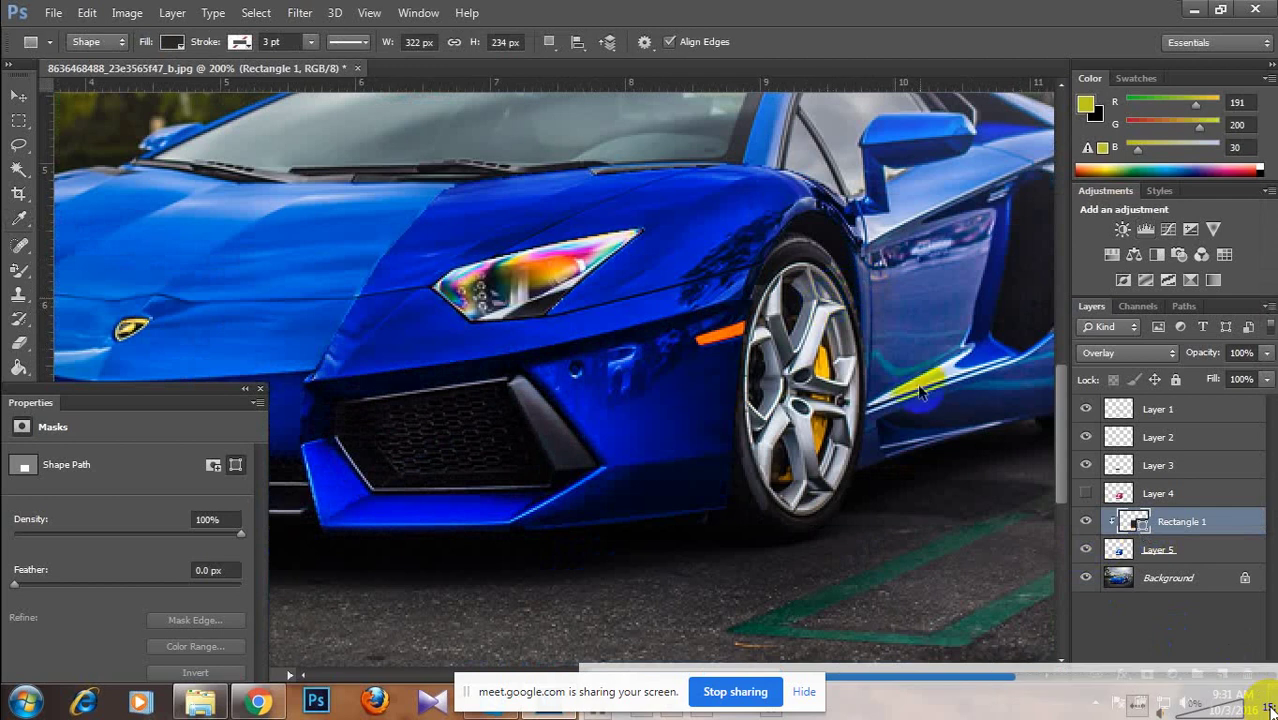
{"action": "left_click", "coordinate": [127, 12]}
{"action": "mouse_move", "coordinate": [226, 66]}
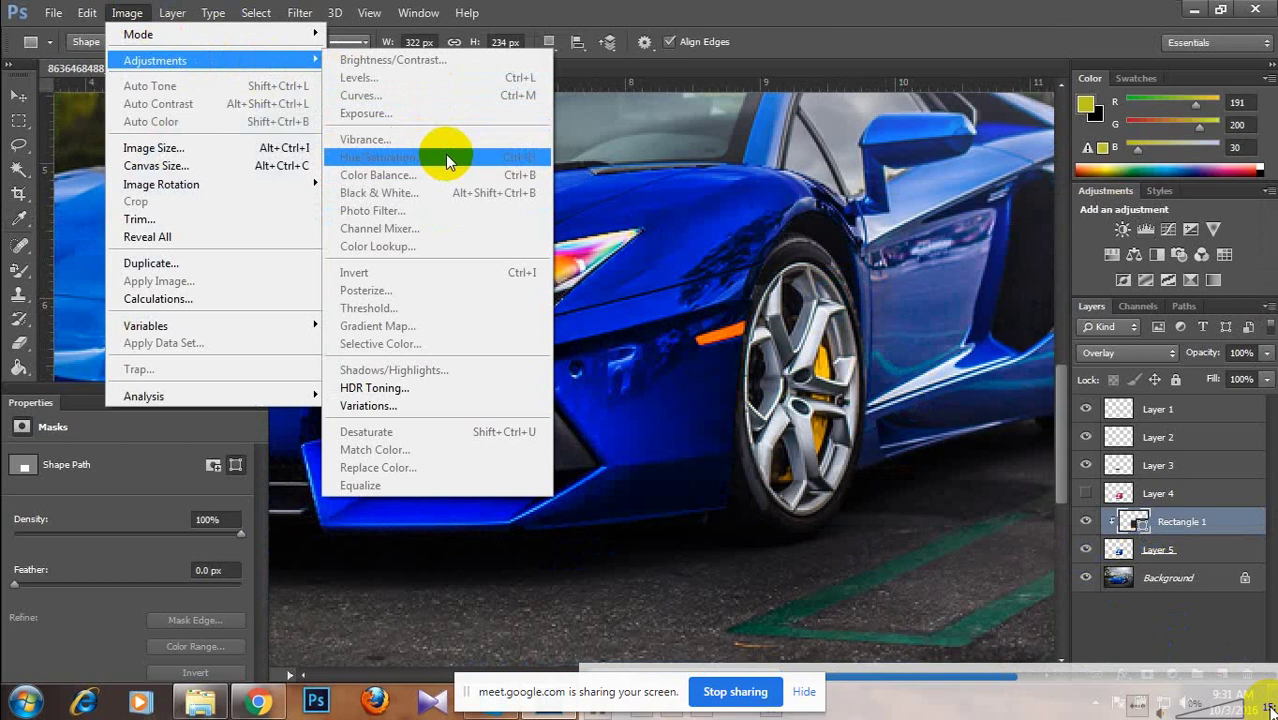
{"action": "key", "text": "Escape"}
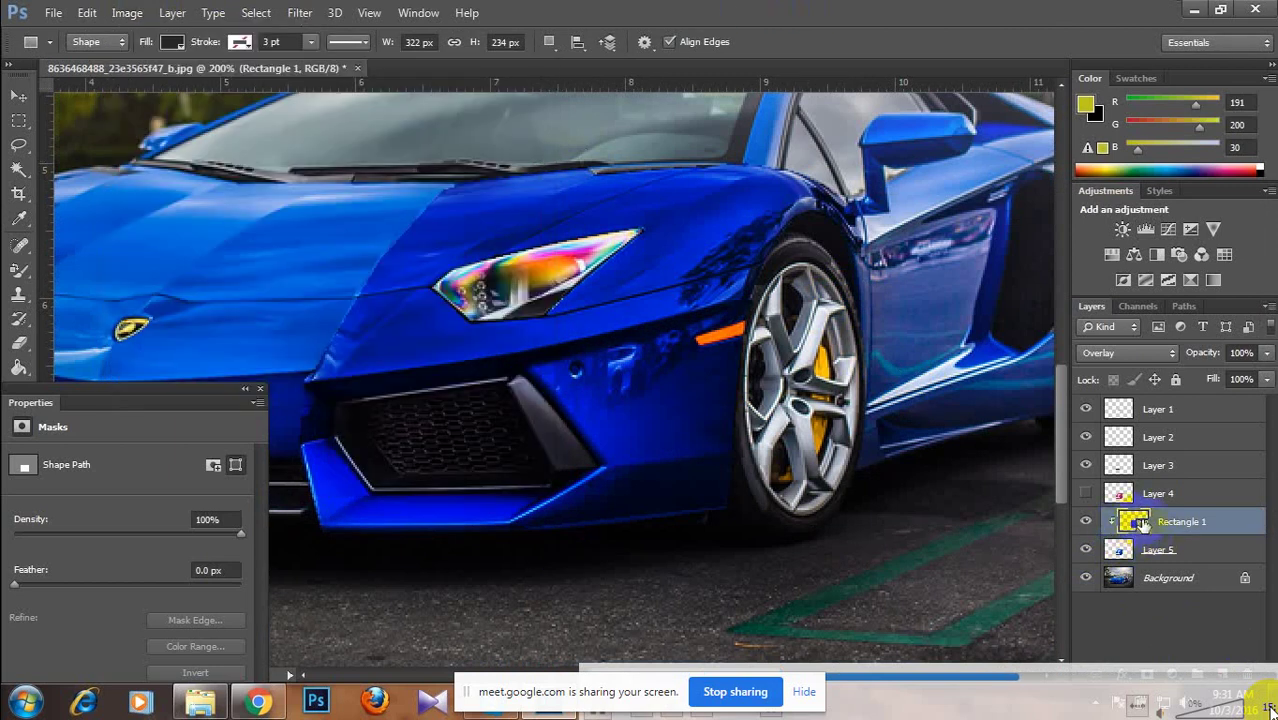
{"action": "right_click", "coordinate": [1176, 518]}
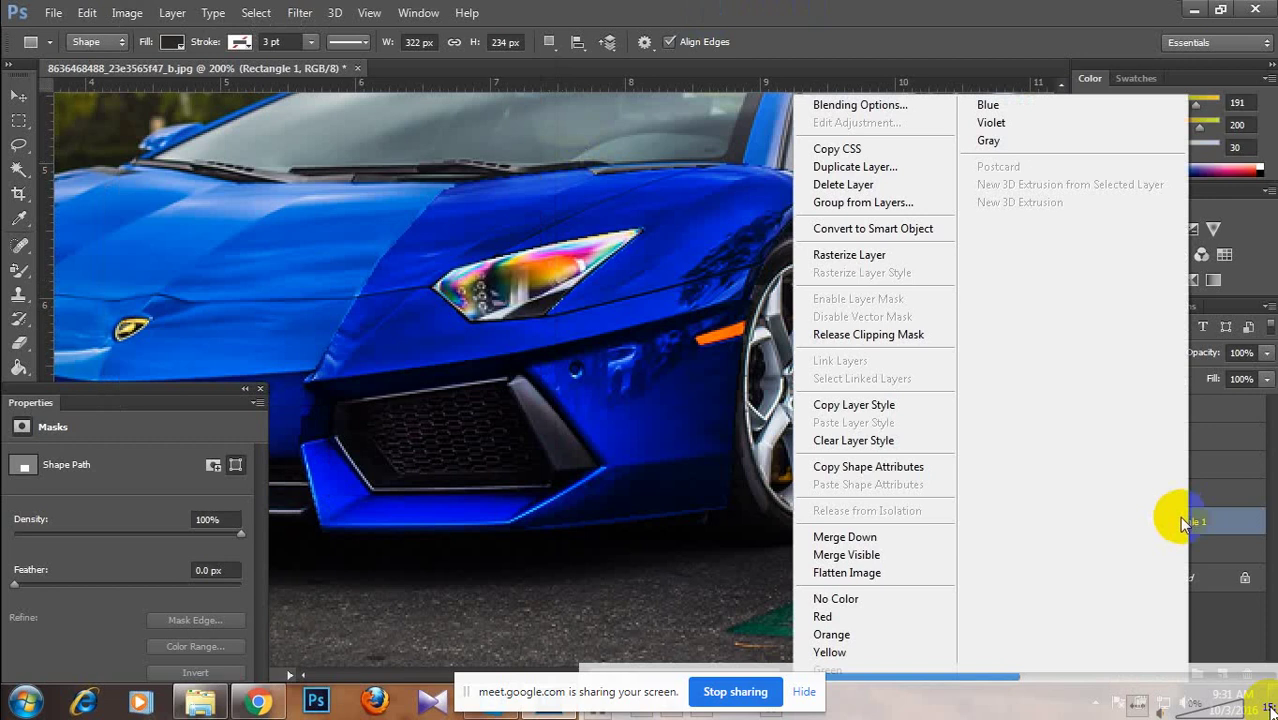
{"action": "left_click", "coordinate": [852, 262]}
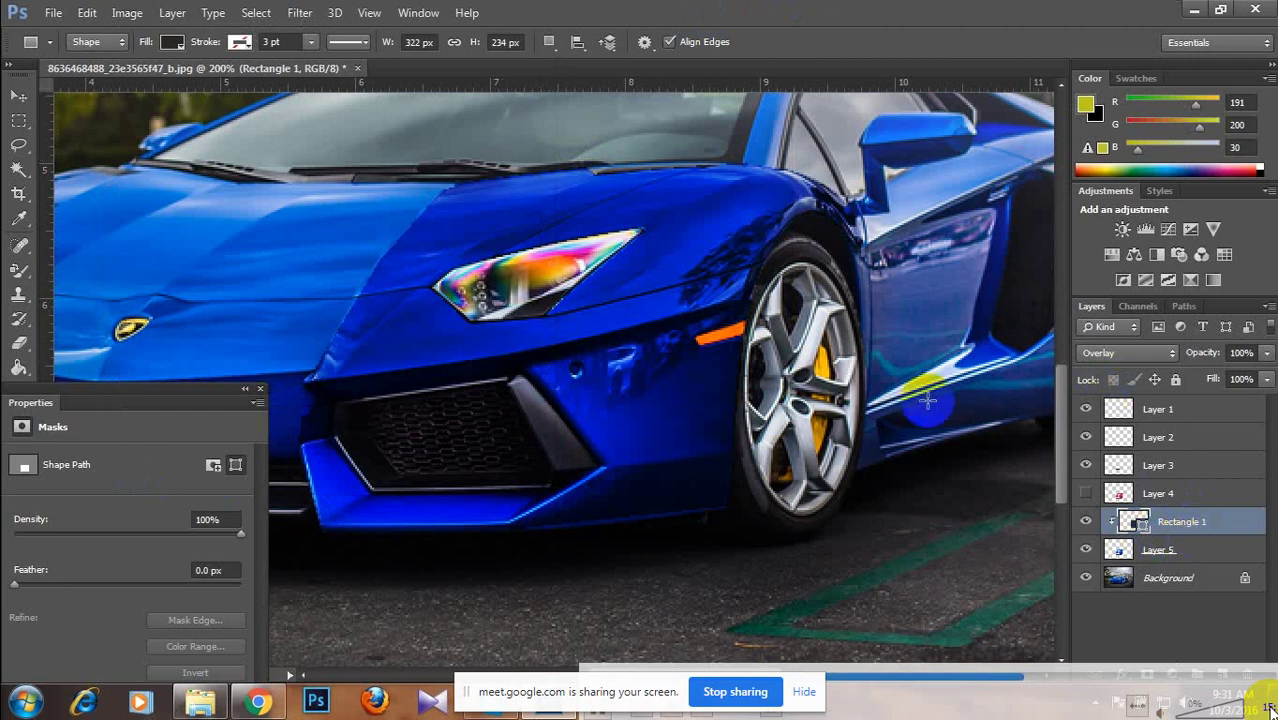
{"action": "left_click_drag", "start_coordinate": [145, 395], "coordinate": [614, 345]}
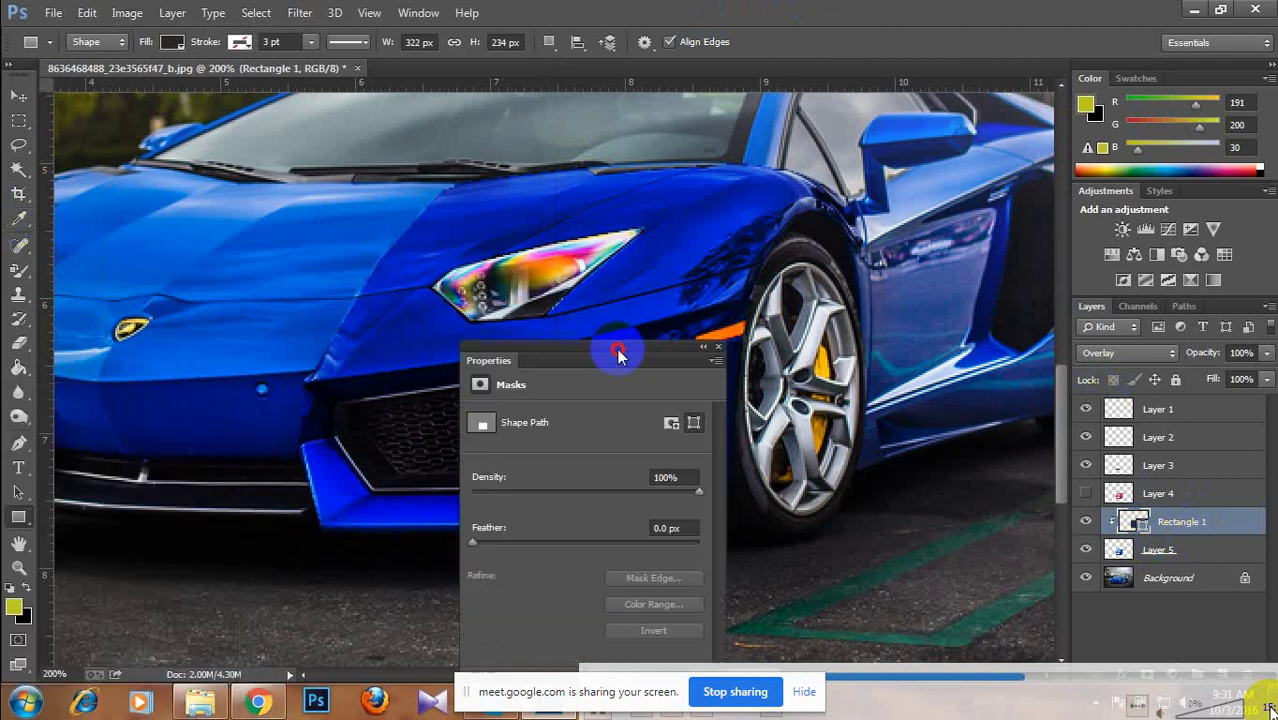
{"action": "left_click", "coordinate": [22, 272]}
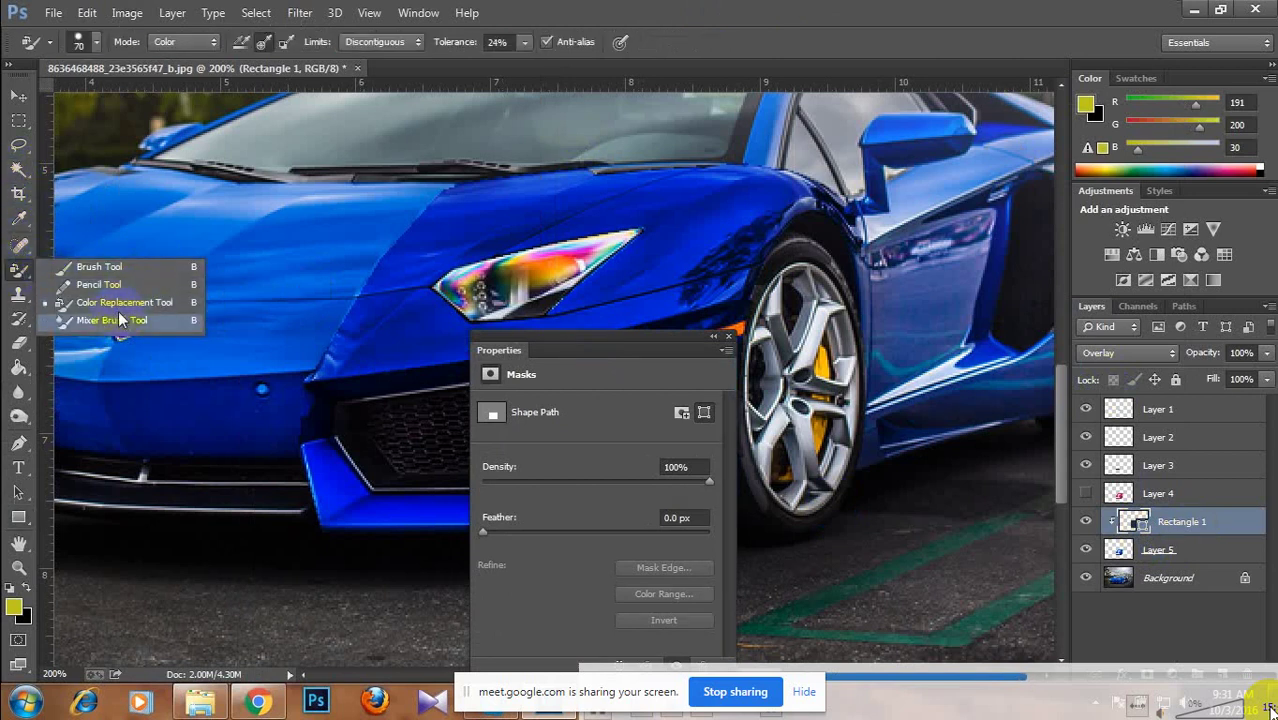
{"action": "left_click", "coordinate": [133, 12]}
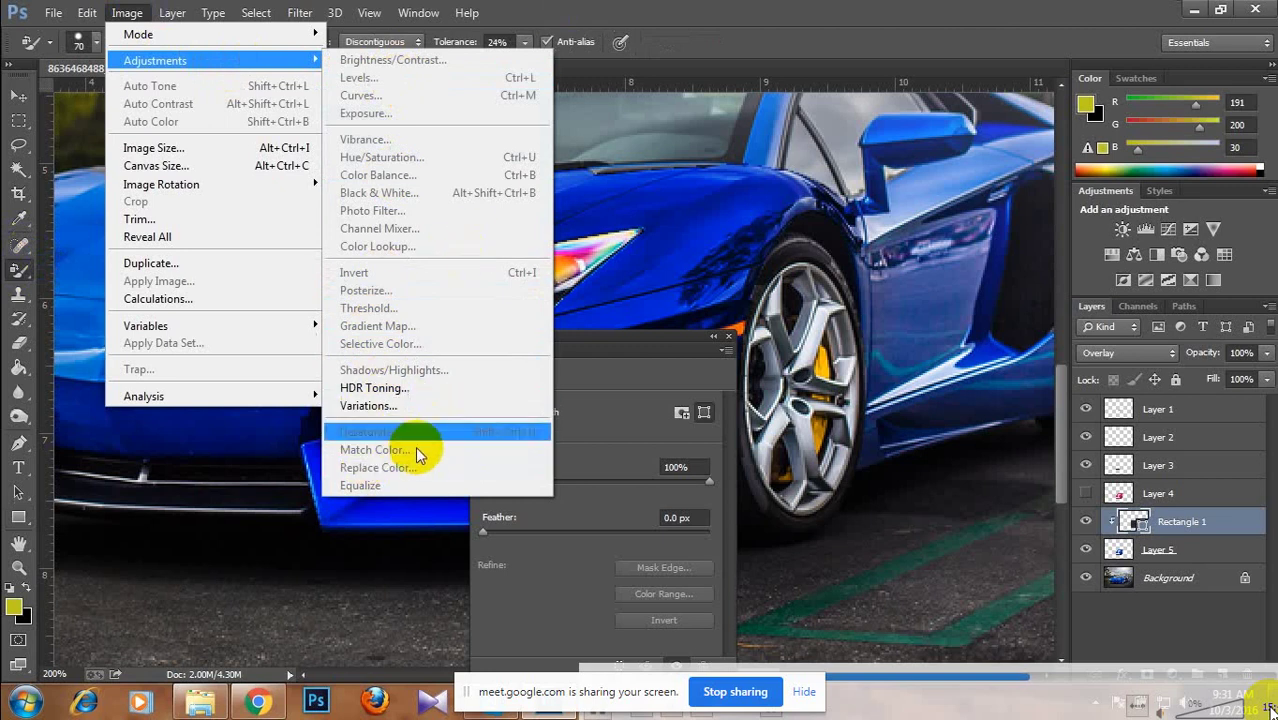
{"action": "left_click", "coordinate": [764, 72]}
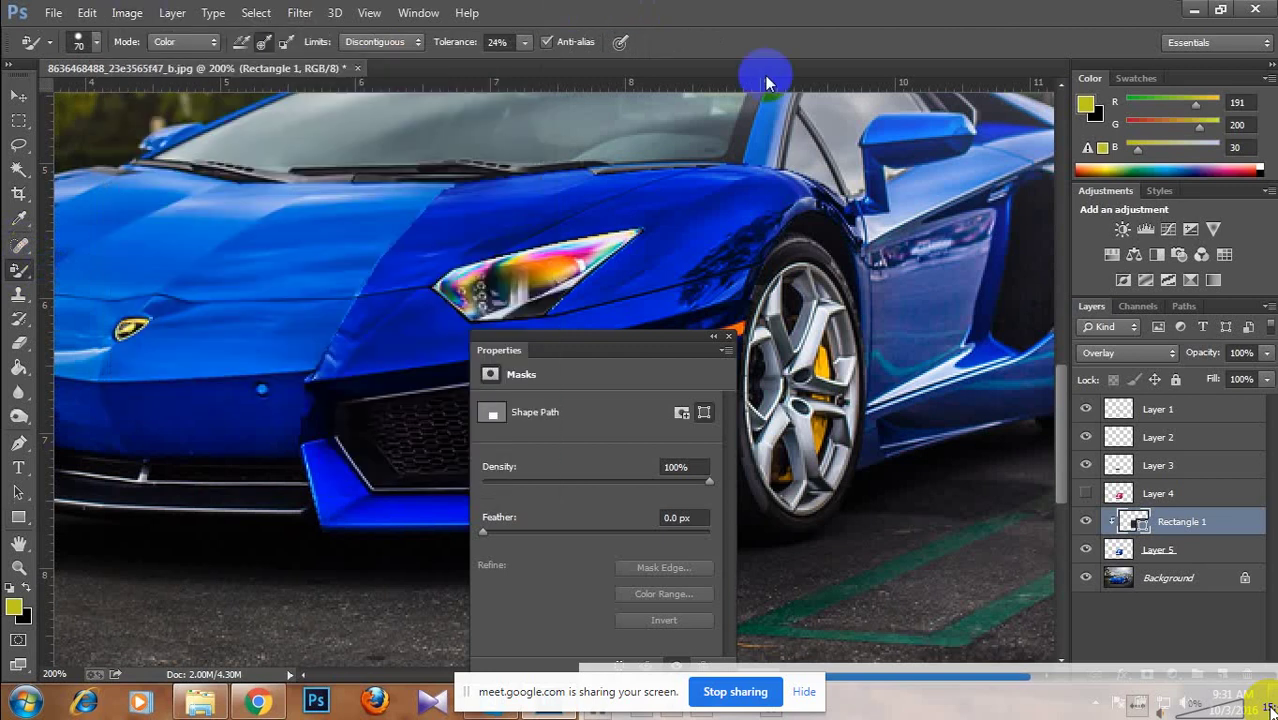
Hide and delete the Rectangle 1 layer, closing the floating mask properties.
{"action": "left_click", "coordinate": [1086, 523]}
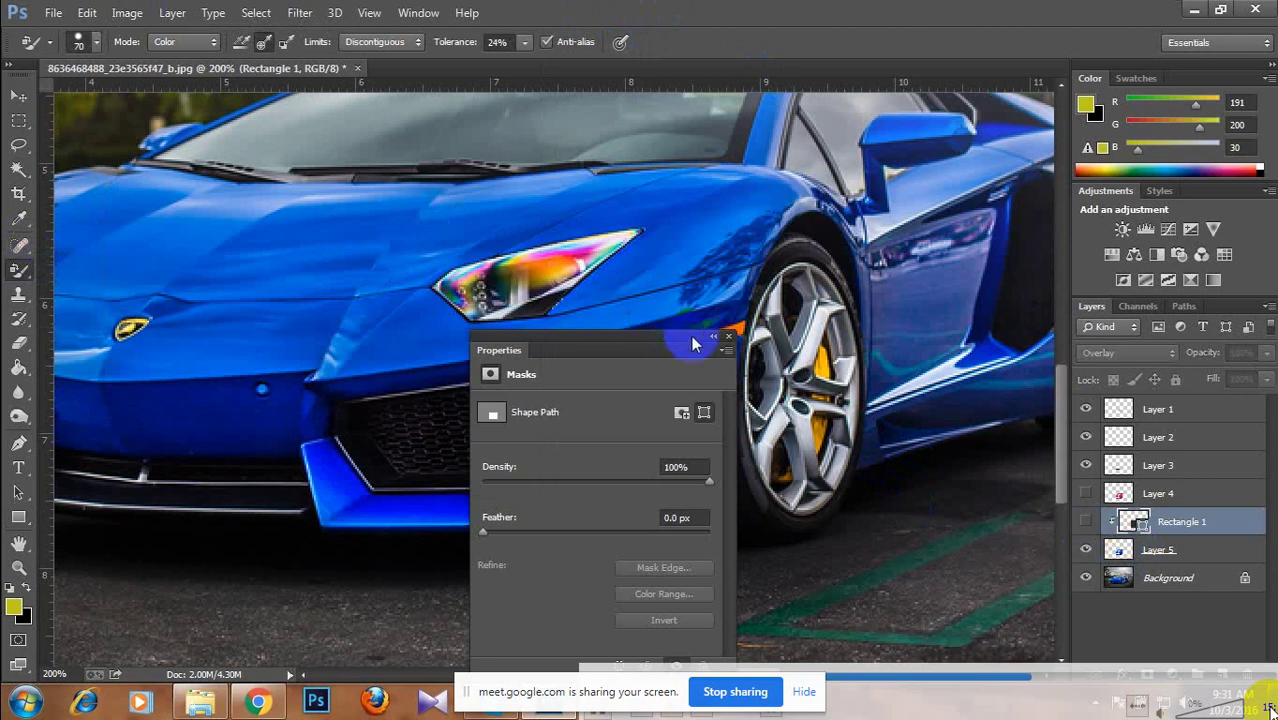
{"action": "left_click", "coordinate": [728, 337]}
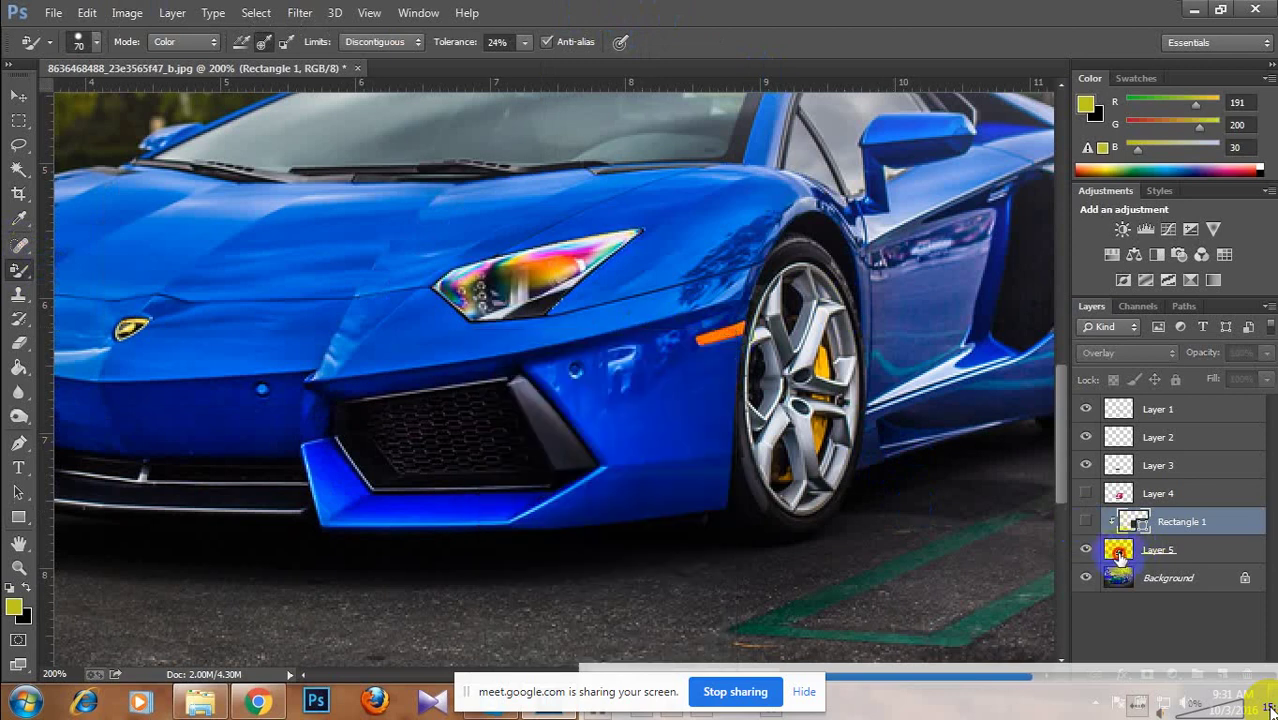
{"action": "left_click", "coordinate": [1118, 553]}
{"action": "left_click", "coordinate": [1183, 525]}
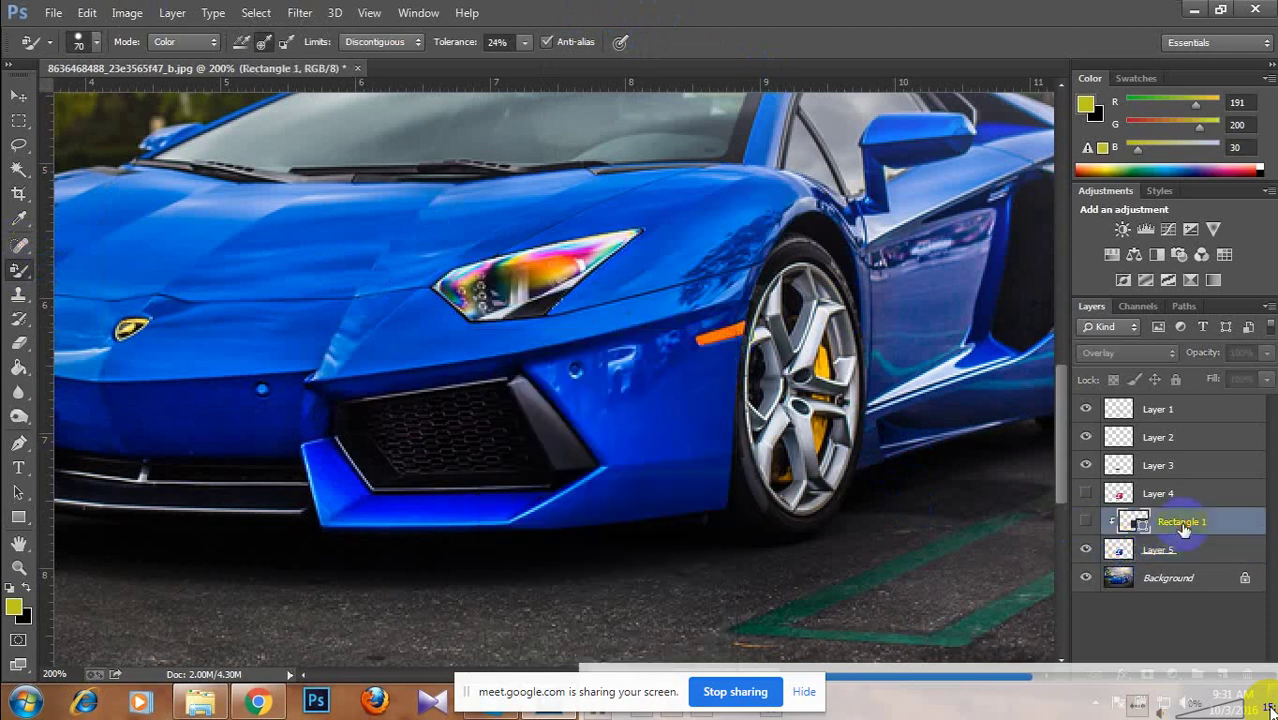
{"action": "key", "text": "Delete"}
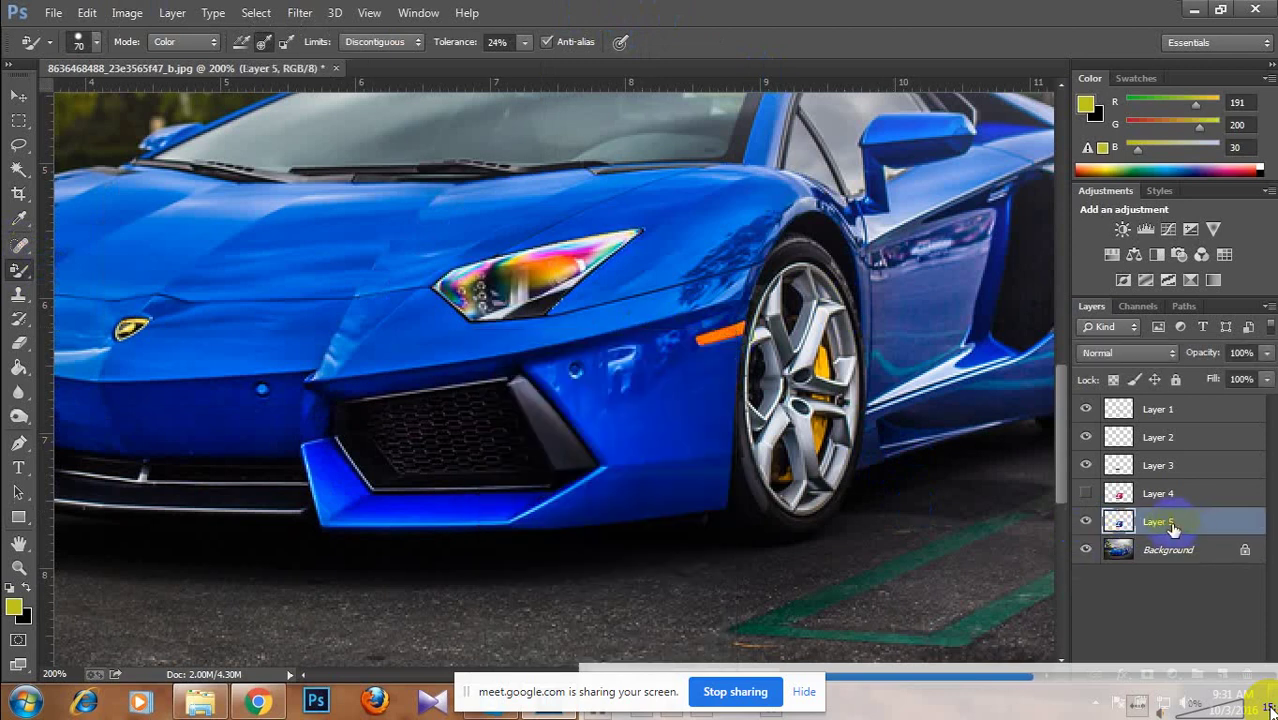
Try Match Color on Layer 5 with luminance 178 and color intensity 157.
{"action": "left_click", "coordinate": [130, 18]}
{"action": "mouse_move", "coordinate": [275, 60]}
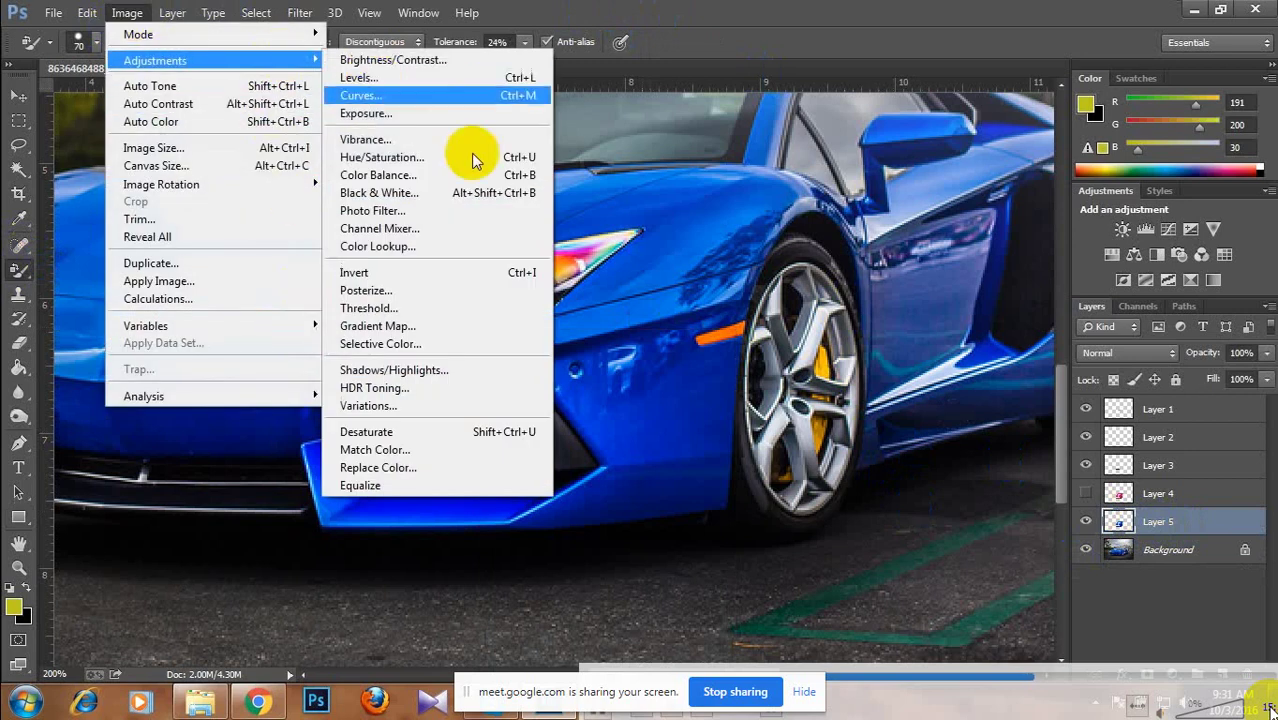
{"action": "left_click", "coordinate": [405, 452]}
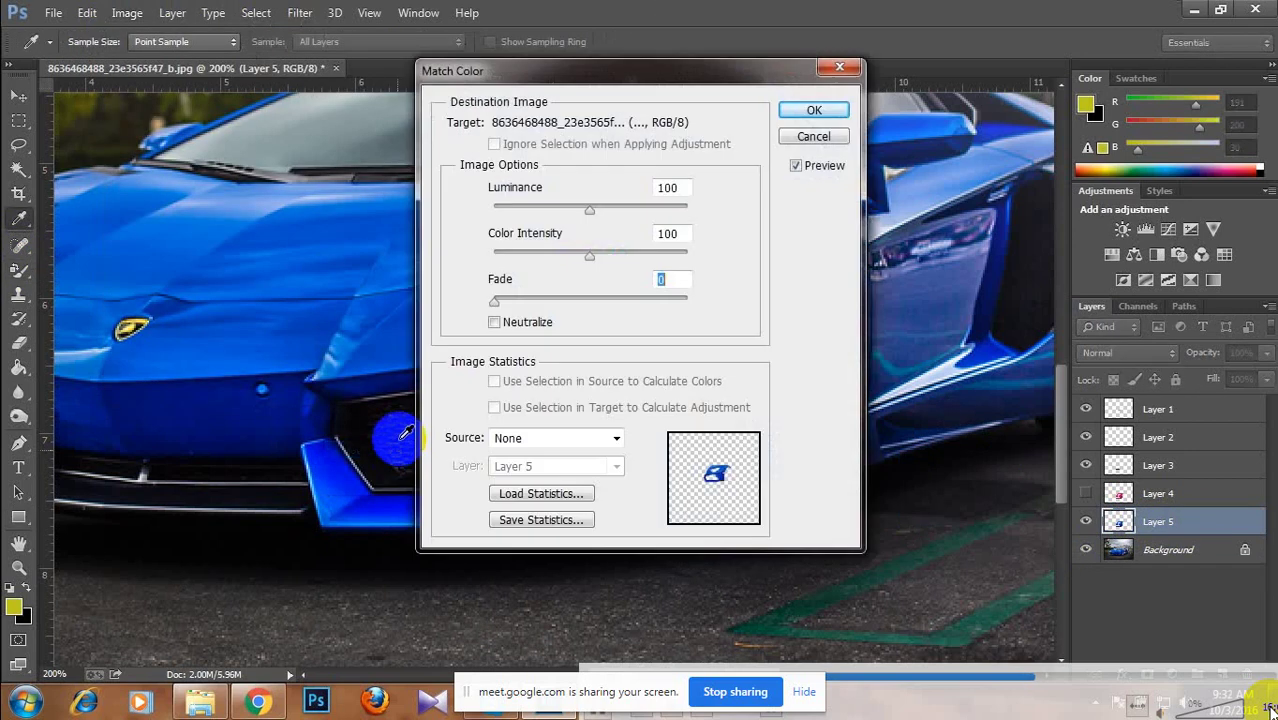
{"action": "left_click_drag", "start_coordinate": [750, 72], "coordinate": [1173, 64]}
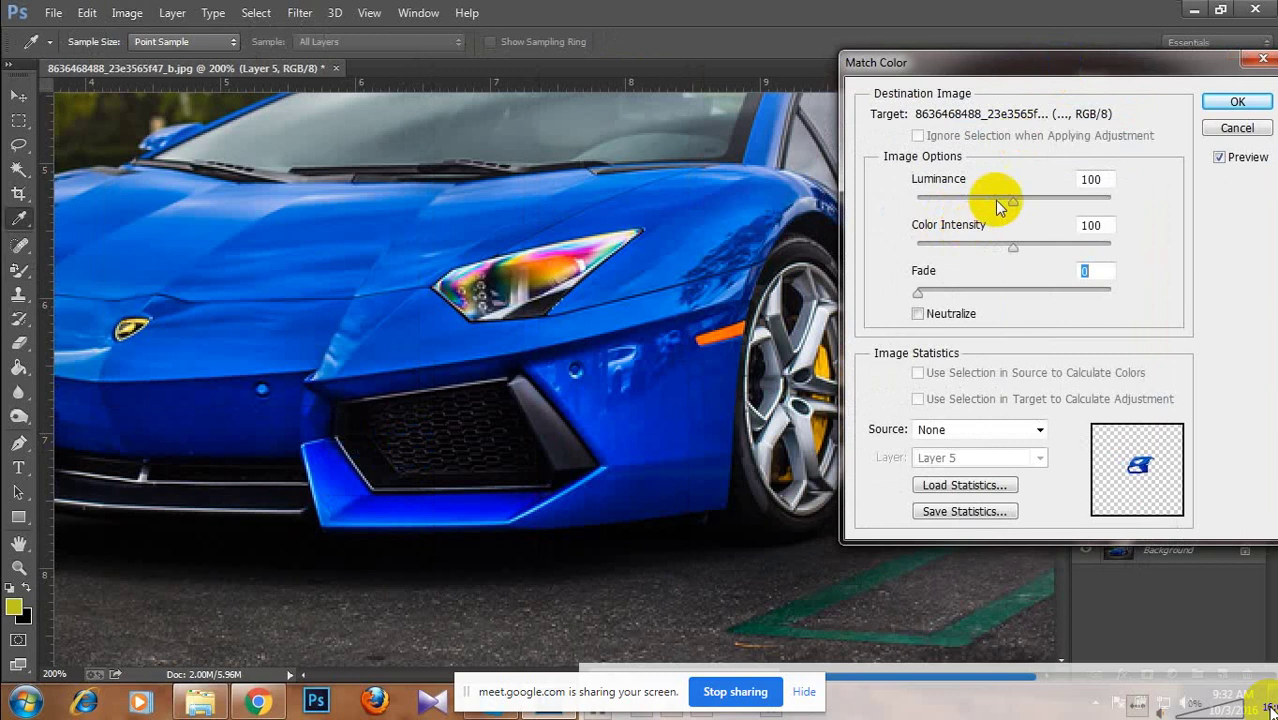
{"action": "left_click_drag", "start_coordinate": [1013, 200], "coordinate": [1089, 198]}
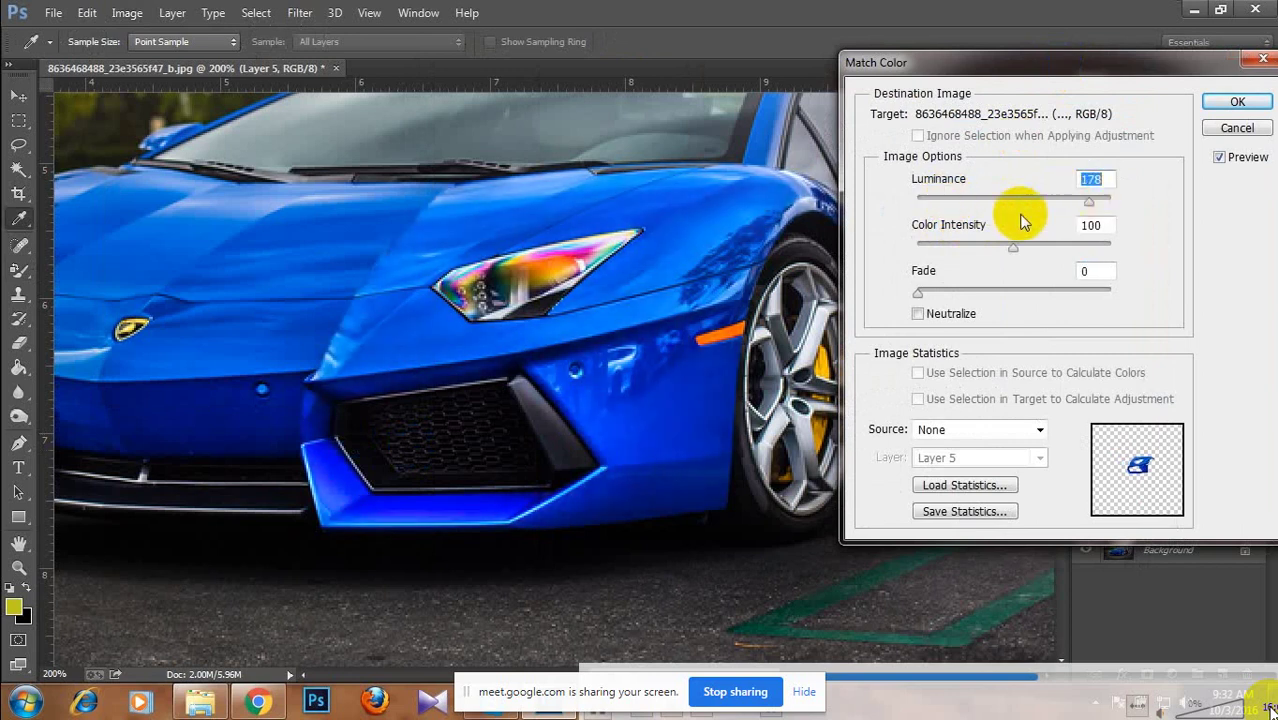
{"action": "left_click_drag", "start_coordinate": [1012, 250], "coordinate": [1067, 250]}
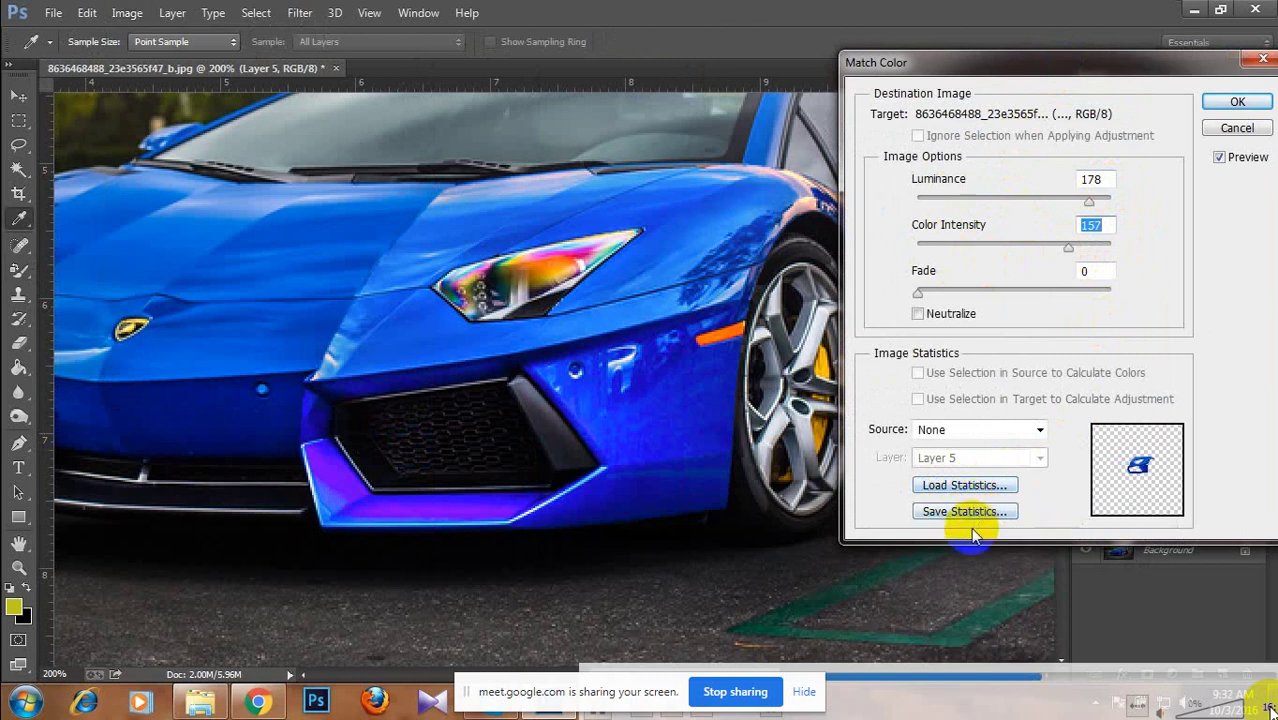
{"action": "left_click", "coordinate": [1237, 128]}
{"action": "left_click", "coordinate": [127, 12]}
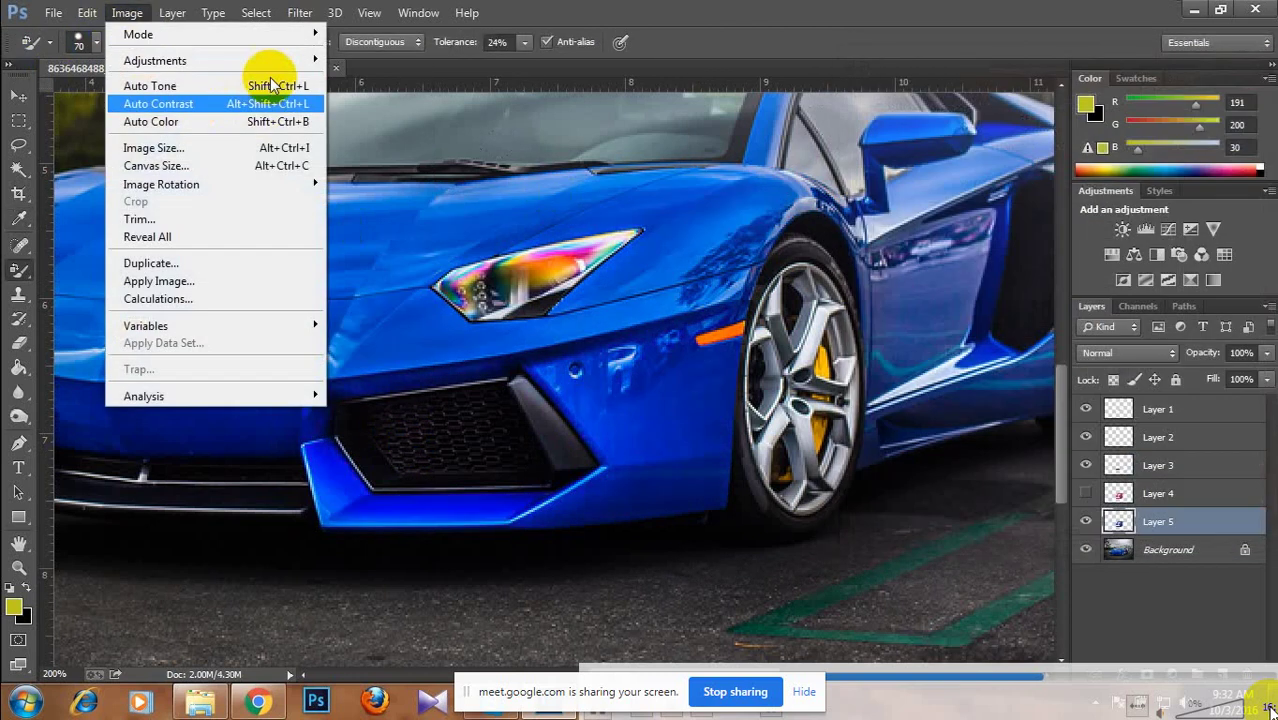
{"action": "mouse_move", "coordinate": [300, 60]}
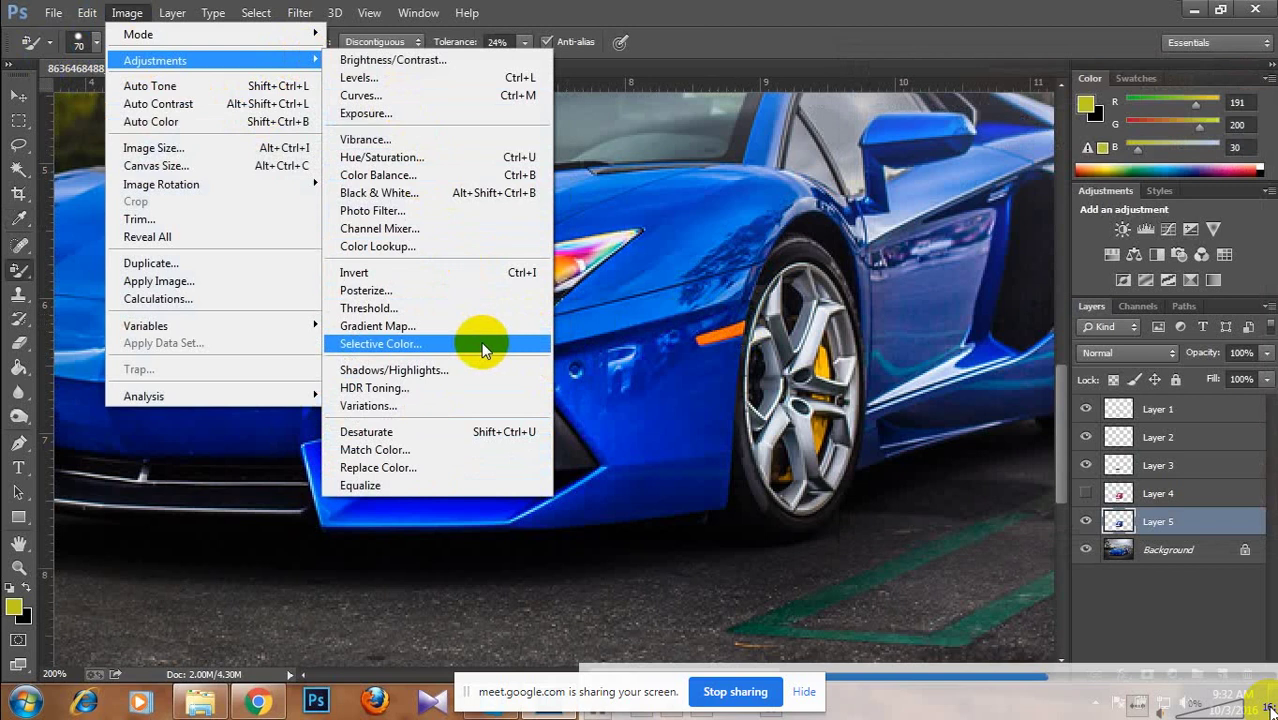
{"action": "left_click", "coordinate": [615, 355]}
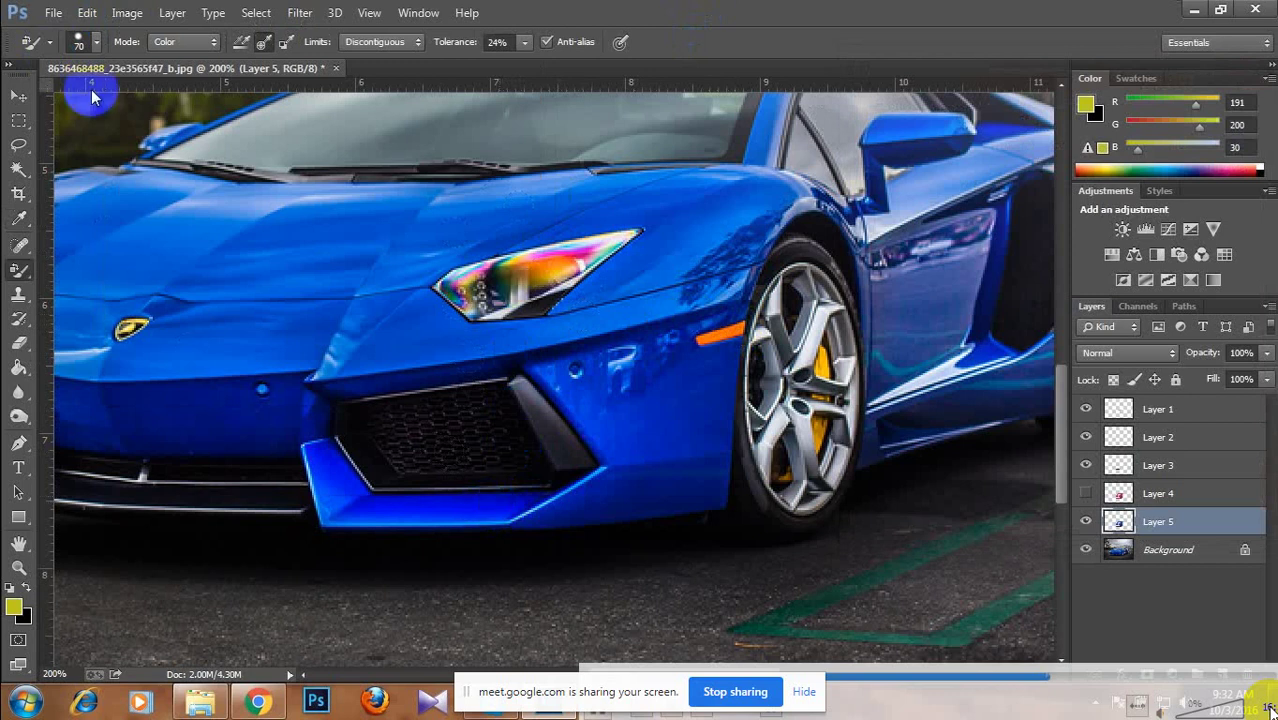
{"action": "left_click", "coordinate": [127, 12]}
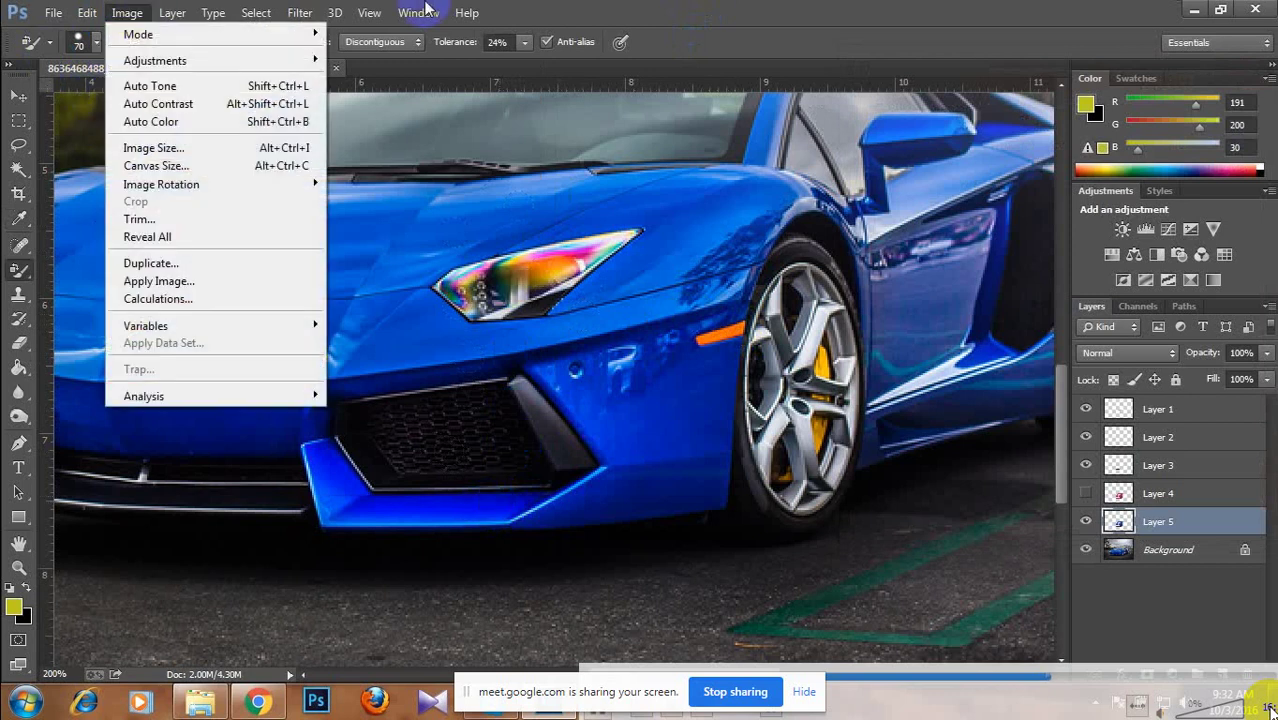
Hide Layers 1, 2, 3 and 5, leaving only the Background layer showing.
{"action": "left_click_drag", "start_coordinate": [1104, 494], "coordinate": [1088, 410]}
{"action": "left_click", "coordinate": [1086, 521]}
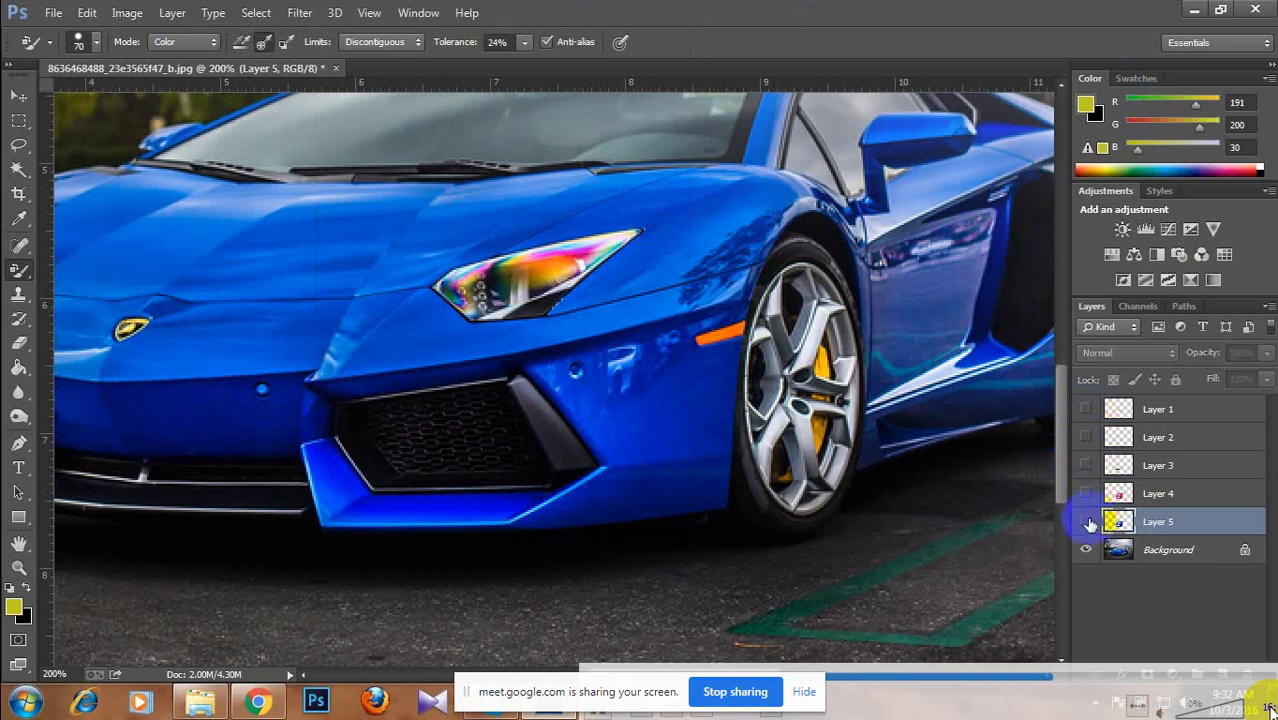
{"action": "key", "text": "ctrl+0"}
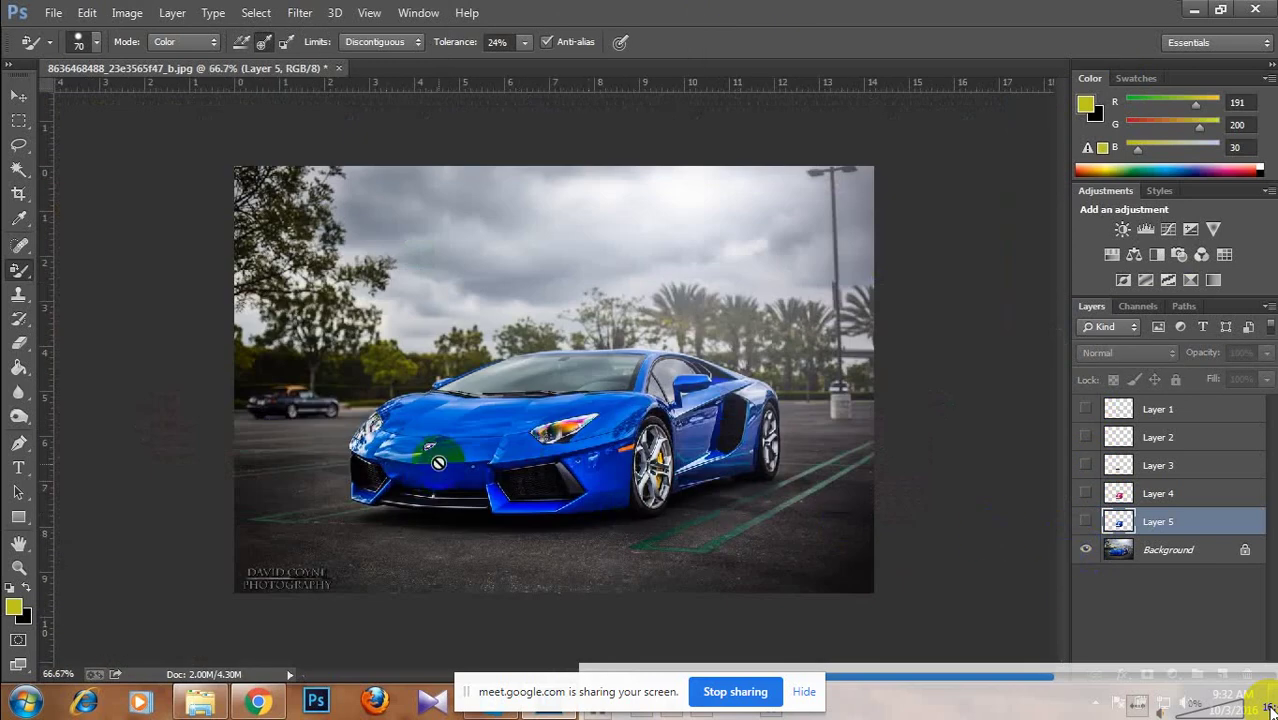
{"action": "key", "text": "ctrl+plus"}
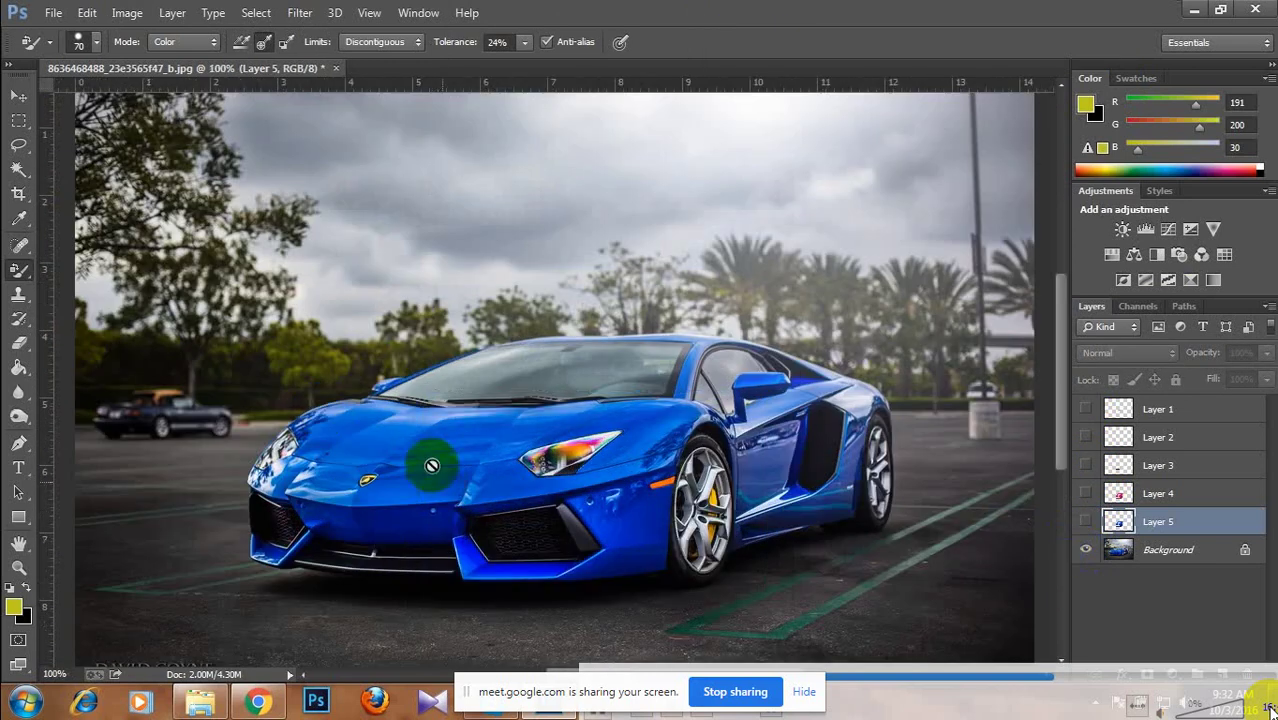
Duplicate the Background layer.
{"action": "left_click", "coordinate": [127, 16]}
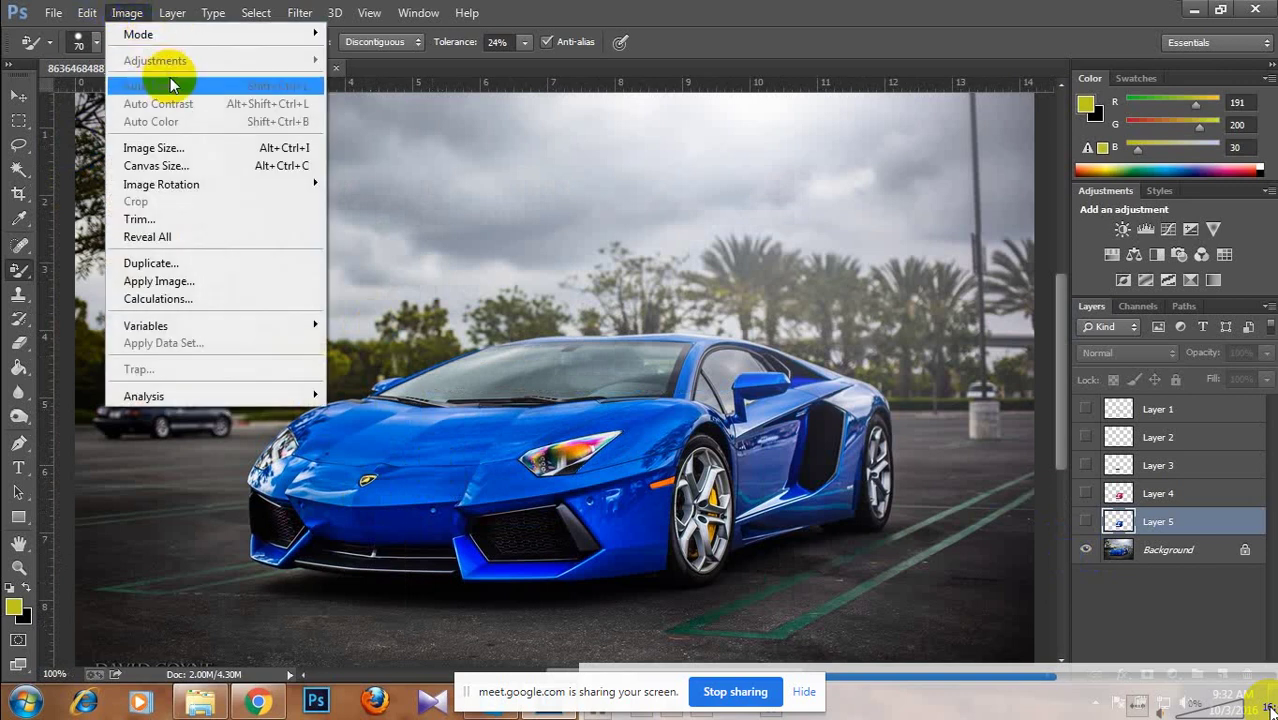
{"action": "left_click", "coordinate": [1165, 550]}
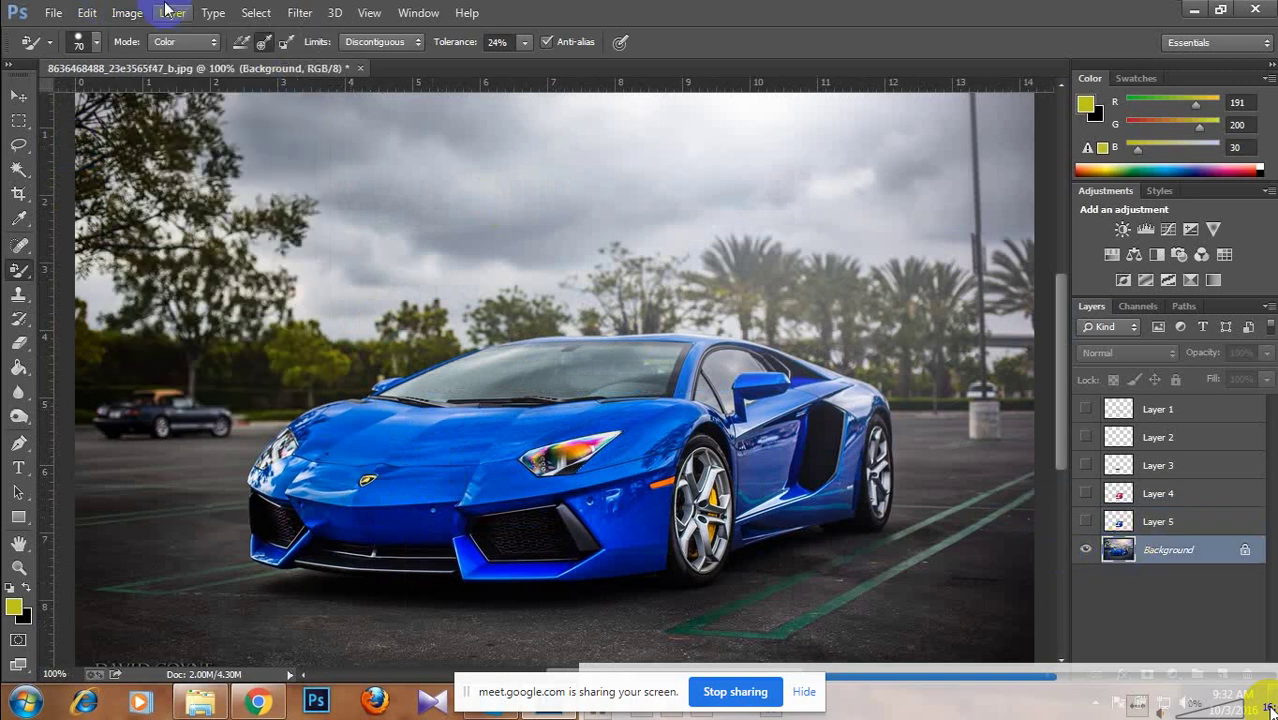
{"action": "key", "text": "ctrl+j"}
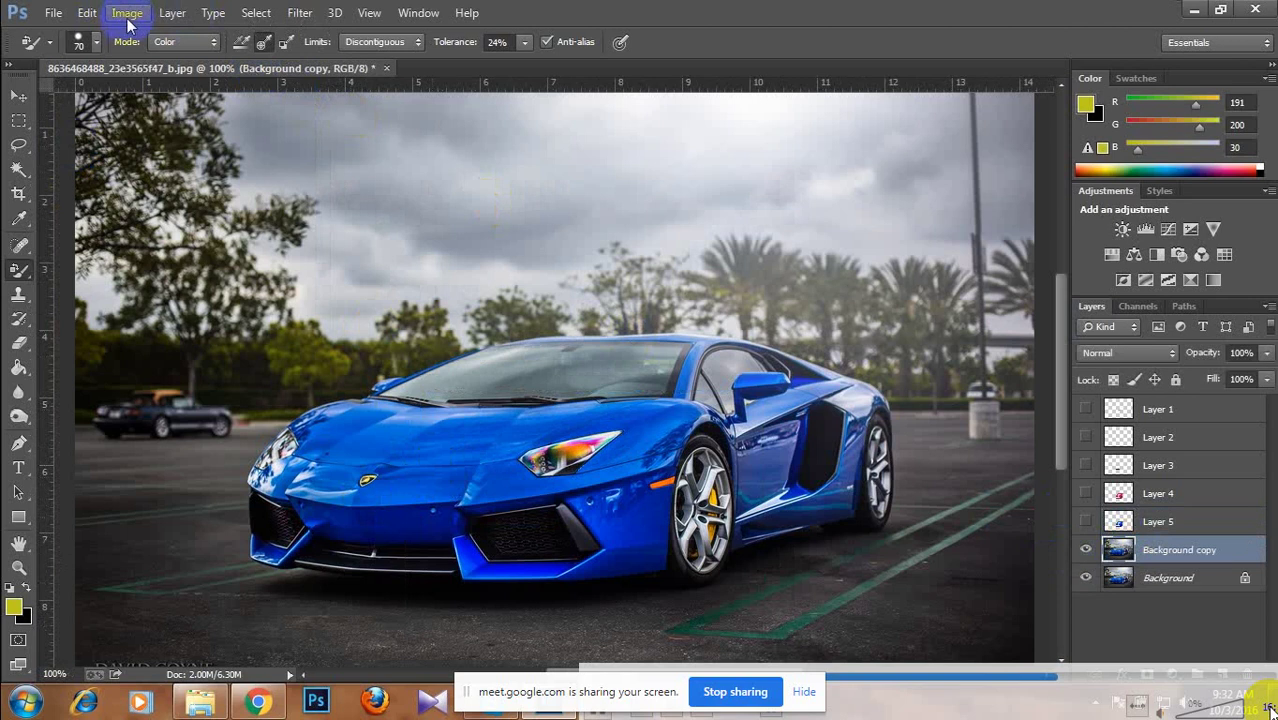
Start a Selective Color adjustment on the Background copy, setting the Blues to Yellow -100% and Black +43%.
{"action": "left_click", "coordinate": [127, 13]}
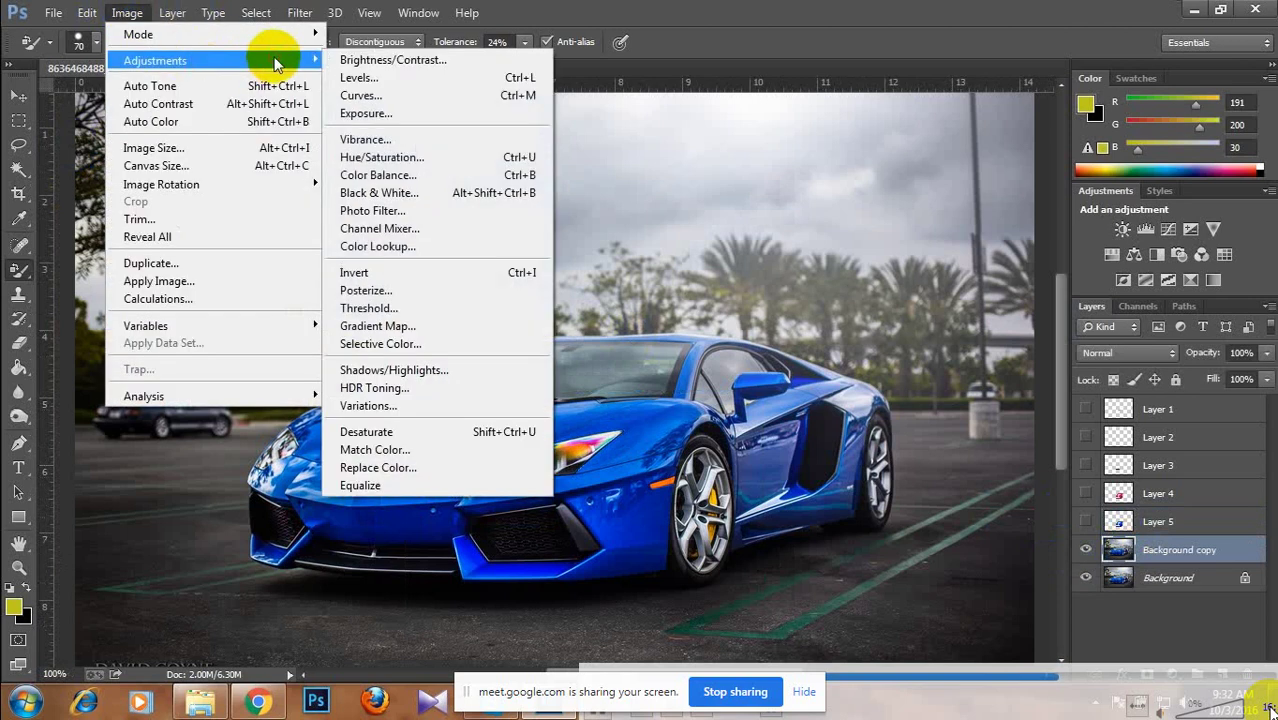
{"action": "left_click", "coordinate": [430, 343]}
{"action": "mouse_move", "coordinate": [918, 74]}
{"action": "left_mouse_down"}
{"action": "mouse_move", "coordinate": [1128, 0]}
{"action": "mouse_move", "coordinate": [890, 89]}
{"action": "mouse_move", "coordinate": [896, 29]}
{"action": "mouse_move", "coordinate": [912, 60]}
{"action": "left_mouse_up"}
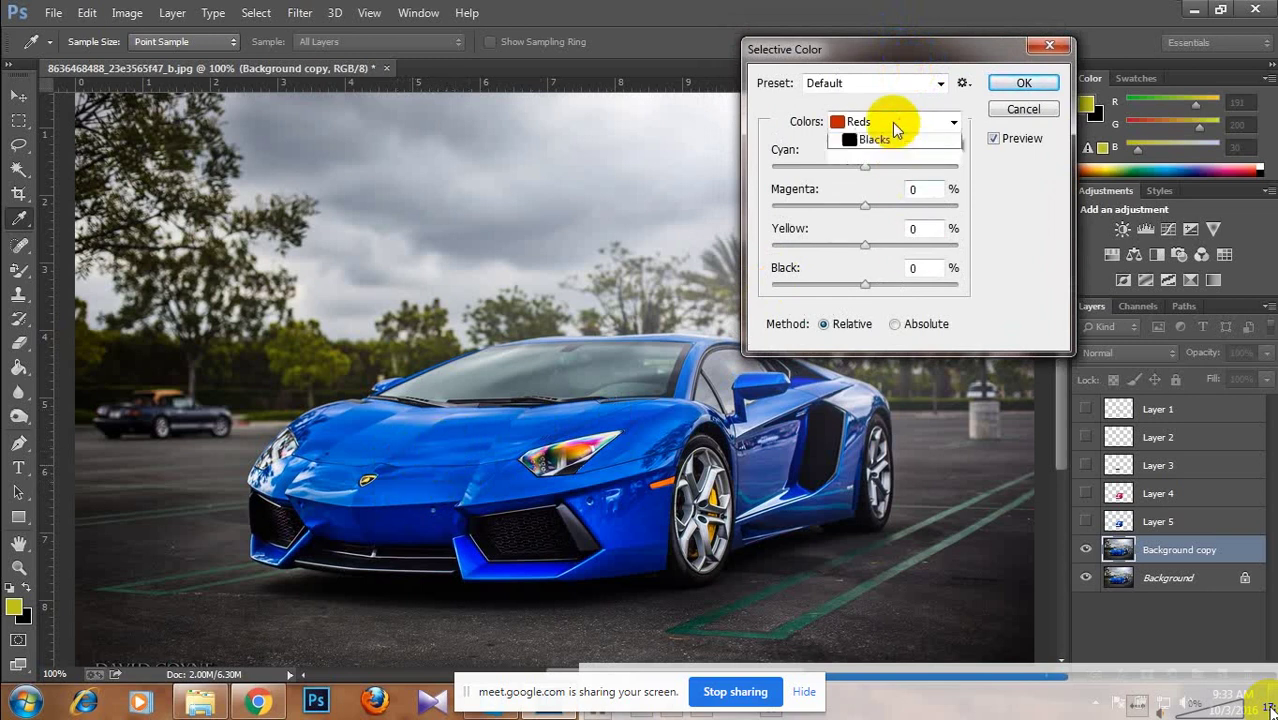
{"action": "left_click", "coordinate": [893, 122]}
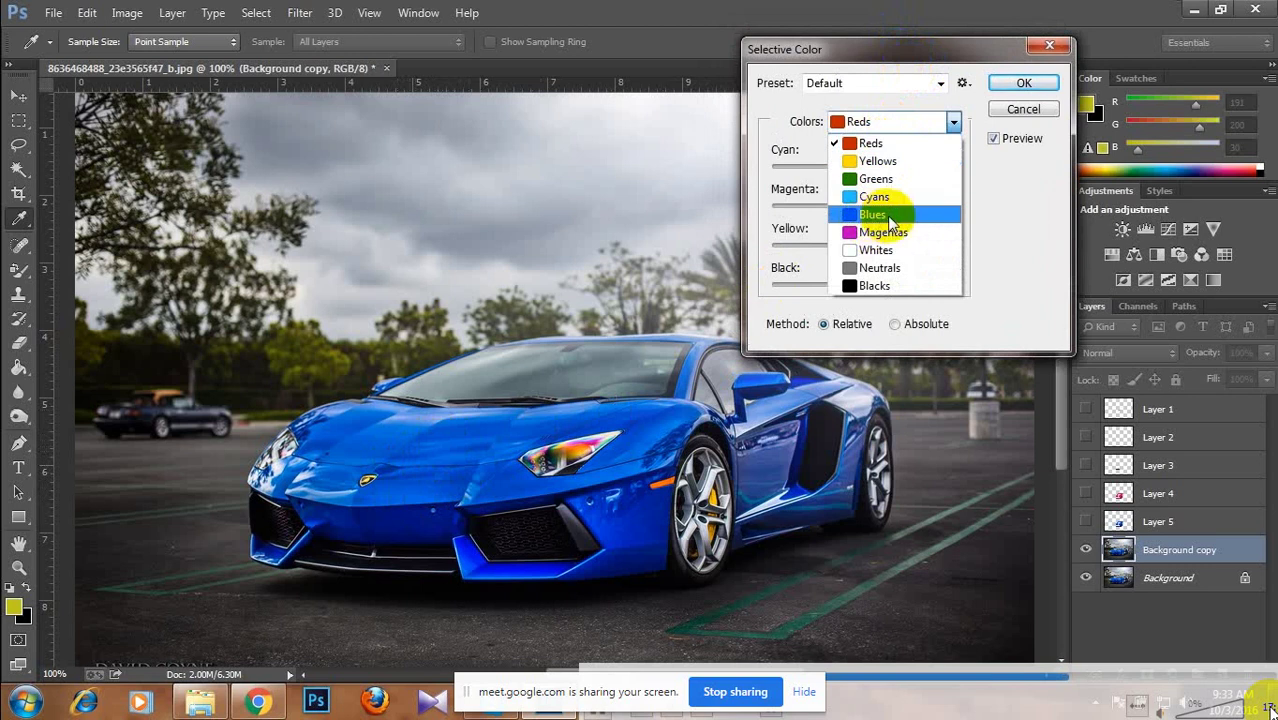
{"action": "left_click", "coordinate": [887, 216]}
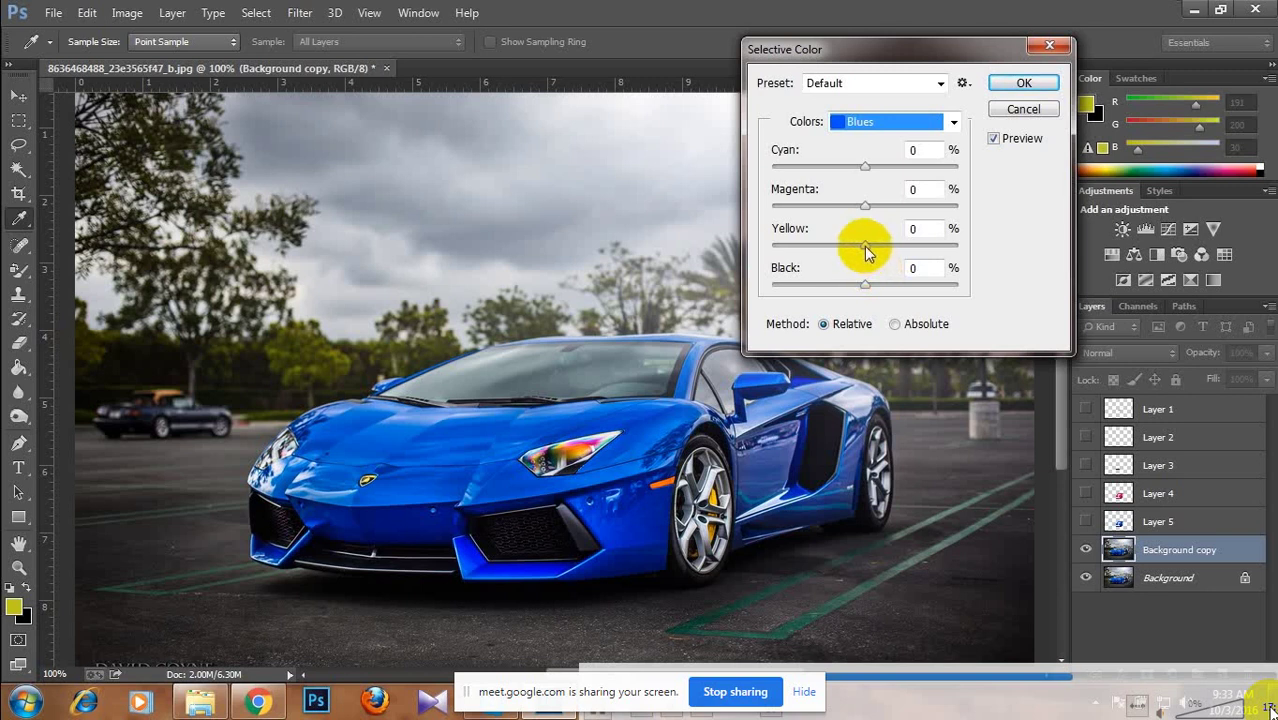
{"action": "left_click_drag", "start_coordinate": [859, 251], "coordinate": [633, 268]}
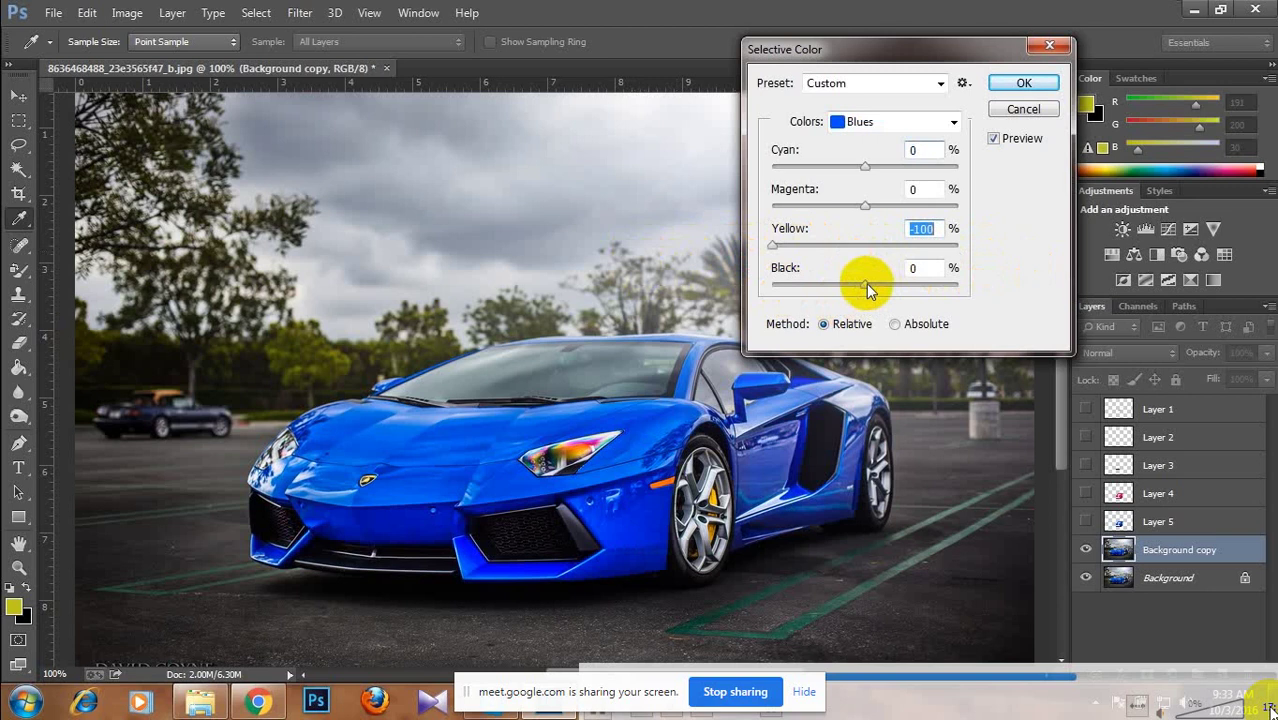
{"action": "left_click_drag", "start_coordinate": [866, 285], "coordinate": [905, 303]}
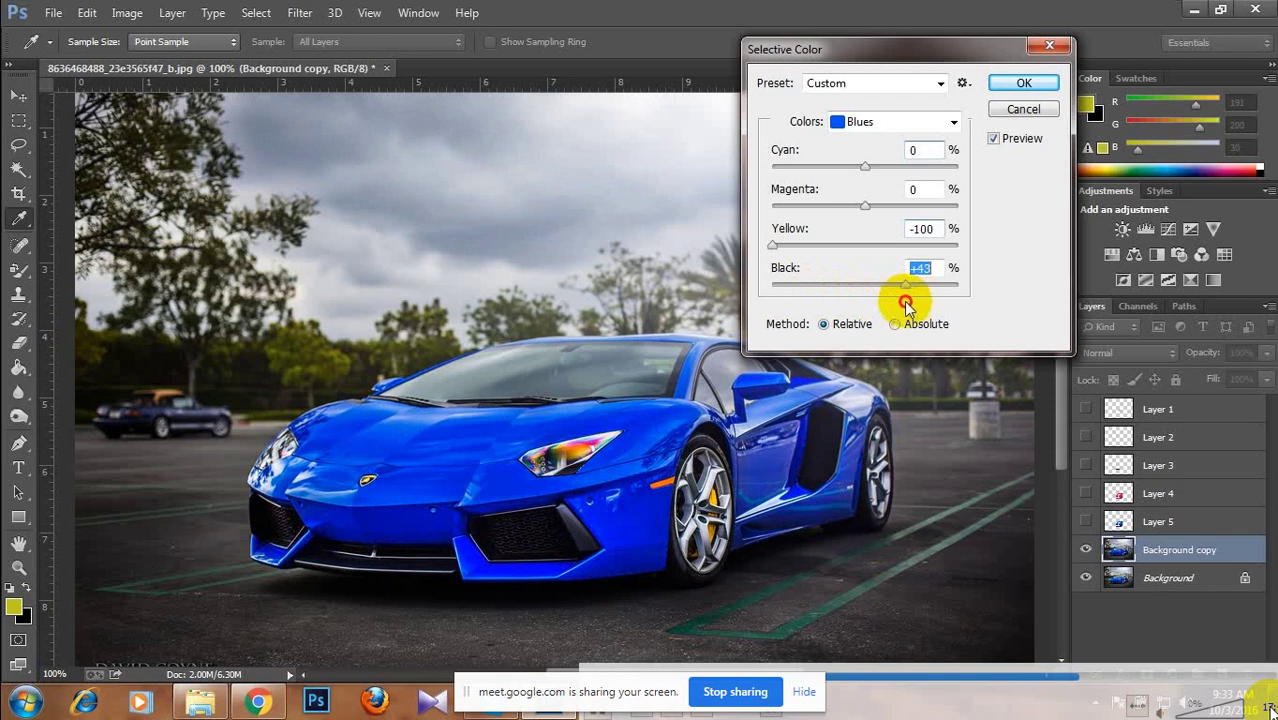
Set Yellow to +100% for the Yellows range of the Selective Color adjustment.
{"action": "left_click", "coordinate": [888, 124]}
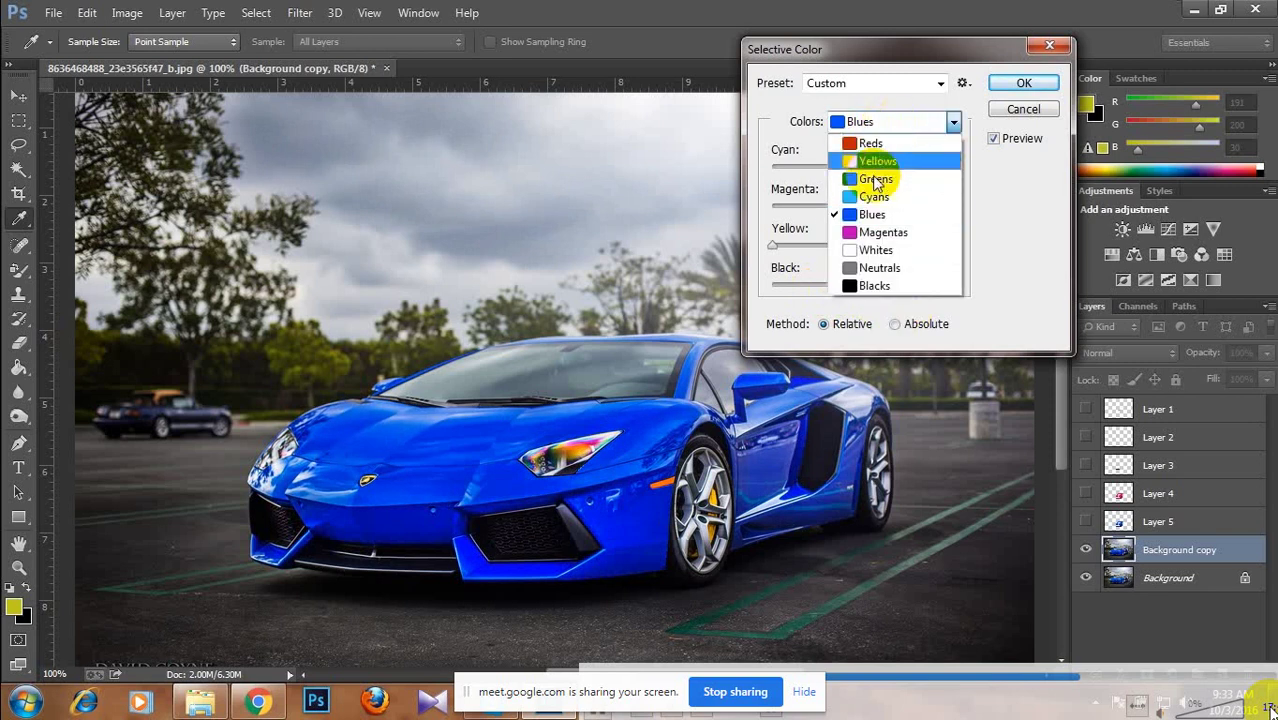
{"action": "left_click", "coordinate": [872, 163]}
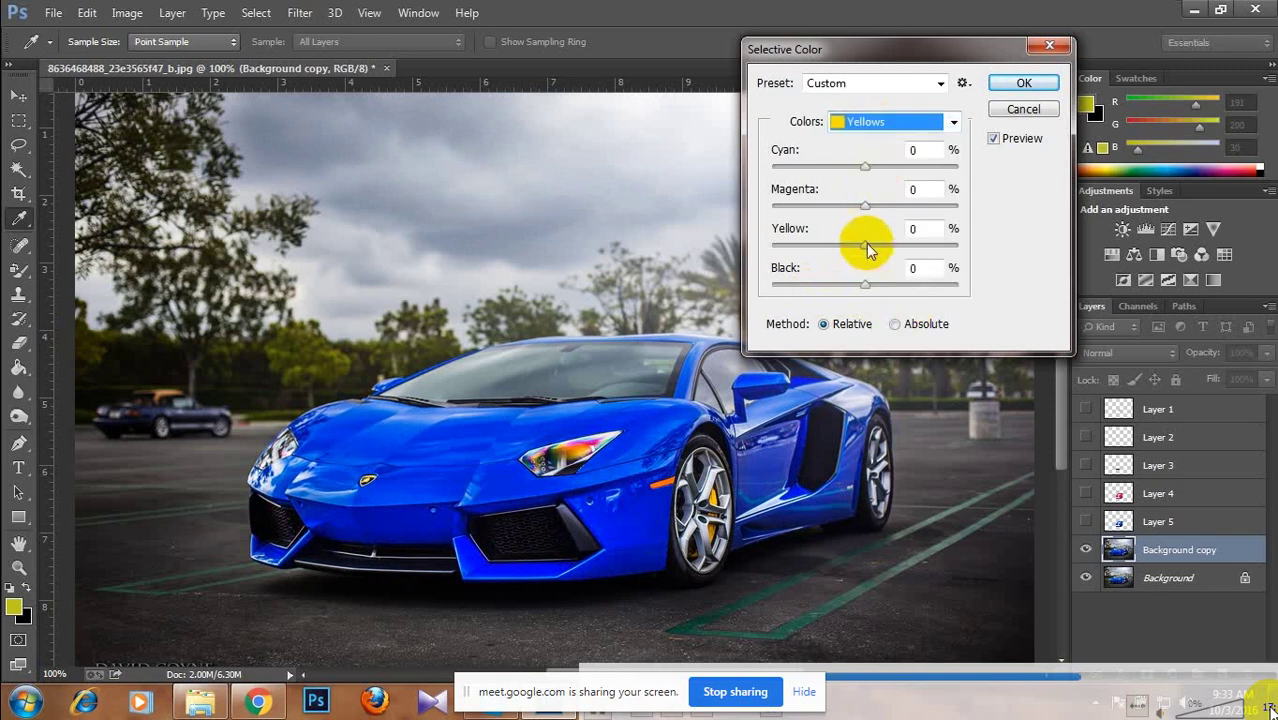
{"action": "left_click_drag", "start_coordinate": [865, 243], "coordinate": [910, 230]}
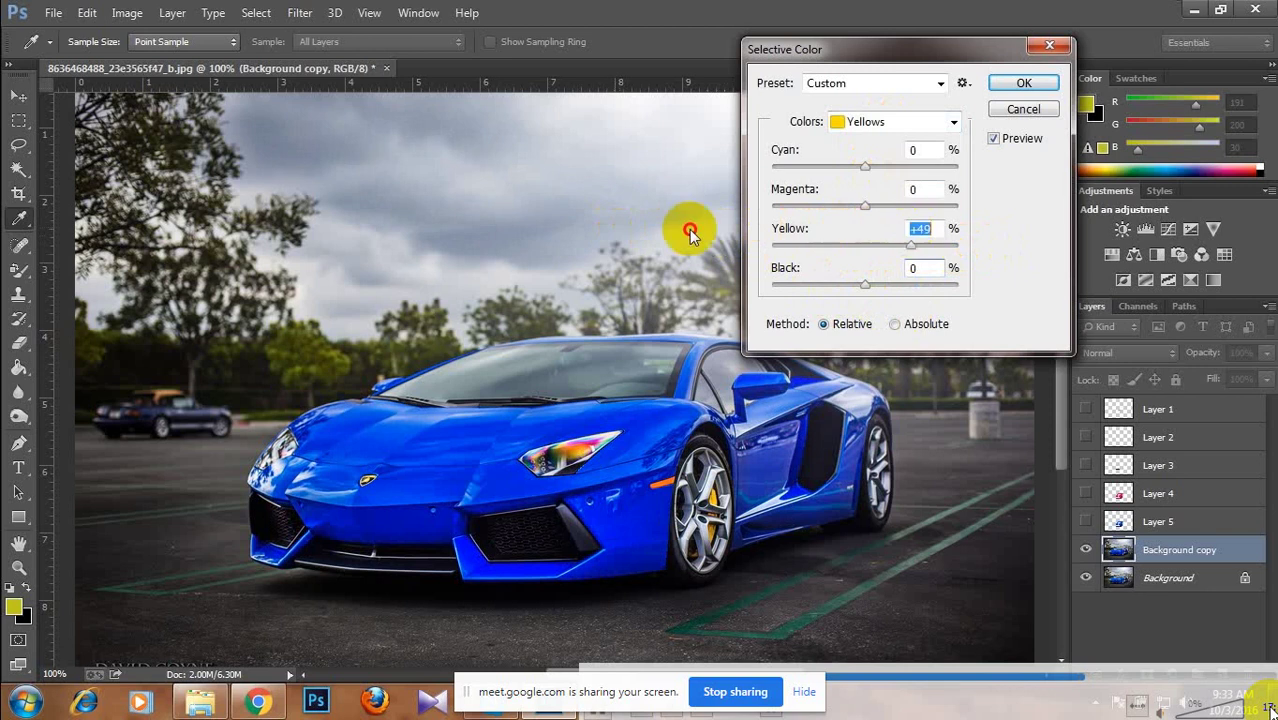
{"action": "left_click_drag", "start_coordinate": [690, 232], "coordinate": [1052, 190]}
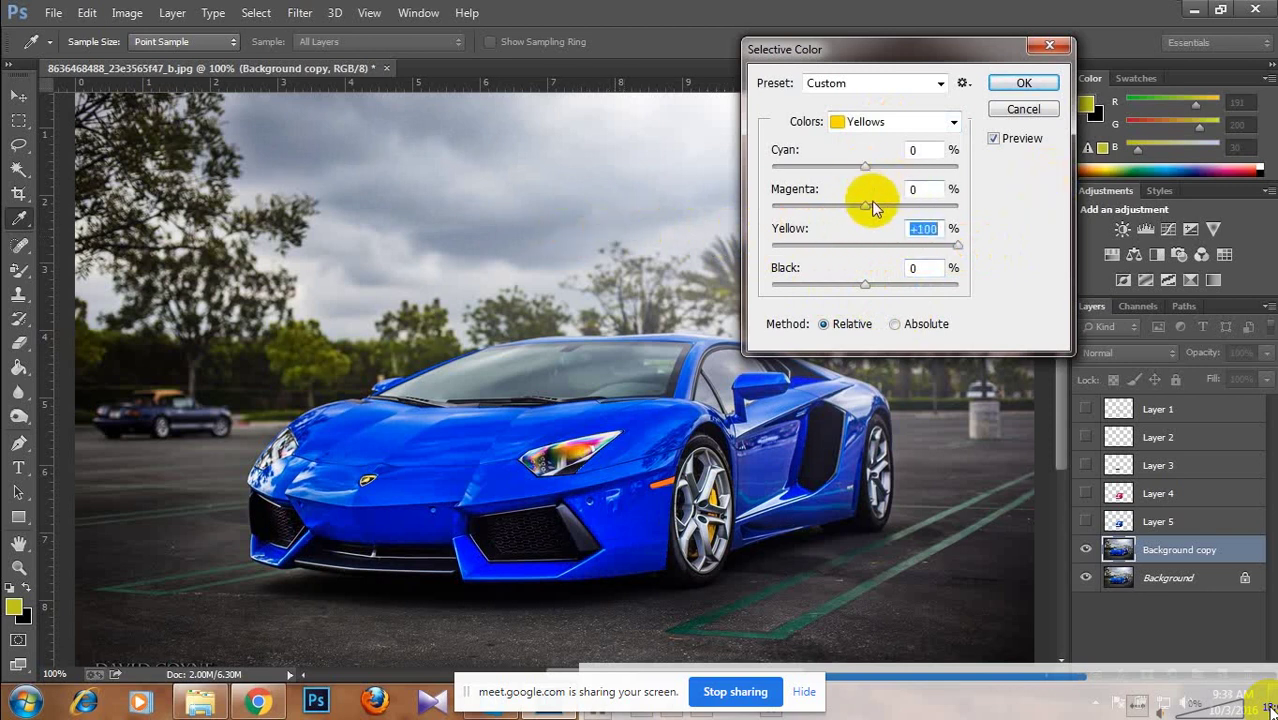
Set Black to +52% for the Yellows, then Magenta +64% and Yellow +18% for the Neutrals, and apply the Selective Color adjustment.
{"action": "left_click_drag", "start_coordinate": [865, 285], "coordinate": [924, 308]}
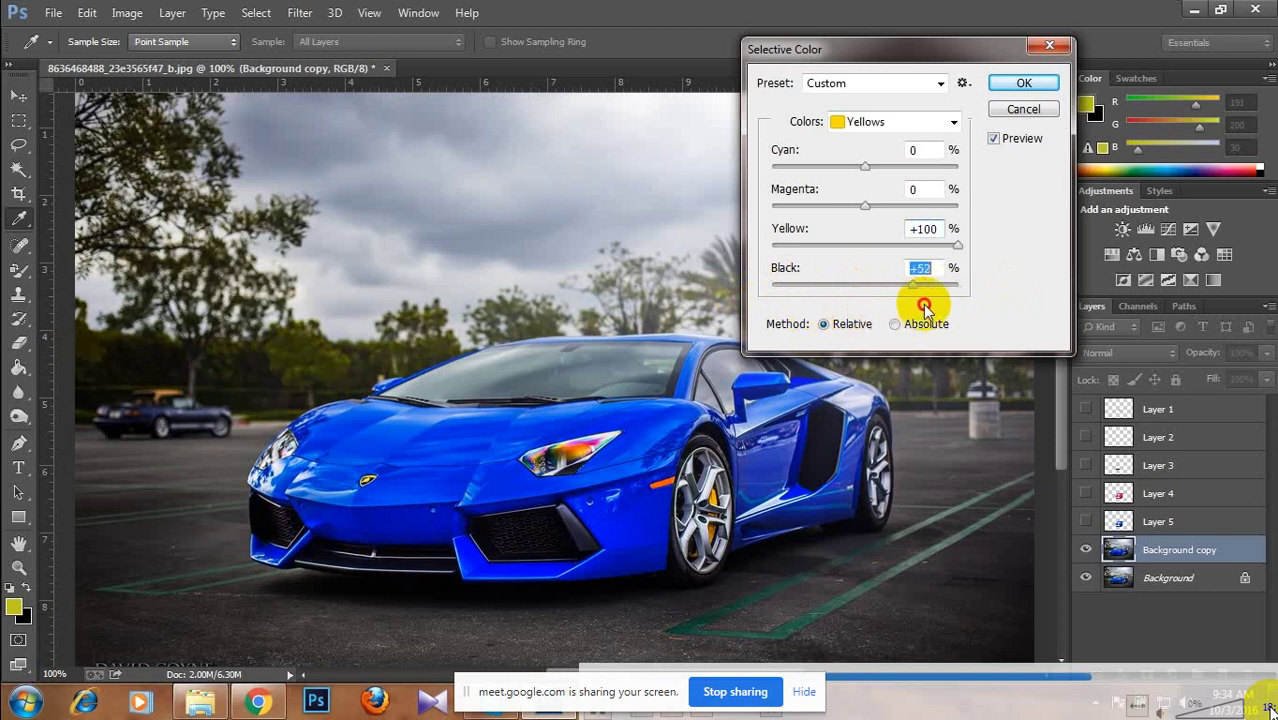
{"action": "left_click", "coordinate": [880, 120]}
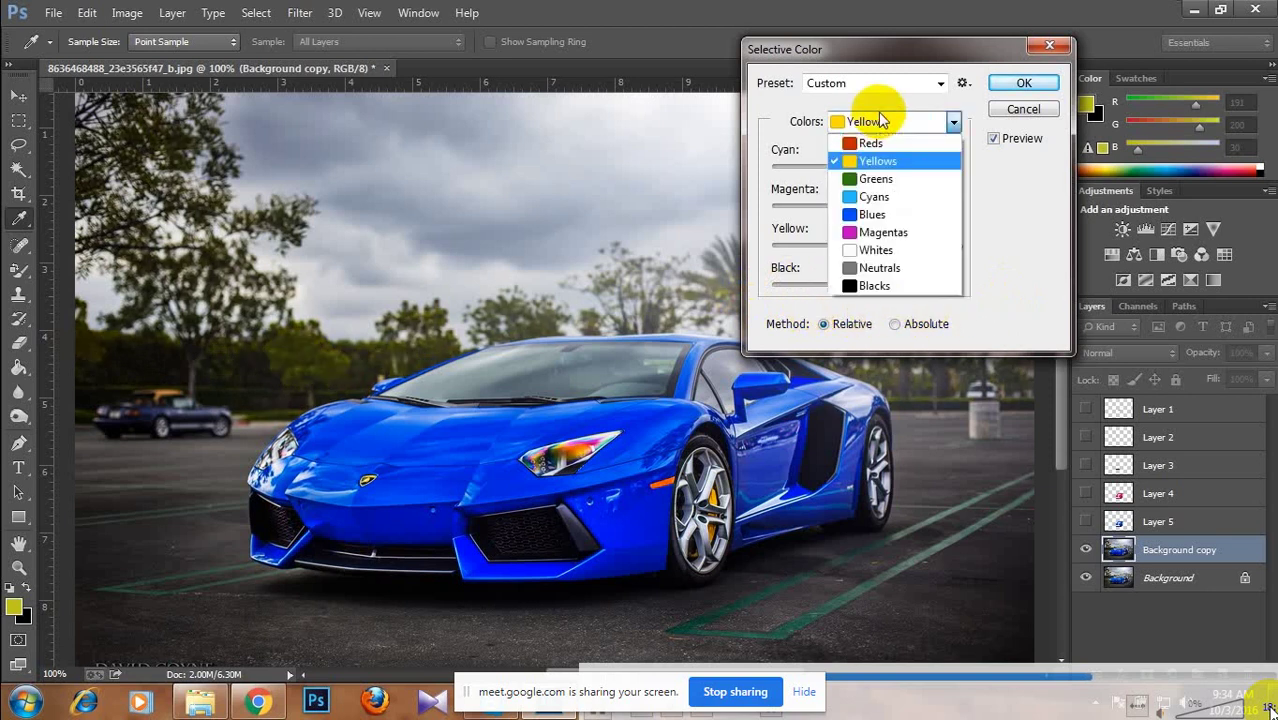
{"action": "left_click", "coordinate": [885, 267]}
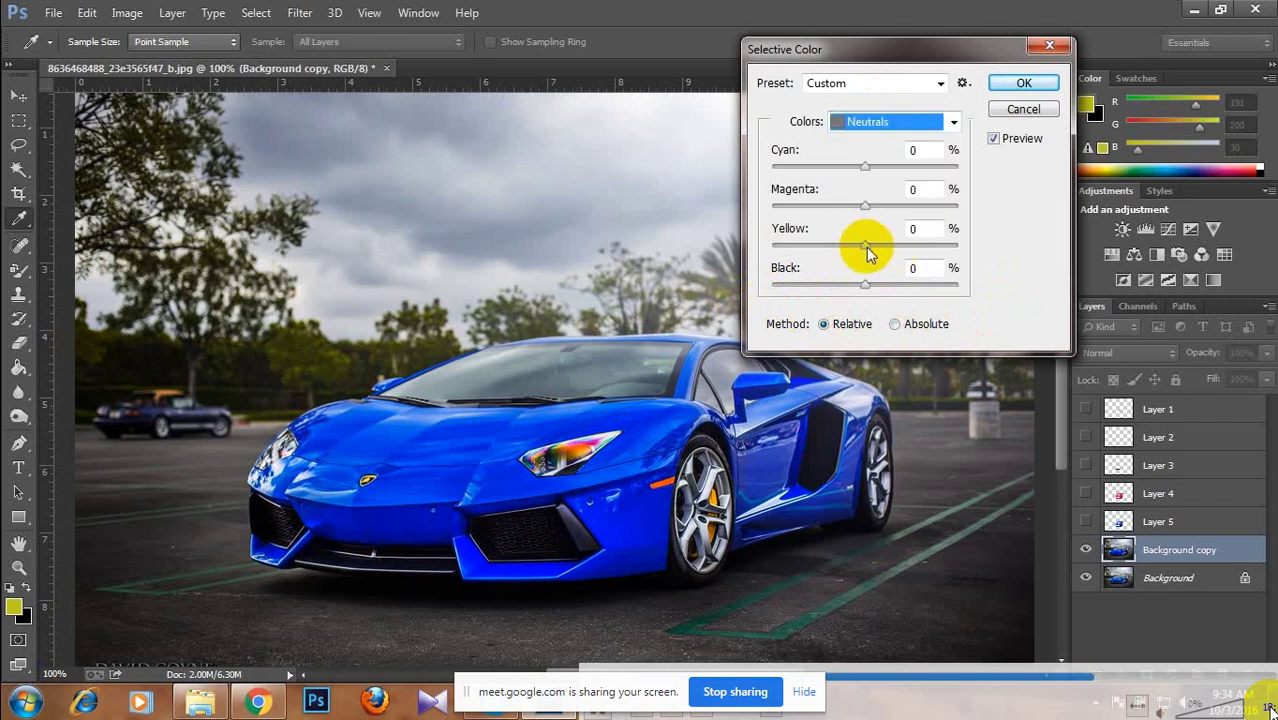
{"action": "left_click", "coordinate": [849, 246]}
{"action": "mouse_move", "coordinate": [849, 246]}
{"action": "left_mouse_down"}
{"action": "mouse_move", "coordinate": [802, 244]}
{"action": "mouse_move", "coordinate": [957, 250]}
{"action": "mouse_move", "coordinate": [790, 246]}
{"action": "mouse_move", "coordinate": [866, 250]}
{"action": "left_mouse_up"}
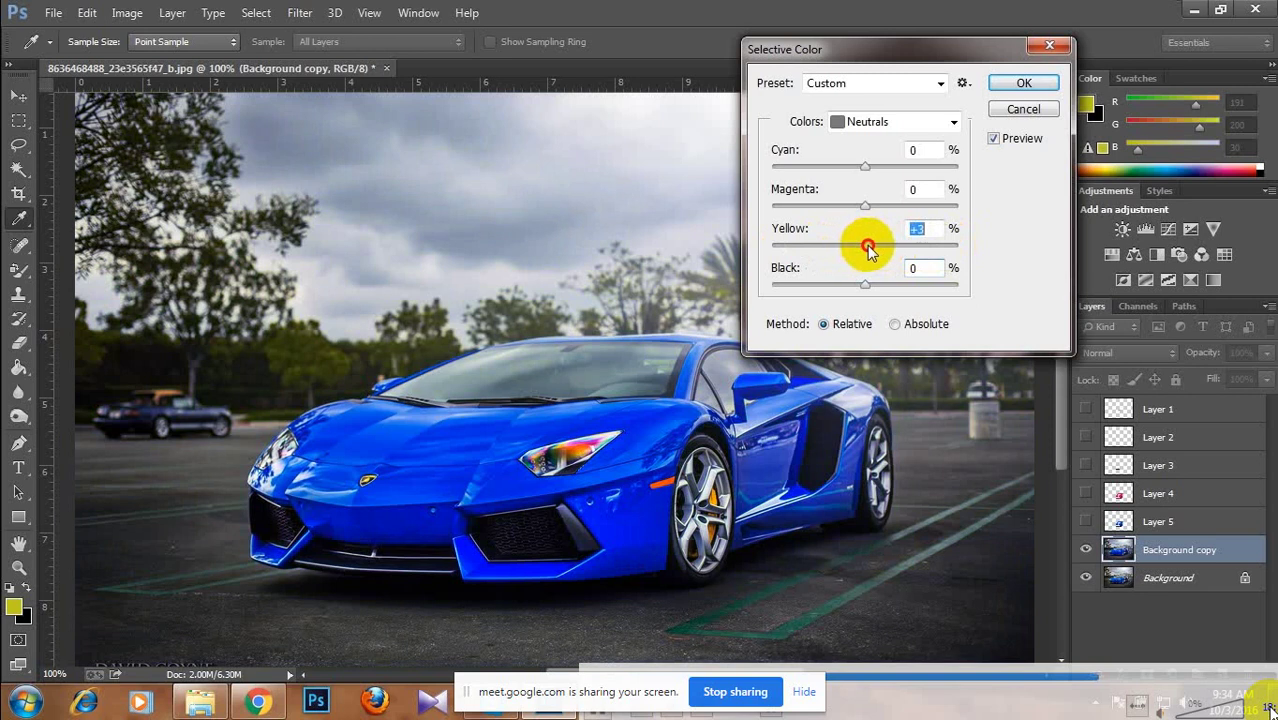
{"action": "left_click_drag", "start_coordinate": [870, 248], "coordinate": [881, 248]}
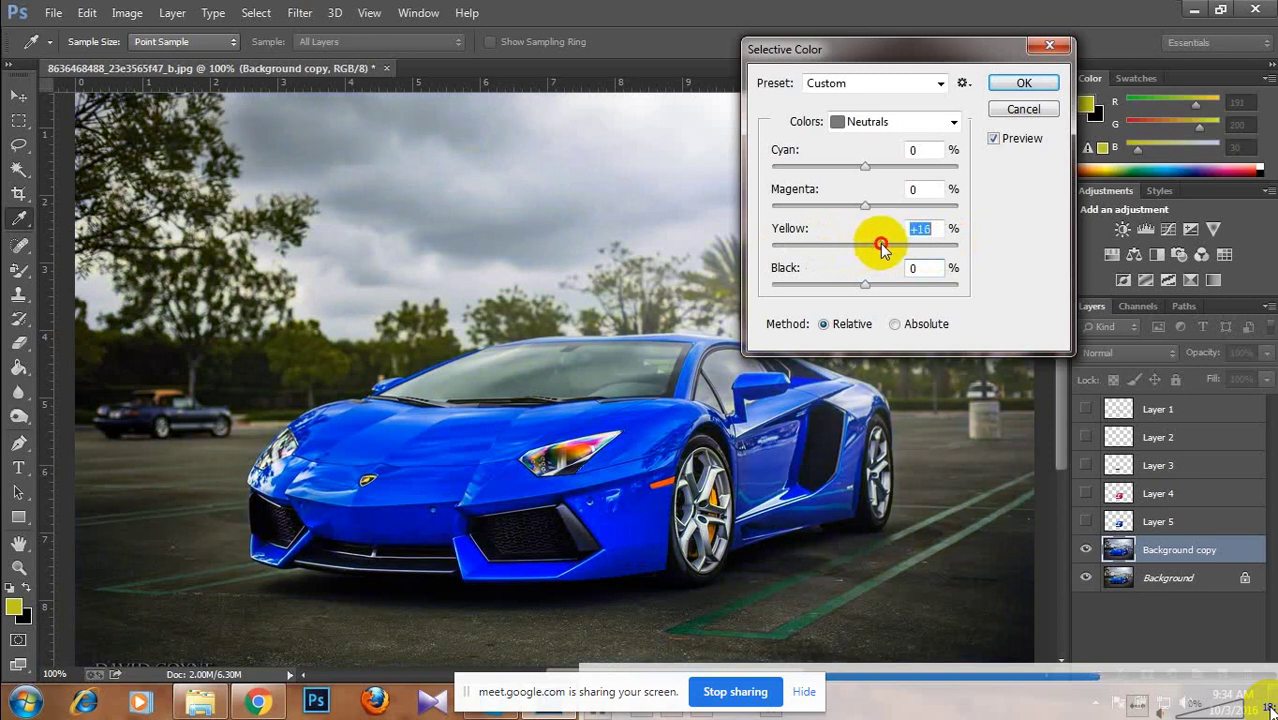
{"action": "left_click_drag", "start_coordinate": [860, 205], "coordinate": [924, 220]}
{"action": "left_click", "coordinate": [1023, 83]}
{"action": "key", "text": "b"}
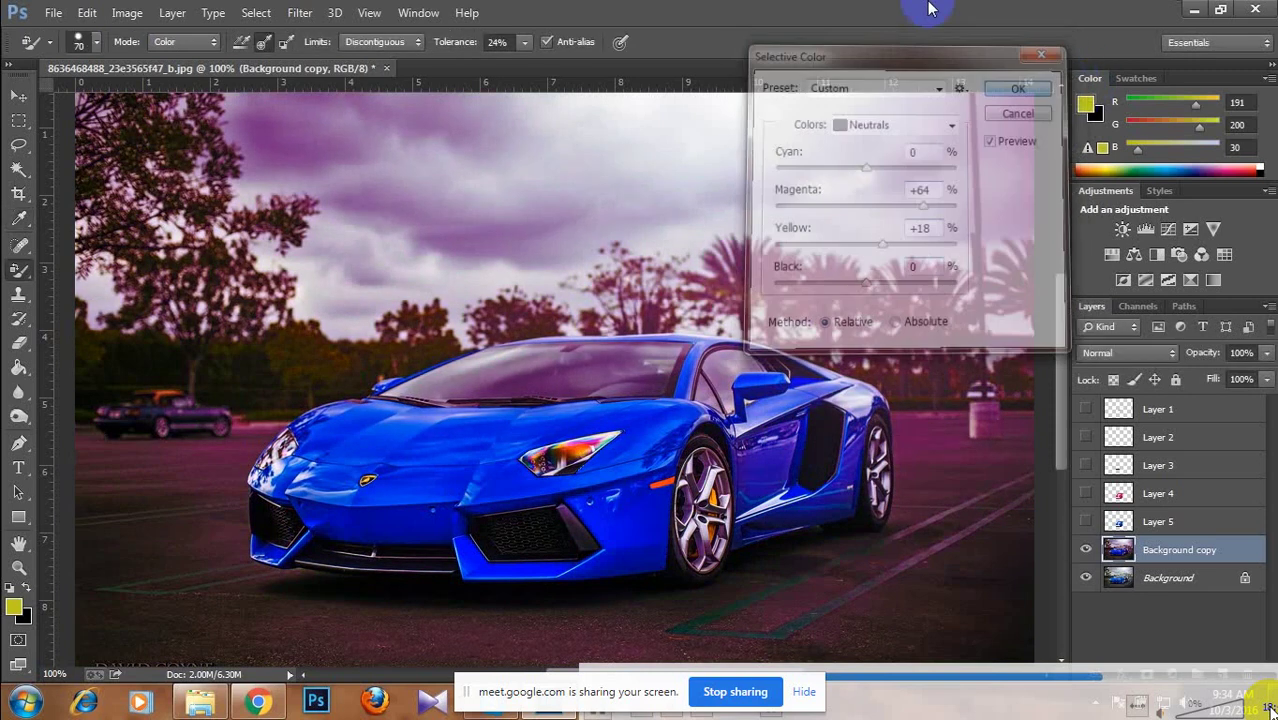
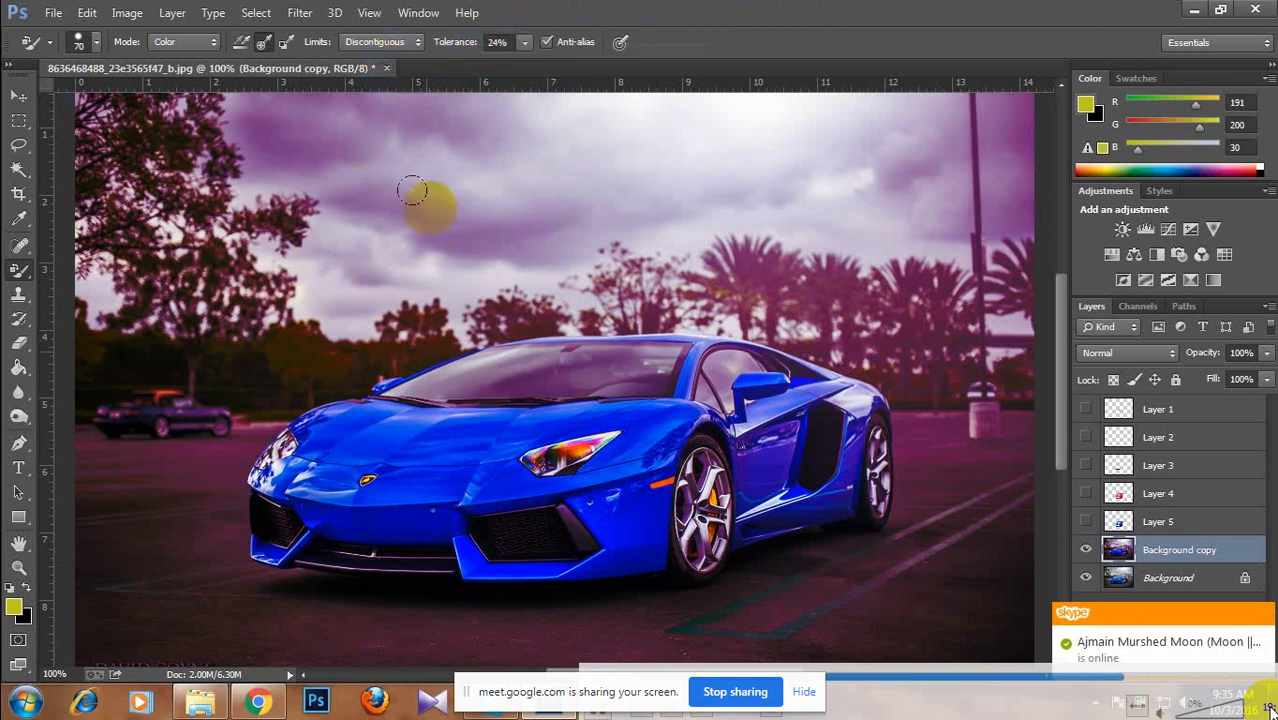
Close the car document without saving the changes.
{"action": "left_click_drag", "start_coordinate": [468, 338], "coordinate": [465, 326]}
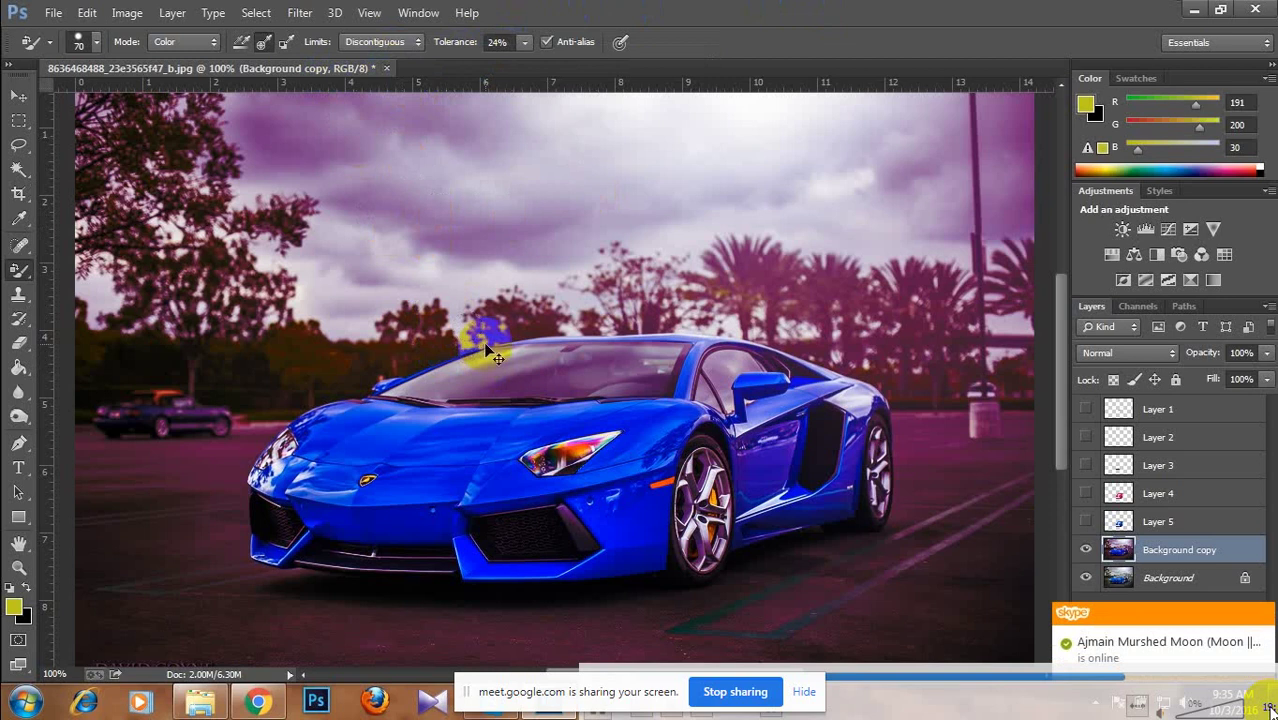
{"action": "key", "text": "ctrl+minus"}
{"action": "key", "text": "ctrl+minus"}
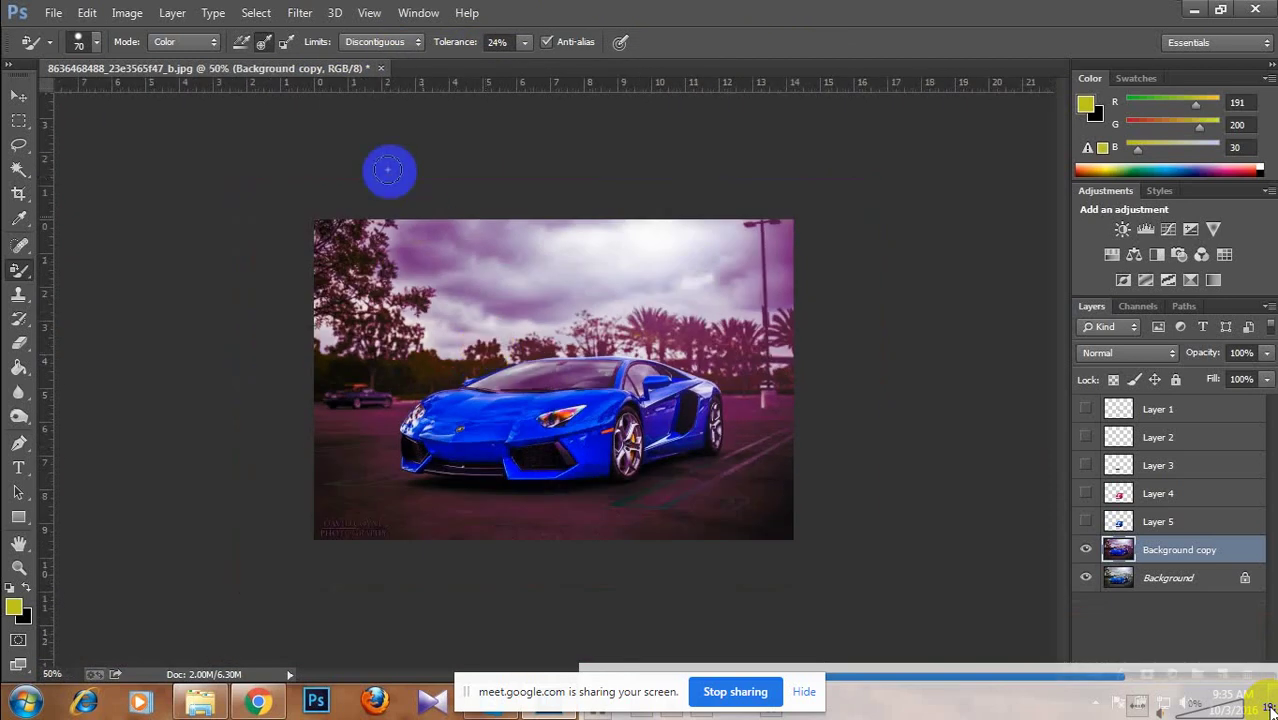
{"action": "left_click", "coordinate": [381, 69]}
{"action": "left_click", "coordinate": [640, 279]}
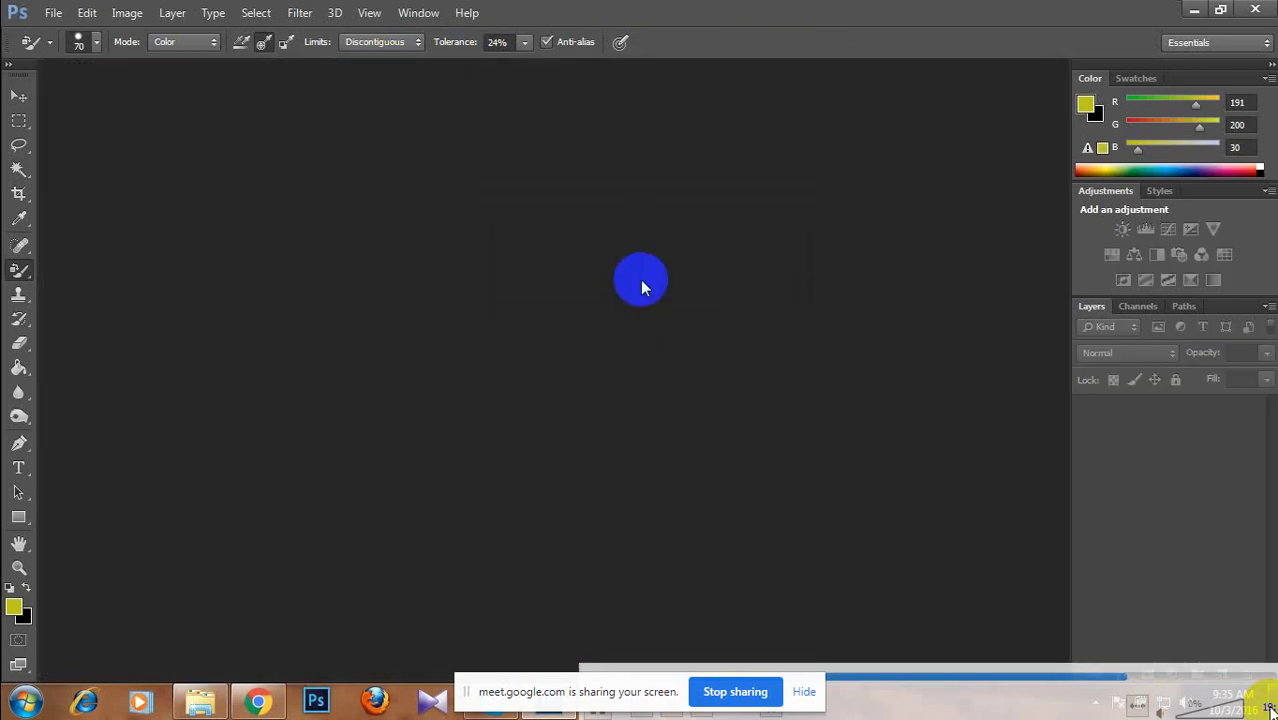
{"action": "left_click", "coordinate": [200, 703]}
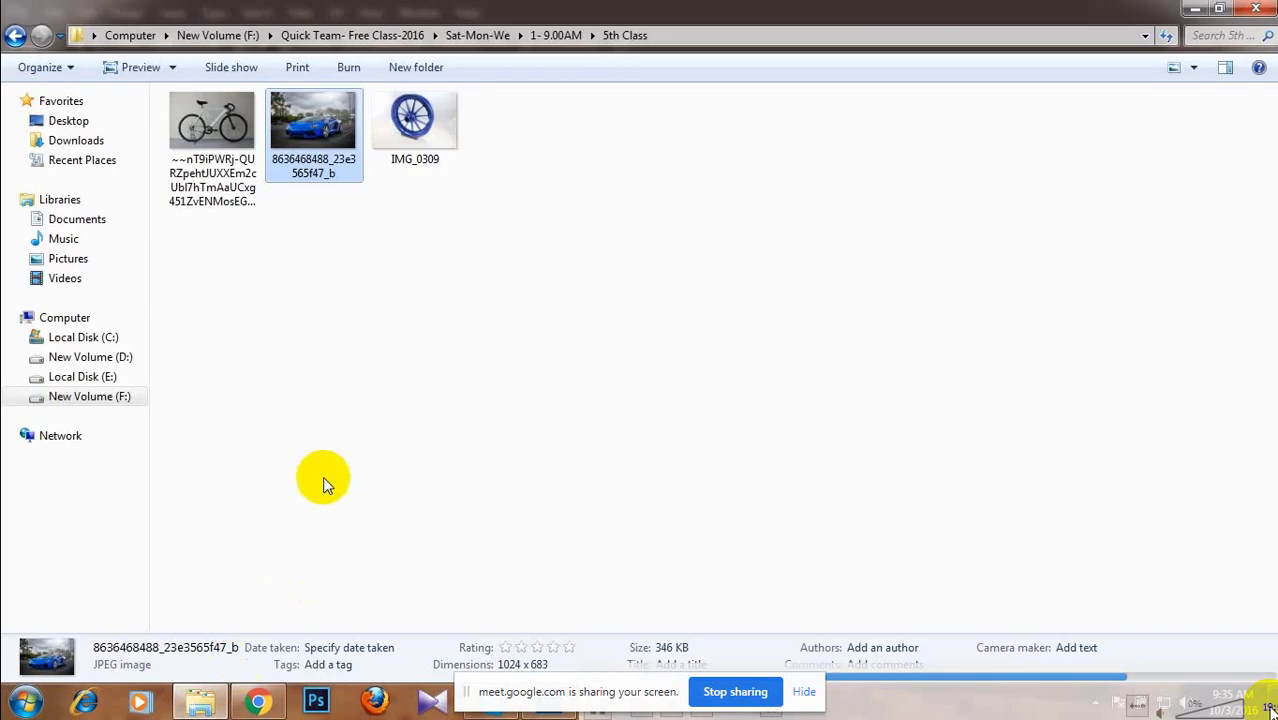
{"action": "double_click", "coordinate": [420, 140]}
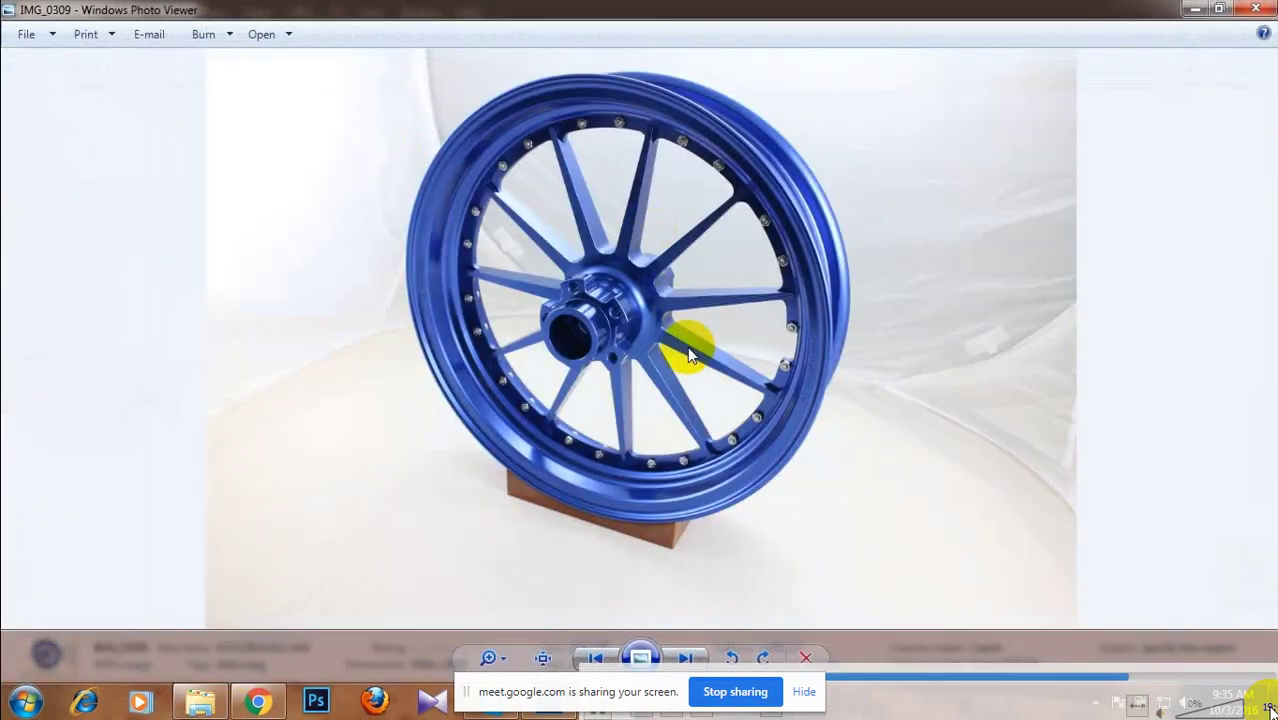
{"action": "scroll", "coordinate": [687, 346], "scroll_direction": "up", "scroll_amount": 3}
{"action": "scroll", "coordinate": [687, 346], "scroll_direction": "down", "scroll_amount": 1}
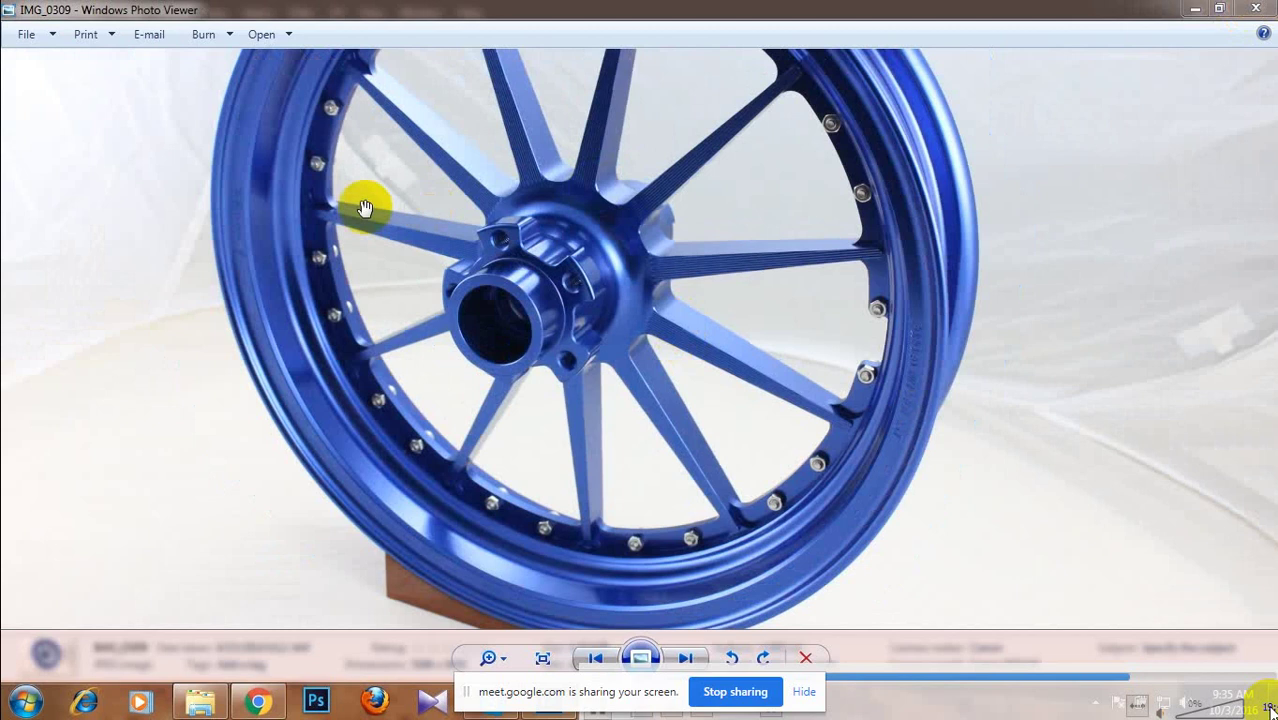
{"action": "left_click", "coordinate": [1255, 9]}
{"action": "double_click", "coordinate": [300, 162]}
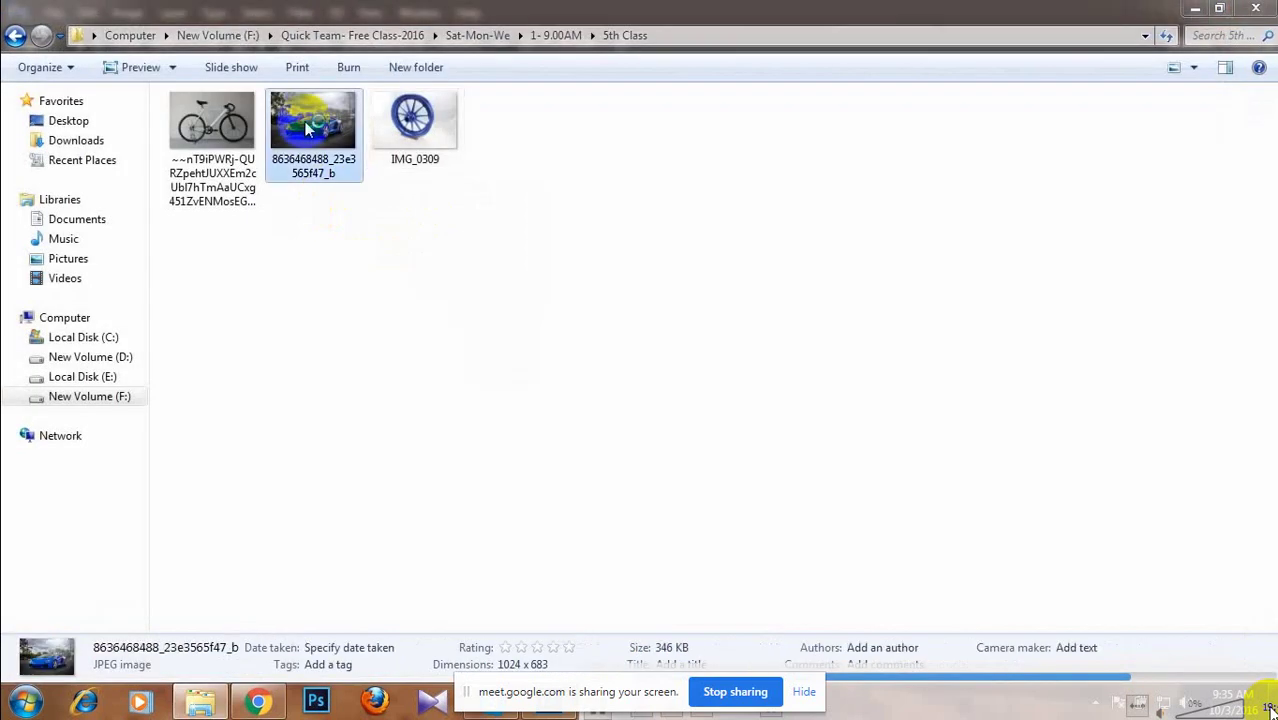
{"action": "scroll", "coordinate": [856, 335], "scroll_direction": "up", "scroll_amount": 2}
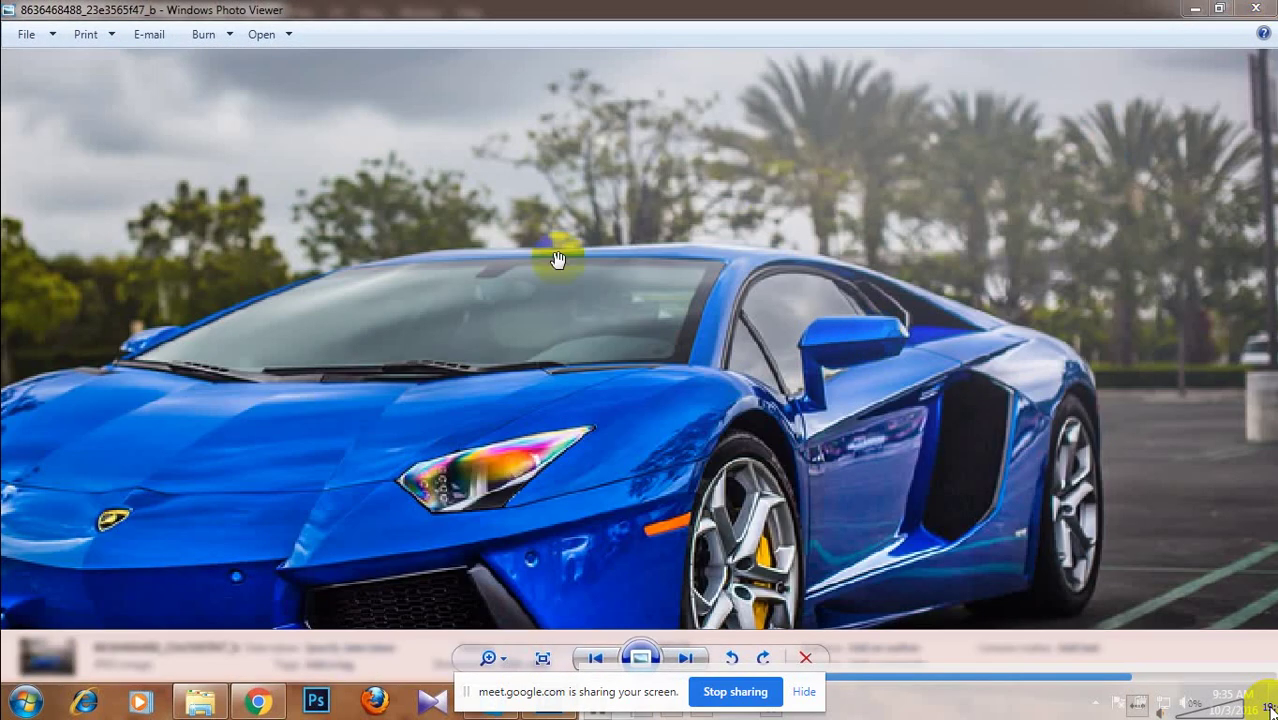
{"action": "left_click", "coordinate": [1255, 9]}
{"action": "left_click_drag", "start_coordinate": [496, 405], "coordinate": [562, 263]}
{"action": "scroll", "coordinate": [557, 260], "scroll_direction": "up", "scroll_amount": 3}
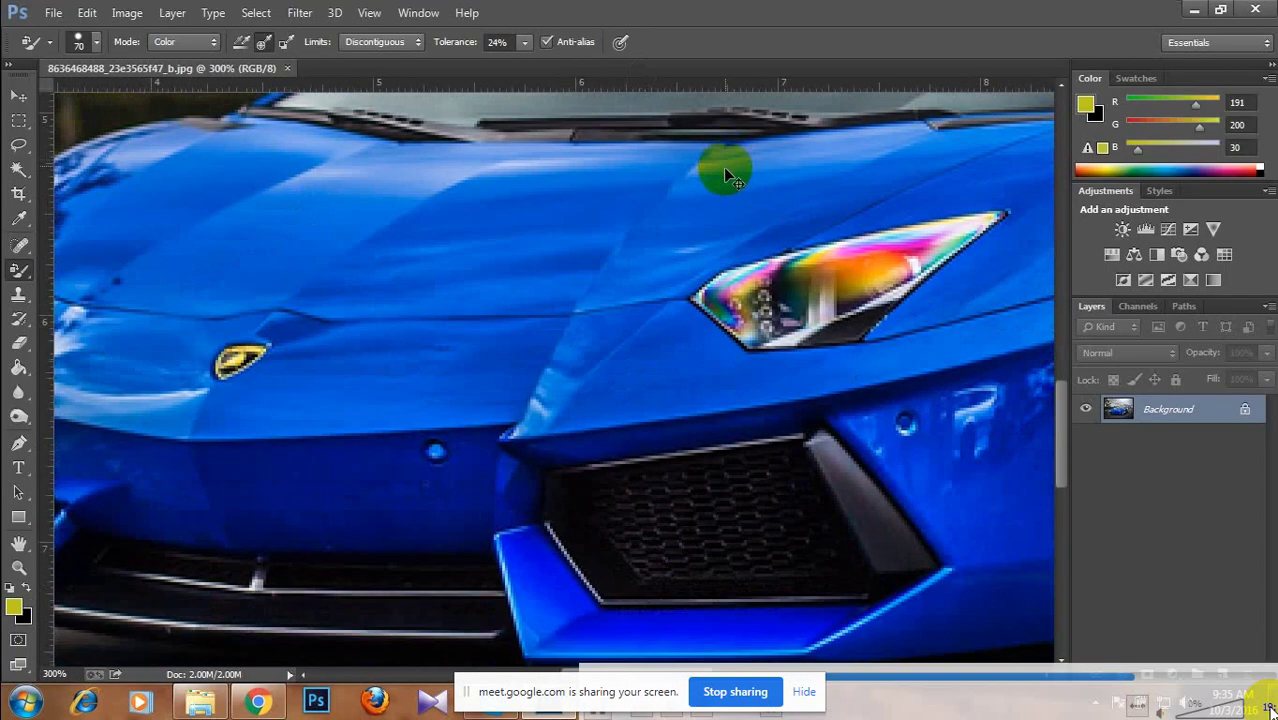
{"action": "key", "text": "ctrl+j"}
Start a Pen path along the lower edge of the reflective hood panel between the yellow badge and the far headlight.
{"action": "scroll", "coordinate": [690, 408], "scroll_direction": "left", "scroll_amount": 5}
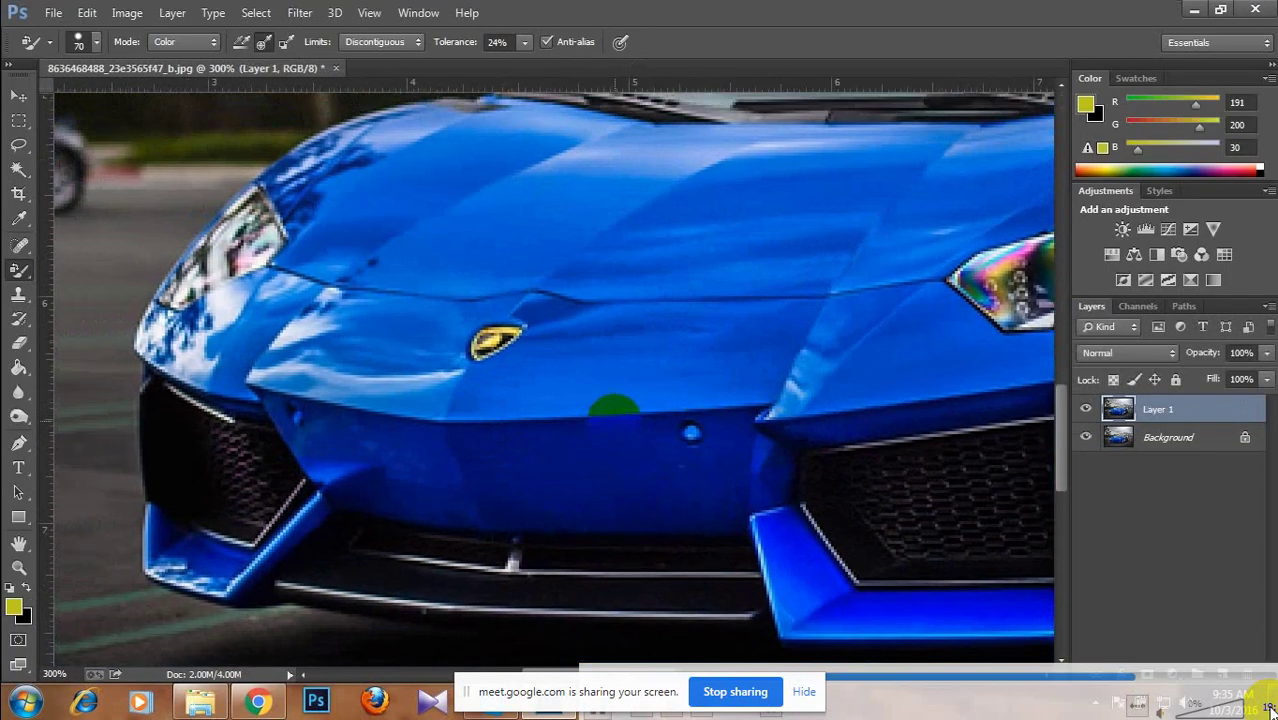
{"action": "scroll", "coordinate": [613, 405], "scroll_direction": "up", "scroll_amount": 2}
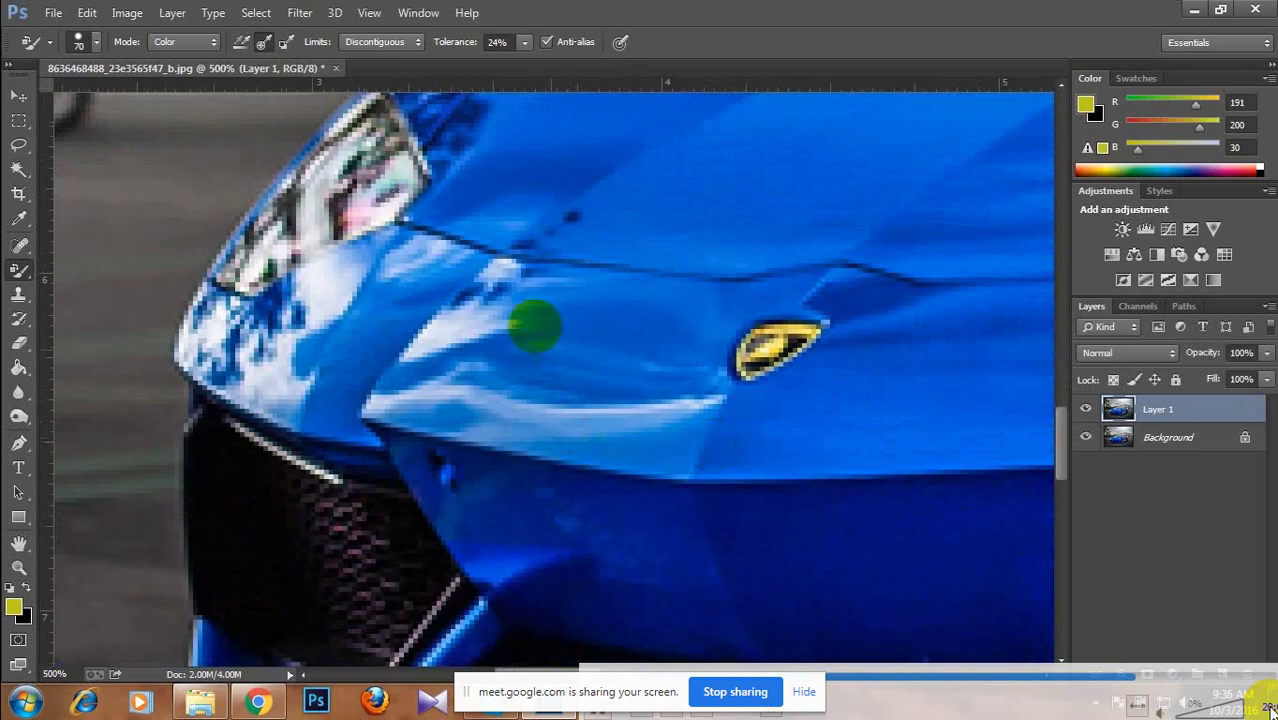
{"action": "left_click_drag", "start_coordinate": [521, 451], "coordinate": [418, 536]}
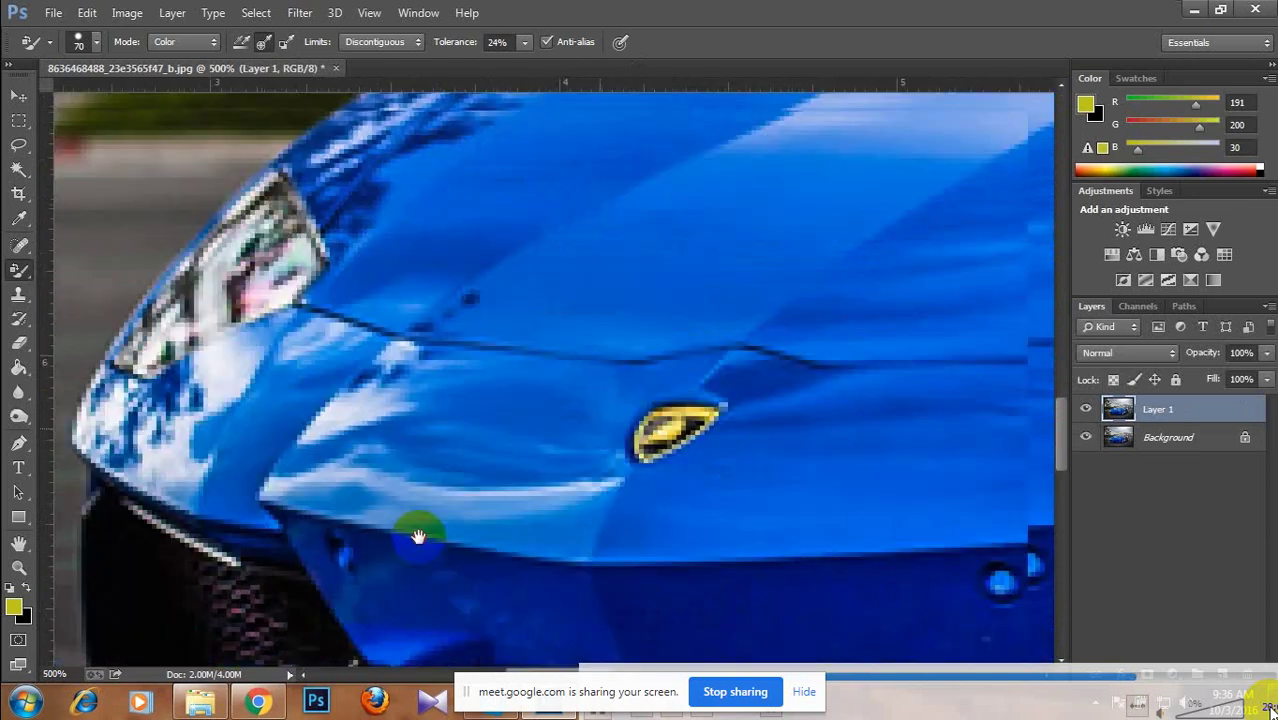
{"action": "scroll", "coordinate": [418, 536], "scroll_direction": "right", "scroll_amount": 10}
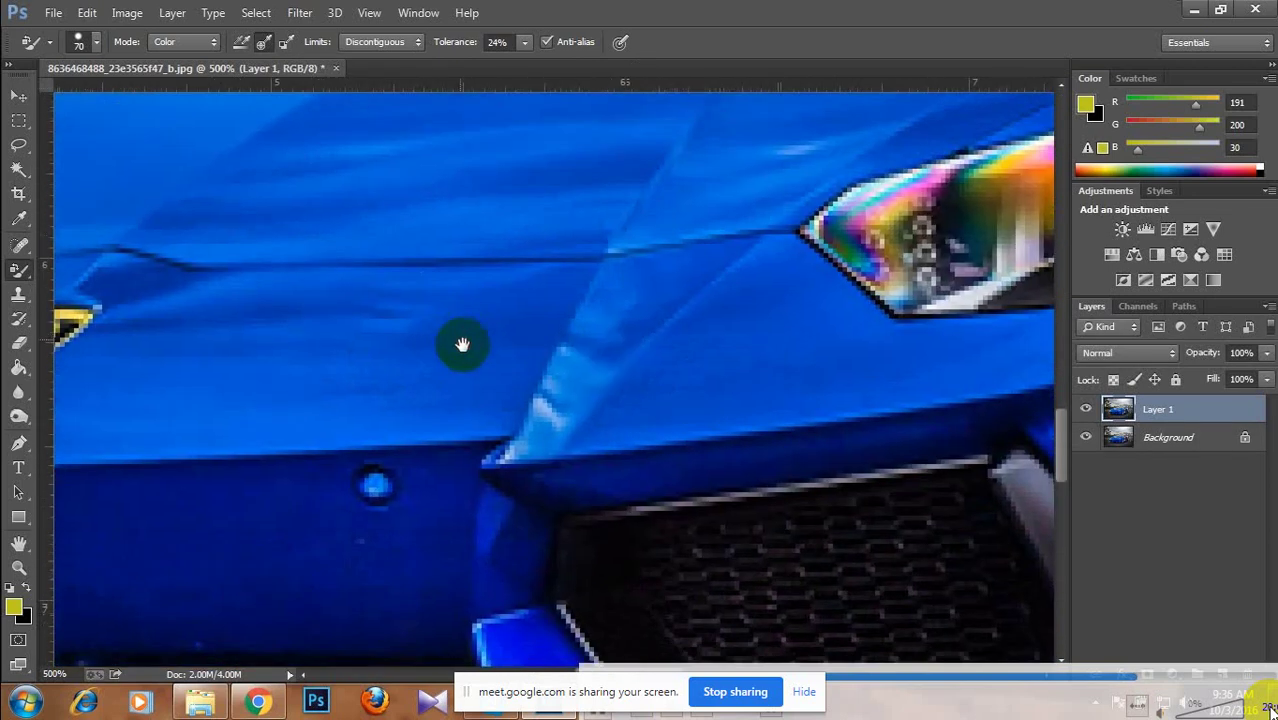
{"action": "left_click_drag", "start_coordinate": [348, 456], "coordinate": [688, 476]}
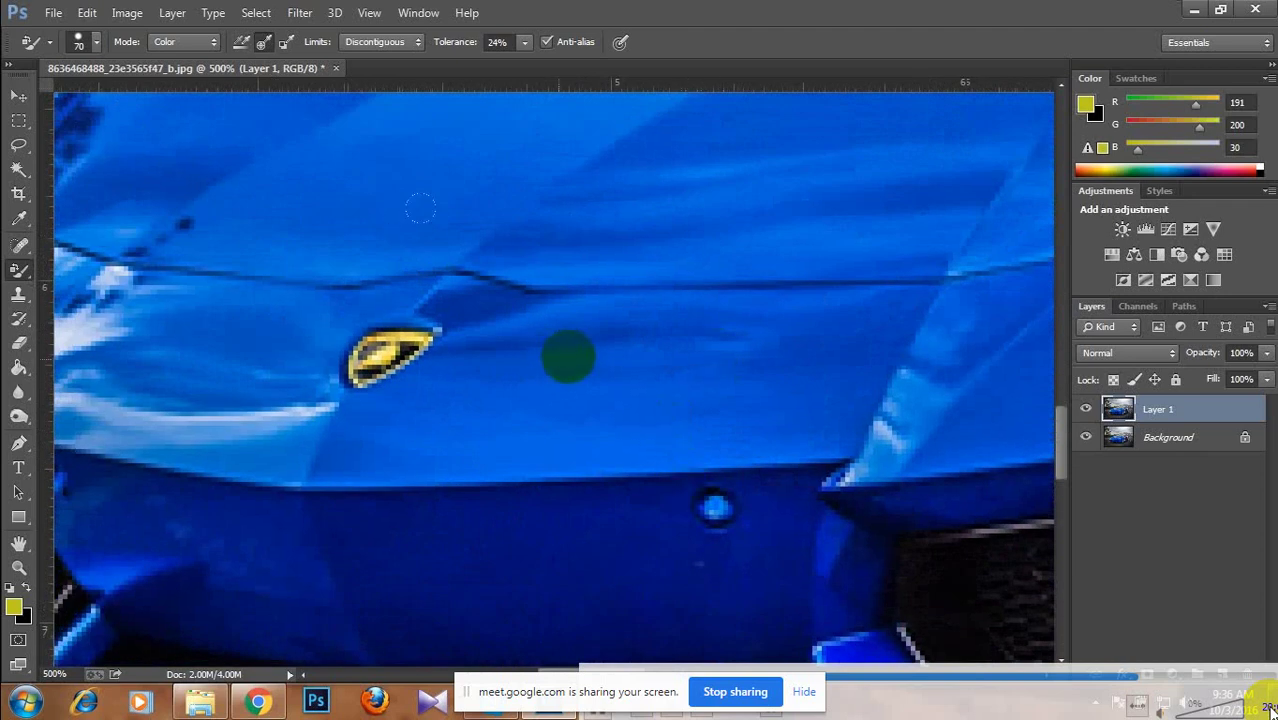
{"action": "left_click_drag", "start_coordinate": [567, 357], "coordinate": [814, 425]}
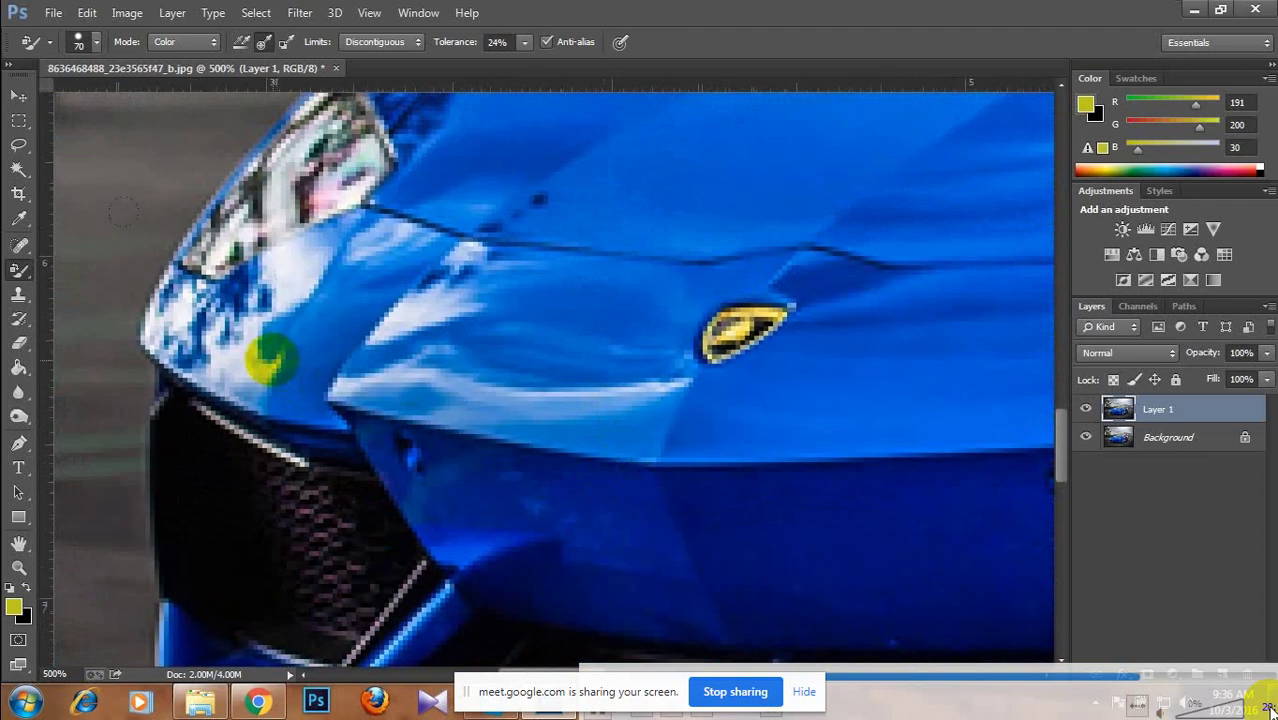
{"action": "key", "text": "p"}
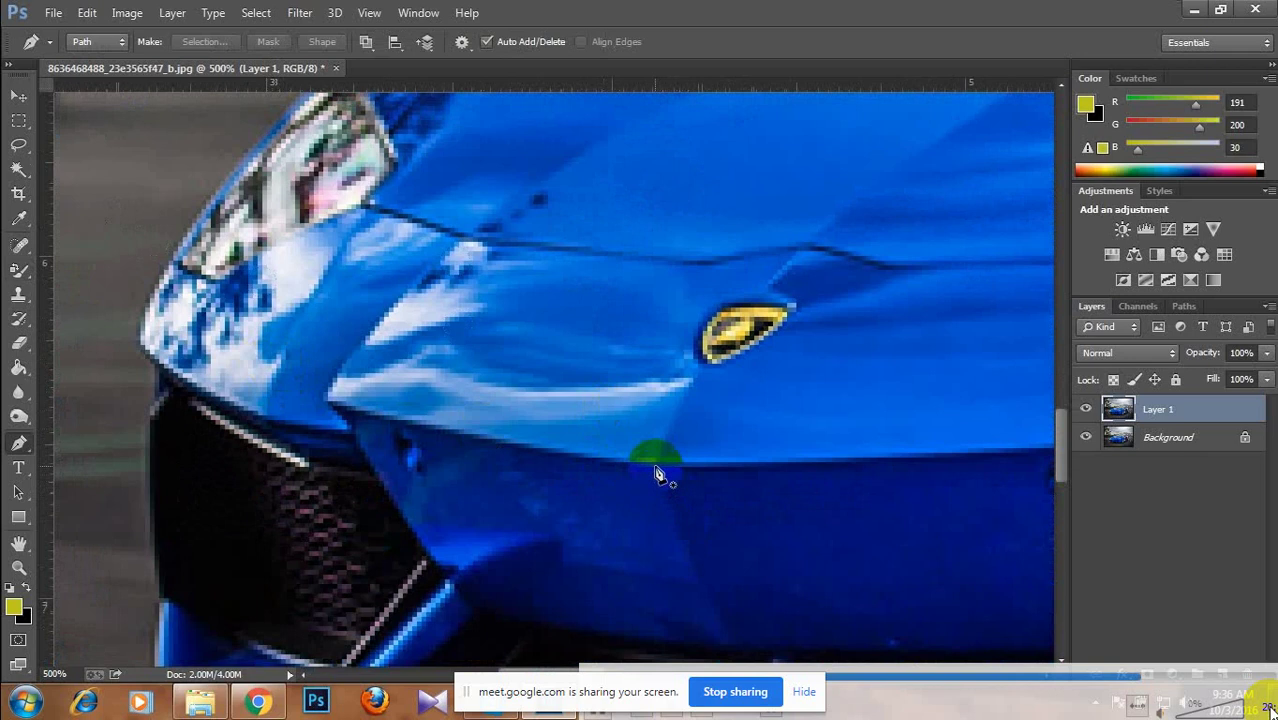
{"action": "left_click", "coordinate": [651, 465]}
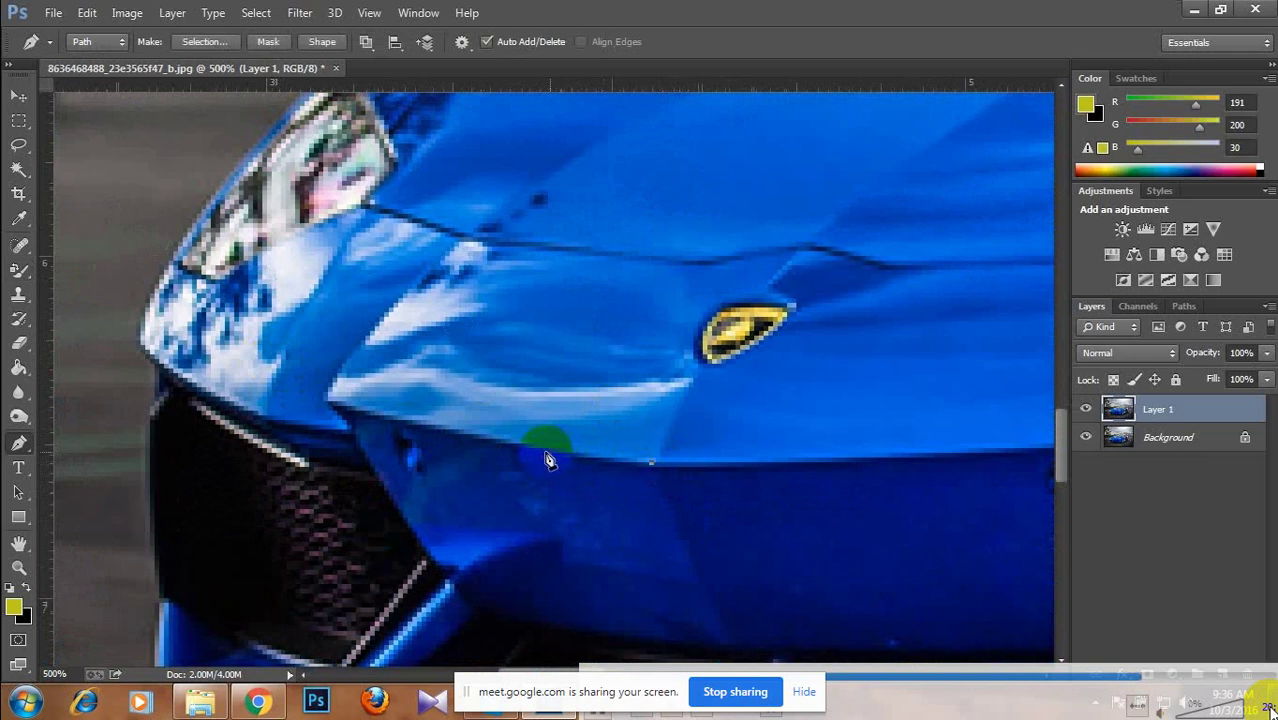
{"action": "left_click", "coordinate": [548, 455]}
{"action": "left_click", "coordinate": [402, 420]}
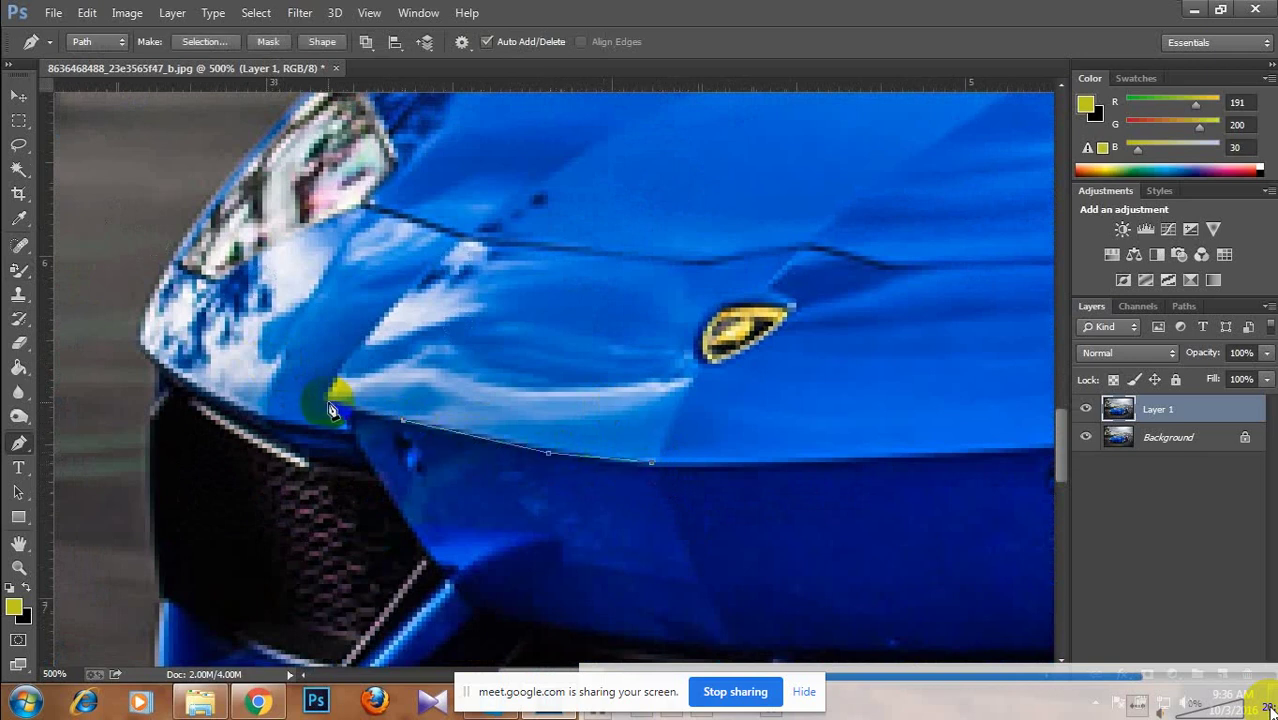
{"action": "left_click", "coordinate": [325, 401]}
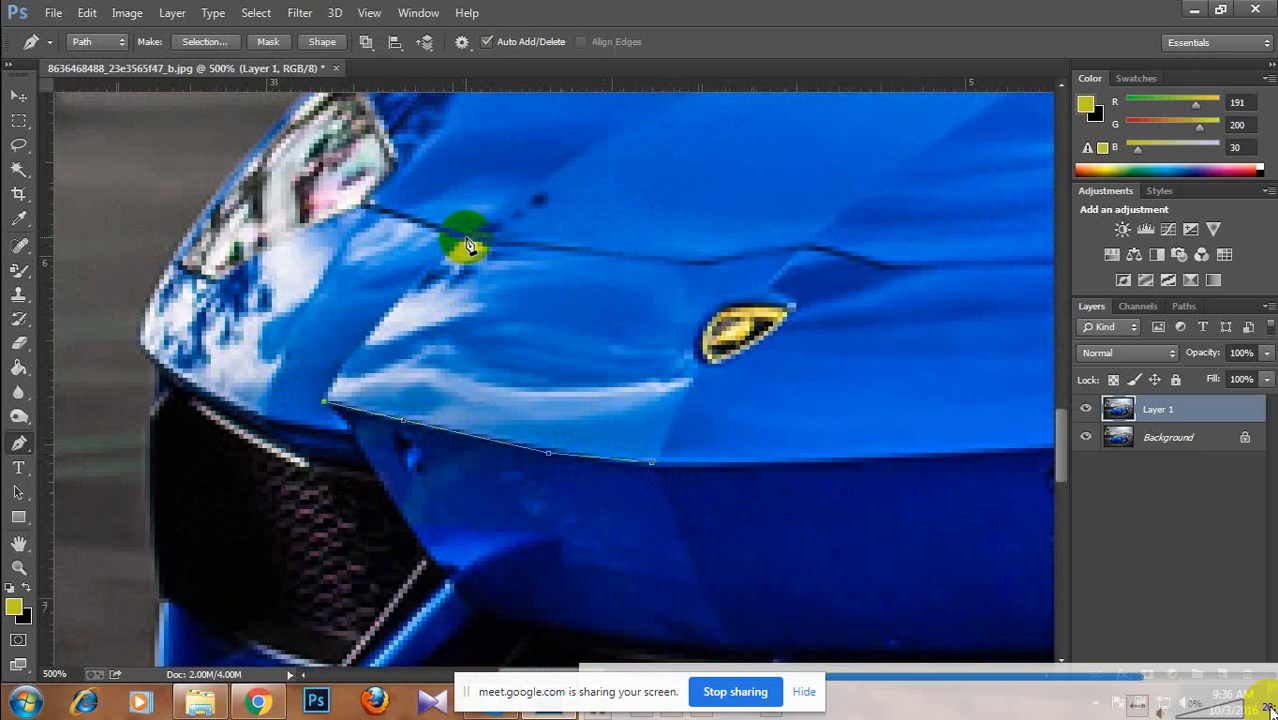
Continue the path up the panel's outer edge, along the hood seam and around the yellow badge, closing it at its starting point.
{"action": "left_click_drag", "start_coordinate": [465, 237], "coordinate": [565, 150]}
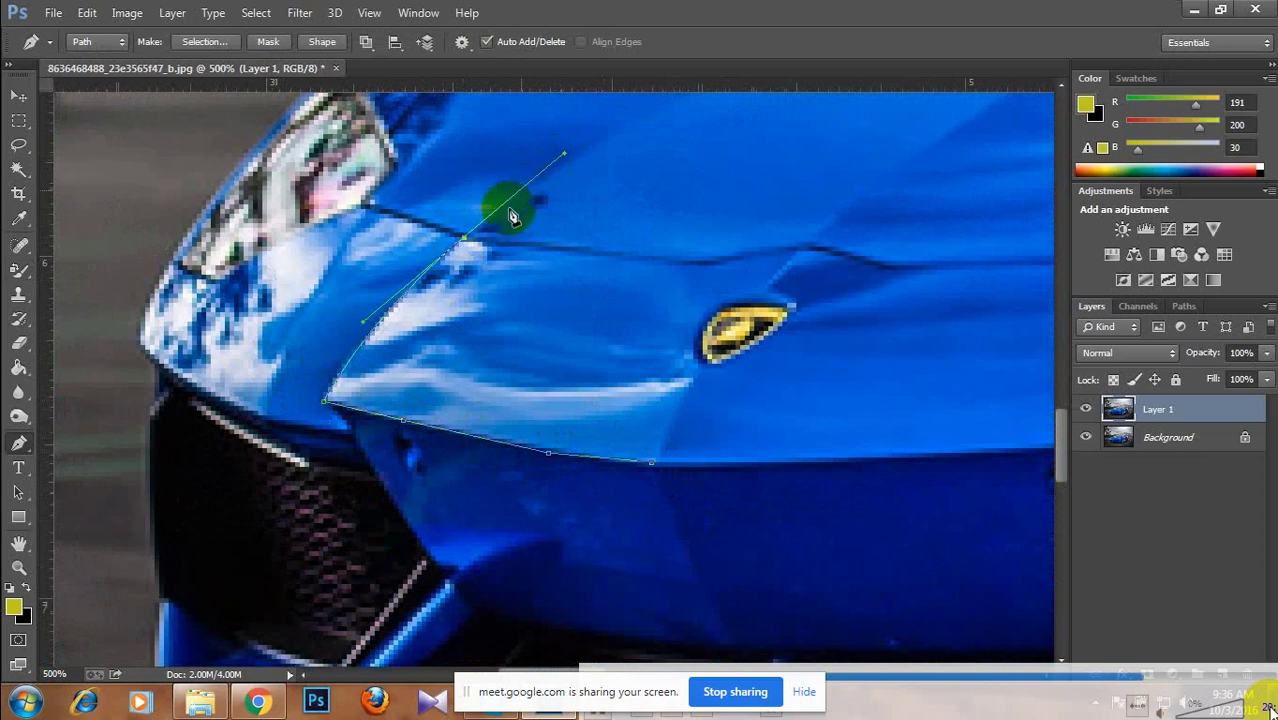
{"action": "left_click_drag", "start_coordinate": [466, 240], "coordinate": [533, 247]}
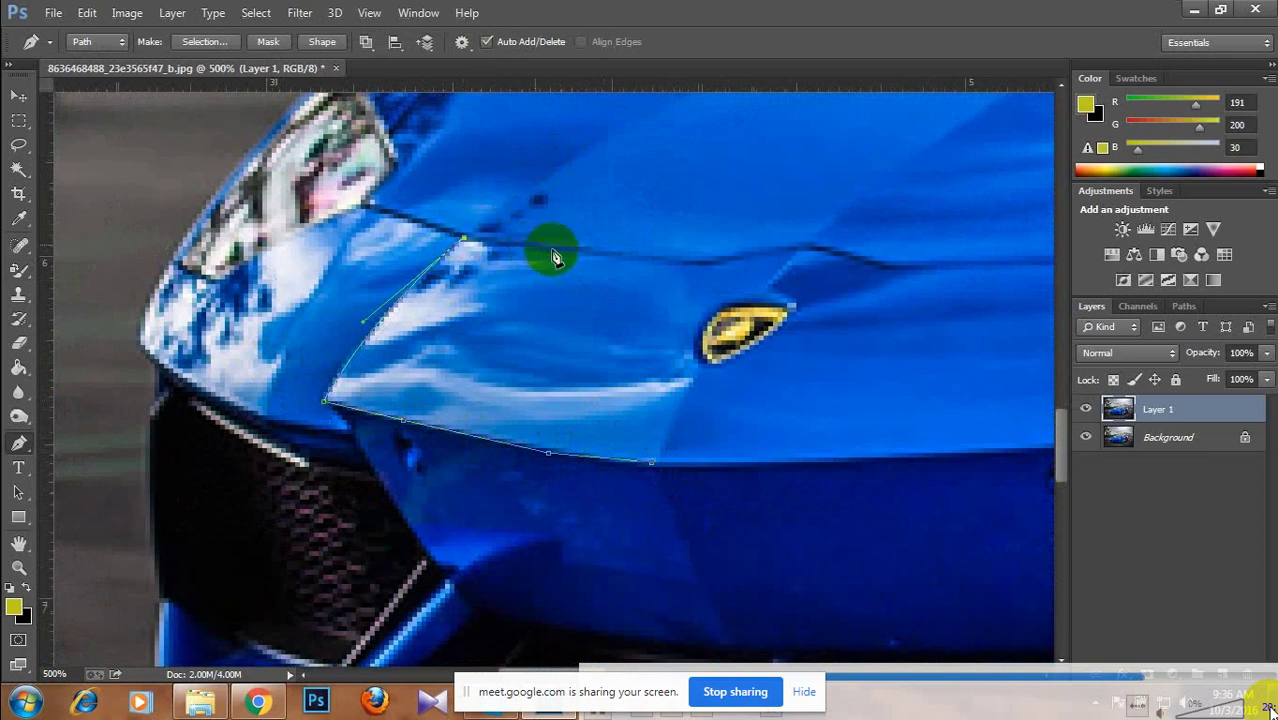
{"action": "mouse_move", "coordinate": [689, 265]}
{"action": "left_mouse_down"}
{"action": "mouse_move", "coordinate": [797, 256]}
{"action": "mouse_move", "coordinate": [744, 310]}
{"action": "mouse_move", "coordinate": [721, 303]}
{"action": "left_mouse_up"}
{"action": "left_click_drag", "start_coordinate": [721, 303], "coordinate": [729, 390]}
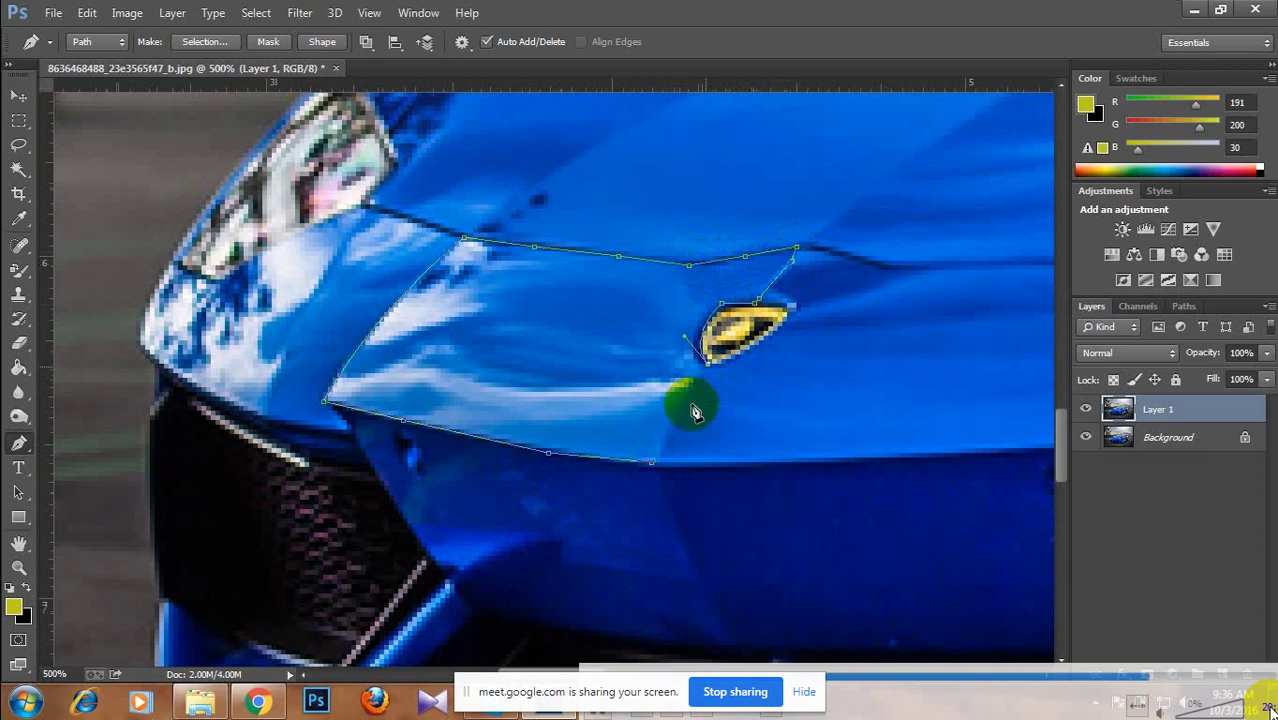
{"action": "left_click_drag", "start_coordinate": [651, 462], "coordinate": [641, 507]}
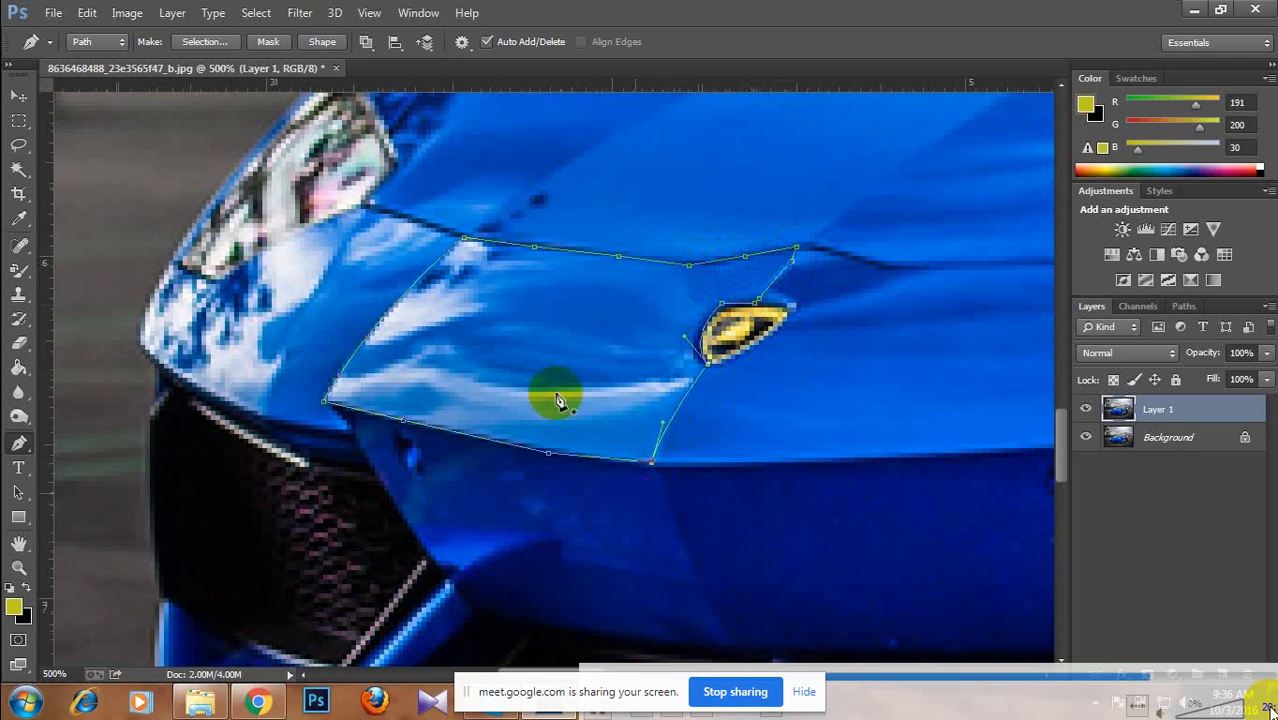
Convert the closed hood panel path into a new selection with a feather radius of 0 pixels and no anti-aliasing.
{"action": "right_click", "coordinate": [515, 345]}
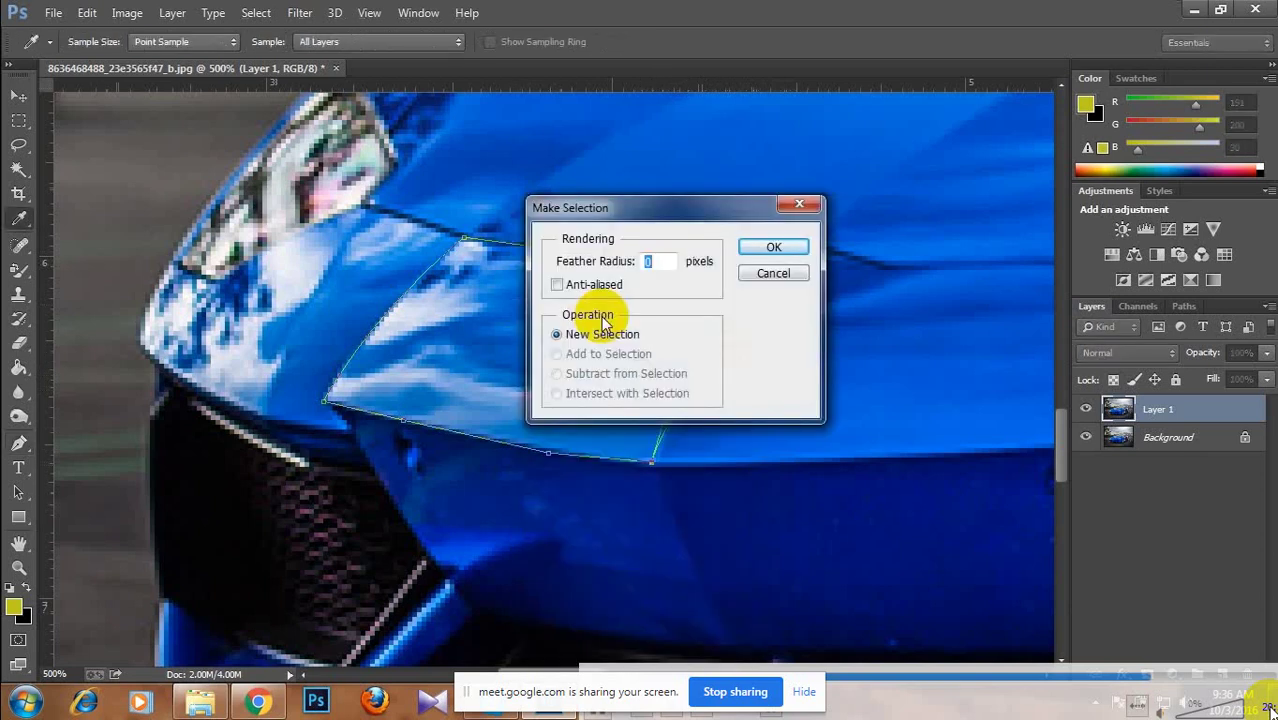
{"action": "key", "text": "Return"}
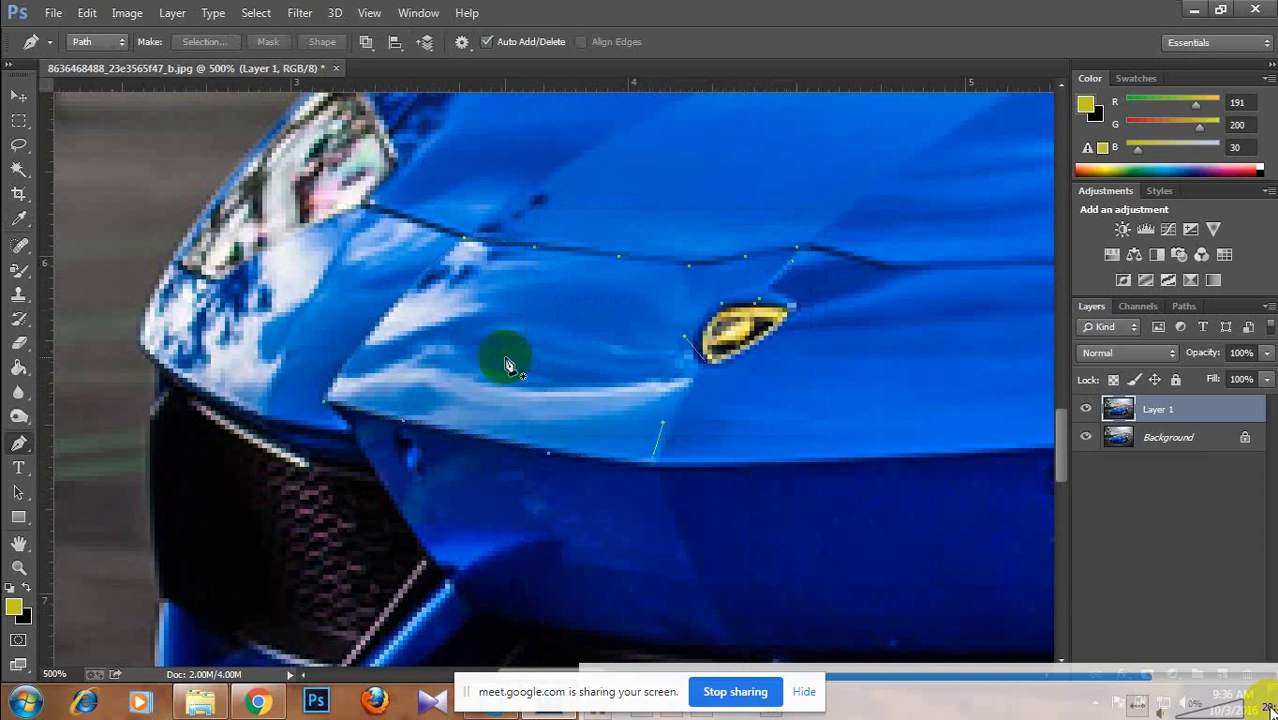
{"action": "key", "text": "ctrl+plus"}
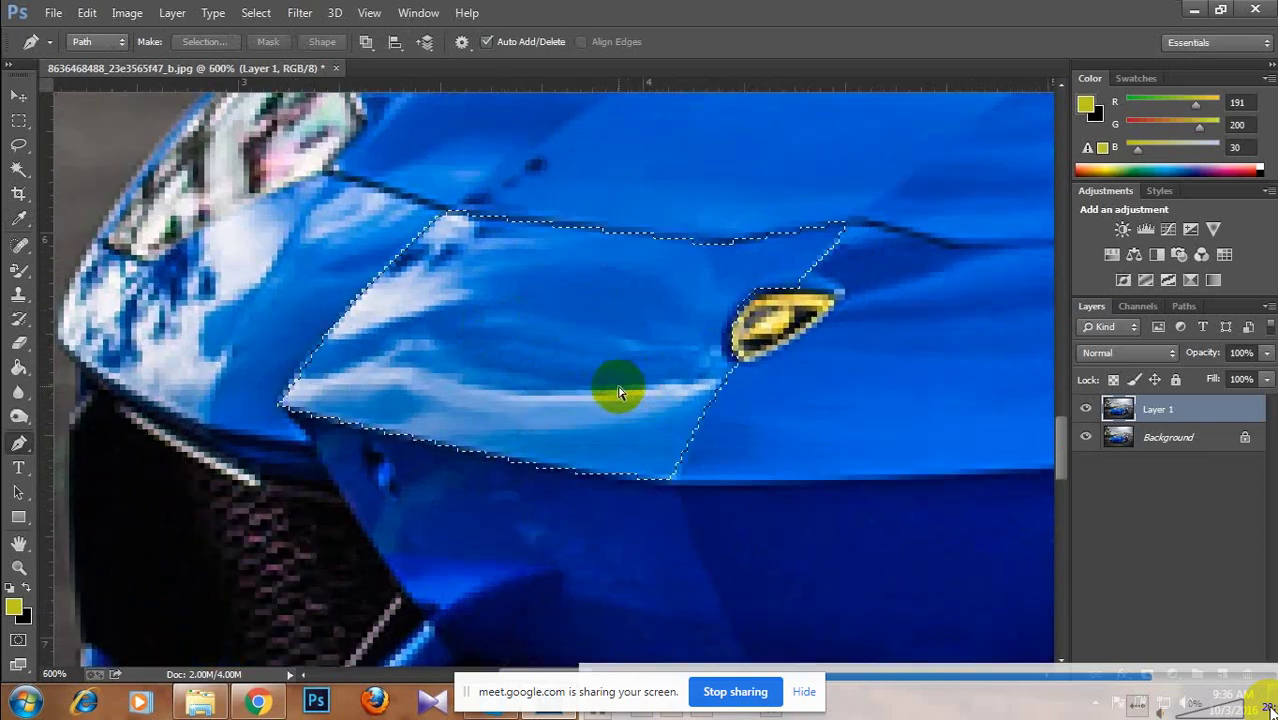
{"action": "key", "text": "ctrl+minus"}
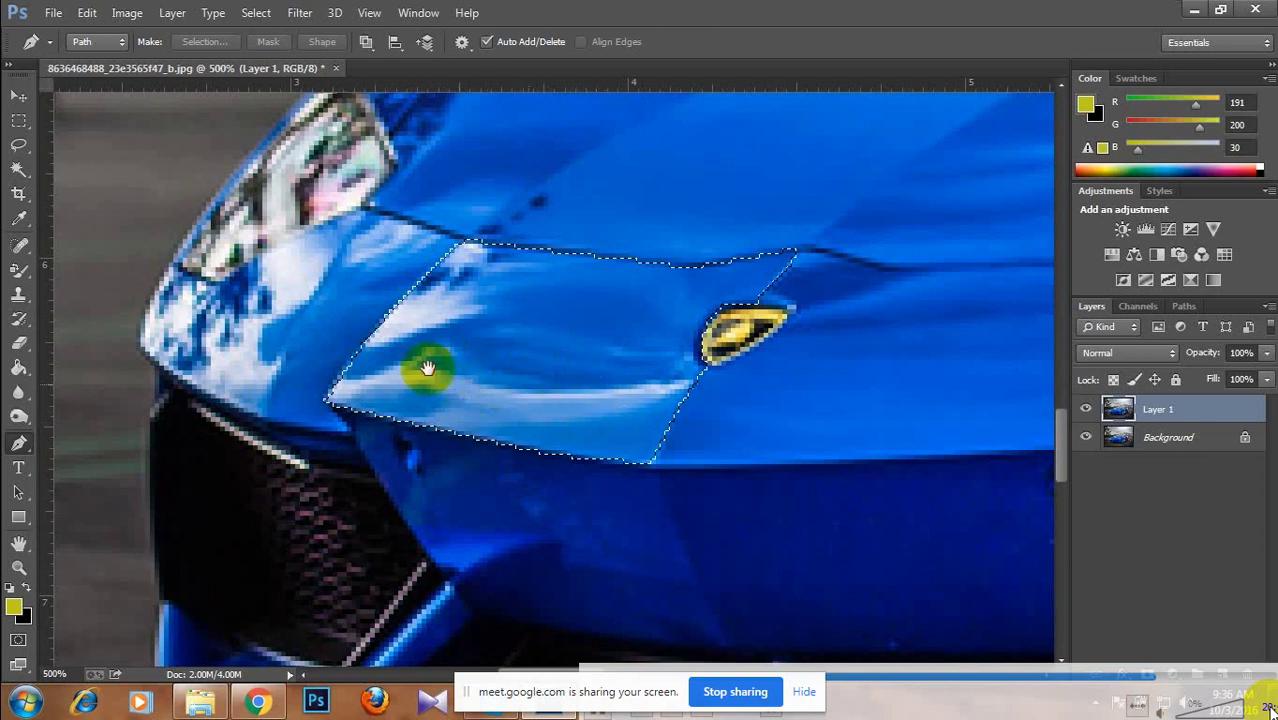
With the Clone Stamp at size 25, sample clean blue paint beside the badge and cover the white reflections inside the selected hood panel.
{"action": "scroll", "coordinate": [500, 362], "scroll_direction": "right", "scroll_amount": 3}
{"action": "scroll", "coordinate": [500, 362], "scroll_direction": "down", "scroll_amount": 1}
{"action": "key", "text": "s"}
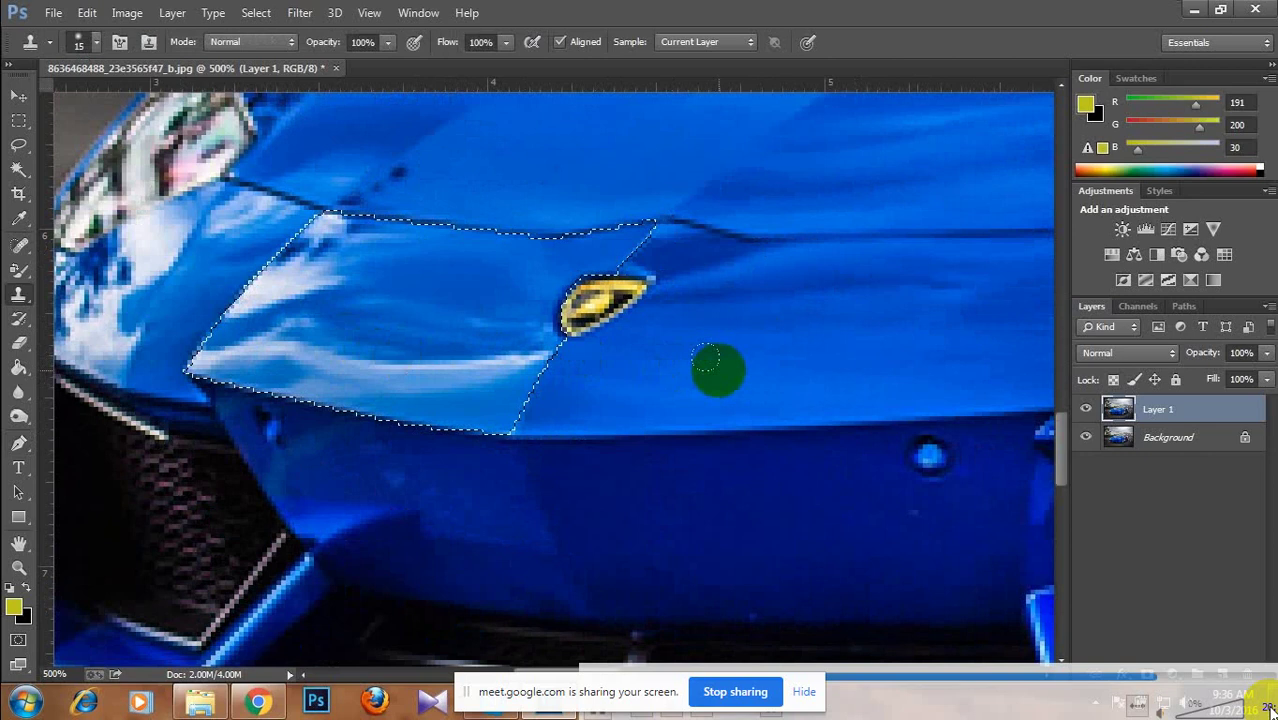
{"action": "key", "text": "bracketright"}
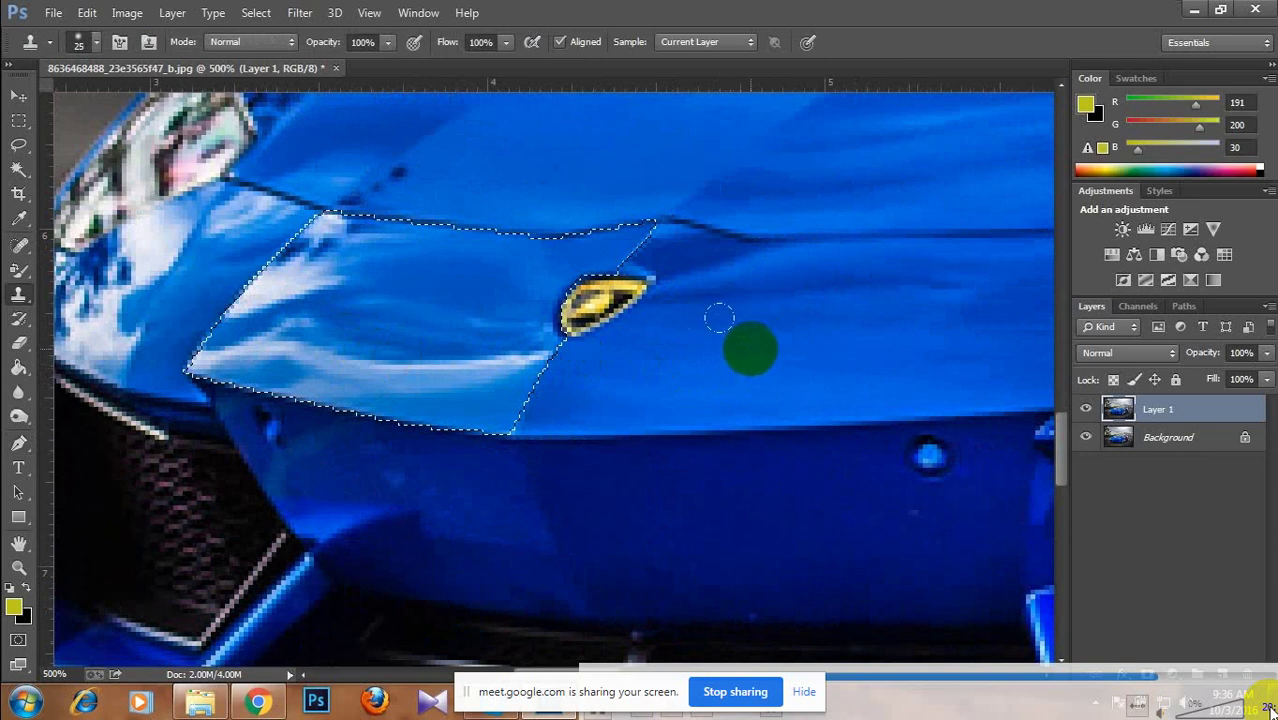
{"action": "left_click", "coordinate": [748, 347], "text": "alt"}
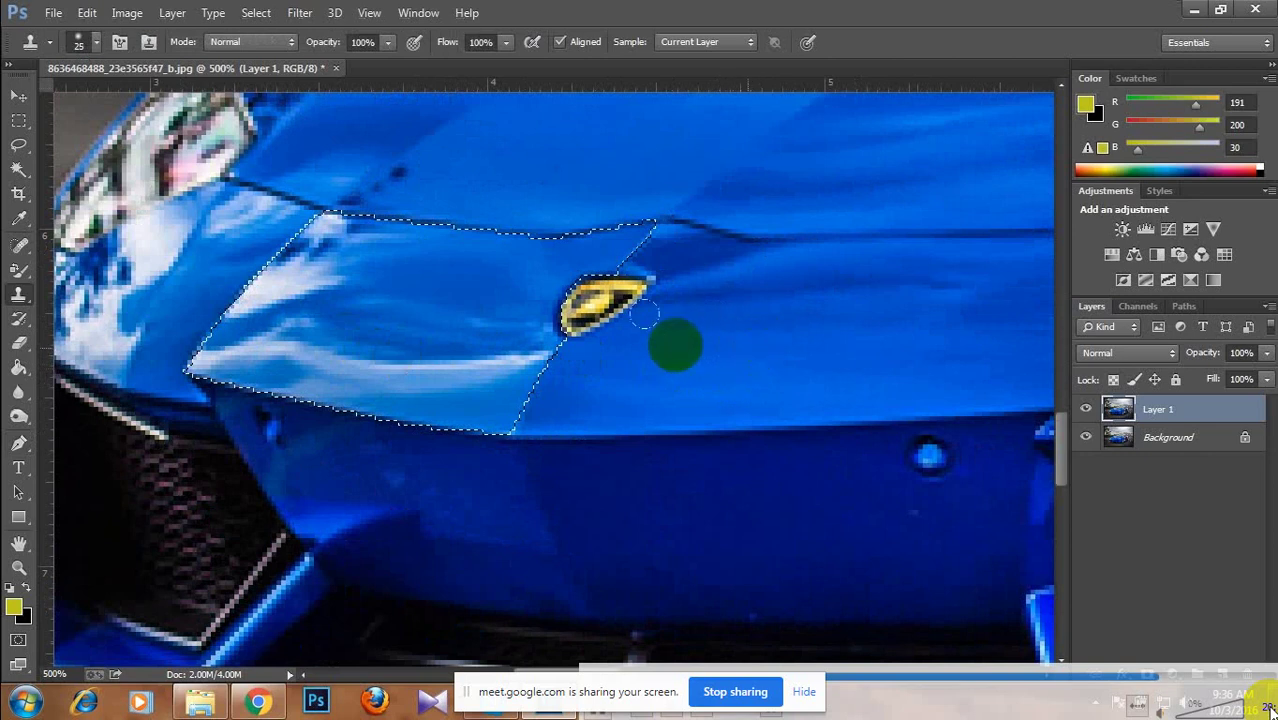
{"action": "mouse_move", "coordinate": [495, 321]}
{"action": "left_mouse_down"}
{"action": "mouse_move", "coordinate": [480, 346]}
{"action": "mouse_move", "coordinate": [655, 325]}
{"action": "mouse_move", "coordinate": [386, 351]}
{"action": "mouse_move", "coordinate": [600, 346]}
{"action": "mouse_move", "coordinate": [361, 292]}
{"action": "mouse_move", "coordinate": [395, 324]}
{"action": "mouse_move", "coordinate": [321, 341]}
{"action": "mouse_move", "coordinate": [265, 328]}
{"action": "mouse_move", "coordinate": [359, 354]}
{"action": "mouse_move", "coordinate": [285, 340]}
{"action": "mouse_move", "coordinate": [214, 348]}
{"action": "mouse_move", "coordinate": [249, 379]}
{"action": "mouse_move", "coordinate": [388, 365]}
{"action": "mouse_move", "coordinate": [365, 359]}
{"action": "mouse_move", "coordinate": [483, 368]}
{"action": "mouse_move", "coordinate": [433, 424]}
{"action": "mouse_move", "coordinate": [713, 359]}
{"action": "mouse_move", "coordinate": [349, 347]}
{"action": "mouse_move", "coordinate": [430, 345]}
{"action": "left_mouse_up"}
{"action": "mouse_move", "coordinate": [385, 393]}
{"action": "left_mouse_down"}
{"action": "mouse_move", "coordinate": [316, 276]}
{"action": "mouse_move", "coordinate": [265, 285]}
{"action": "mouse_move", "coordinate": [377, 342]}
{"action": "mouse_move", "coordinate": [257, 288]}
{"action": "mouse_move", "coordinate": [297, 322]}
{"action": "mouse_move", "coordinate": [368, 242]}
{"action": "mouse_move", "coordinate": [516, 365]}
{"action": "left_mouse_up"}
{"action": "mouse_move", "coordinate": [816, 163]}
{"action": "left_mouse_down"}
{"action": "mouse_move", "coordinate": [675, 262]}
{"action": "mouse_move", "coordinate": [685, 371]}
{"action": "mouse_move", "coordinate": [807, 391]}
{"action": "mouse_move", "coordinate": [736, 348]}
{"action": "mouse_move", "coordinate": [793, 320]}
{"action": "mouse_move", "coordinate": [780, 310]}
{"action": "left_mouse_up"}
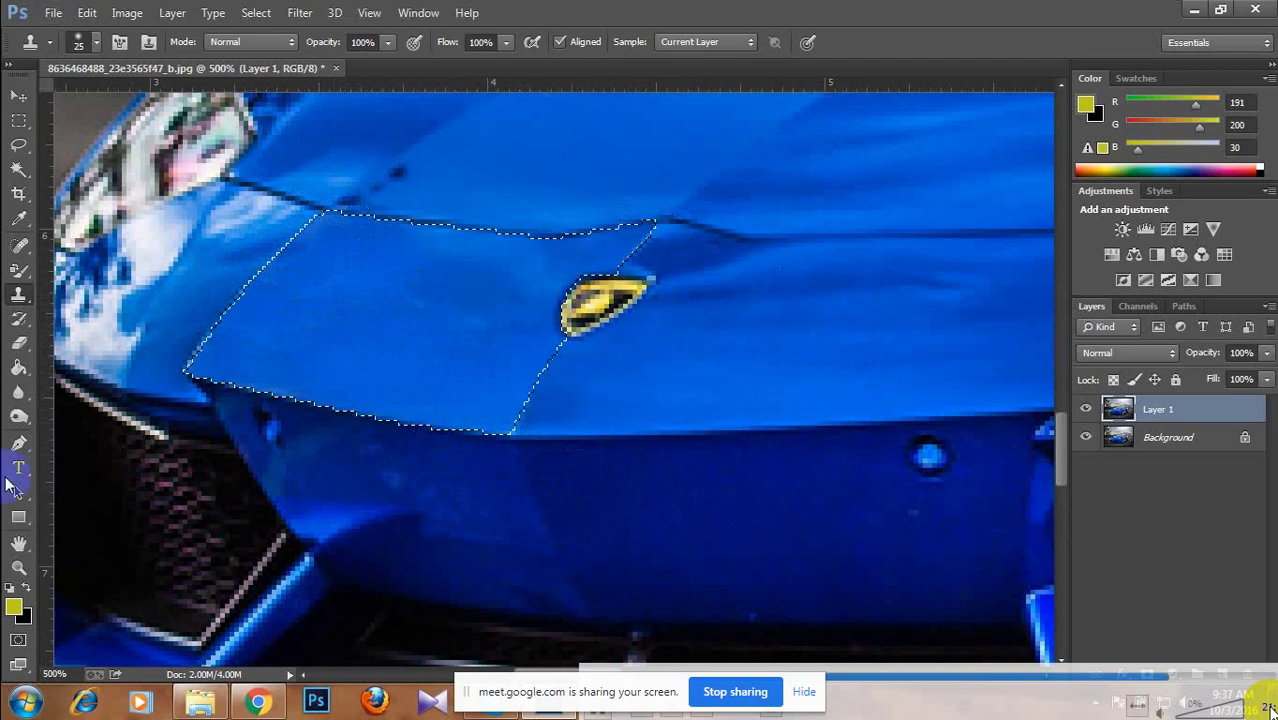
{"action": "left_click", "coordinate": [14, 605]}
{"action": "left_click_drag", "start_coordinate": [840, 205], "coordinate": [136, 85]}
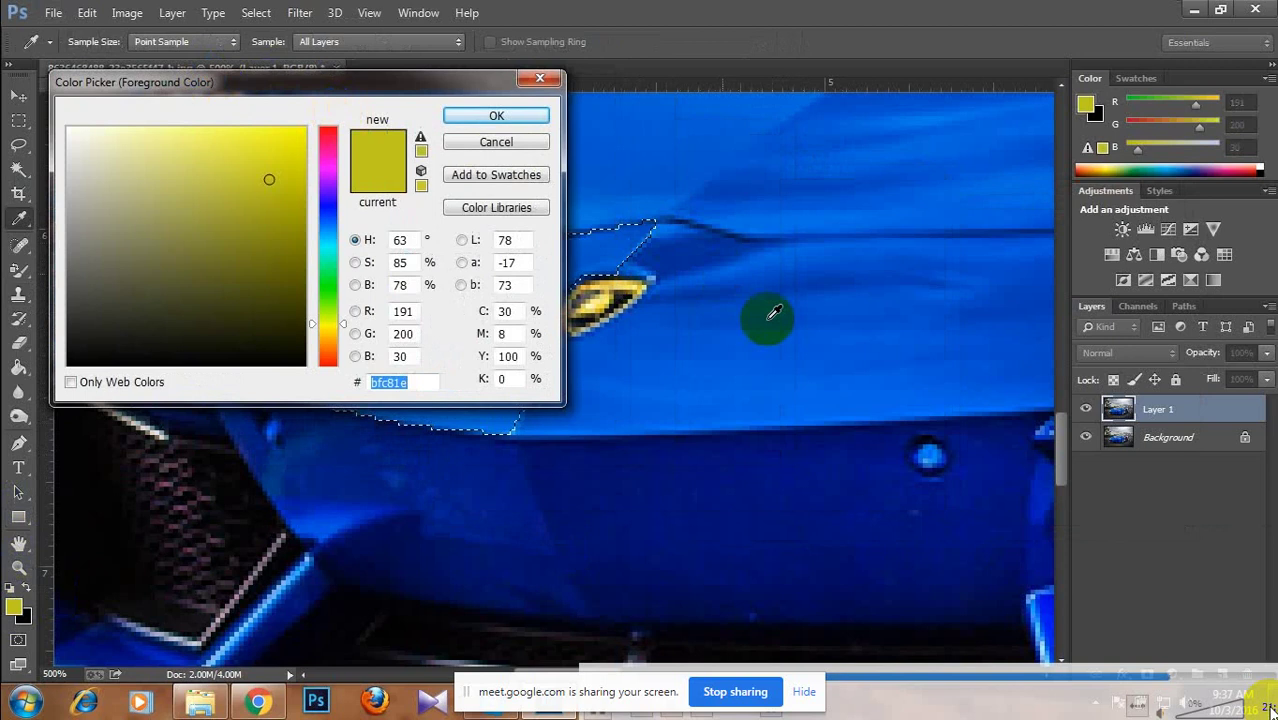
{"action": "left_click_drag", "start_coordinate": [757, 310], "coordinate": [610, 330]}
{"action": "left_click", "coordinate": [537, 80]}
{"action": "key", "text": "s"}
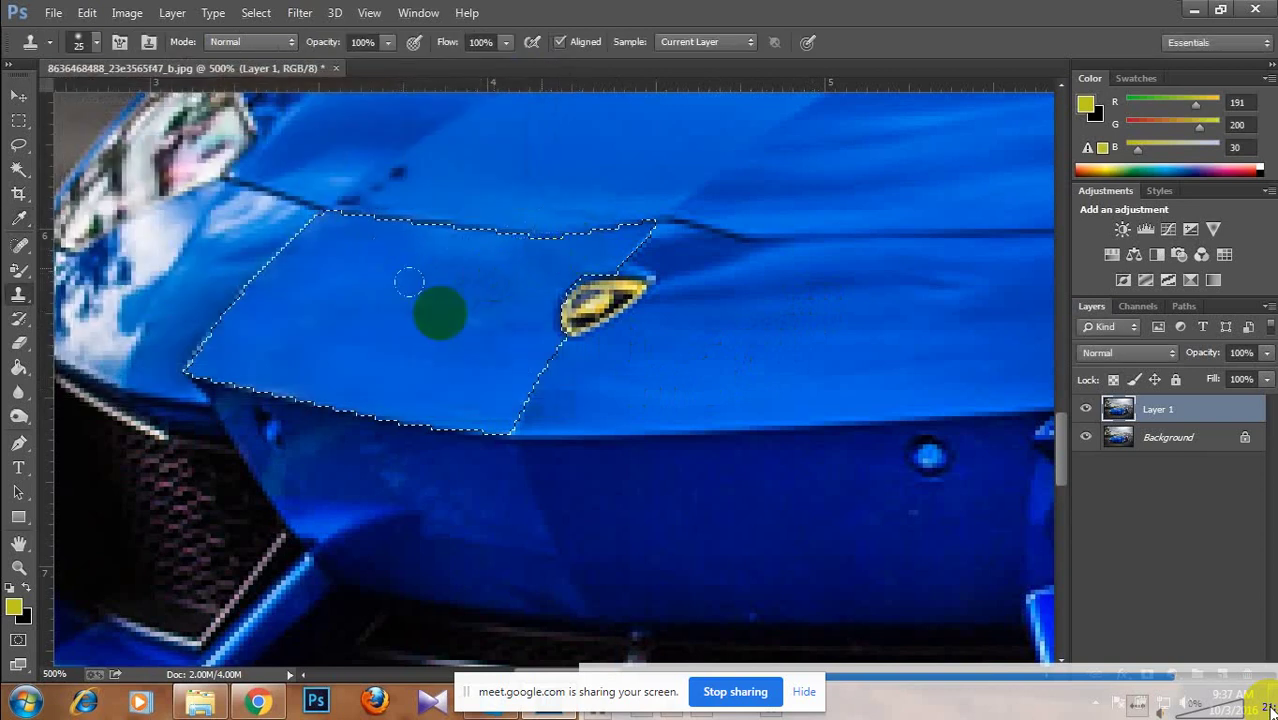
{"action": "left_click", "coordinate": [434, 273], "text": "alt"}
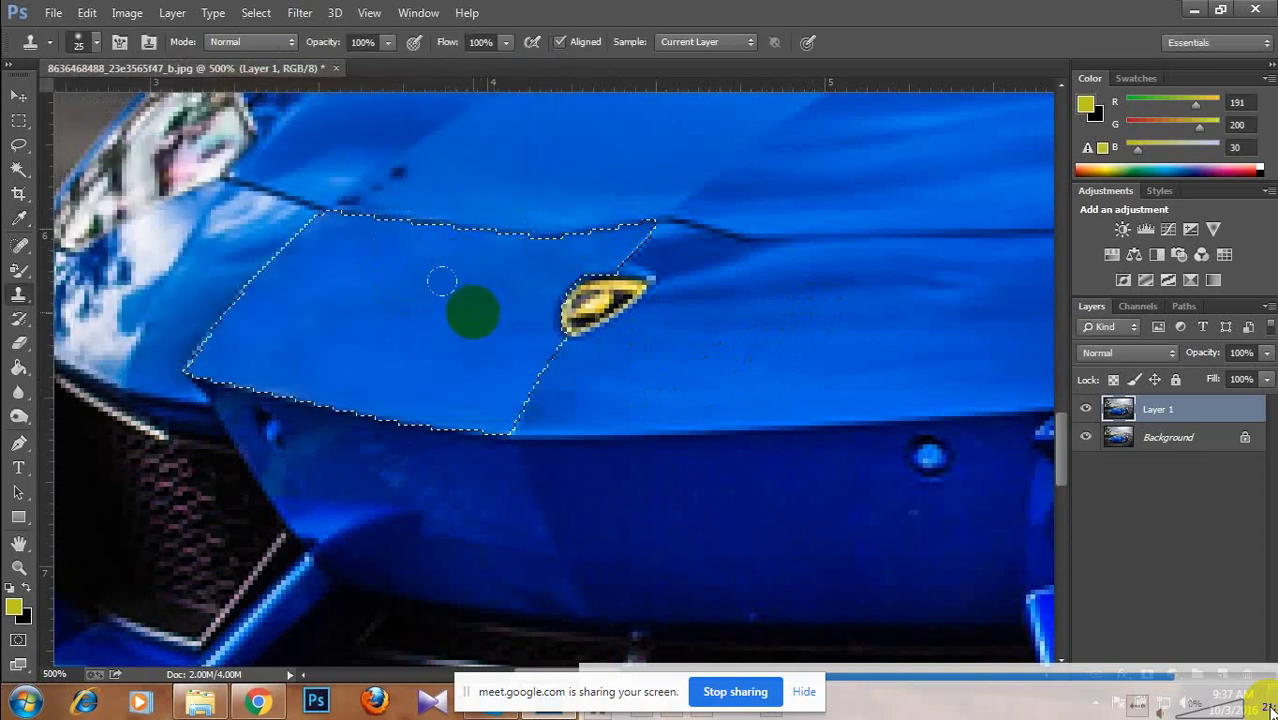
{"action": "right_click", "coordinate": [18, 269]}
{"action": "left_click", "coordinate": [130, 320]}
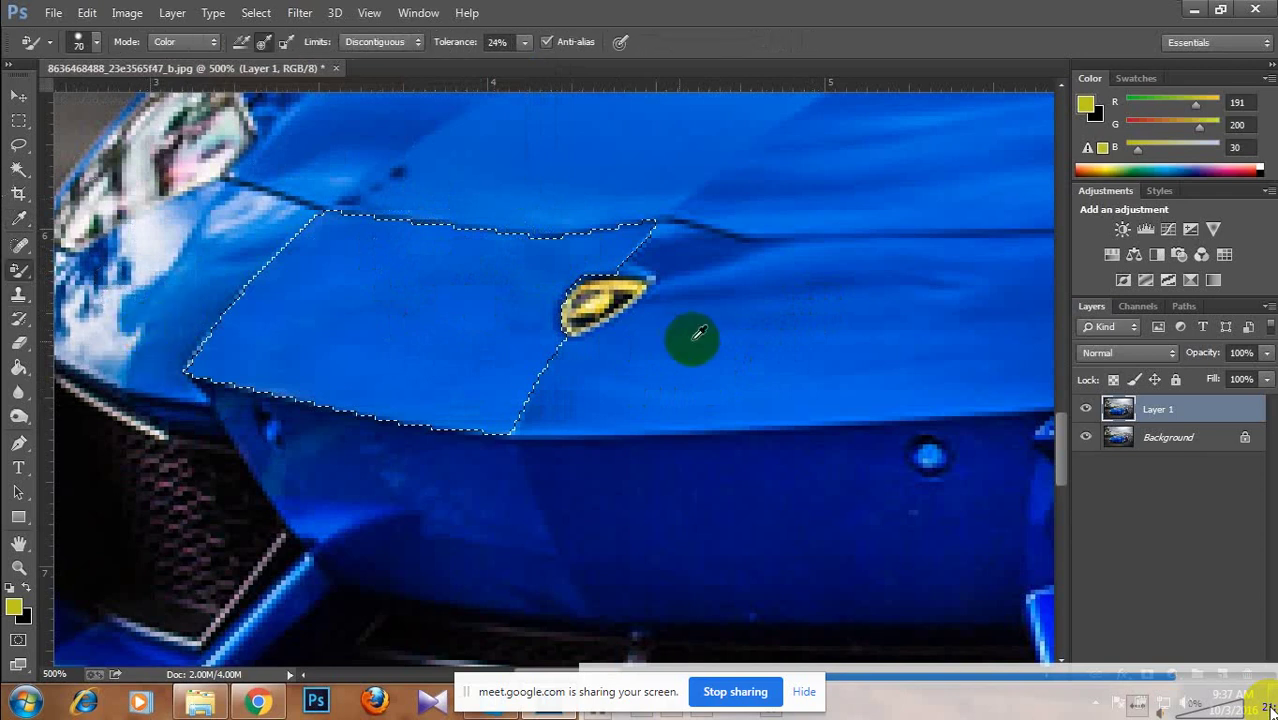
With the Brush tool at size 60 and 64% opacity, sample the hood's blue and smooth the uneven patches inside the selected panel.
{"action": "right_click", "coordinate": [18, 269]}
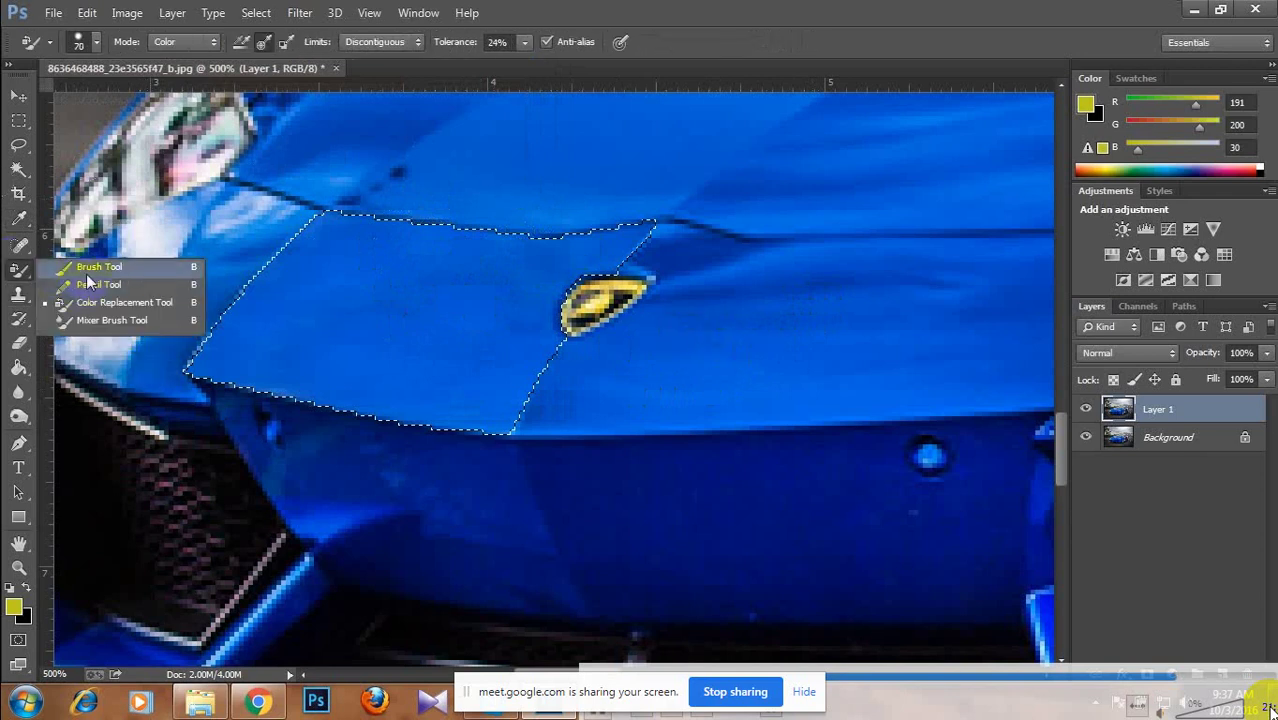
{"action": "left_click", "coordinate": [88, 272]}
{"action": "left_click", "coordinate": [755, 350], "text": "alt"}
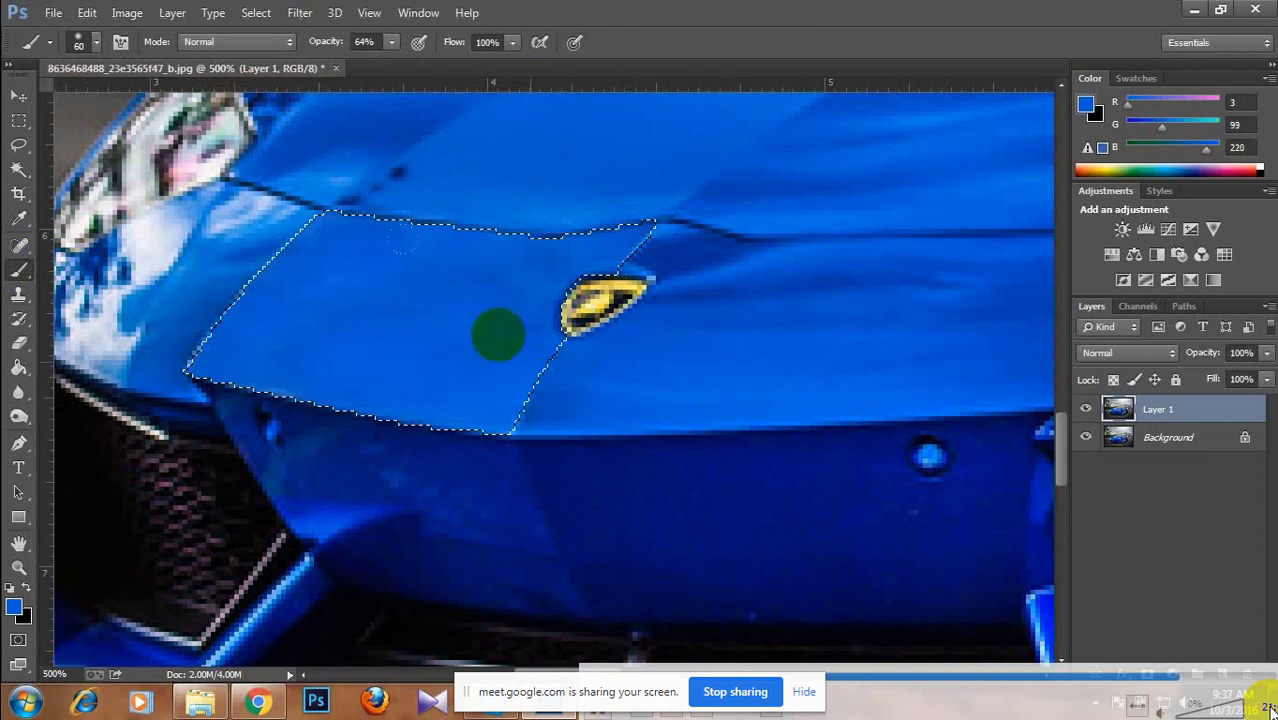
{"action": "left_click", "coordinate": [568, 289], "text": "alt"}
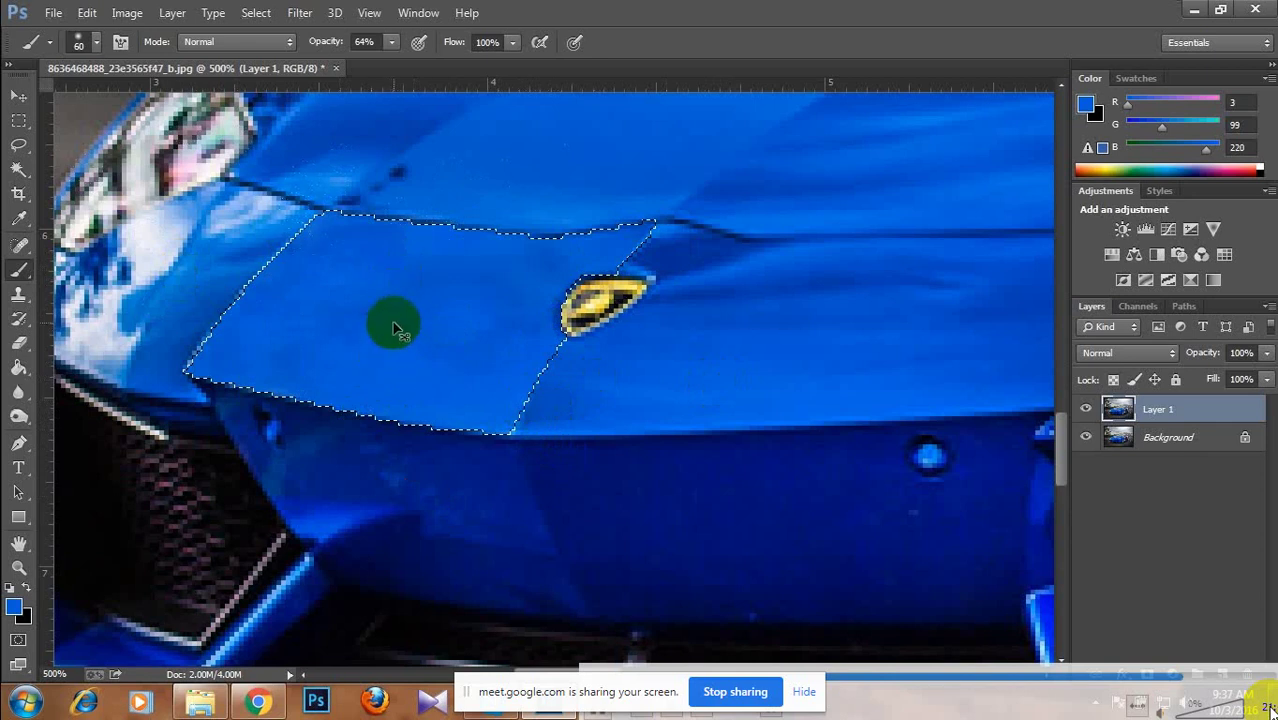
Deselect the hood panel and toggle Layer 1's visibility to compare the whole car with the original.
{"action": "key", "text": "ctrl+d"}
{"action": "key", "text": "ctrl+minus"}
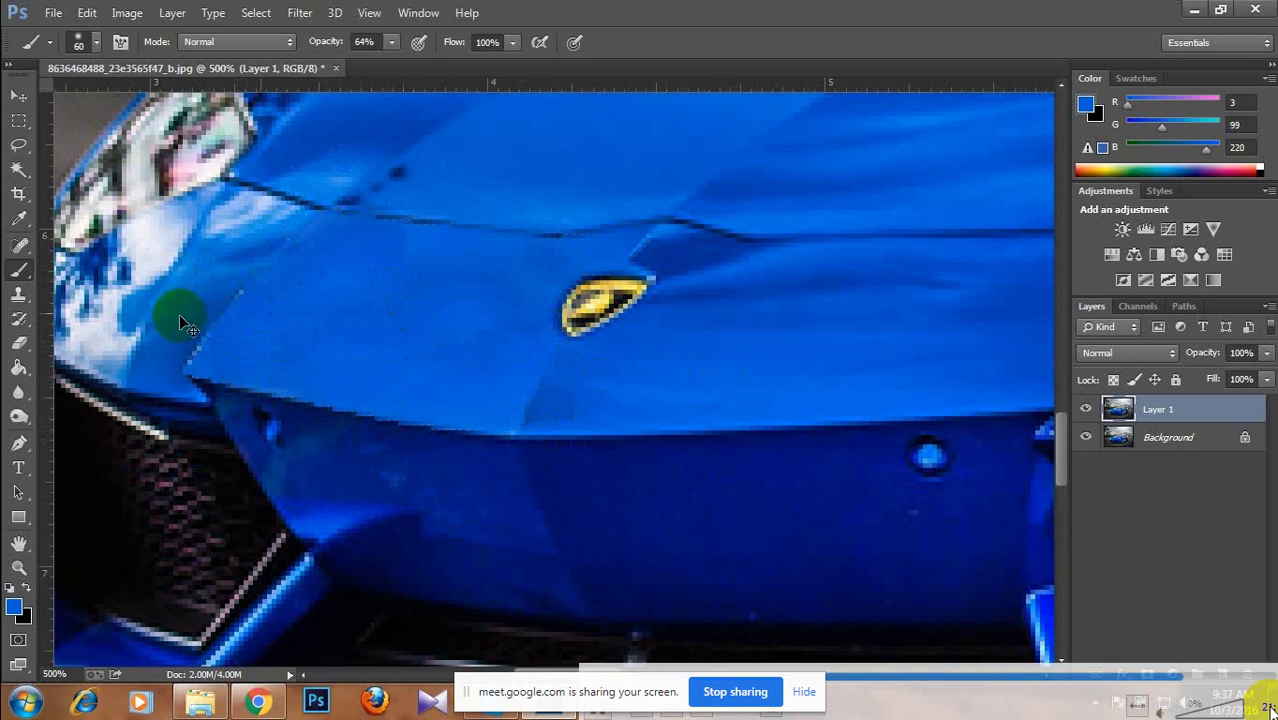
{"action": "key", "text": "ctrl+minus"}
{"action": "key", "text": "ctrl+minus"}
{"action": "key", "text": "ctrl+minus"}
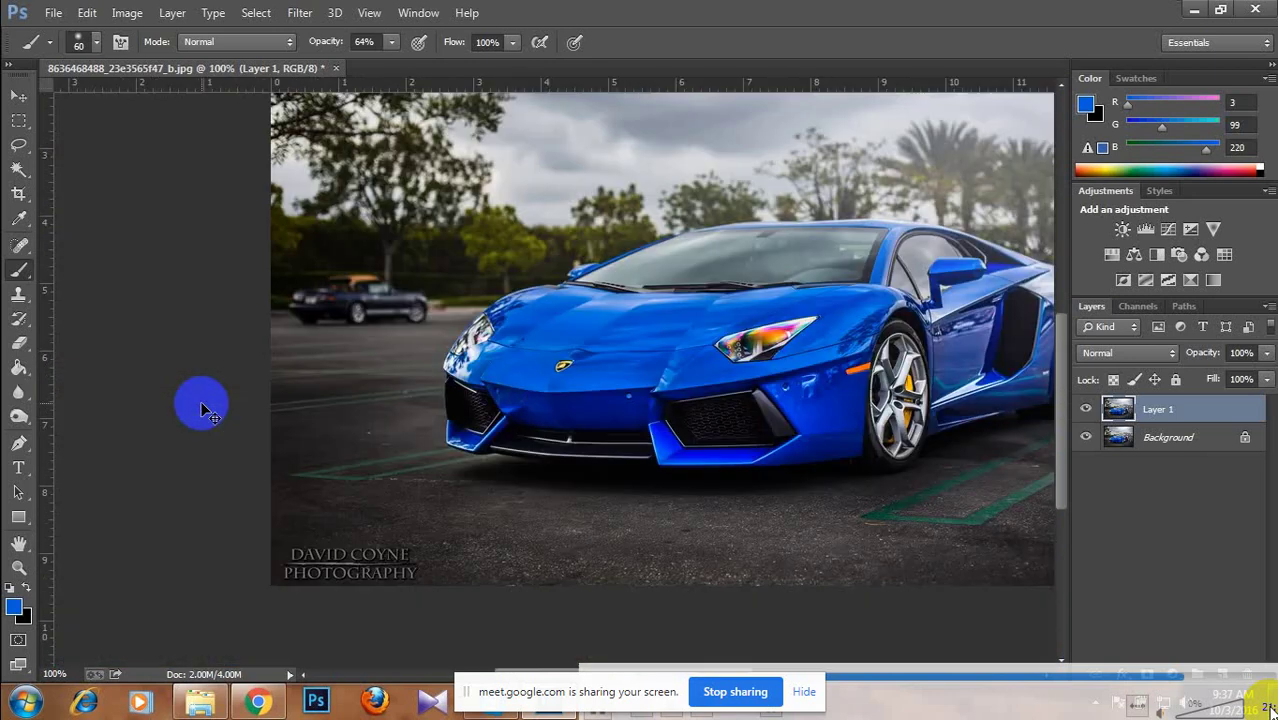
{"action": "left_click", "coordinate": [1086, 412]}
{"action": "left_click", "coordinate": [1087, 414]}
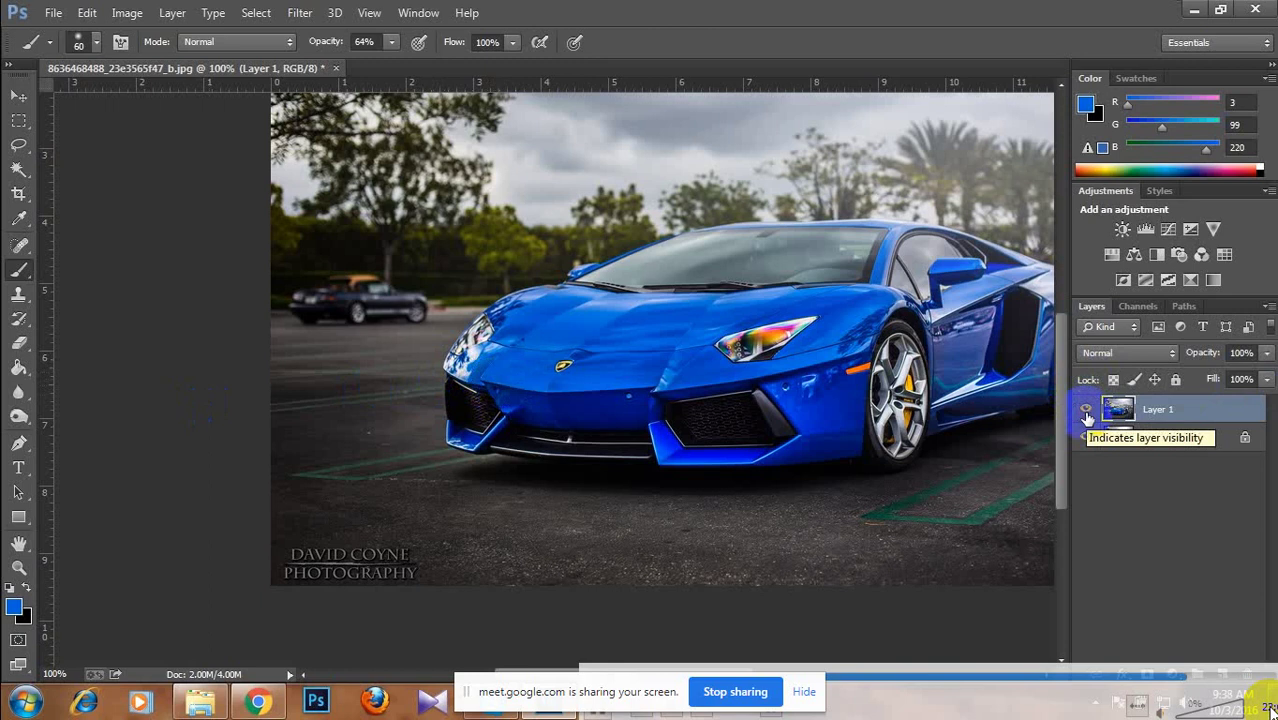
Compare the hood panel beside the badge with and without Layer 1 in close-up.
{"action": "scroll", "coordinate": [575, 355], "scroll_direction": "up", "scroll_amount": 3}
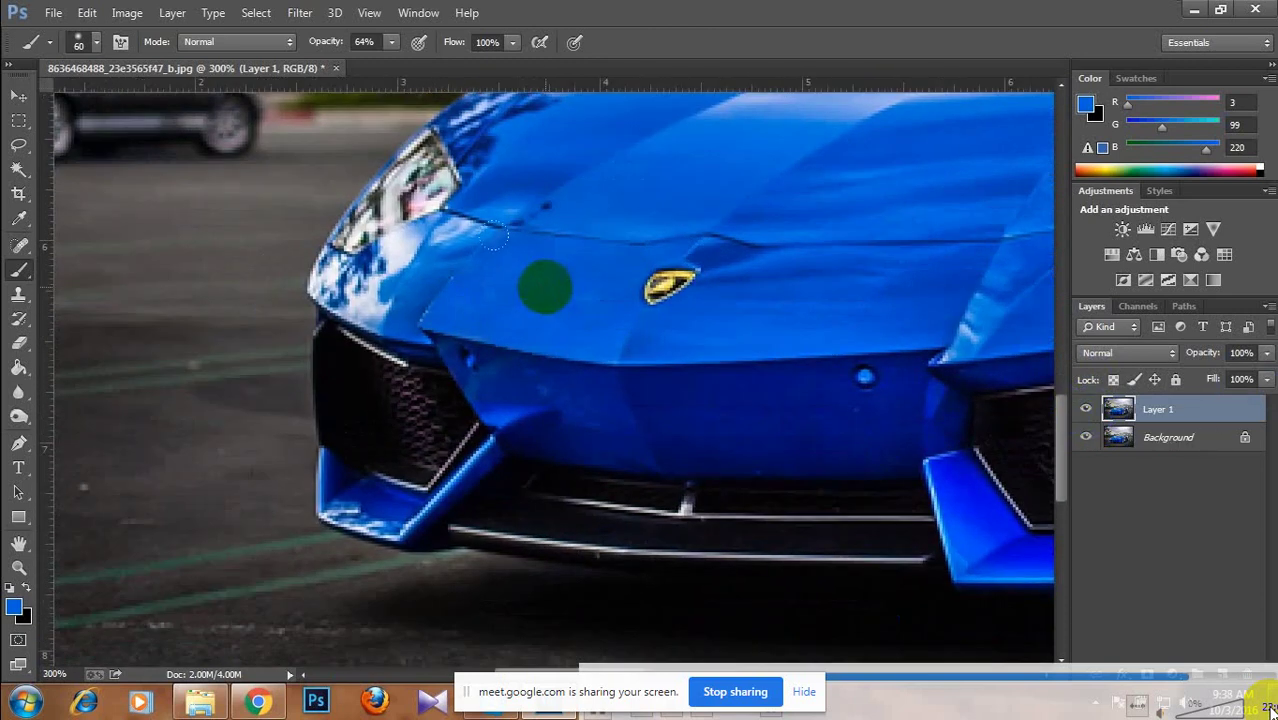
{"action": "left_click_drag", "start_coordinate": [425, 348], "coordinate": [432, 370]}
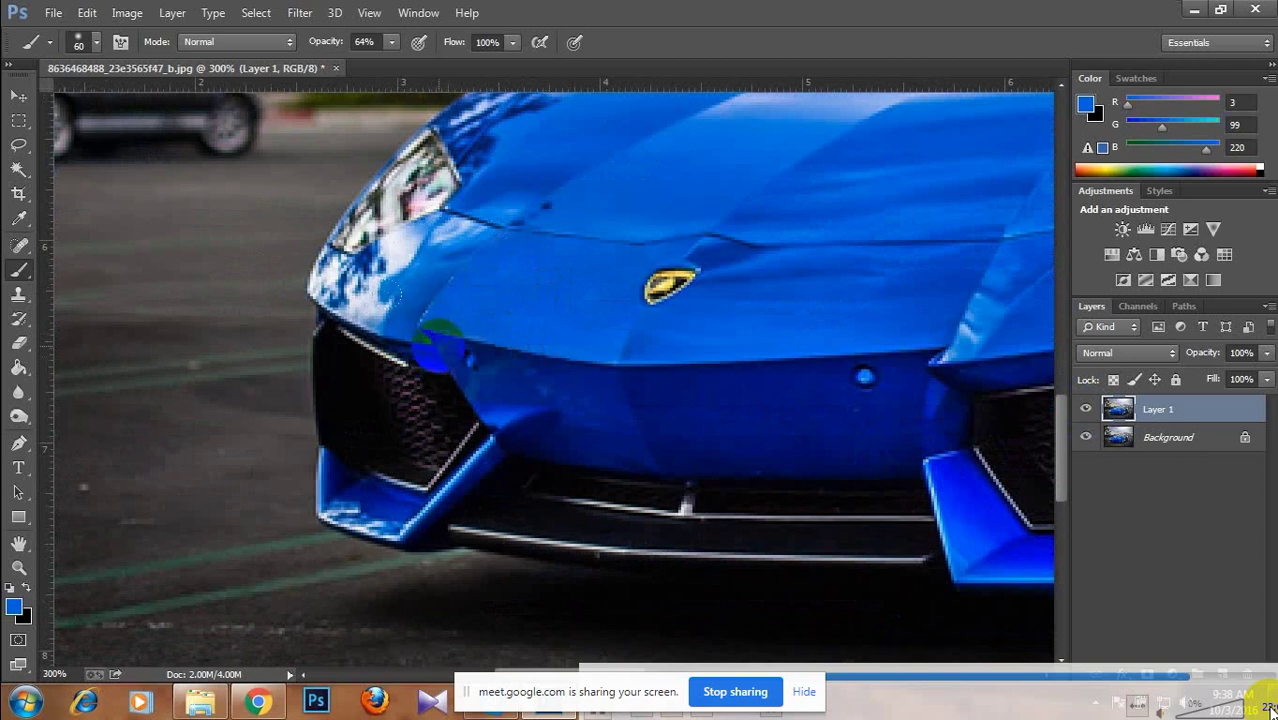
{"action": "left_click_drag", "start_coordinate": [578, 417], "coordinate": [867, 533]}
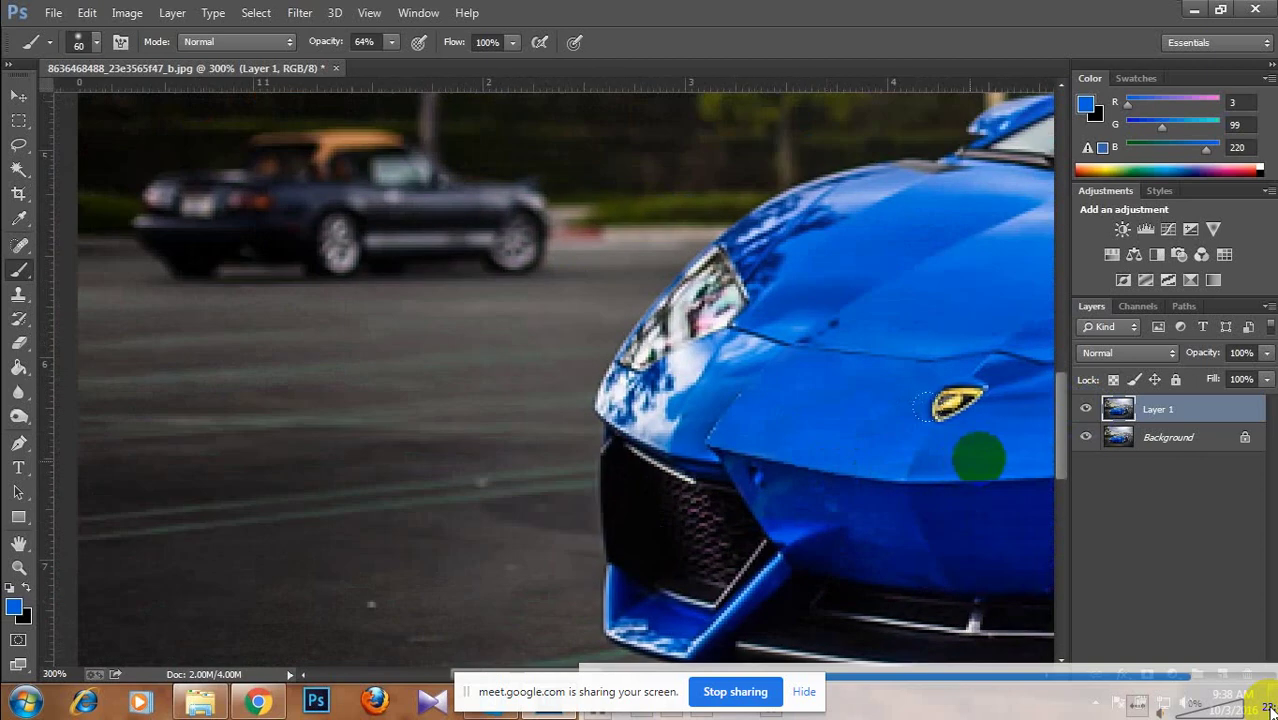
{"action": "left_click", "coordinate": [1085, 410]}
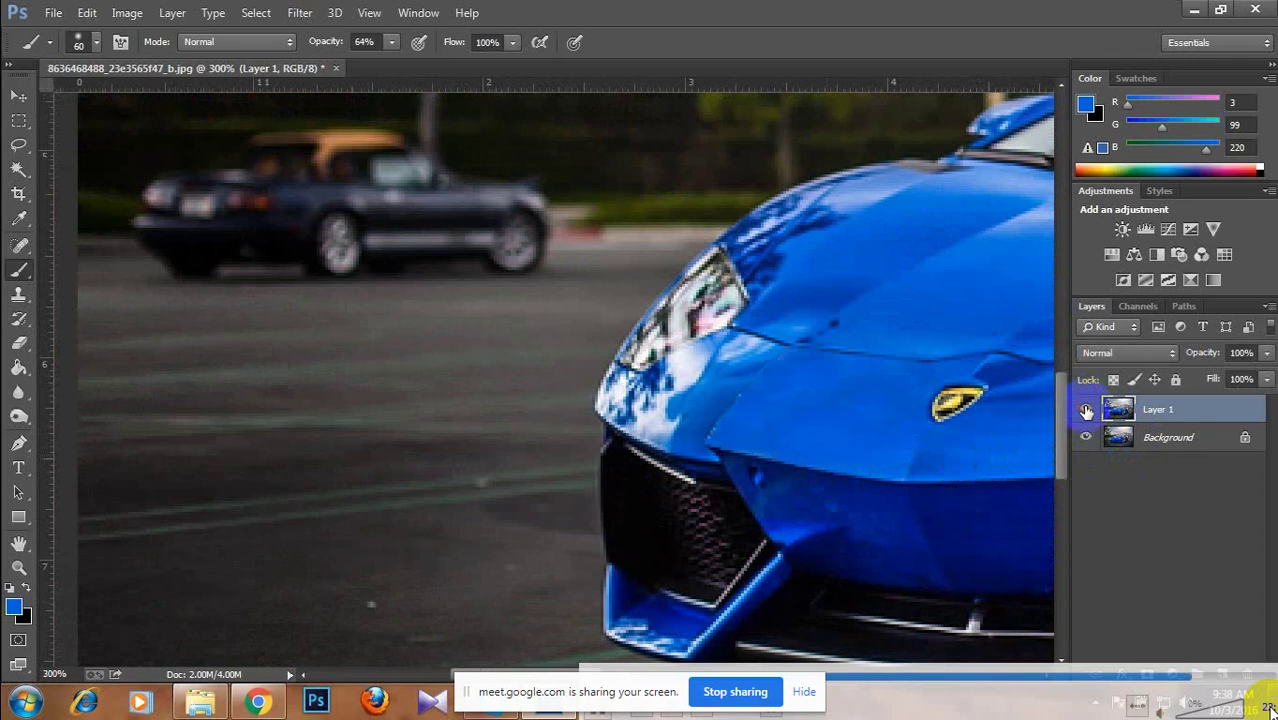
{"action": "left_click", "coordinate": [1086, 411]}
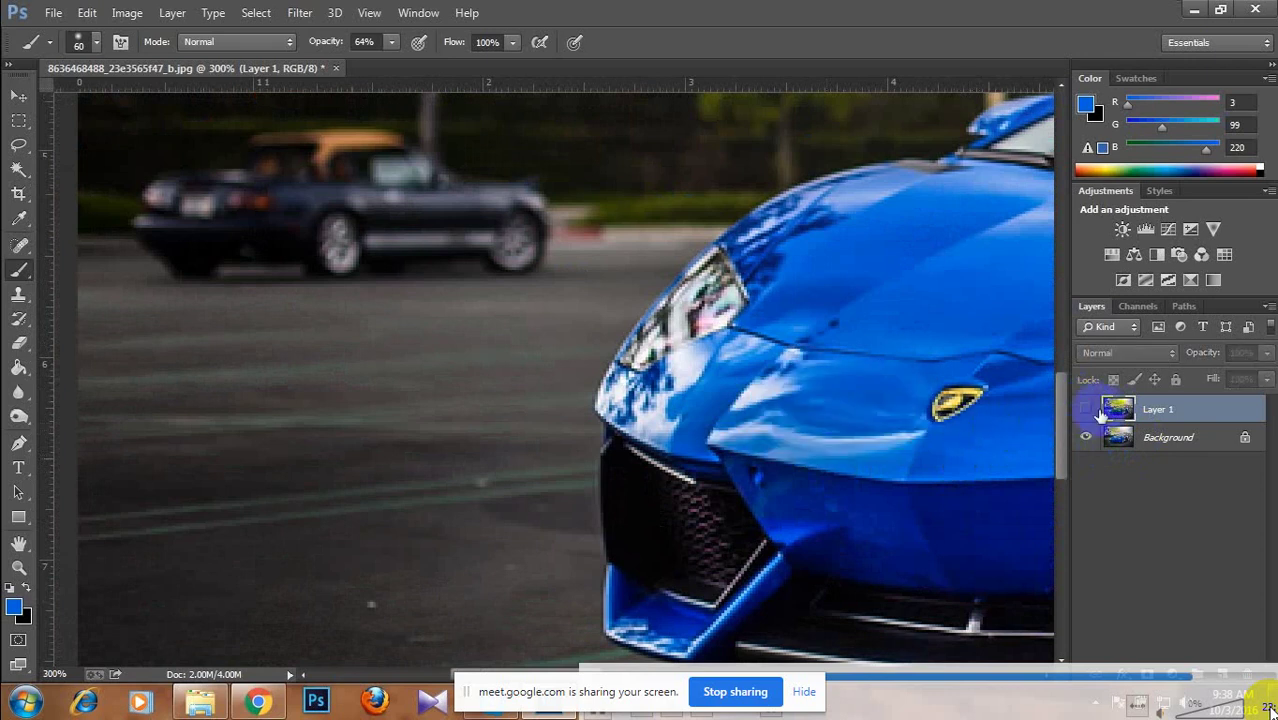
{"action": "left_click", "coordinate": [1086, 411]}
{"action": "left_click", "coordinate": [1085, 410]}
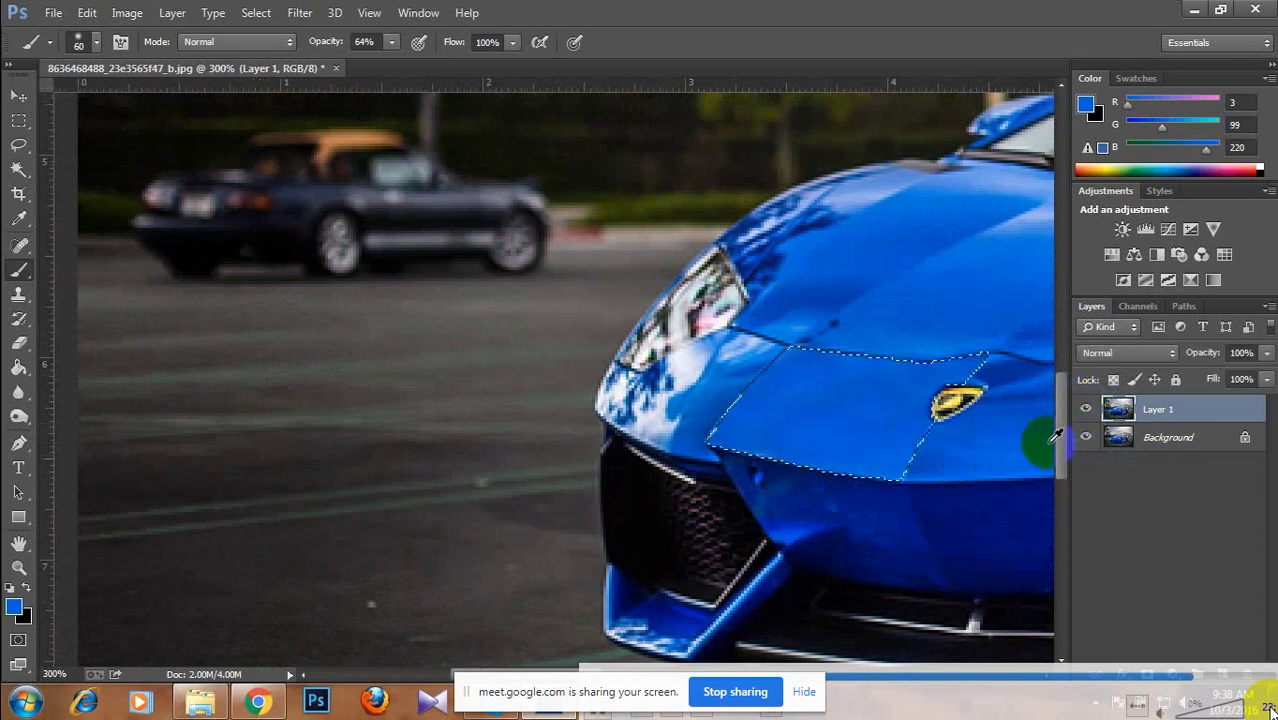
Sample the blue beside the yellow badge, brush over the selected hood panel to even its tone, and deselect it.
{"action": "left_click", "coordinate": [925, 404], "text": "alt"}
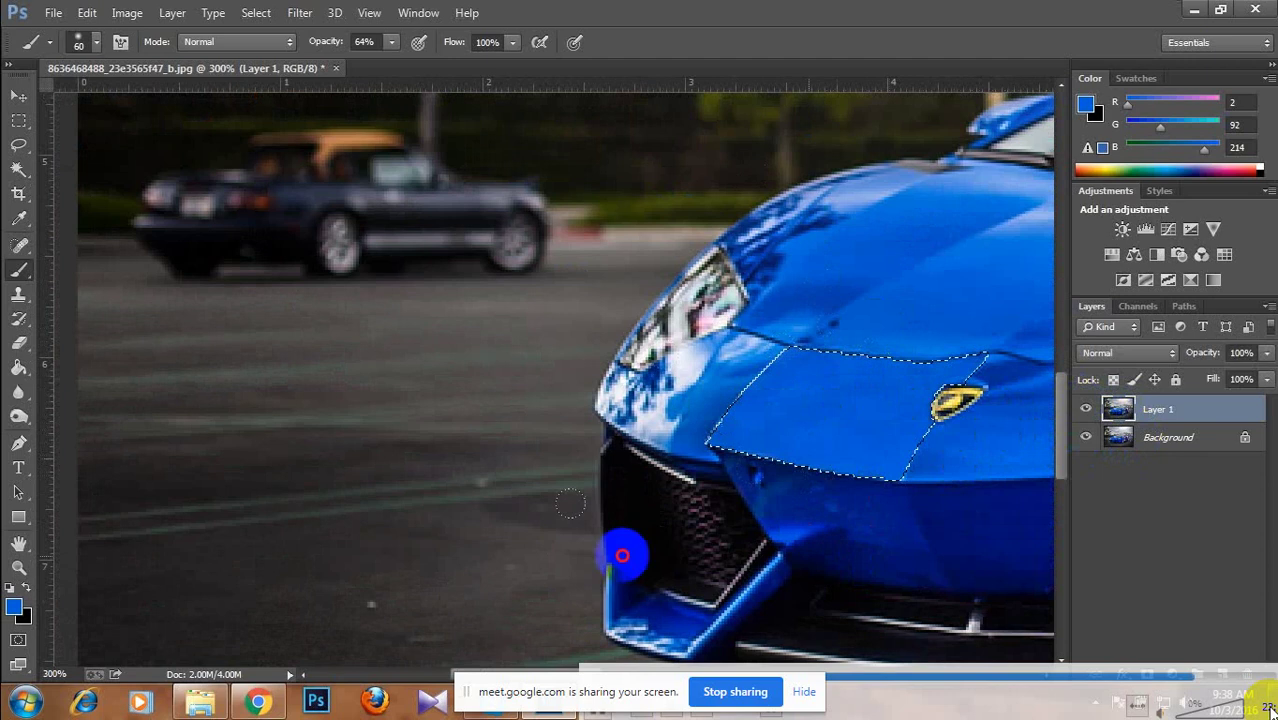
{"action": "key", "text": "ctrl+d"}
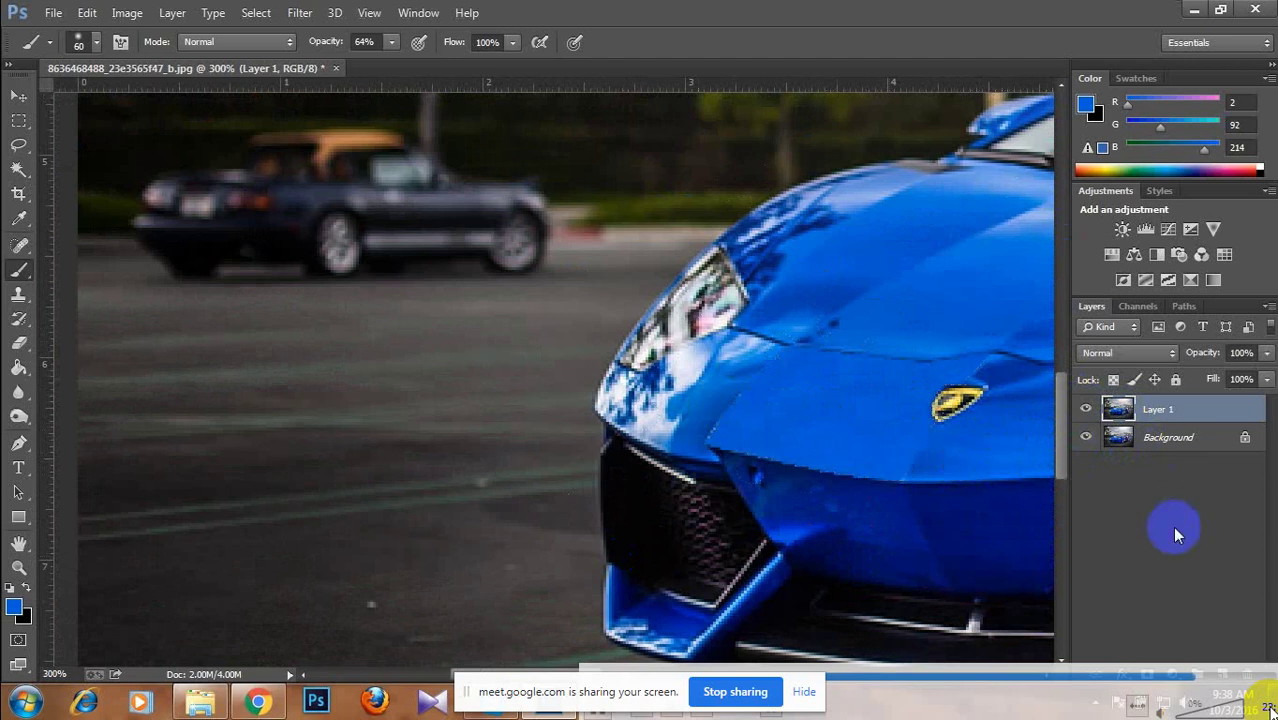
Compare the repainted hood panel with the original by toggling Layer 1, leaving the layer visible.
{"action": "left_click", "coordinate": [1085, 410]}
{"action": "left_click", "coordinate": [1085, 410]}
{"action": "left_click", "coordinate": [1085, 410]}
{"action": "left_click", "coordinate": [1086, 412]}
{"action": "left_click", "coordinate": [1086, 412]}
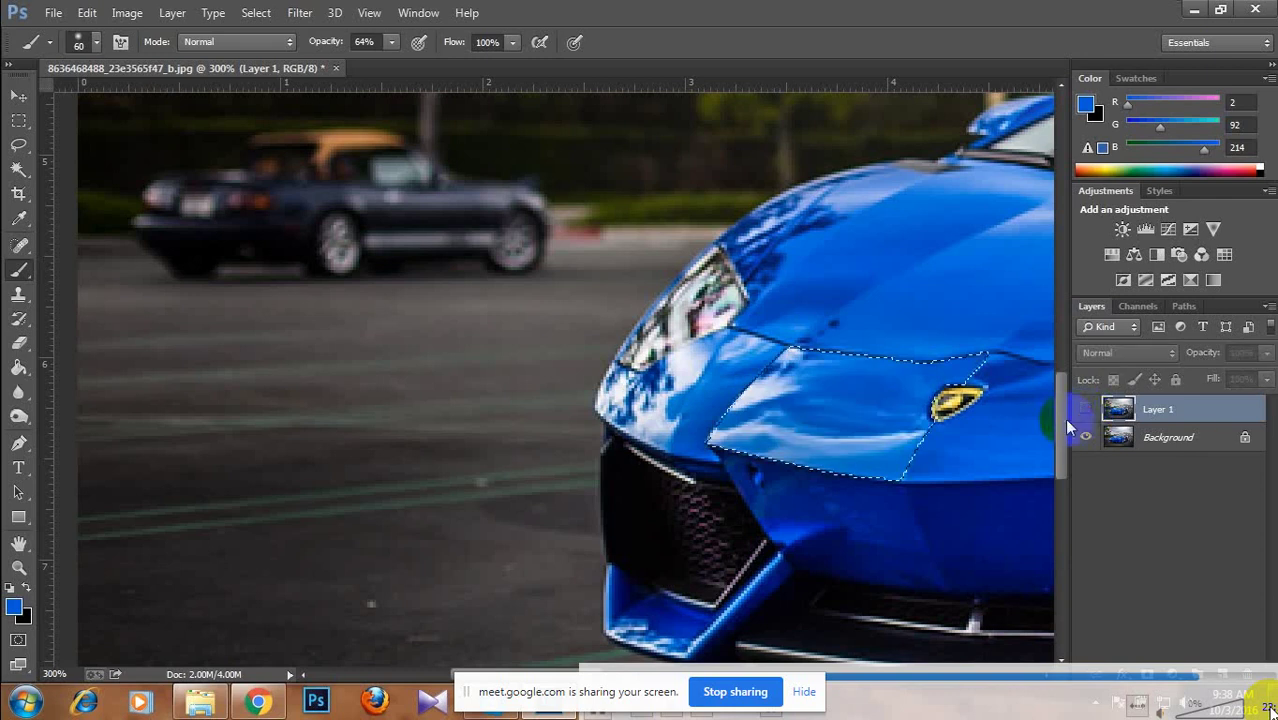
{"action": "left_click_drag", "start_coordinate": [927, 385], "coordinate": [242, 305]}
{"action": "left_click_drag", "start_coordinate": [351, 348], "coordinate": [476, 425]}
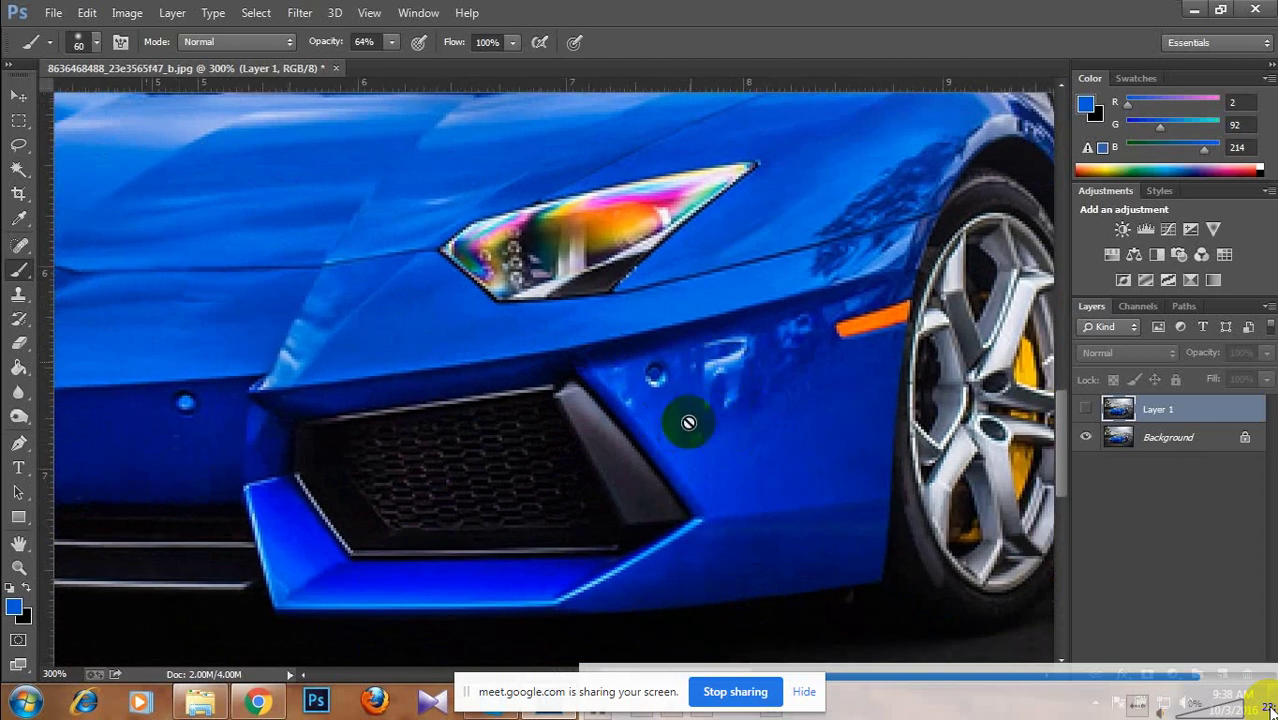
{"action": "left_click", "coordinate": [1086, 409]}
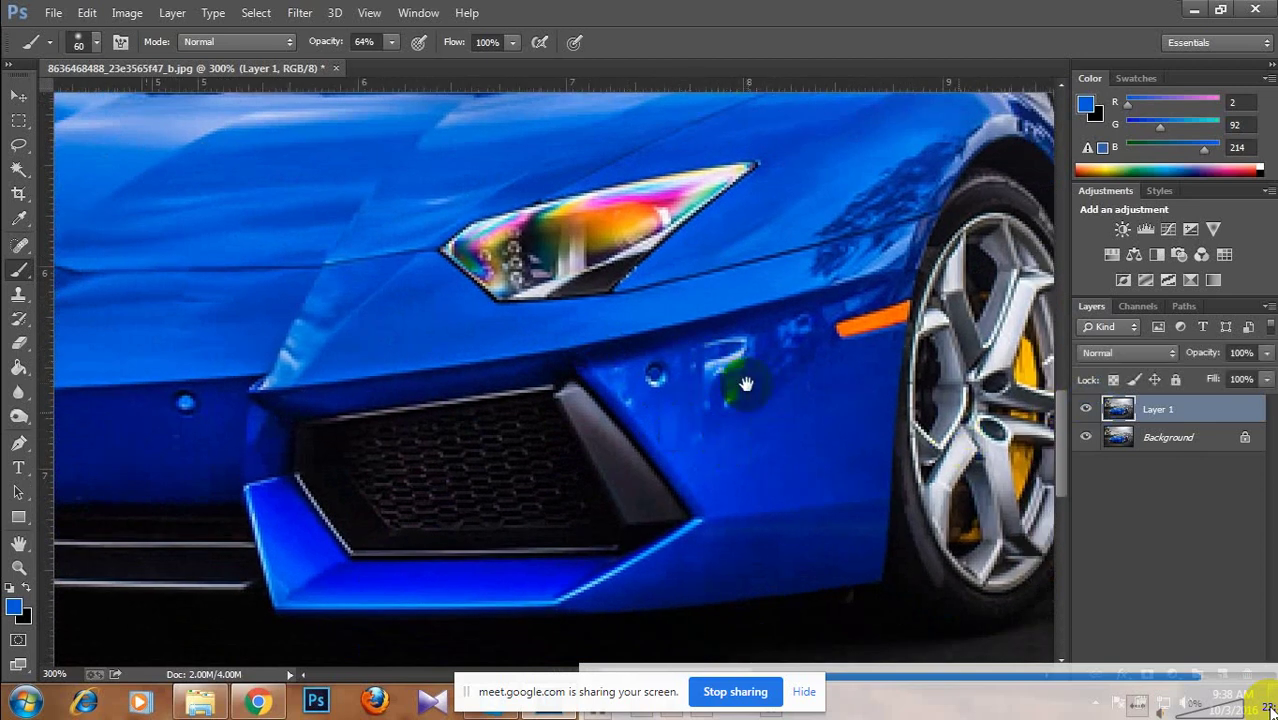
Examine the bumper edges around the air intake near the front wheel with the Pen tool active, and review the whole car.
{"action": "left_click_drag", "start_coordinate": [745, 383], "coordinate": [978, 194]}
{"action": "left_click_drag", "start_coordinate": [300, 400], "coordinate": [500, 340]}
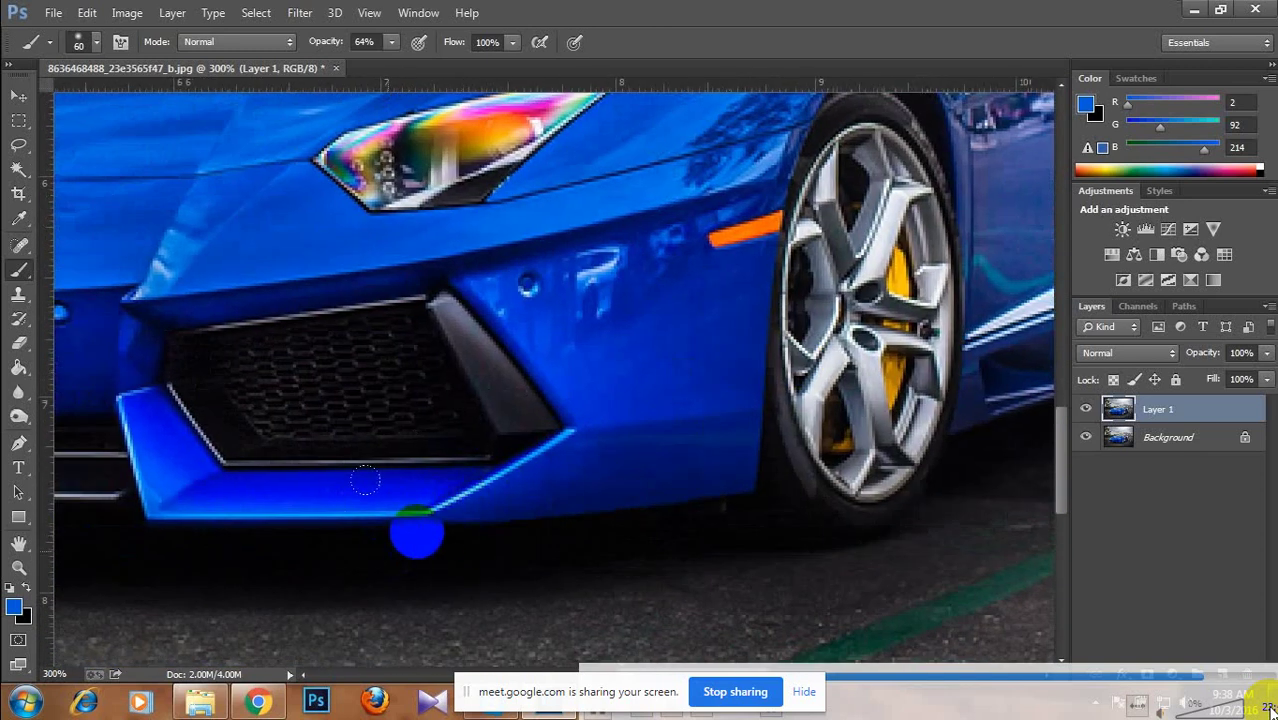
{"action": "scroll", "coordinate": [437, 540], "scroll_direction": "up", "scroll_amount": 2}
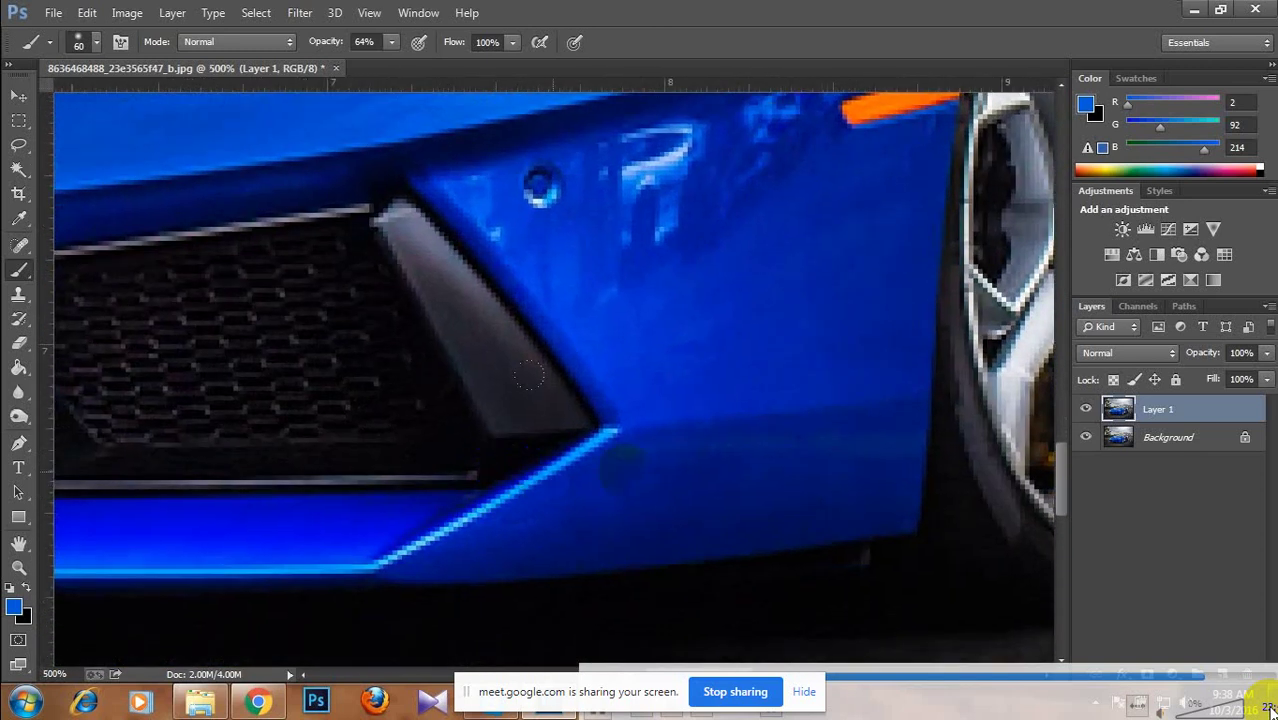
{"action": "key", "text": "p"}
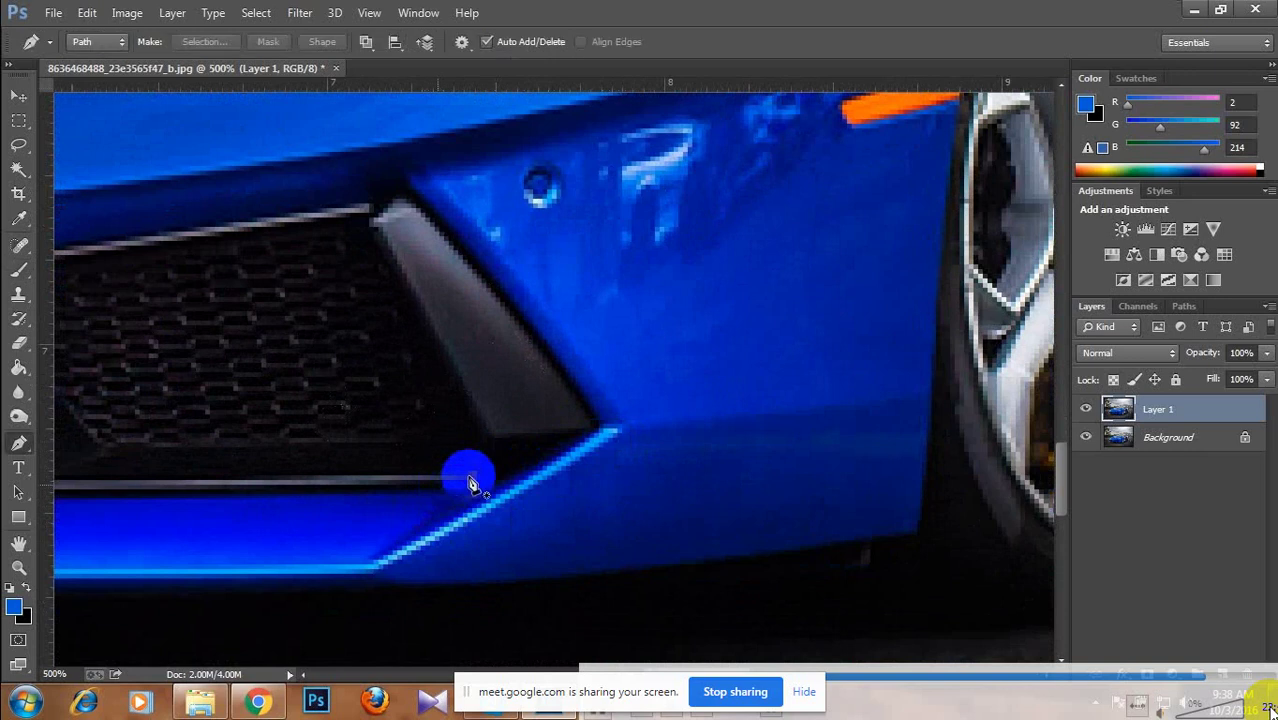
{"action": "left_click_drag", "start_coordinate": [410, 555], "coordinate": [591, 434]}
{"action": "left_click", "coordinate": [621, 248]}
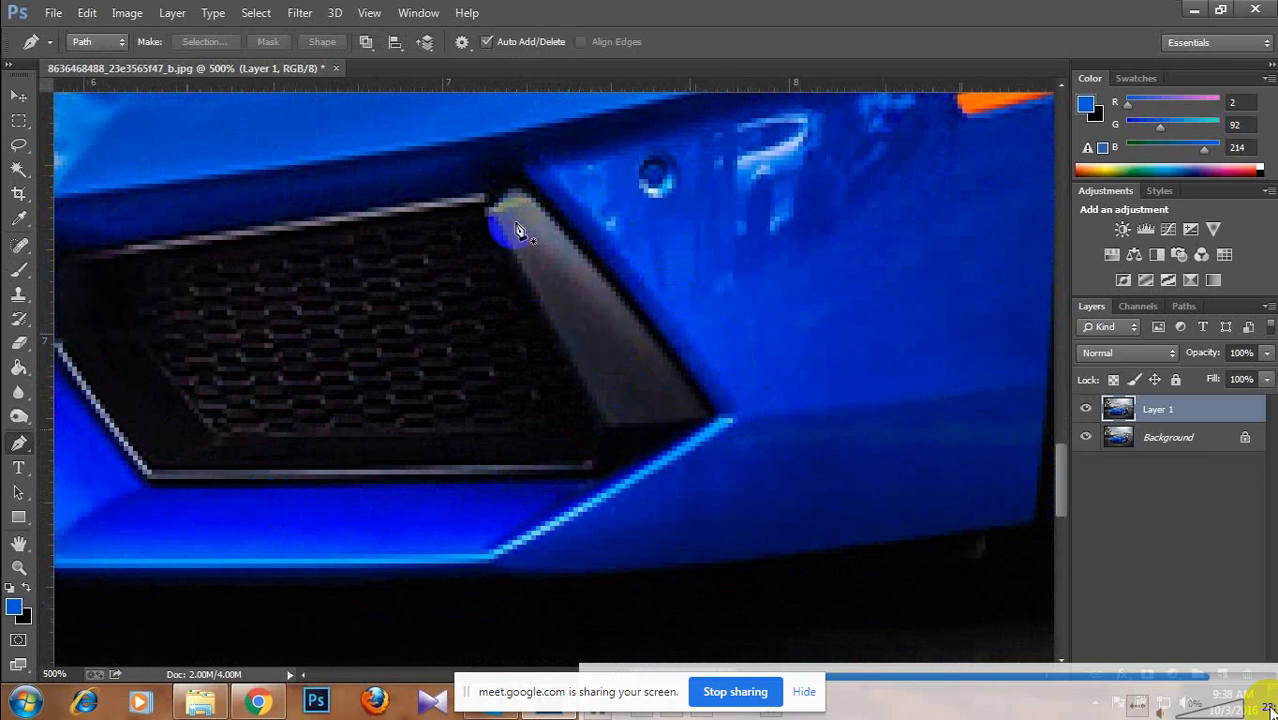
{"action": "left_click", "coordinate": [727, 437]}
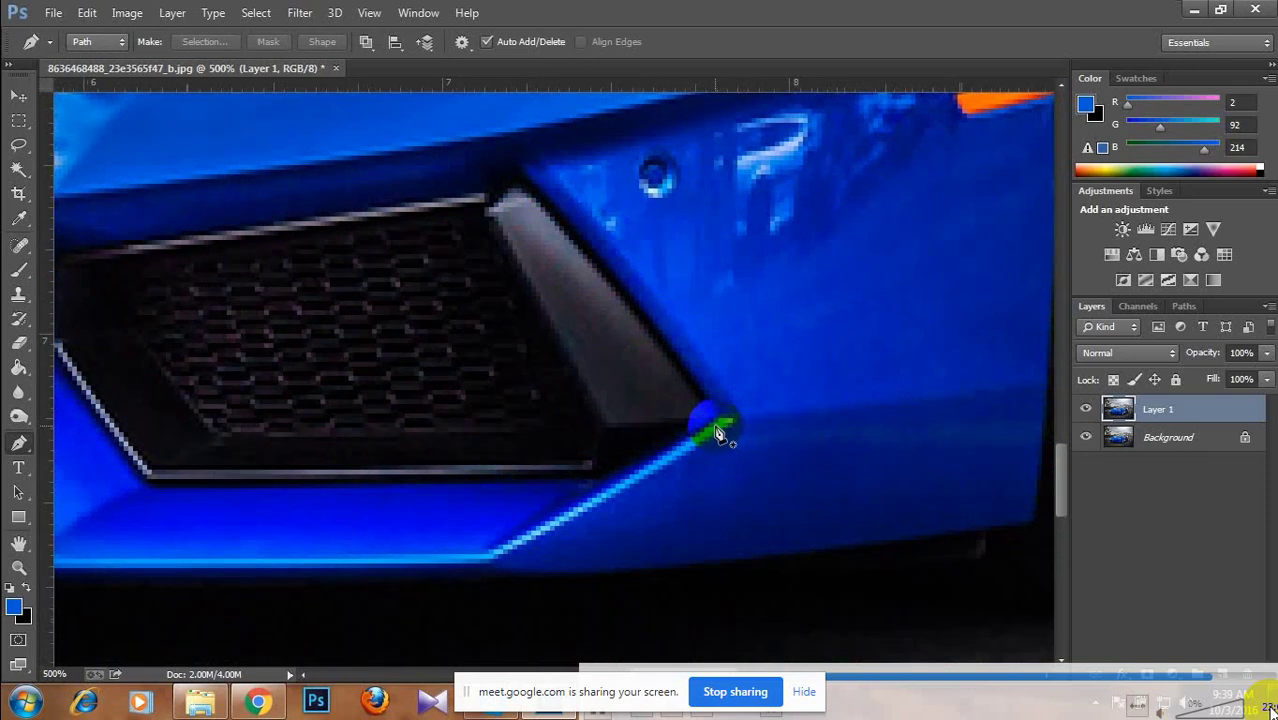
{"action": "left_click", "coordinate": [533, 531]}
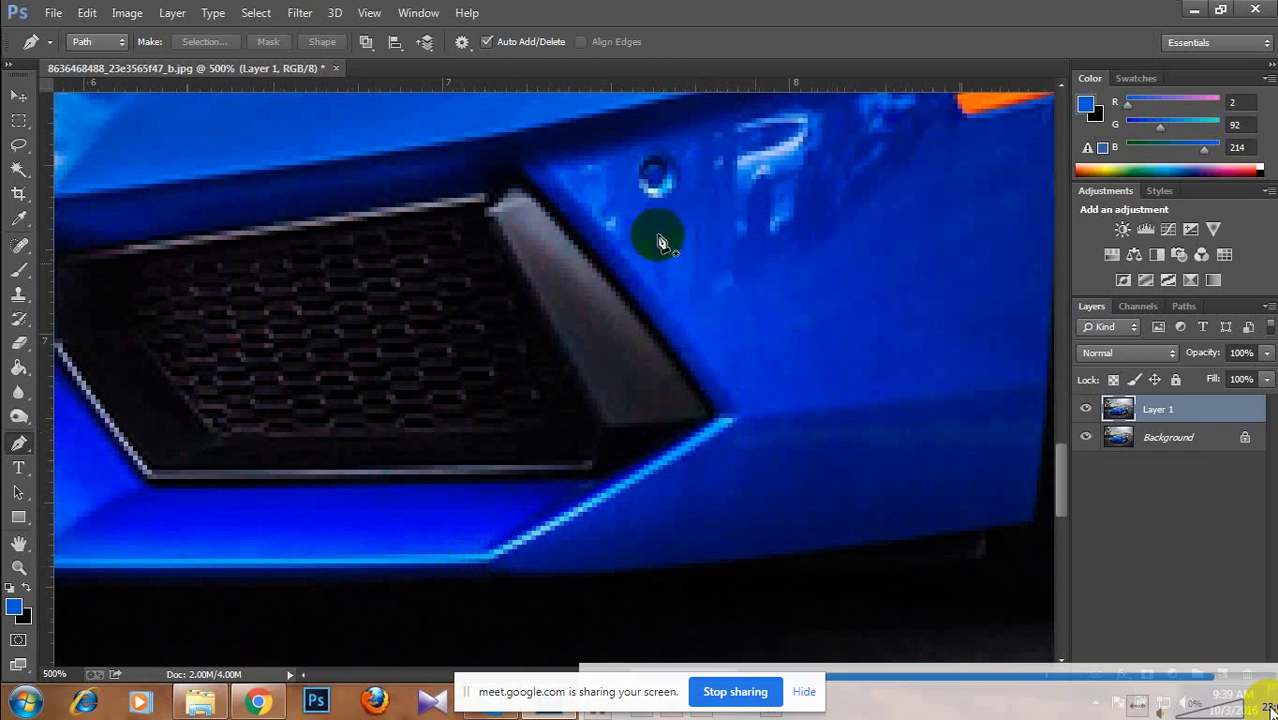
{"action": "left_click", "coordinate": [730, 422]}
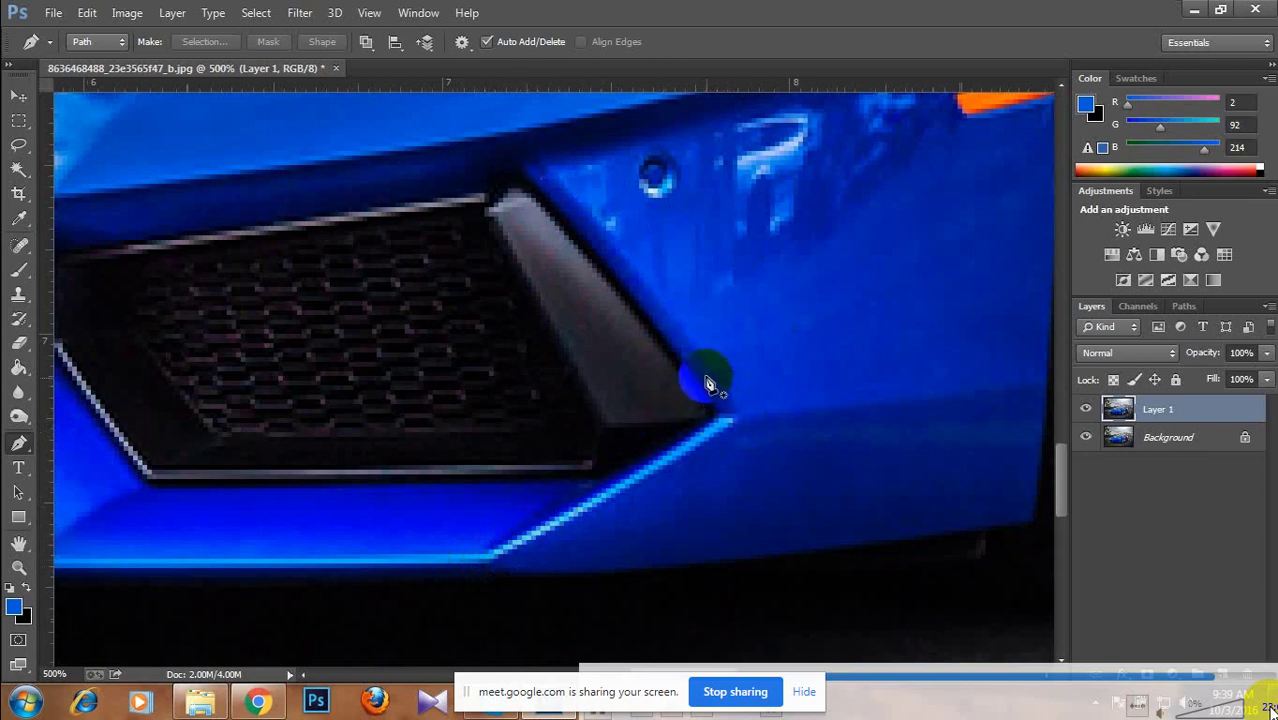
{"action": "left_click", "coordinate": [710, 427]}
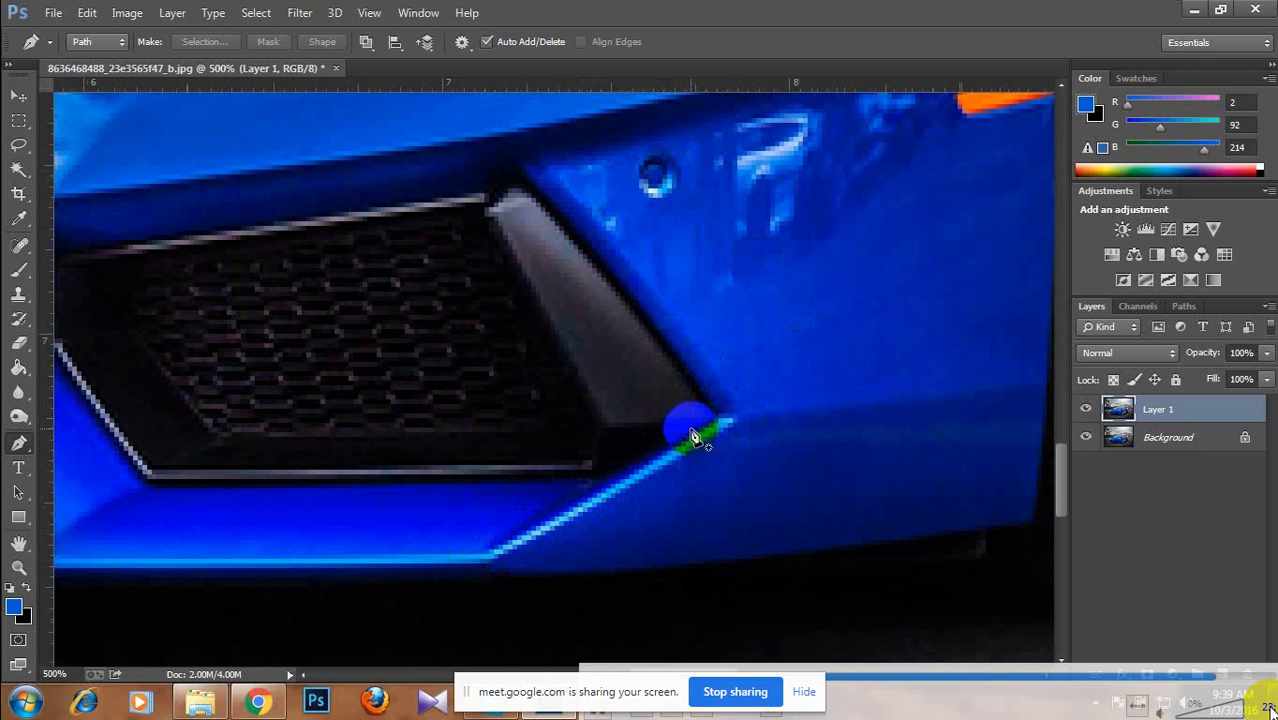
{"action": "left_click_drag", "start_coordinate": [691, 437], "coordinate": [657, 428]}
{"action": "scroll", "coordinate": [600, 448], "scroll_direction": "down", "scroll_amount": 5}
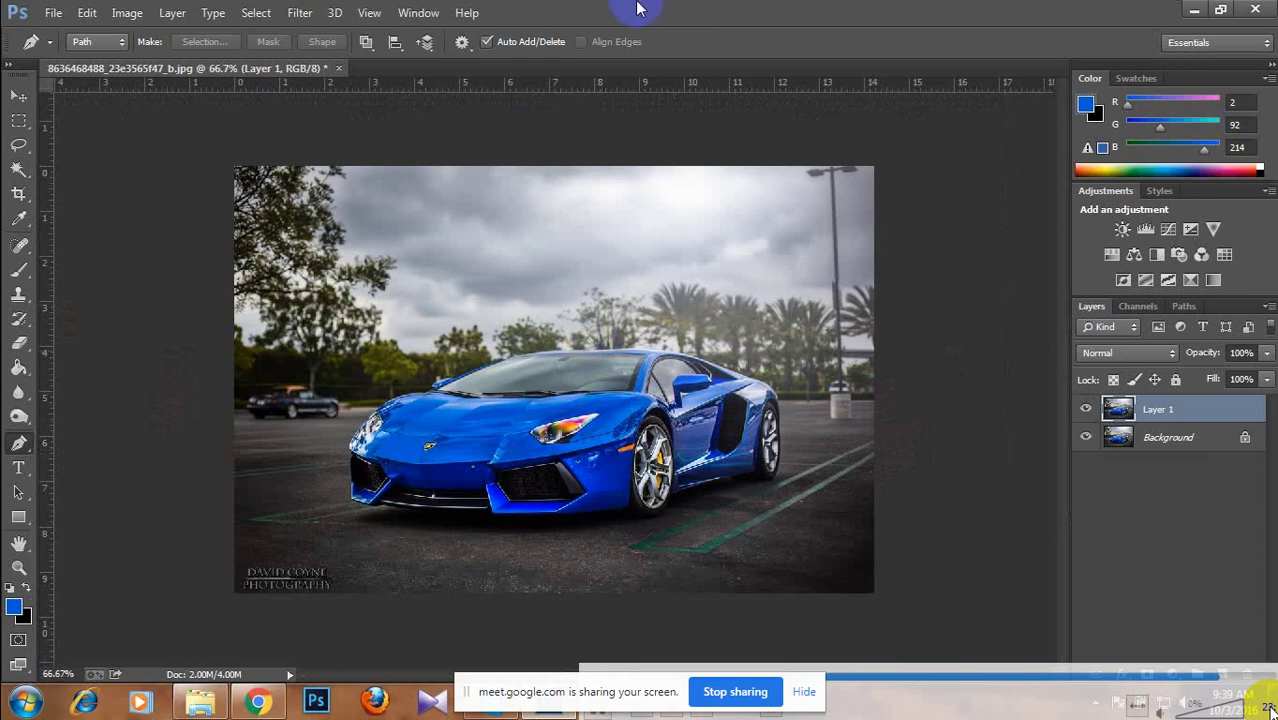
{"action": "left_click", "coordinate": [620, 400]}
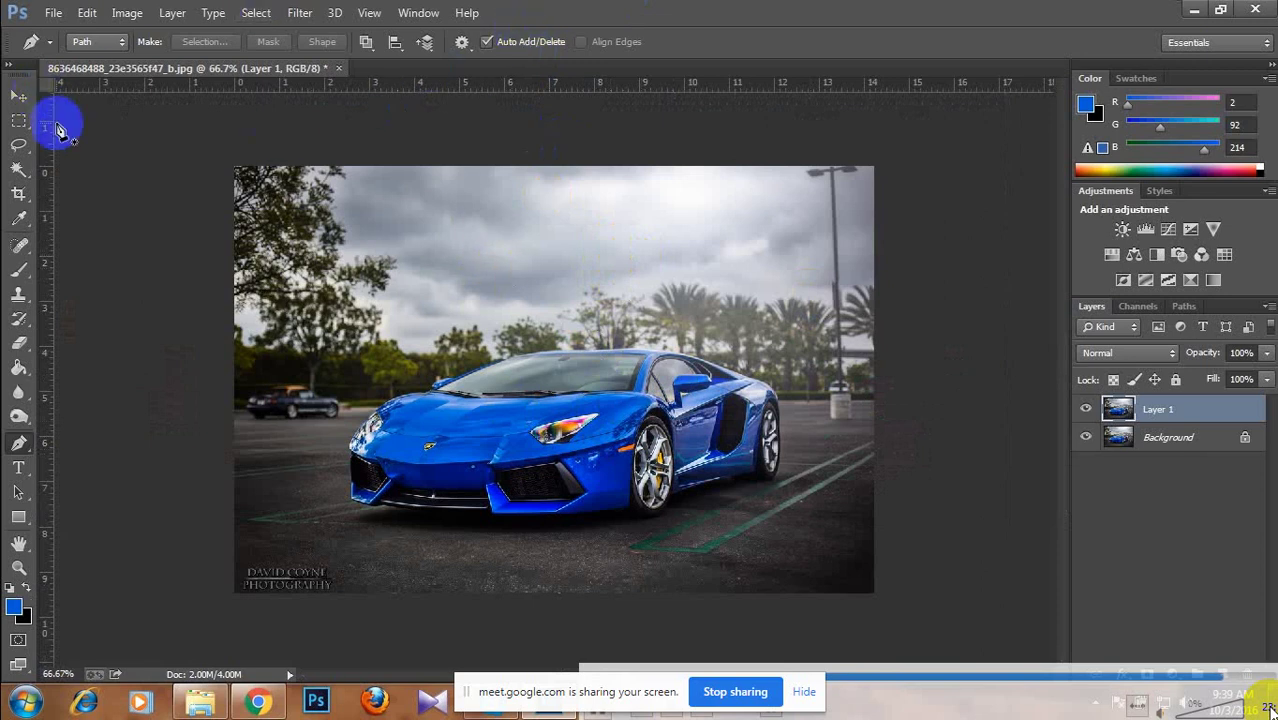
{"action": "left_click", "coordinate": [20, 195]}
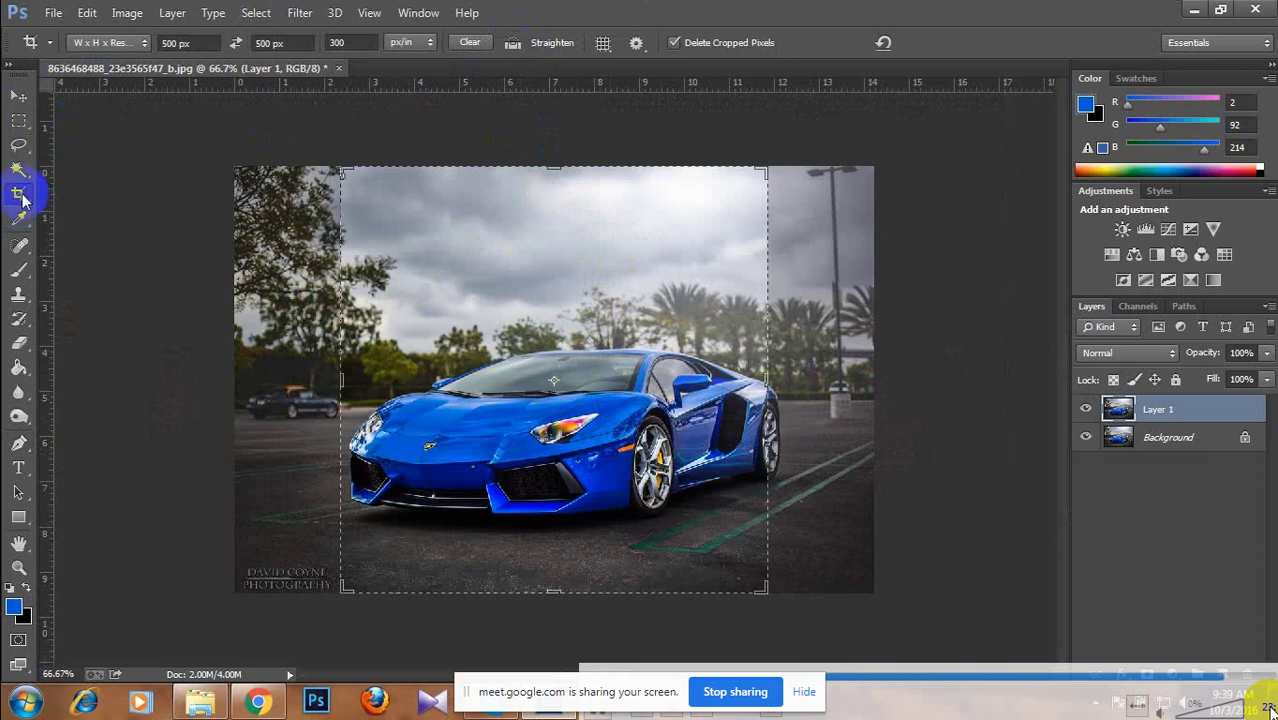
{"action": "left_click", "coordinate": [112, 42]}
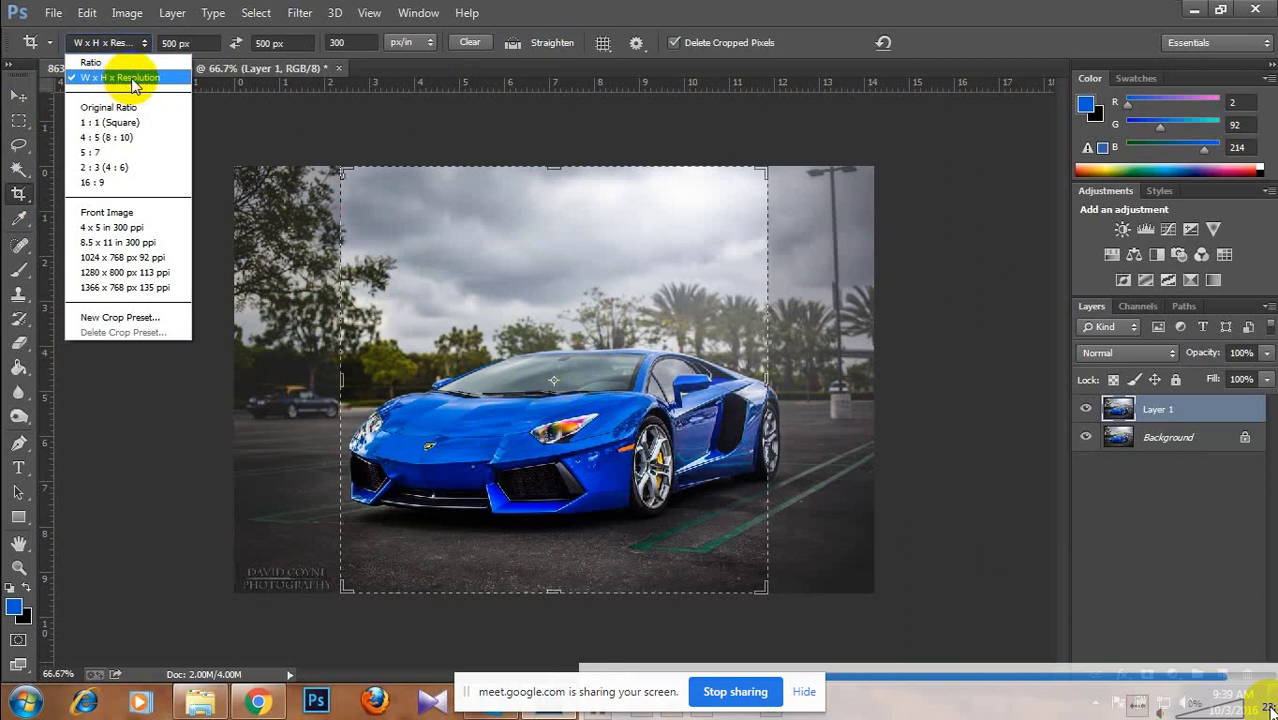
{"action": "left_click", "coordinate": [132, 80]}
{"action": "double_click", "coordinate": [183, 40]}
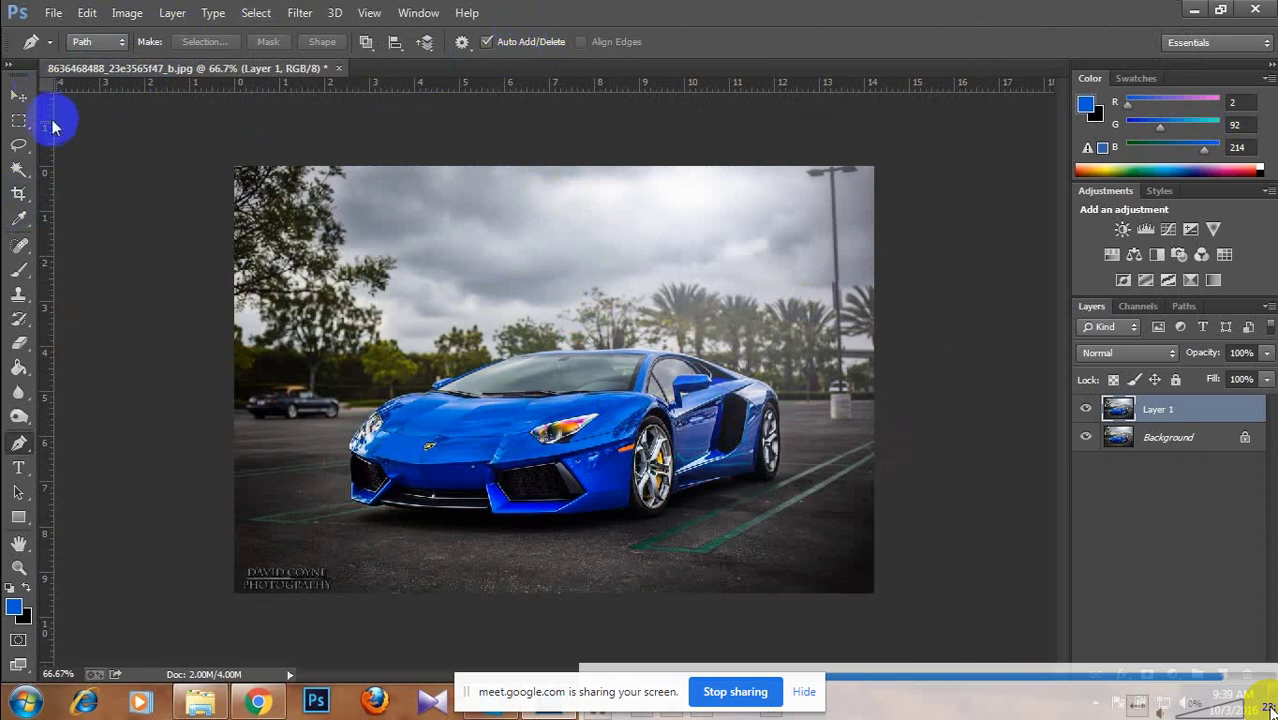
Set the Crop tool to W x H x Resolution with a width of 1000 px and a height of 1000 px.
{"action": "left_click", "coordinate": [20, 196]}
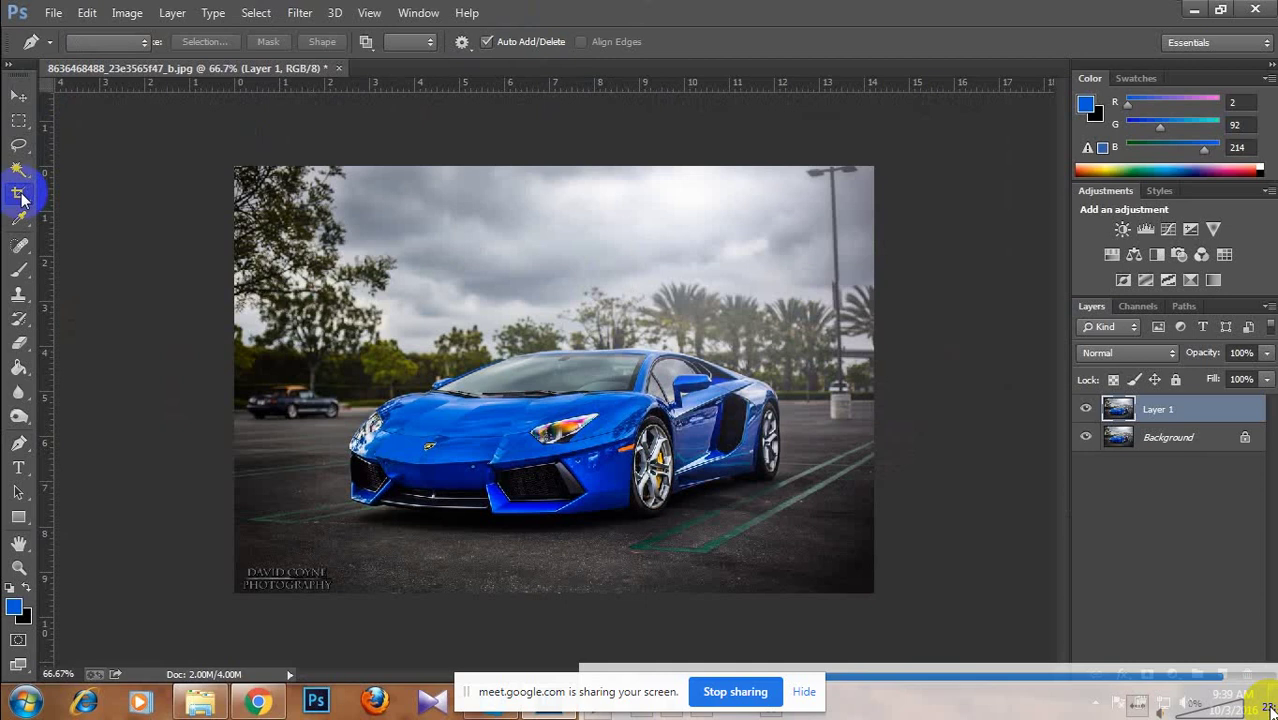
{"action": "left_click", "coordinate": [19, 195]}
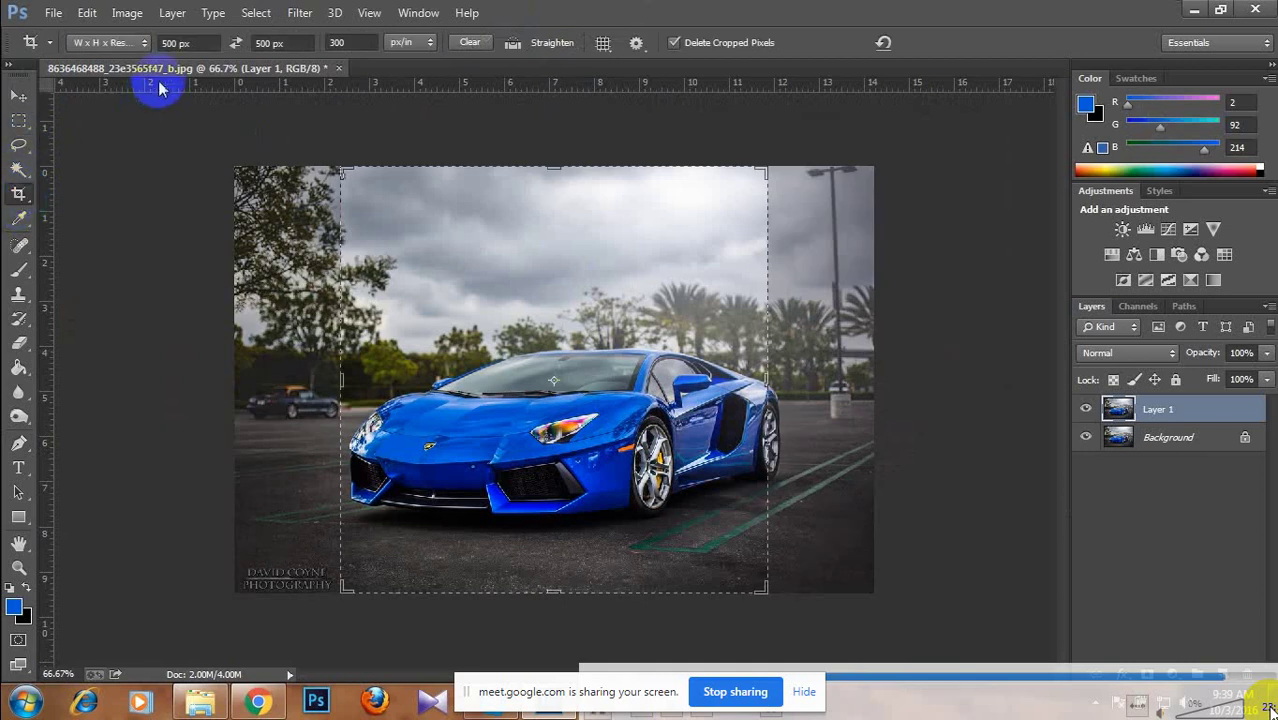
{"action": "left_click", "coordinate": [108, 42]}
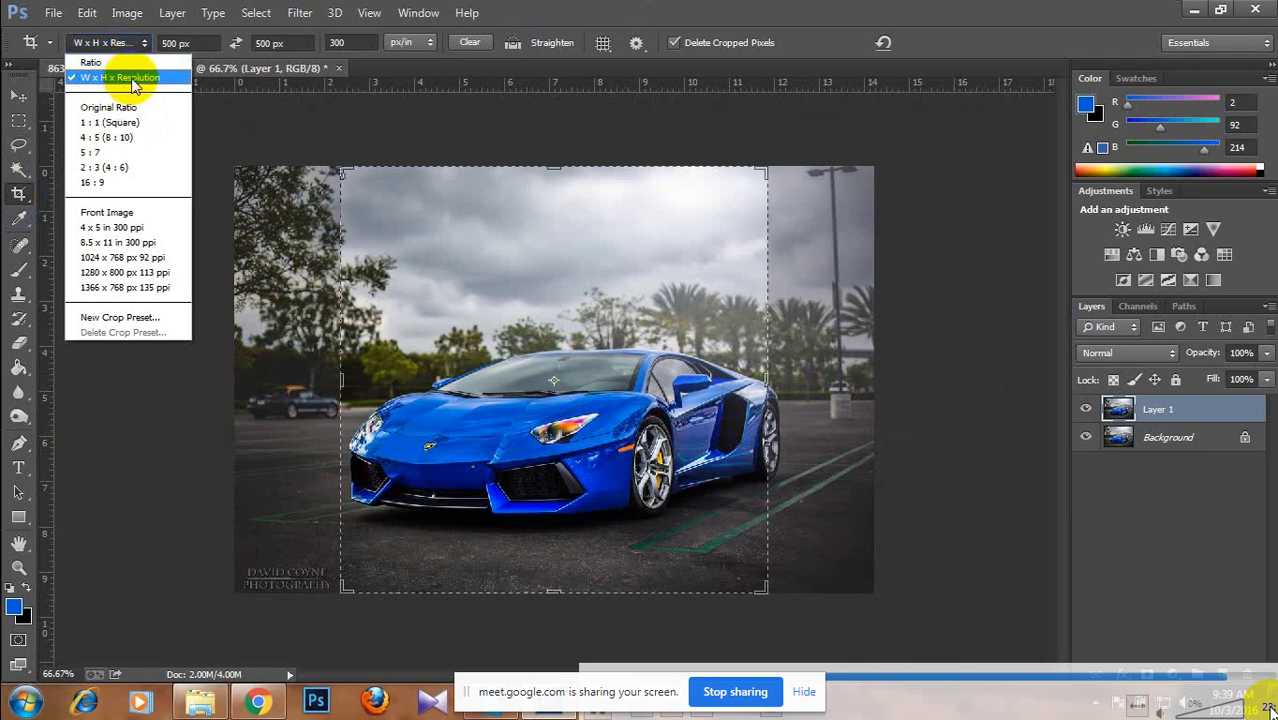
{"action": "left_click", "coordinate": [133, 79]}
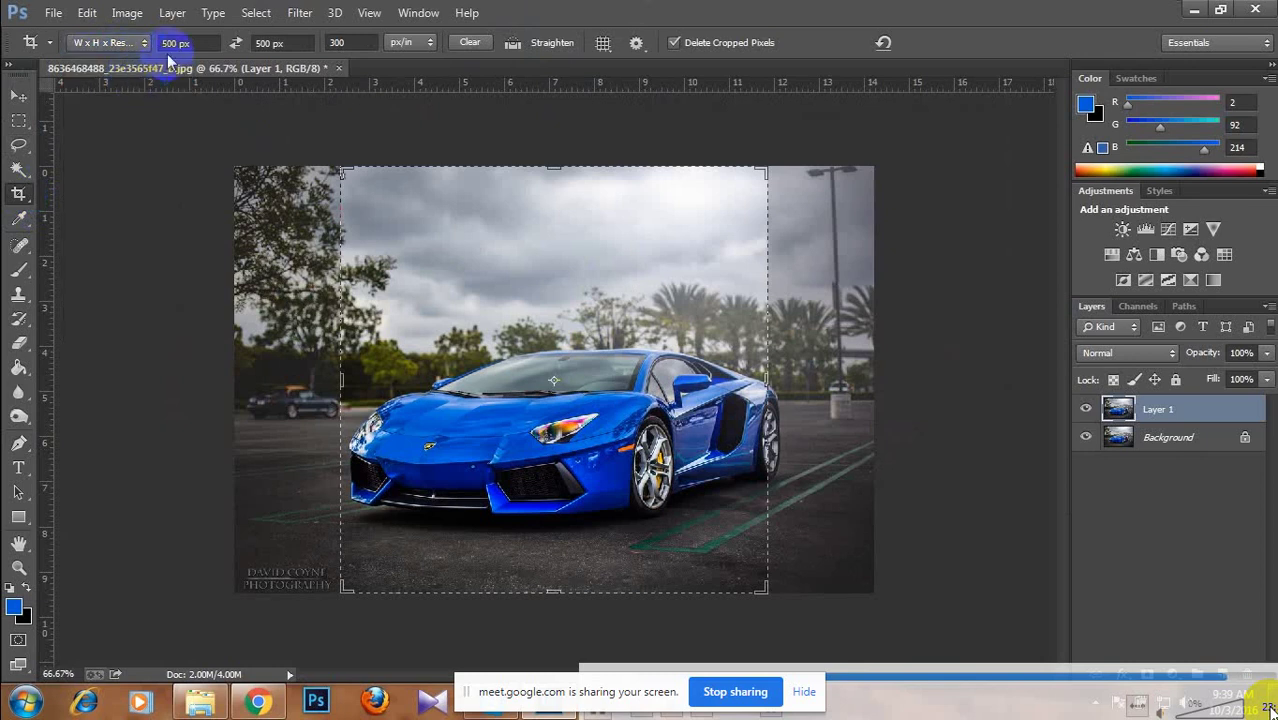
{"action": "double_click", "coordinate": [166, 43]}
{"action": "left_click_drag", "start_coordinate": [162, 43], "coordinate": [207, 43]}
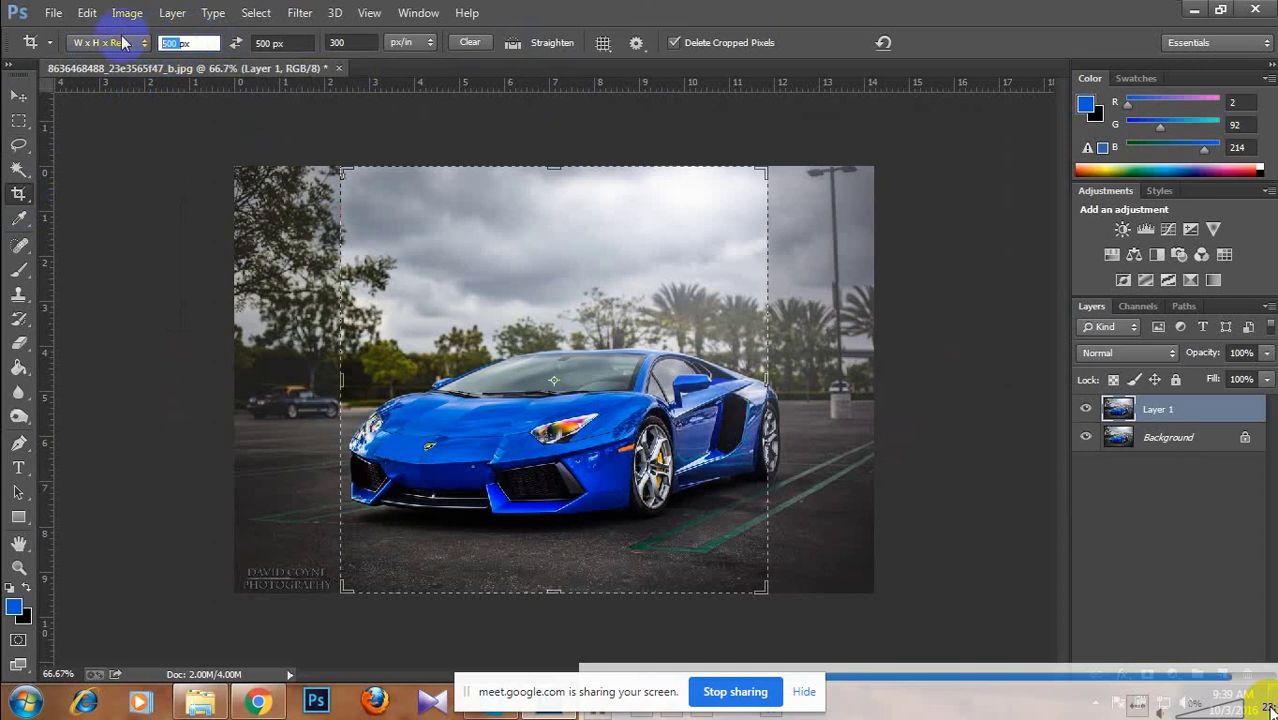
{"action": "type", "text": "1000"}
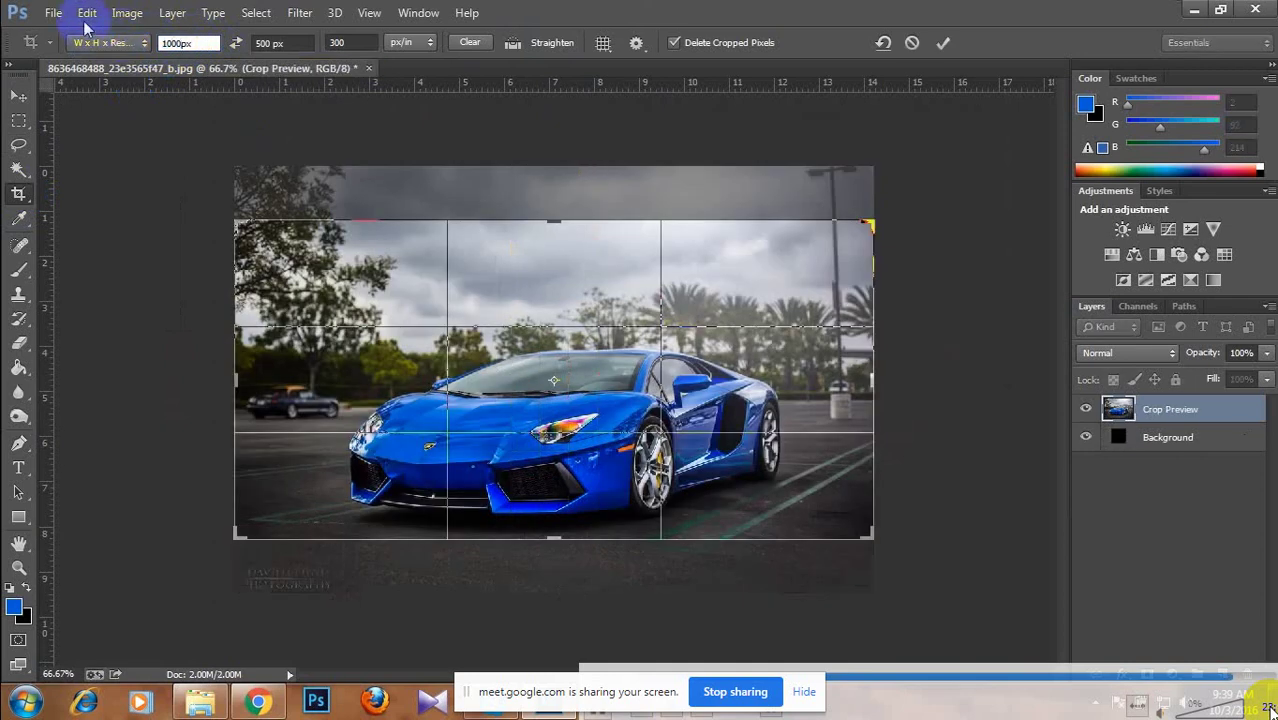
{"action": "left_click", "coordinate": [270, 43]}
{"action": "type", "text": "100"}
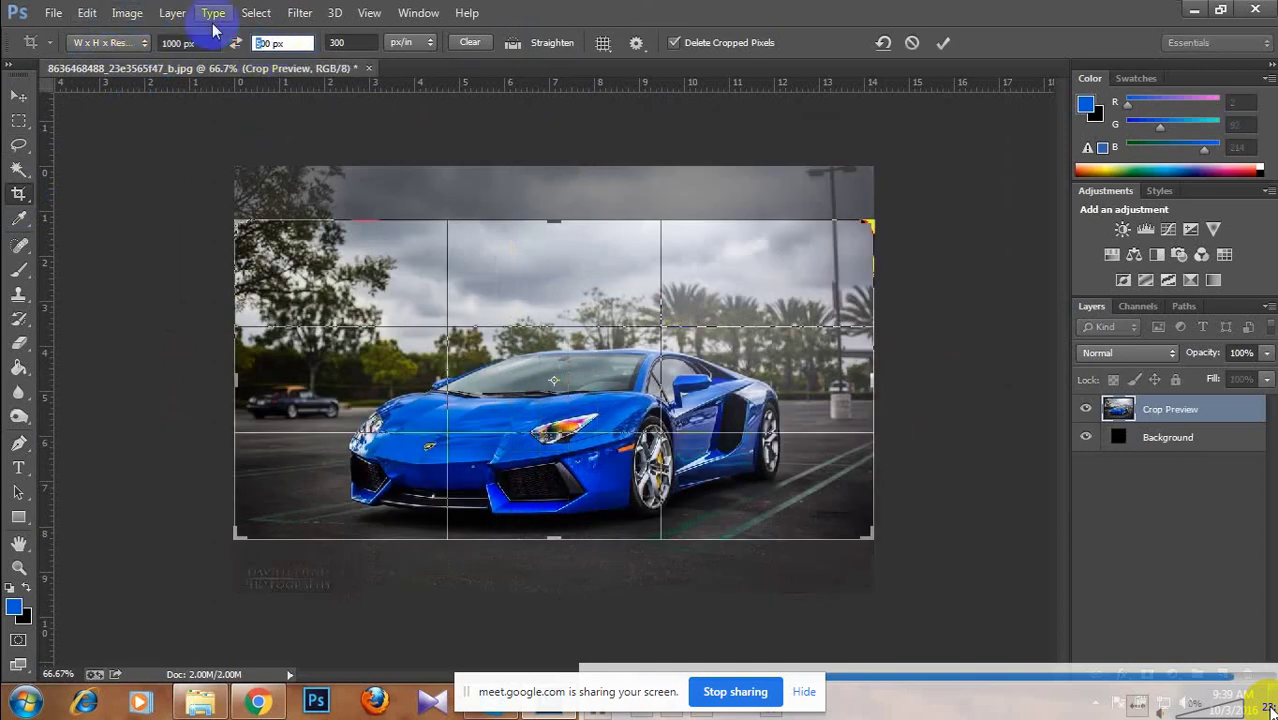
{"action": "type", "text": "0"}
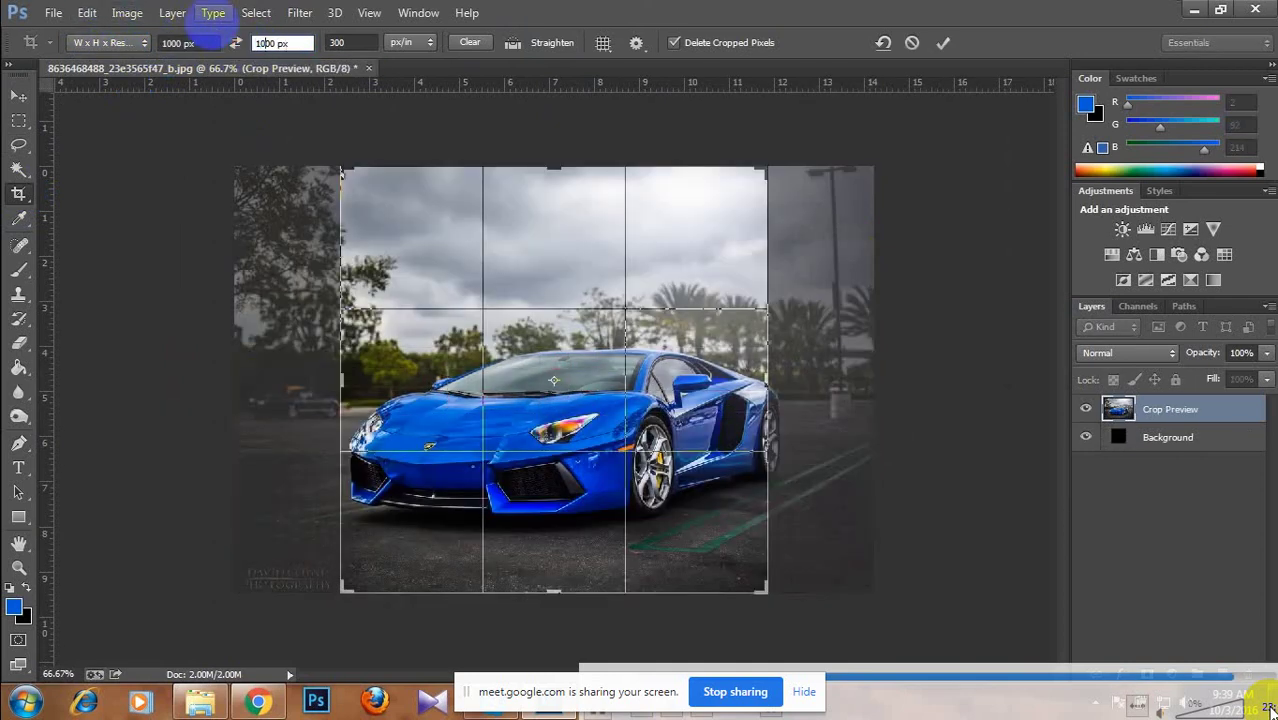
{"action": "left_click", "coordinate": [350, 43]}
Shift the photo upward inside the square crop frame and swap the foreground and background colours so the empty area uses blue.
{"action": "left_click", "coordinate": [562, 300]}
{"action": "left_click_drag", "start_coordinate": [584, 495], "coordinate": [573, 375]}
{"action": "left_click_drag", "start_coordinate": [542, 585], "coordinate": [561, 540]}
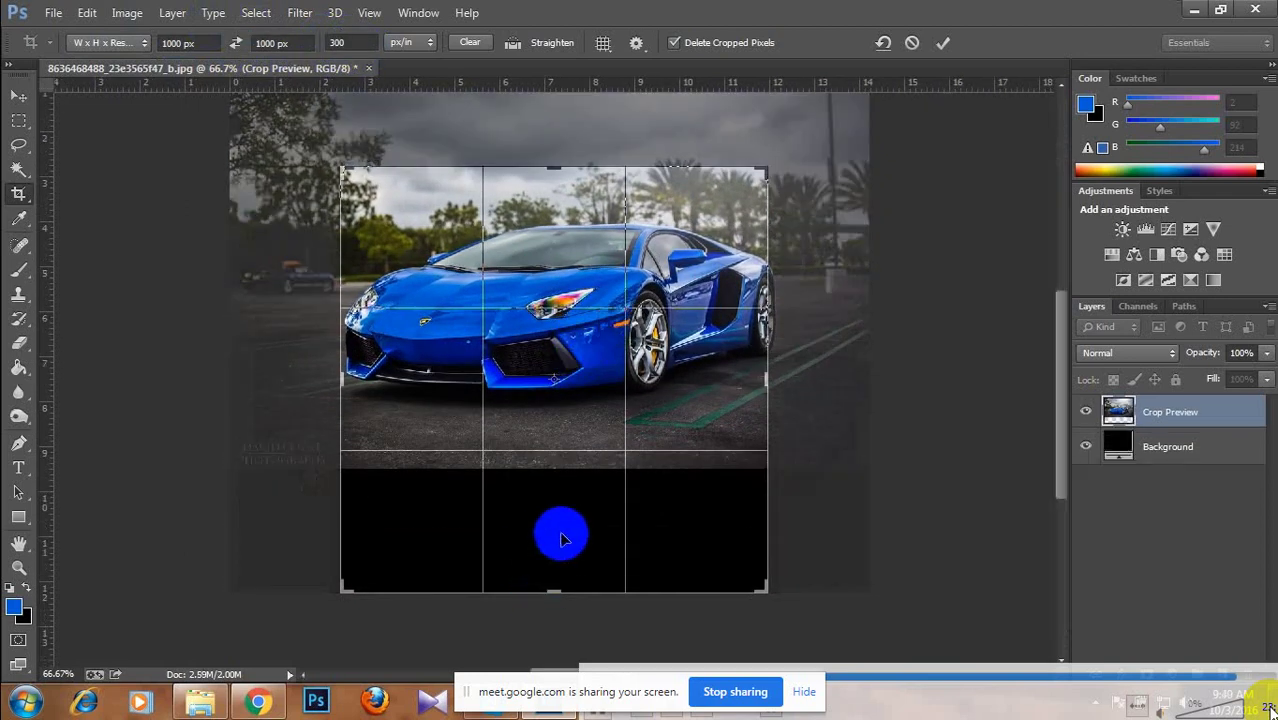
{"action": "left_click", "coordinate": [28, 590]}
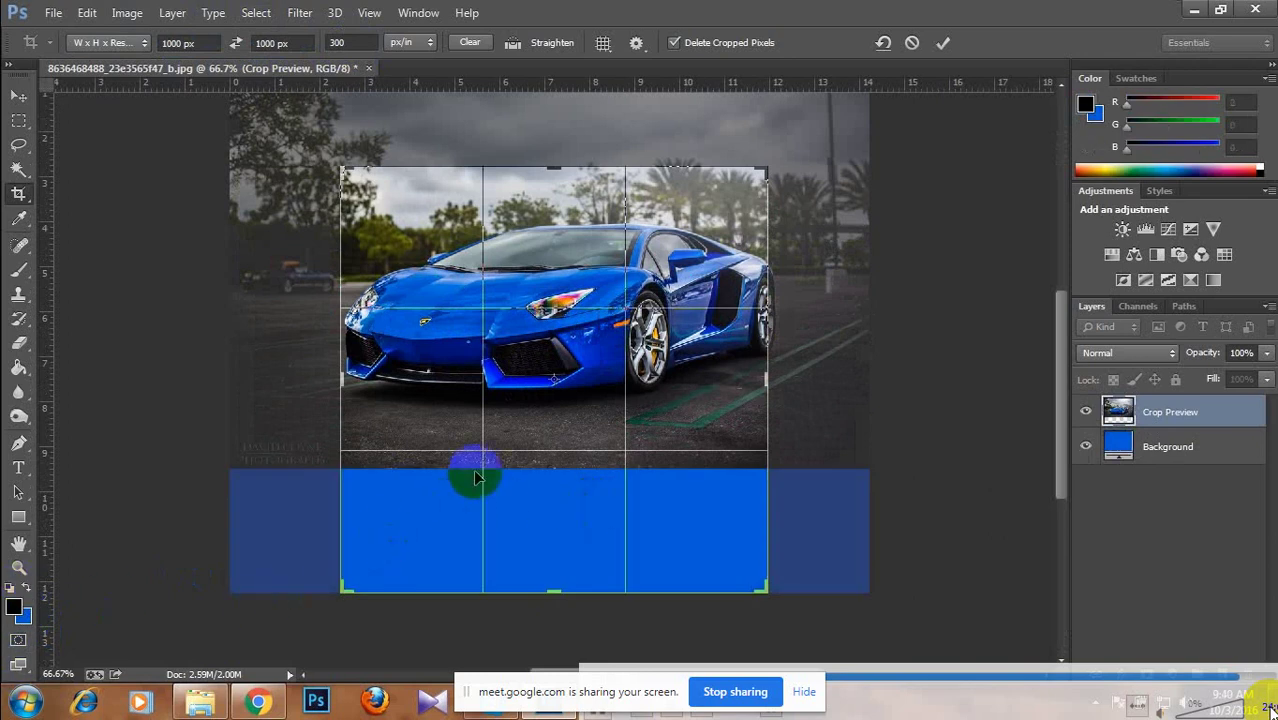
Try the square crop with a narrower blue strip below the photo, and undo it.
{"action": "left_click_drag", "start_coordinate": [562, 338], "coordinate": [575, 467]}
{"action": "key", "text": "Return"}
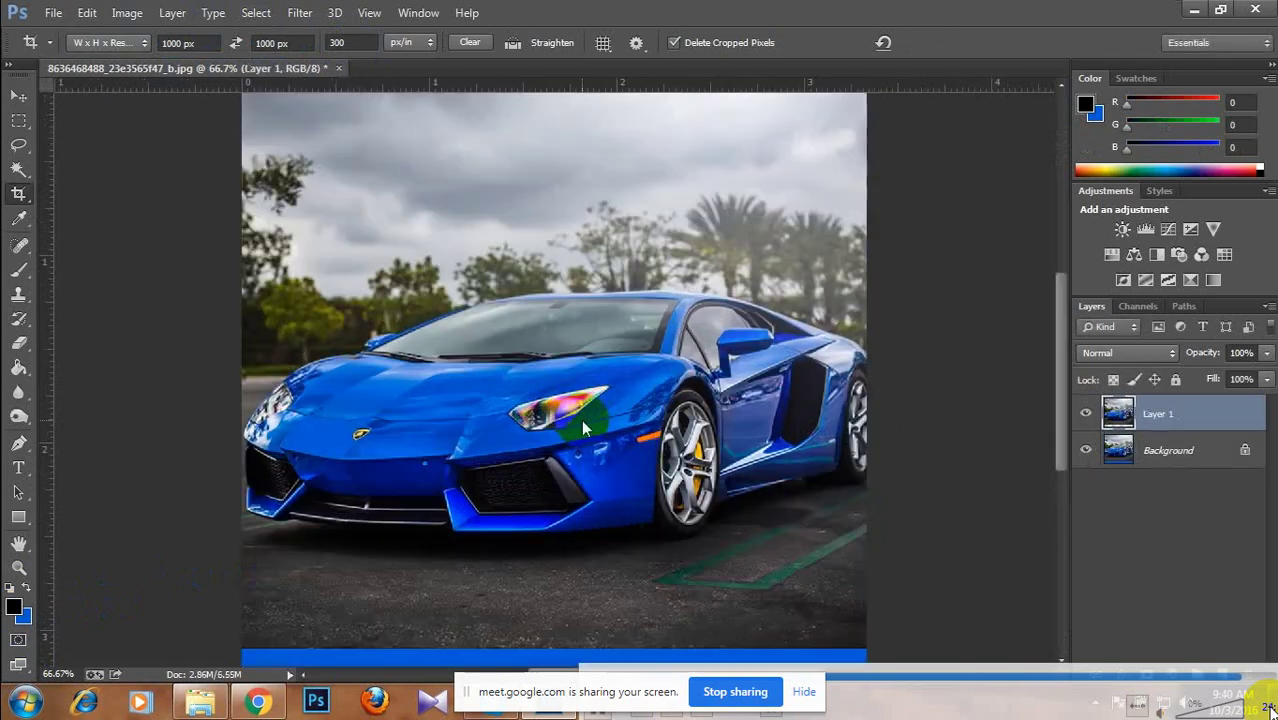
{"action": "key", "text": "ctrl+minus"}
{"action": "key", "text": "ctrl+minus"}
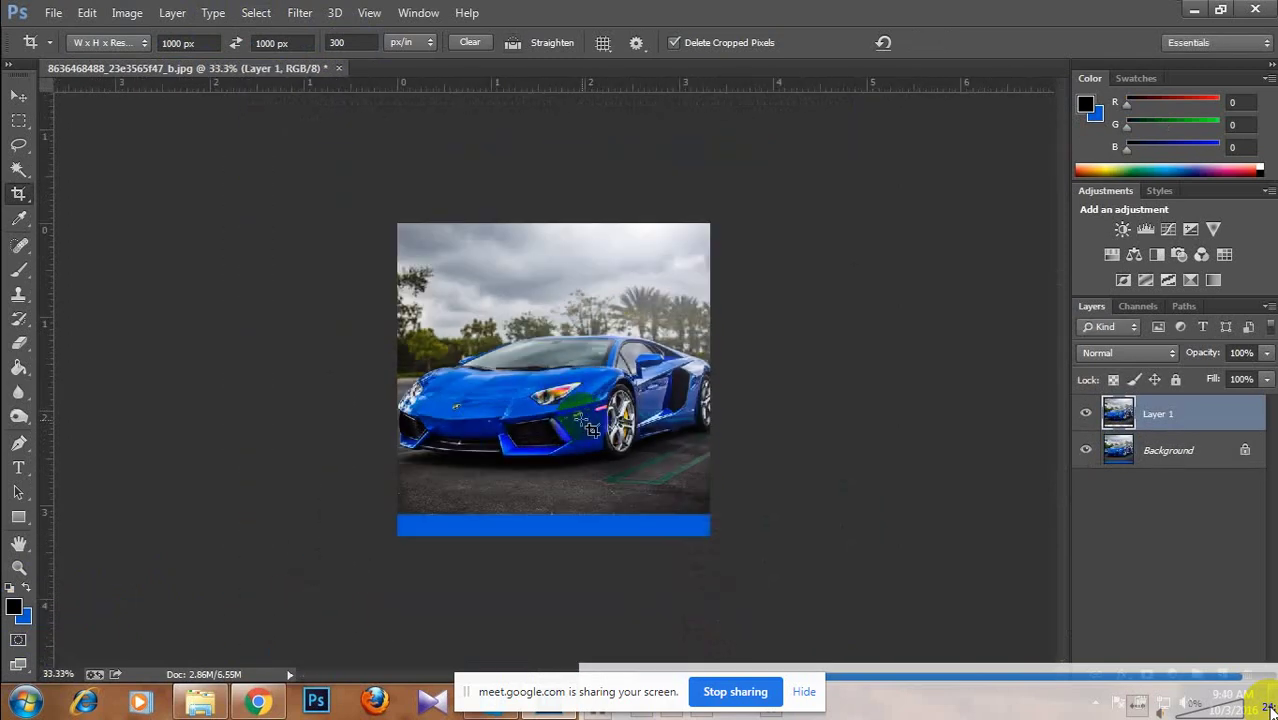
{"action": "key", "text": "ctrl+z"}
Try the square crop centred on the car at the photo's full height, and undo it.
{"action": "left_click", "coordinate": [565, 400]}
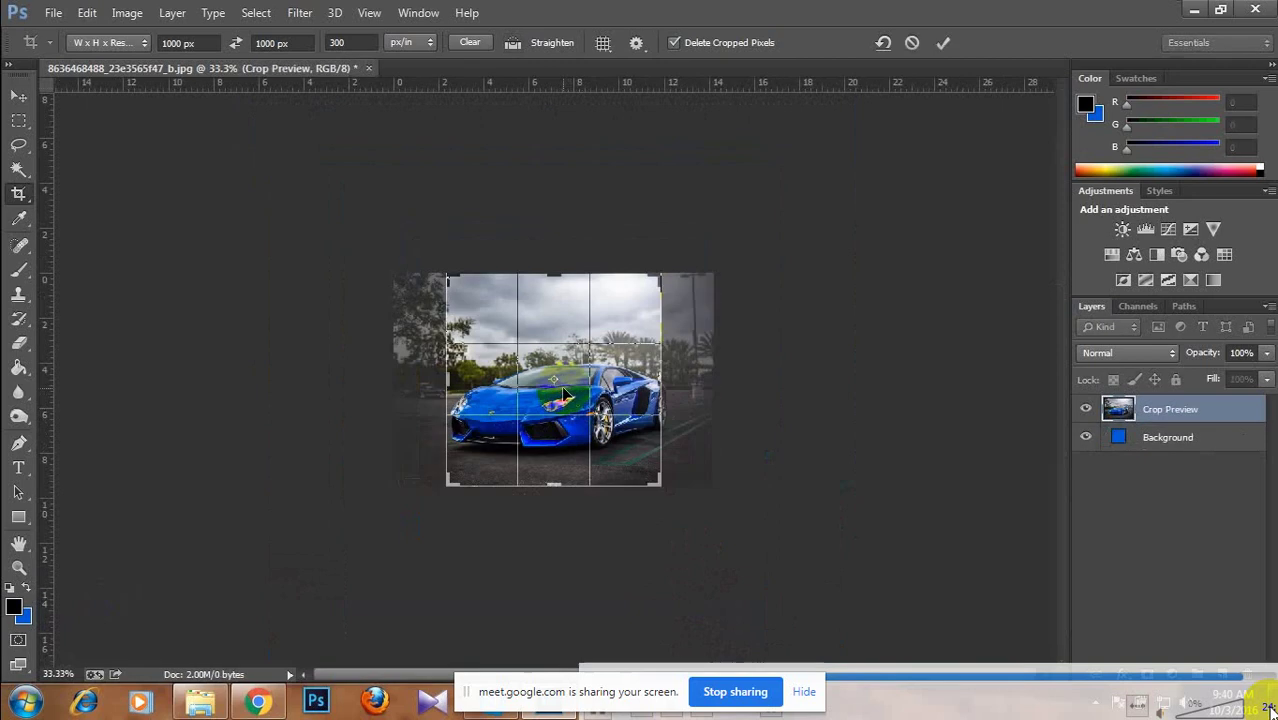
{"action": "key", "text": "Return"}
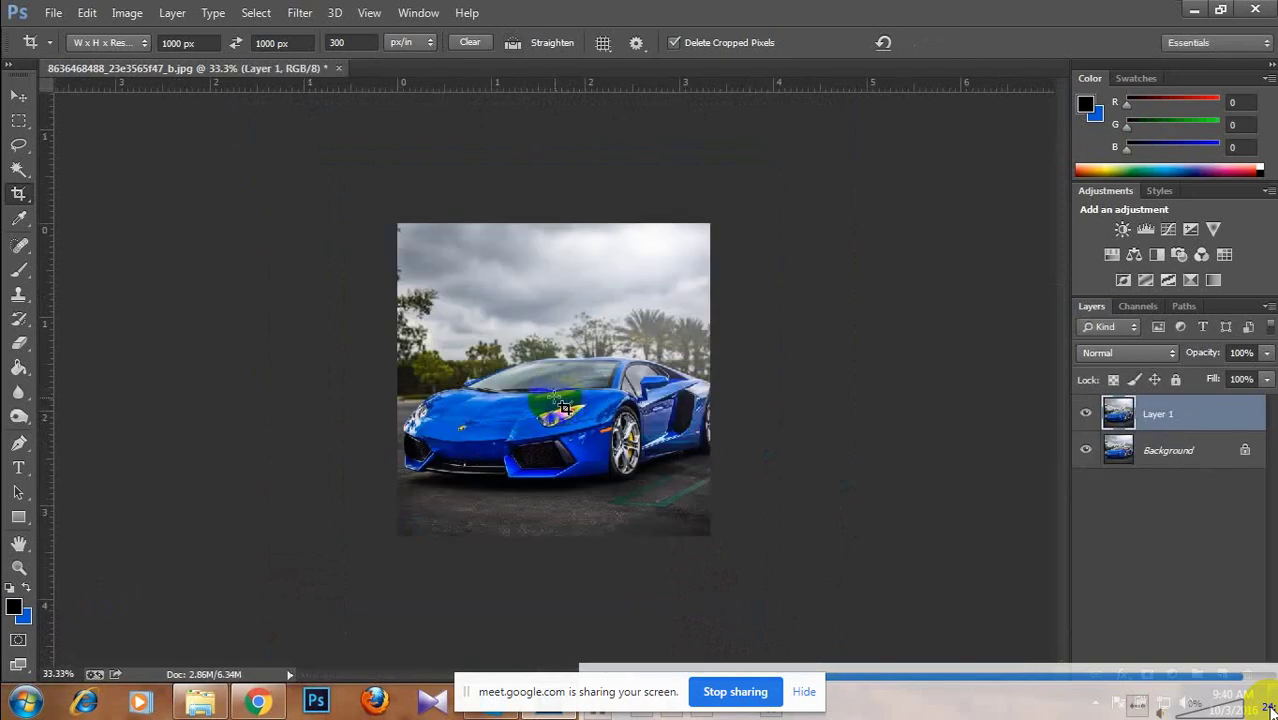
{"action": "key", "text": "ctrl+z"}
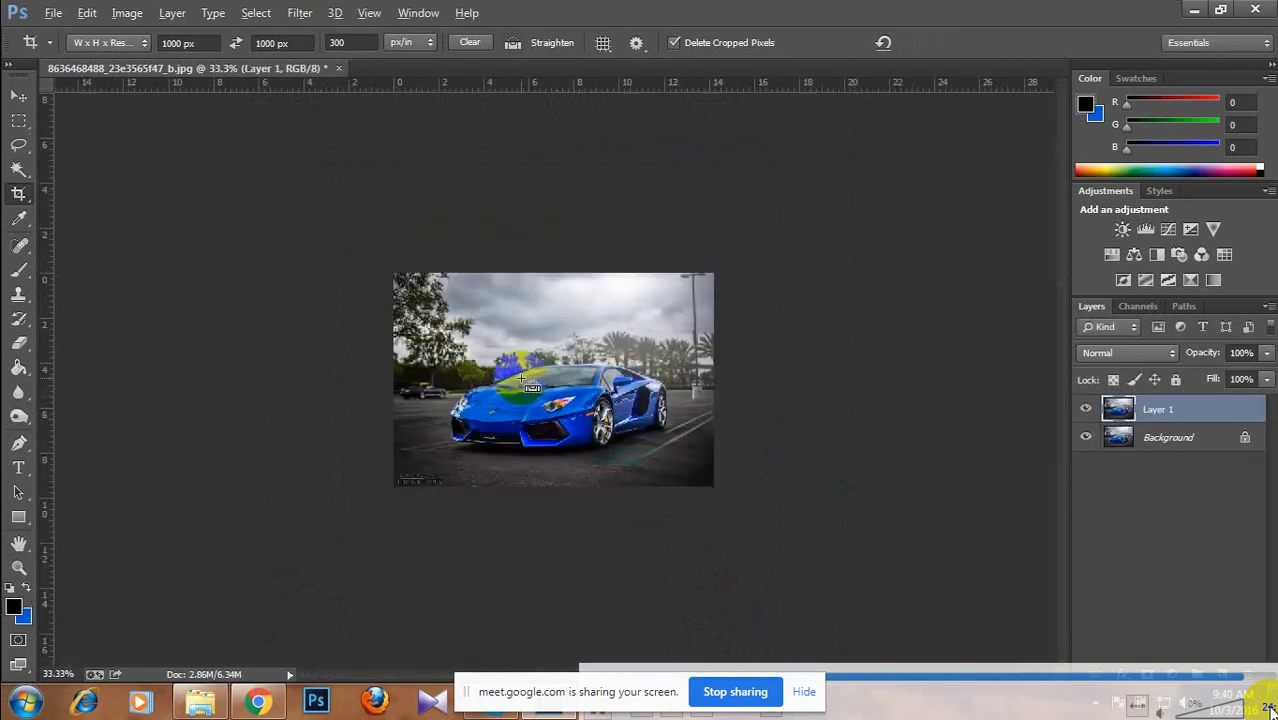
Crop the photo to the 1000 x 1000 px square, shifted up to leave a blue strip below the asphalt.
{"action": "left_click", "coordinate": [524, 382]}
{"action": "key", "text": "ctrl+plus"}
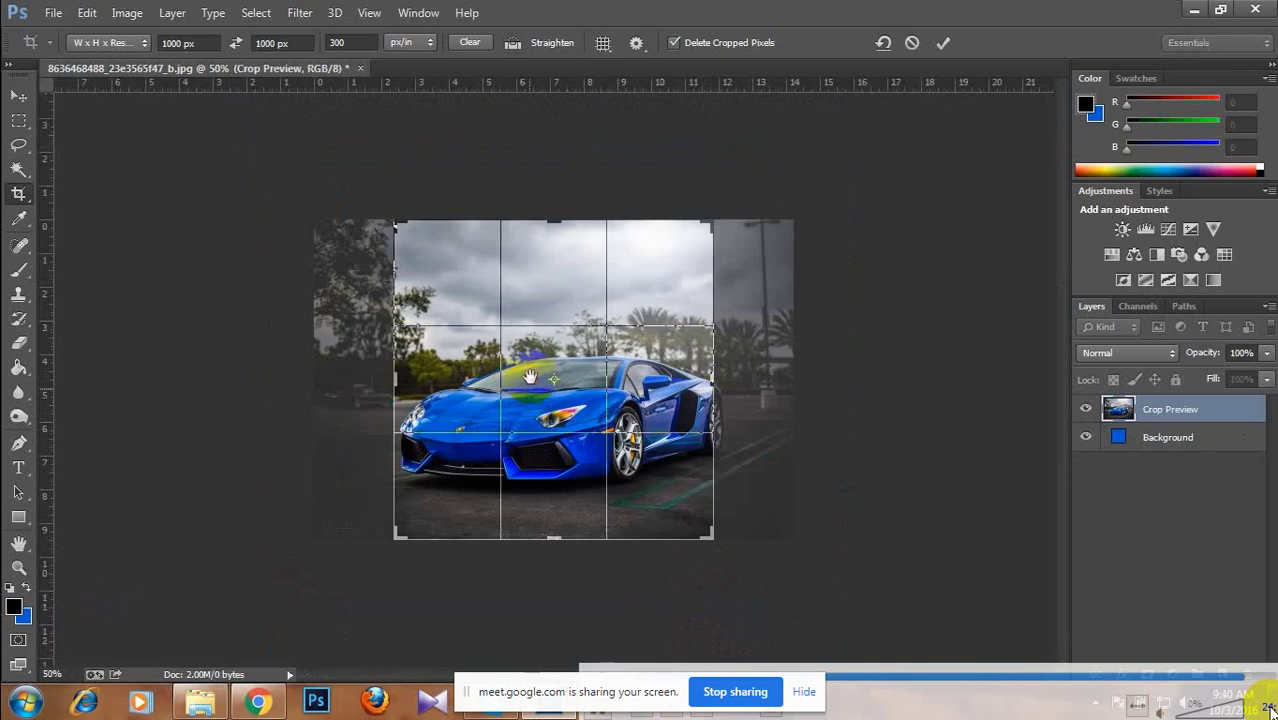
{"action": "mouse_move", "coordinate": [577, 466]}
{"action": "left_mouse_down"}
{"action": "mouse_move", "coordinate": [566, 428]}
{"action": "mouse_move", "coordinate": [571, 471]}
{"action": "left_mouse_up"}
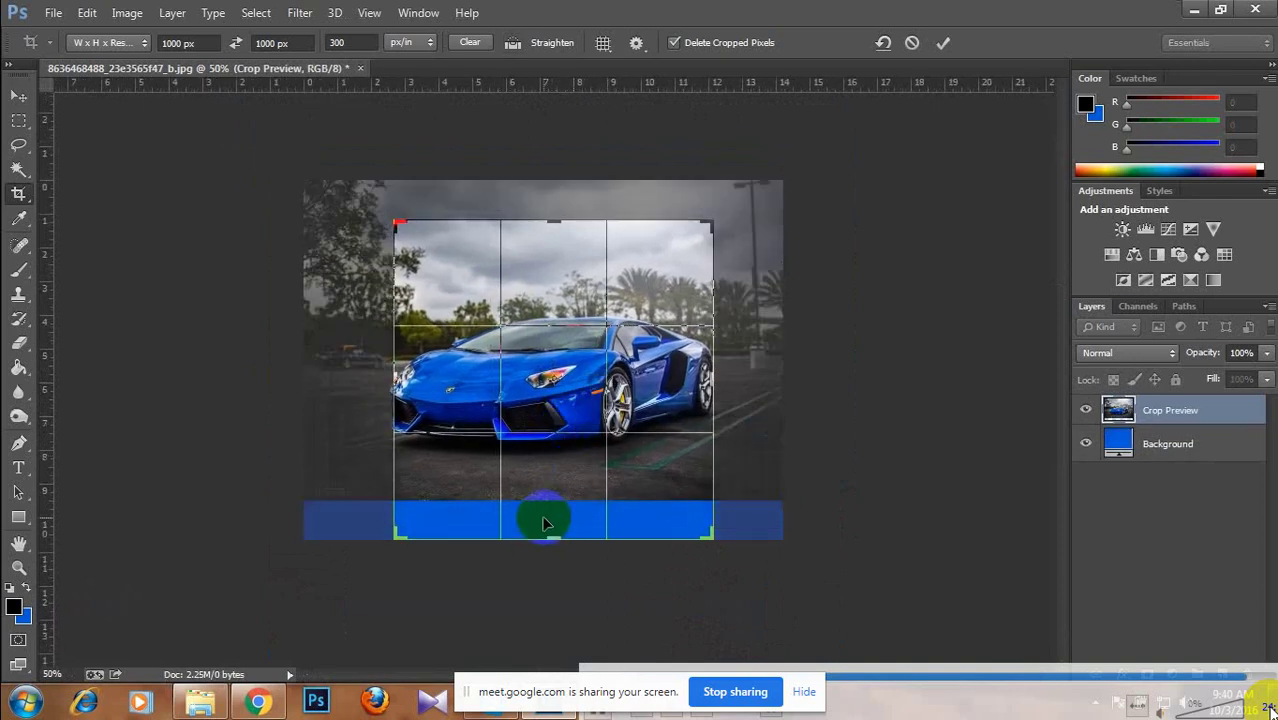
{"action": "key", "text": "Return"}
{"action": "key", "text": "ctrl+plus"}
{"action": "scroll", "coordinate": [565, 514], "scroll_direction": "down", "scroll_amount": 2}
{"action": "scroll", "coordinate": [585, 450], "scroll_direction": "up", "scroll_amount": 4}
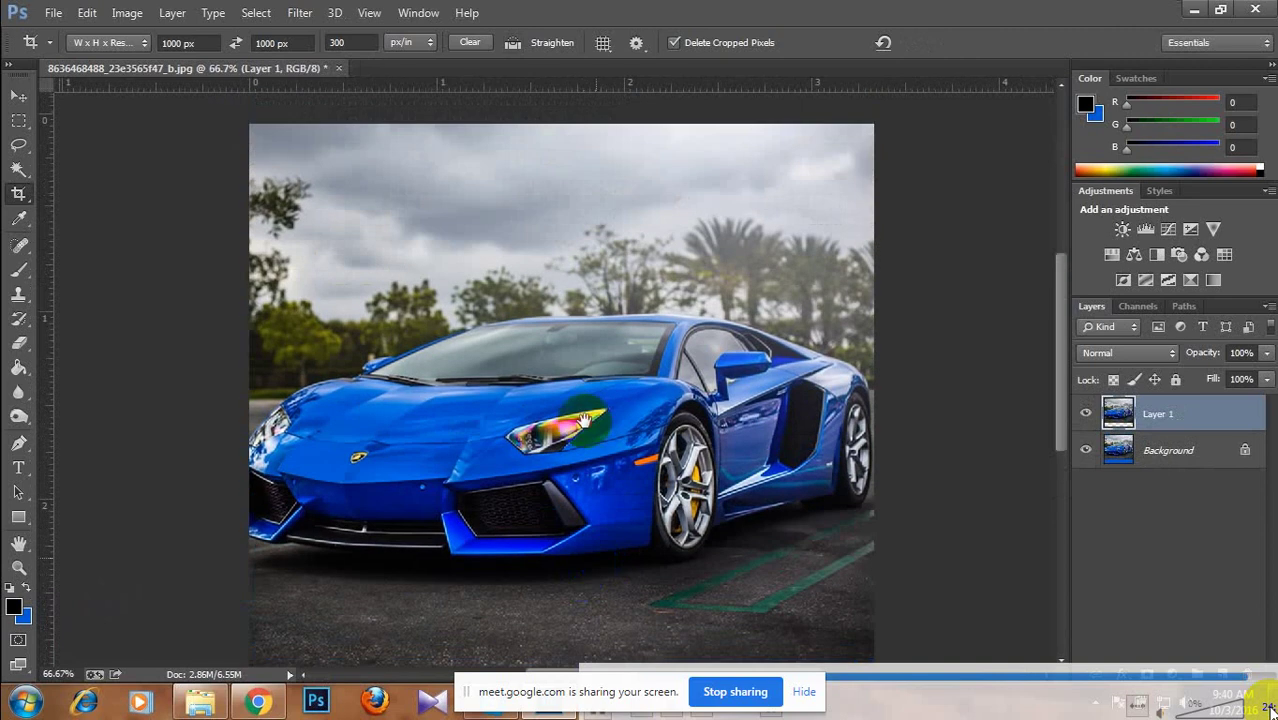
{"action": "scroll", "coordinate": [585, 422], "scroll_direction": "down", "scroll_amount": 3}
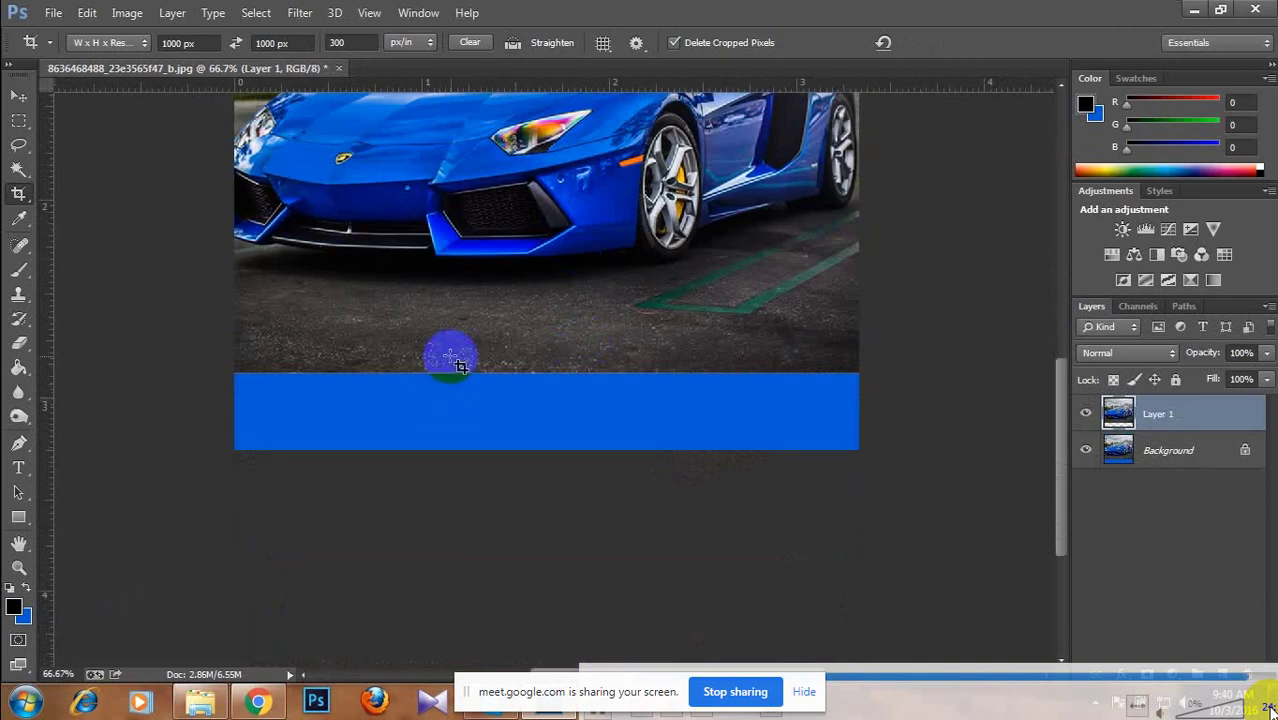
Select a full-width strip of asphalt just above the blue band with the Rectangular Marquee.
{"action": "left_click", "coordinate": [18, 120]}
{"action": "left_click", "coordinate": [86, 123]}
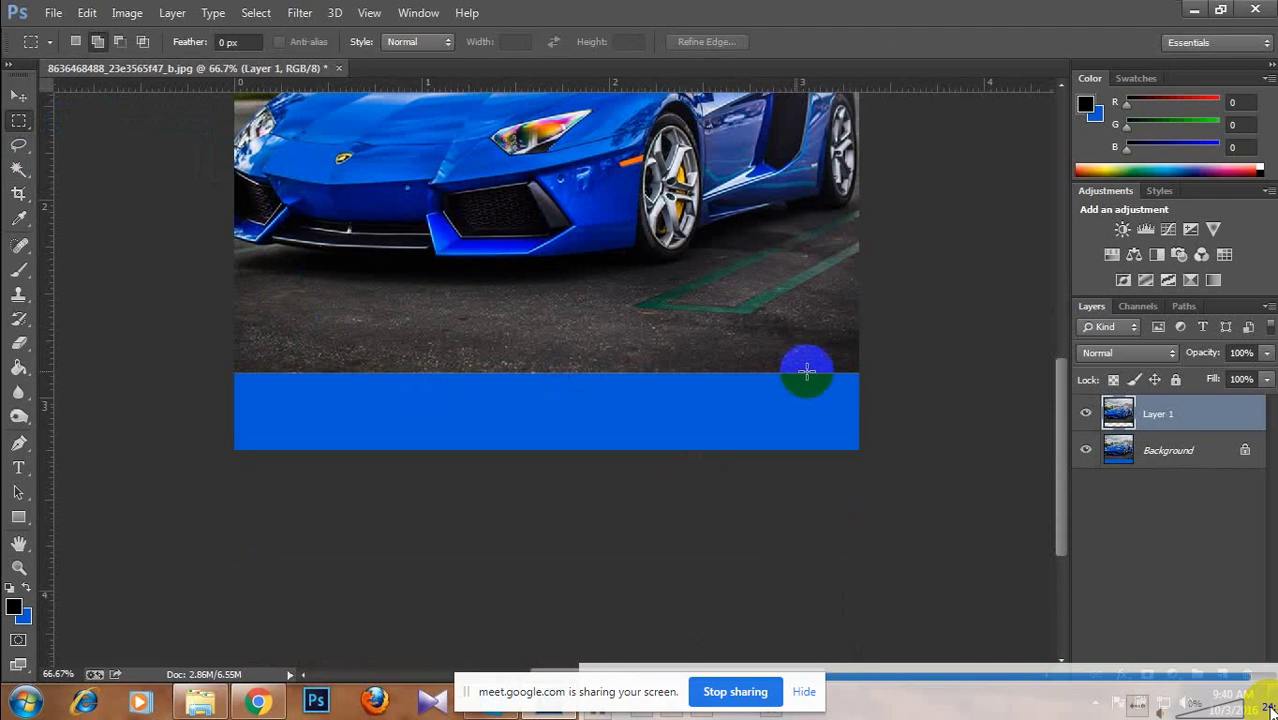
{"action": "left_click_drag", "start_coordinate": [874, 369], "coordinate": [168, 318]}
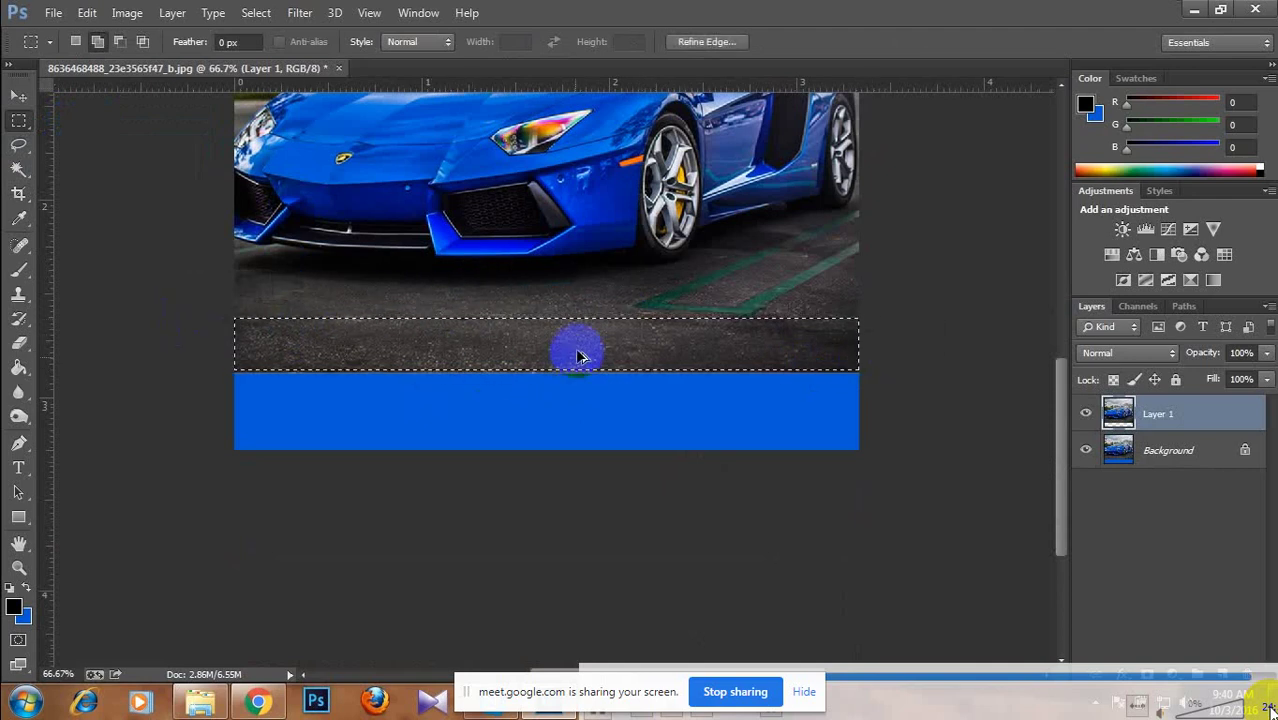
Try duplicating the selected asphalt strip down onto the blue band, and undo the copies.
{"action": "left_click_drag", "start_coordinate": [576, 343], "coordinate": [540, 383]}
{"action": "key", "text": "ctrl+alt+z"}
{"action": "key", "text": "ctrl+alt+z"}
{"action": "key", "text": "ctrl+alt+z"}
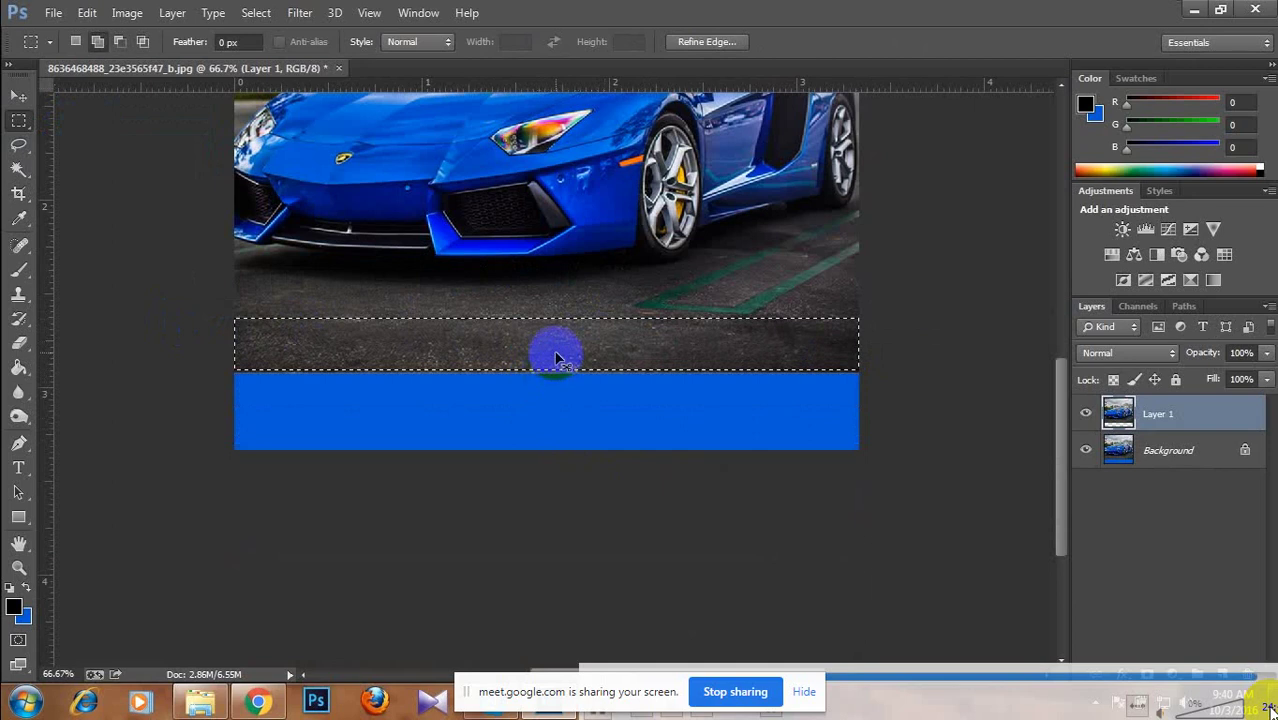
Duplicate the selected asphalt strip downward until it covers the blue band, and deselect it.
{"action": "left_click_drag", "start_coordinate": [558, 358], "coordinate": [558, 440]}
{"action": "key", "text": "ctrl+d"}
{"action": "key", "text": "ctrl+plus"}
{"action": "key", "text": "ctrl+plus"}
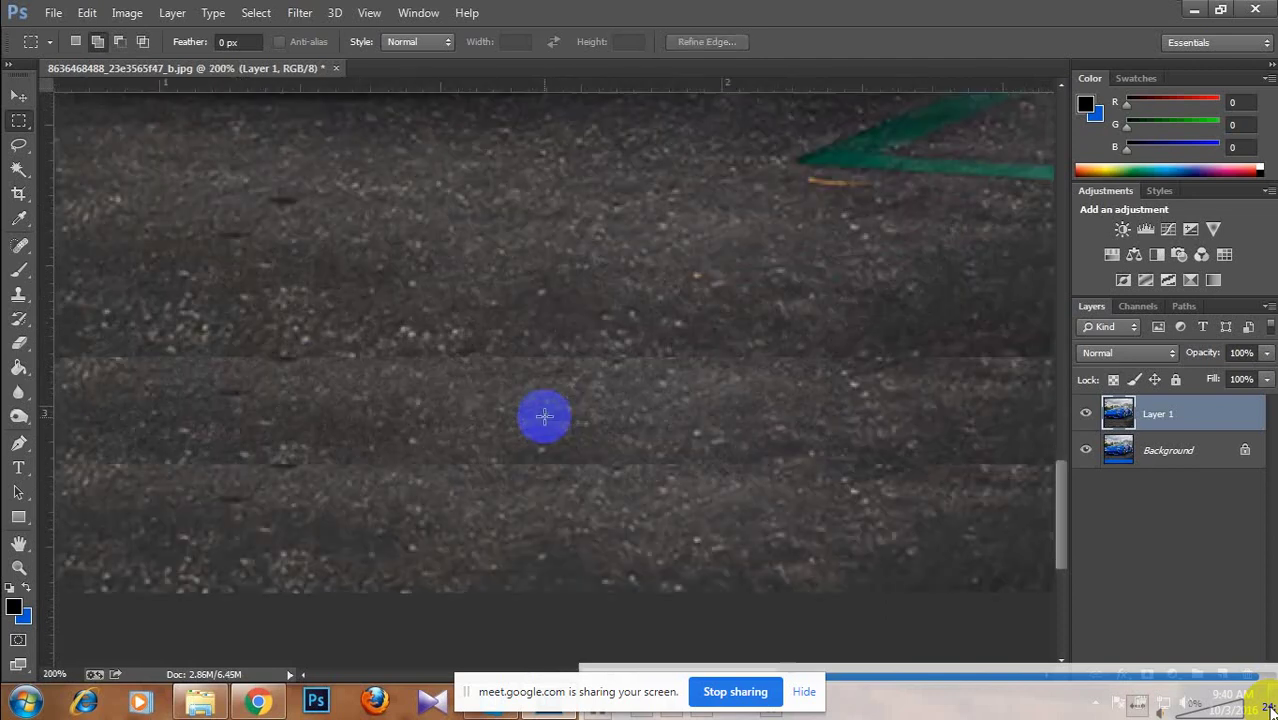
Clone Stamp over the two horizontal seams near the photo's left edge with a 45 px brush to blend the asphalt.
{"action": "scroll", "coordinate": [892, 317], "scroll_direction": "left", "scroll_amount": 5}
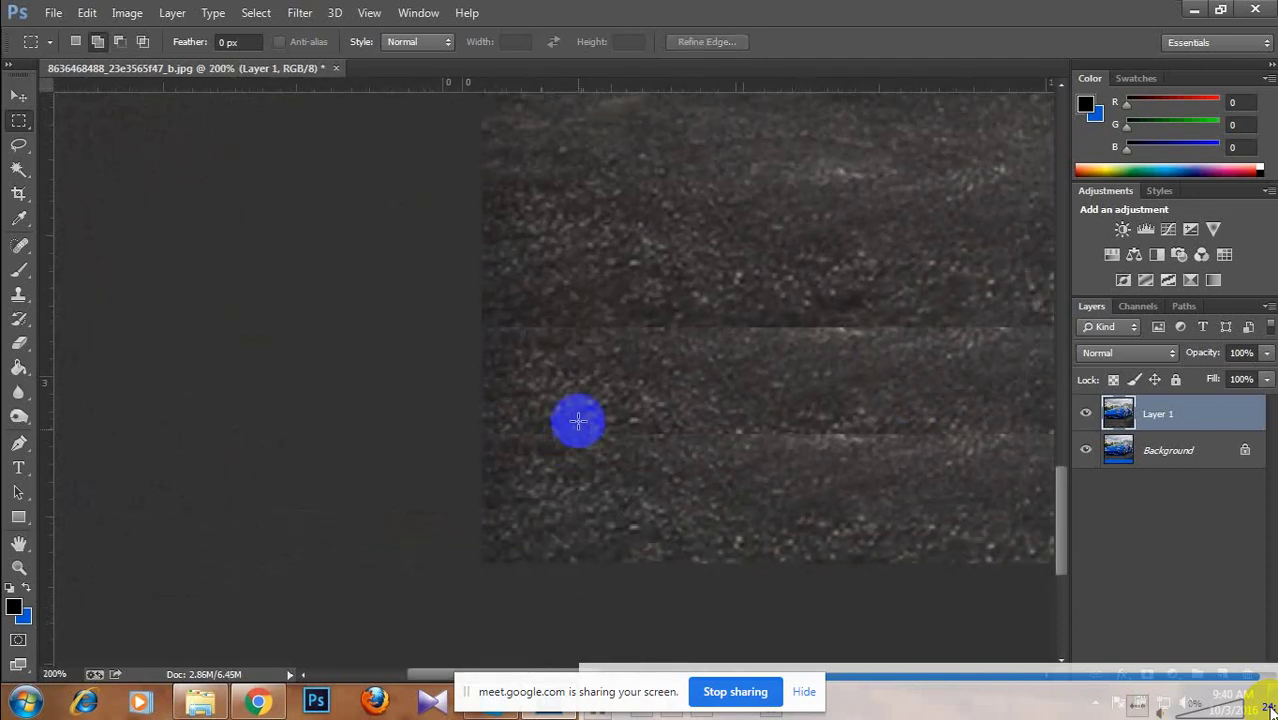
{"action": "key", "text": "s"}
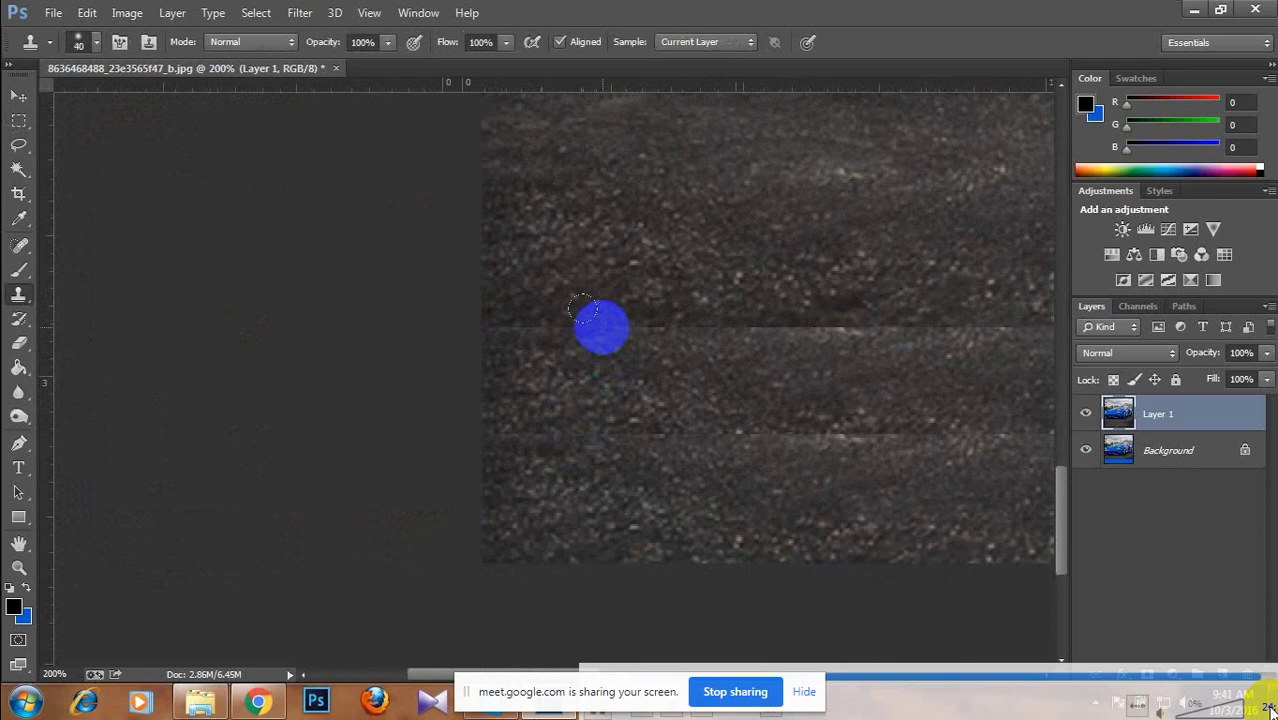
{"action": "key", "text": "bracketright"}
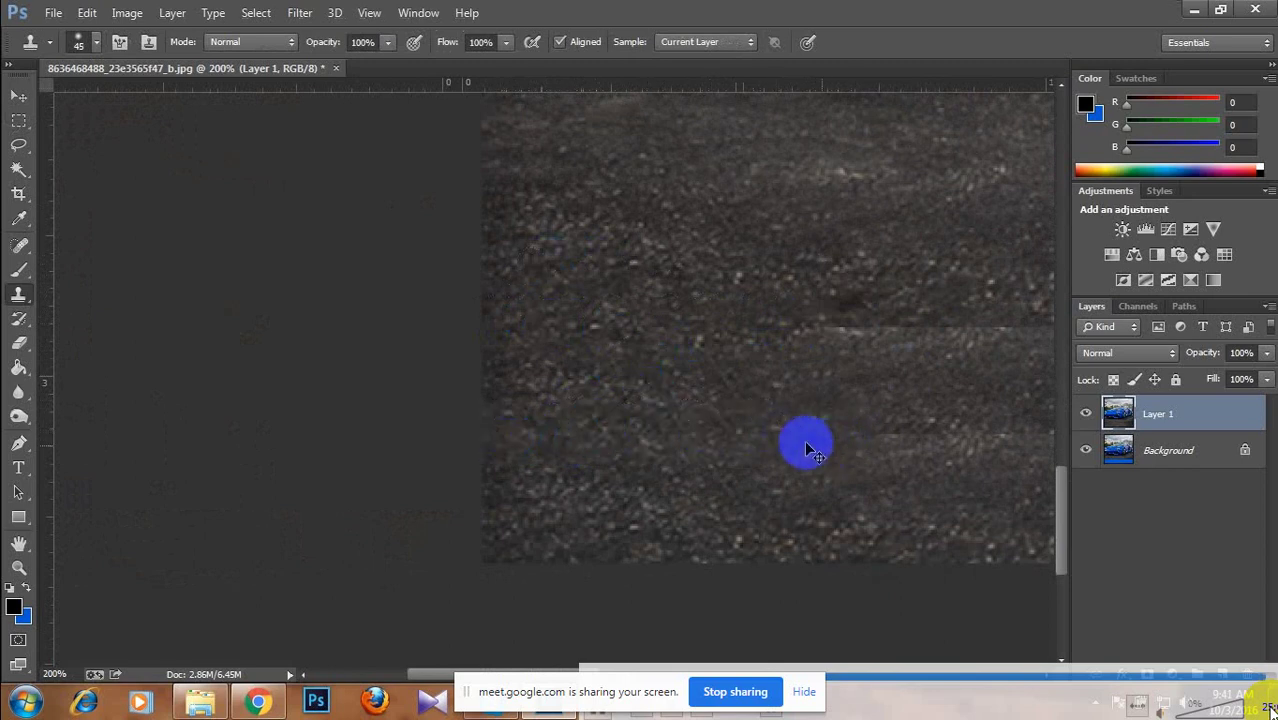
Examine the extended asphalt for remaining seams across the photo's width, and review the whole cropped car image.
{"action": "scroll", "coordinate": [806, 447], "scroll_direction": "down", "scroll_amount": 4}
{"action": "scroll", "coordinate": [434, 491], "scroll_direction": "up", "scroll_amount": 3}
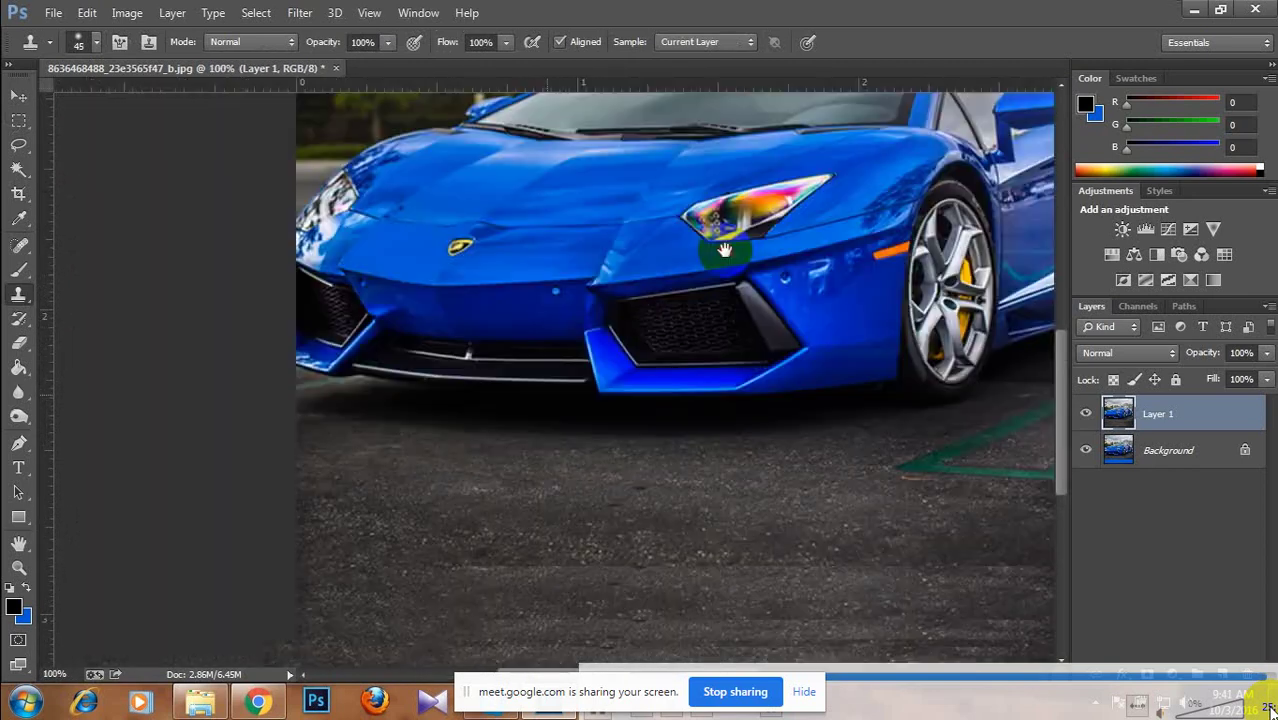
{"action": "left_click_drag", "start_coordinate": [724, 249], "coordinate": [902, 101]}
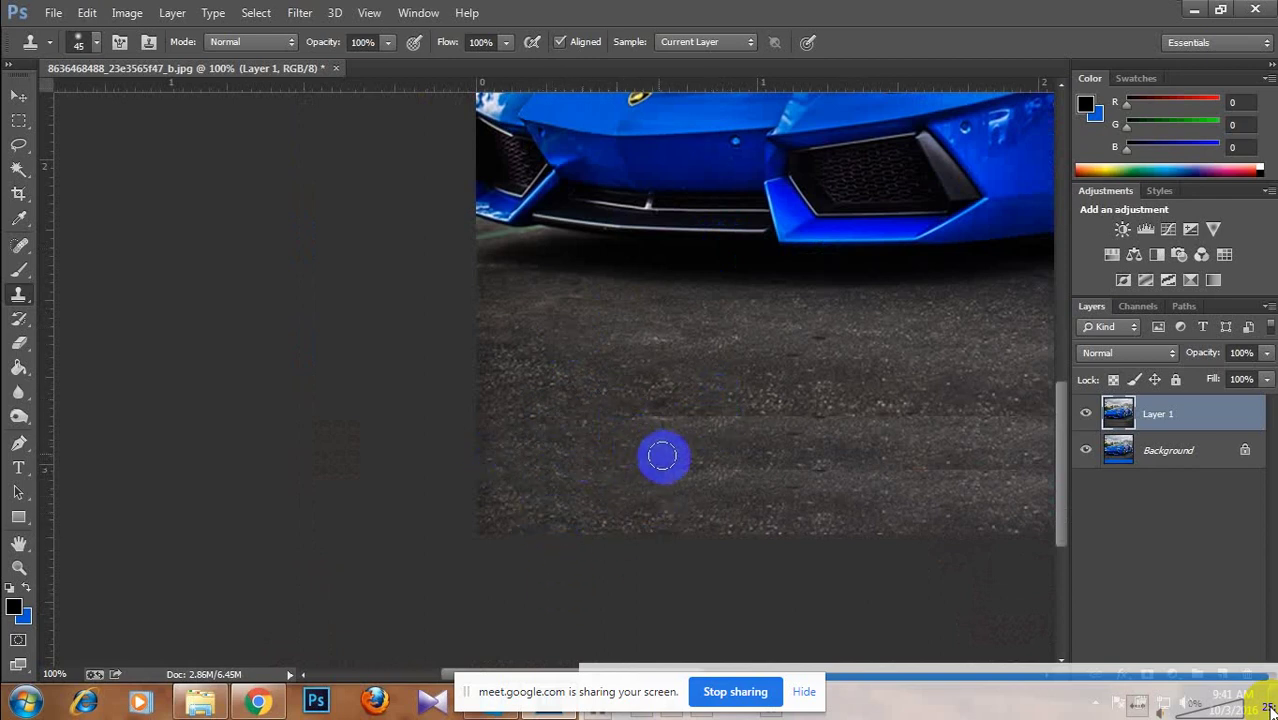
{"action": "scroll", "coordinate": [663, 456], "scroll_direction": "right", "scroll_amount": 10}
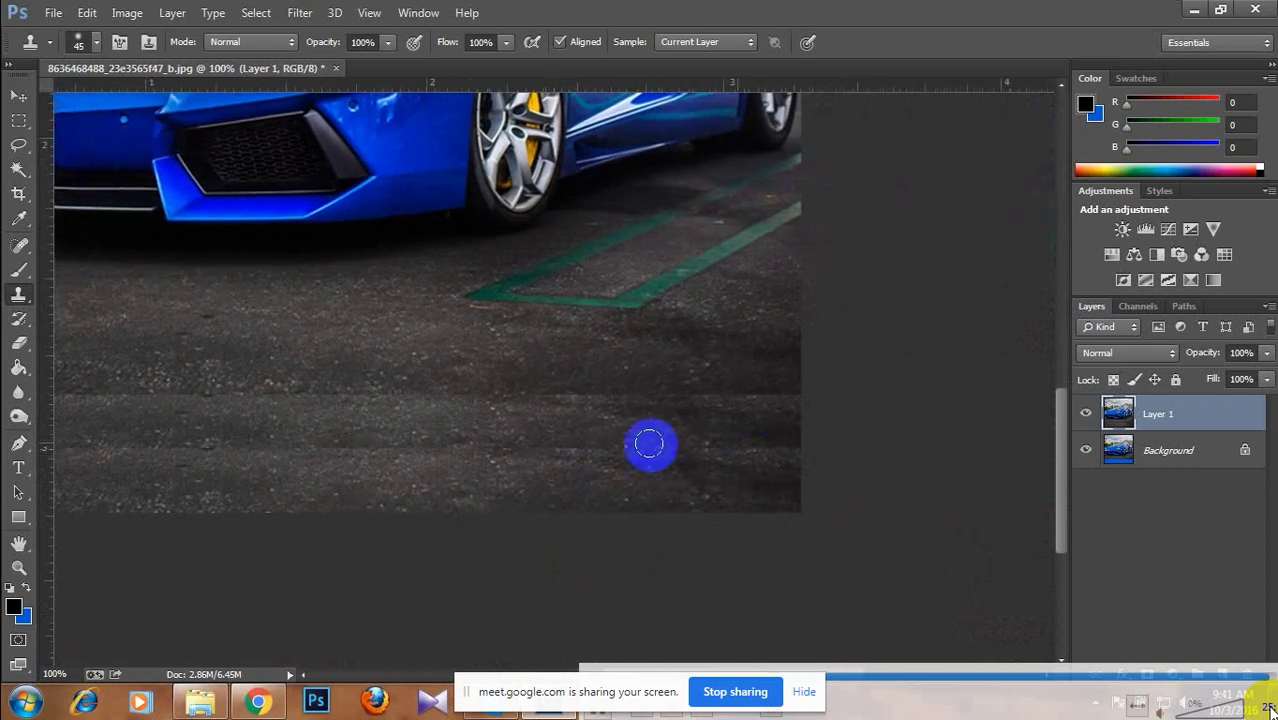
{"action": "scroll", "coordinate": [545, 360], "scroll_direction": "left", "scroll_amount": 4}
{"action": "scroll", "coordinate": [630, 500], "scroll_direction": "up", "scroll_amount": 5}
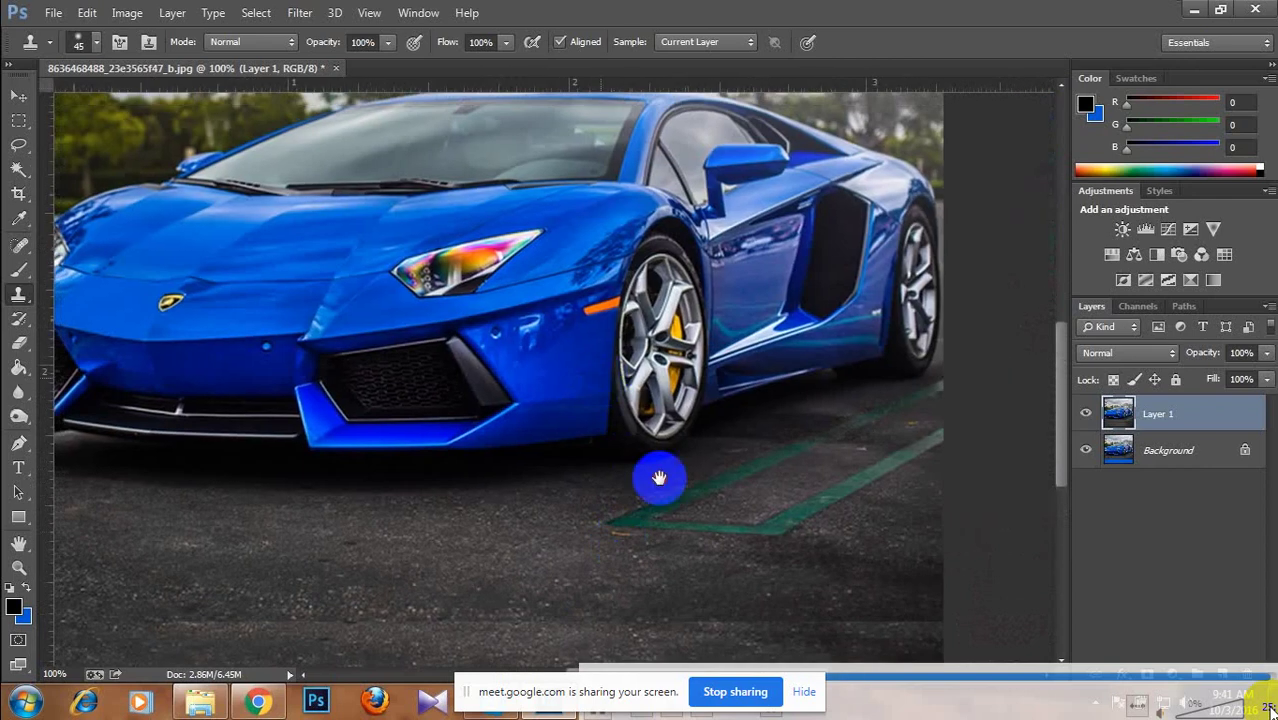
{"action": "scroll", "coordinate": [640, 430], "scroll_direction": "up", "scroll_amount": 3}
{"action": "scroll", "coordinate": [622, 385], "scroll_direction": "left", "scroll_amount": 5}
{"action": "scroll", "coordinate": [500, 350], "scroll_direction": "right", "scroll_amount": 3}
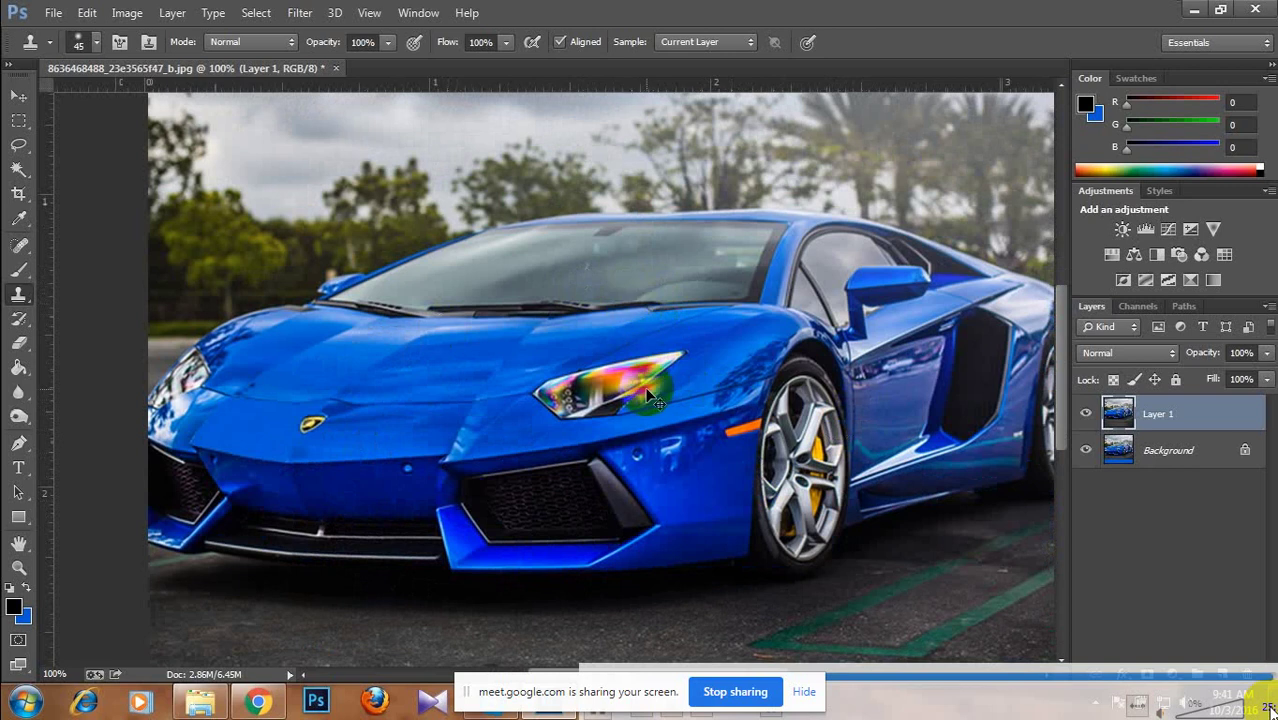
{"action": "key", "text": "ctrl+minus"}
{"action": "key", "text": "ctrl+minus"}
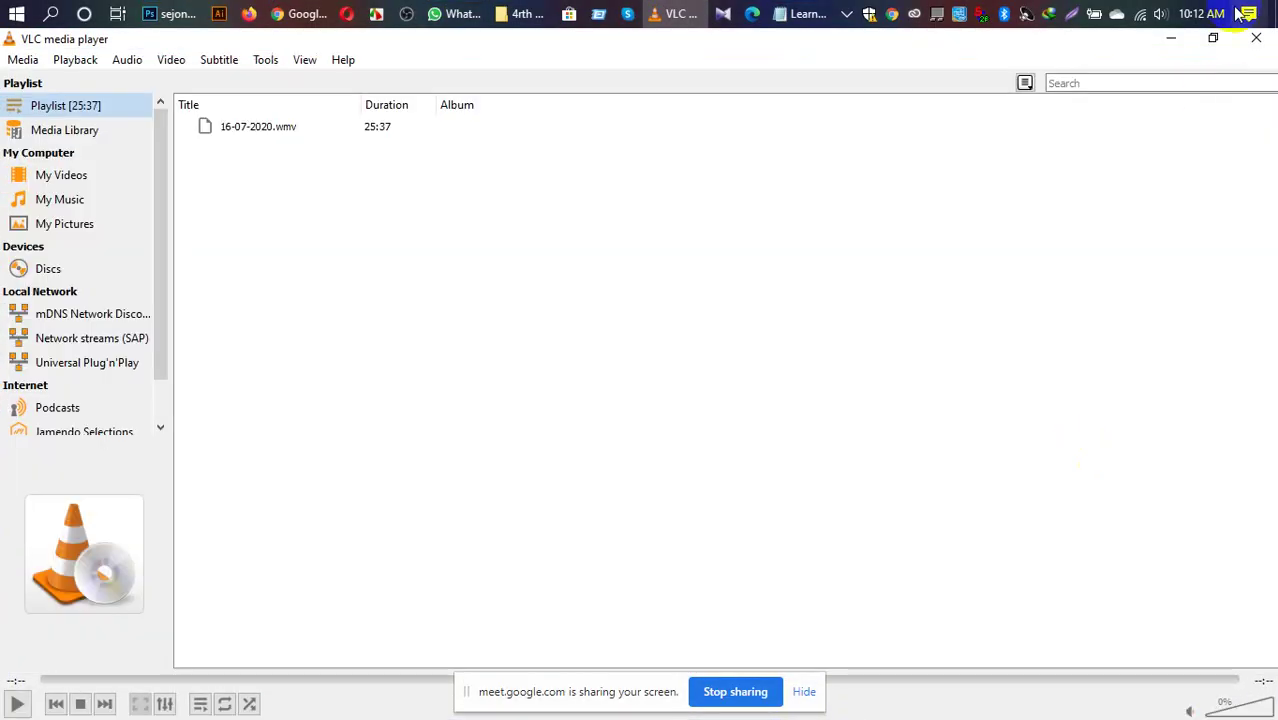
Minimise the media player, check the Google Meet presentation window, and return to the statue photo sejong.jpg in Photoshop.
{"action": "left_click", "coordinate": [1172, 37]}
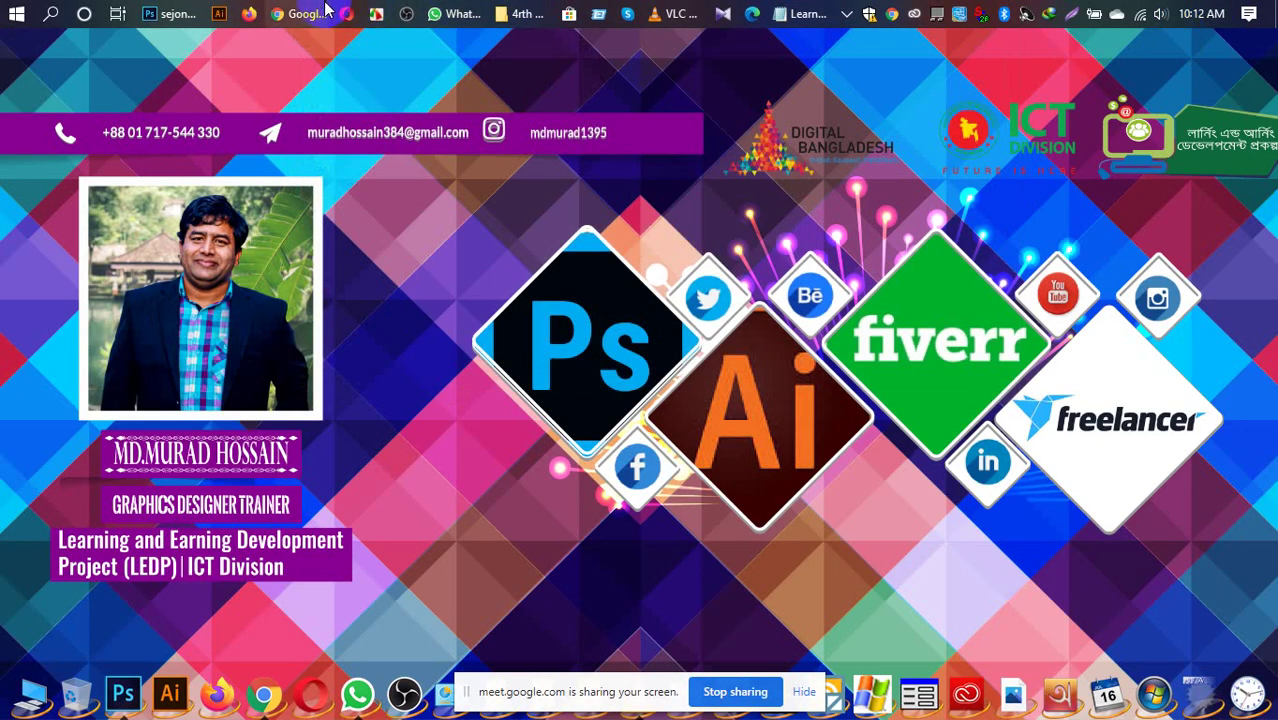
{"action": "mouse_move", "coordinate": [296, 14]}
{"action": "left_click", "coordinate": [226, 66]}
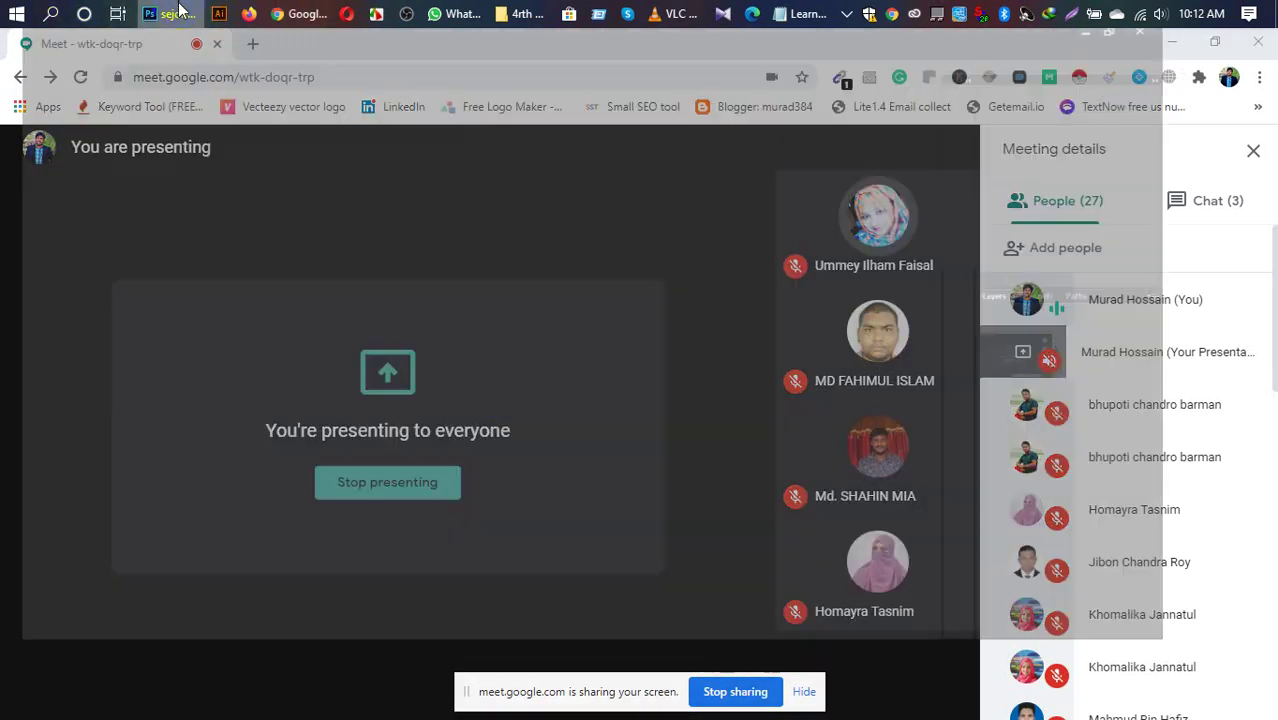
{"action": "left_click", "coordinate": [180, 13]}
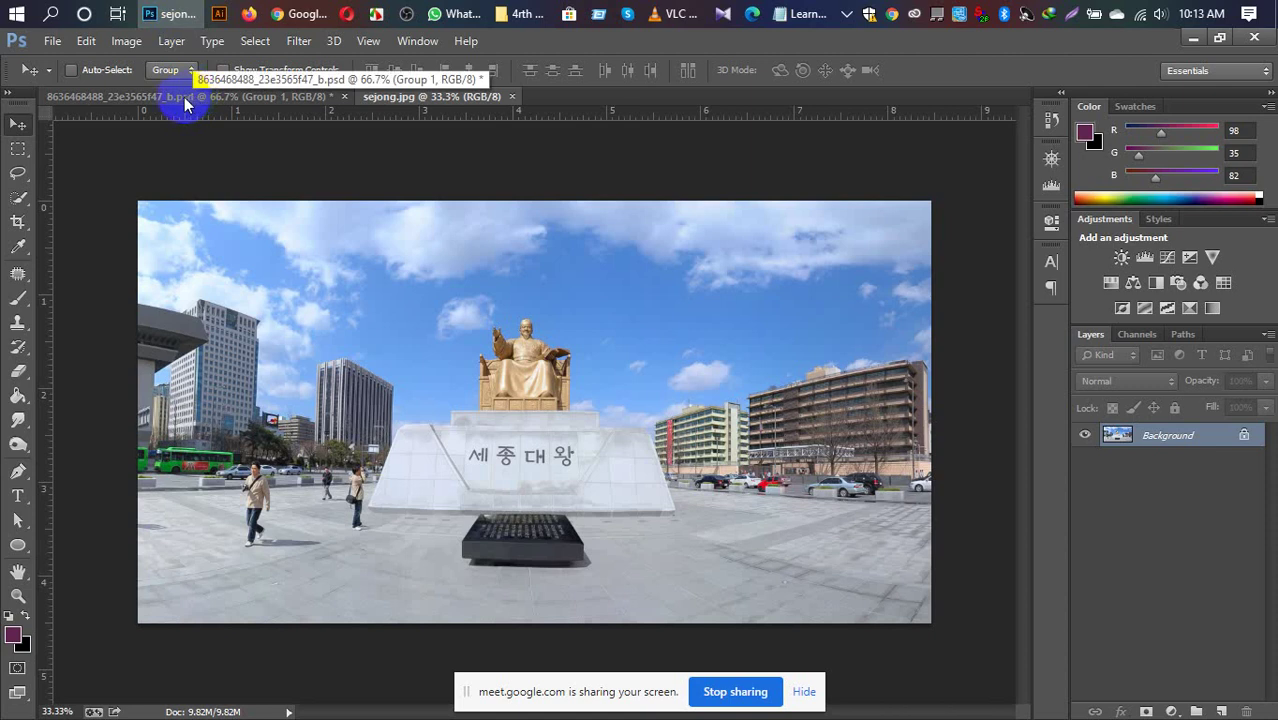
Examine the whole statue photo, including the pedestal, the plaza paving and the pedestrians with their shadows.
{"action": "key", "text": "ctrl+plus"}
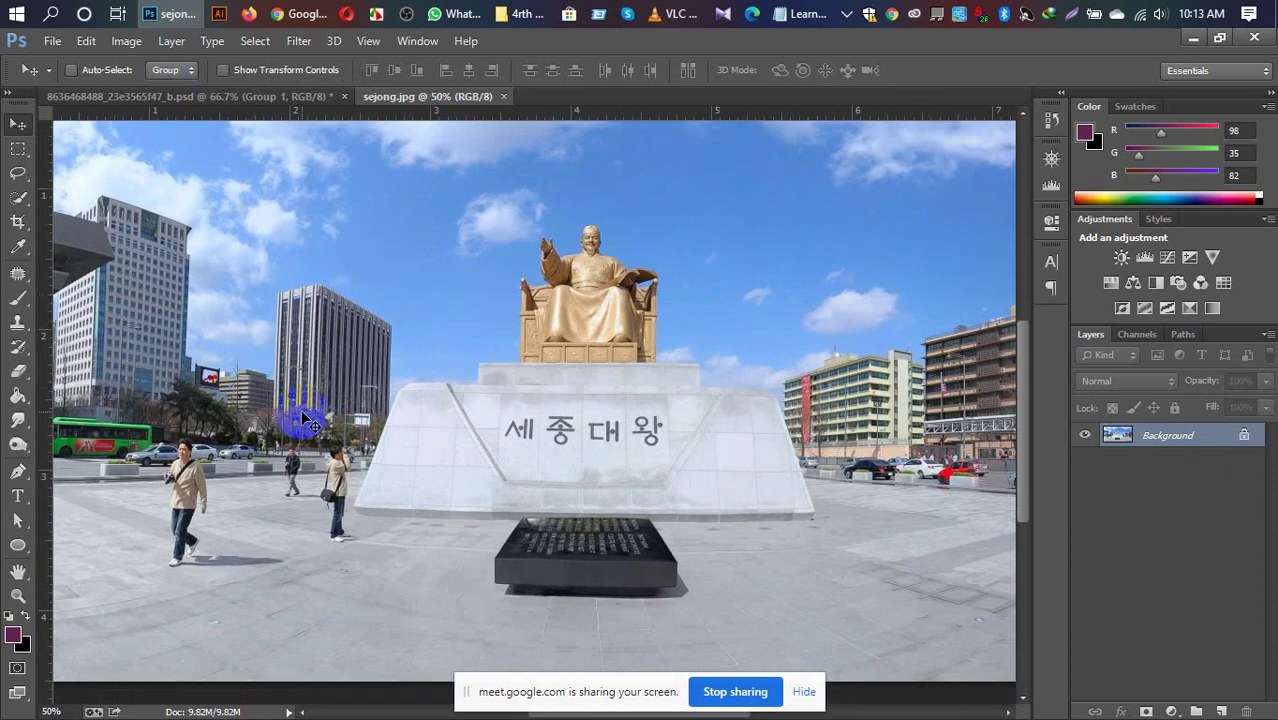
{"action": "left_click", "coordinate": [577, 424]}
{"action": "left_click", "coordinate": [640, 508]}
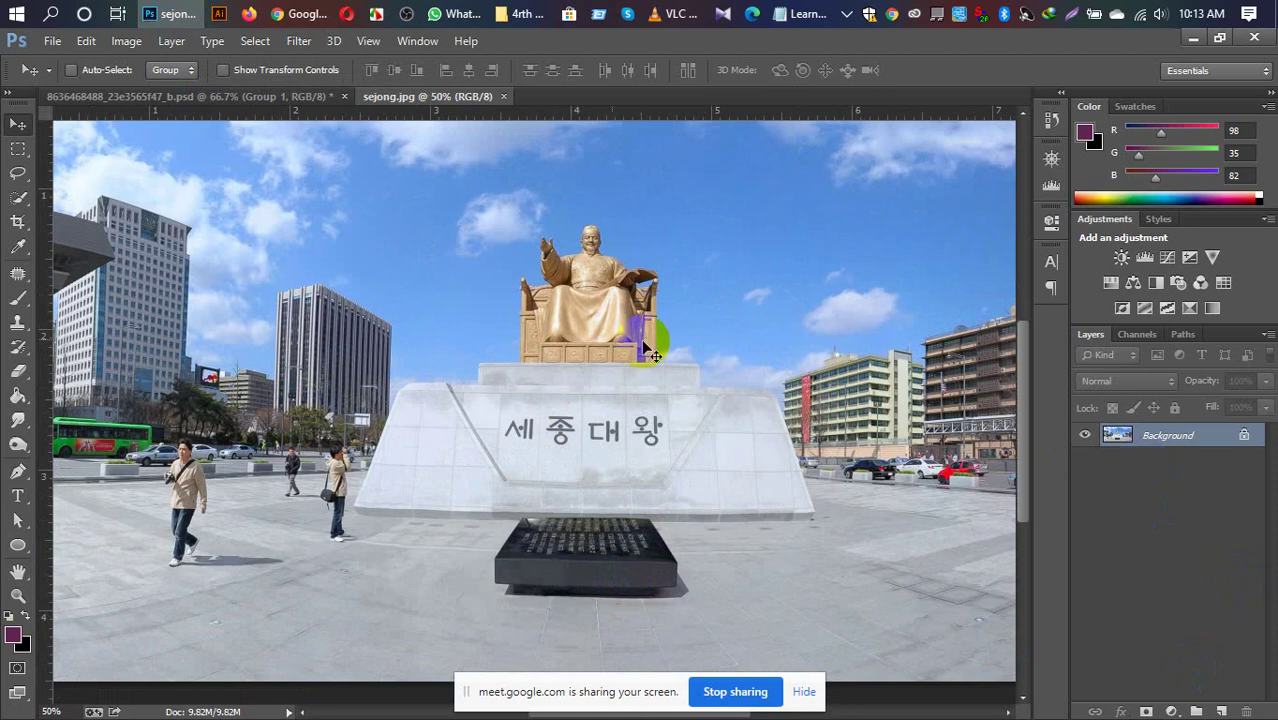
{"action": "left_click_drag", "start_coordinate": [205, 579], "coordinate": [287, 562]}
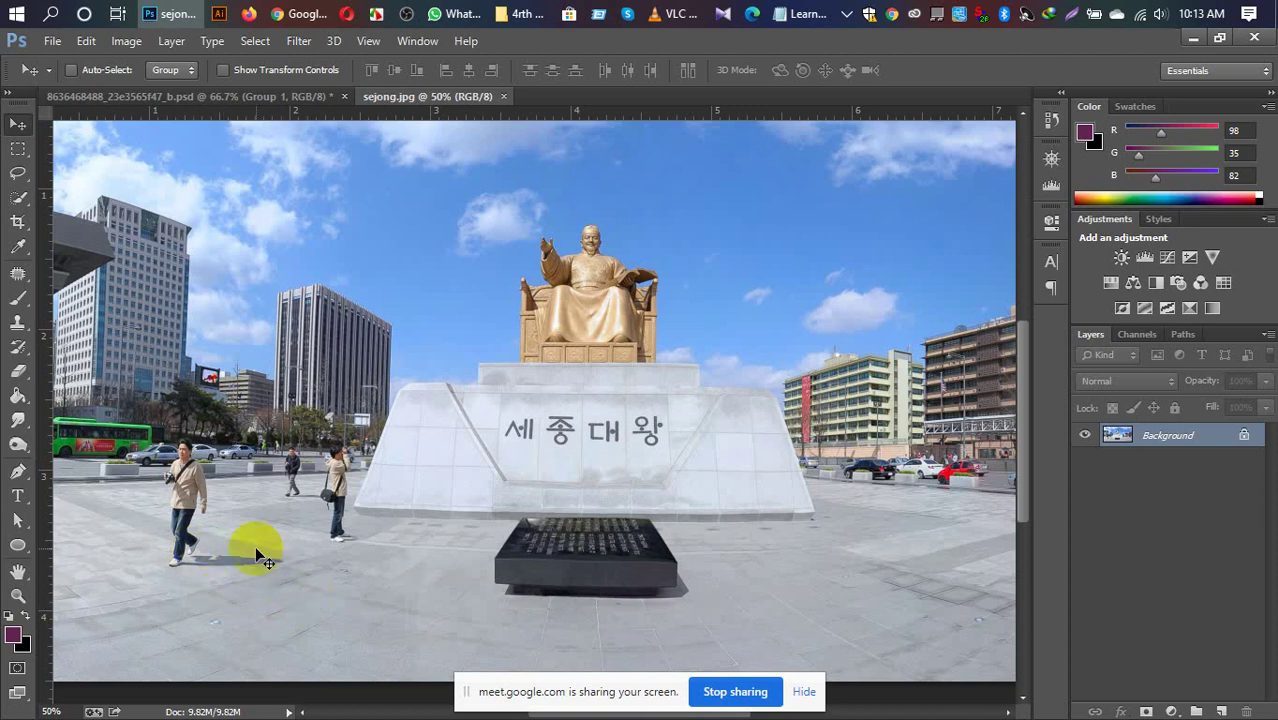
{"action": "left_click", "coordinate": [185, 446]}
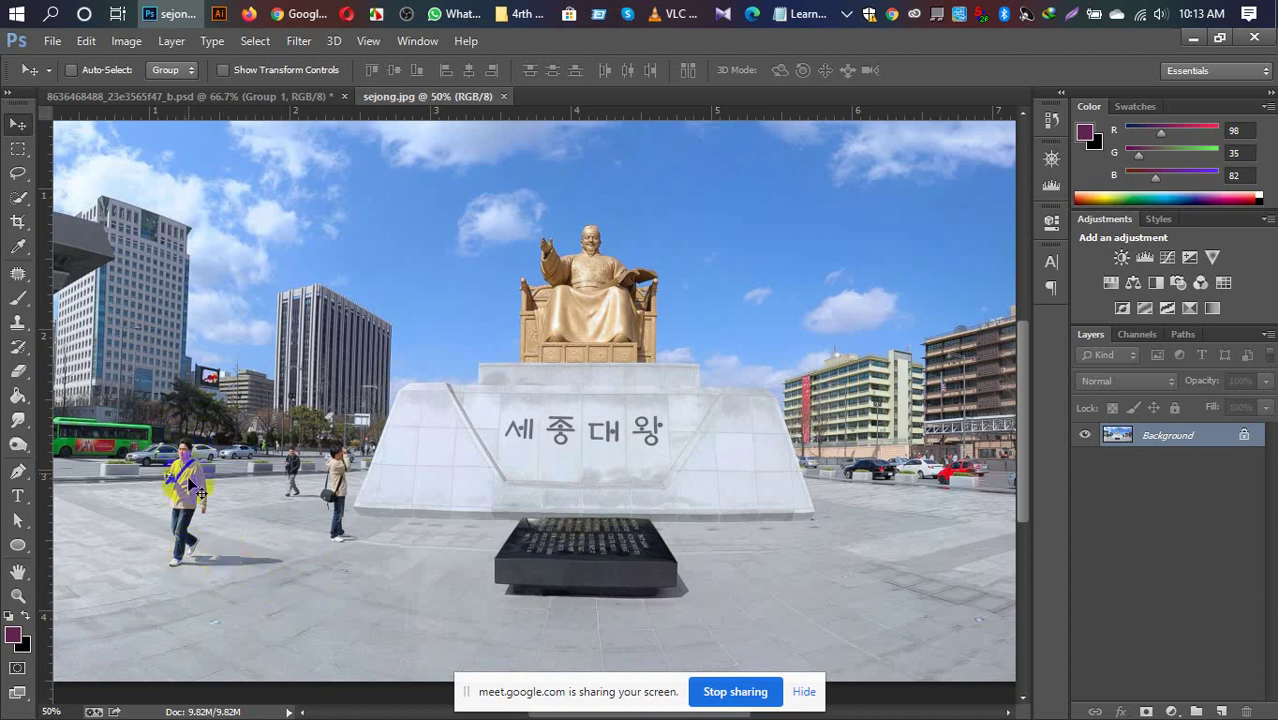
{"action": "left_click_drag", "start_coordinate": [195, 485], "coordinate": [98, 500]}
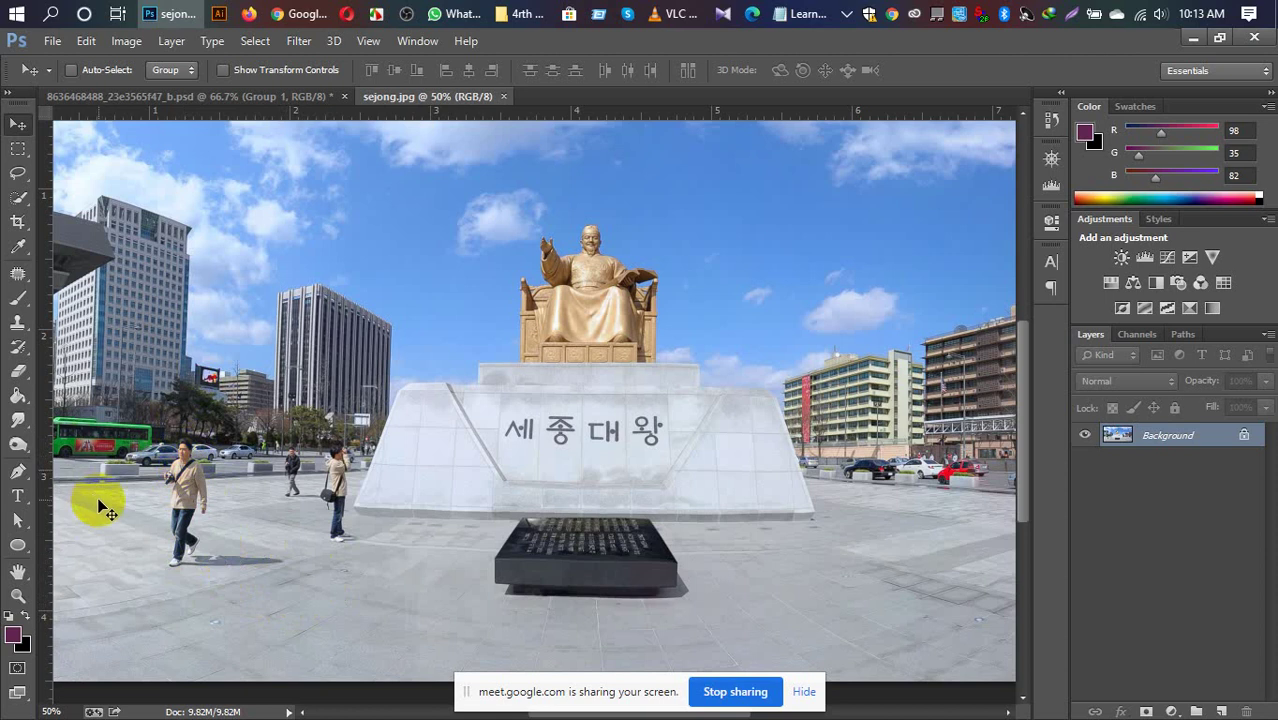
{"action": "left_click_drag", "start_coordinate": [105, 510], "coordinate": [310, 507]}
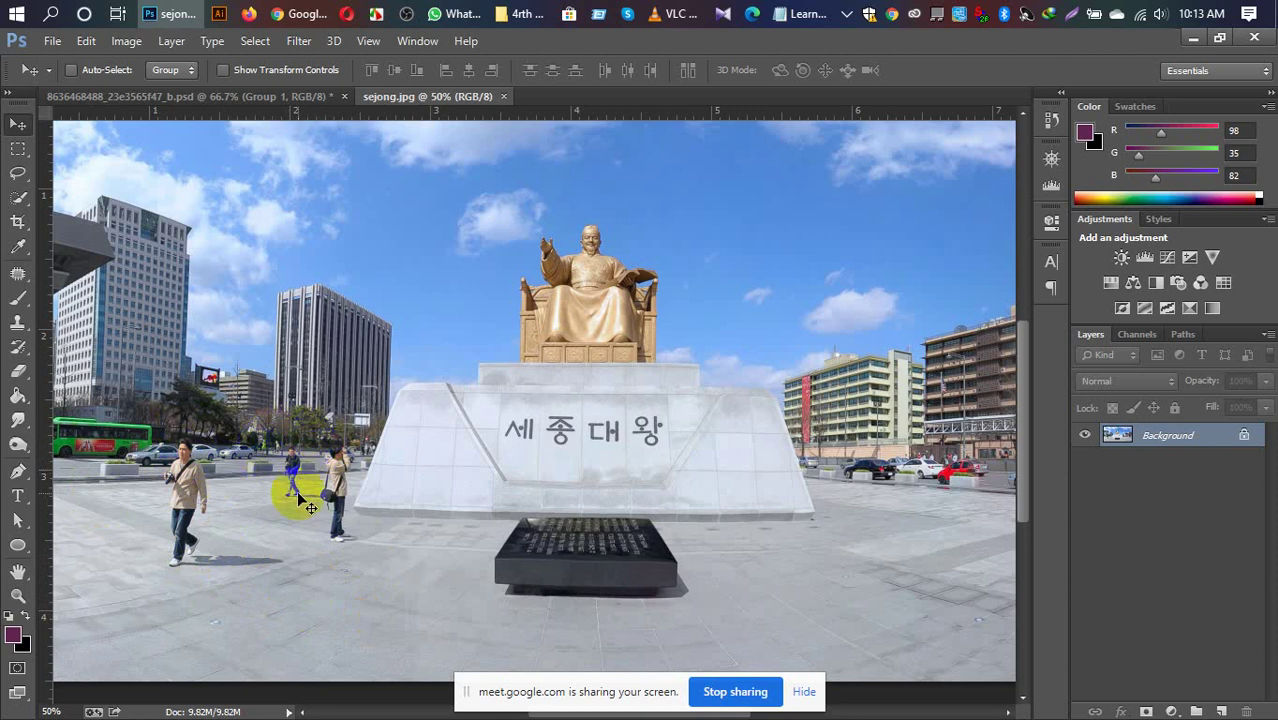
Inspect the pedestrian in black and the photographer beside the pedestal at 200%, with the planters and paving around them.
{"action": "key", "text": "ctrl+plus"}
{"action": "key", "text": "ctrl+plus"}
{"action": "key", "text": "ctrl+plus"}
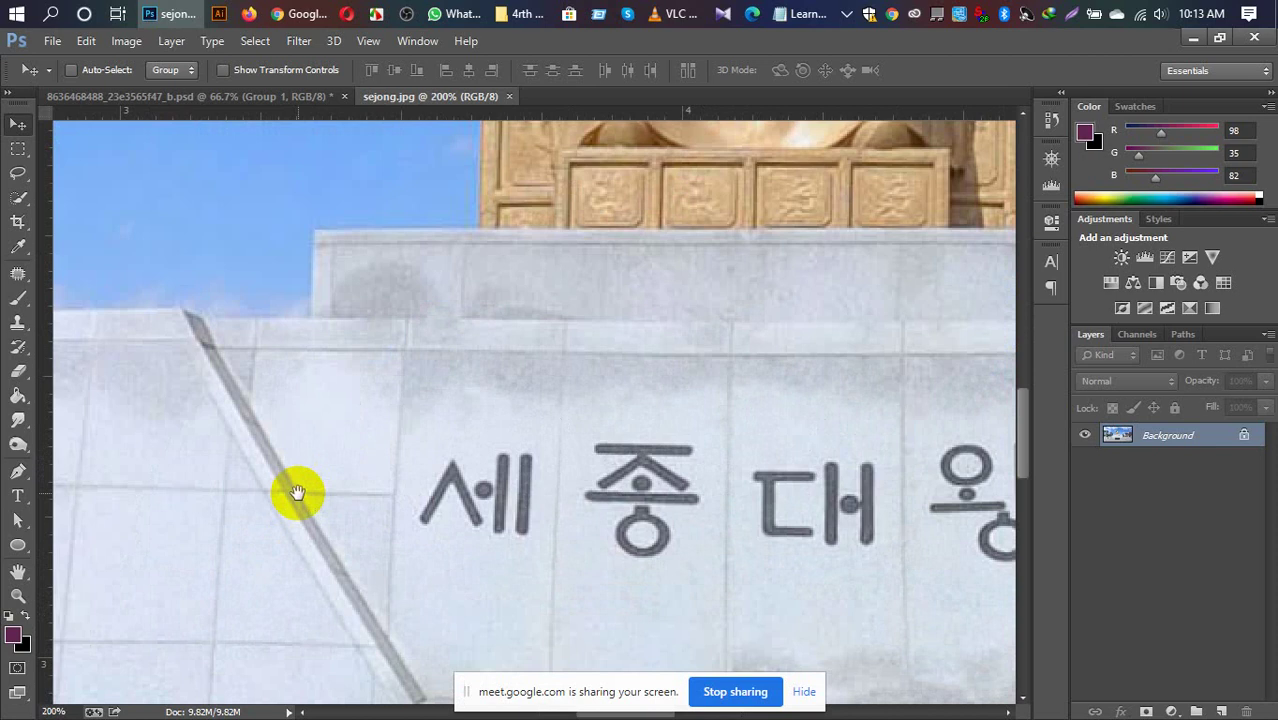
{"action": "left_click_drag", "start_coordinate": [205, 456], "coordinate": [522, 448]}
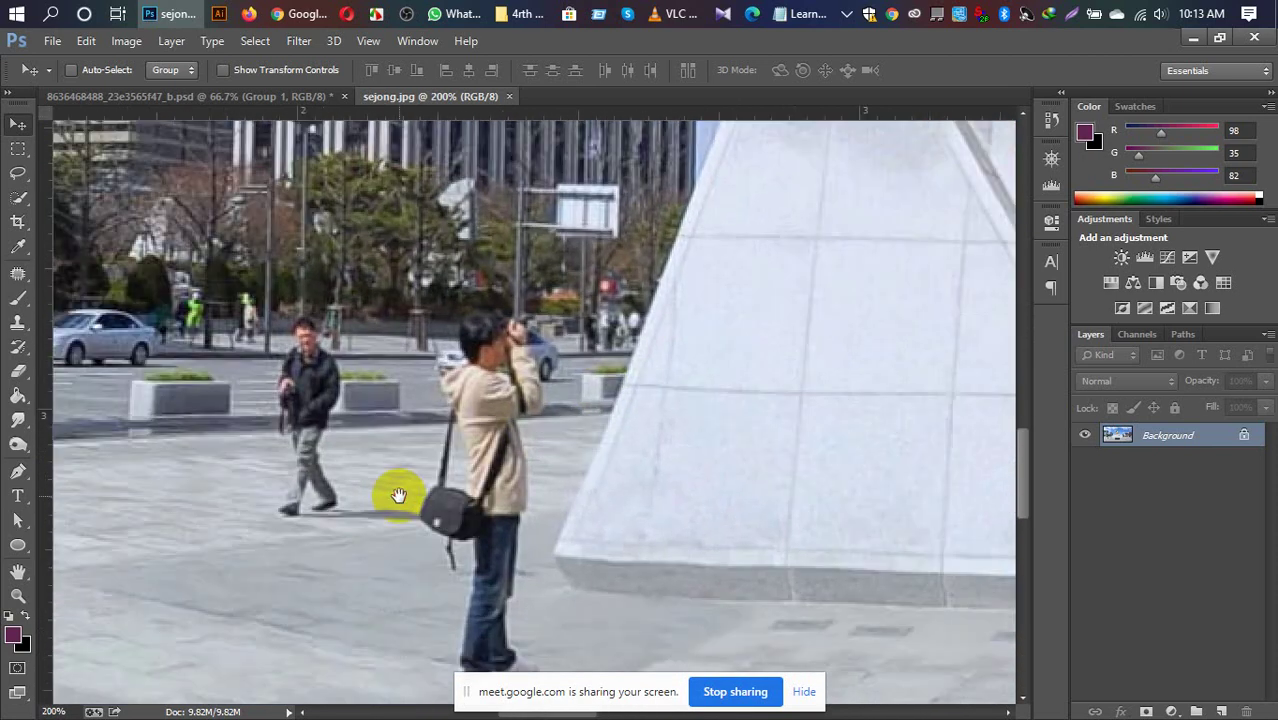
{"action": "left_click", "coordinate": [314, 406]}
{"action": "left_click", "coordinate": [308, 314]}
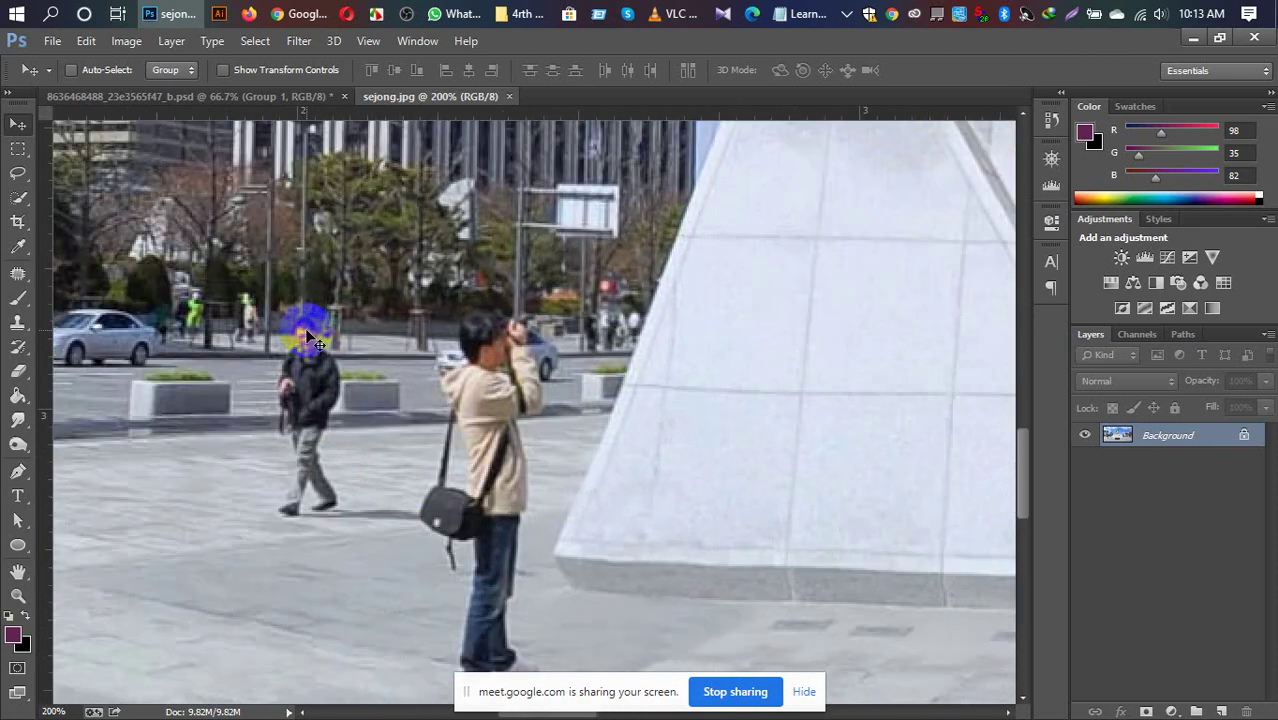
{"action": "left_click", "coordinate": [338, 358]}
{"action": "left_click", "coordinate": [148, 396]}
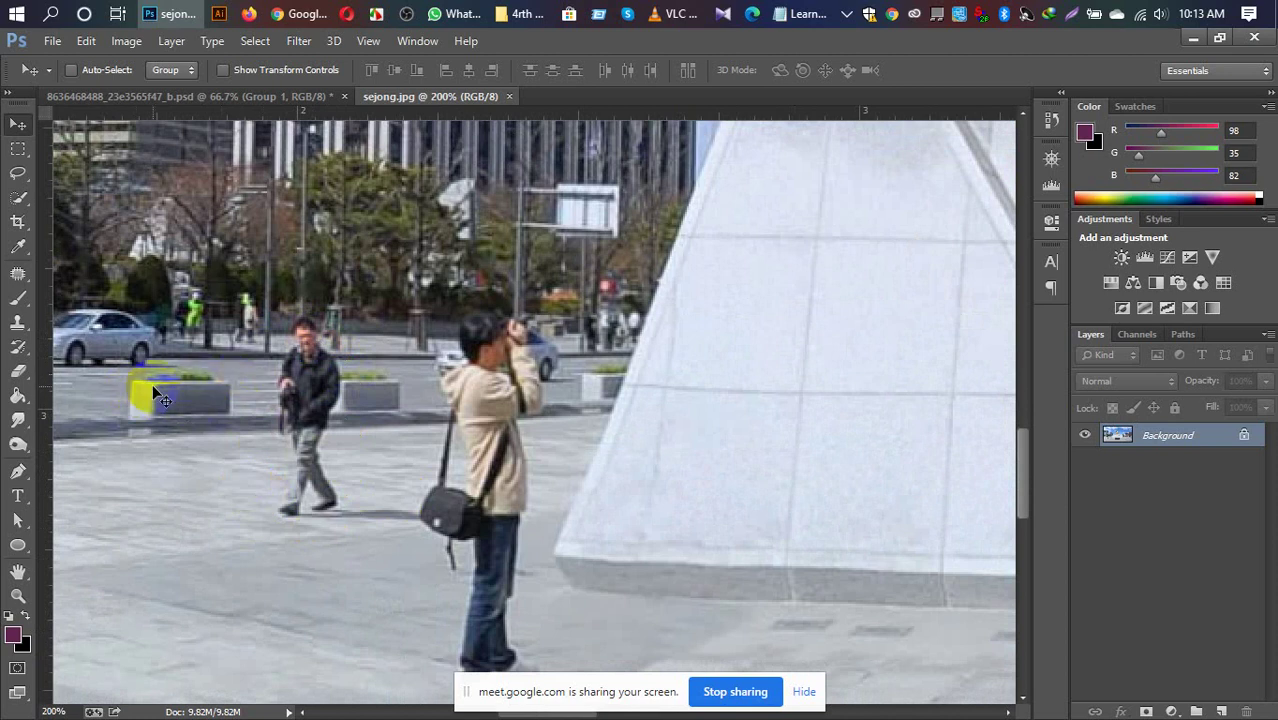
{"action": "left_click", "coordinate": [360, 390]}
{"action": "left_click_drag", "start_coordinate": [337, 565], "coordinate": [556, 508]}
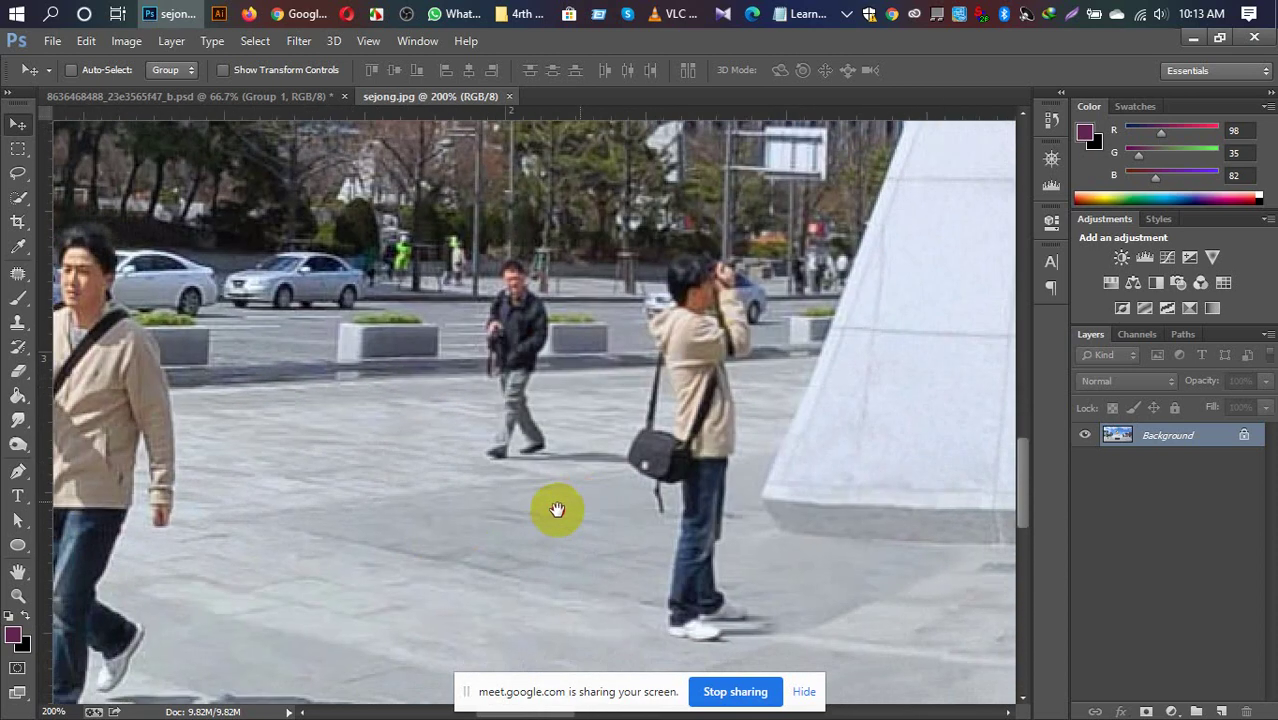
{"action": "left_click_drag", "start_coordinate": [296, 476], "coordinate": [443, 453]}
{"action": "left_click_drag", "start_coordinate": [245, 394], "coordinate": [432, 427]}
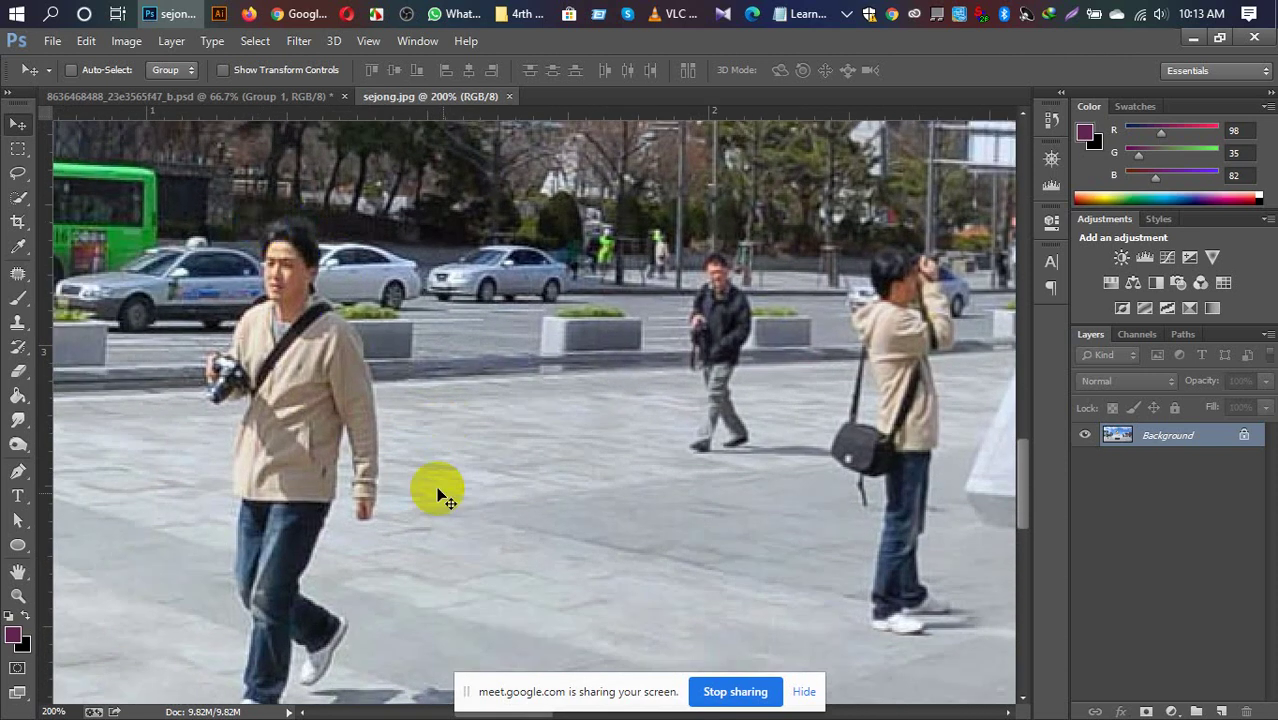
Inspect the walking man in the beige jacket and the cars, planters and road edge he overlaps.
{"action": "left_click", "coordinate": [1188, 546]}
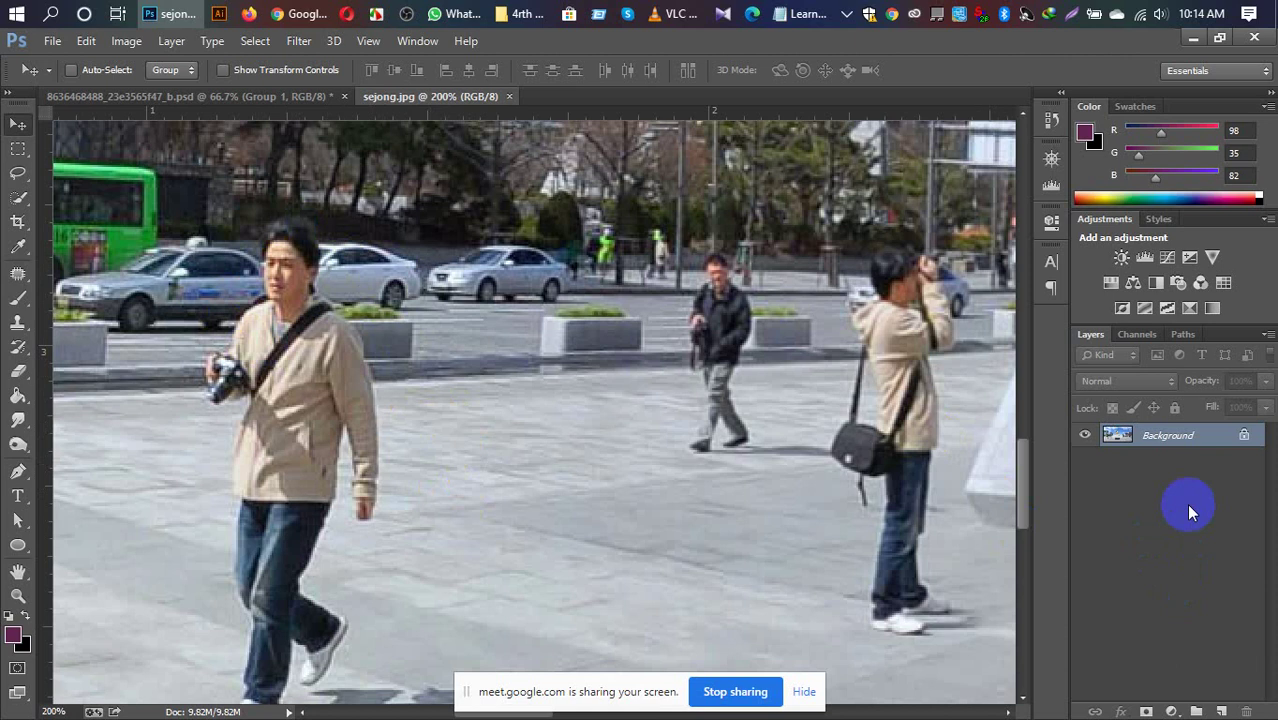
{"action": "left_click_drag", "start_coordinate": [779, 503], "coordinate": [714, 463]}
{"action": "left_click_drag", "start_coordinate": [299, 285], "coordinate": [320, 207]}
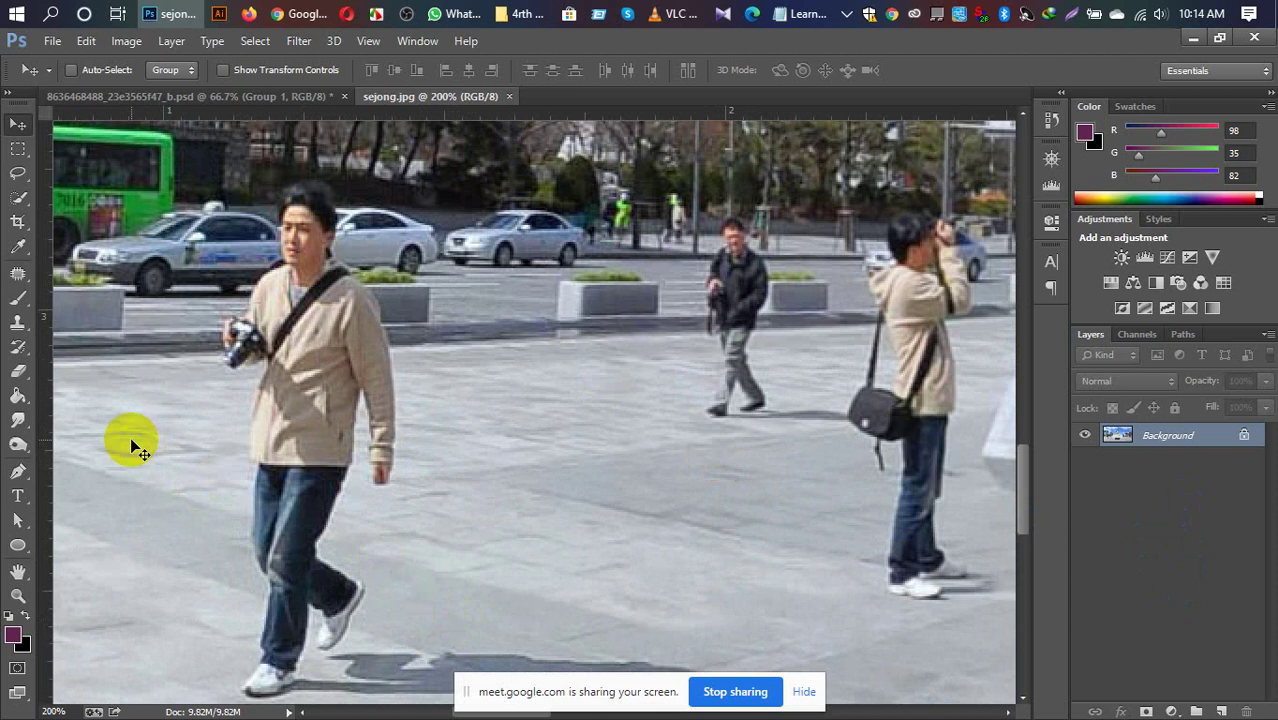
{"action": "left_click", "coordinate": [307, 310]}
{"action": "left_click", "coordinate": [305, 185]}
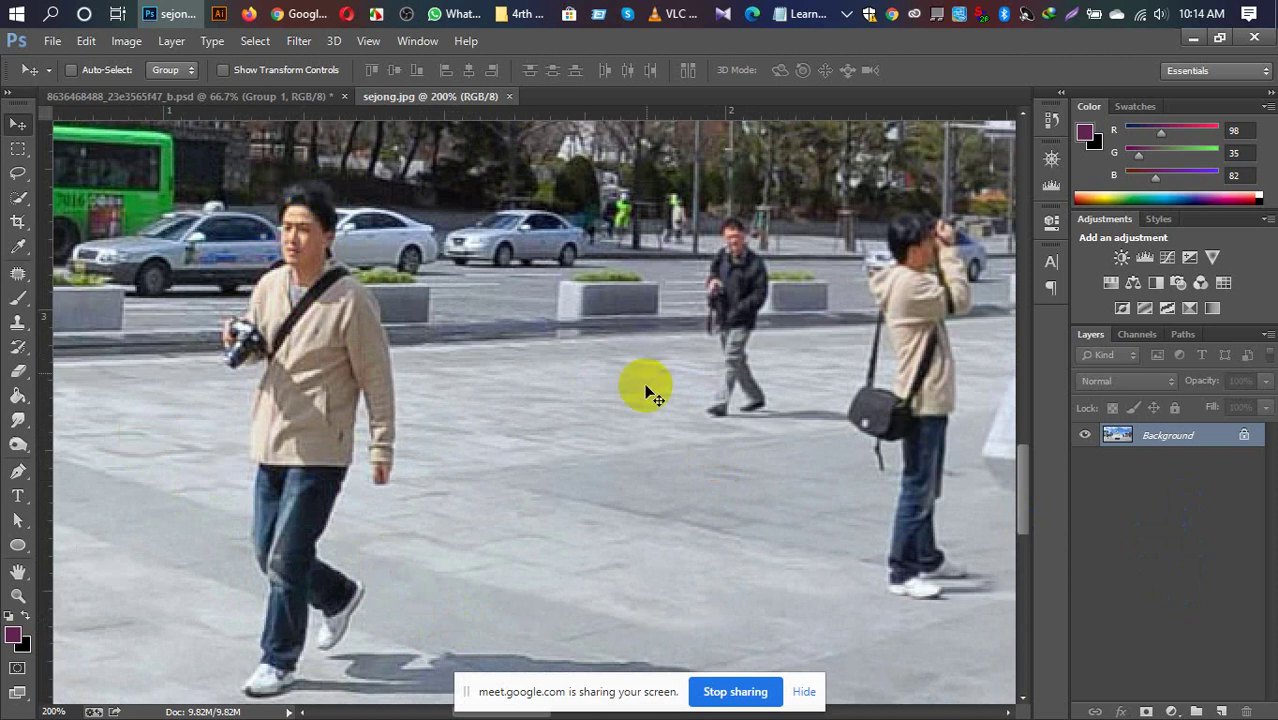
{"action": "left_click", "coordinate": [158, 280]}
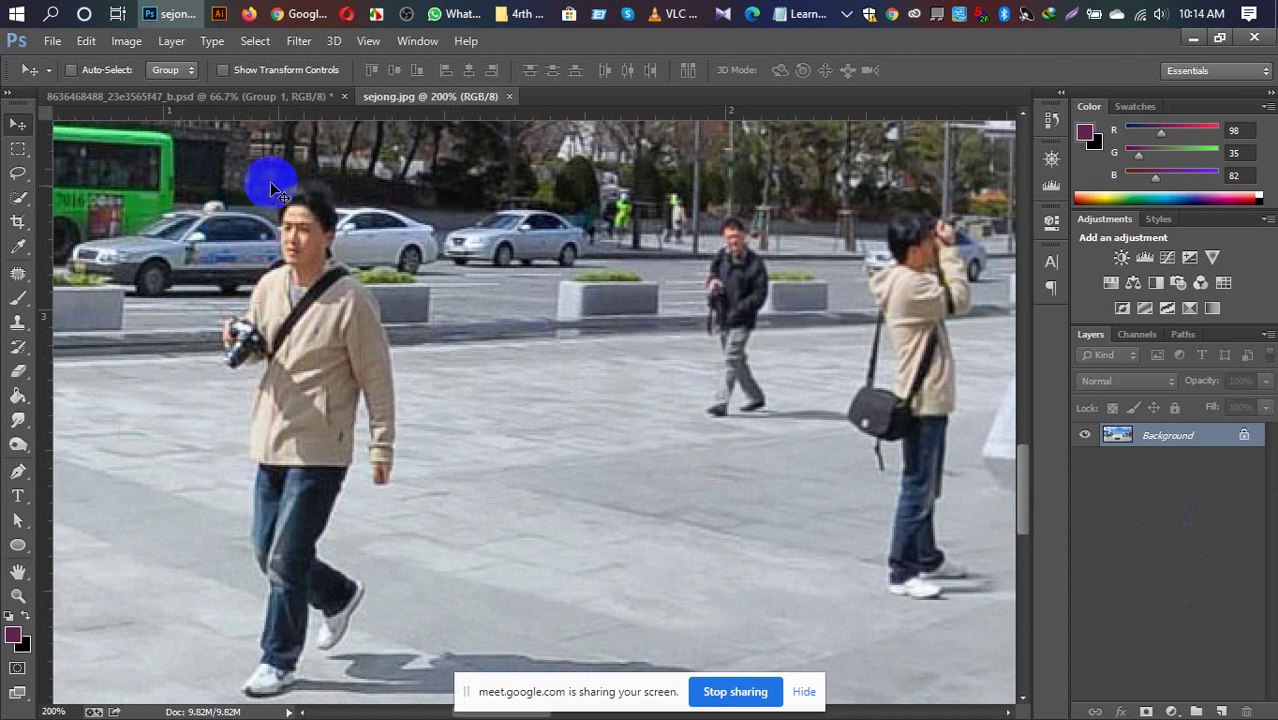
{"action": "left_click", "coordinate": [403, 328]}
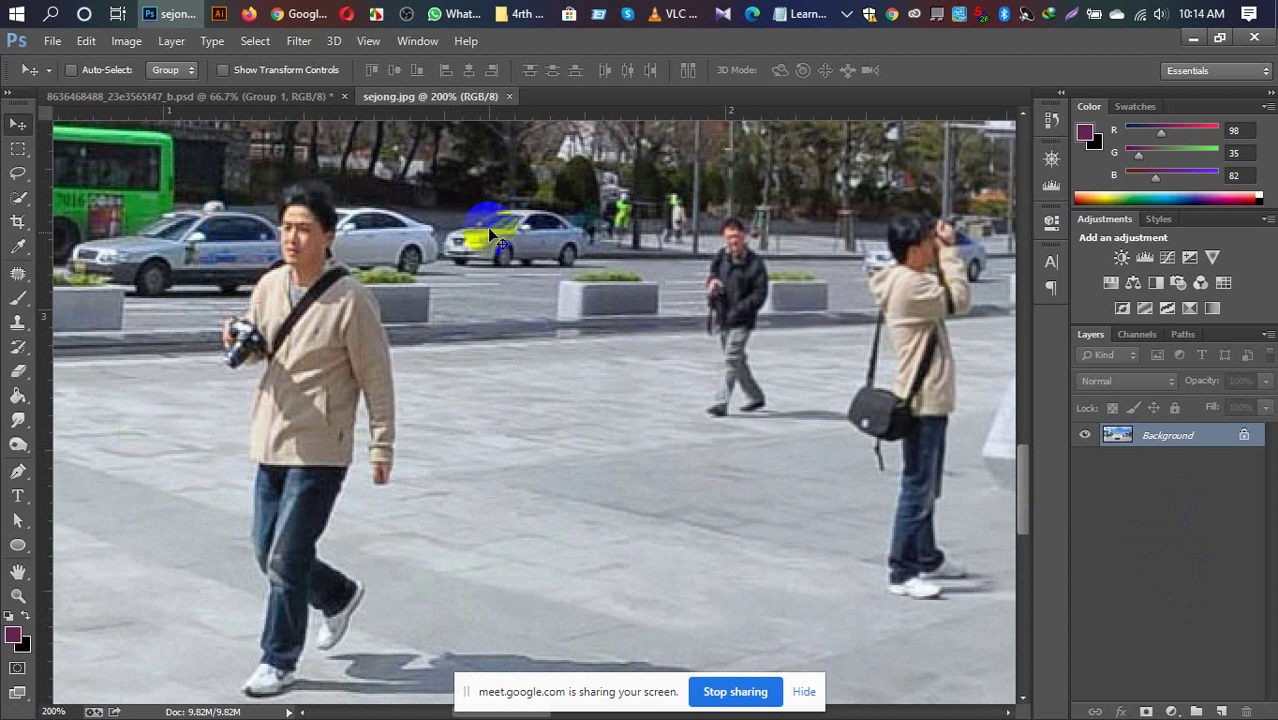
{"action": "left_click", "coordinate": [338, 238]}
{"action": "left_click", "coordinate": [192, 290]}
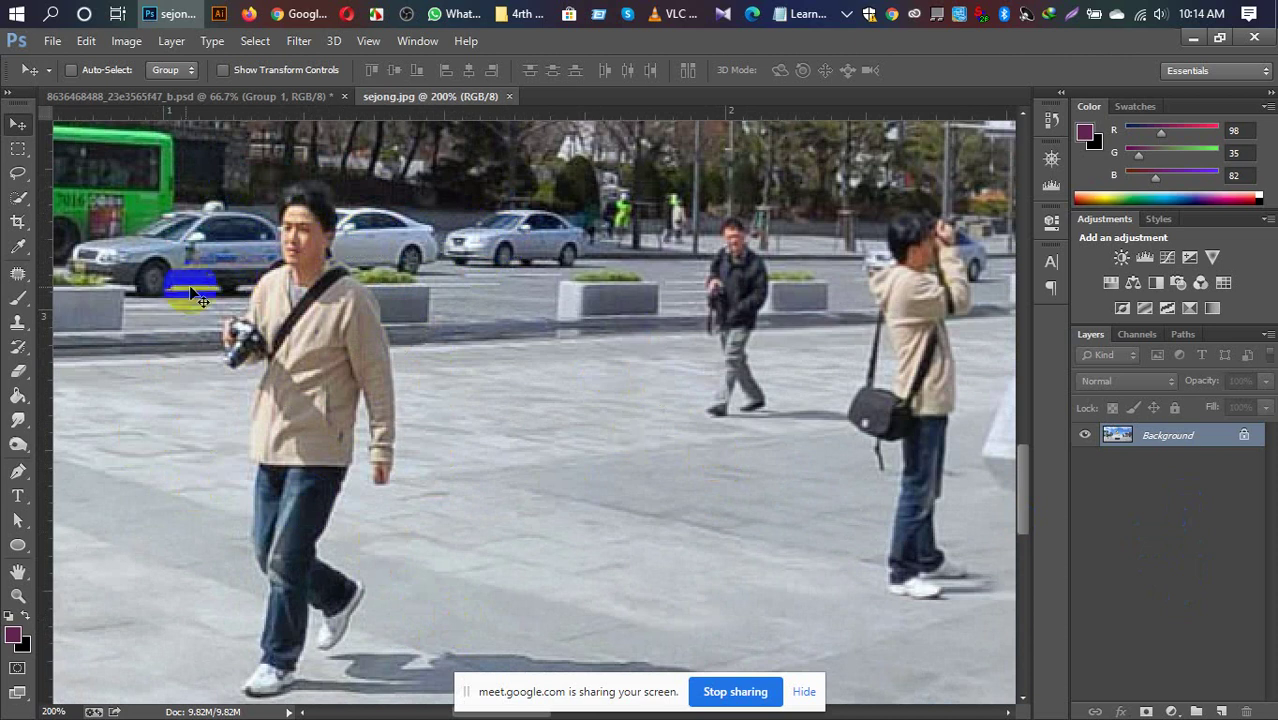
{"action": "left_click", "coordinate": [152, 268]}
{"action": "left_click", "coordinate": [266, 266]}
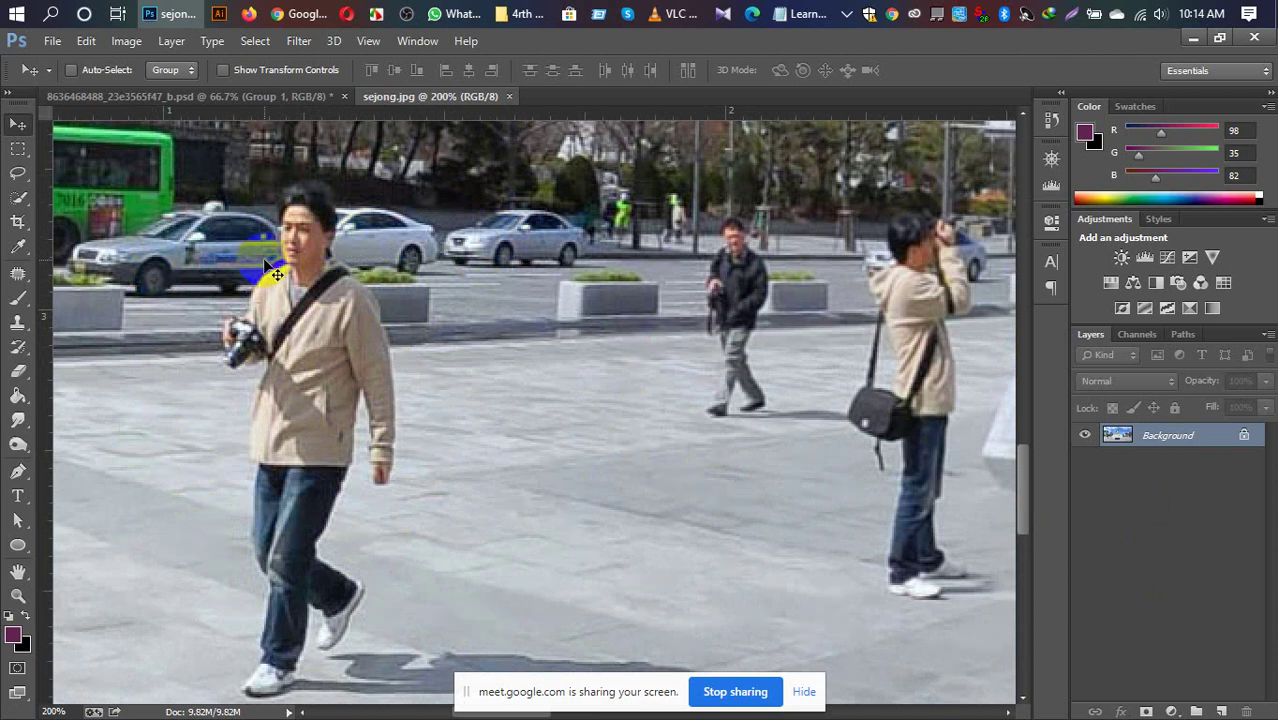
{"action": "scroll", "coordinate": [462, 356], "scroll_direction": "left", "scroll_amount": 3}
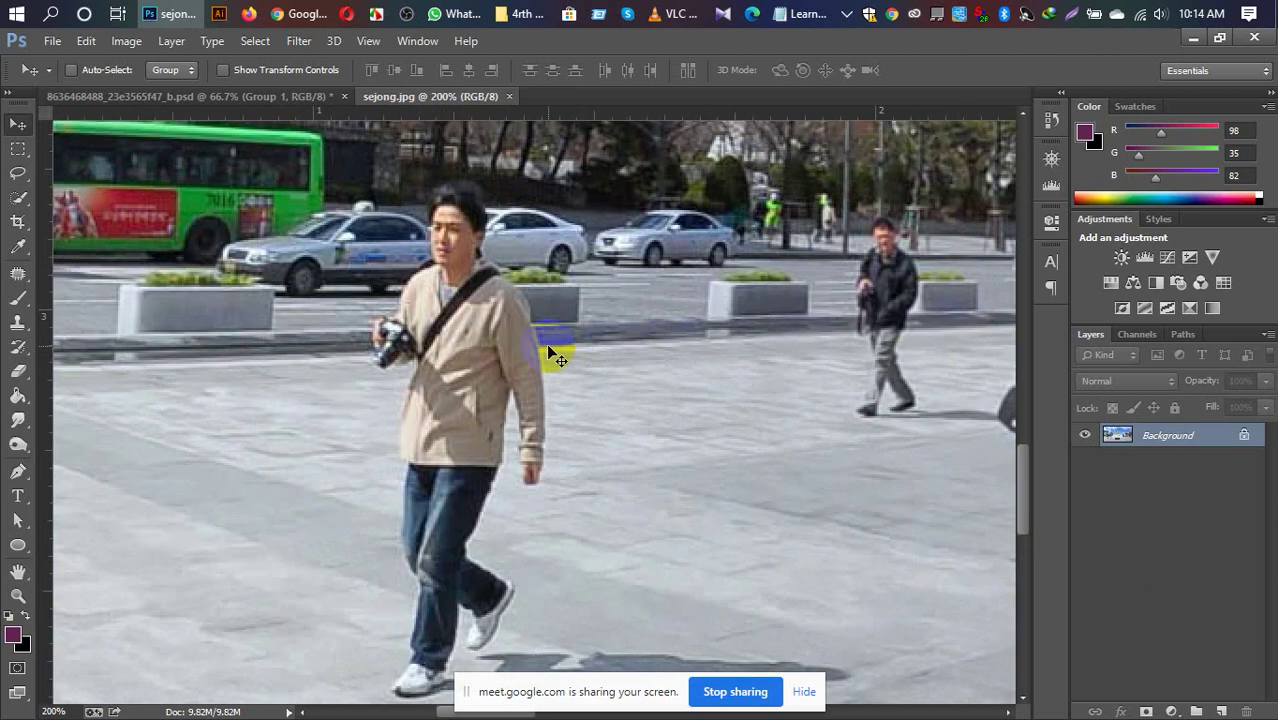
{"action": "left_click", "coordinate": [565, 277]}
{"action": "left_click", "coordinate": [551, 320]}
{"action": "left_click", "coordinate": [562, 286]}
{"action": "left_click", "coordinate": [195, 299]}
{"action": "left_click", "coordinate": [246, 300]}
{"action": "left_click", "coordinate": [587, 302]}
{"action": "left_click_drag", "start_coordinate": [770, 342], "coordinate": [271, 414]}
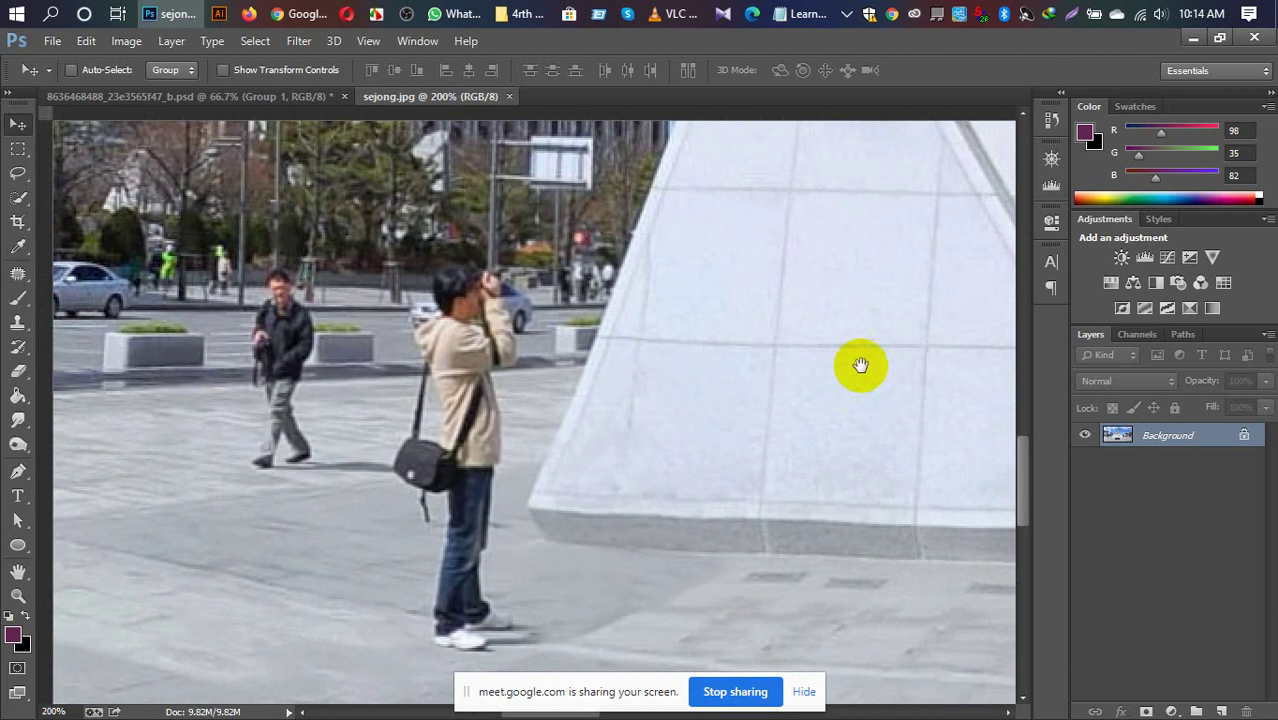
Examine the Korean inscription and the stone joints on the statue's pedestal at up to 300%.
{"action": "left_click_drag", "start_coordinate": [860, 365], "coordinate": [274, 451]}
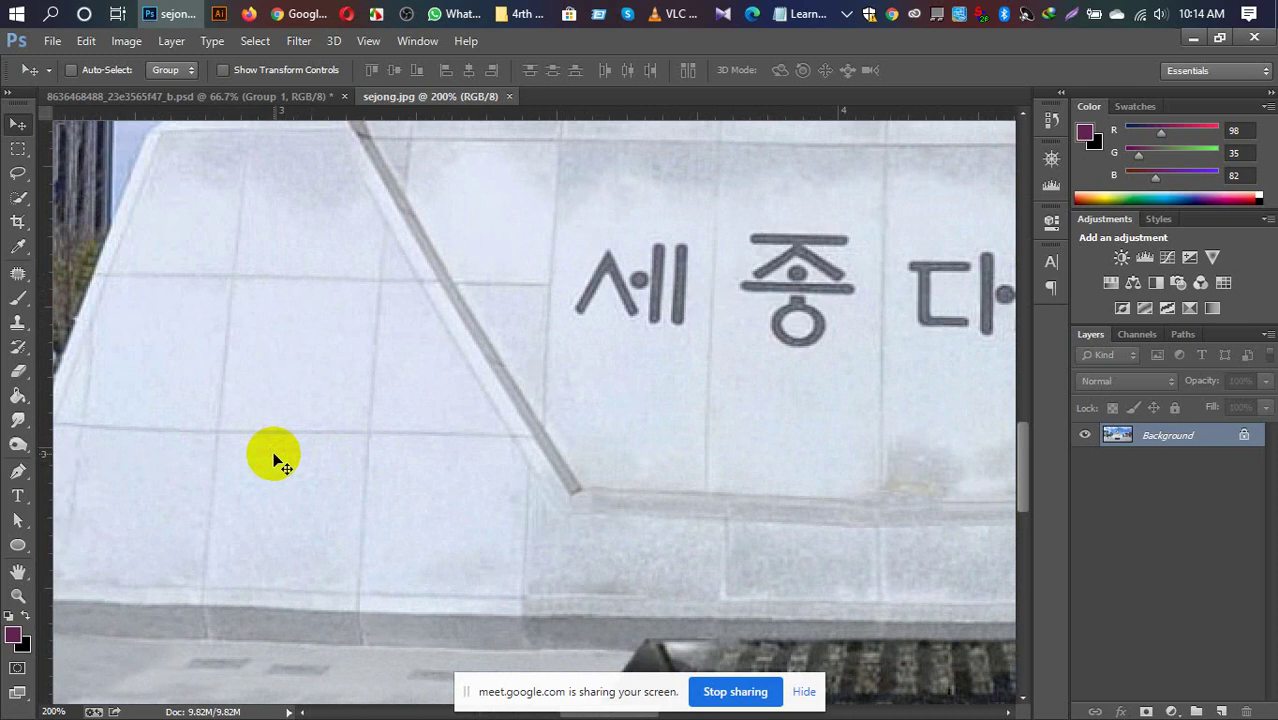
{"action": "key", "text": "ctrl+minus"}
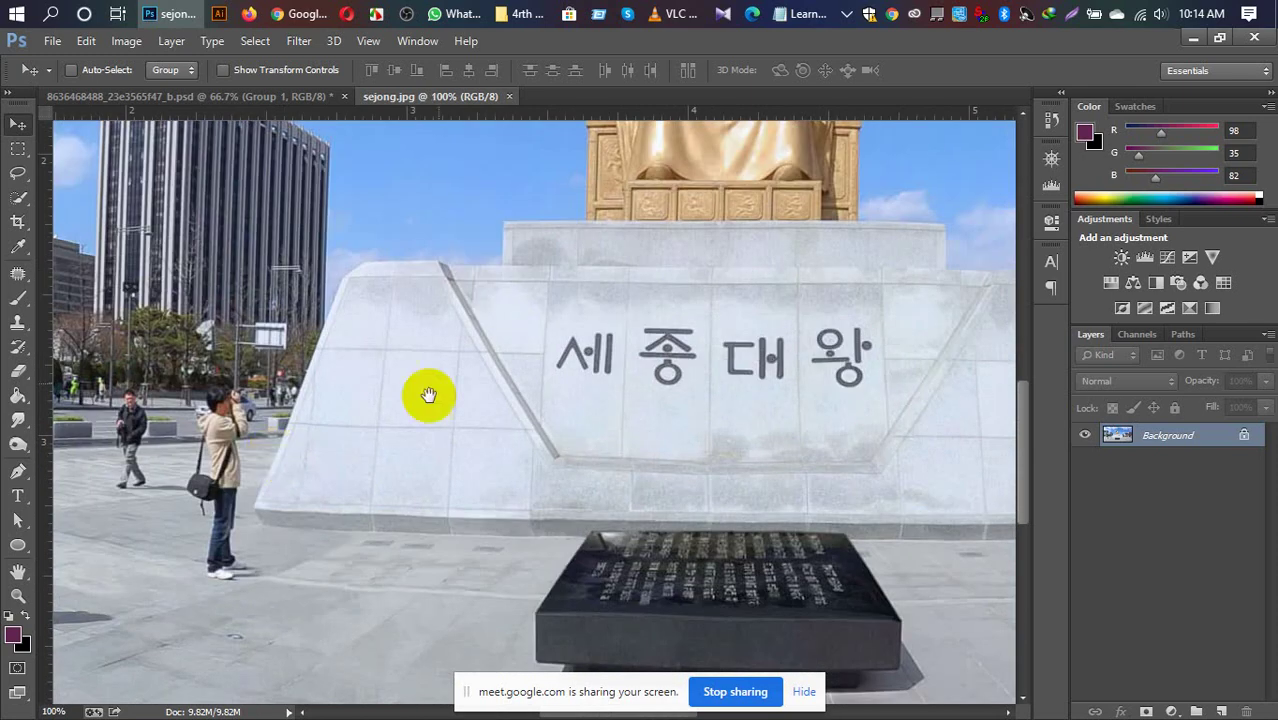
{"action": "left_click_drag", "start_coordinate": [633, 399], "coordinate": [366, 515]}
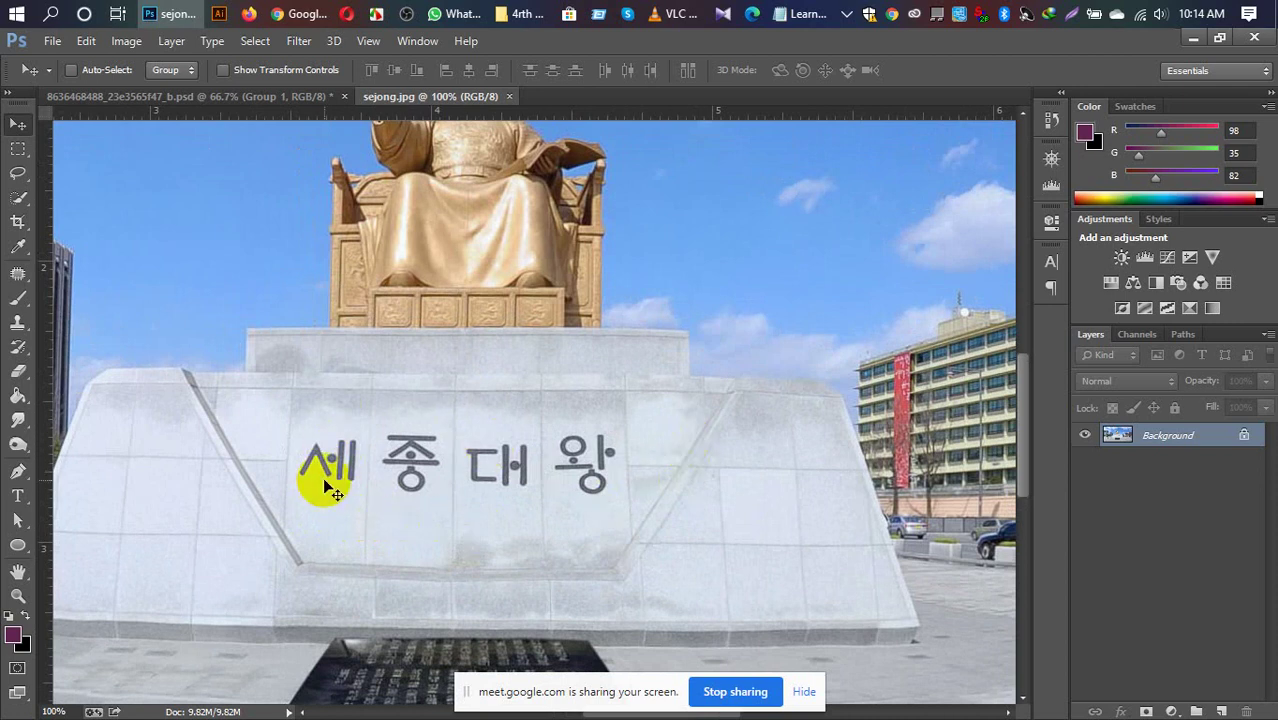
{"action": "key", "text": "ctrl+plus"}
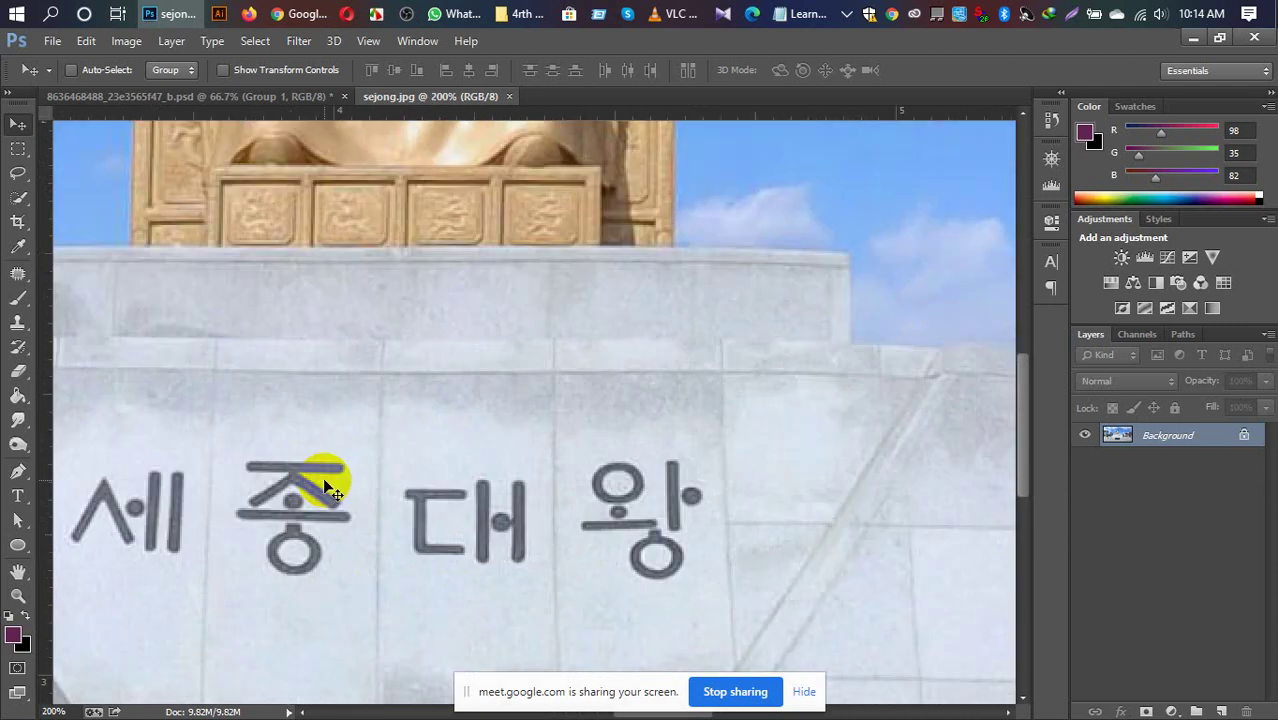
{"action": "key", "text": "ctrl+plus"}
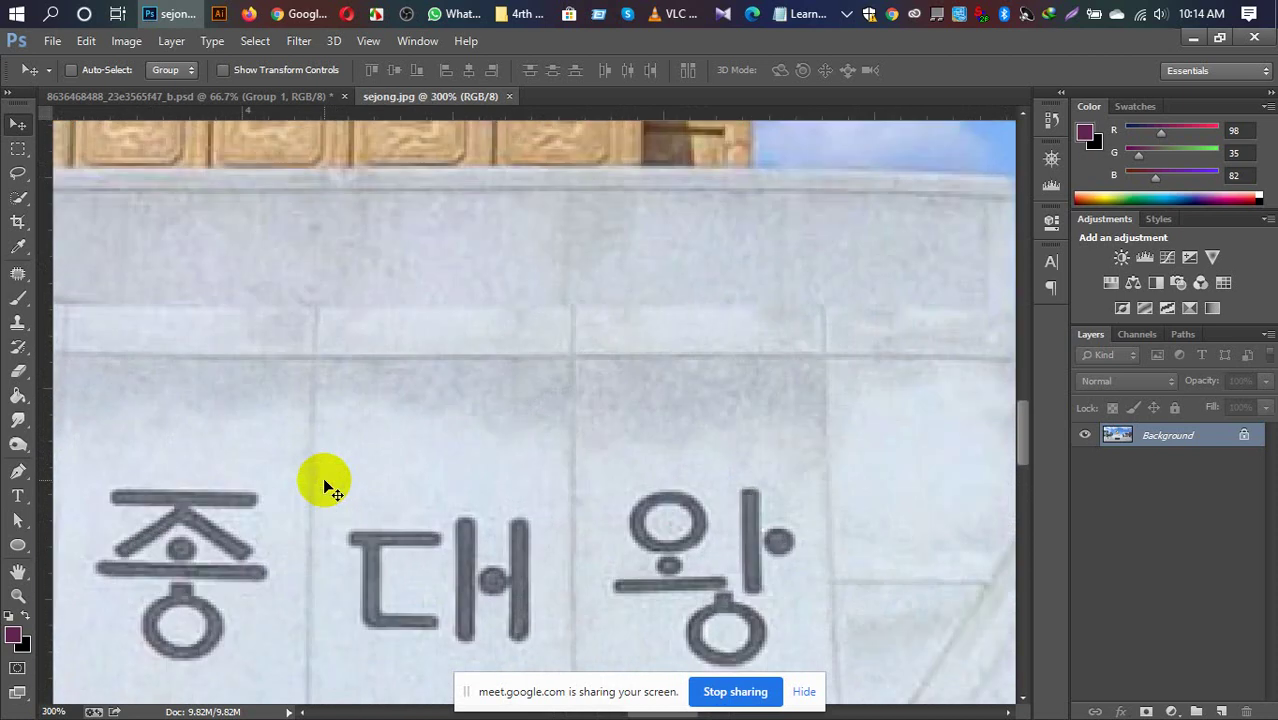
{"action": "left_click_drag", "start_coordinate": [590, 462], "coordinate": [676, 353]}
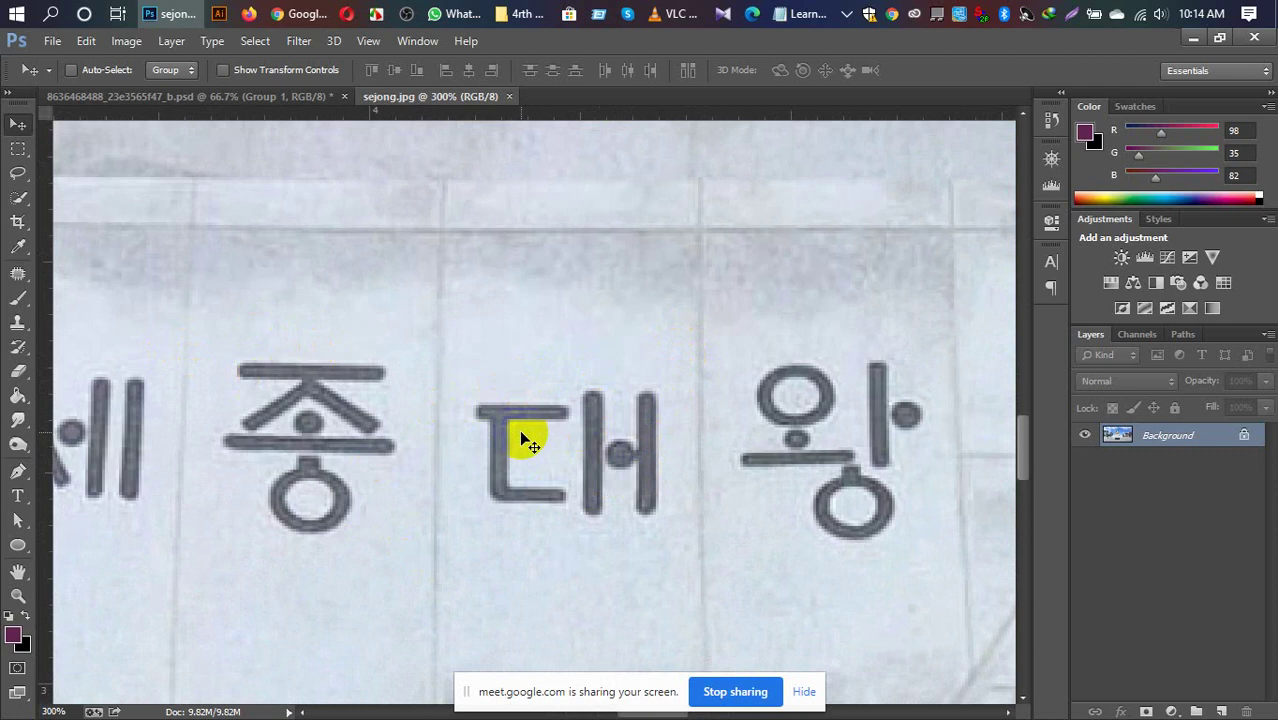
{"action": "key", "text": "ctrl+minus"}
{"action": "key", "text": "ctrl+minus"}
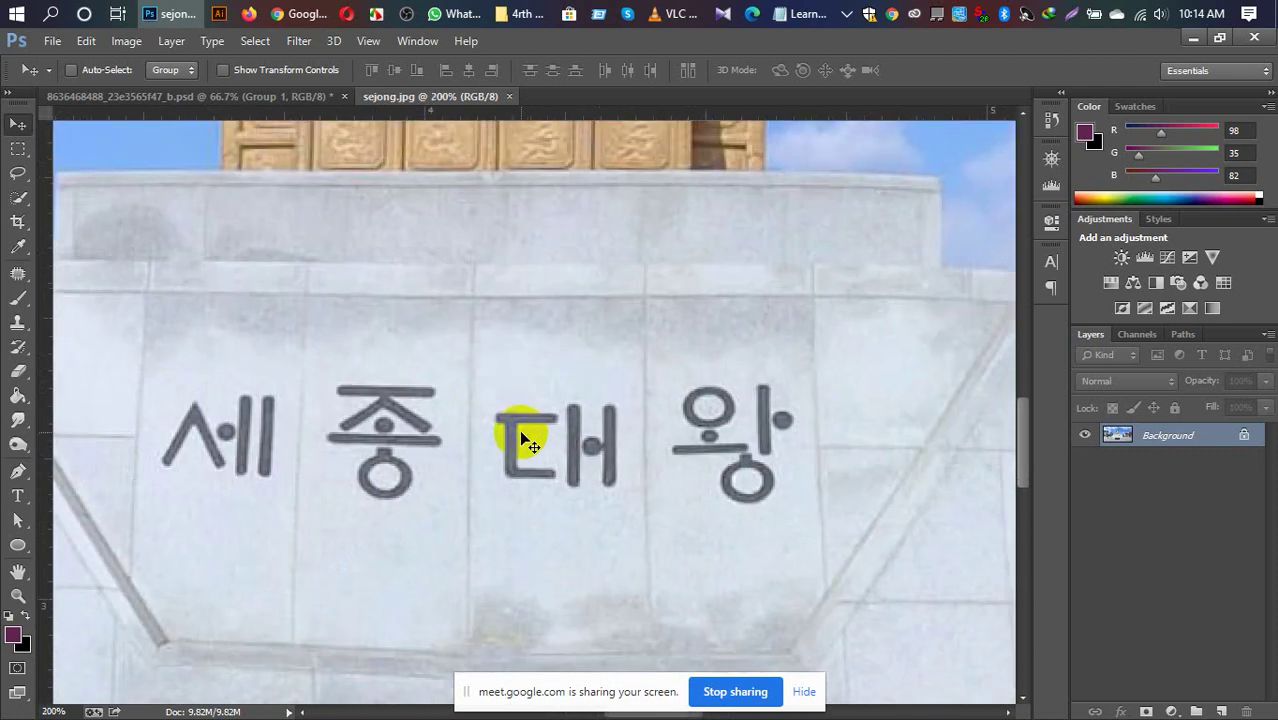
{"action": "key", "text": "ctrl+minus"}
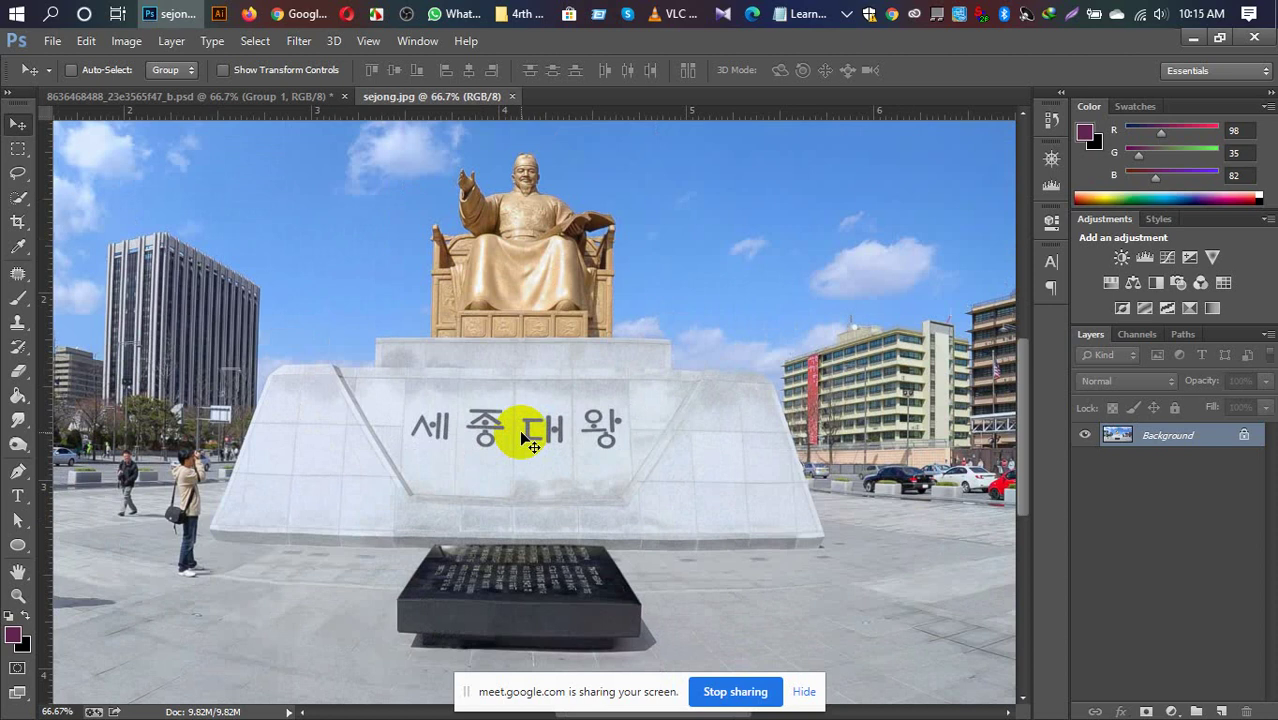
Examine the outline of the golden statue and its throne against the sky.
{"action": "left_click", "coordinate": [513, 160]}
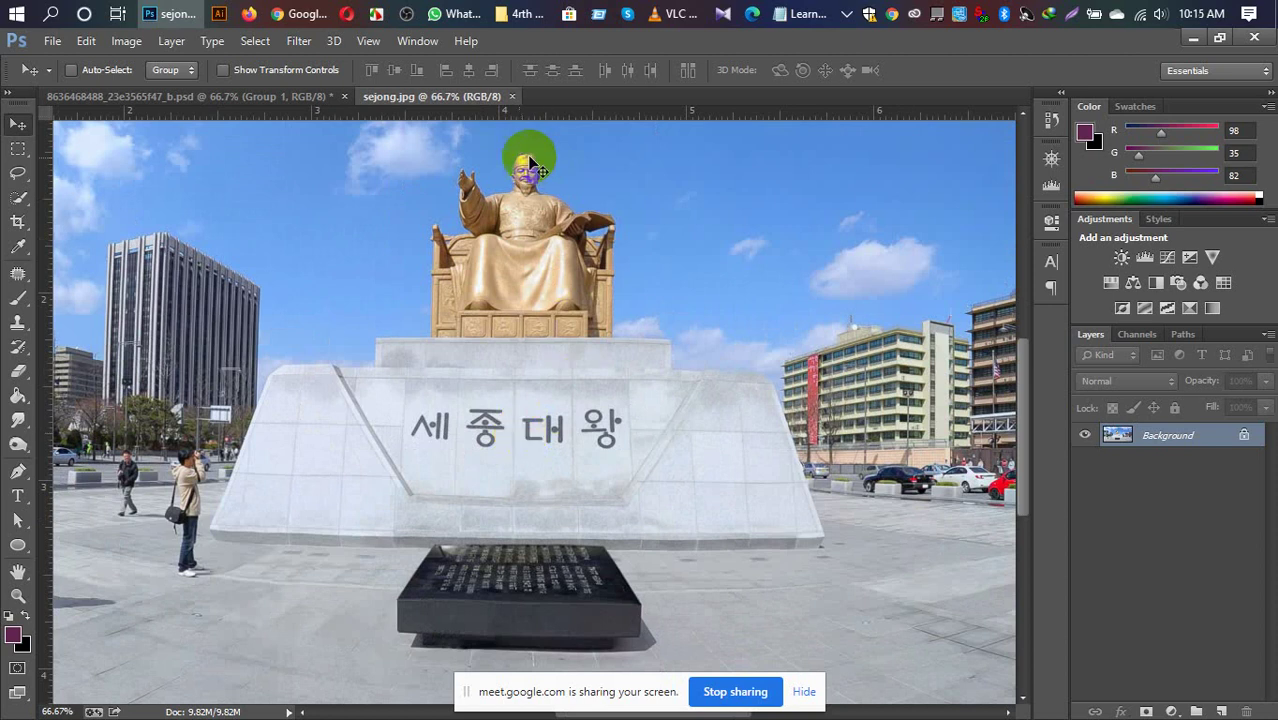
{"action": "left_click", "coordinate": [590, 205]}
{"action": "left_click", "coordinate": [422, 266]}
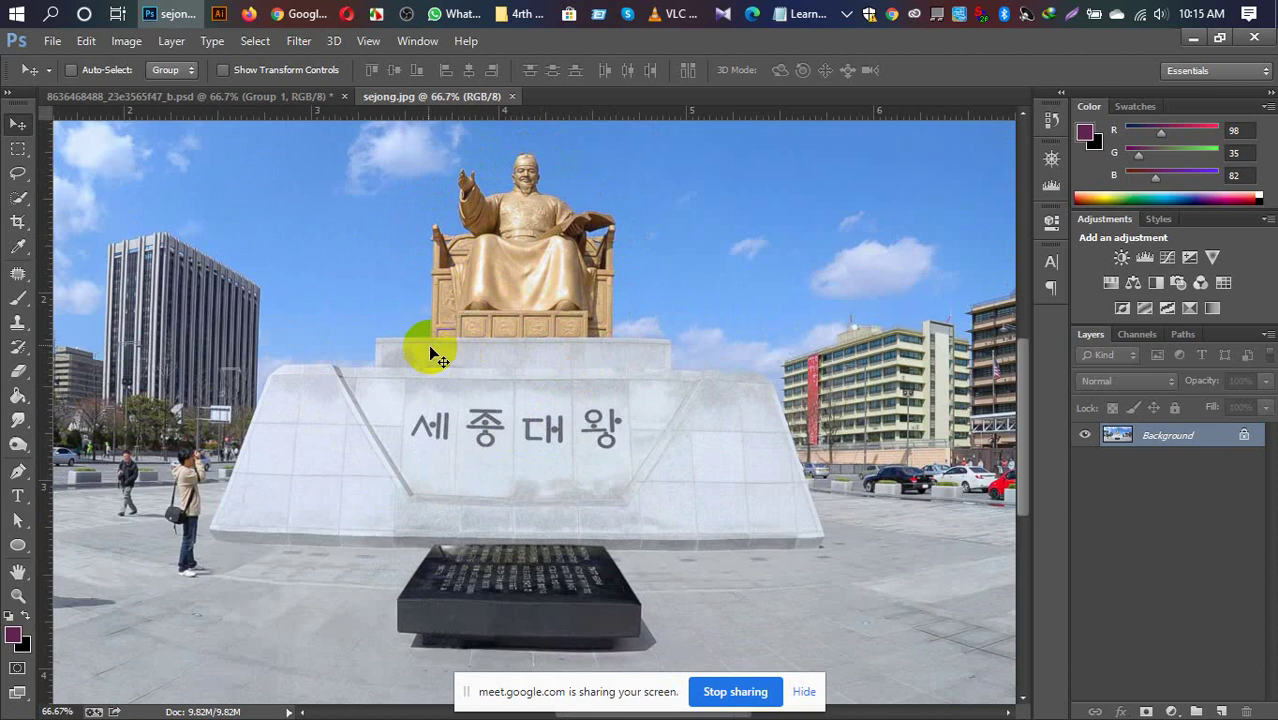
{"action": "left_click", "coordinate": [620, 262]}
{"action": "left_click", "coordinate": [557, 148]}
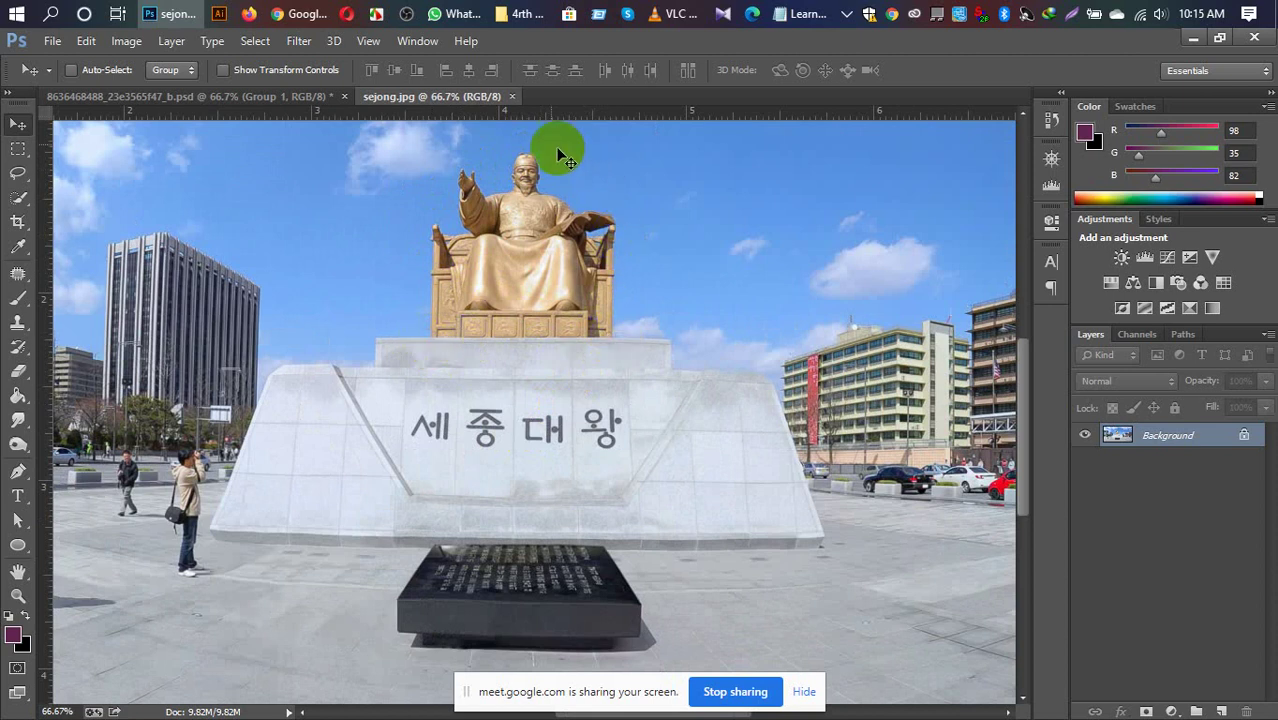
Review the golden statue, its throne and the upper tiers of the pedestal against the sky and neighbouring buildings.
{"action": "left_click", "coordinate": [489, 157]}
{"action": "left_click", "coordinate": [410, 263]}
{"action": "left_click", "coordinate": [618, 284]}
{"action": "left_click", "coordinate": [561, 198]}
{"action": "left_click", "coordinate": [585, 243]}
{"action": "left_click", "coordinate": [713, 208]}
{"action": "left_click", "coordinate": [596, 262]}
{"action": "left_click", "coordinate": [580, 318]}
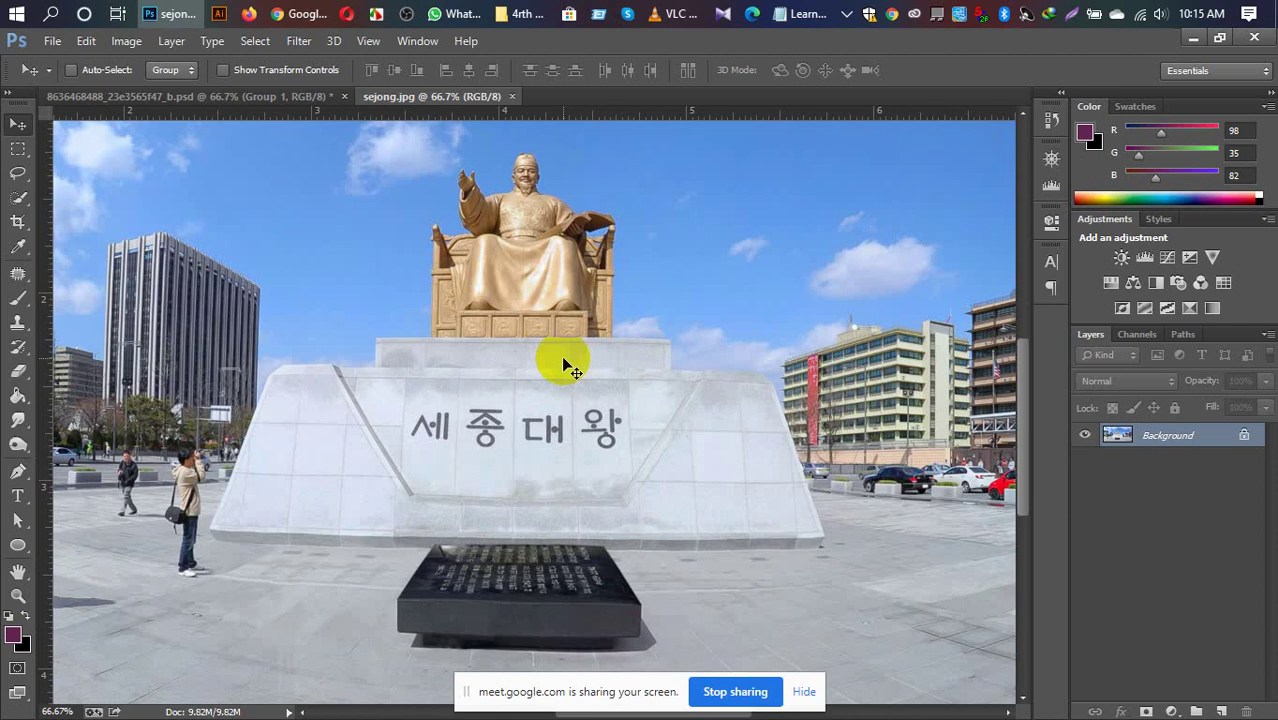
{"action": "scroll", "coordinate": [632, 422], "scroll_direction": "down", "scroll_amount": 1}
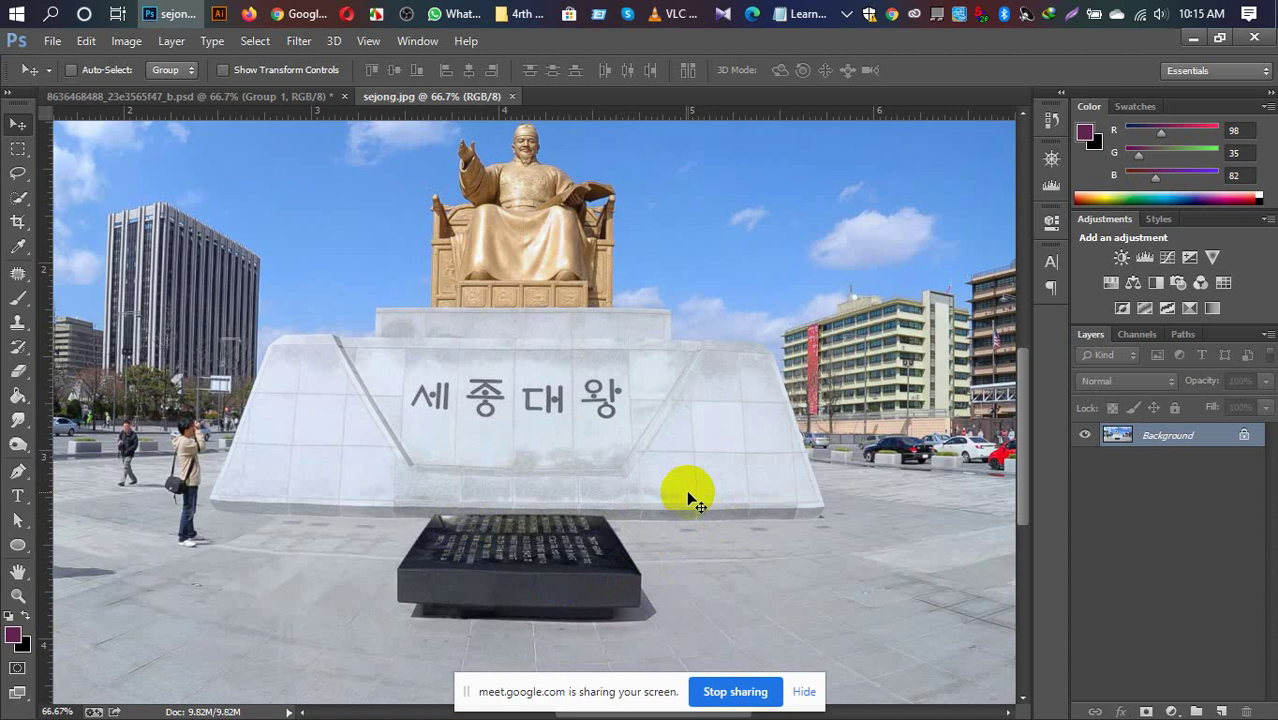
{"action": "scroll", "coordinate": [688, 500], "scroll_direction": "up", "scroll_amount": 1}
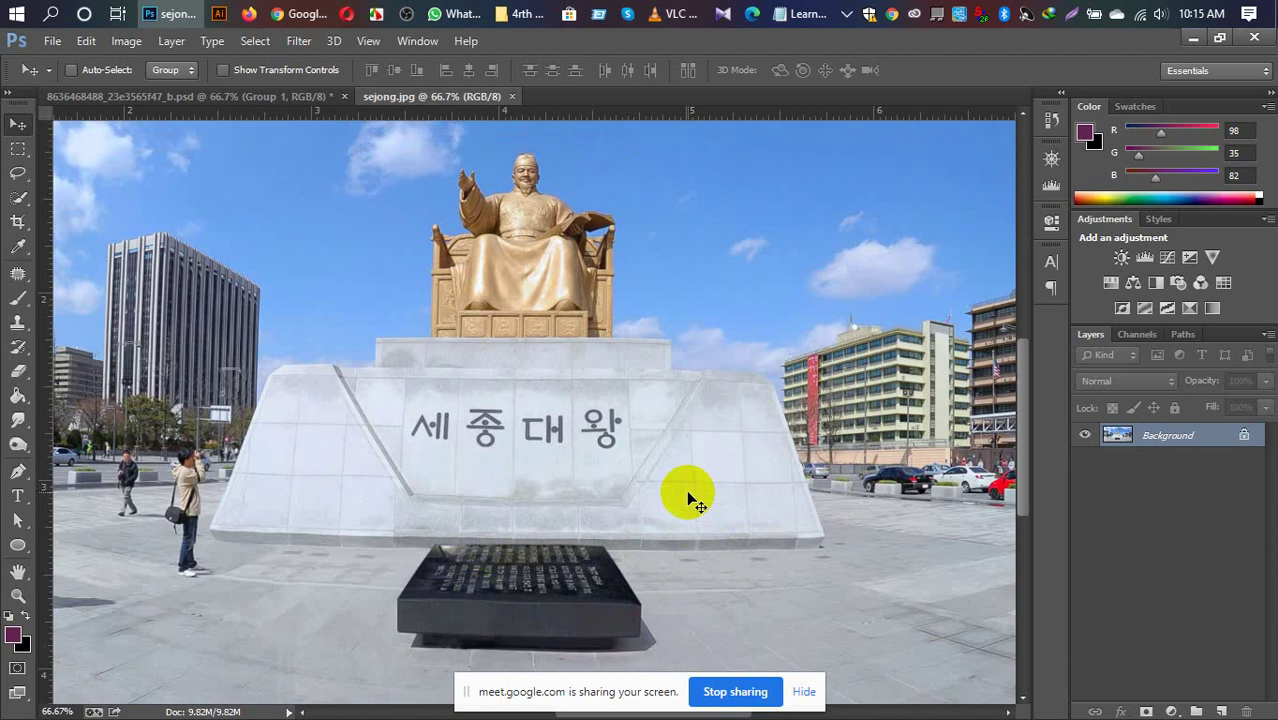
{"action": "scroll", "coordinate": [685, 490], "scroll_direction": "down", "scroll_amount": 1}
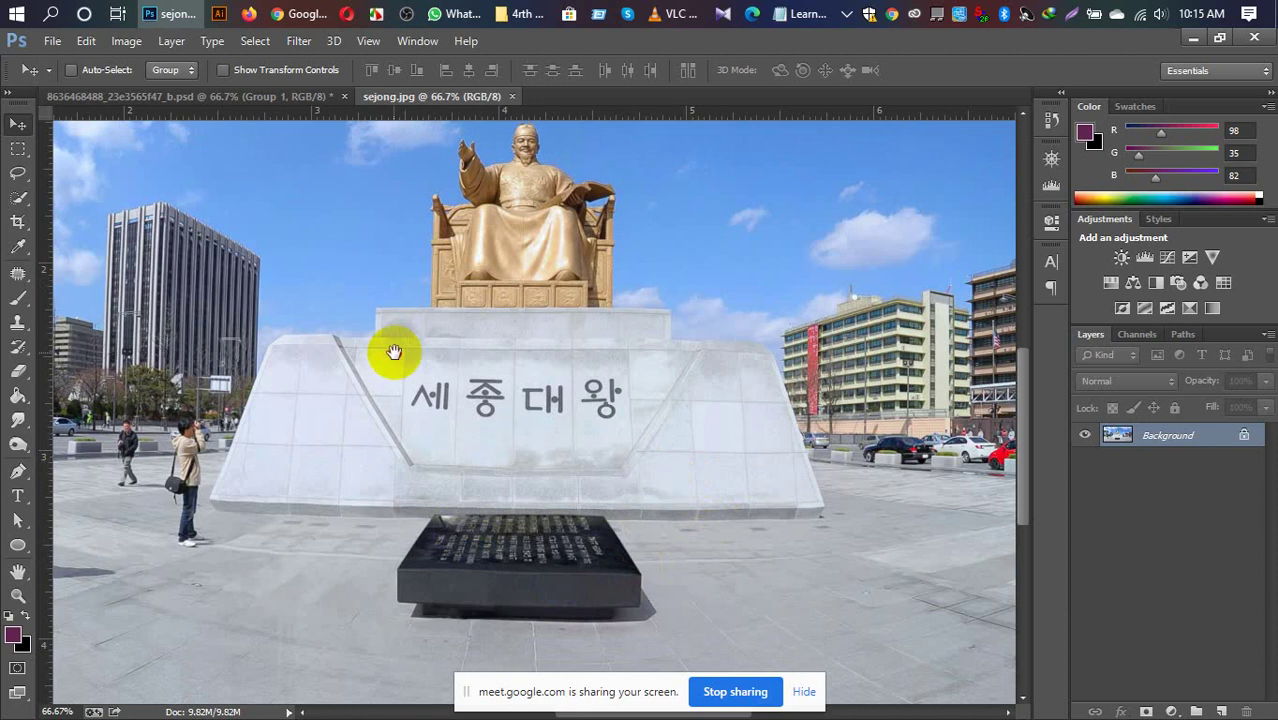
Survey the plaza on both sides of the pedestal, from the walking man and photographer to the parked cars.
{"action": "left_click_drag", "start_coordinate": [391, 351], "coordinate": [580, 338]}
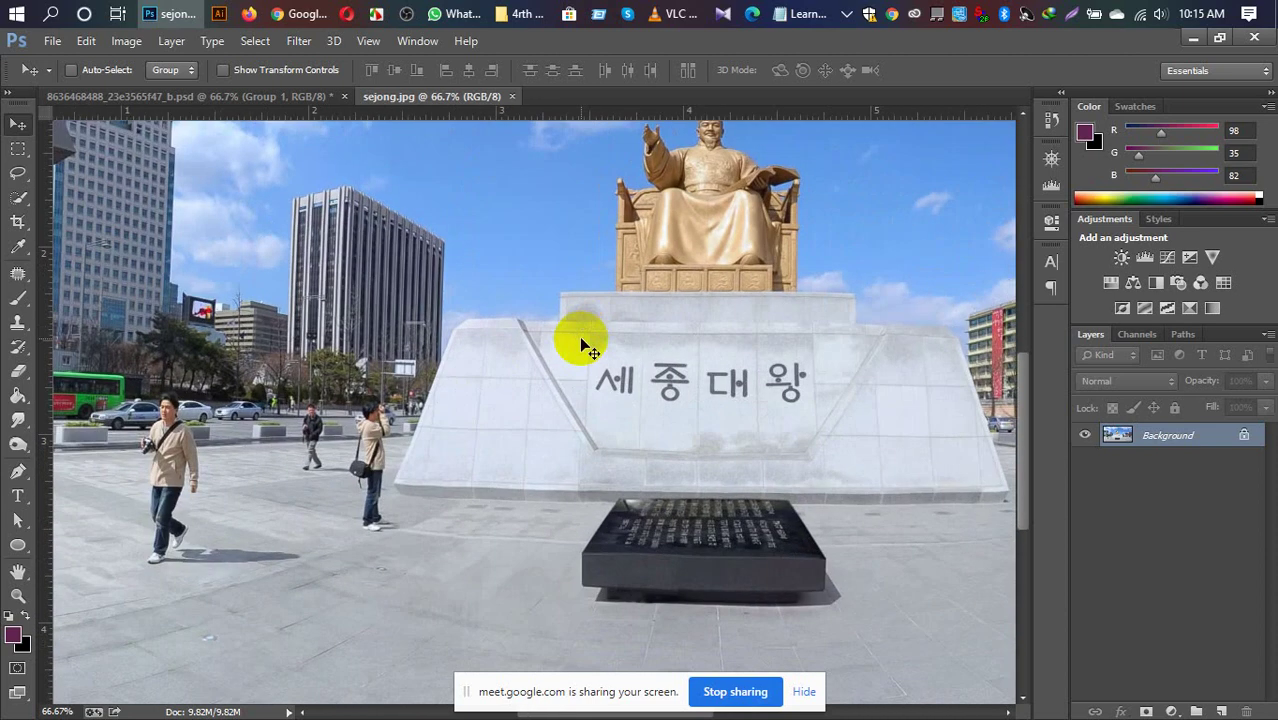
{"action": "left_click", "coordinate": [300, 421]}
{"action": "left_click_drag", "start_coordinate": [292, 412], "coordinate": [365, 442]}
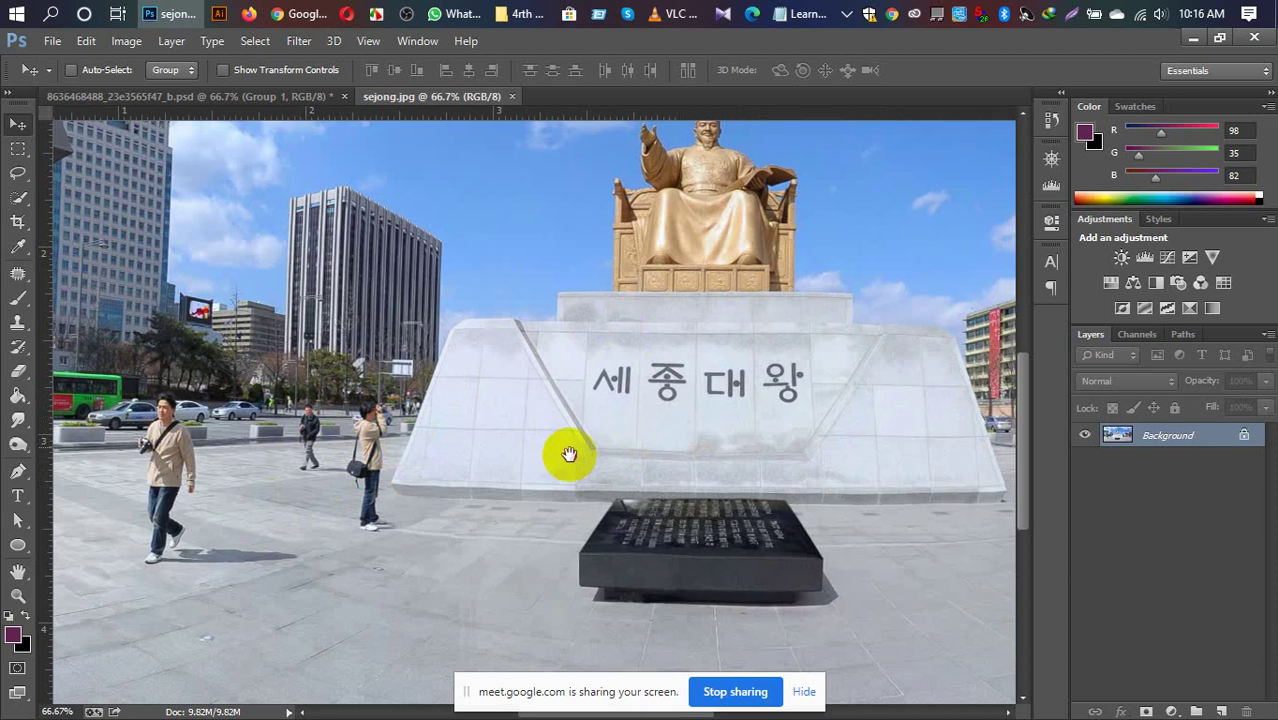
{"action": "left_click_drag", "start_coordinate": [571, 451], "coordinate": [405, 448]}
{"action": "mouse_move", "coordinate": [194, 442]}
{"action": "left_mouse_down"}
{"action": "mouse_move", "coordinate": [163, 430]}
{"action": "mouse_move", "coordinate": [169, 449]}
{"action": "mouse_move", "coordinate": [160, 430]}
{"action": "left_mouse_up"}
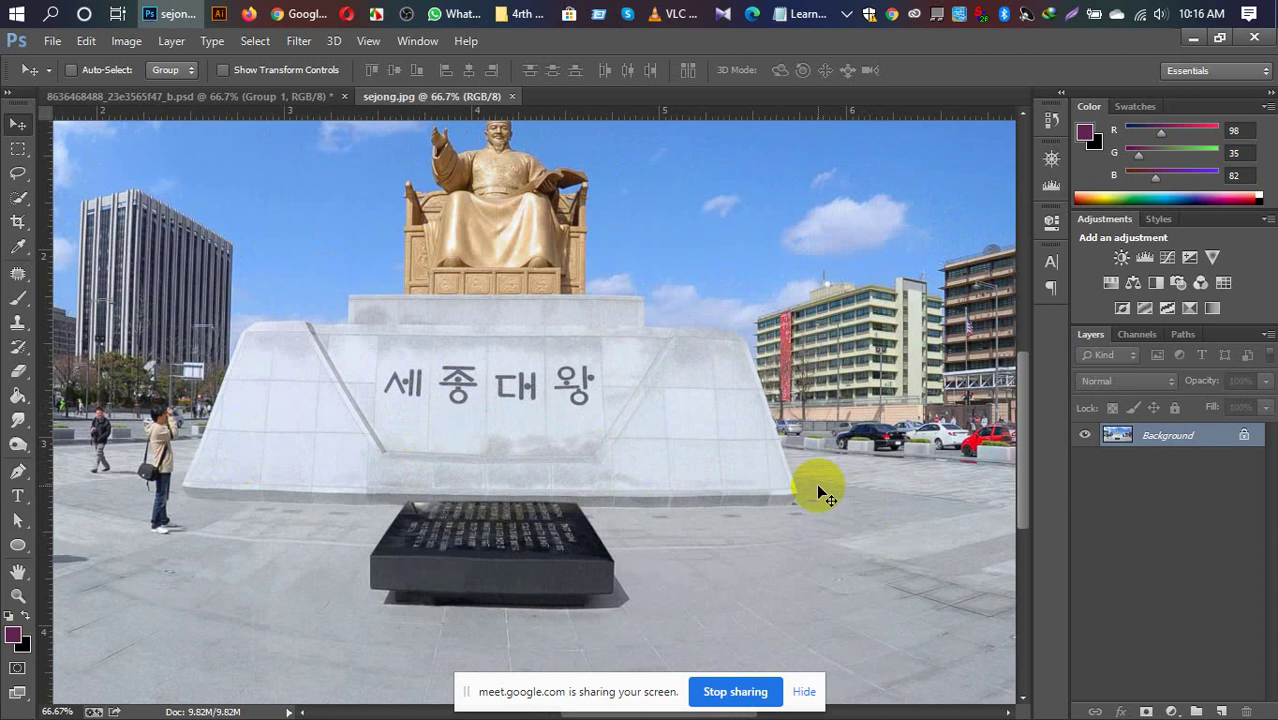
{"action": "left_click_drag", "start_coordinate": [546, 496], "coordinate": [713, 485]}
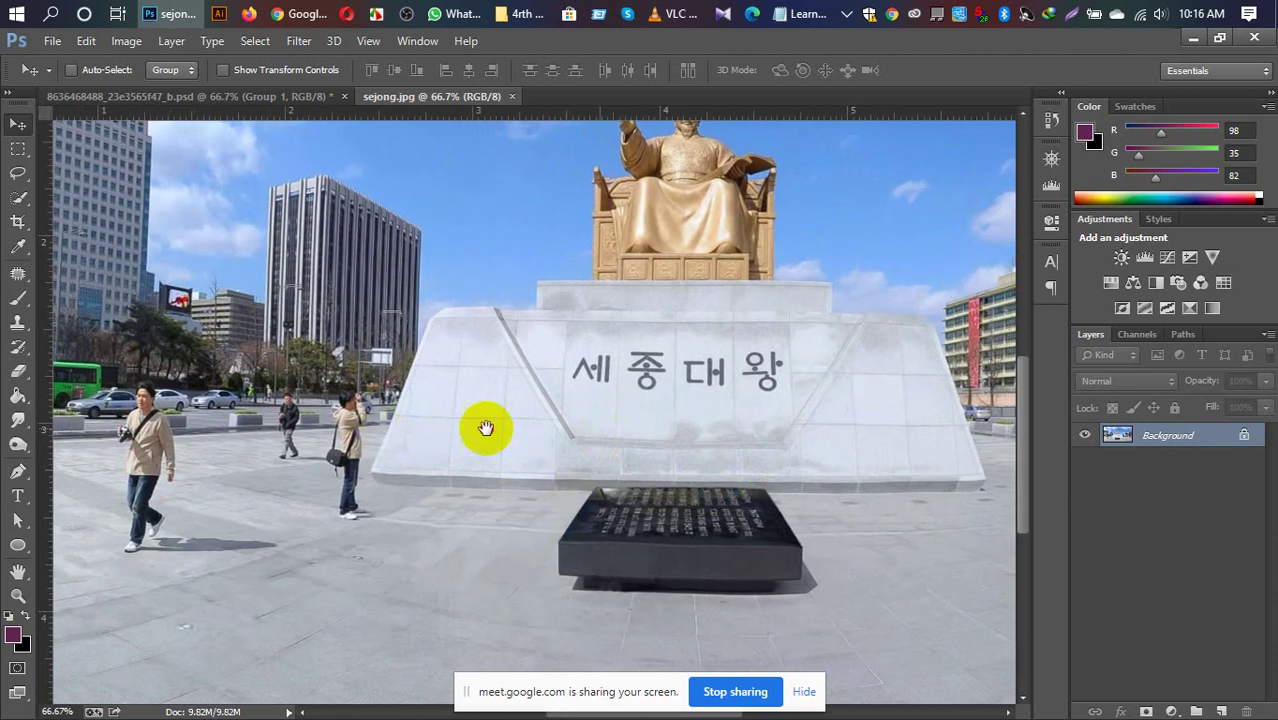
{"action": "mouse_move", "coordinate": [485, 428]}
{"action": "left_mouse_down"}
{"action": "mouse_move", "coordinate": [365, 420]}
{"action": "mouse_move", "coordinate": [505, 422]}
{"action": "left_mouse_up"}
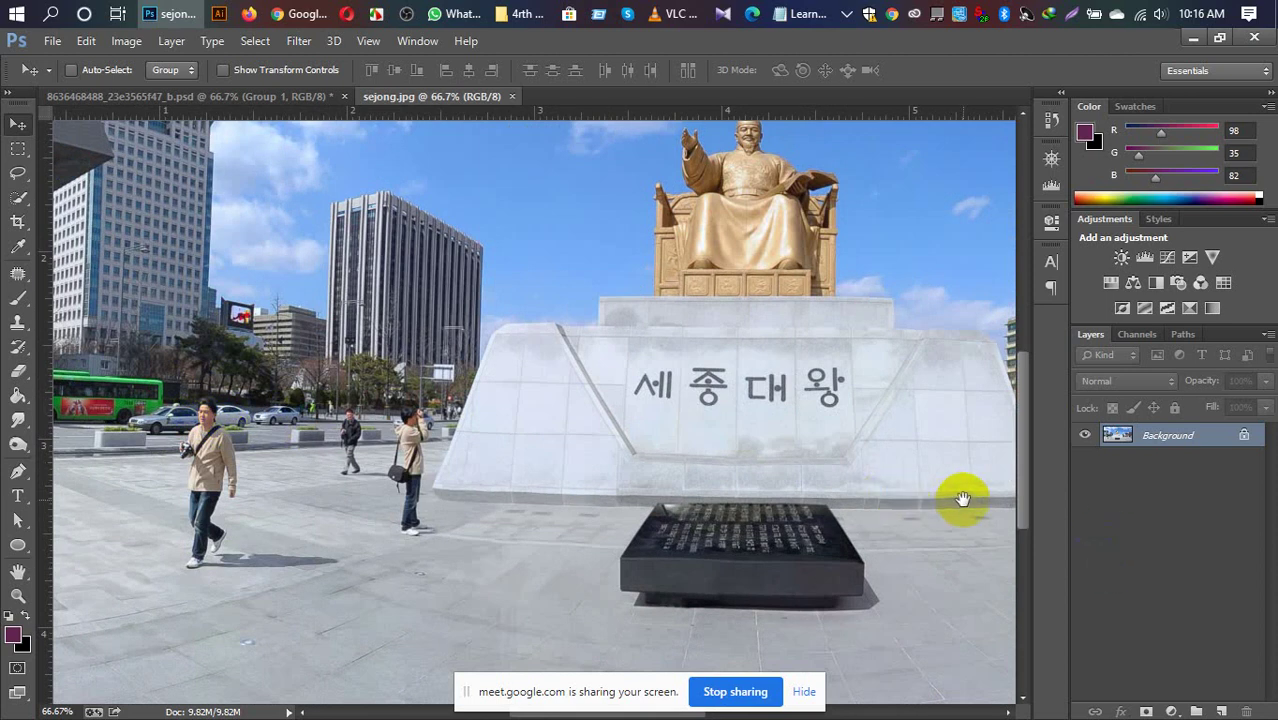
{"action": "left_click_drag", "start_coordinate": [962, 500], "coordinate": [695, 502]}
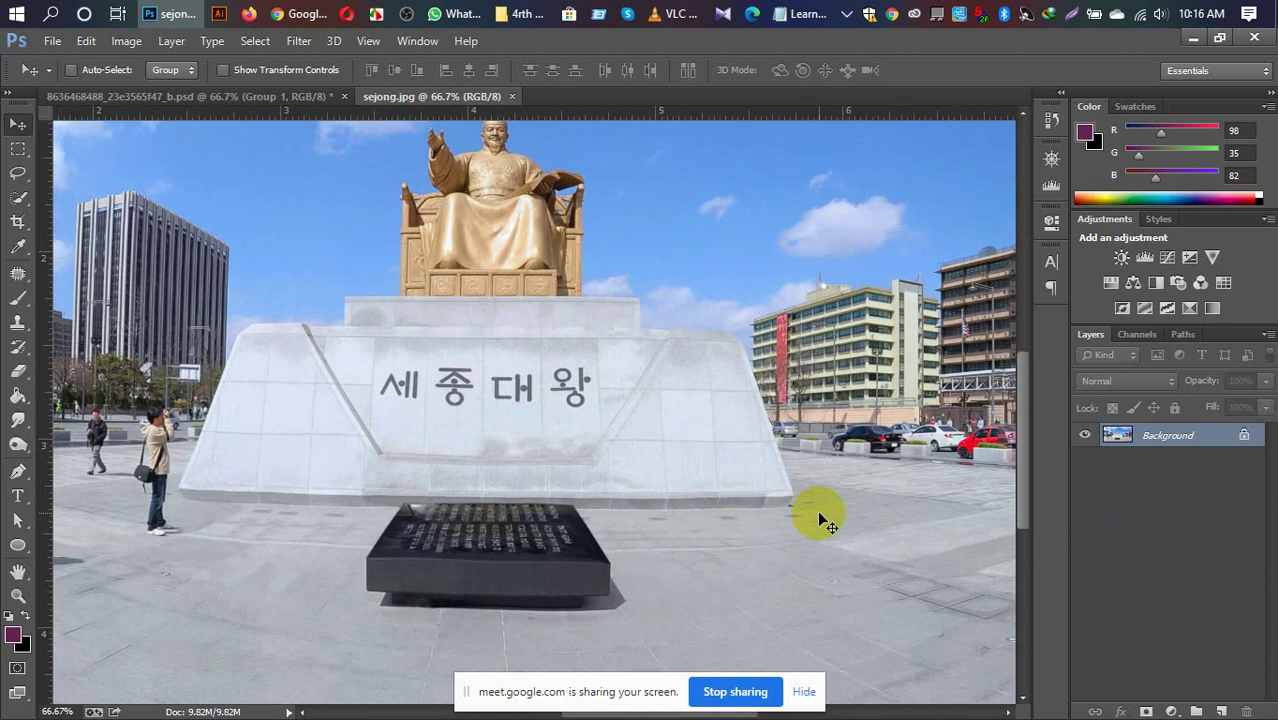
{"action": "scroll", "coordinate": [818, 512], "scroll_direction": "up", "scroll_amount": 2}
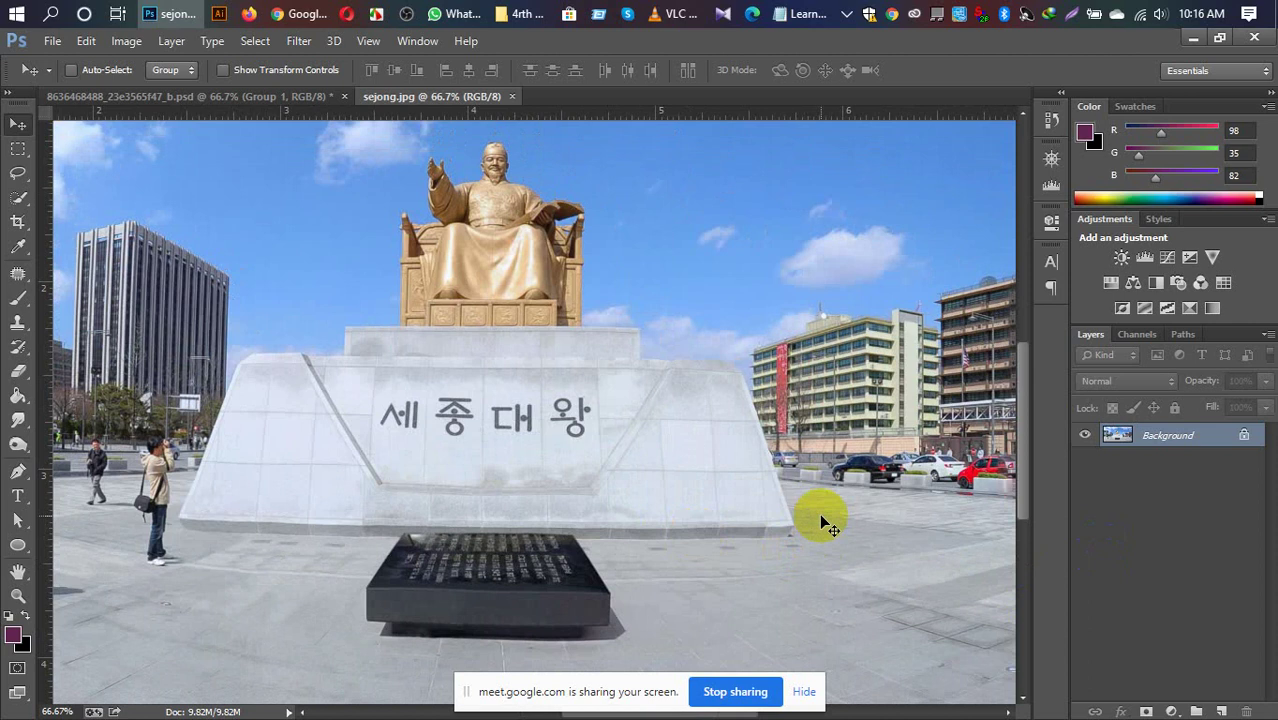
{"action": "left_click", "coordinate": [180, 95]}
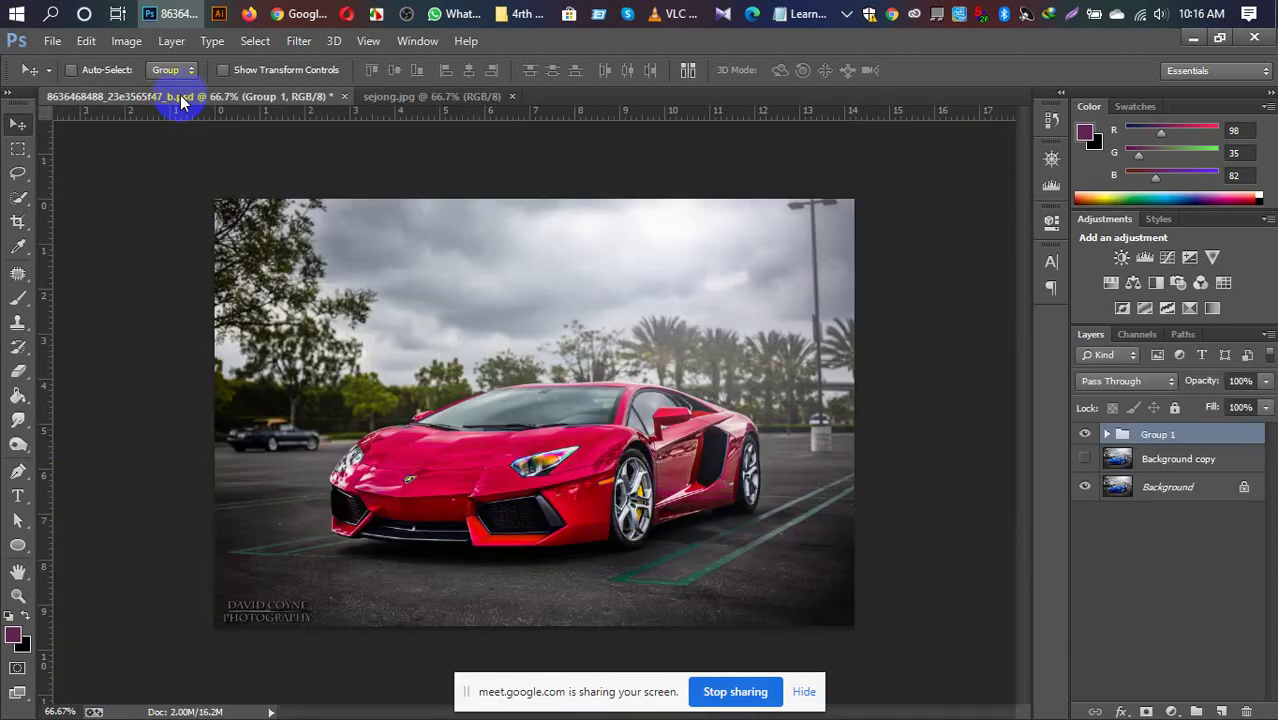
{"action": "left_click", "coordinate": [1085, 434]}
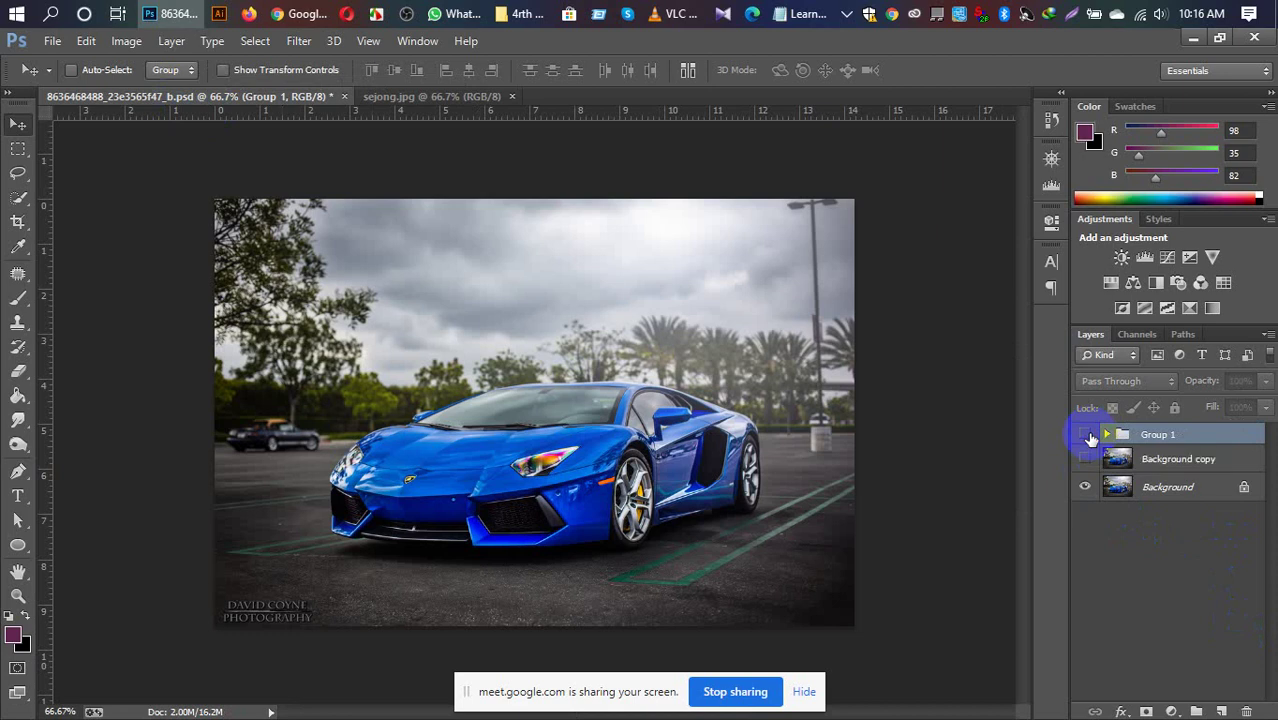
{"action": "key", "text": "ctrl+plus"}
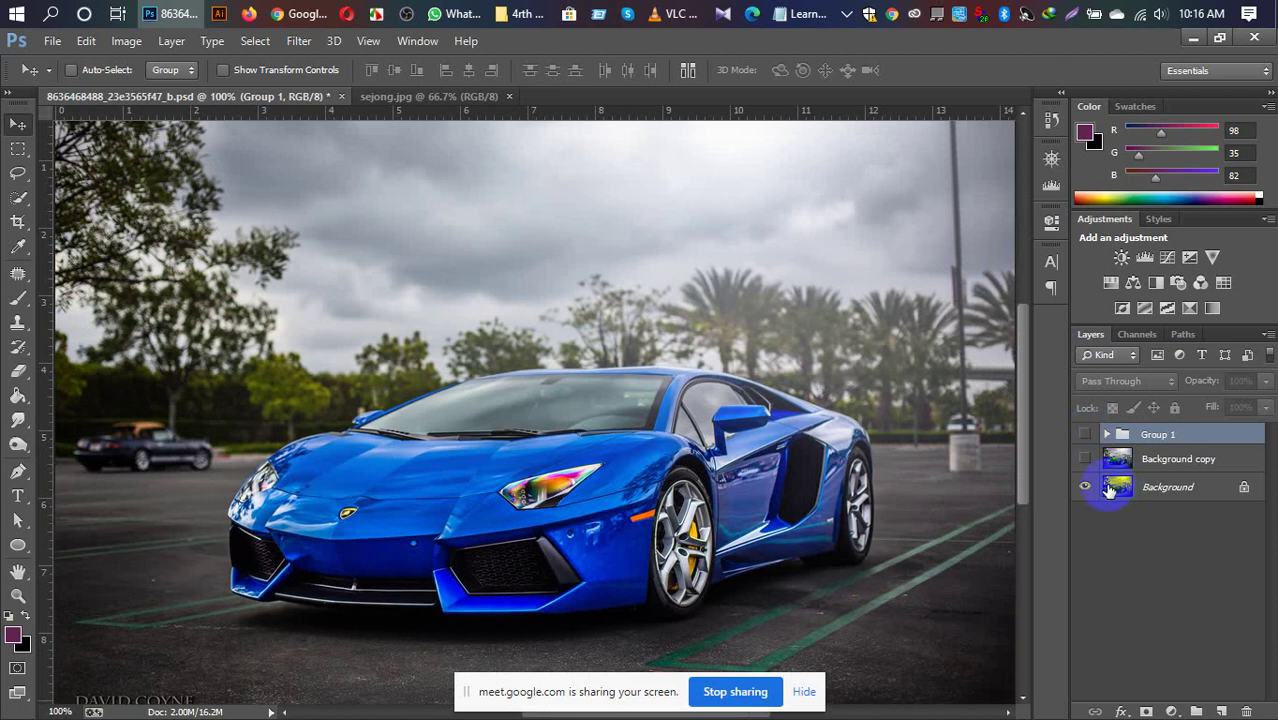
{"action": "left_click", "coordinate": [1085, 434]}
Hide the Background layer and keep Group 1 shown, isolating the red car cutout on transparency.
{"action": "left_click", "coordinate": [1085, 487]}
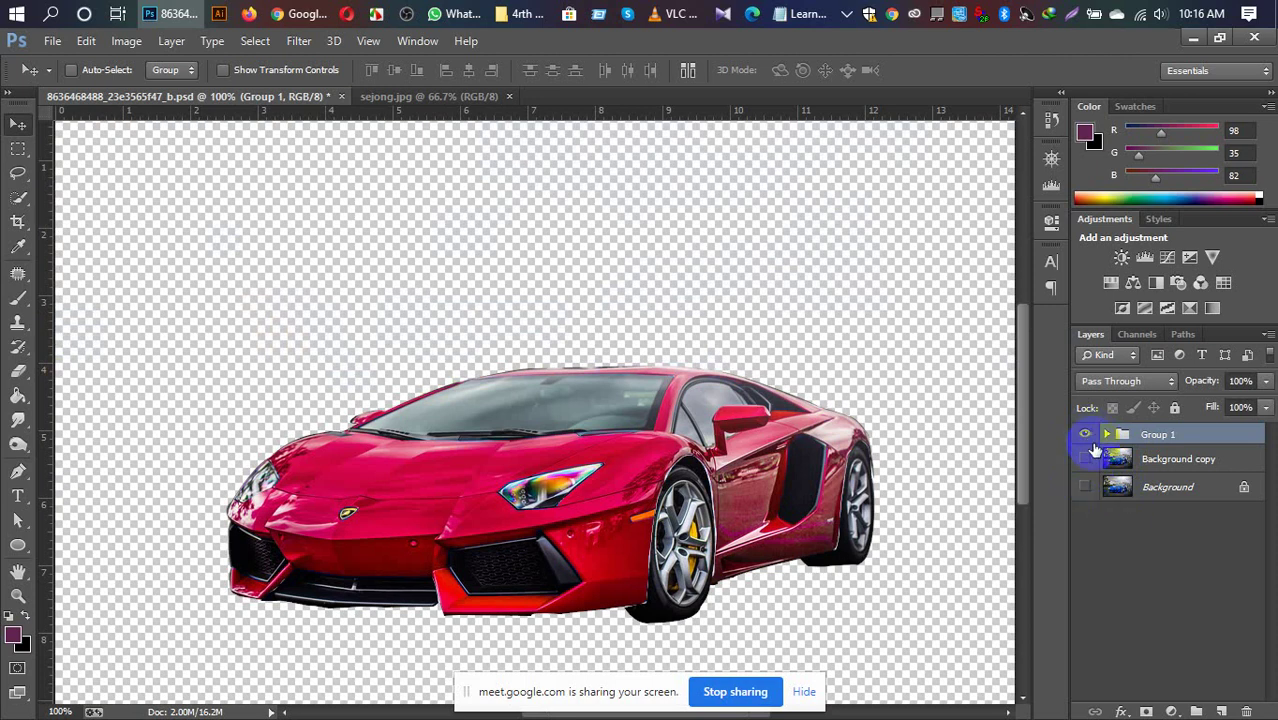
{"action": "left_click", "coordinate": [1086, 434]}
{"action": "left_click", "coordinate": [1086, 487]}
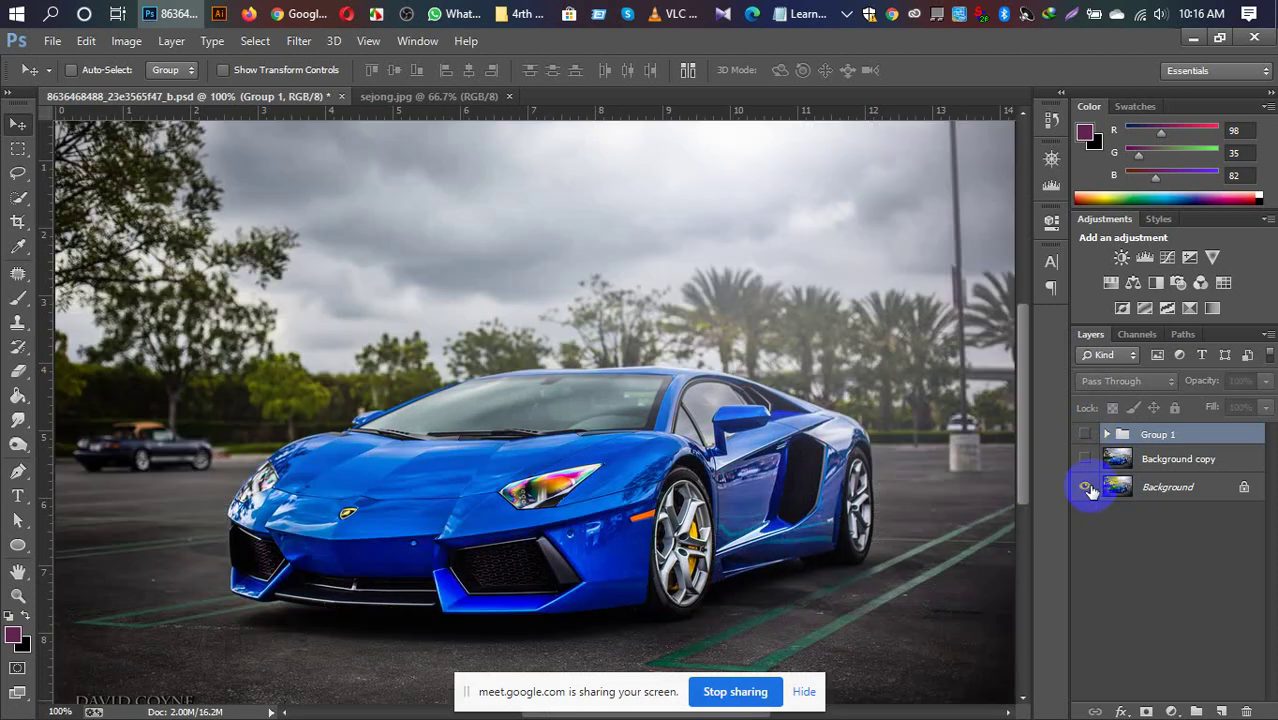
{"action": "left_click", "coordinate": [1086, 487]}
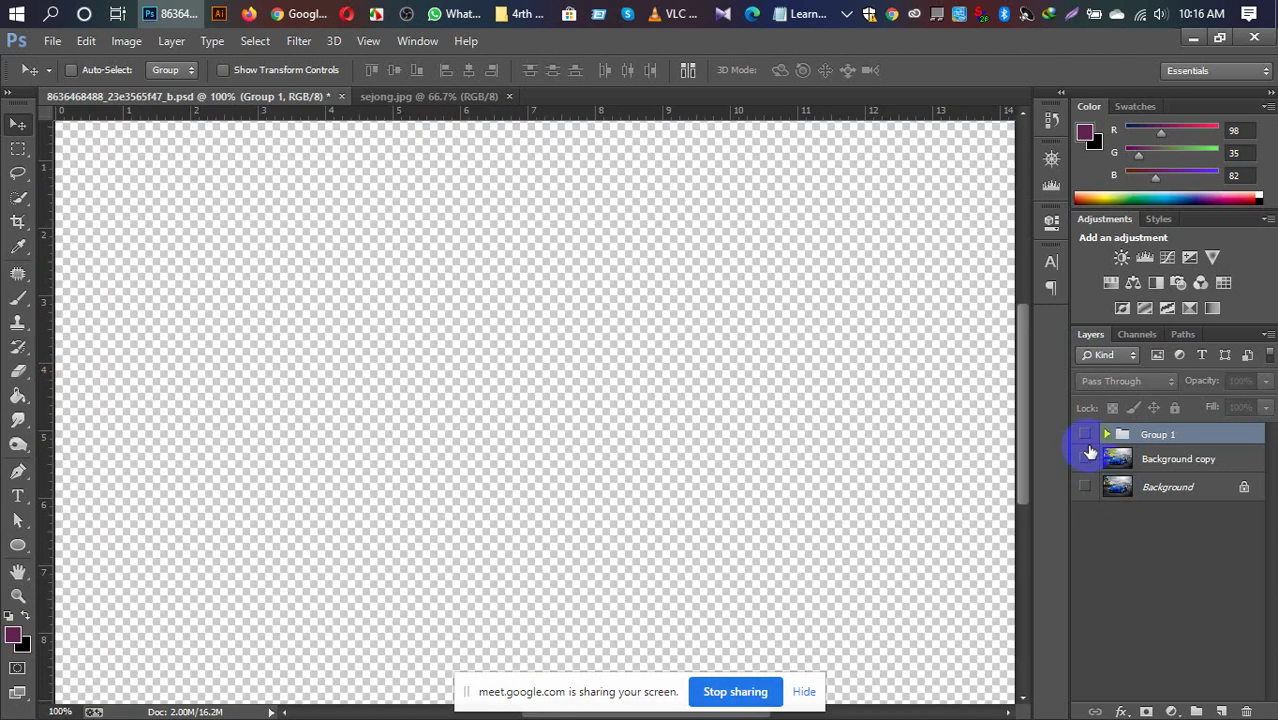
{"action": "left_click", "coordinate": [1085, 434]}
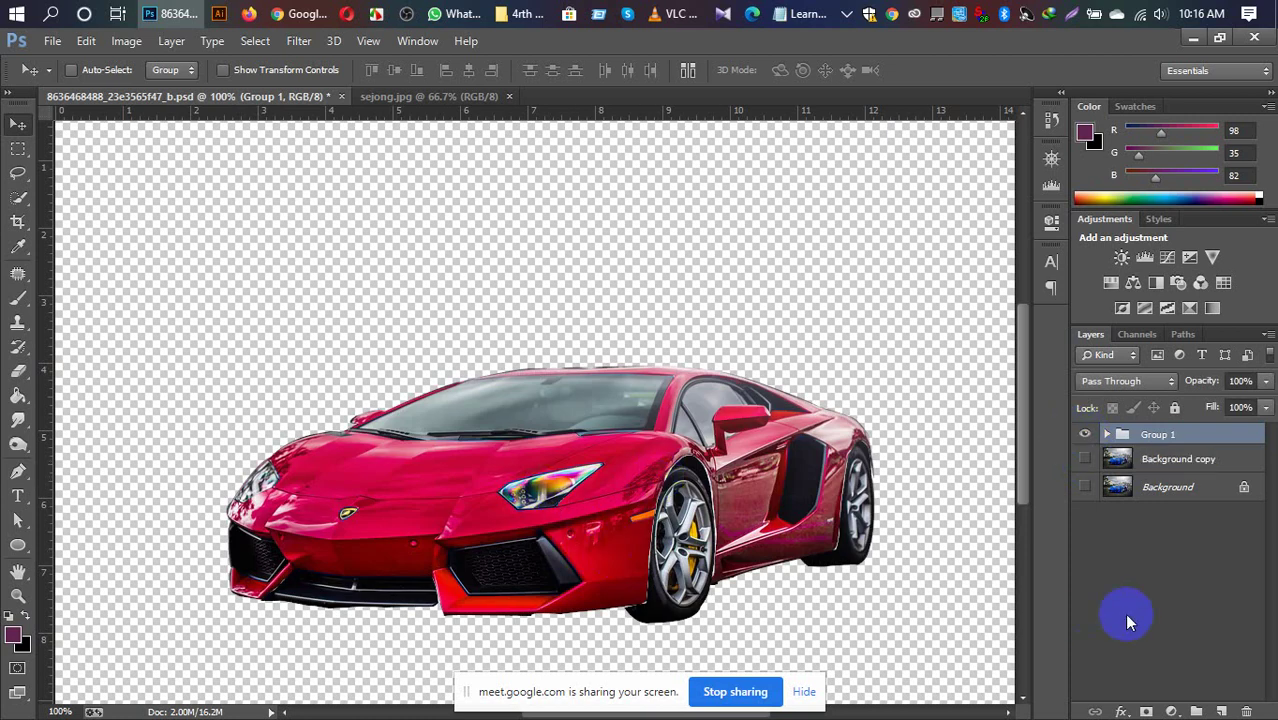
Expand Group 1 and look through its layers from Layer 1 to Layer 16.
{"action": "left_click", "coordinate": [1107, 436]}
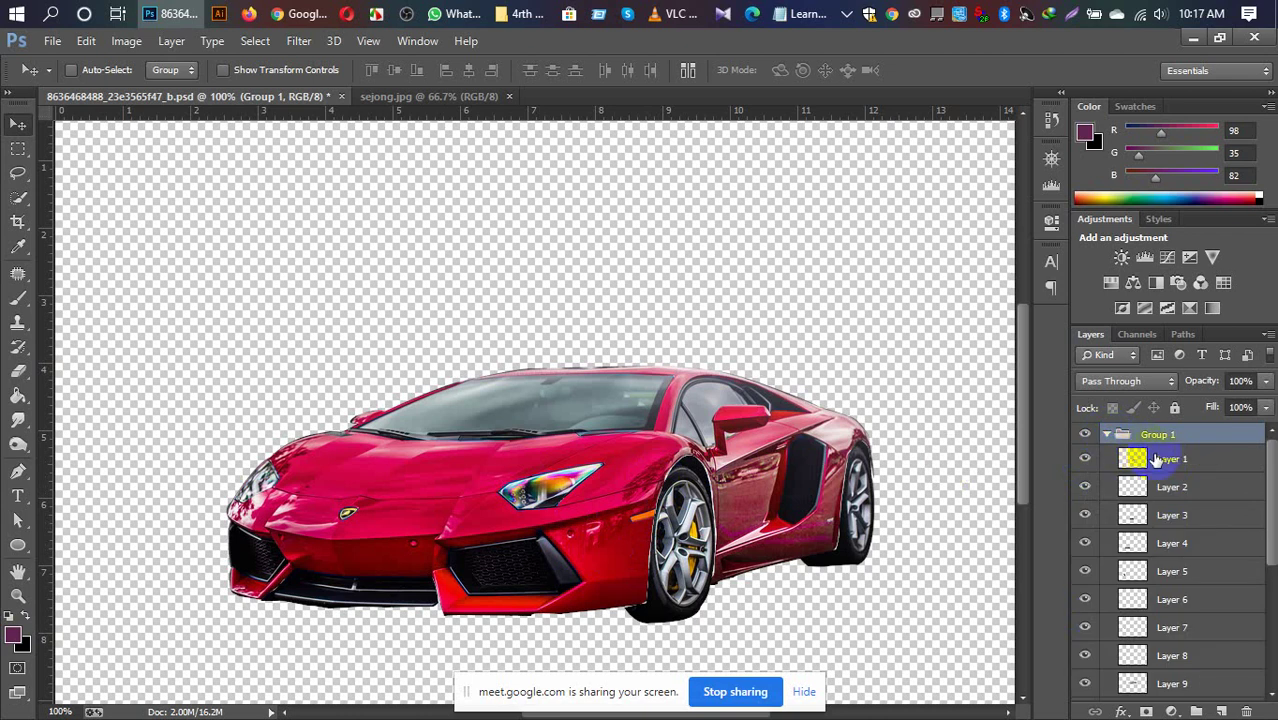
{"action": "scroll", "coordinate": [1178, 488], "scroll_direction": "down", "scroll_amount": 3}
{"action": "scroll", "coordinate": [1180, 490], "scroll_direction": "down", "scroll_amount": 1}
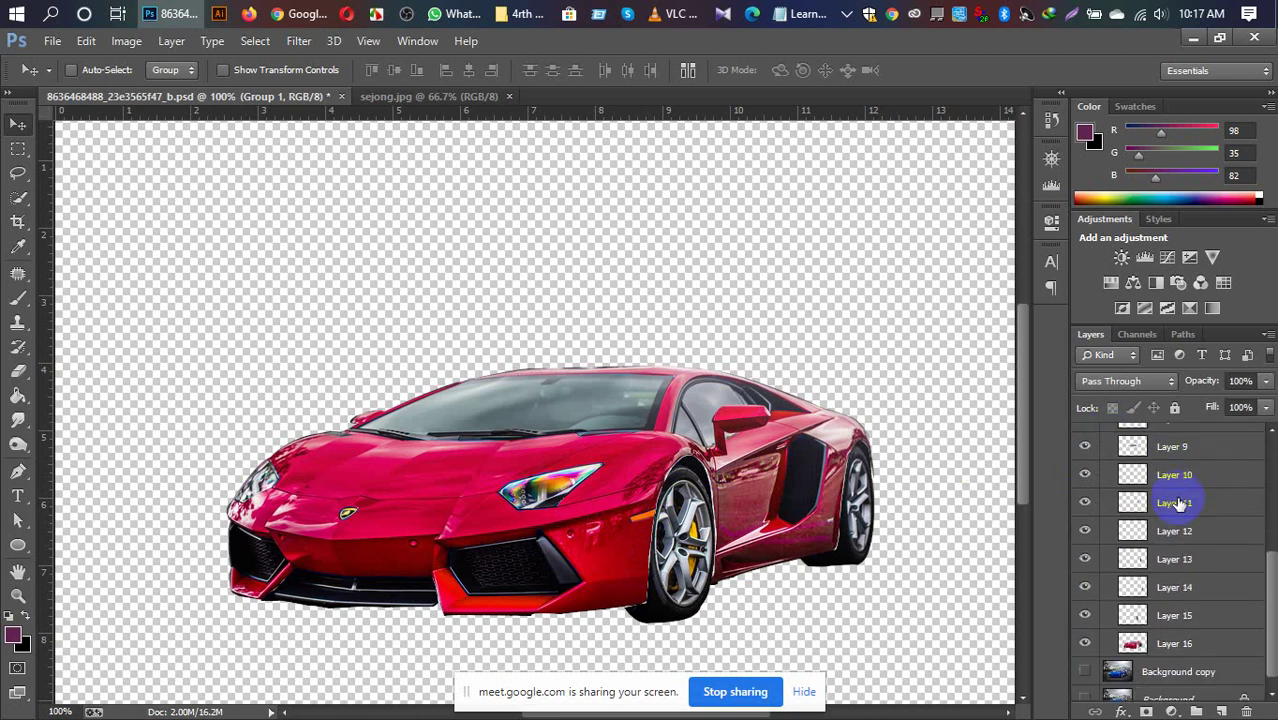
{"action": "scroll", "coordinate": [1192, 518], "scroll_direction": "up", "scroll_amount": 1}
{"action": "scroll", "coordinate": [1190, 525], "scroll_direction": "up", "scroll_amount": 3}
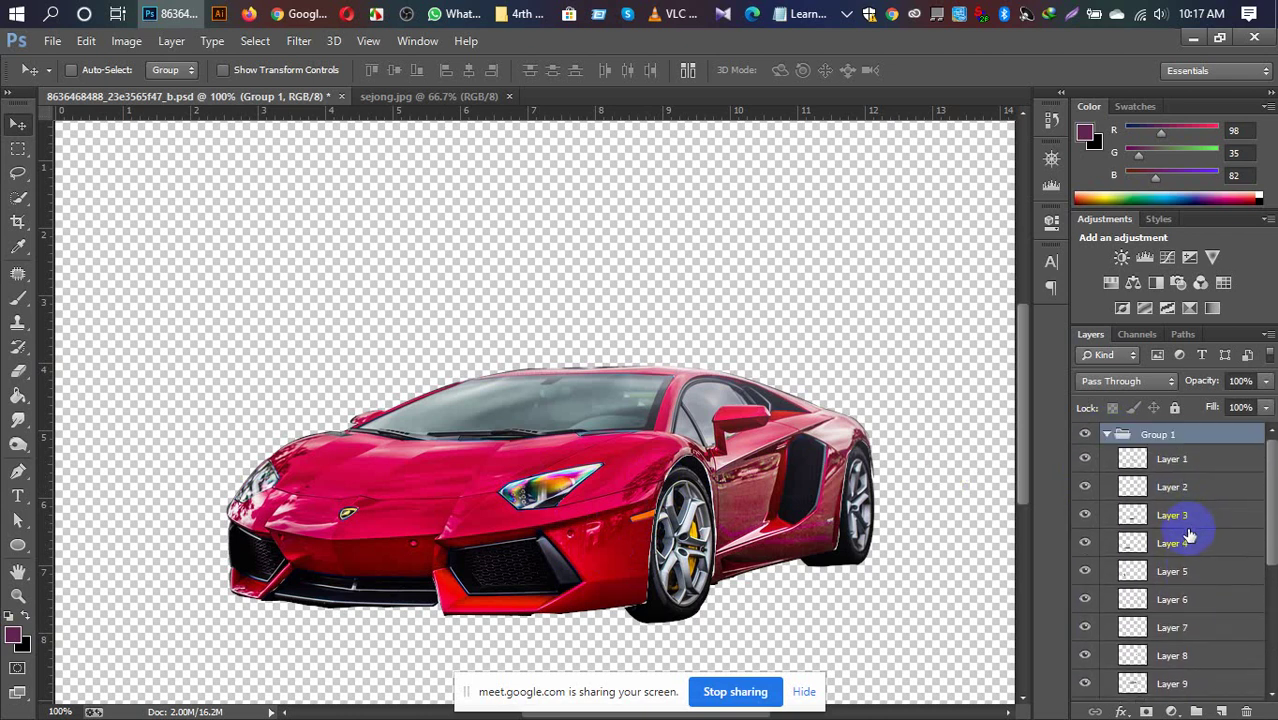
{"action": "scroll", "coordinate": [1182, 545], "scroll_direction": "down", "scroll_amount": 3}
{"action": "scroll", "coordinate": [1180, 552], "scroll_direction": "down", "scroll_amount": 4}
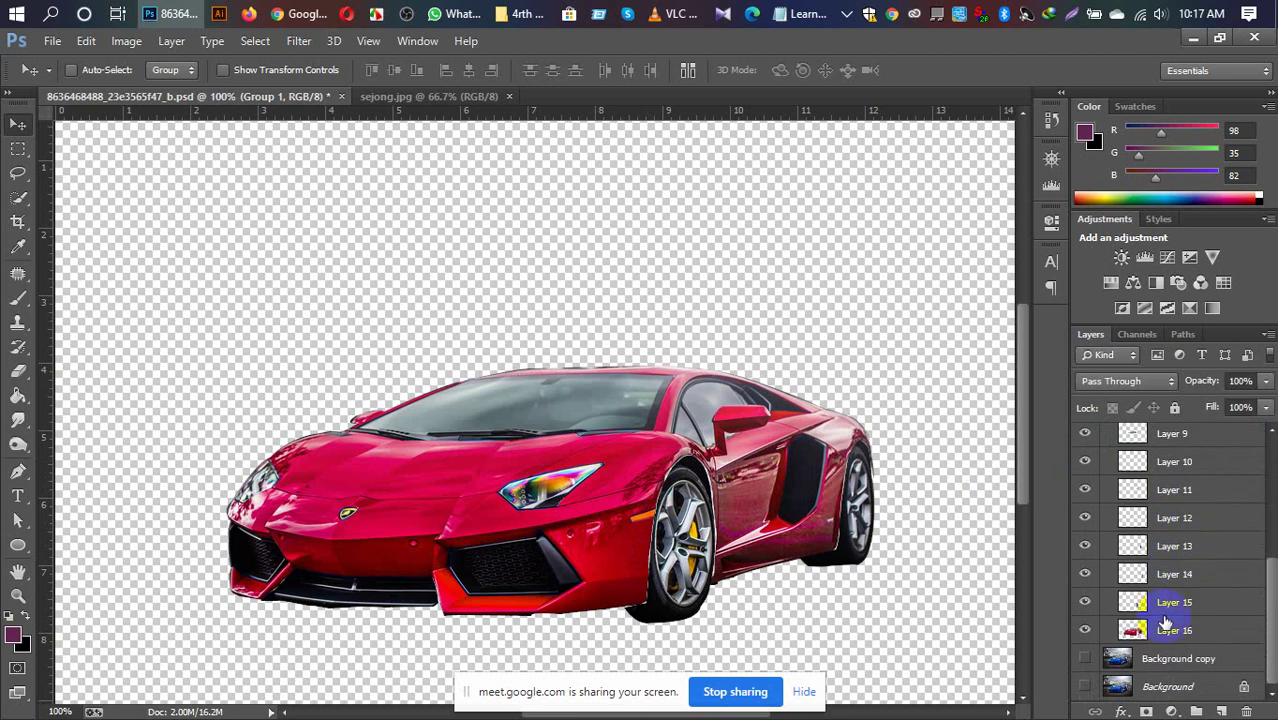
Hide Layer 16, the red car body, so only the separately cut-out parts are displayed.
{"action": "left_click", "coordinate": [1086, 632]}
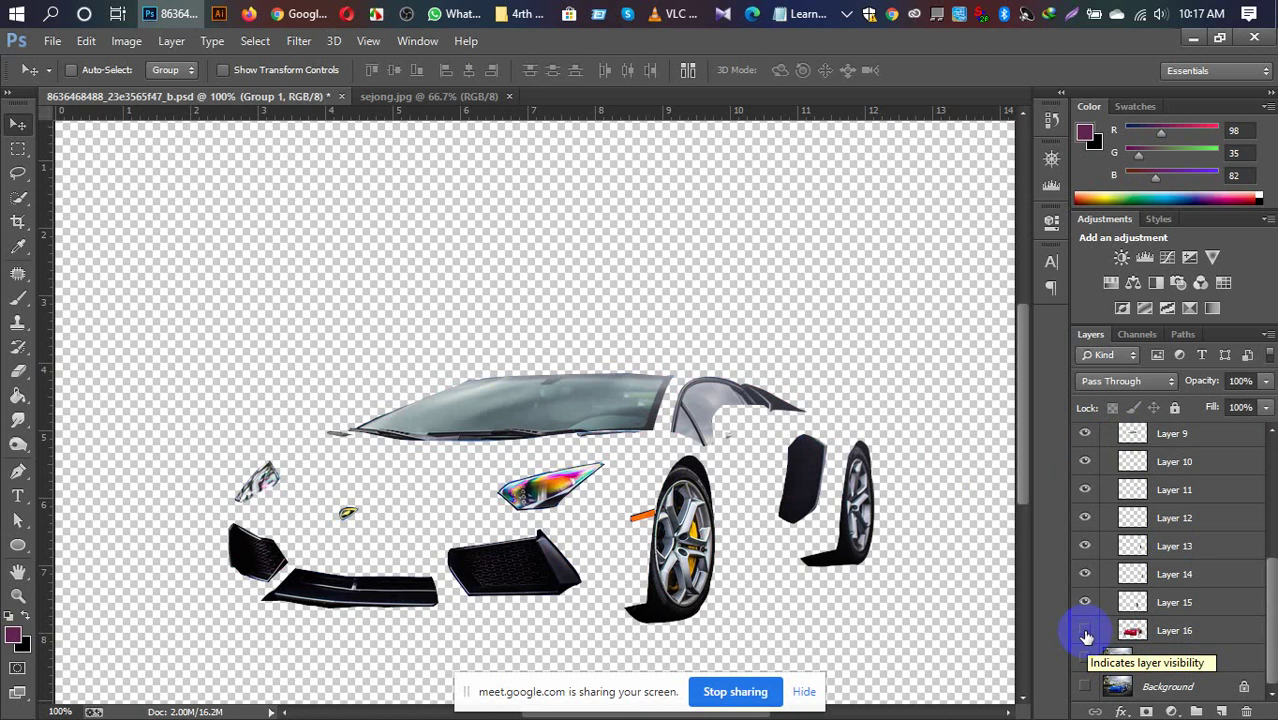
{"action": "left_click", "coordinate": [1086, 634]}
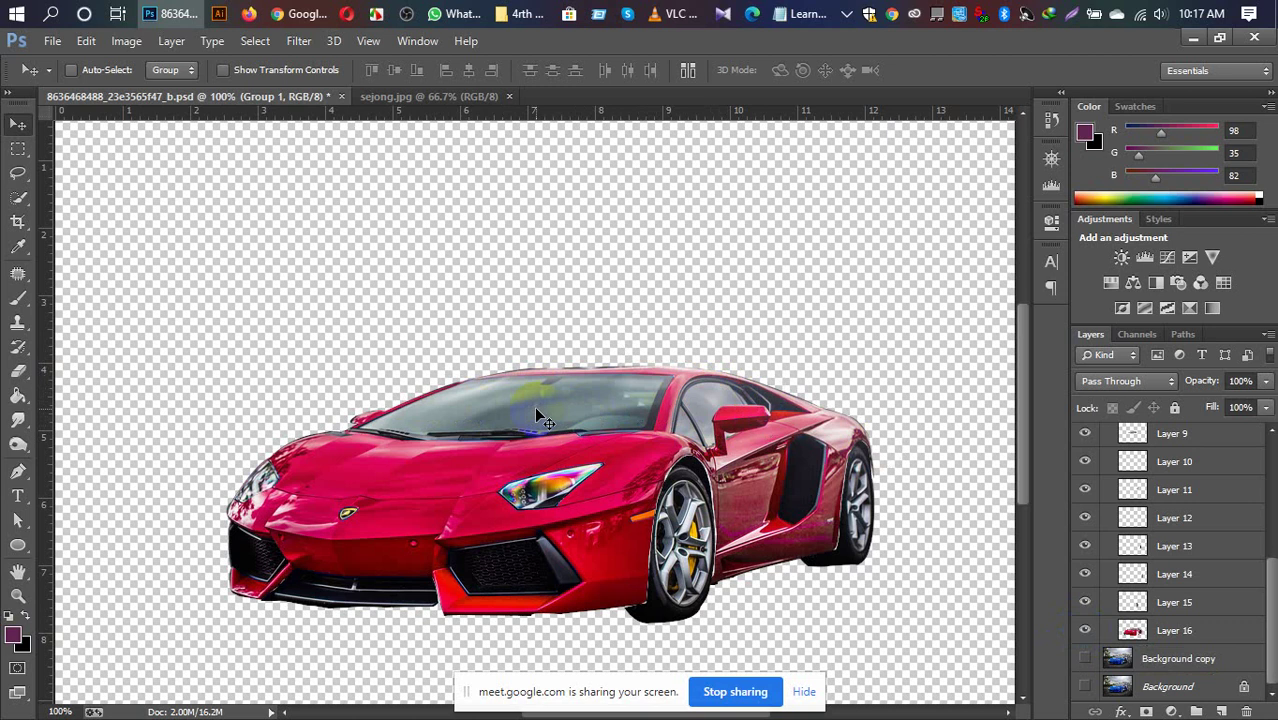
{"action": "left_click", "coordinate": [1086, 631]}
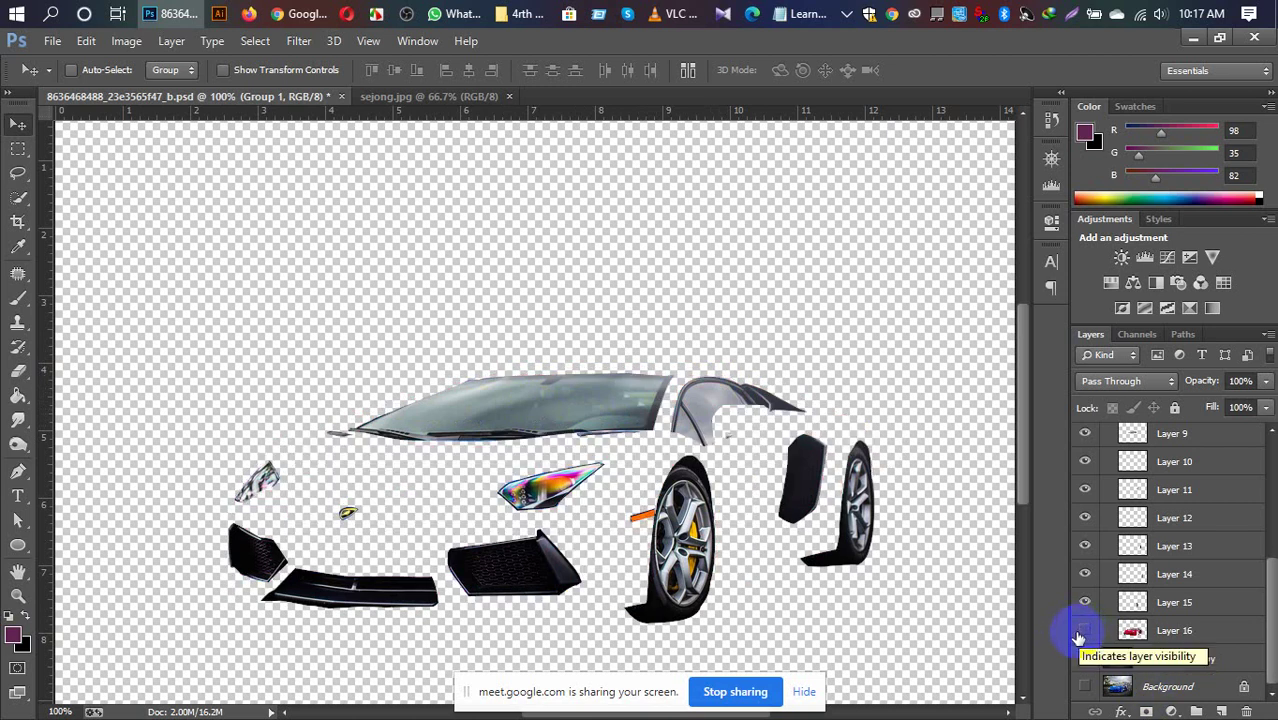
Inspect the cut-out windscreen, headlight, grilles, side marker and wheels at 200%.
{"action": "key", "text": "ctrl+plus"}
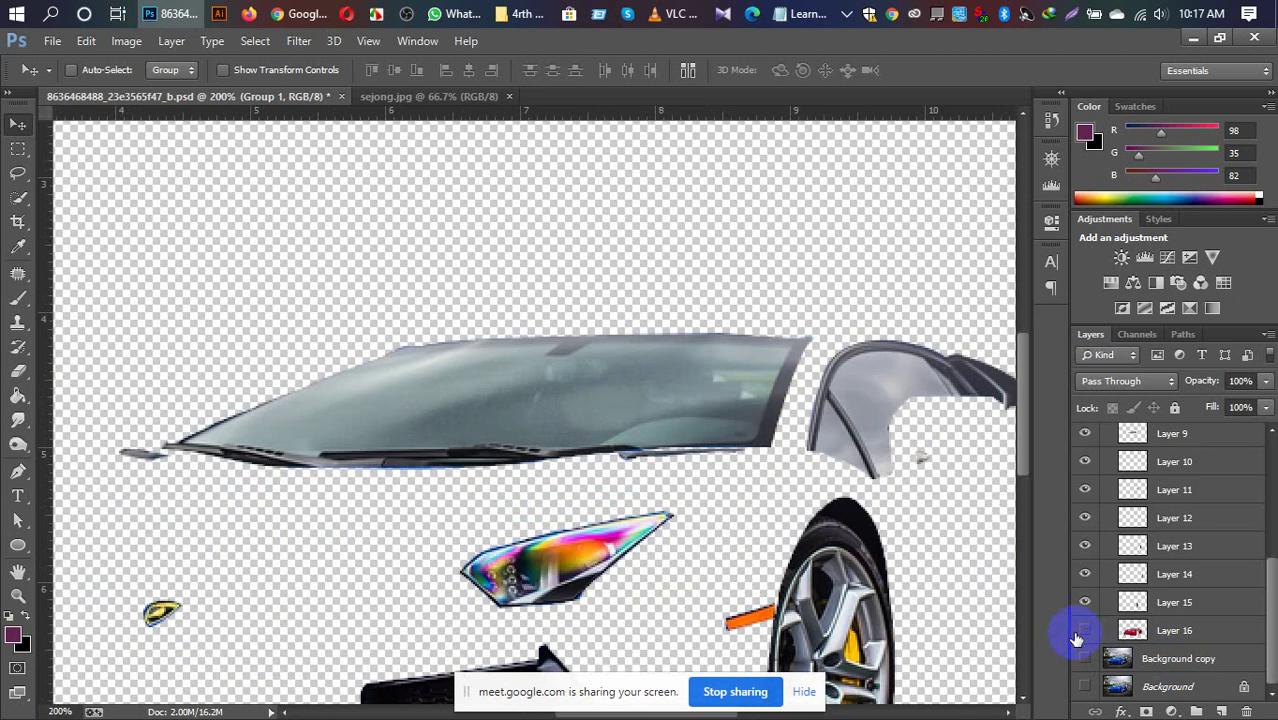
{"action": "left_click_drag", "start_coordinate": [738, 400], "coordinate": [728, 174]}
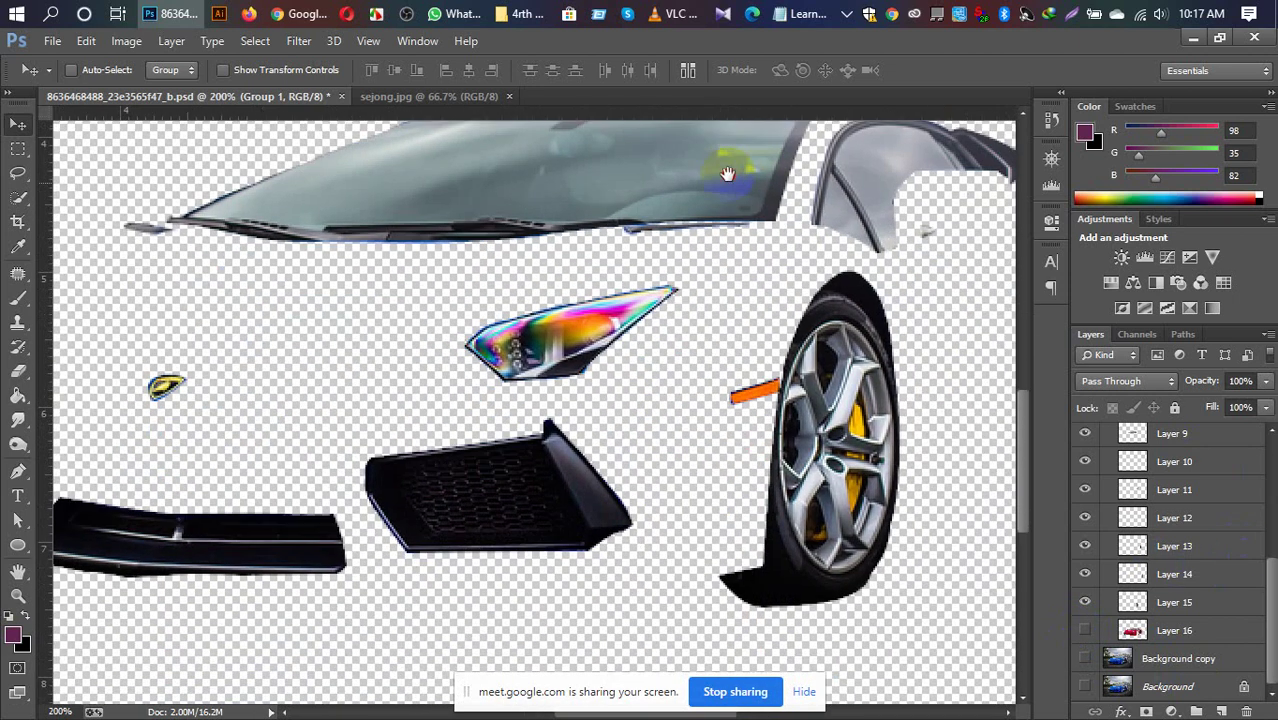
{"action": "left_click_drag", "start_coordinate": [499, 486], "coordinate": [640, 505]}
{"action": "left_click_drag", "start_coordinate": [57, 448], "coordinate": [187, 490]}
{"action": "left_click_drag", "start_coordinate": [705, 472], "coordinate": [347, 382]}
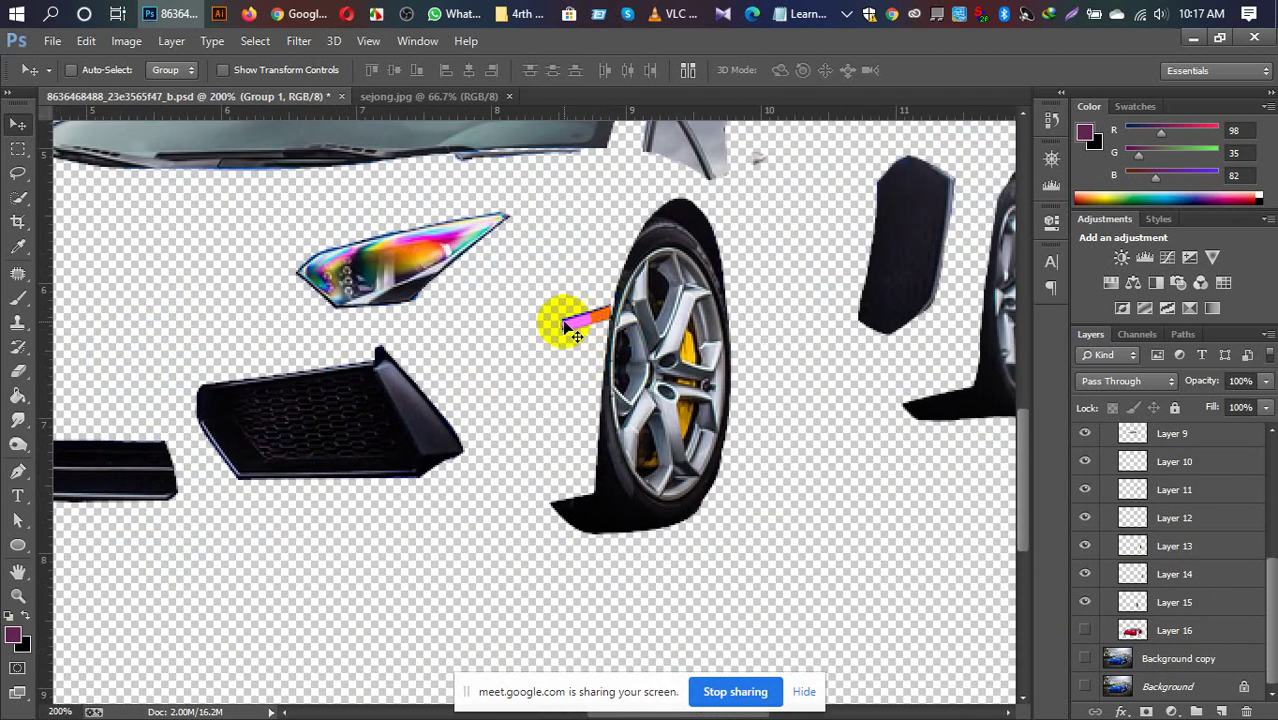
Toggle the visibility of Layer 1 and Layer 2 in turn to identify the car part on each.
{"action": "left_click", "coordinate": [1273, 600]}
{"action": "left_click_drag", "start_coordinate": [1273, 600], "coordinate": [1268, 448]}
{"action": "left_click", "coordinate": [1085, 459]}
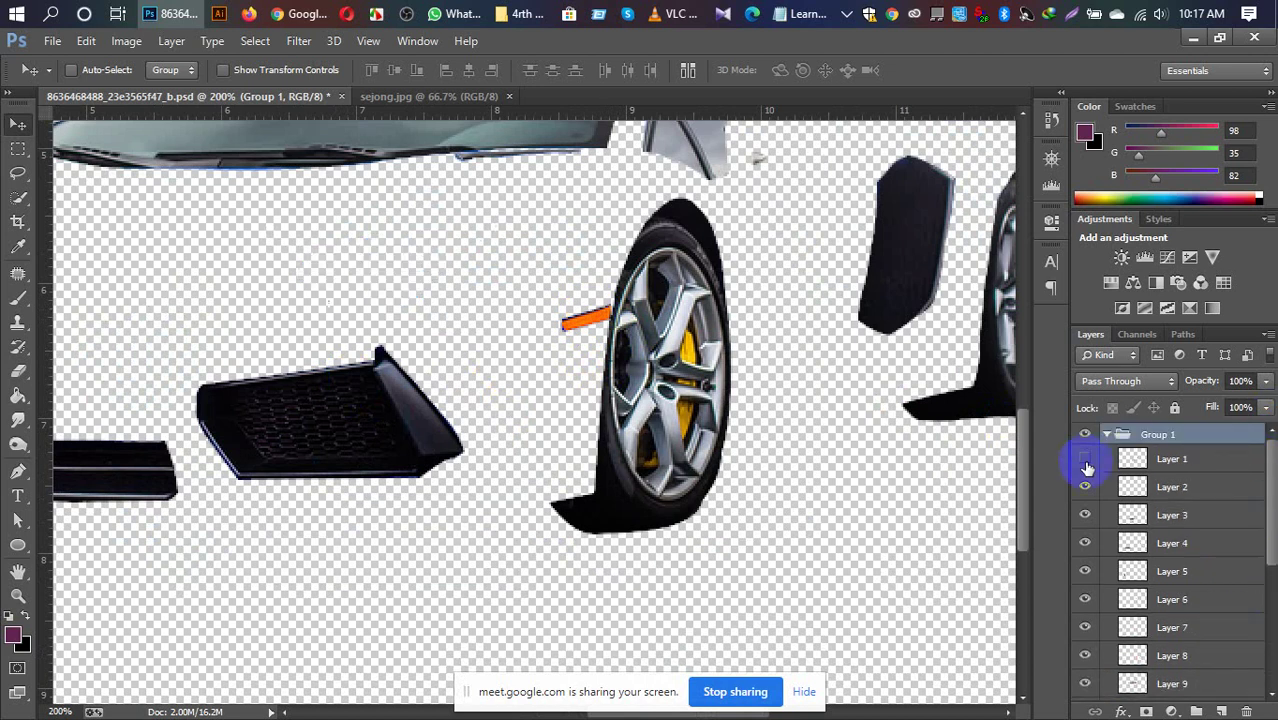
{"action": "left_click", "coordinate": [1085, 459]}
{"action": "left_click", "coordinate": [1084, 486]}
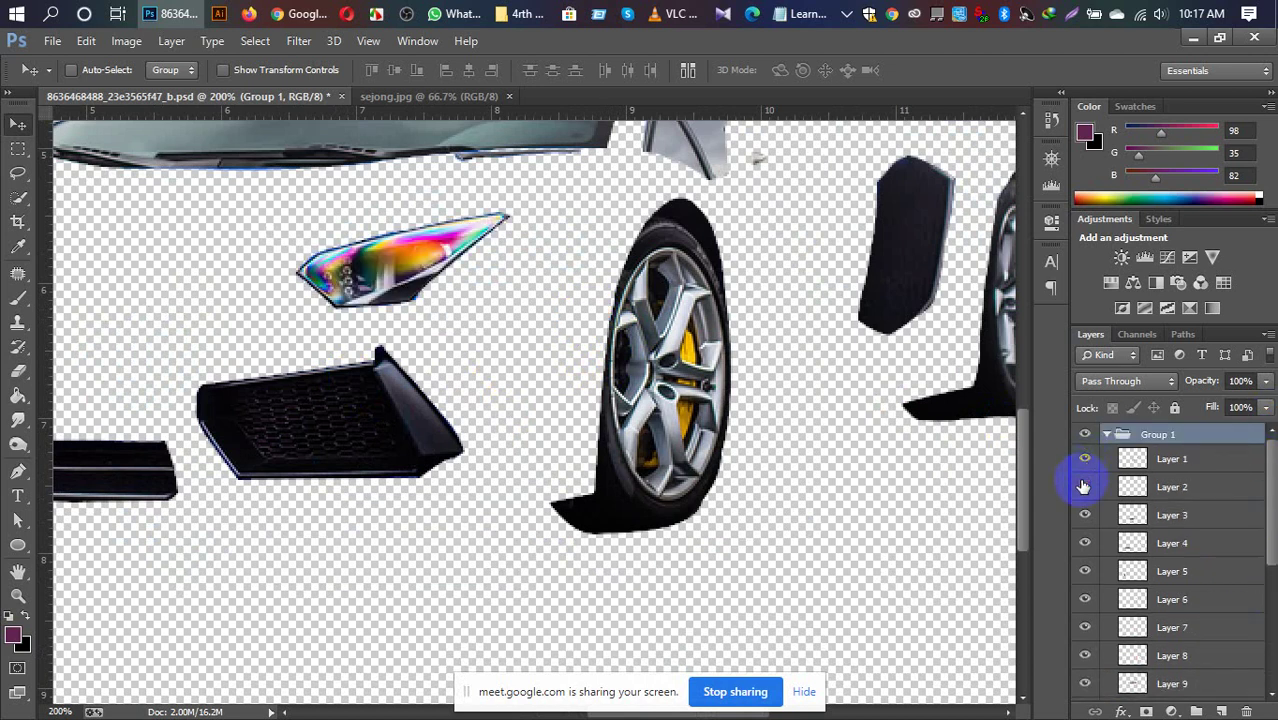
{"action": "left_click", "coordinate": [1084, 486]}
{"action": "left_click", "coordinate": [1086, 492]}
{"action": "left_click", "coordinate": [1086, 488]}
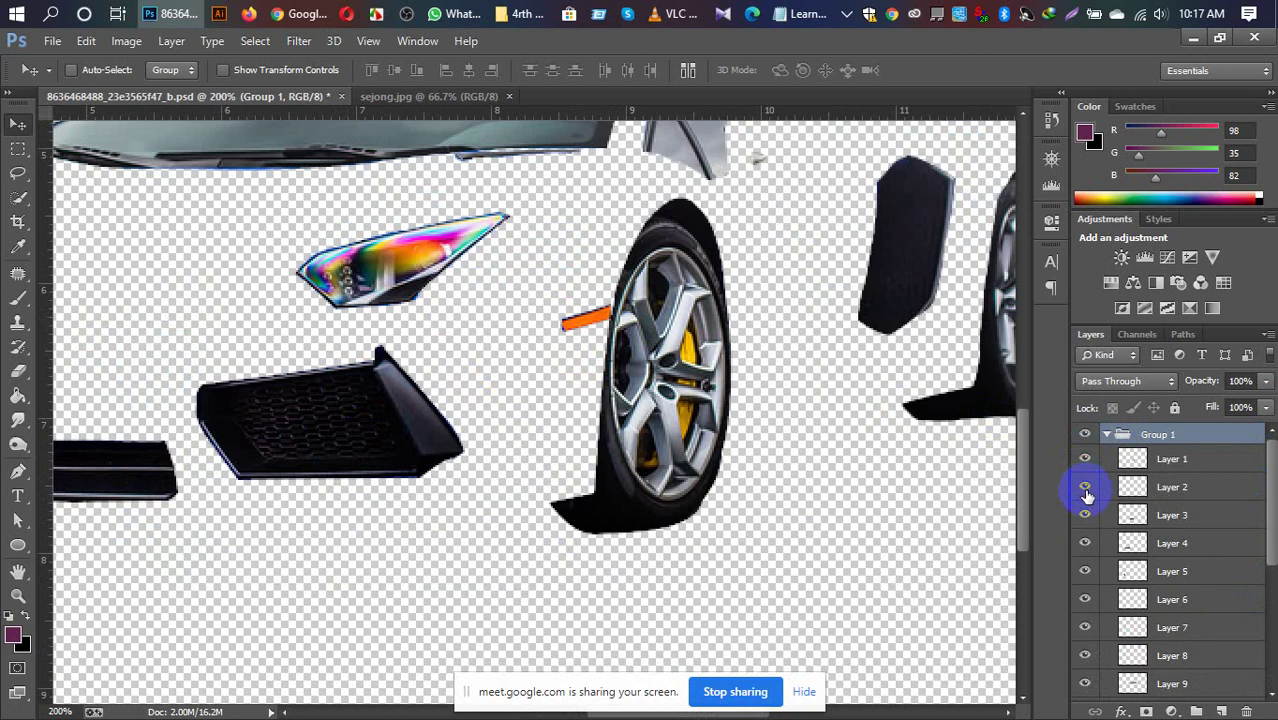
Review the full set of car parts at 100% alongside the remaining layers in Group 1.
{"action": "key", "text": "ctrl+minus"}
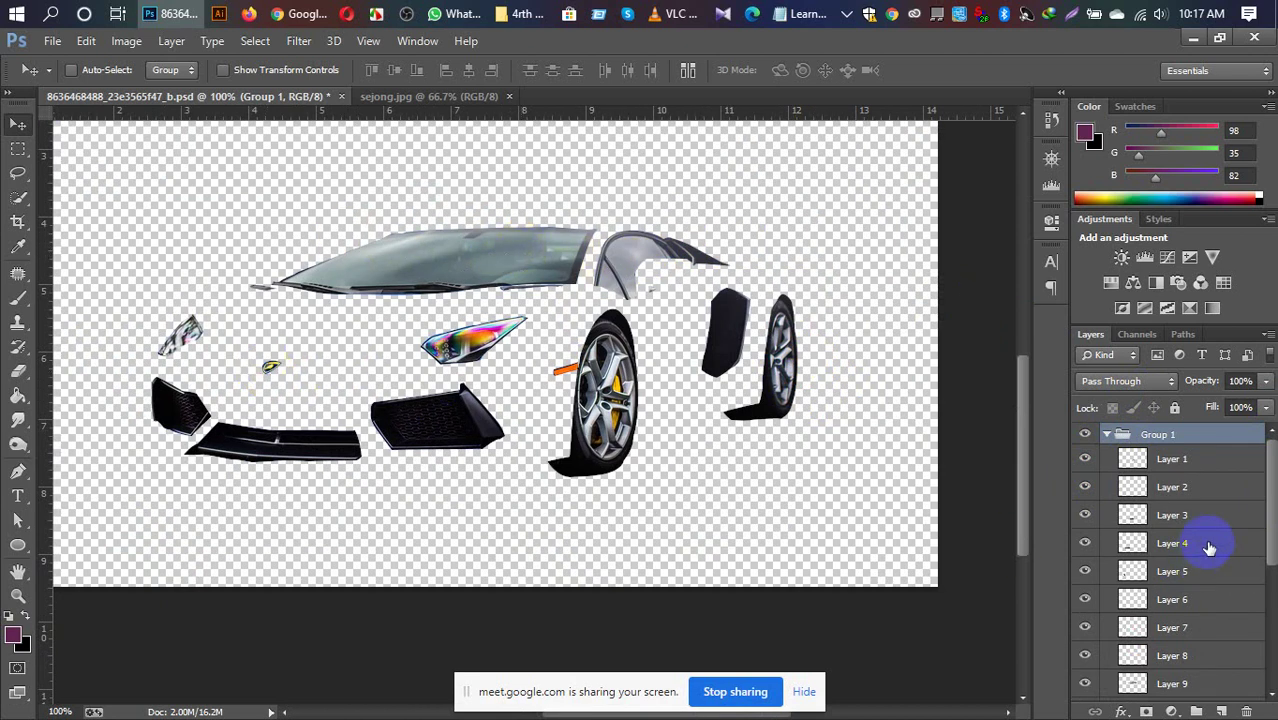
{"action": "scroll", "coordinate": [1207, 545], "scroll_direction": "down", "scroll_amount": 3}
{"action": "scroll", "coordinate": [1207, 558], "scroll_direction": "down", "scroll_amount": 3}
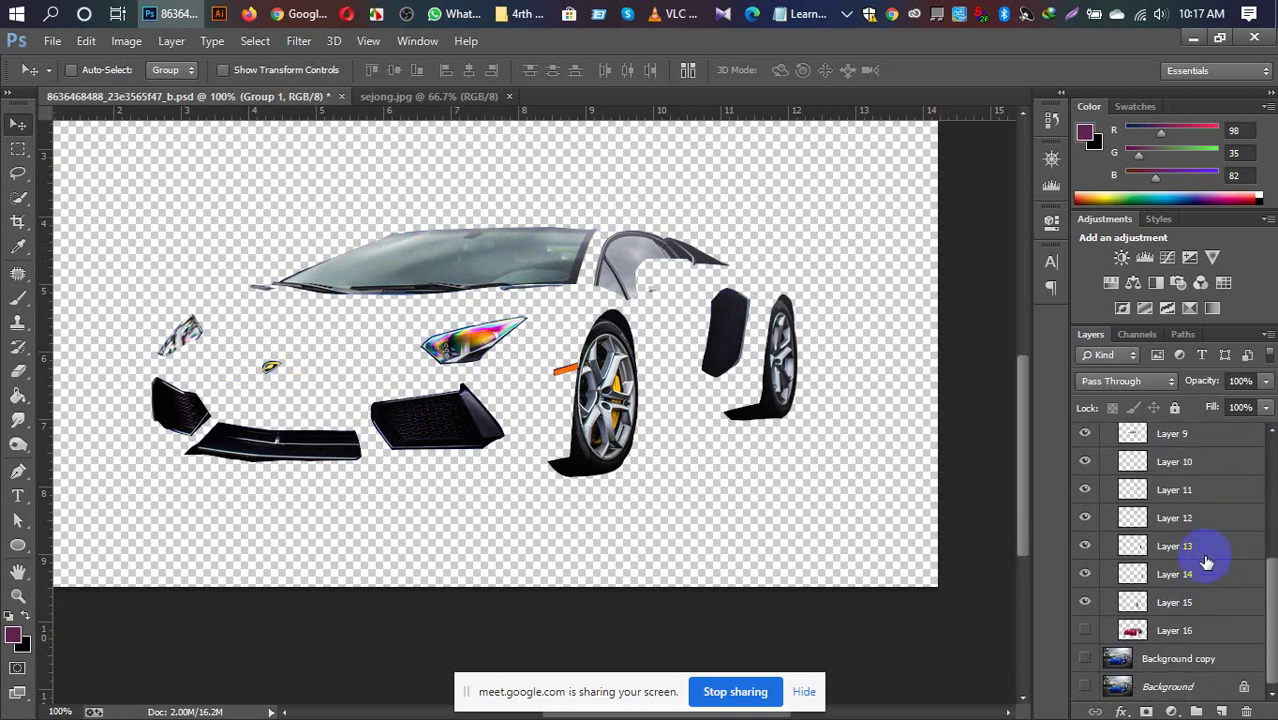
{"action": "scroll", "coordinate": [1207, 565], "scroll_direction": "up", "scroll_amount": 2}
{"action": "scroll", "coordinate": [1207, 567], "scroll_direction": "down", "scroll_amount": 4}
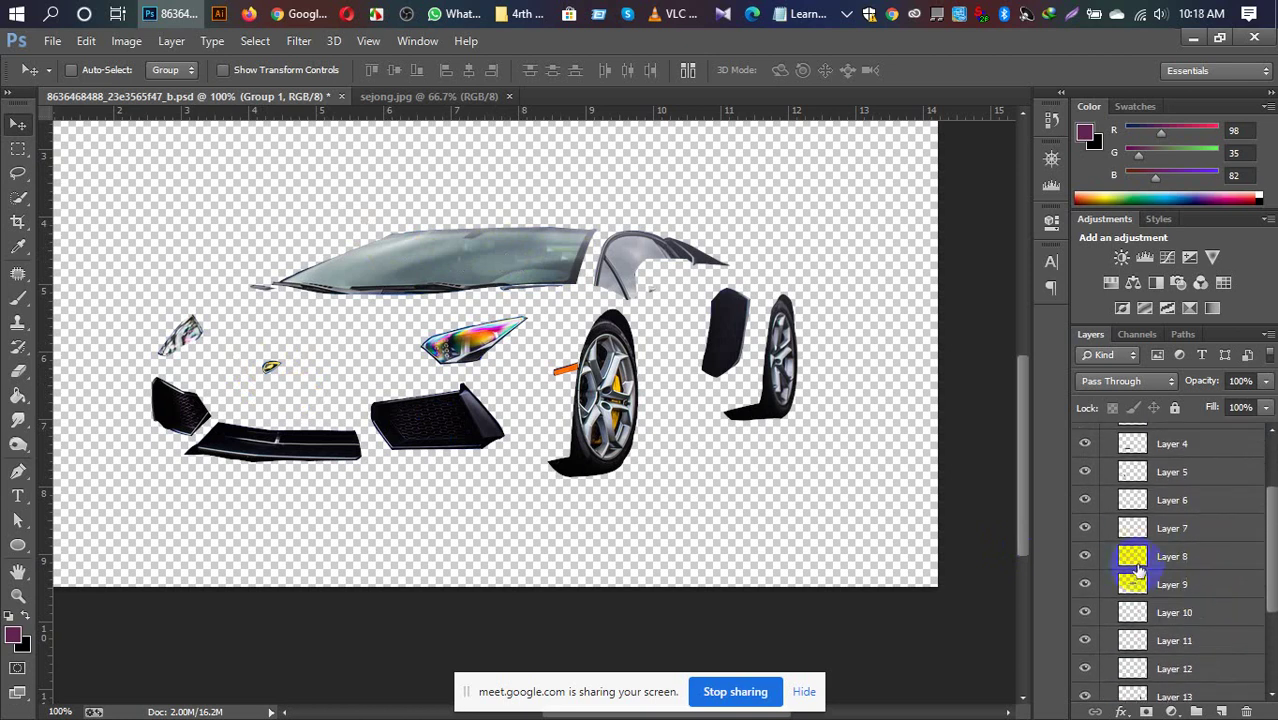
{"action": "scroll", "coordinate": [1140, 590], "scroll_direction": "up", "scroll_amount": 1}
{"action": "scroll", "coordinate": [1140, 590], "scroll_direction": "down", "scroll_amount": 1}
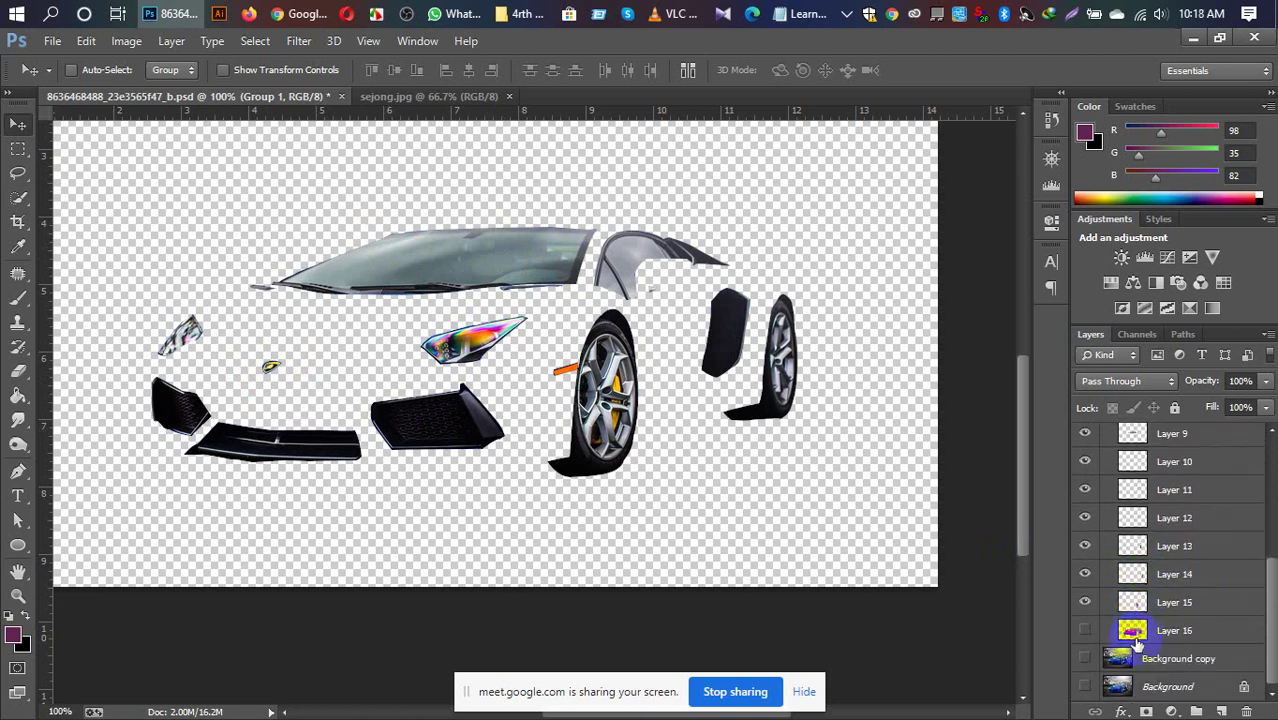
Show Layer 16, the red car body, and the Background copy layer so the complete car appears in its parking-lot scene.
{"action": "left_click", "coordinate": [1085, 631]}
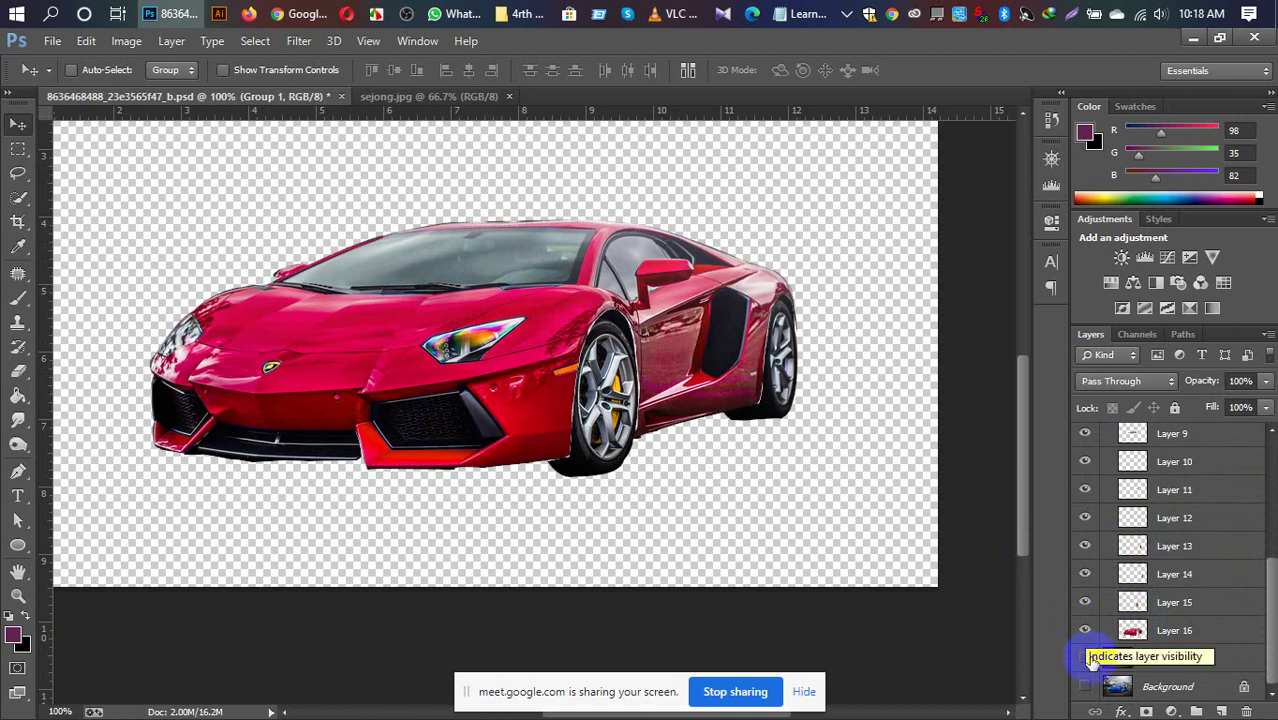
{"action": "left_click", "coordinate": [1085, 660]}
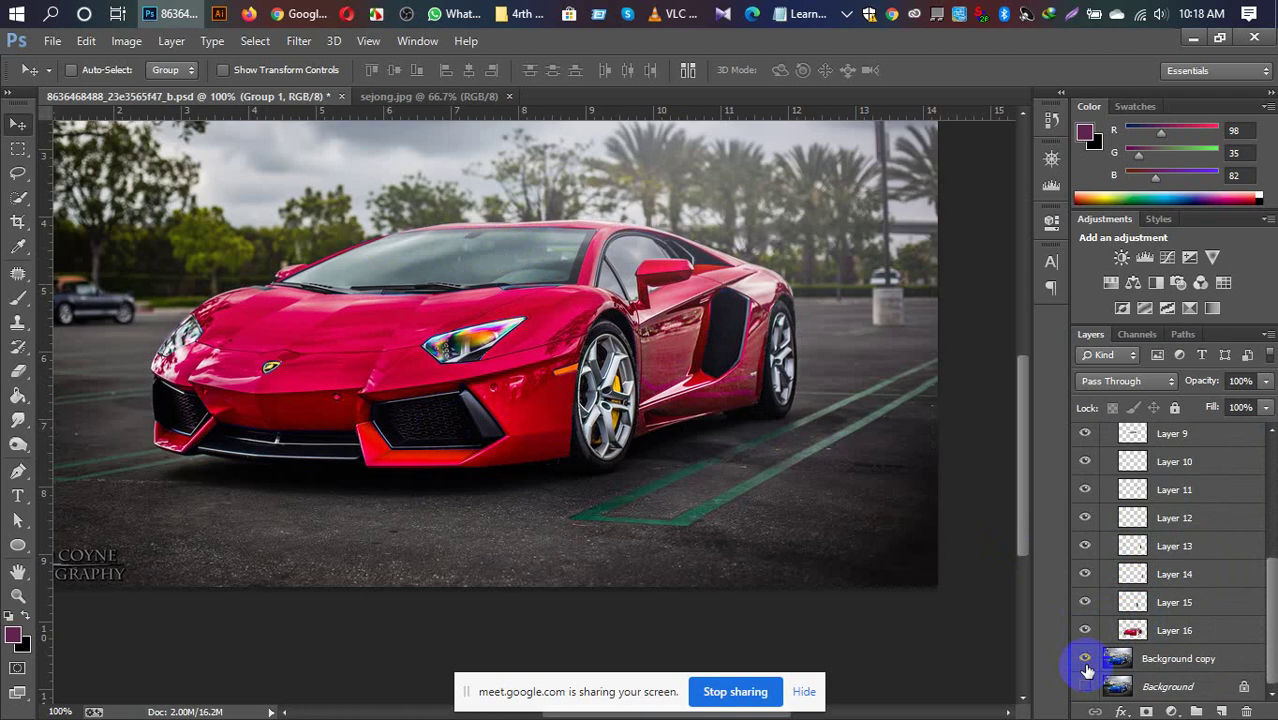
{"action": "left_click", "coordinate": [1085, 686]}
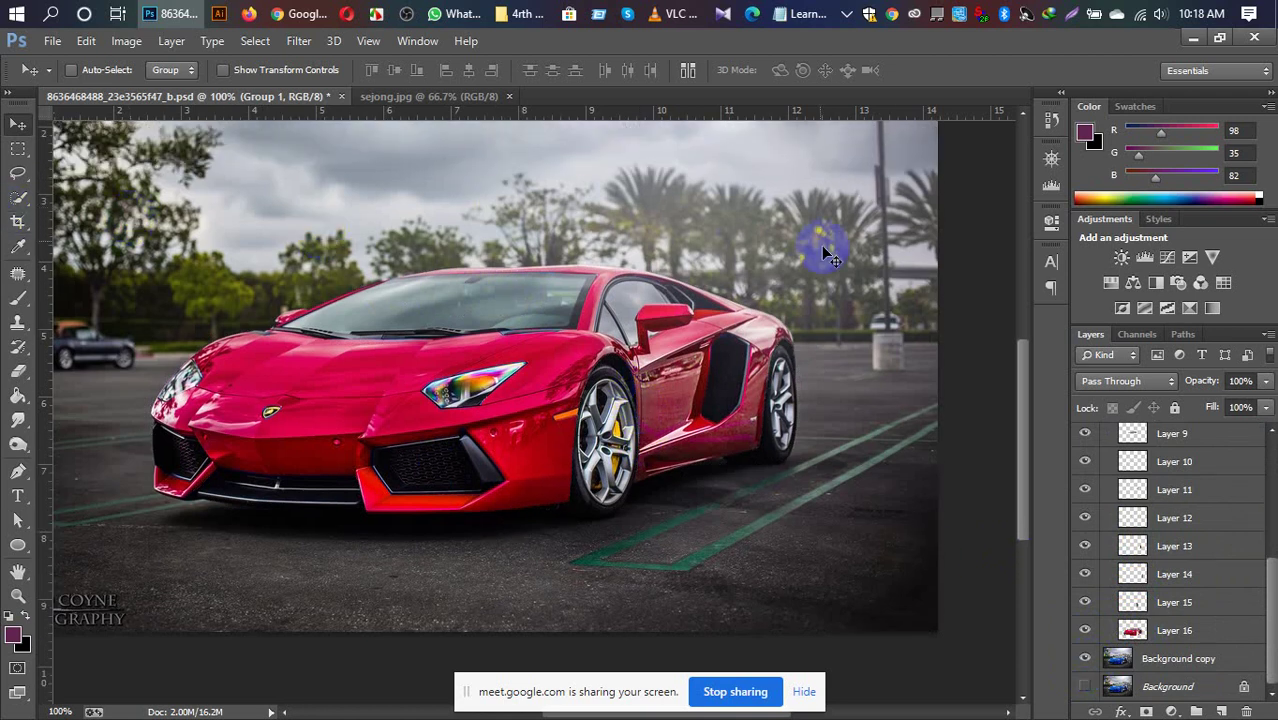
{"action": "scroll", "coordinate": [814, 474], "scroll_direction": "down", "scroll_amount": 2}
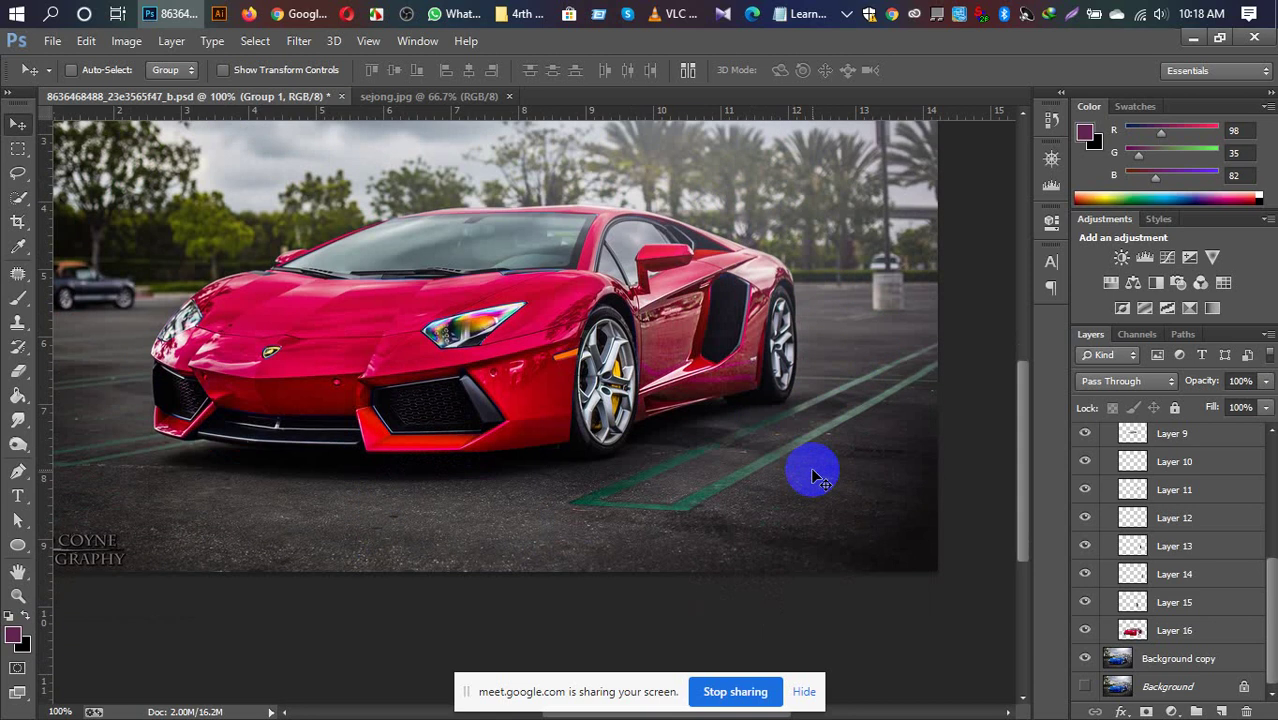
{"action": "scroll", "coordinate": [814, 474], "scroll_direction": "up", "scroll_amount": 4}
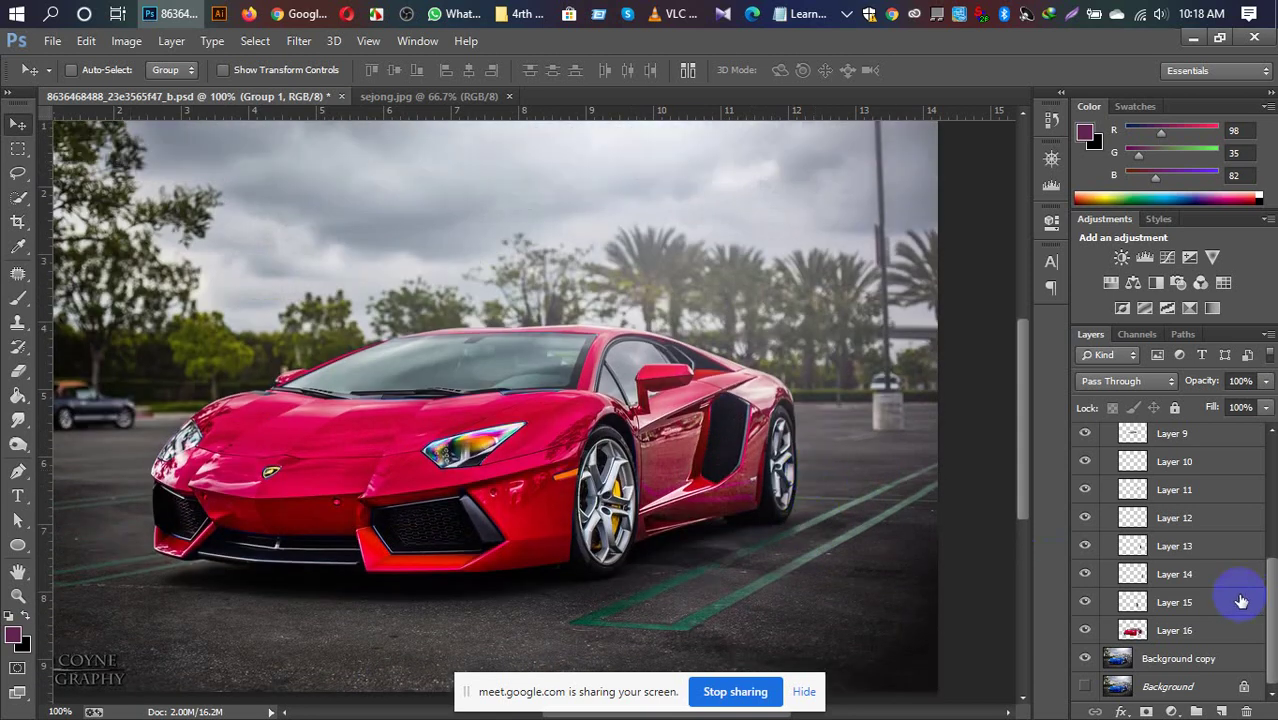
Toggle the visibility of Layer 16 to compare the original blue car with the red recolour, leaving the layer shown.
{"action": "left_click", "coordinate": [1085, 630]}
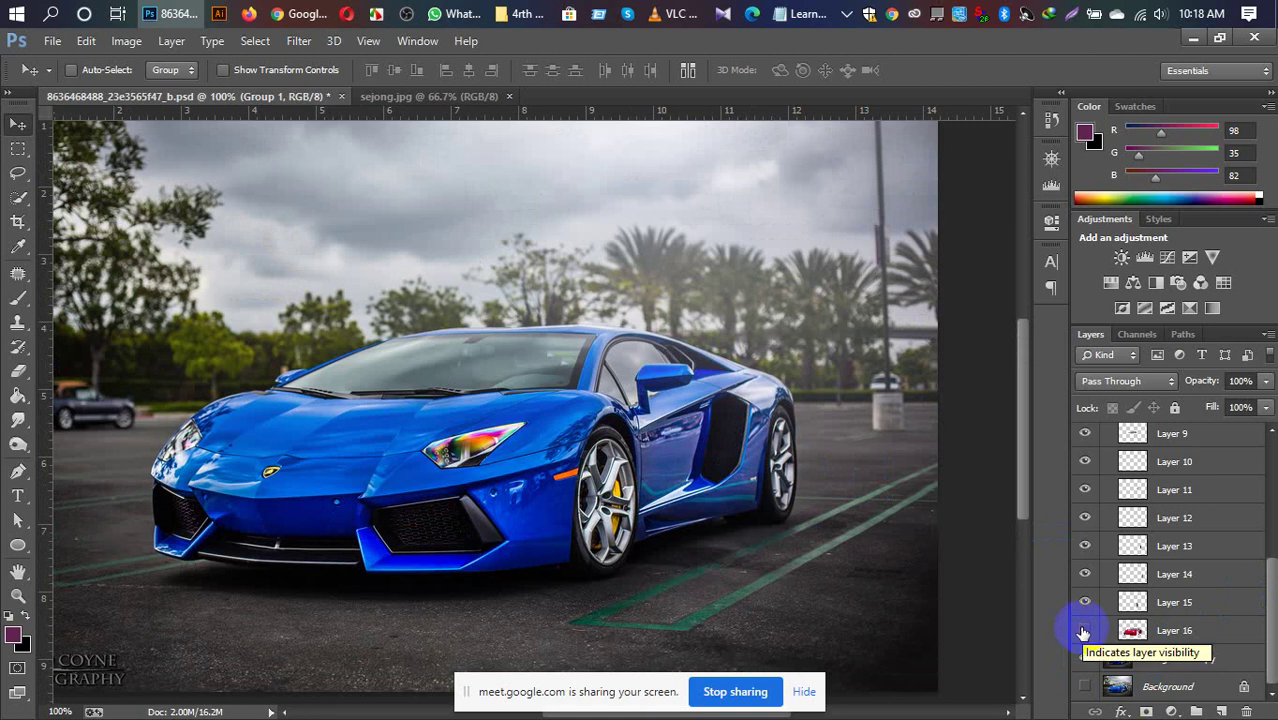
{"action": "left_click", "coordinate": [1085, 630]}
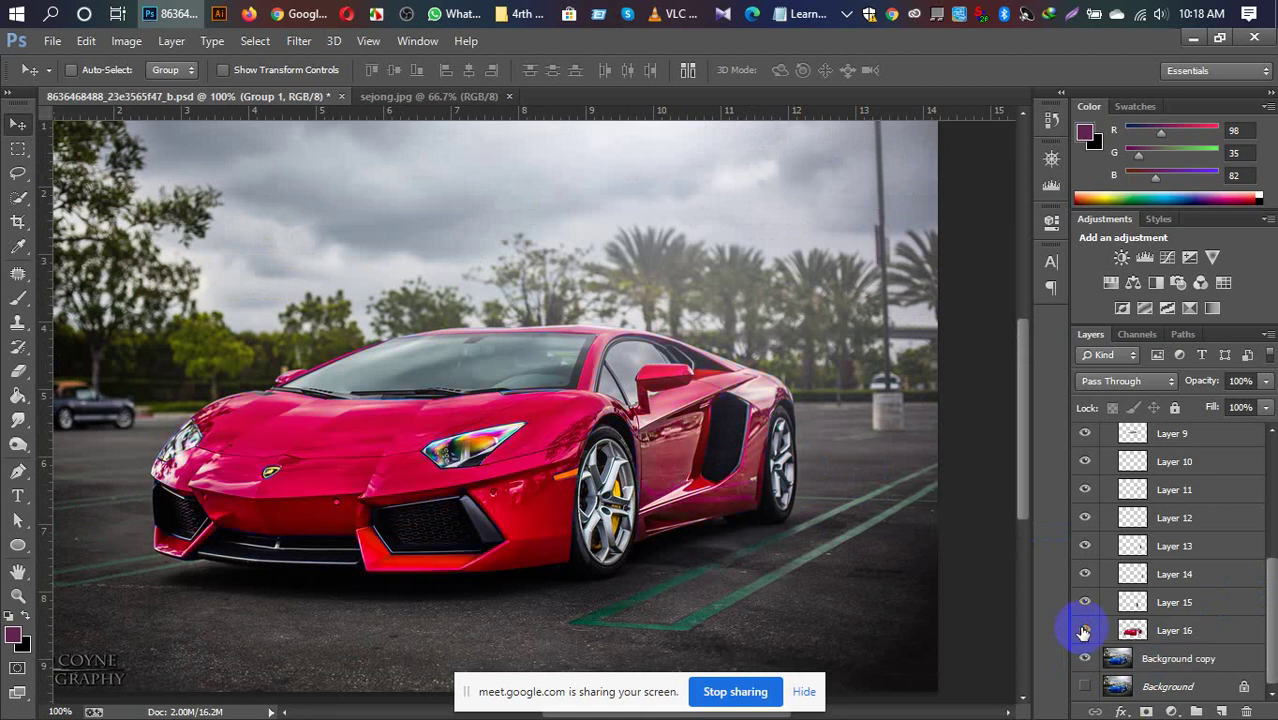
{"action": "left_click", "coordinate": [1084, 630]}
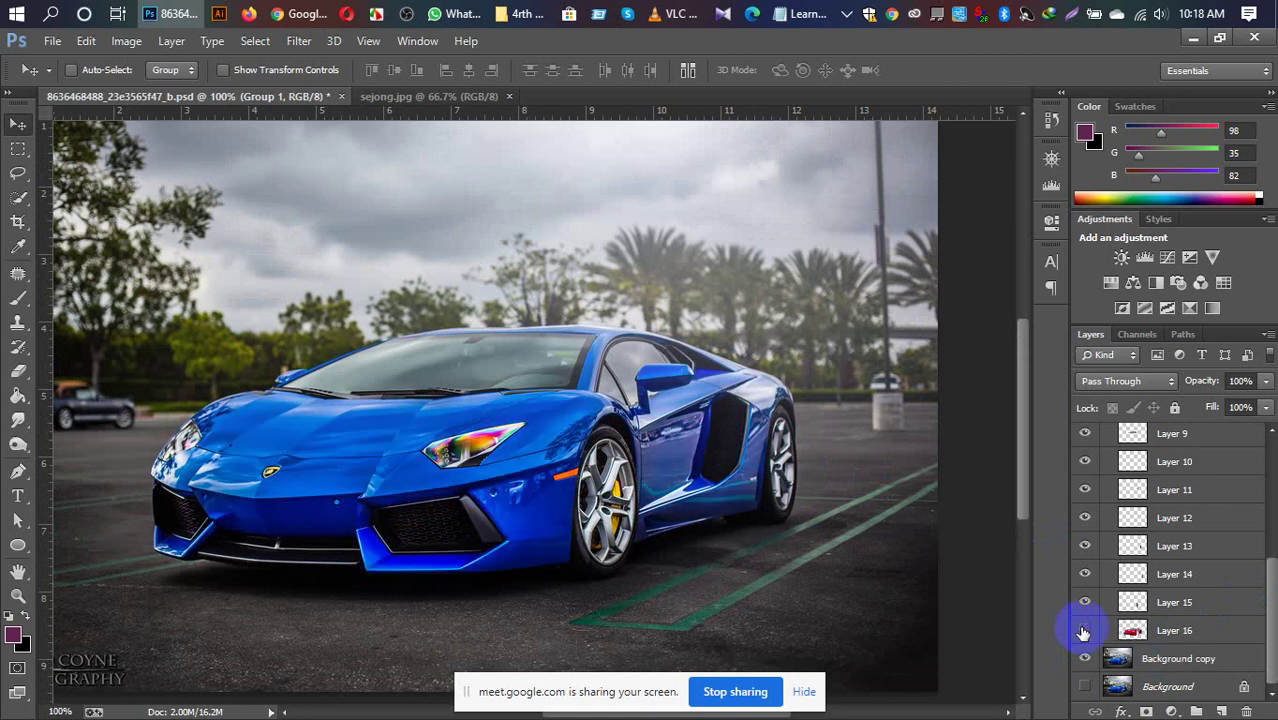
{"action": "left_click", "coordinate": [1084, 630]}
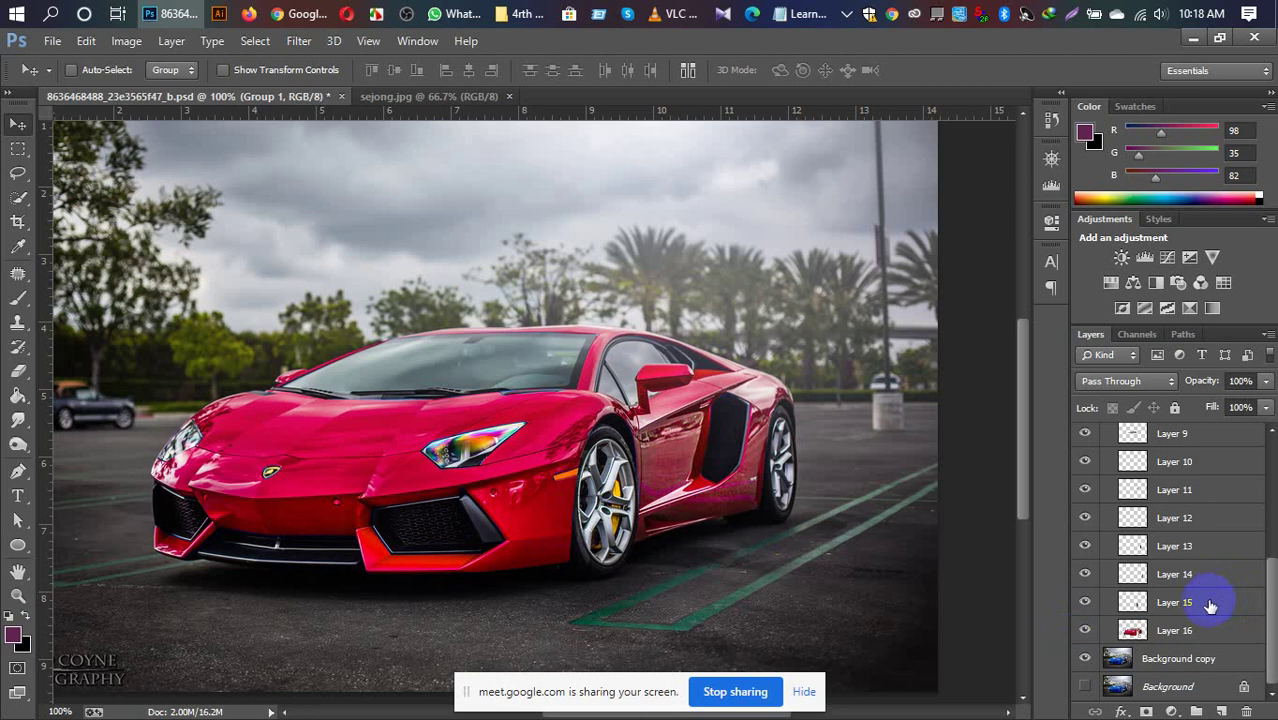
{"action": "scroll", "coordinate": [1210, 602], "scroll_direction": "up", "scroll_amount": 5}
{"action": "scroll", "coordinate": [1208, 602], "scroll_direction": "down", "scroll_amount": 5}
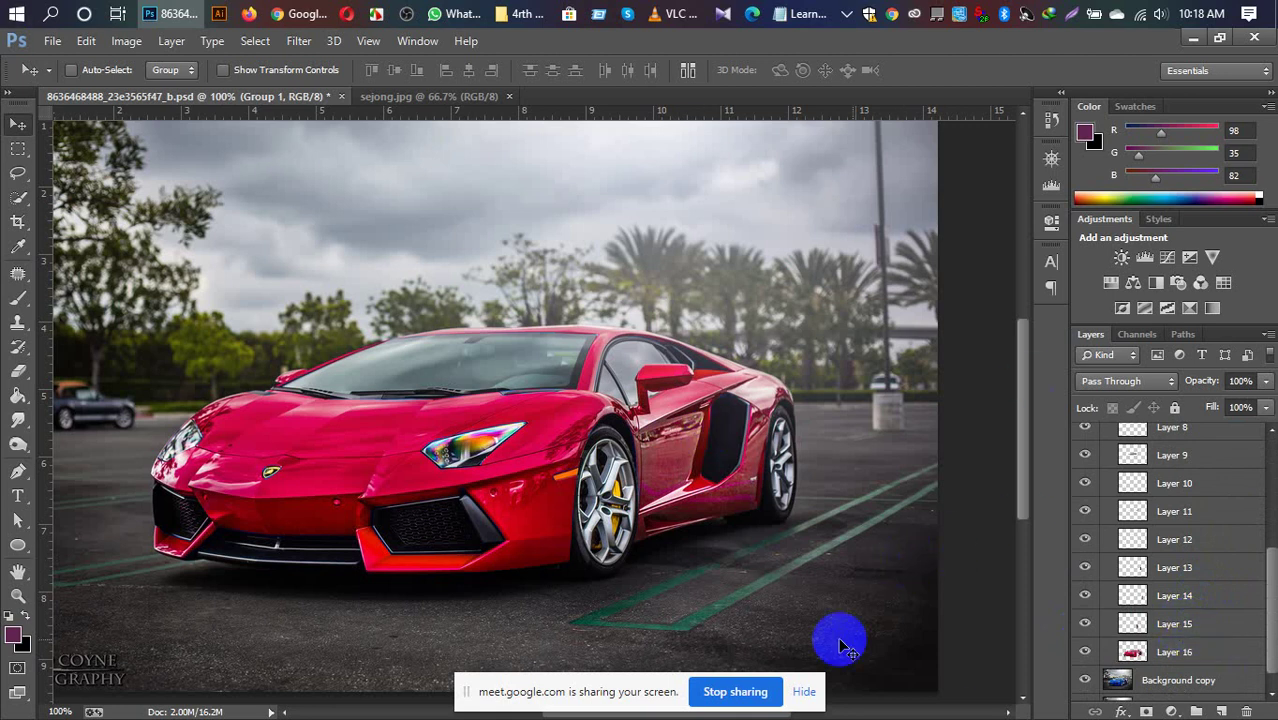
Stop sharing the screen and switch to the Google Meet call in Chrome.
{"action": "left_click", "coordinate": [733, 695]}
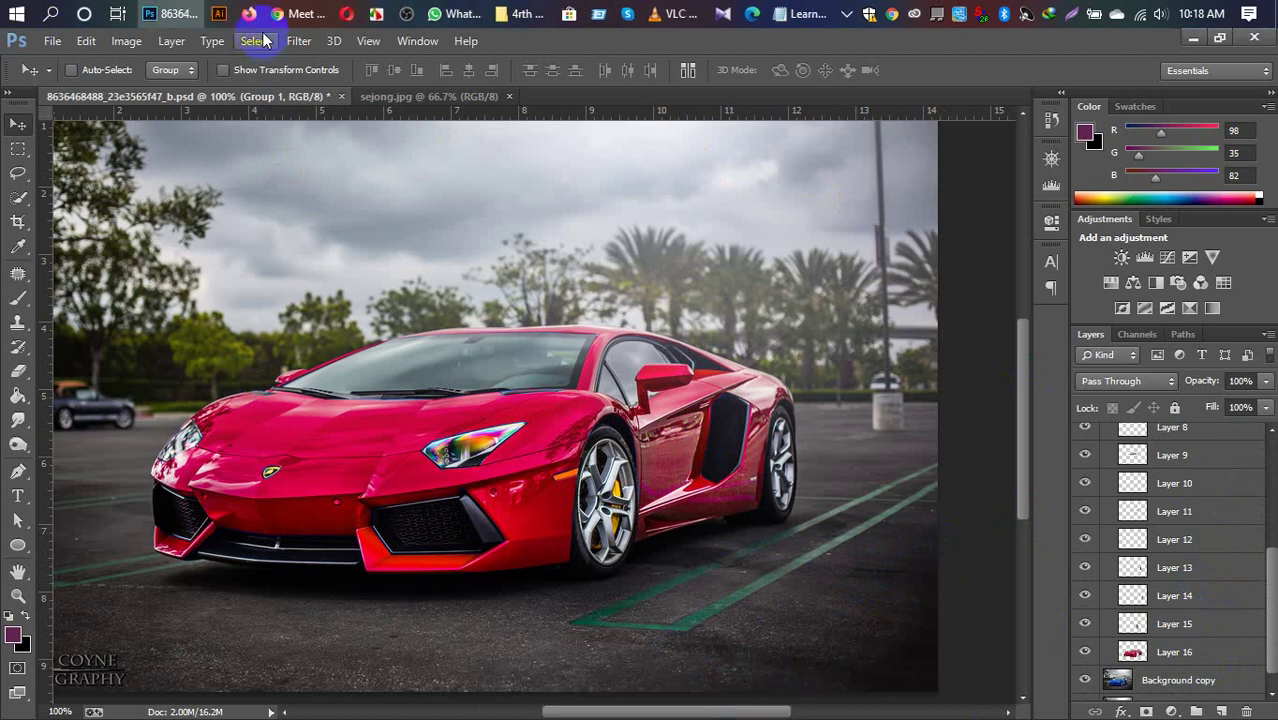
{"action": "left_click", "coordinate": [296, 14]}
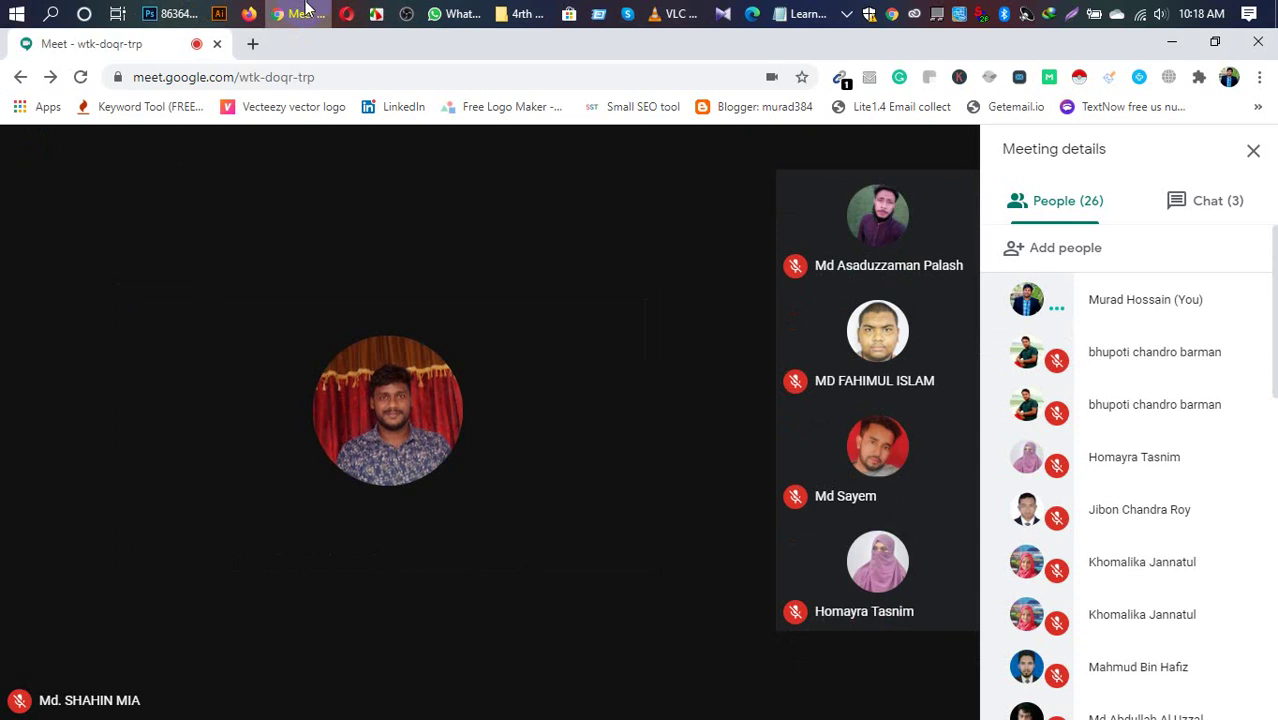
{"action": "left_click", "coordinate": [716, 343]}
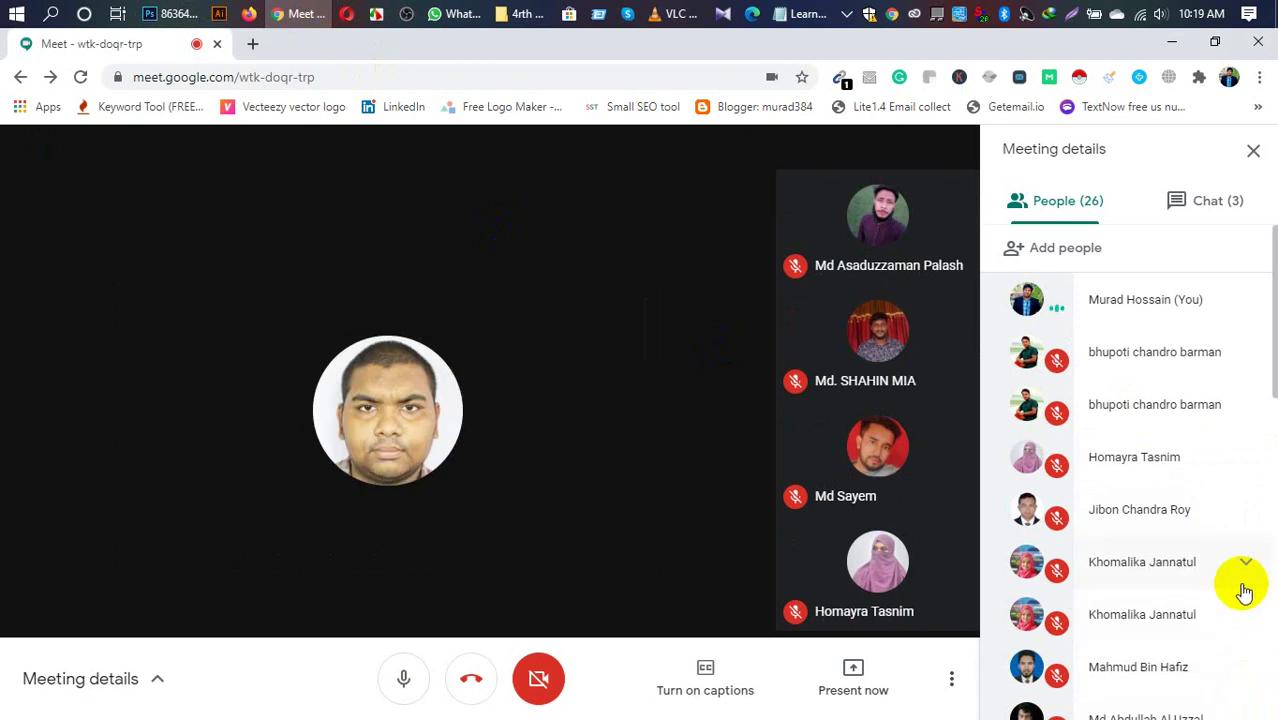
Capture the full screen with the next part of the participant list and save it as Screenshot_2 in PNG format in Day 13 Class-13 Date 16-07-20.
{"action": "scroll", "coordinate": [1243, 592], "scroll_direction": "down", "scroll_amount": 5}
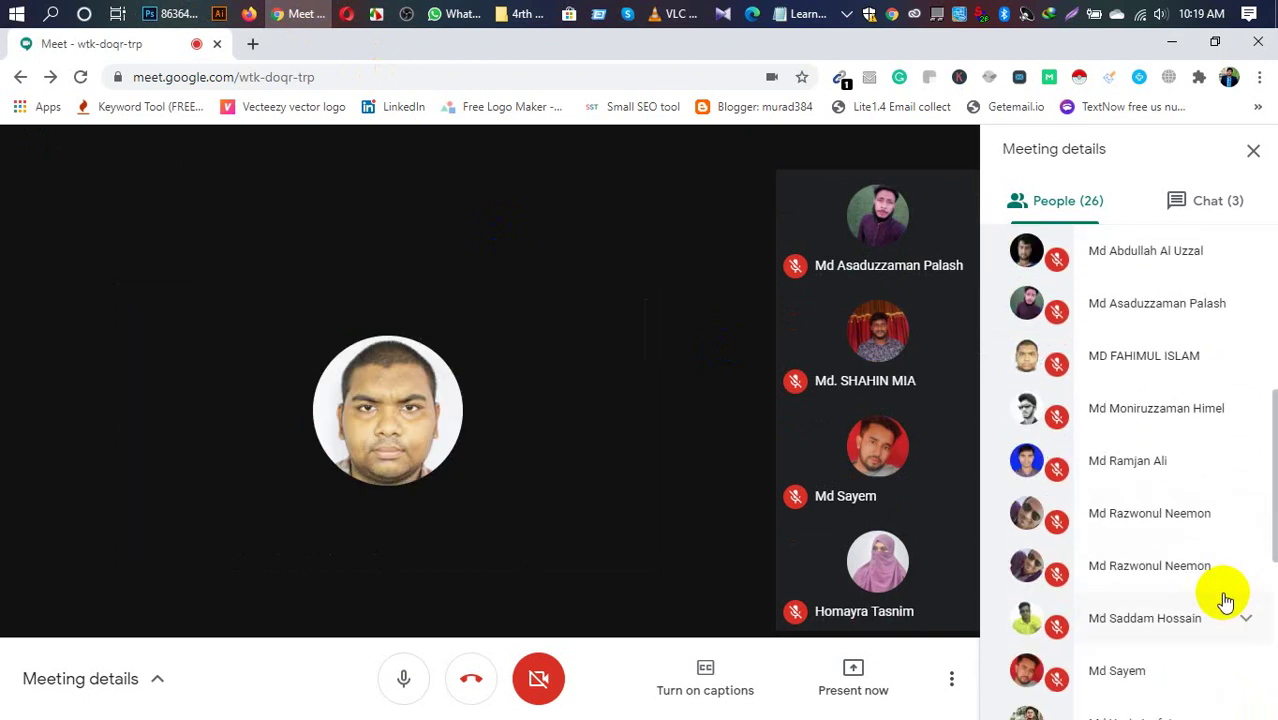
{"action": "scroll", "coordinate": [1225, 605], "scroll_direction": "down", "scroll_amount": 3}
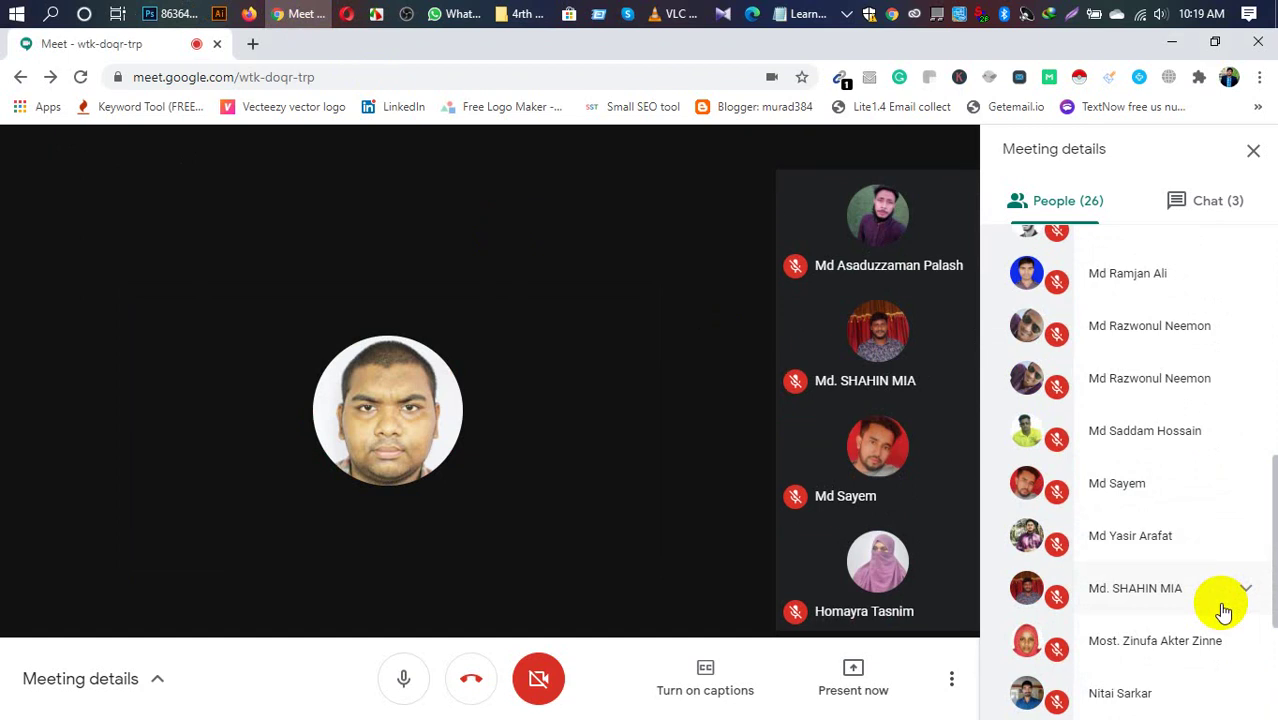
{"action": "key", "text": "Print"}
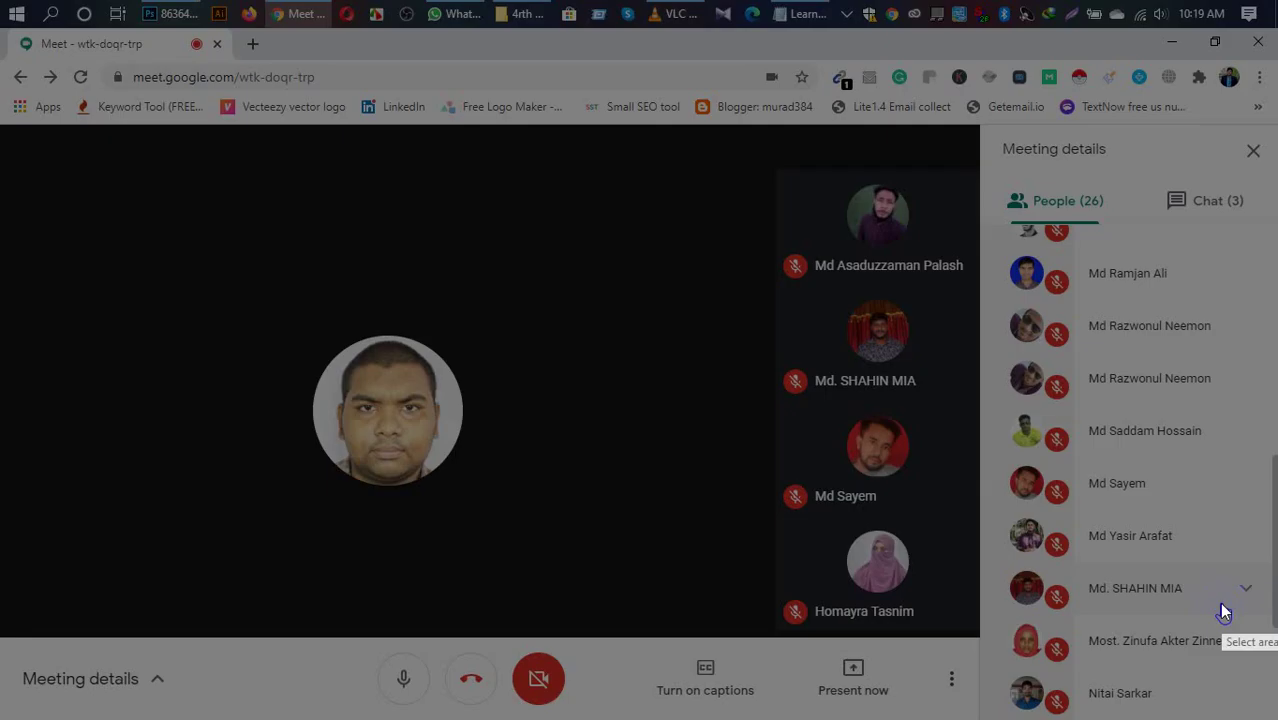
{"action": "mouse_move", "coordinate": [1, 1]}
{"action": "left_mouse_down"}
{"action": "mouse_move", "coordinate": [927, 323]}
{"action": "mouse_move", "coordinate": [1142, 670]}
{"action": "mouse_move", "coordinate": [1240, 716]}
{"action": "mouse_move", "coordinate": [1266, 714]}
{"action": "left_mouse_up"}
{"action": "left_click", "coordinate": [1222, 706]}
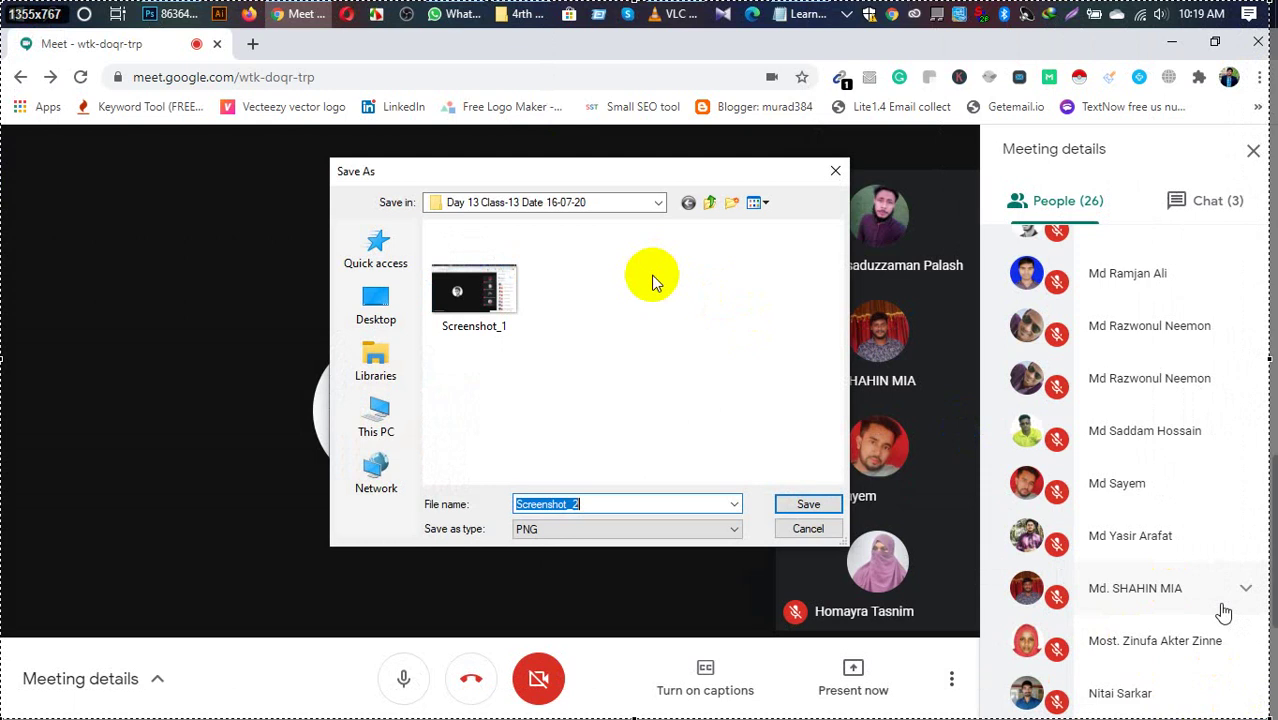
{"action": "left_click", "coordinate": [808, 505]}
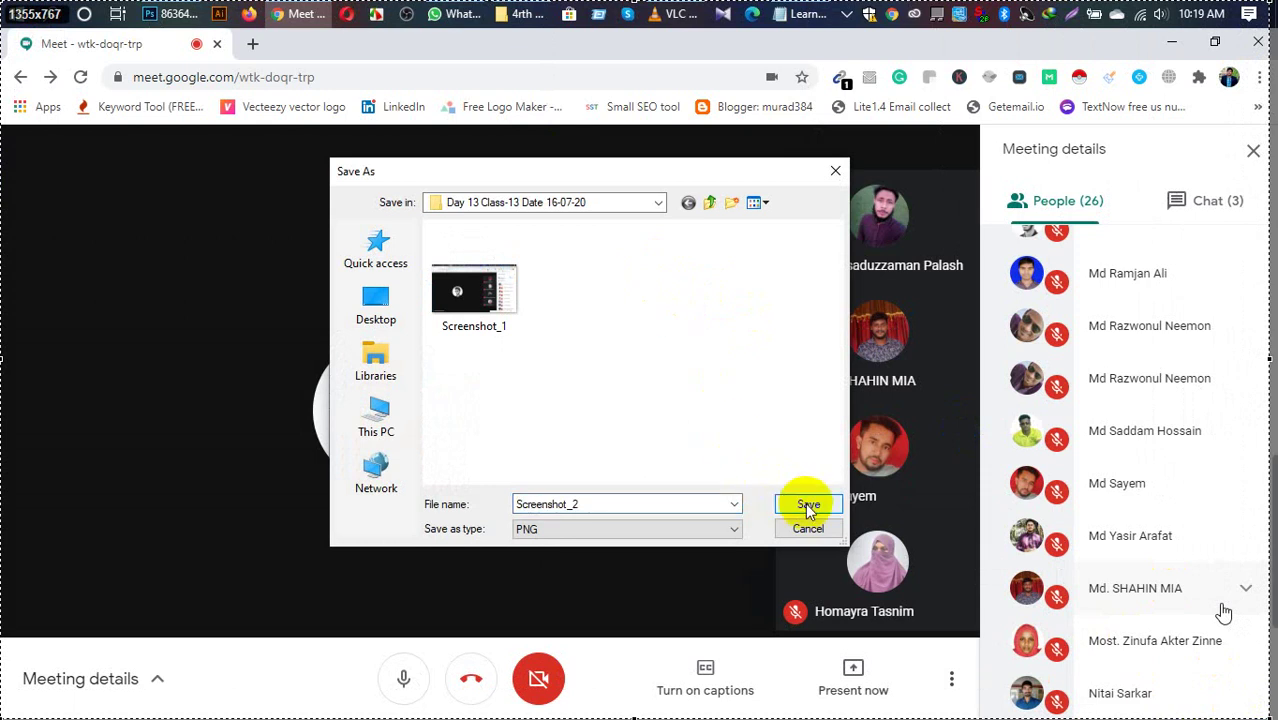
{"action": "left_click", "coordinate": [808, 505]}
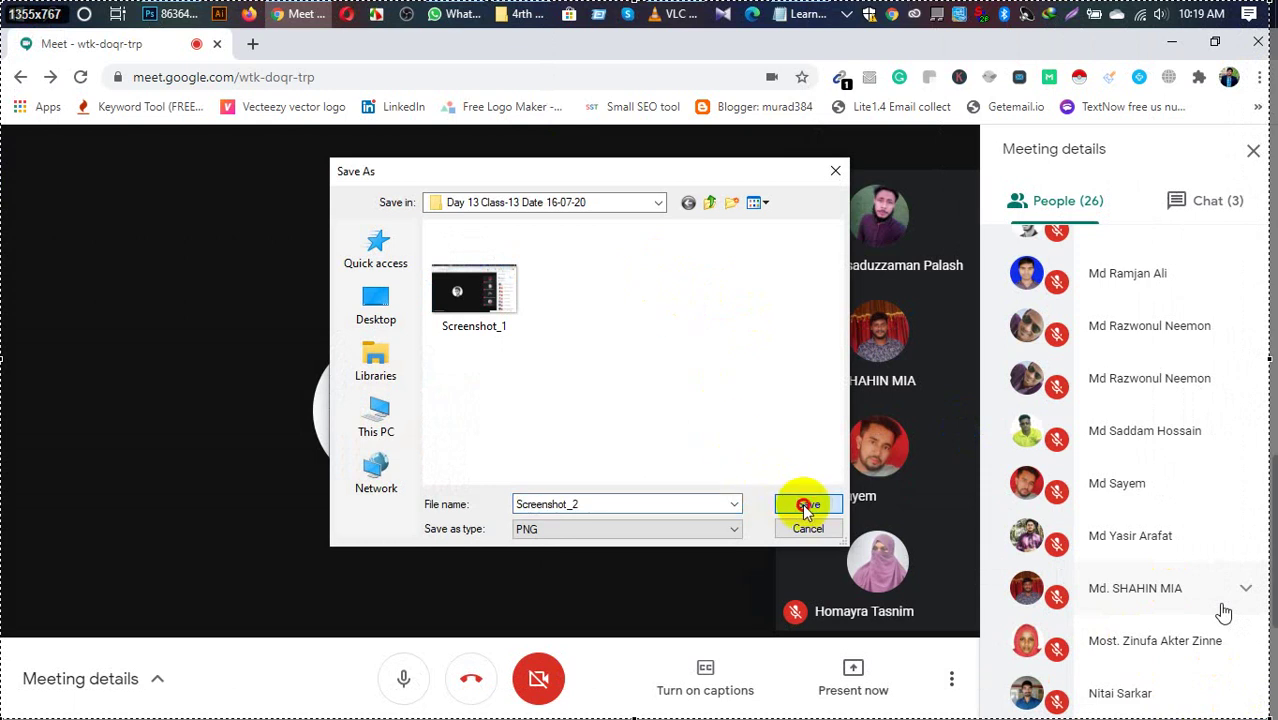